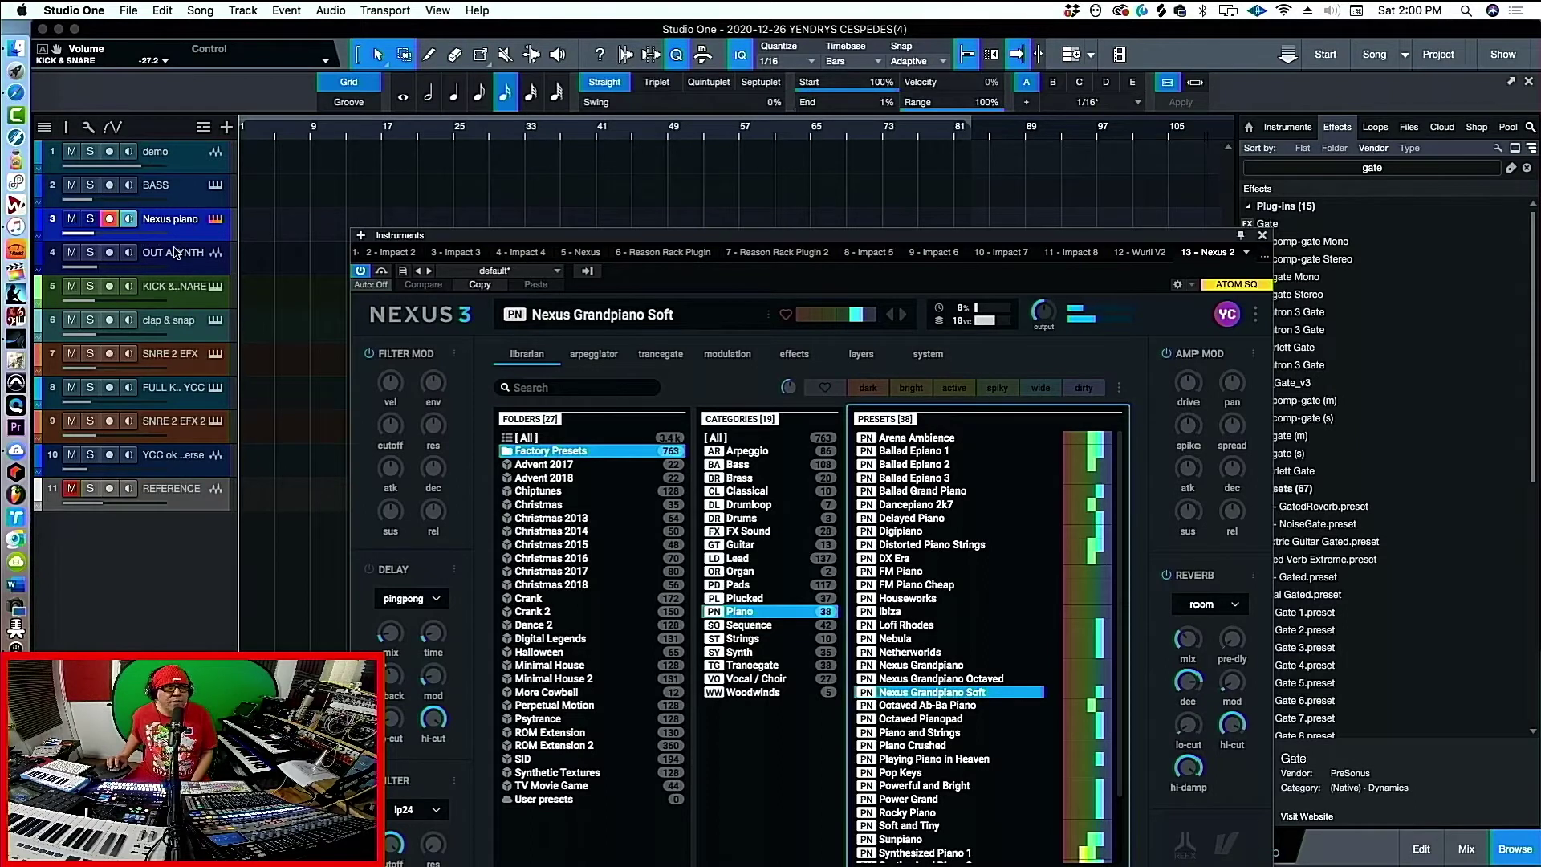
Show the mixing console and inspect the drum tracks, viewing the KICK & SNARE track's Impact XT instrument
left_click(178, 257)
key("F3")
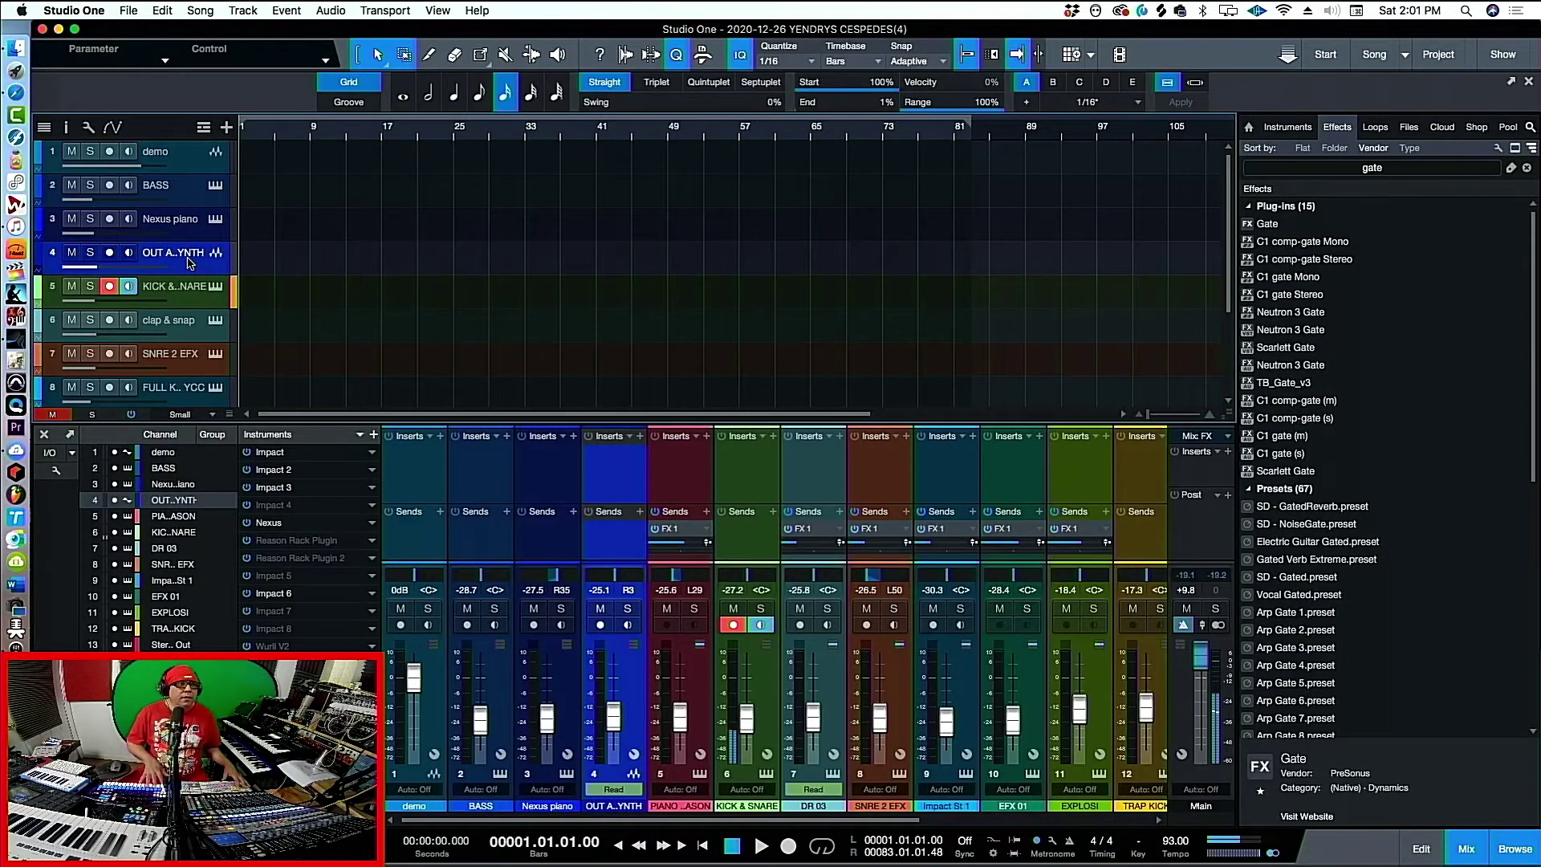
left_click(198, 337)
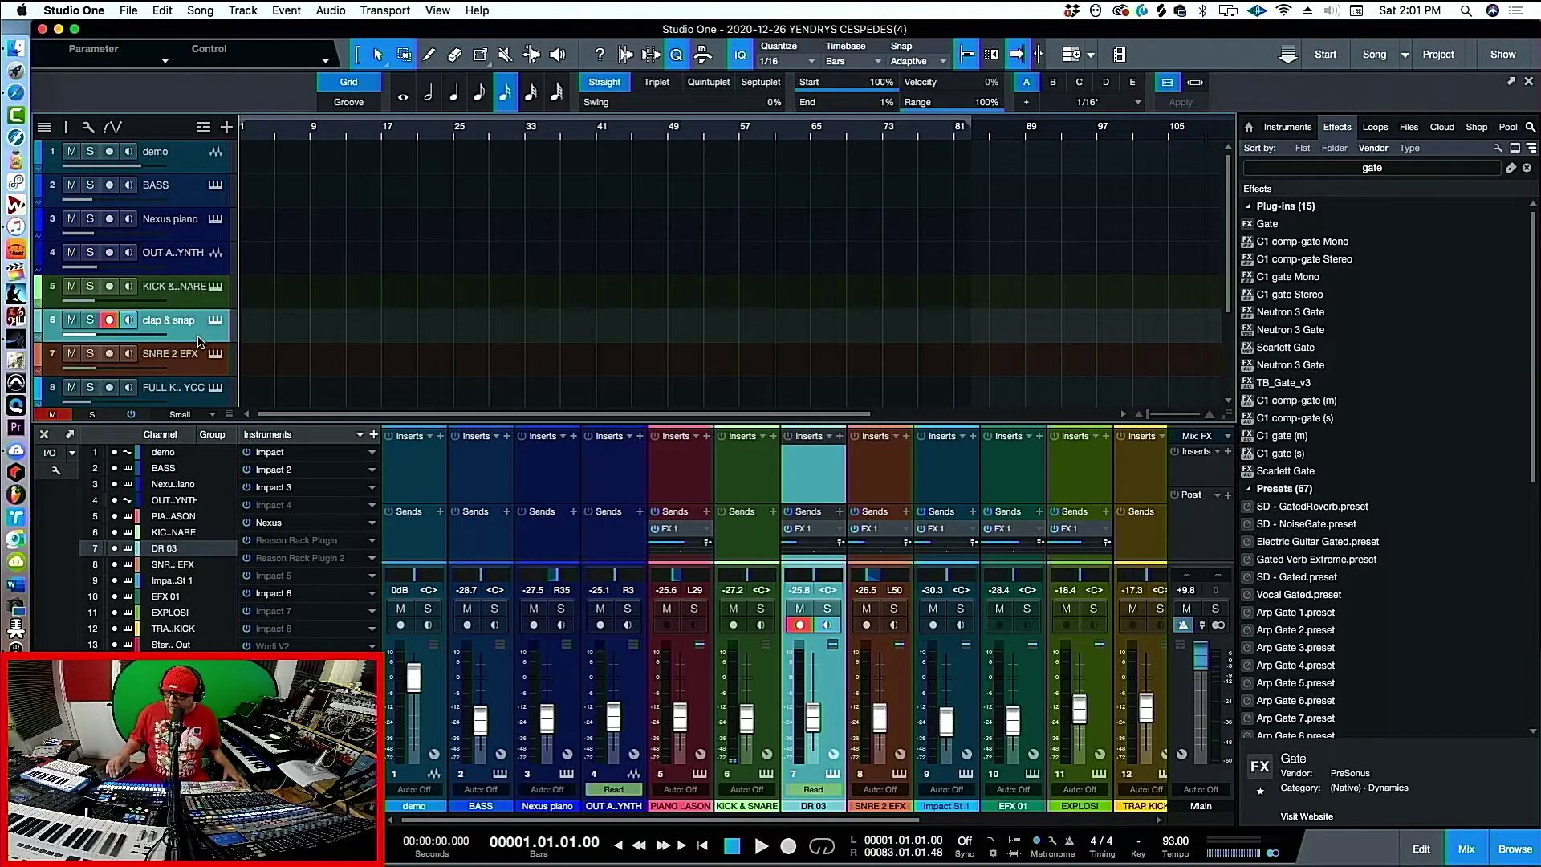
left_click(203, 300)
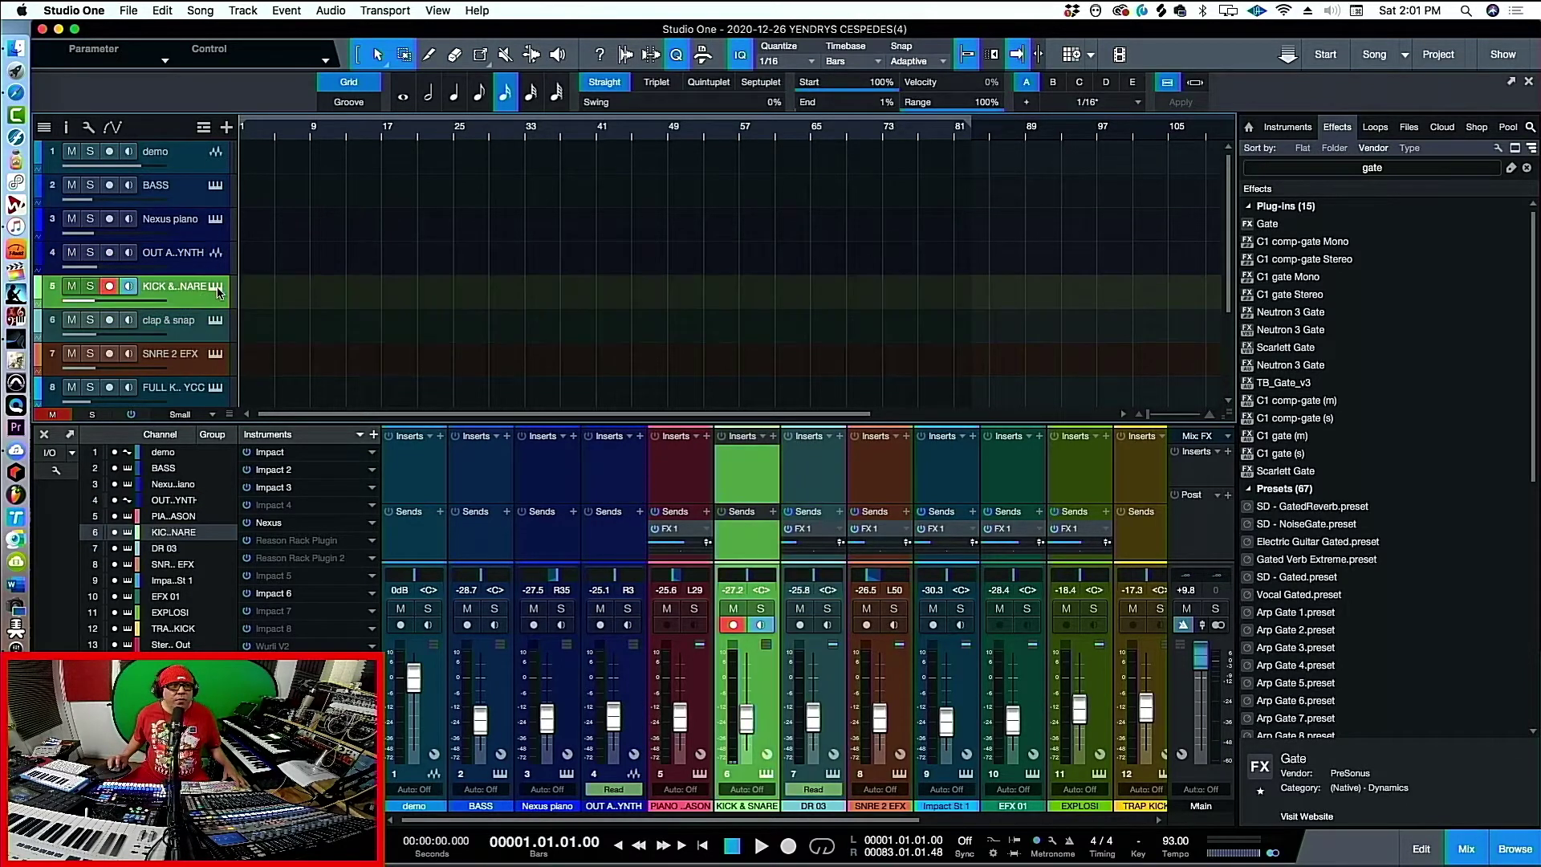
left_click(215, 287)
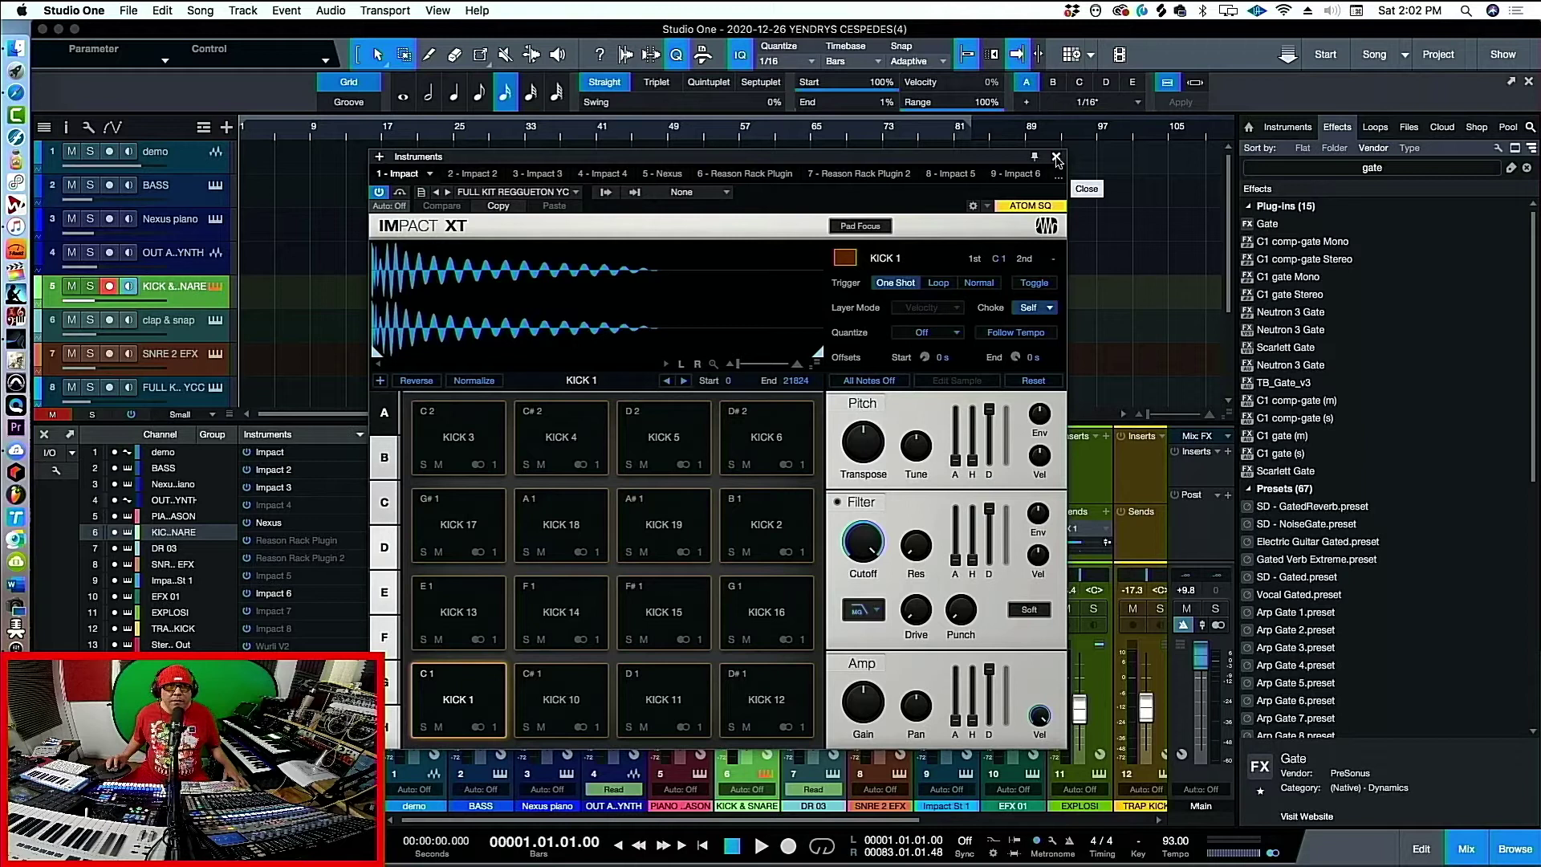
left_click(1056, 158)
left_click(171, 362)
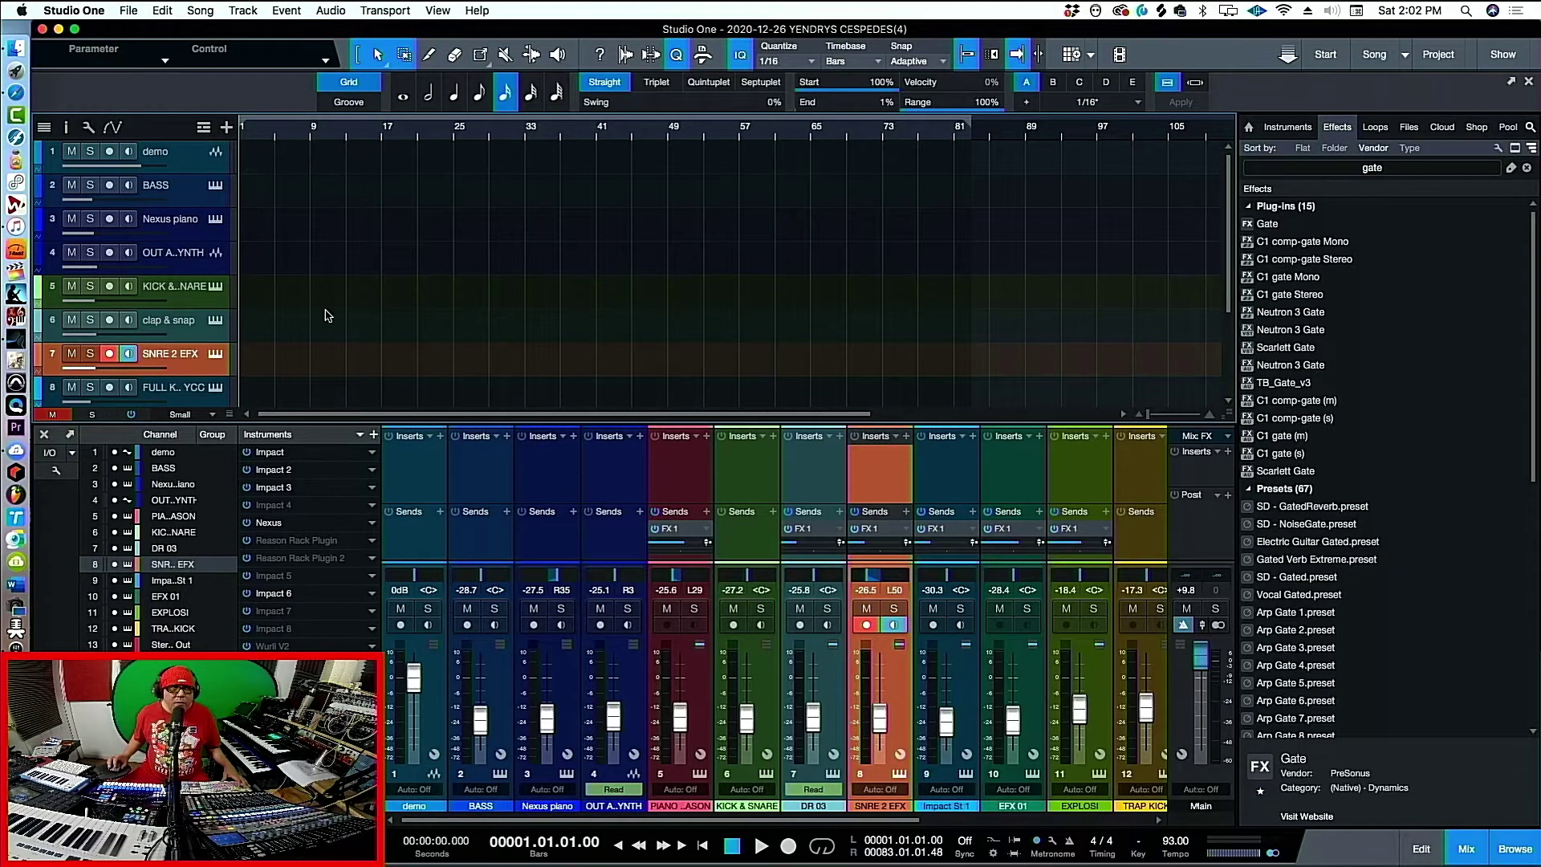
scroll(325, 316, "down", 4)
scroll(296, 300, "up", 4)
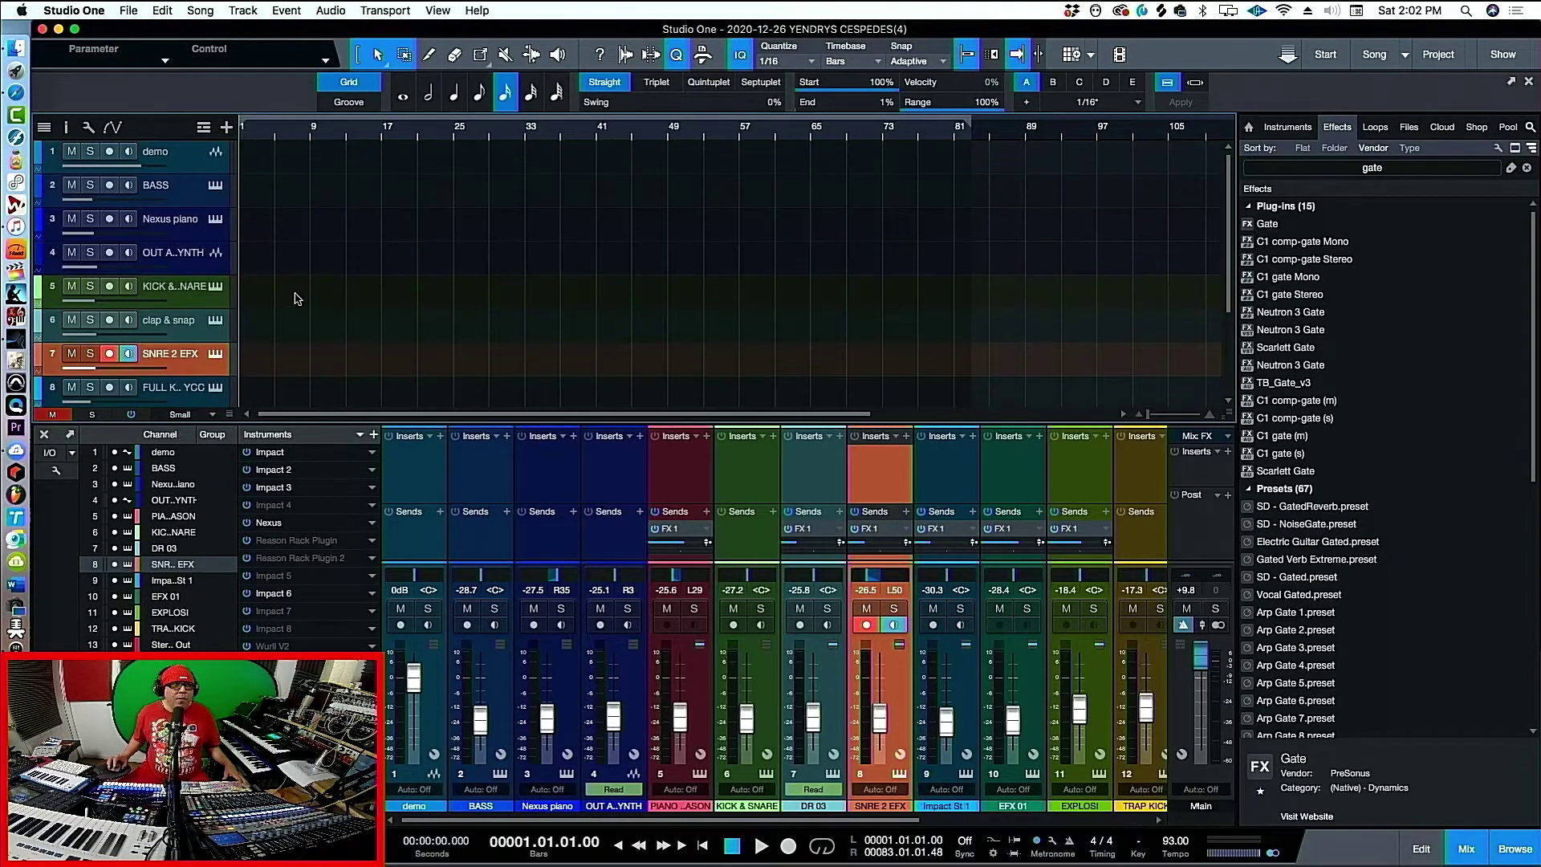
Import the pista demo audio file from Finder onto the demo track at bar 1
left_click(15, 50)
left_click_drag(1249, 522, 247, 128)
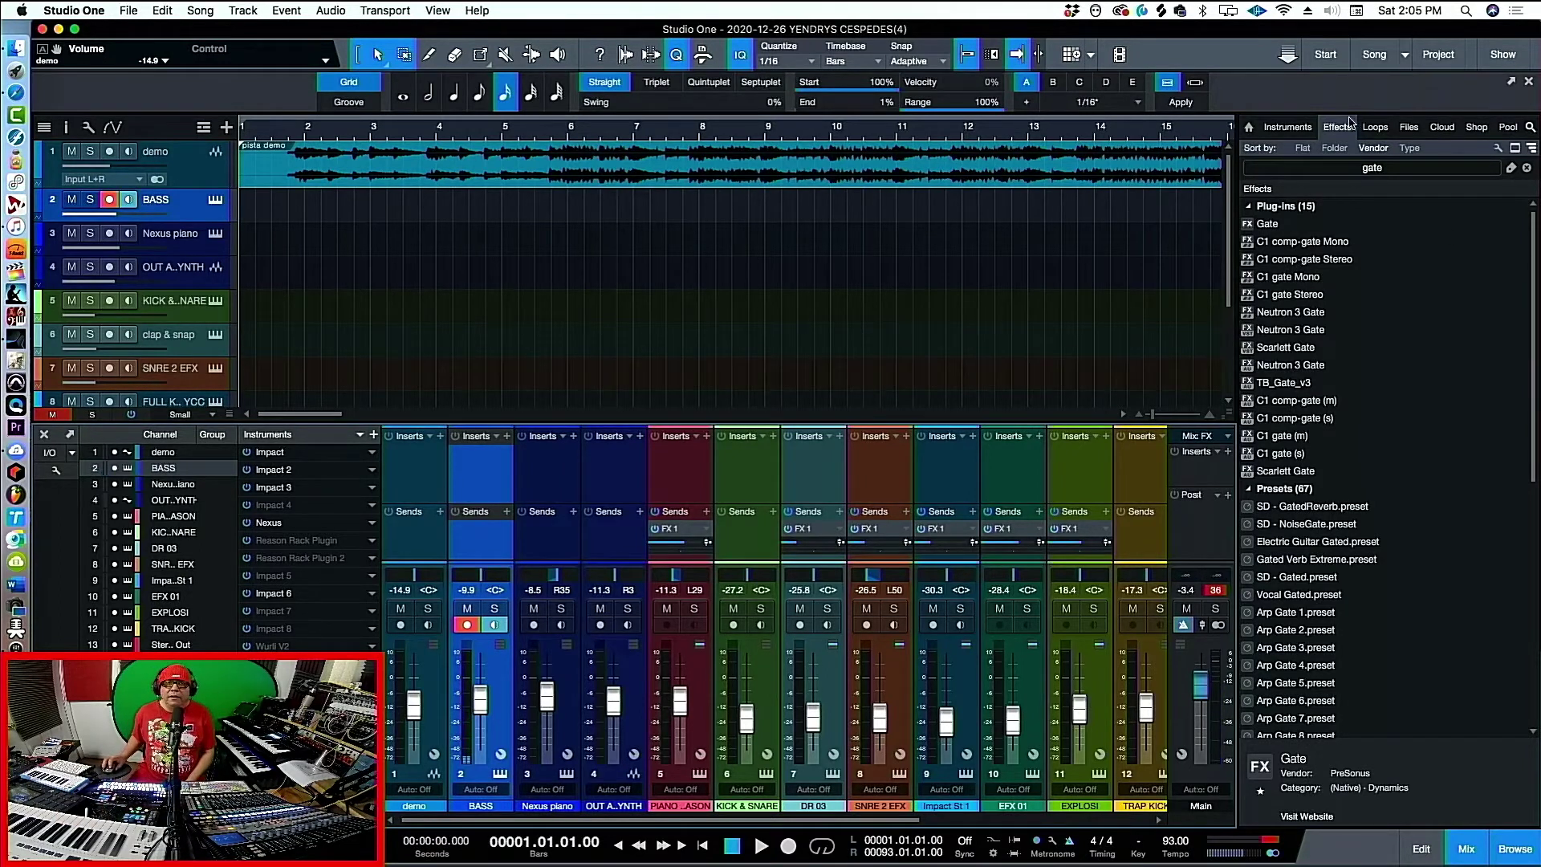
Add a new instrument track using the Presence preset 6-String Bass Full above the BASS track
left_click(1289, 127)
scroll(1342, 357, "down", 3)
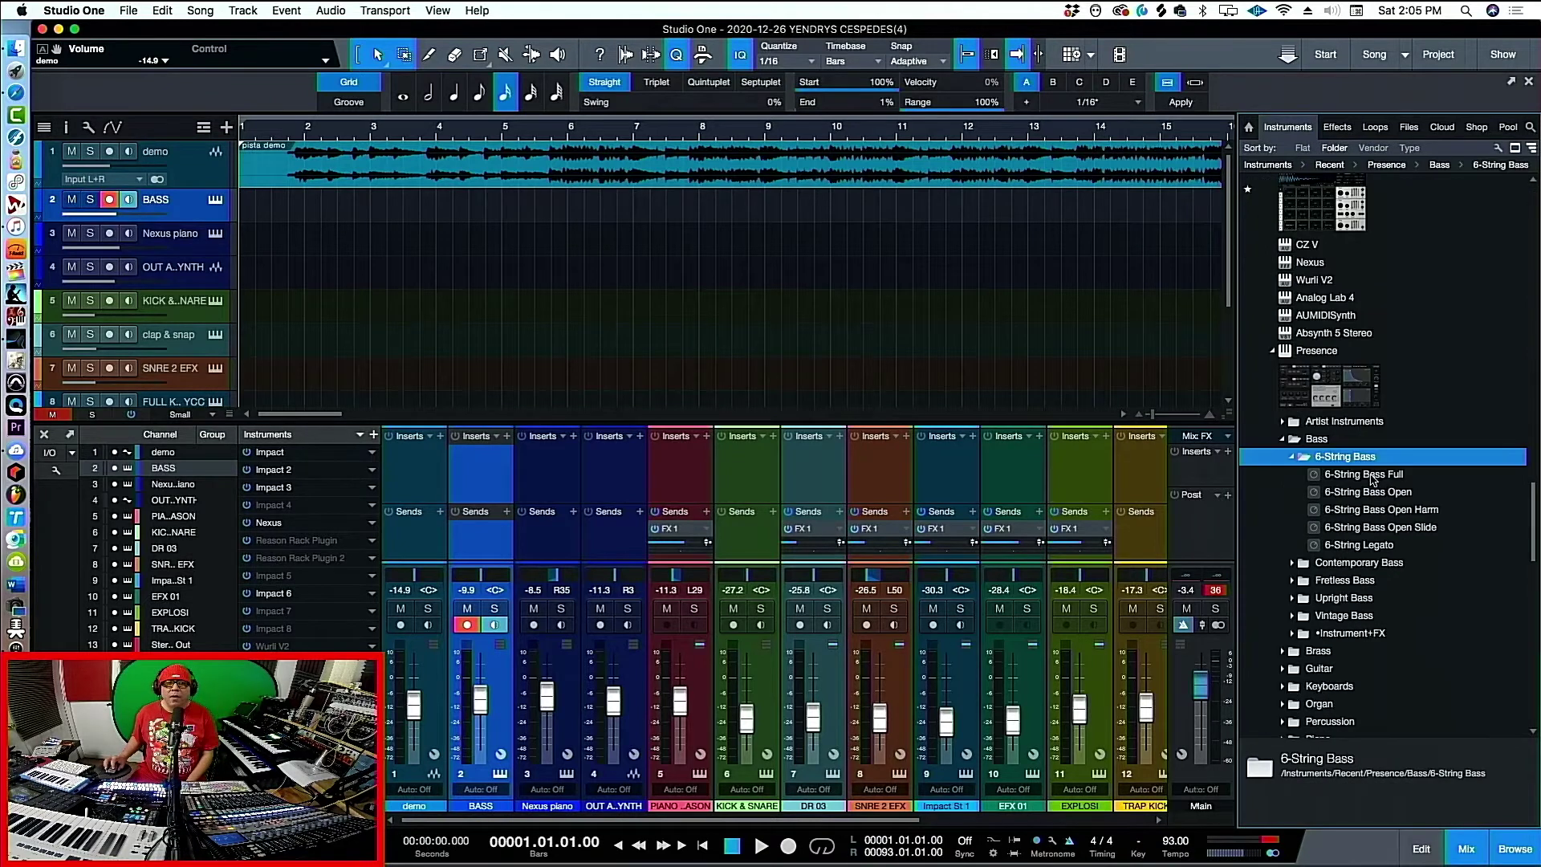
left_click(1374, 474)
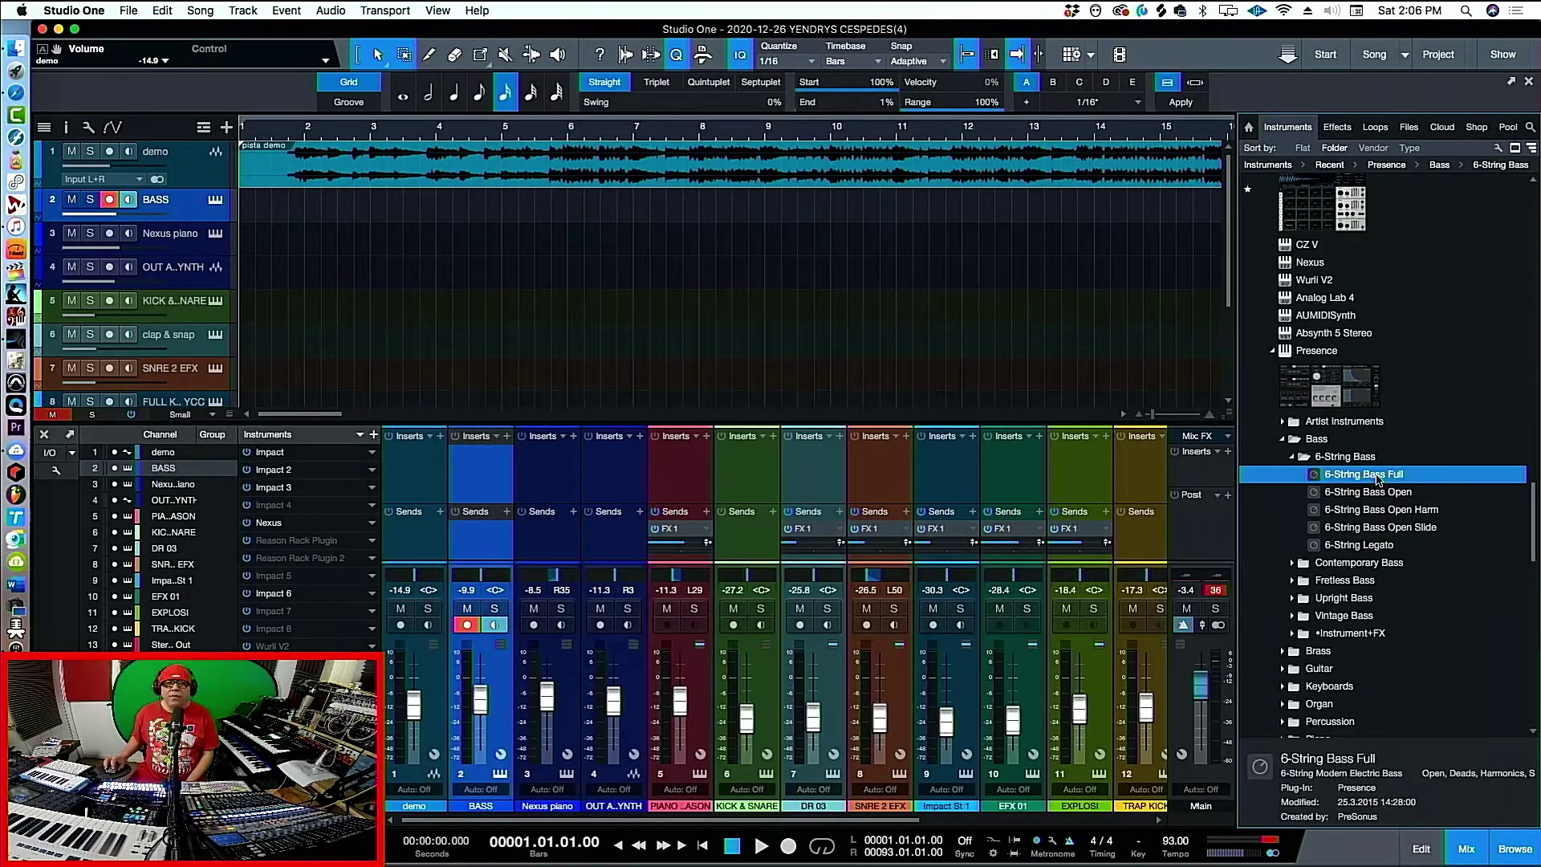
left_click_drag(1377, 479, 226, 200)
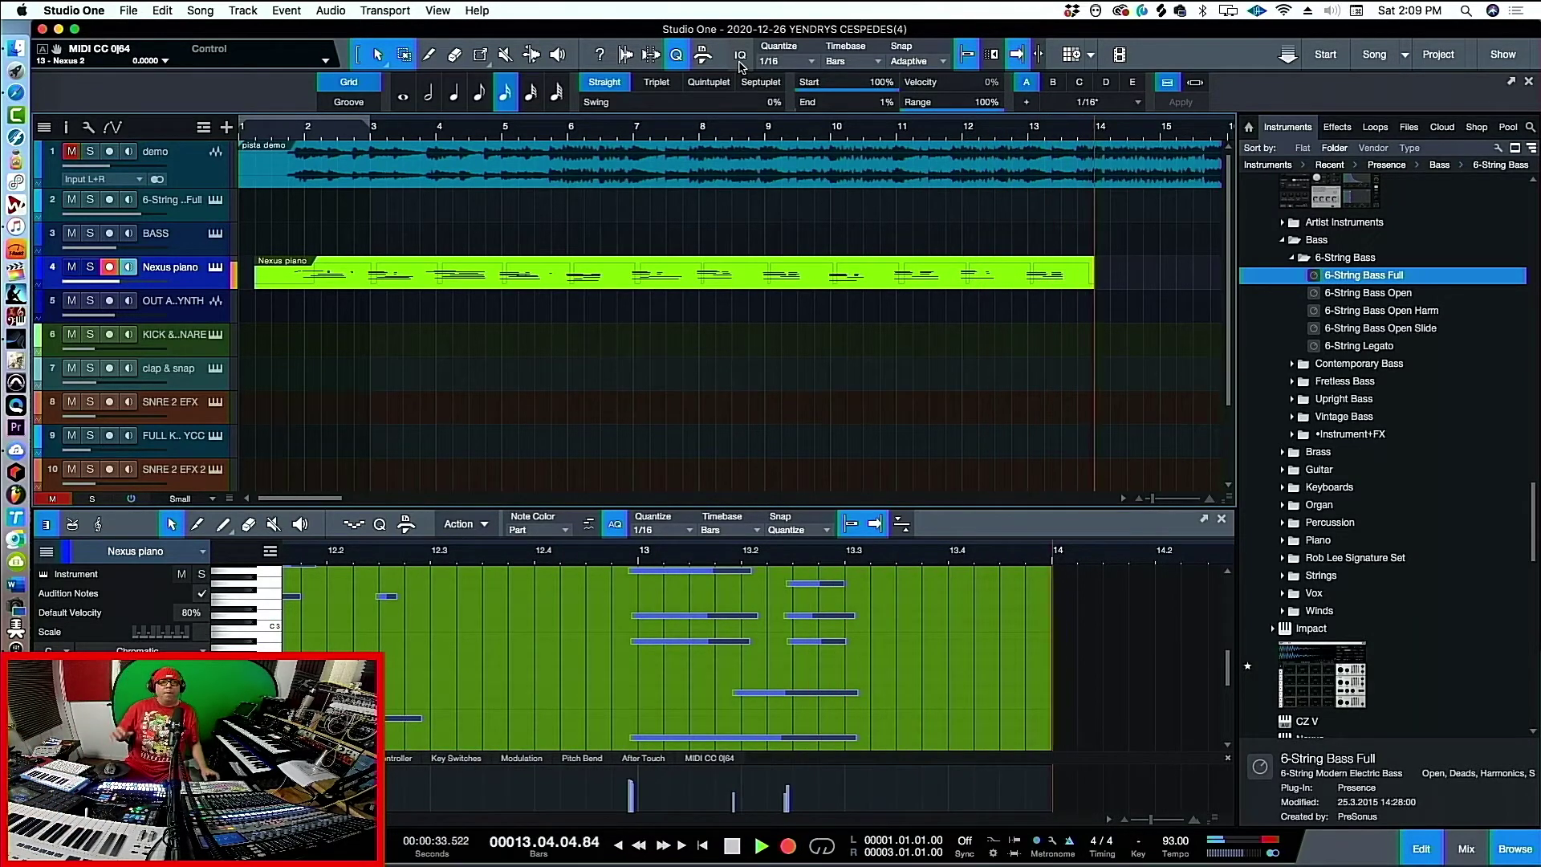
Finish recording the Nexus piano part near bar 14 and play it back from the start
key("space")
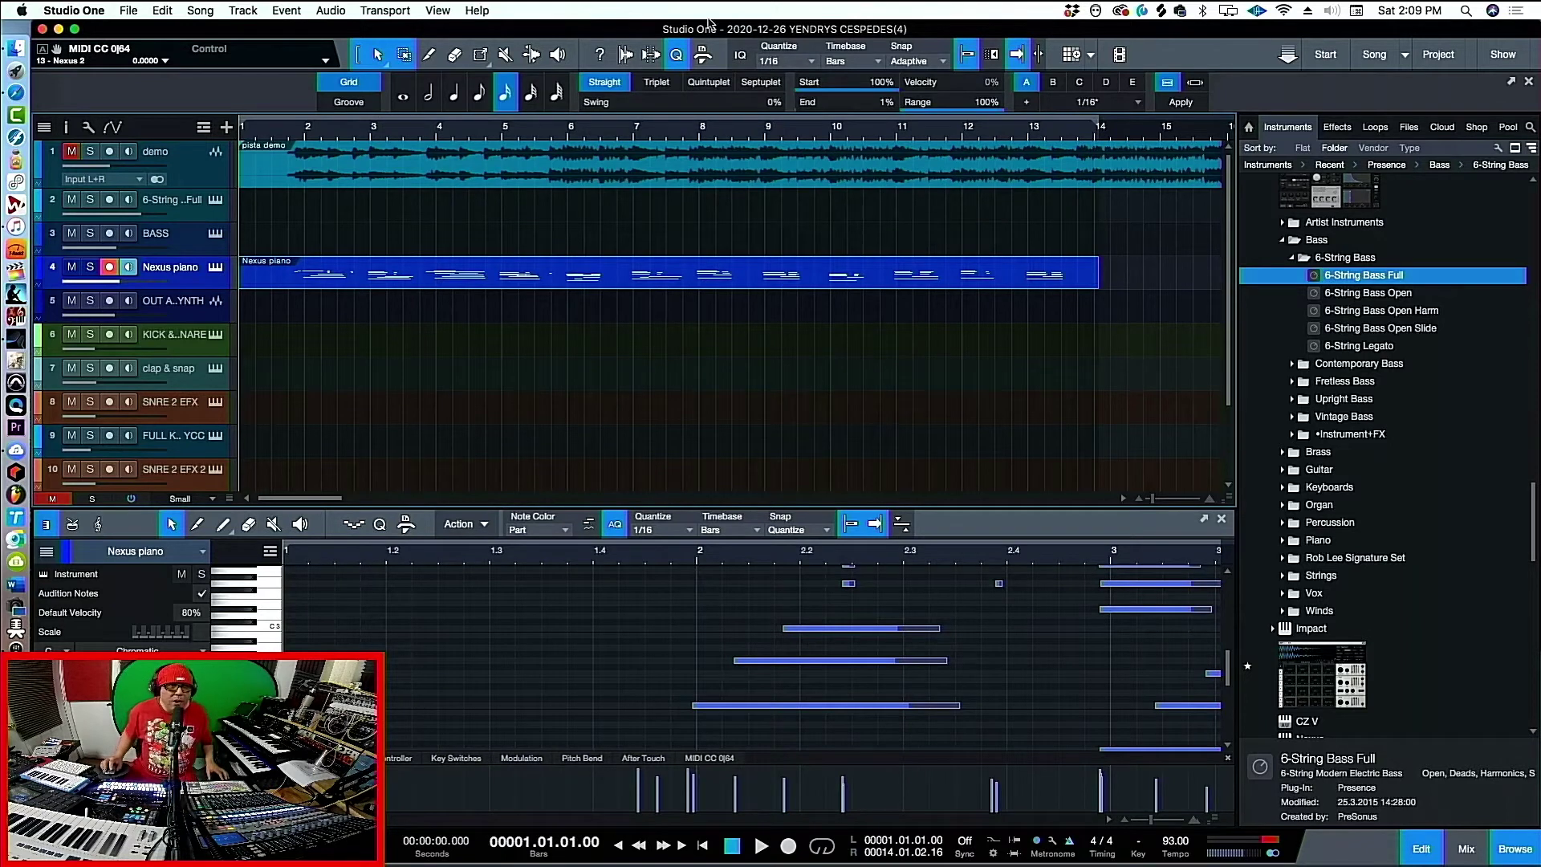
key("space")
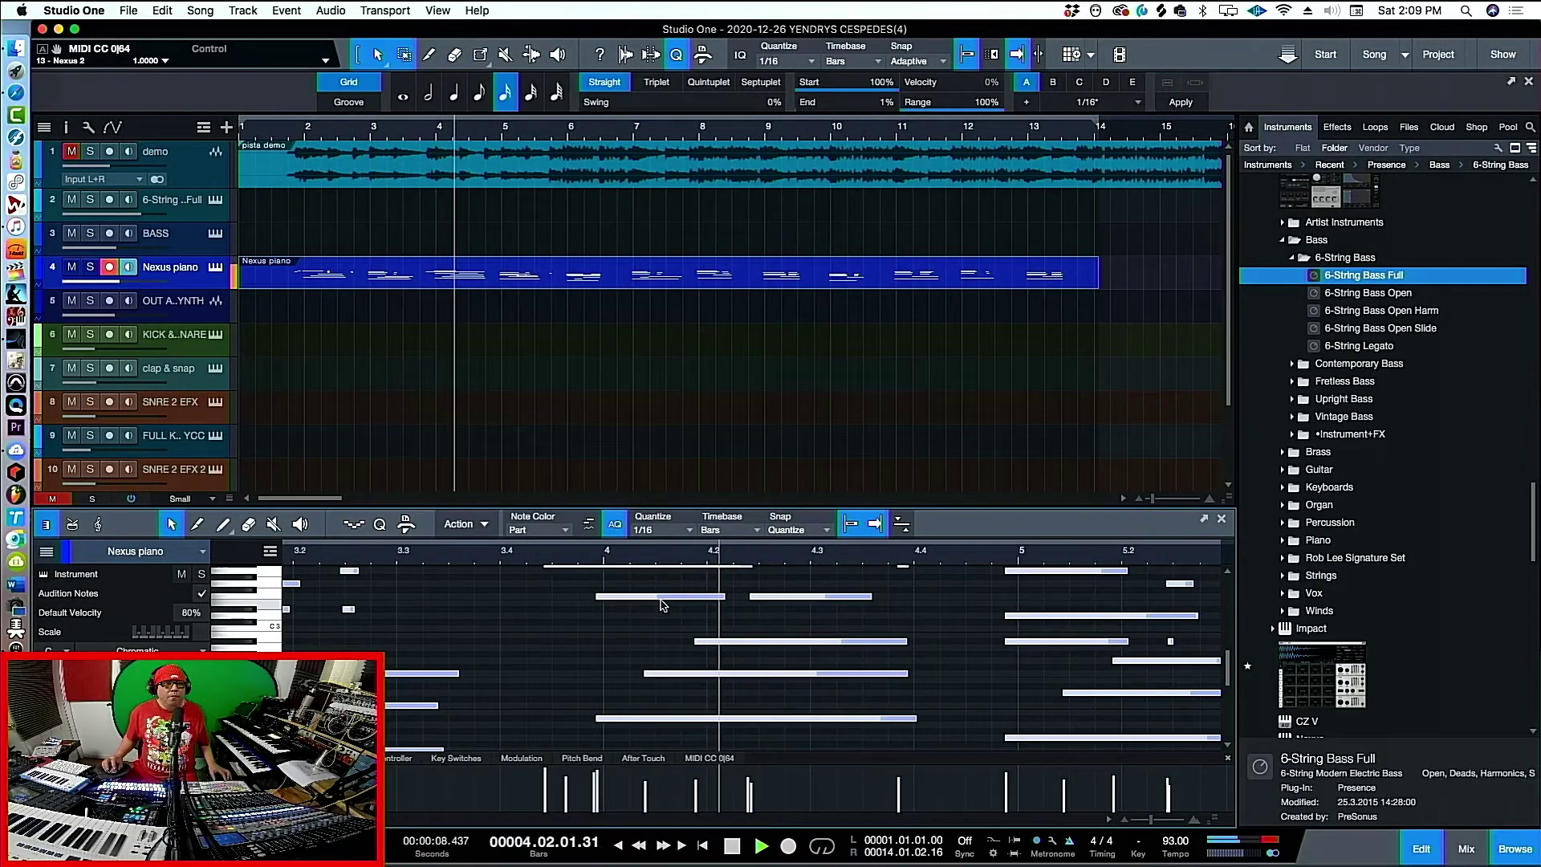
key("space")
left_click_drag(840, 609, 840, 612)
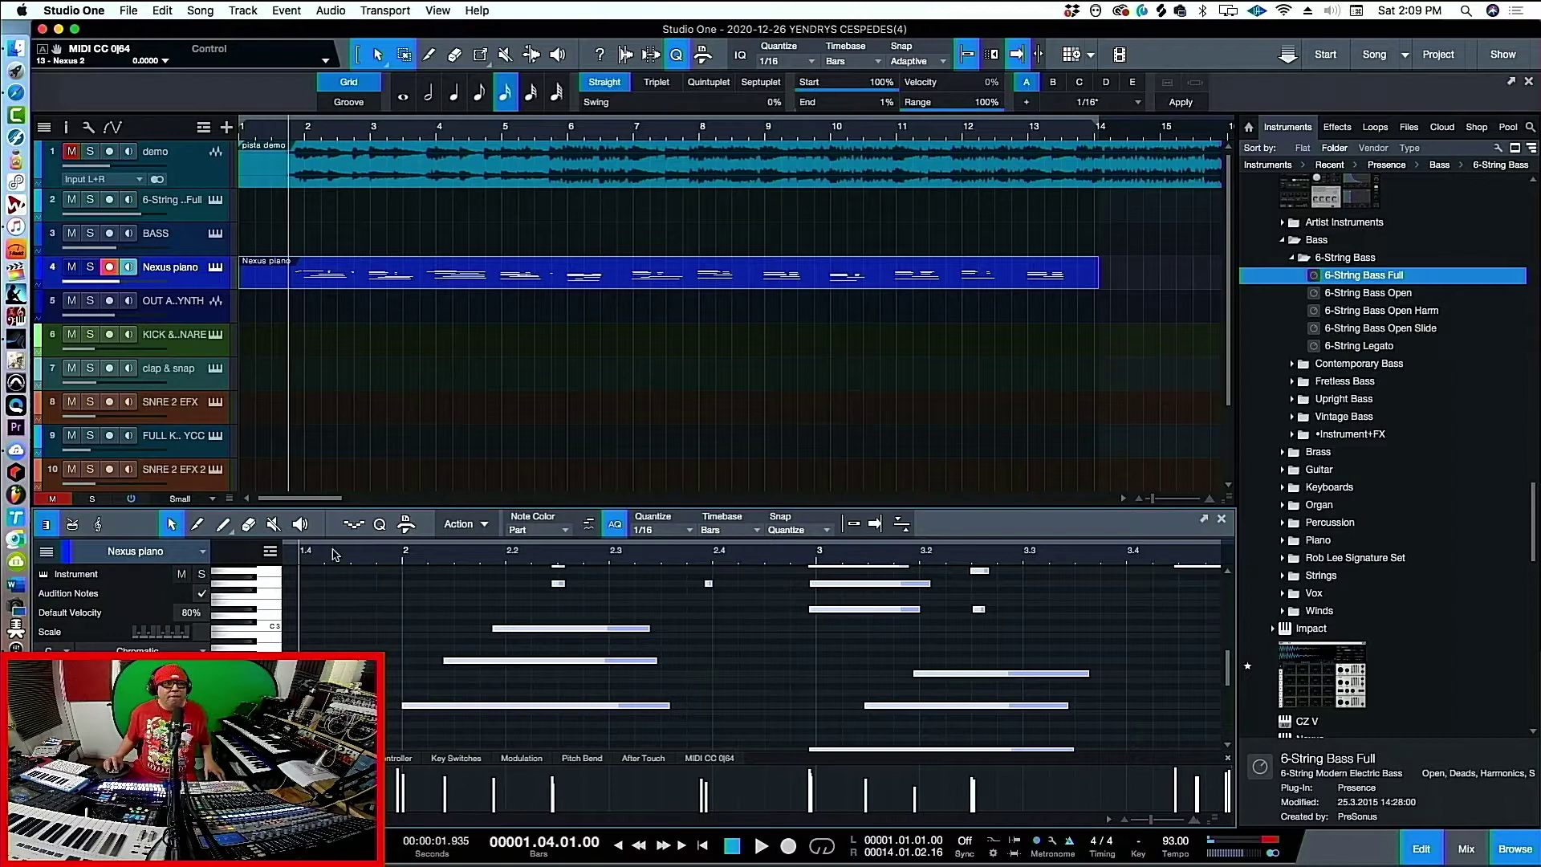
key("space")
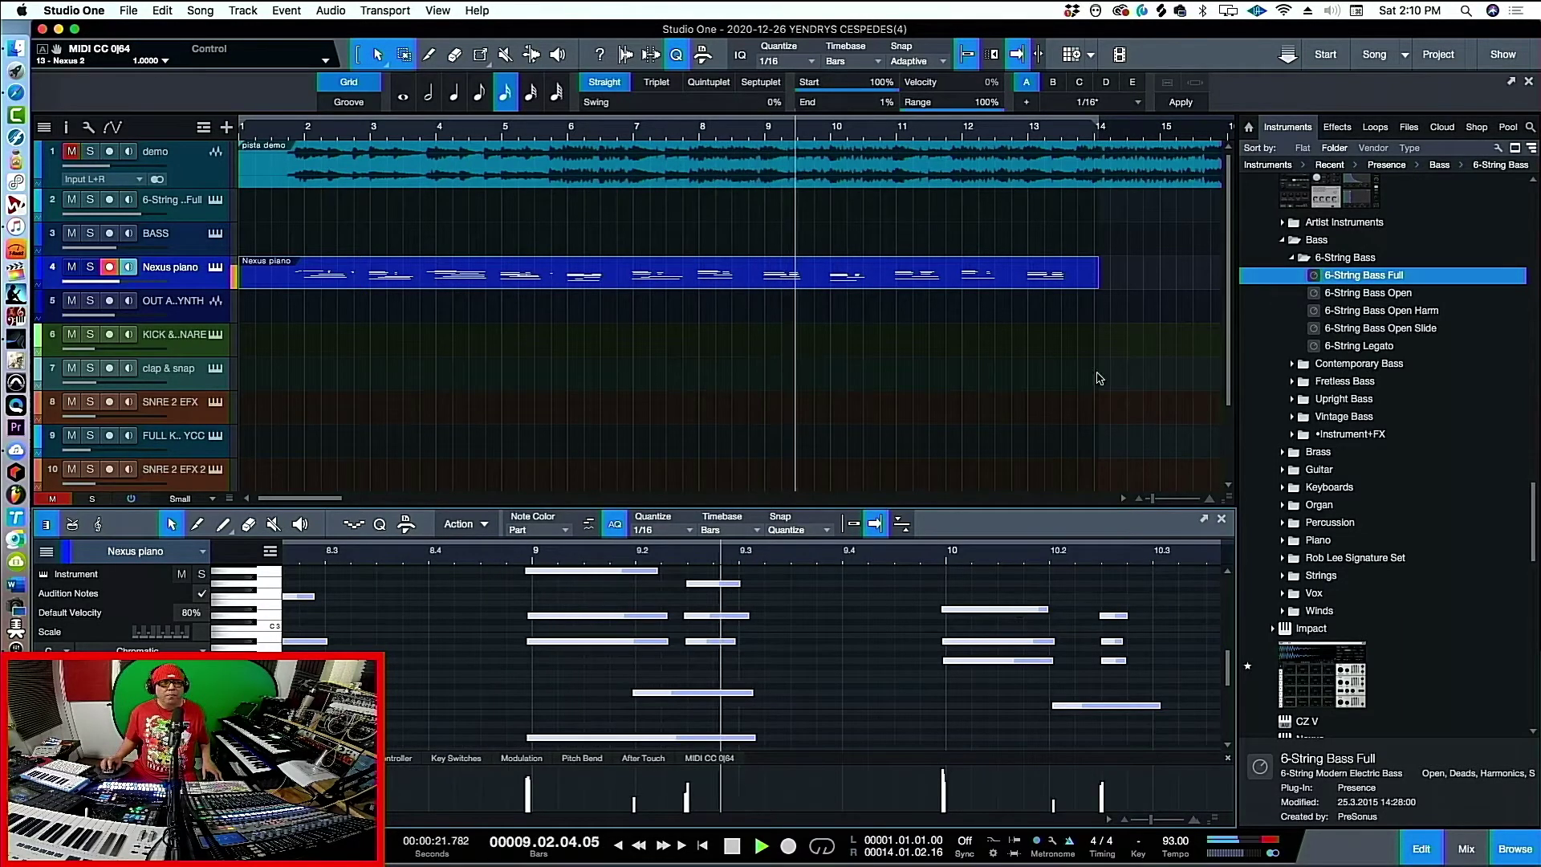
key("space")
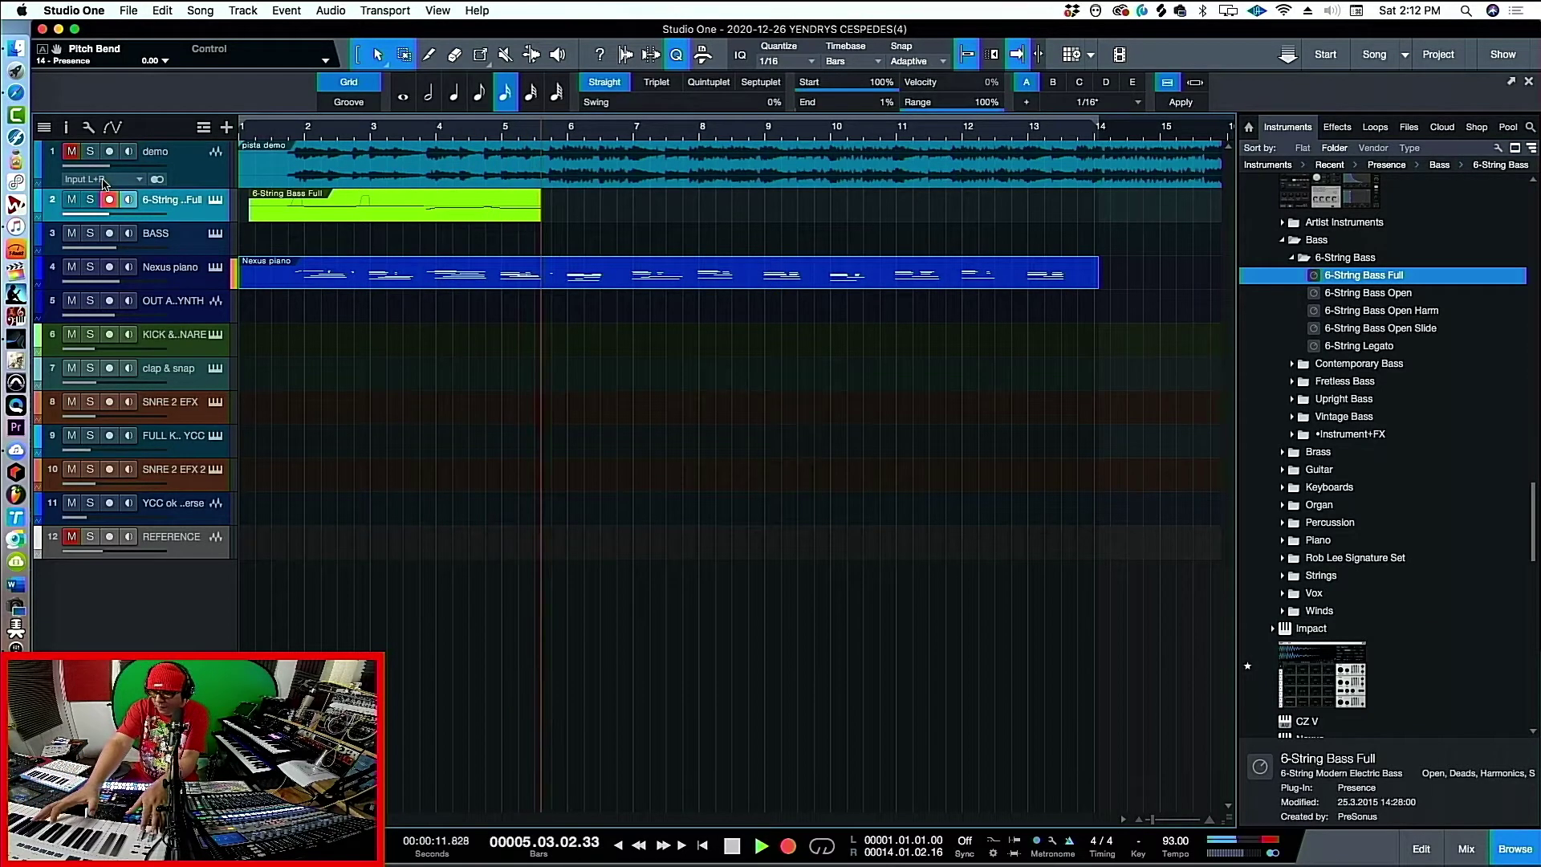
Finish recording the 6-String Bass Full part at about bar 6 and play it back from the start
key("space")
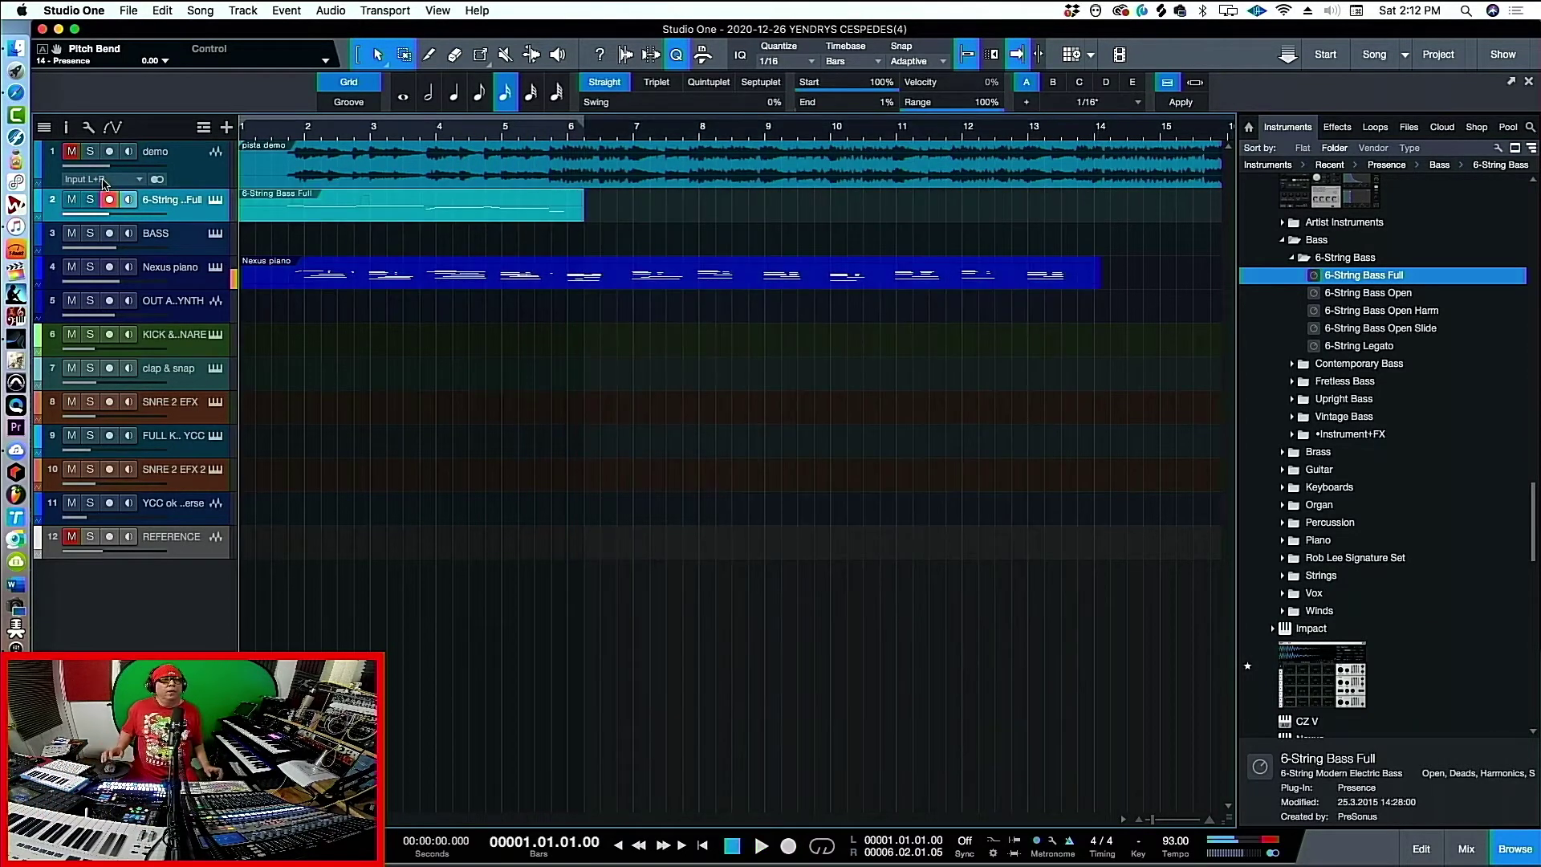
key("space")
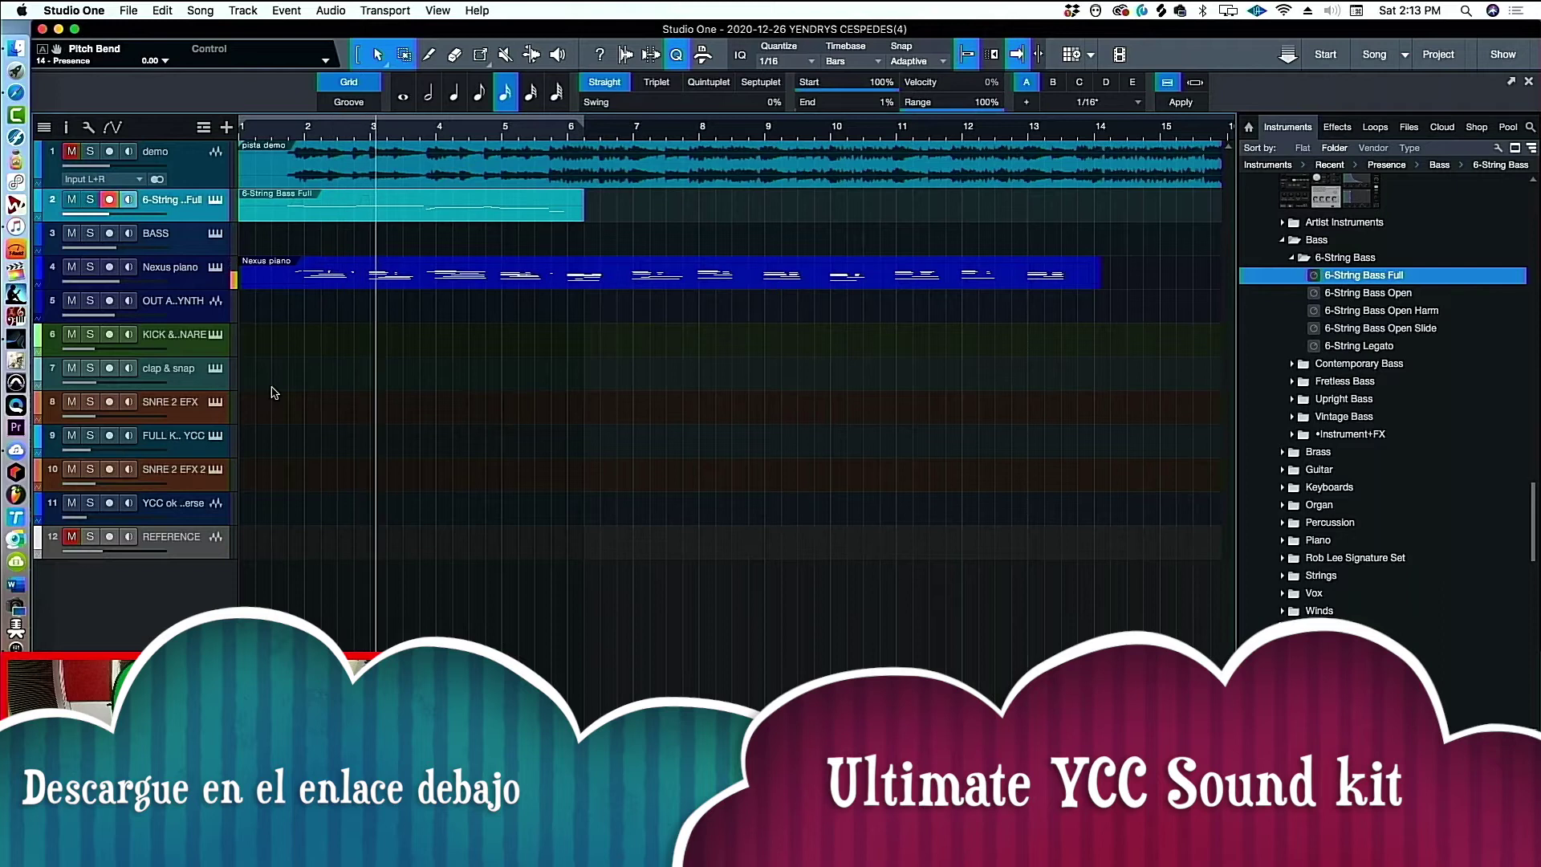
Show the mixer and set the Presence bass channel to -9.9 dB and the Nexus piano channel to about -17.1 dB during playback
key("F3")
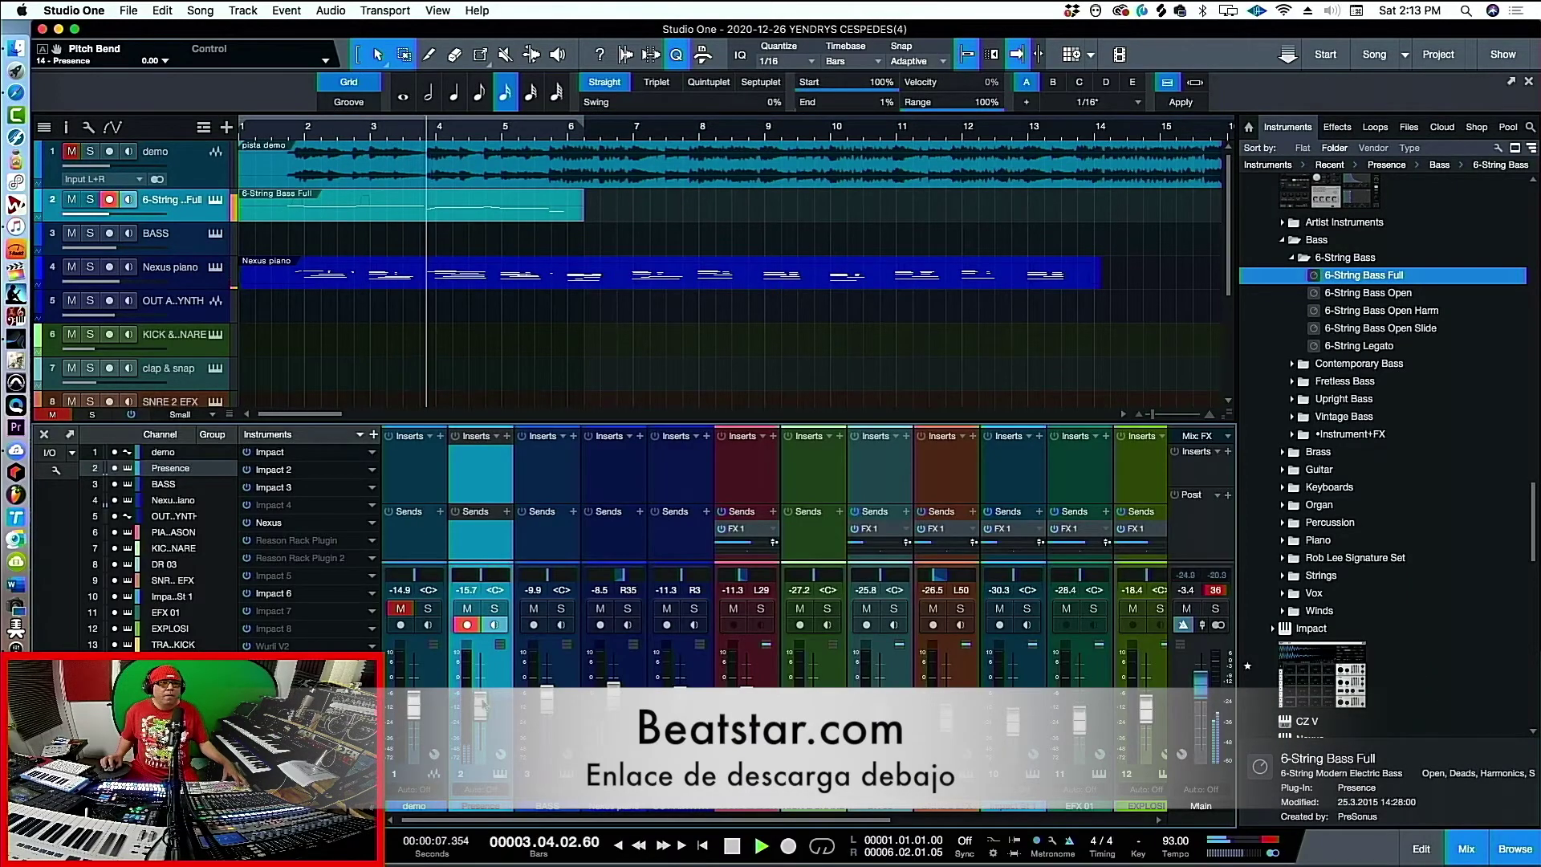
left_click_drag(482, 711, 481, 699)
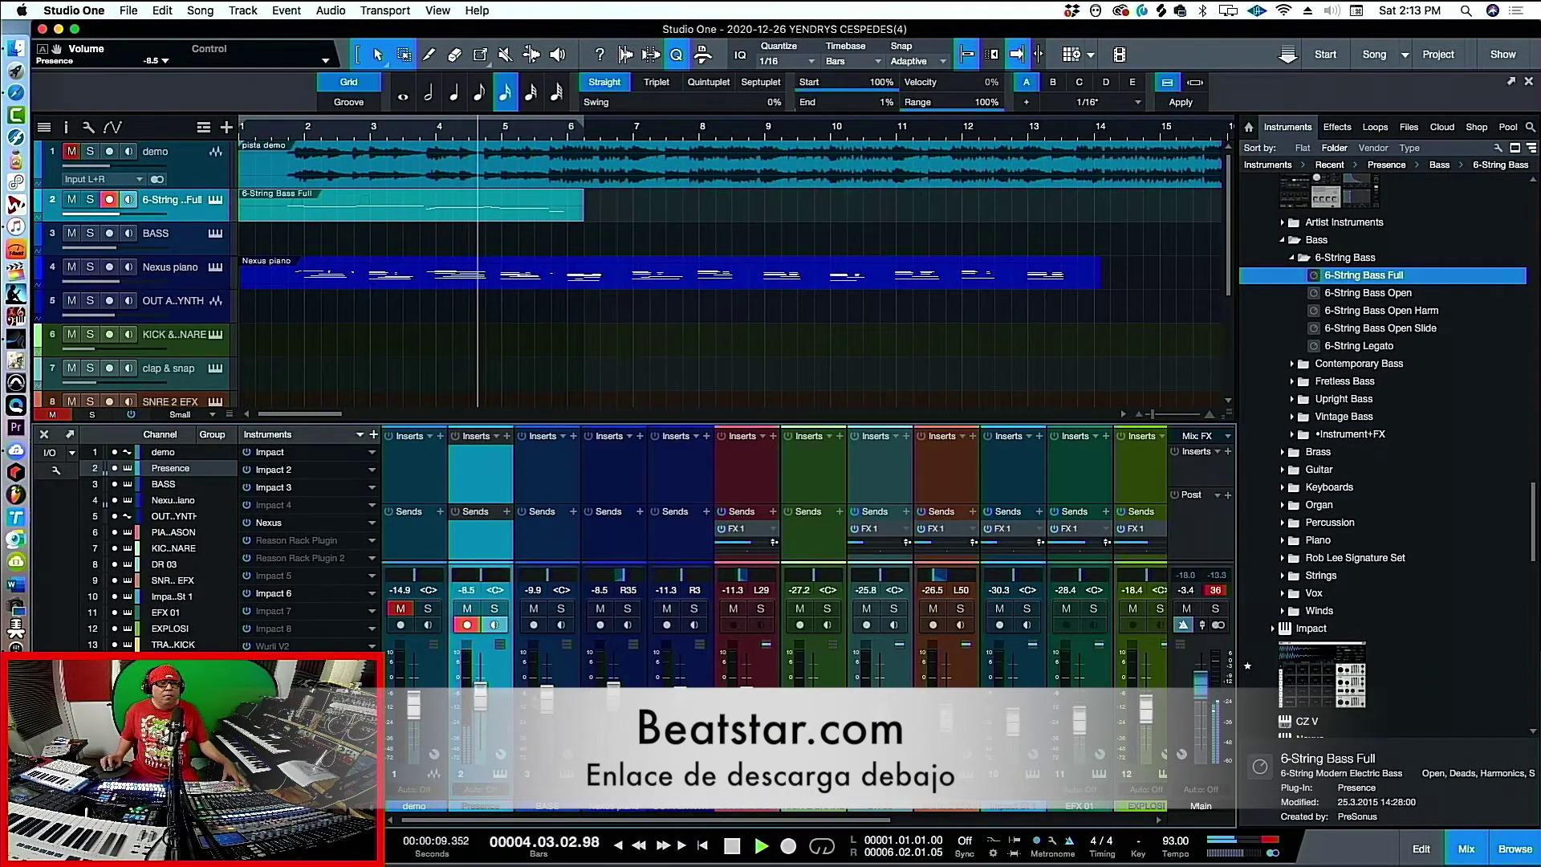
left_click_drag(610, 699, 611, 708)
left_click_drag(479, 698, 480, 703)
key("space")
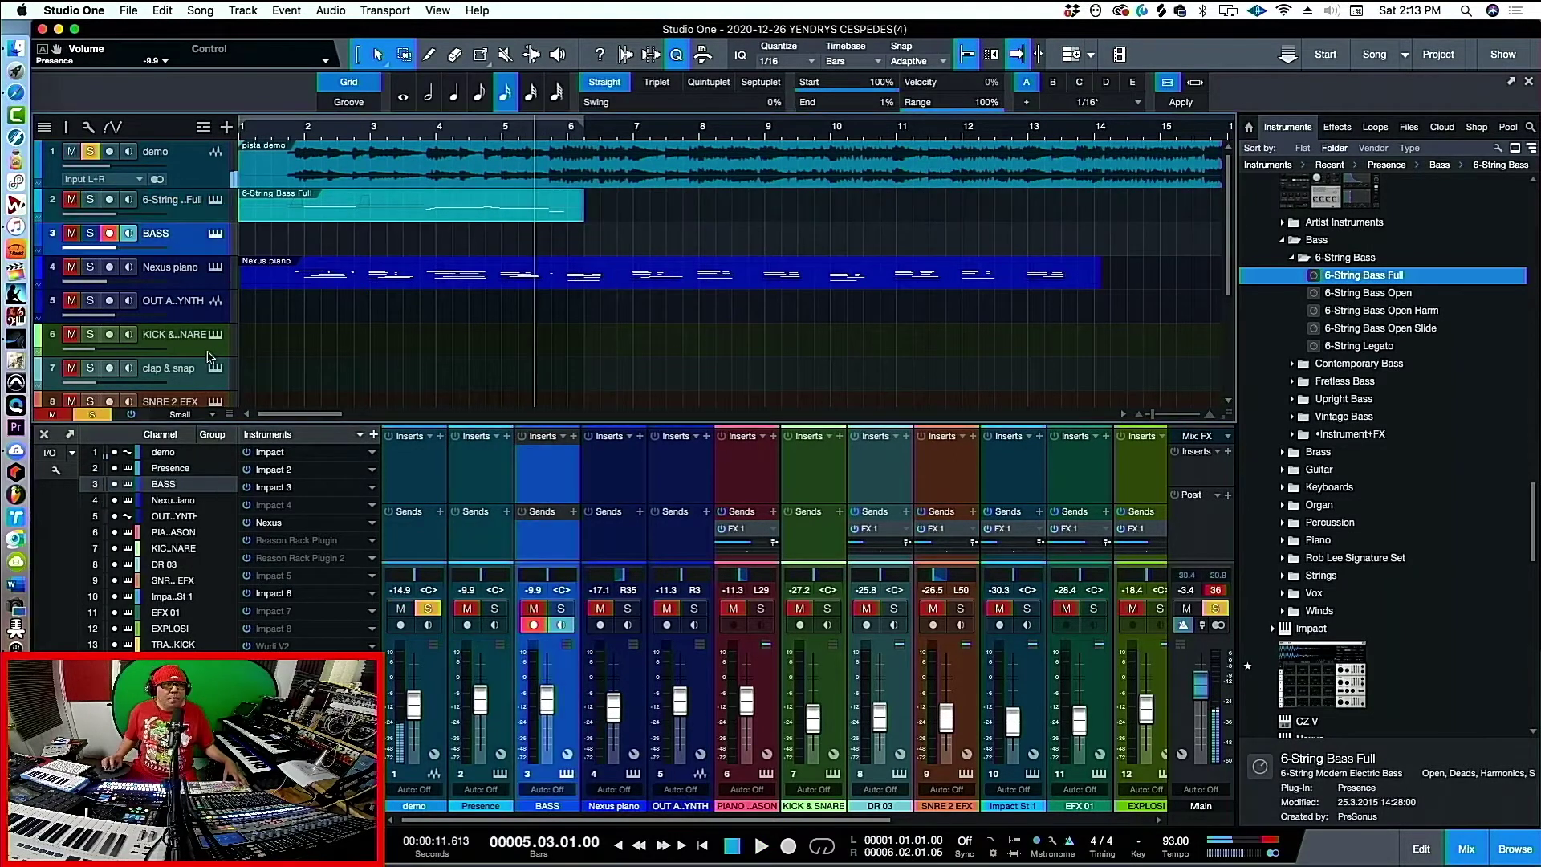
Record the KICK & SNARE part from bar 6 to about bar 10, and start recording on the clap & snap track
left_click(198, 345)
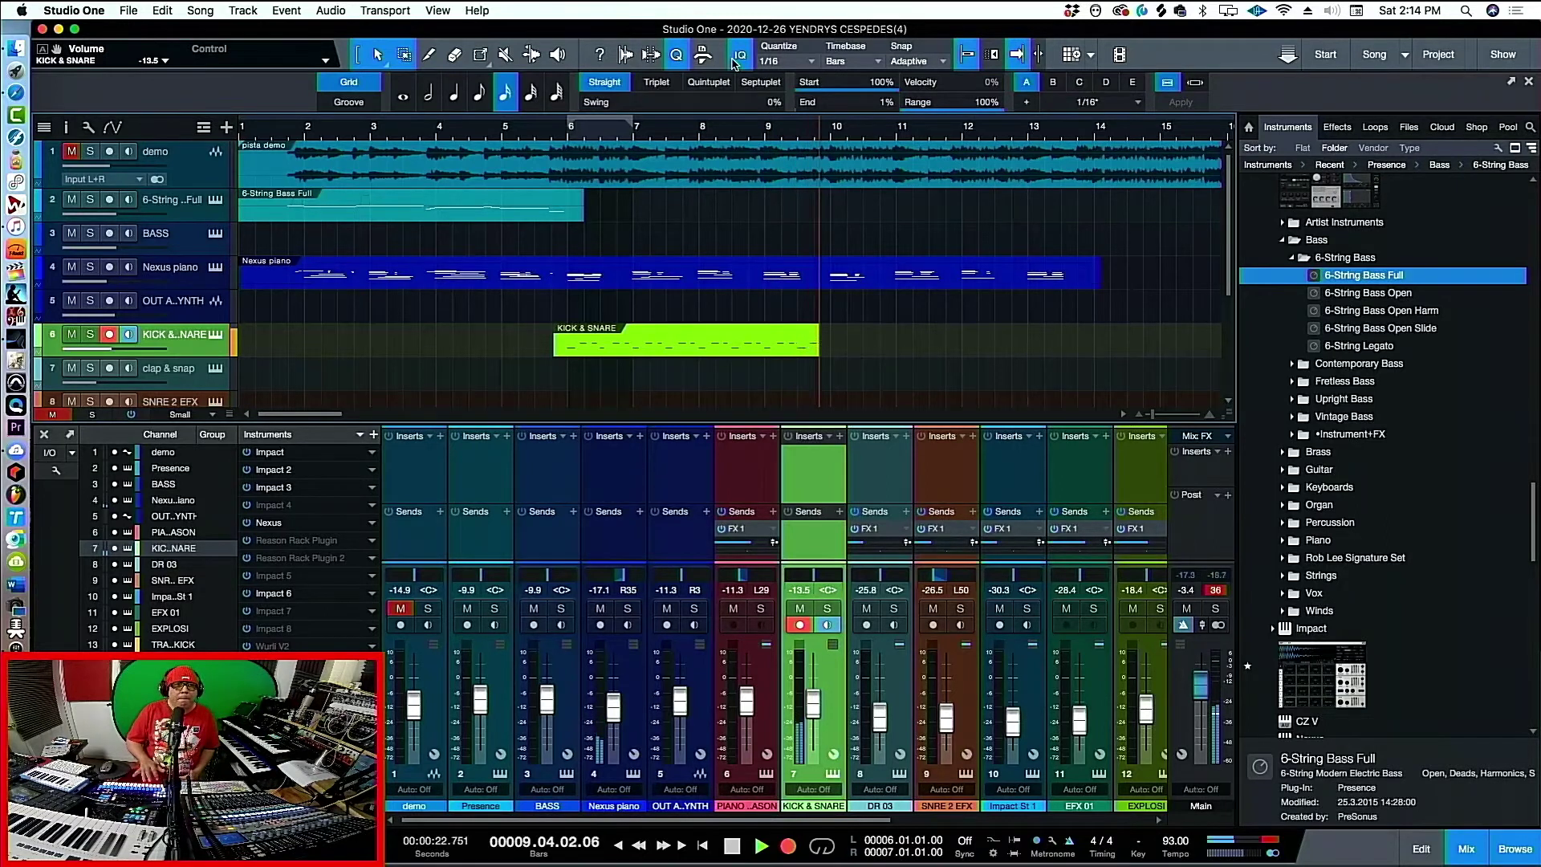
key("space")
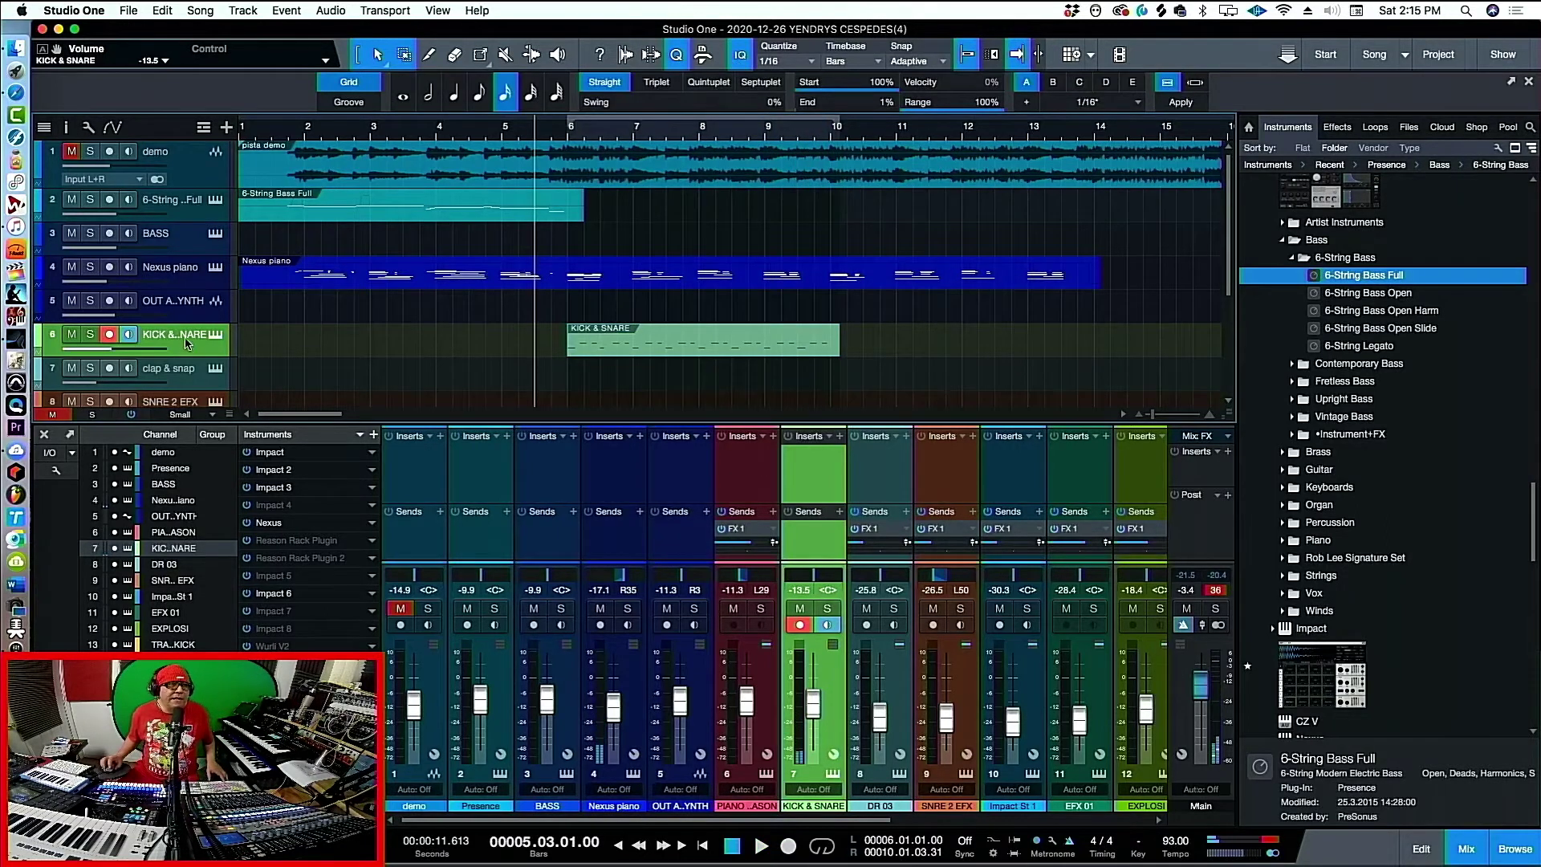
key("KP_Multiply")
left_click(198, 377)
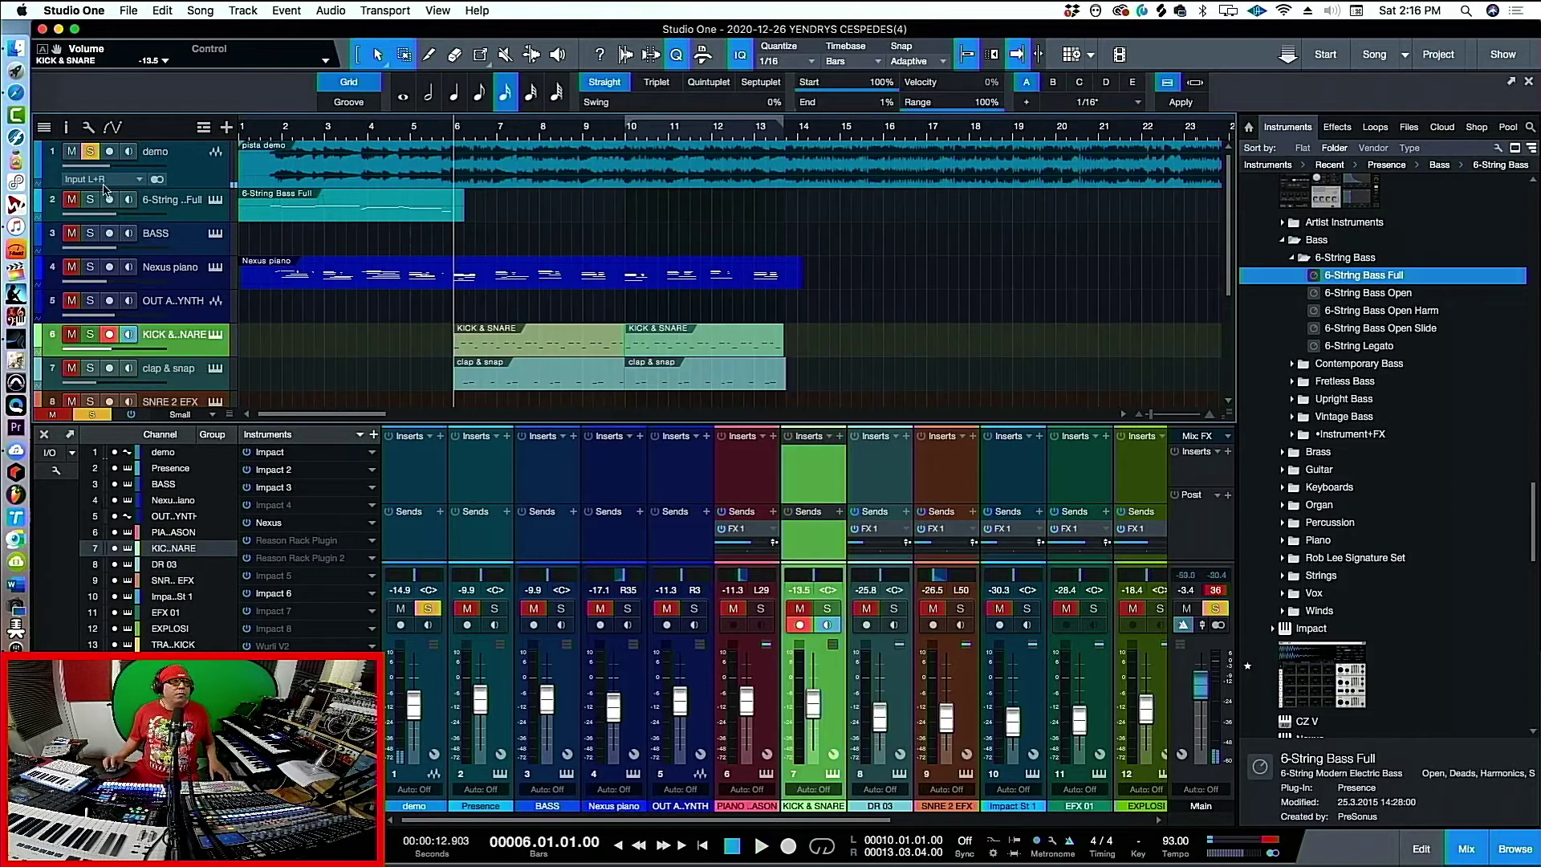
Turn off the demo track's solo and record the BASS part from bar 6 to about bar 14
left_click(89, 153)
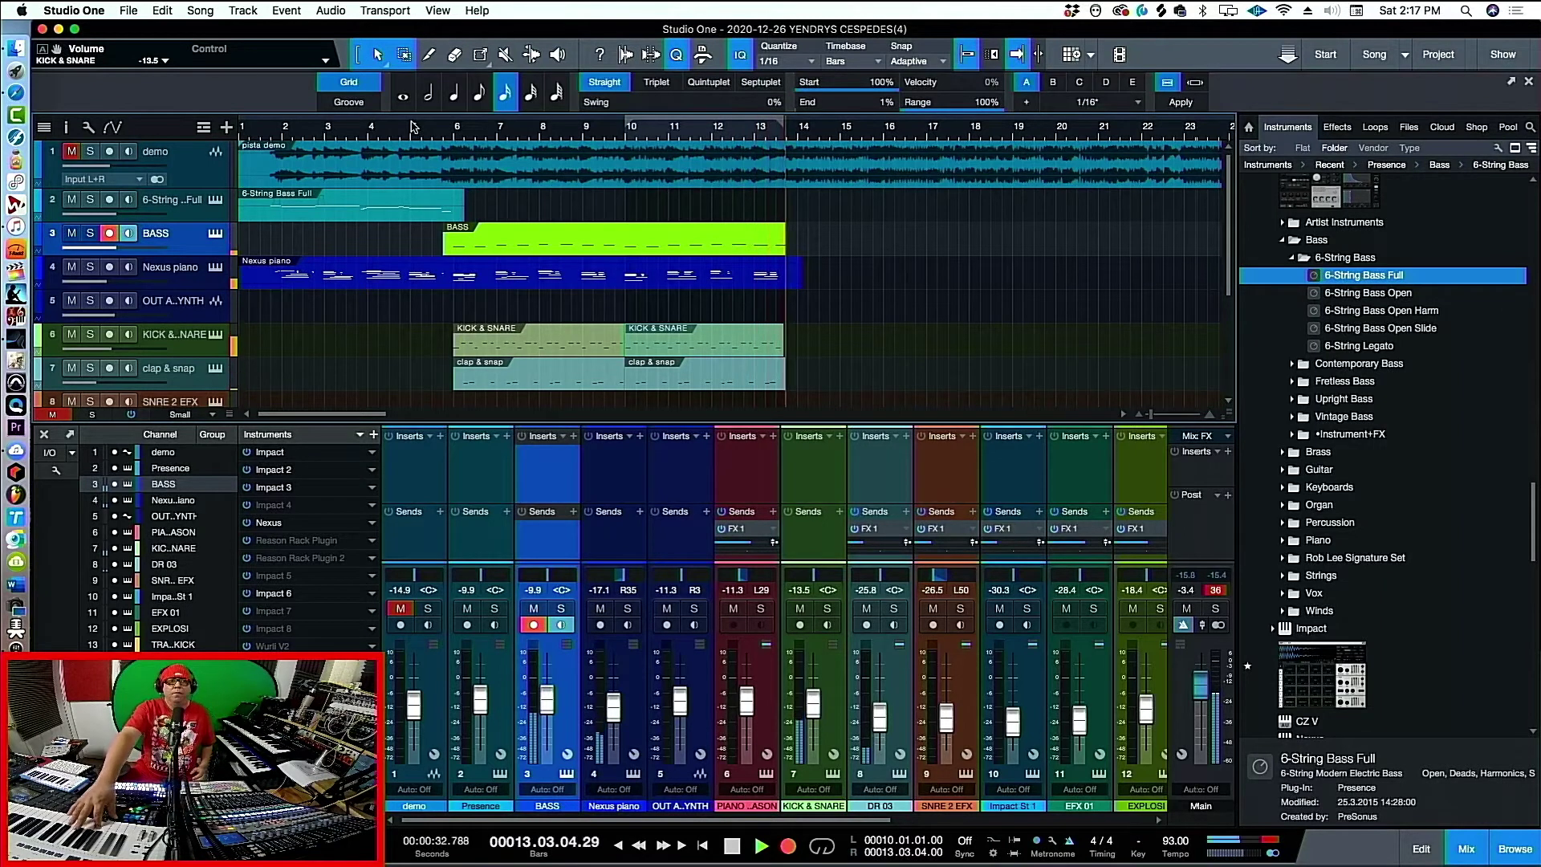
key("space")
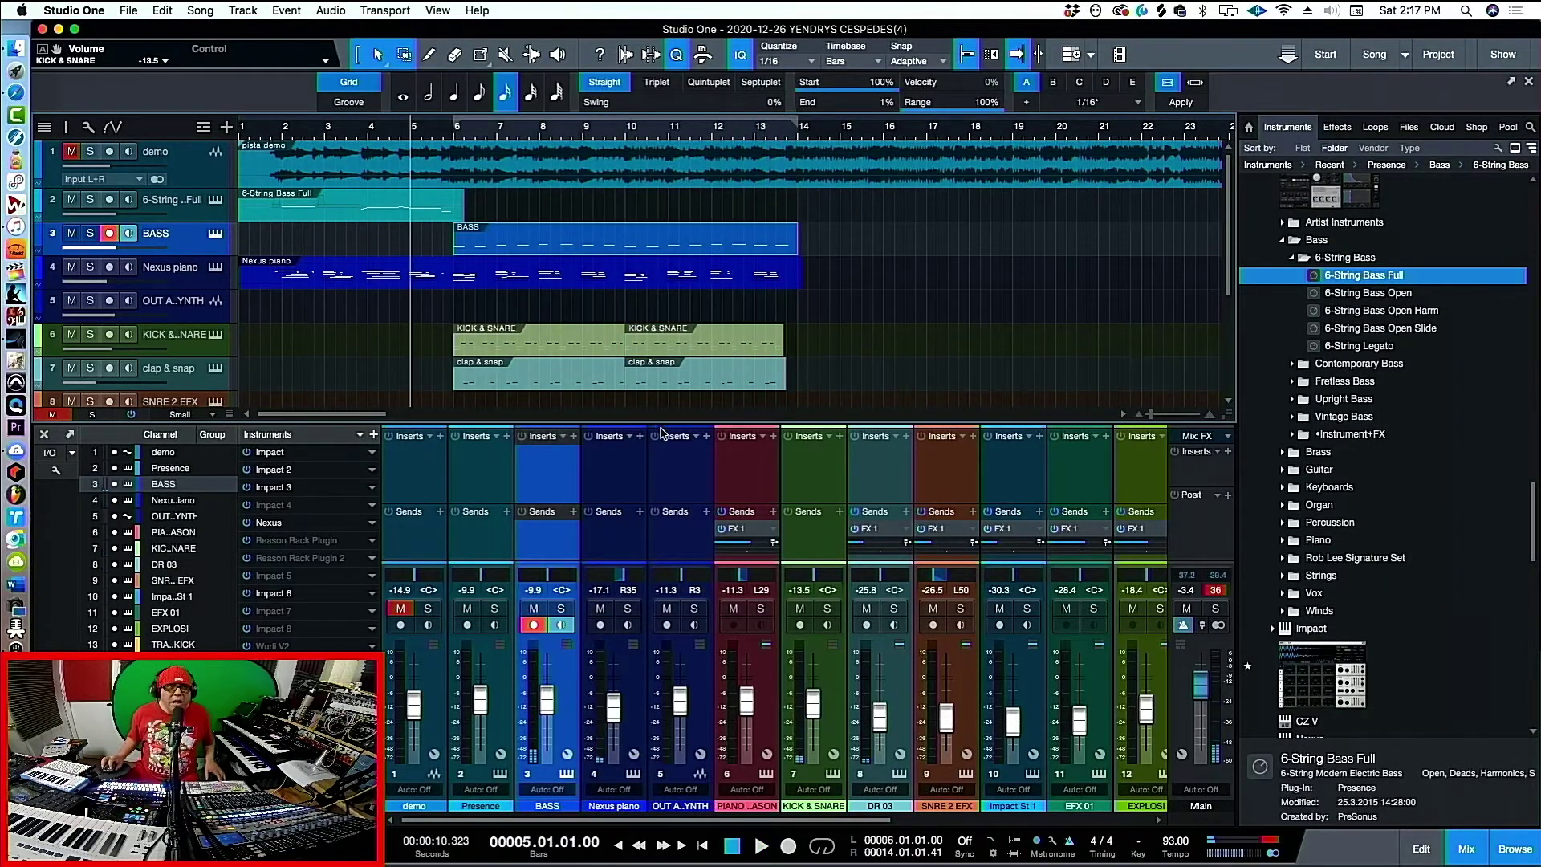
Play back the end of the BASS part from about bar 12, beat 4
left_click(745, 130)
key("space")
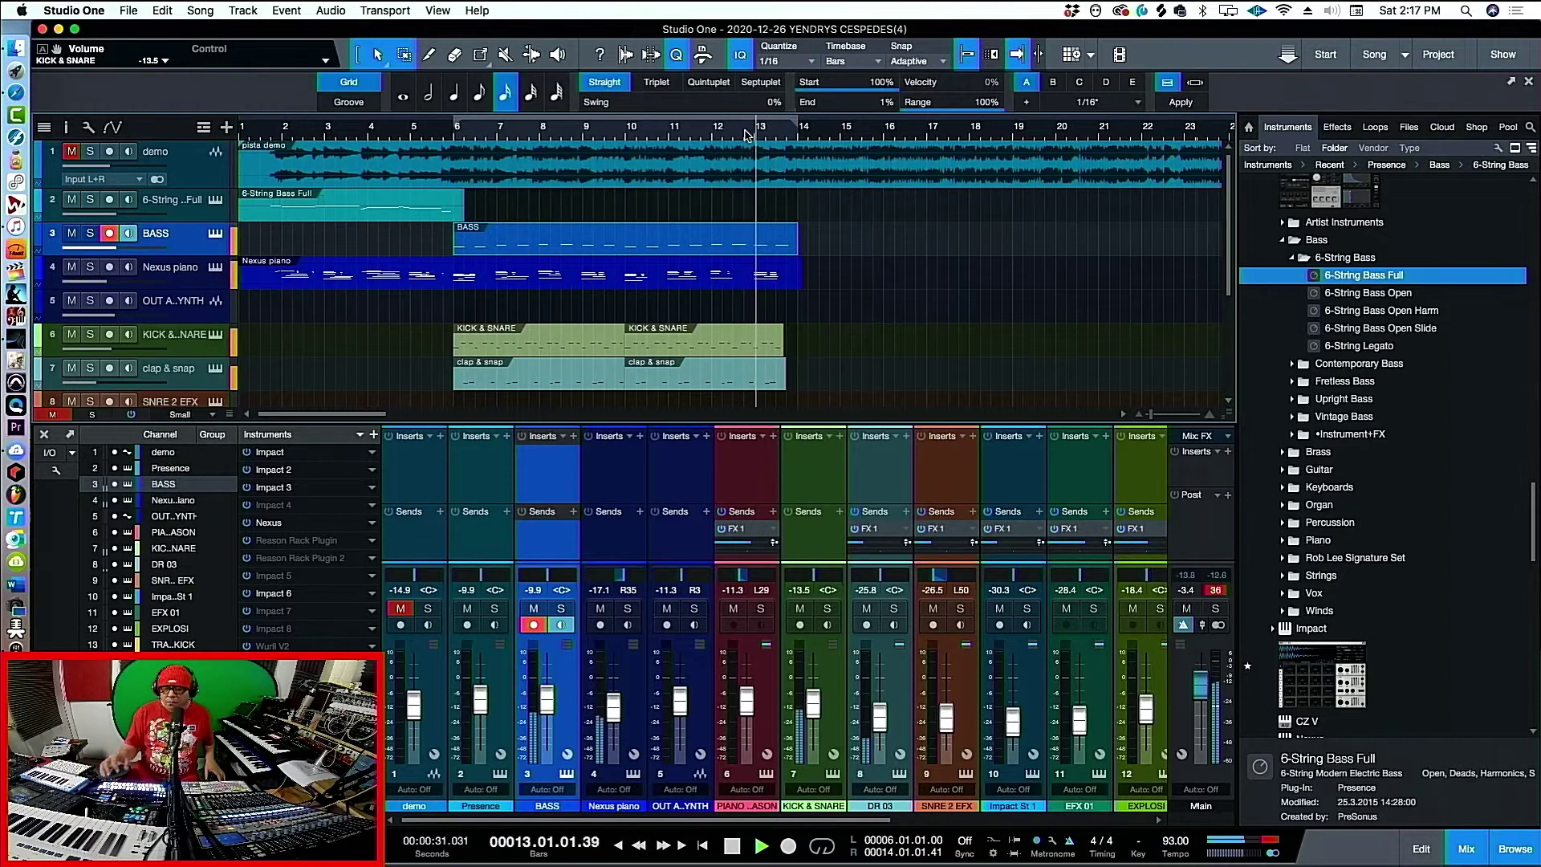
key("space")
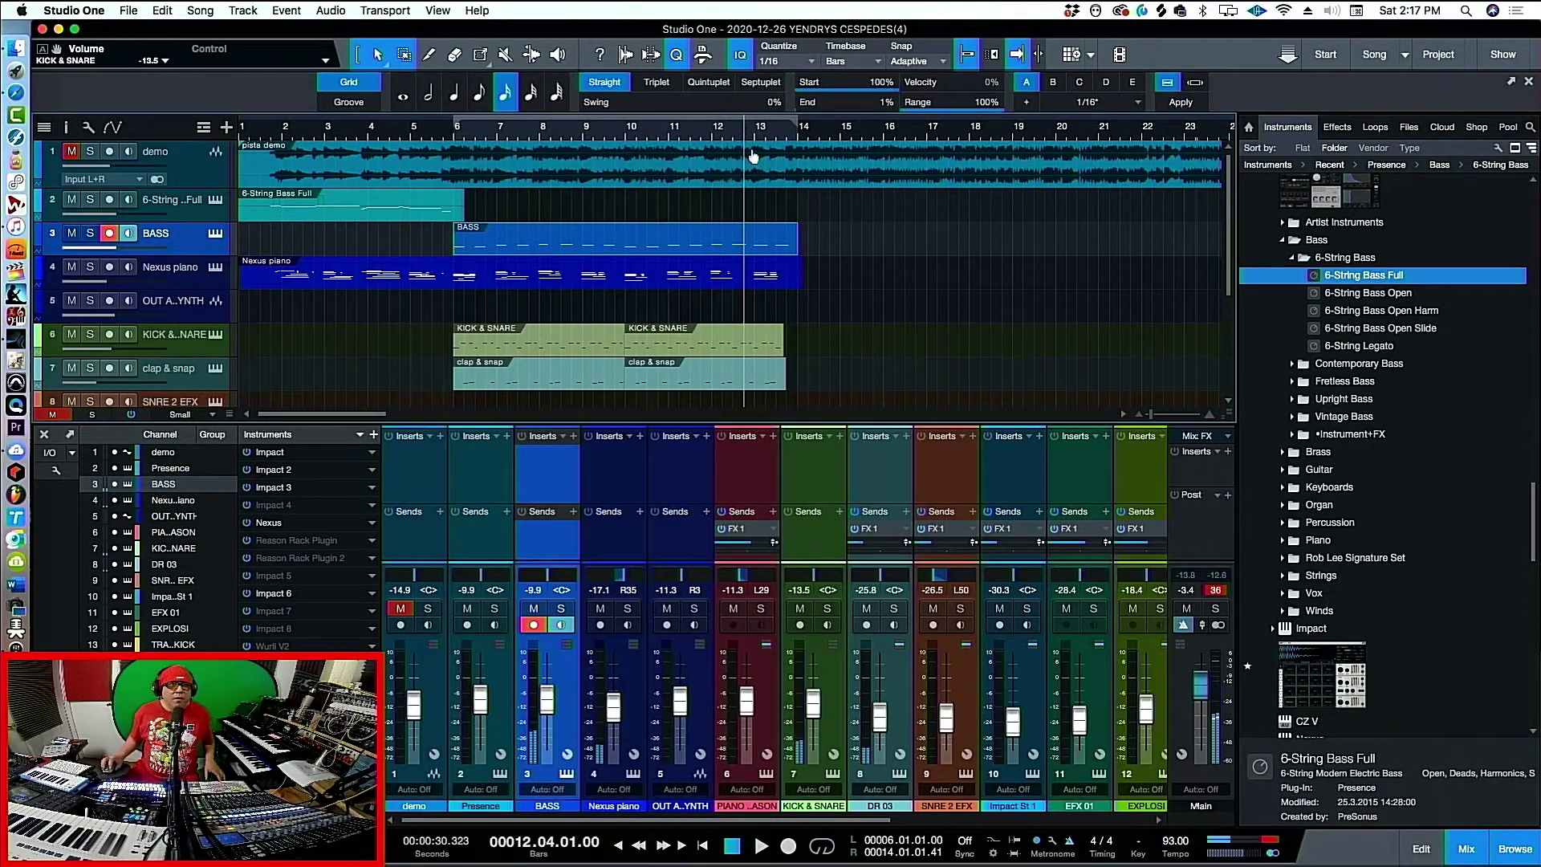
Open the BASS part in the note editor, overdub its ending to just past bar 14 and play it back
double_click(790, 252)
scroll(718, 702, "down", 5)
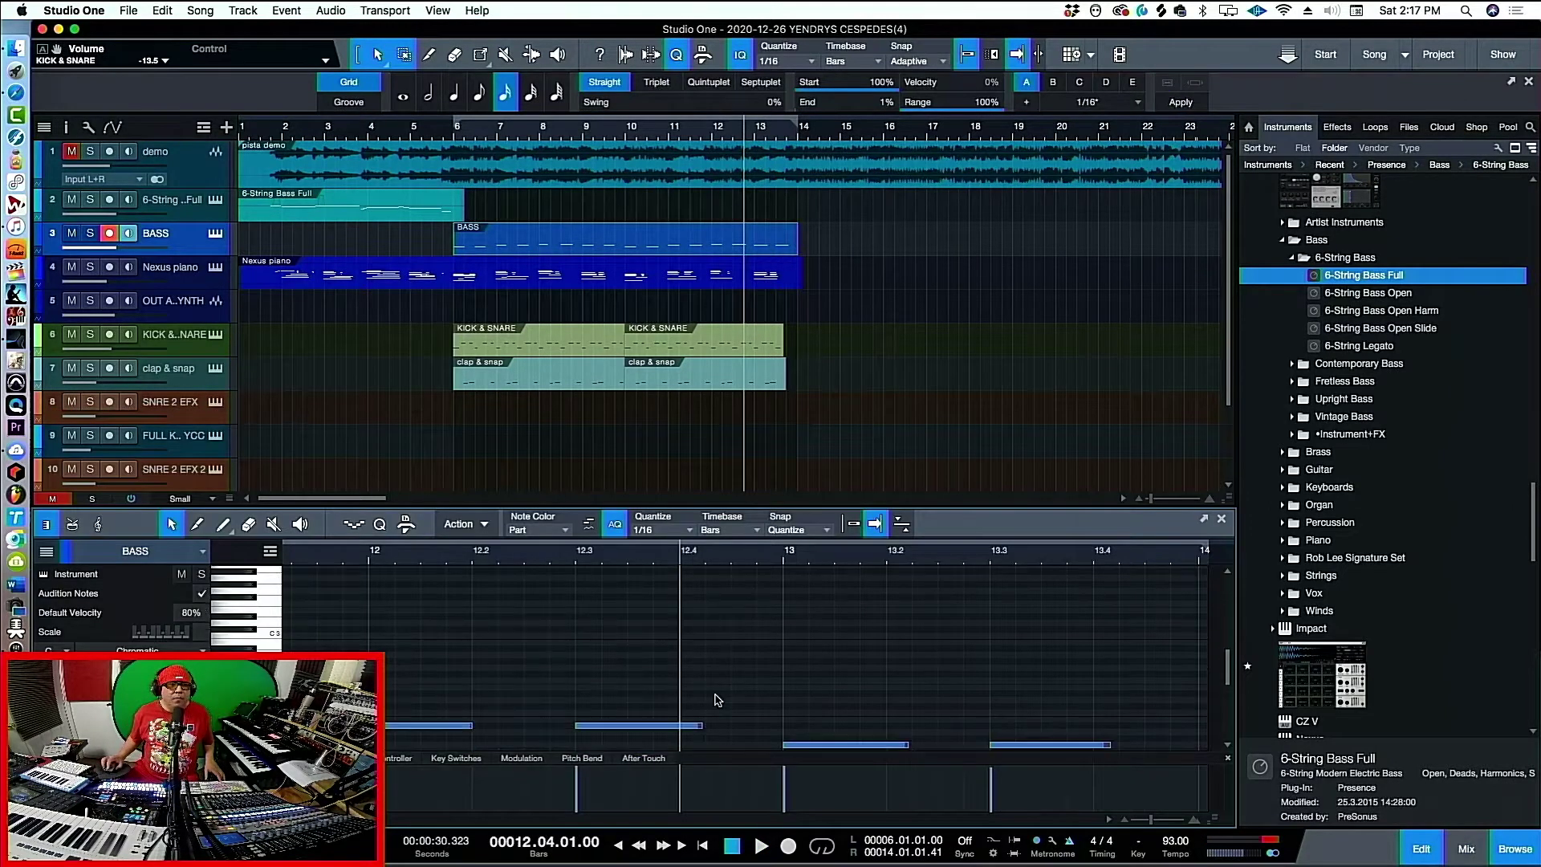
left_click_drag(875, 560, 874, 552)
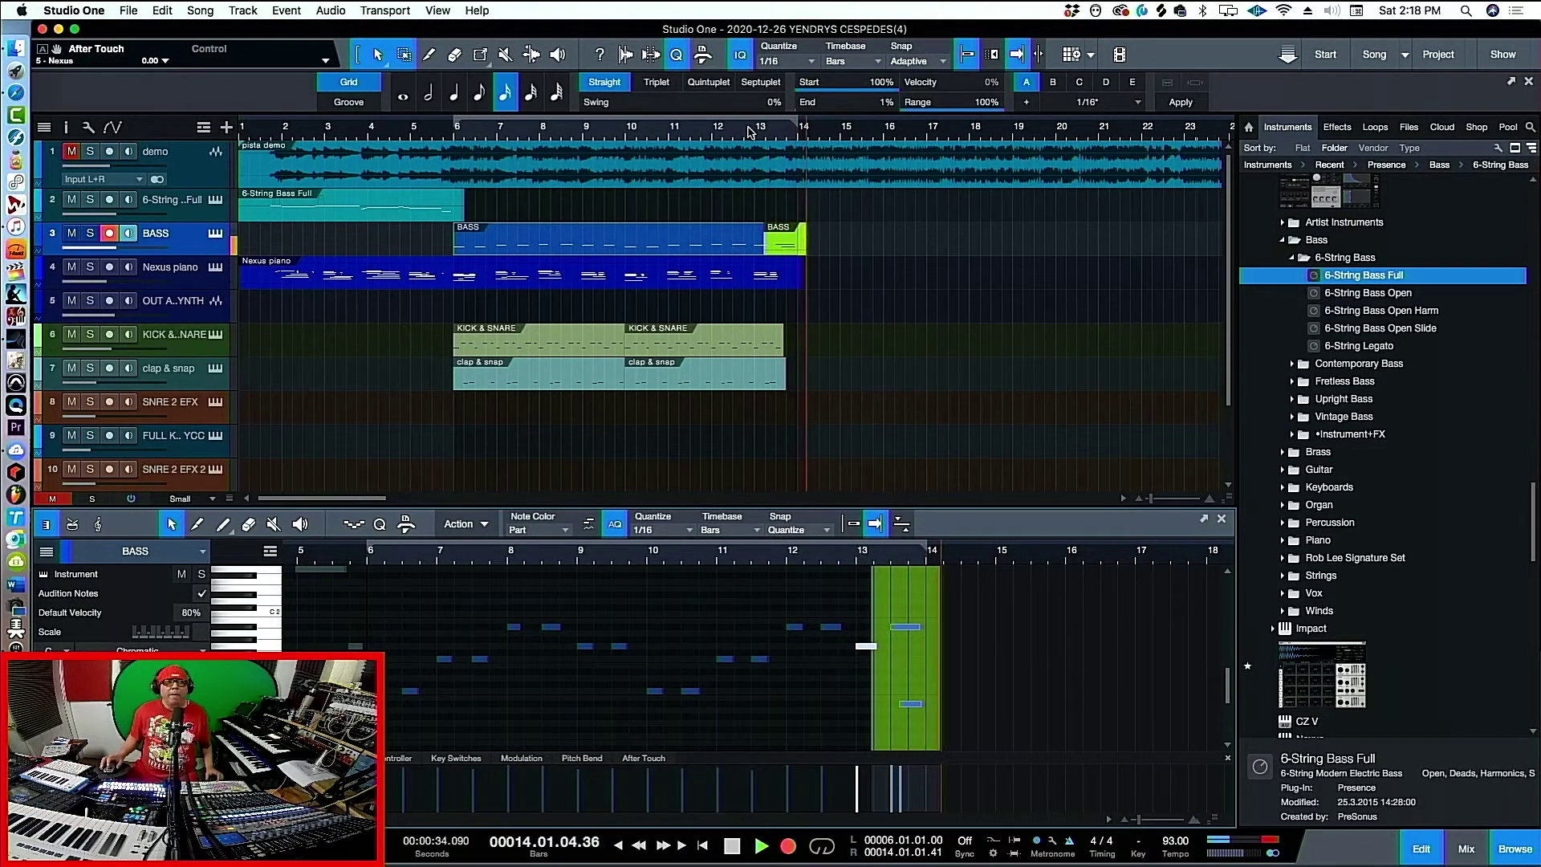
key("space")
key("space")
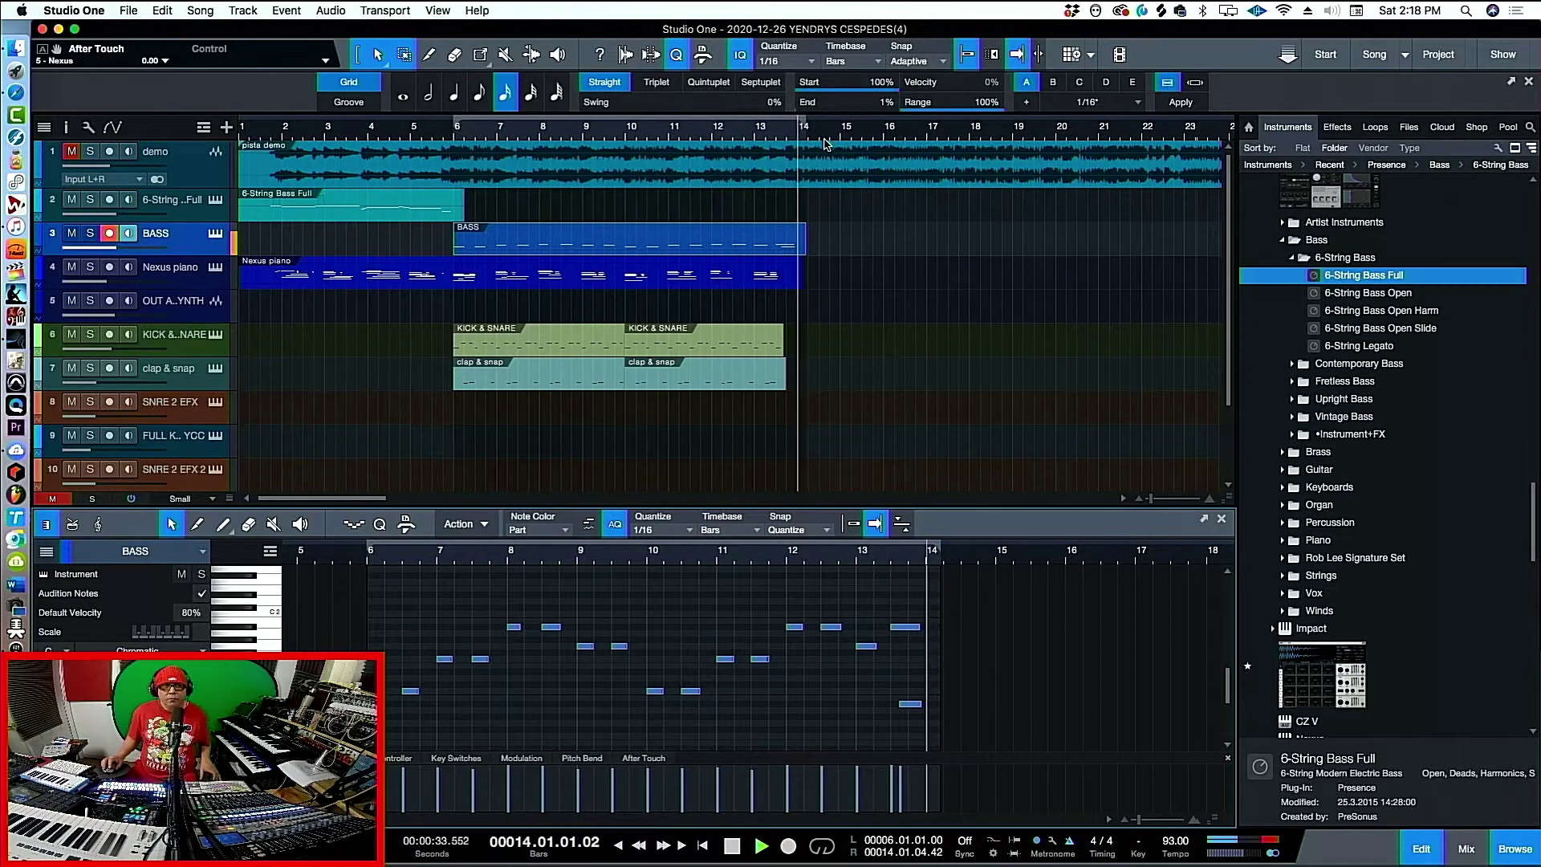
key("space")
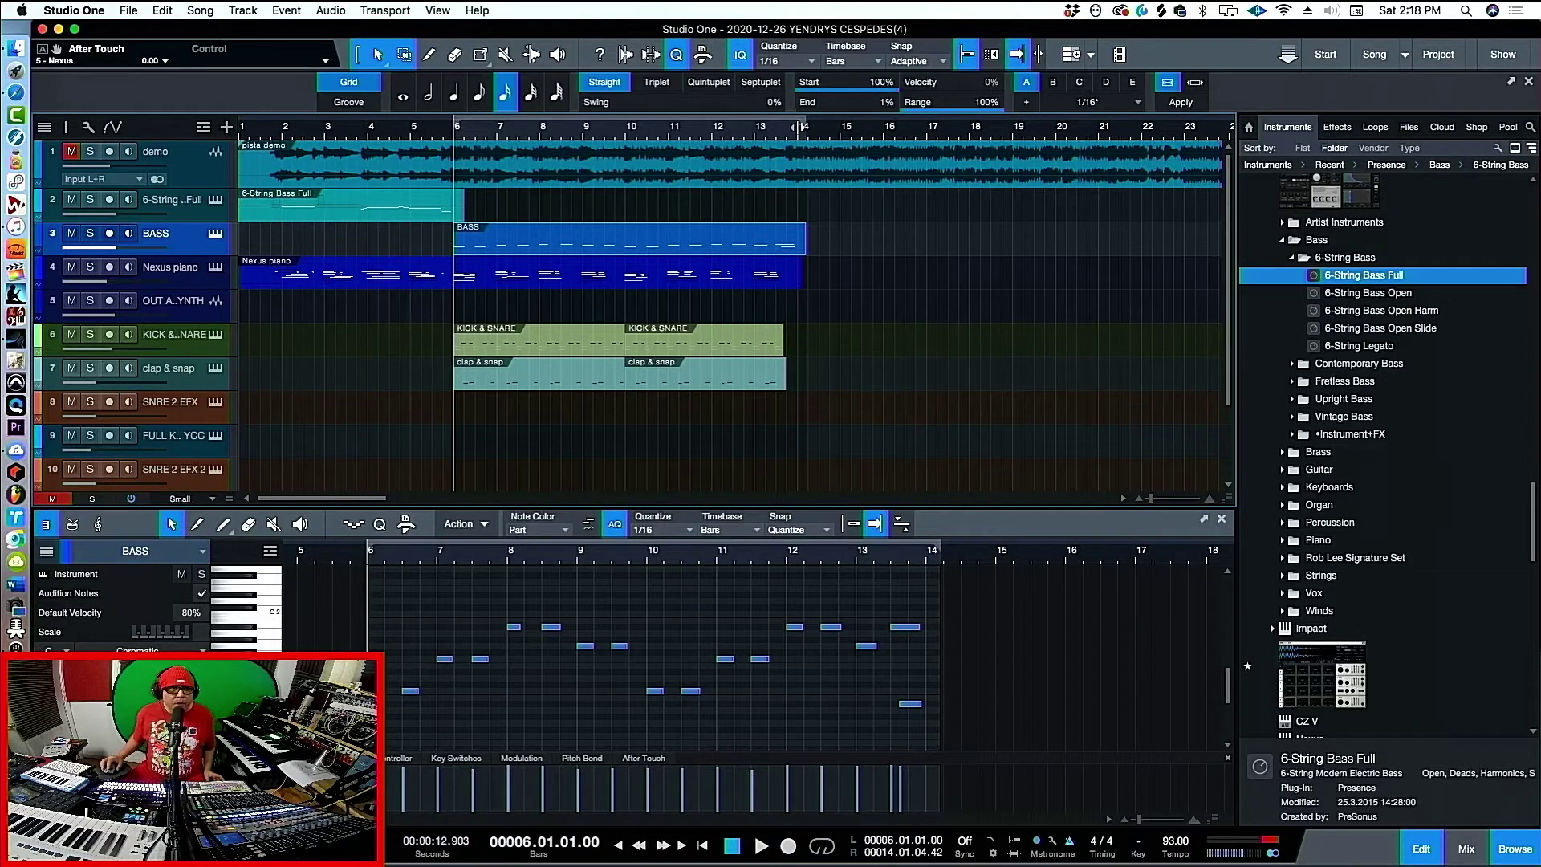
Place the playback cursor at bar 14 and add a marker named salsa there
left_click_drag(797, 126, 759, 132)
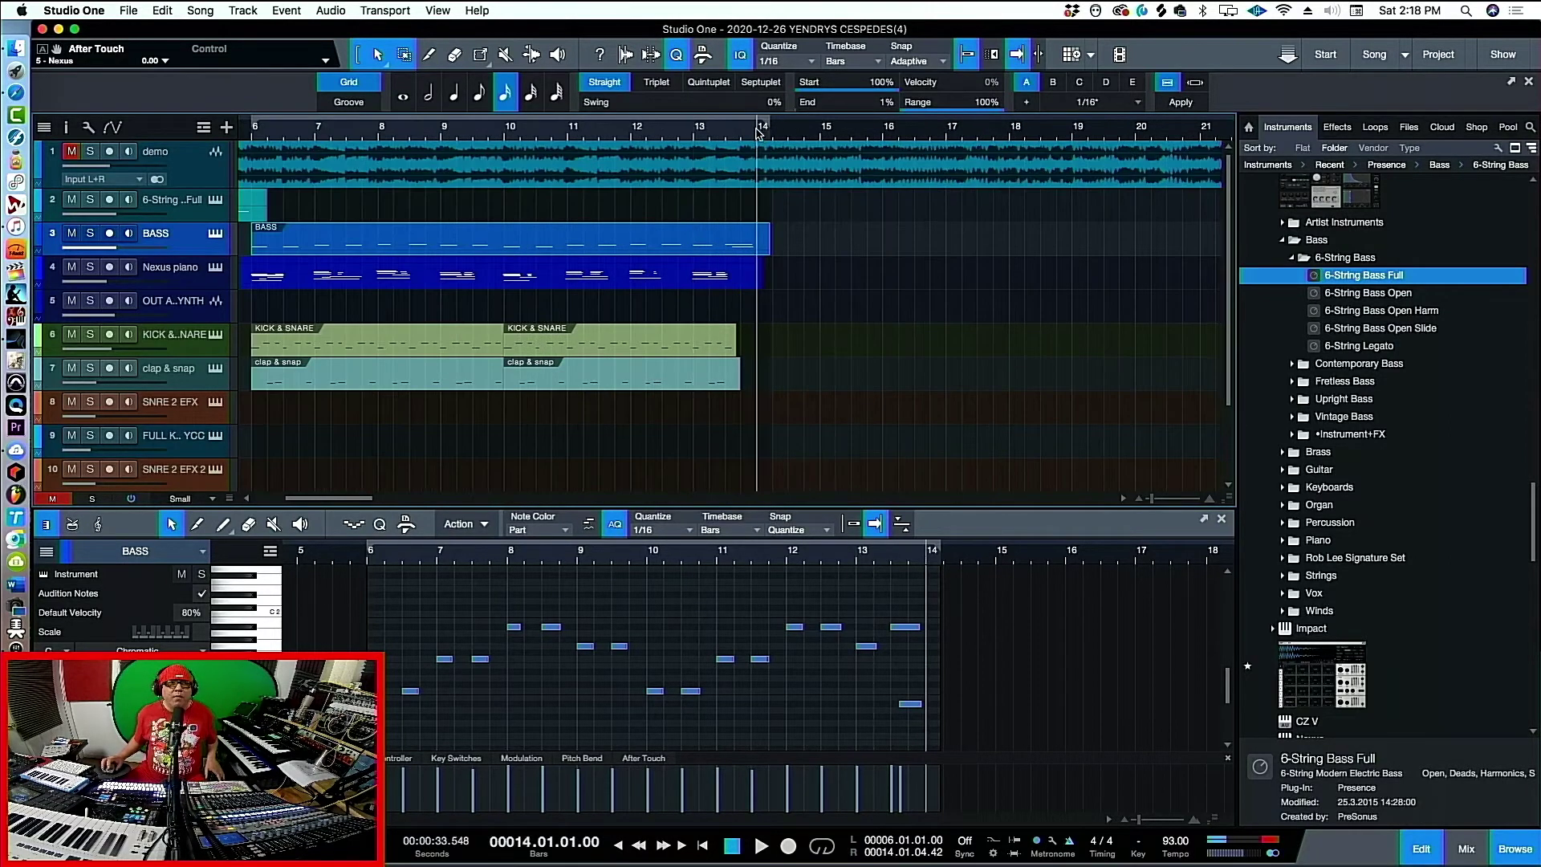
key("y")
left_click(760, 147)
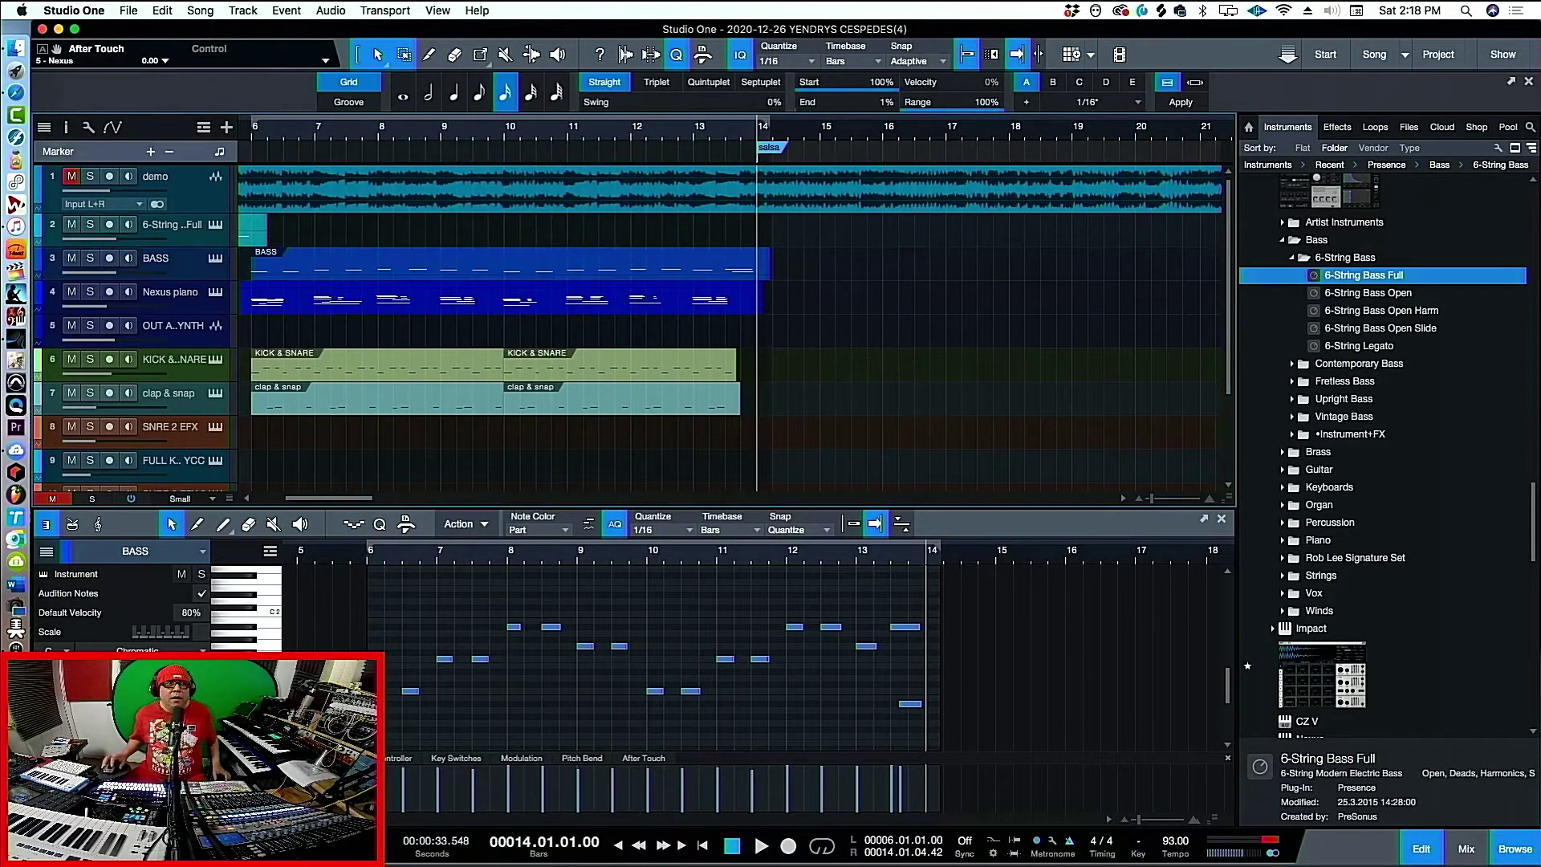
Solo the demo track and close the note editor to show all tracks around the salsa marker
left_click(90, 176)
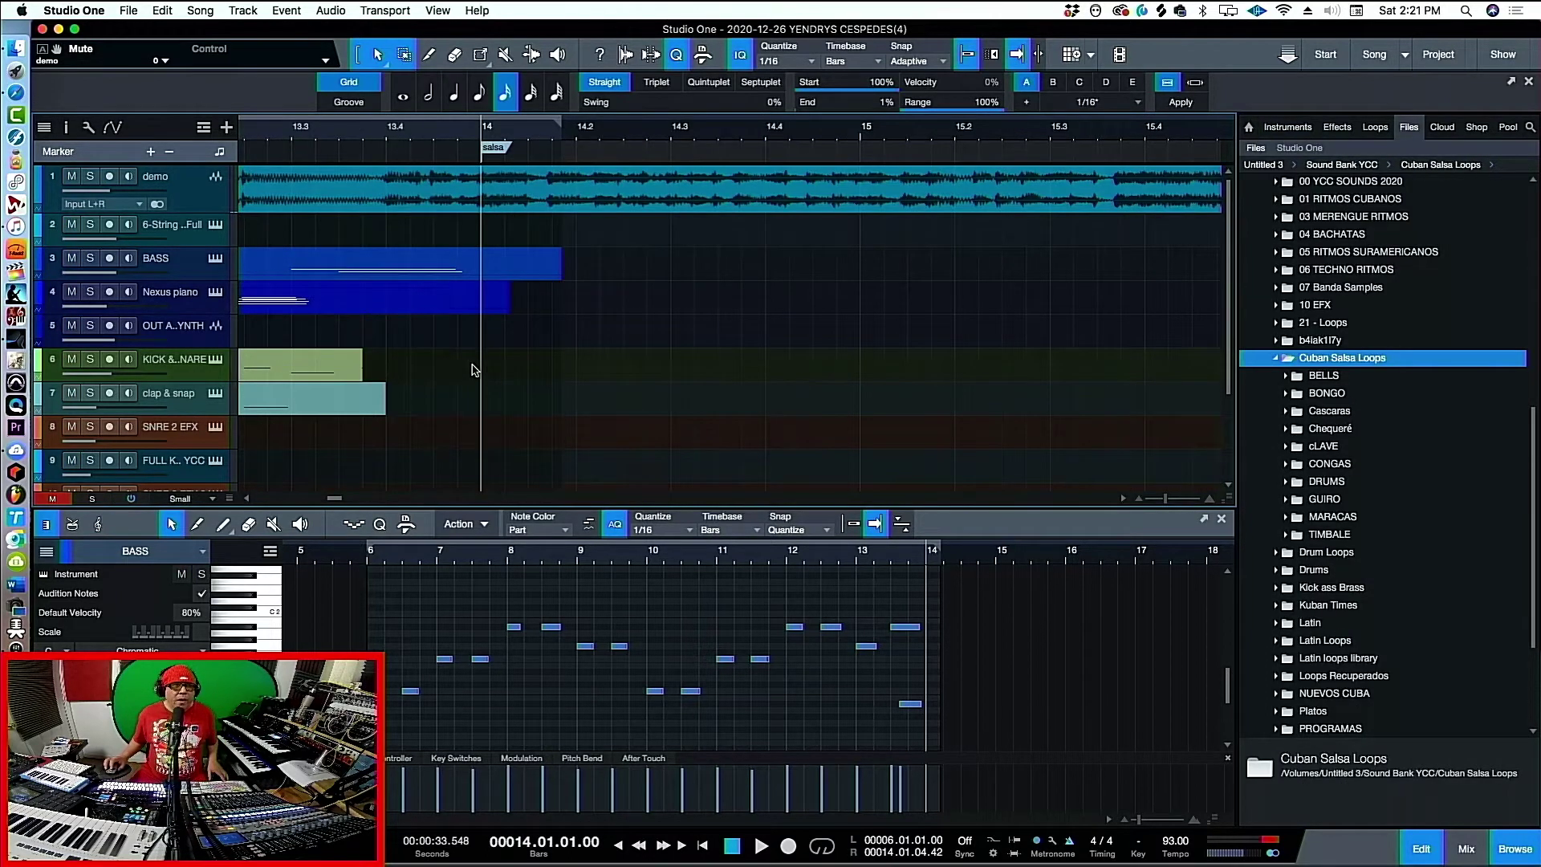
scroll(482, 374, "down", 3)
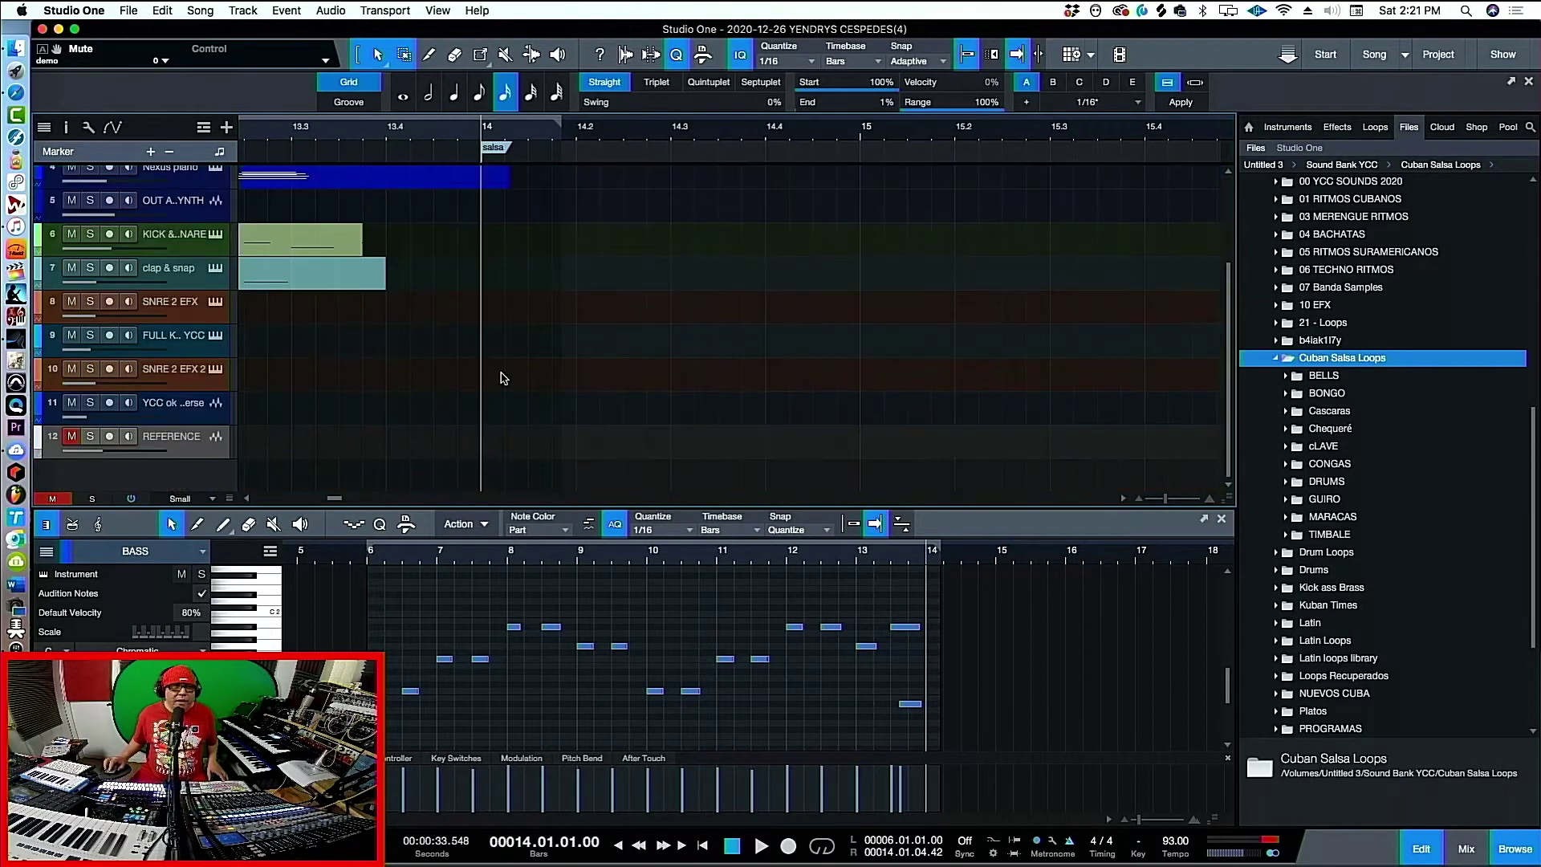
left_click(1221, 519)
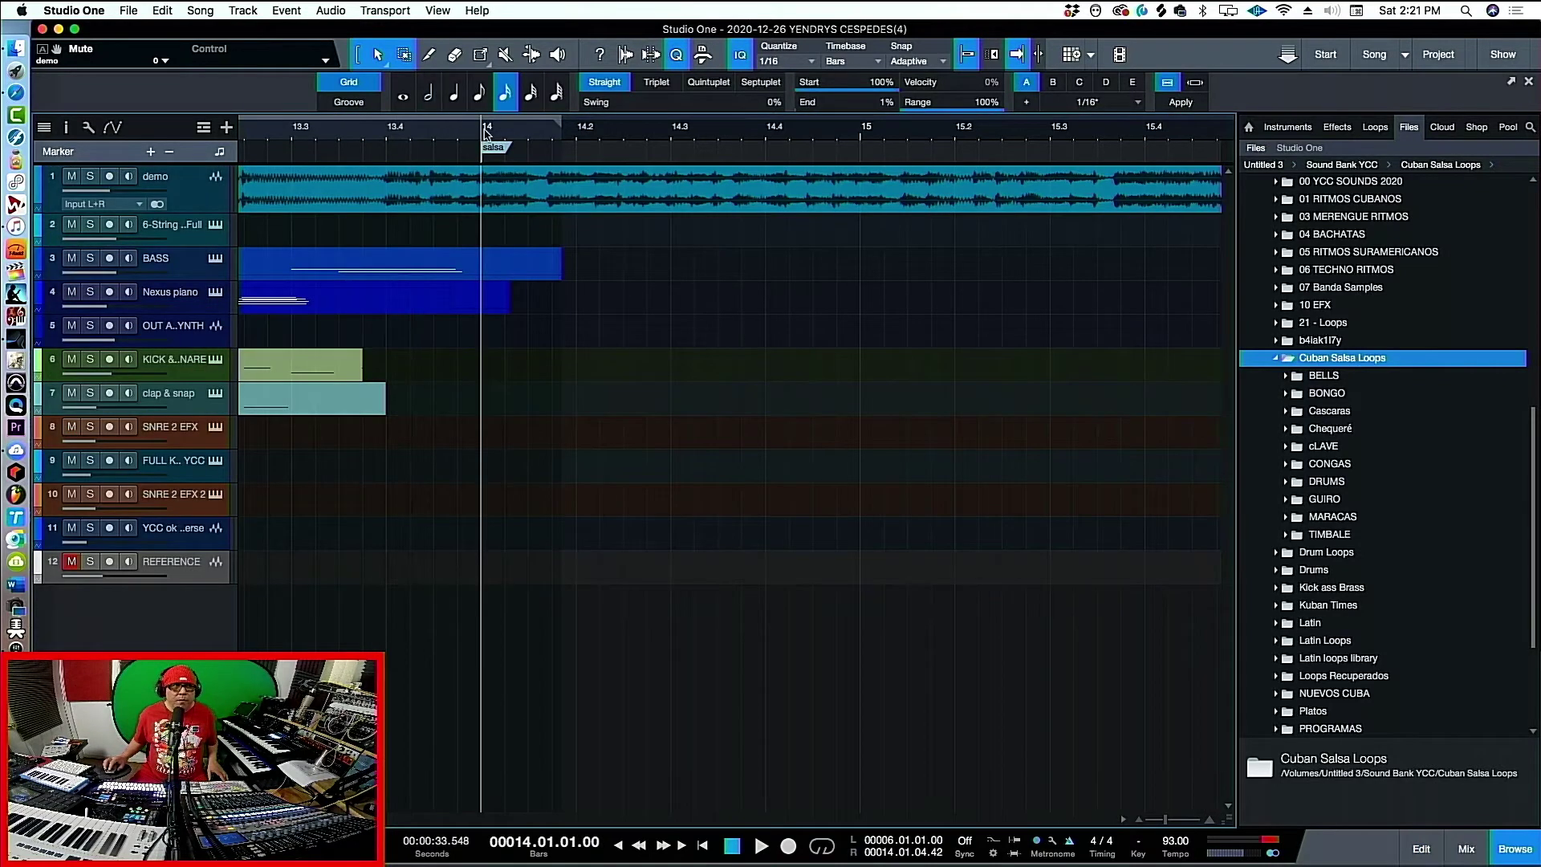
scroll(484, 132, "up", 2)
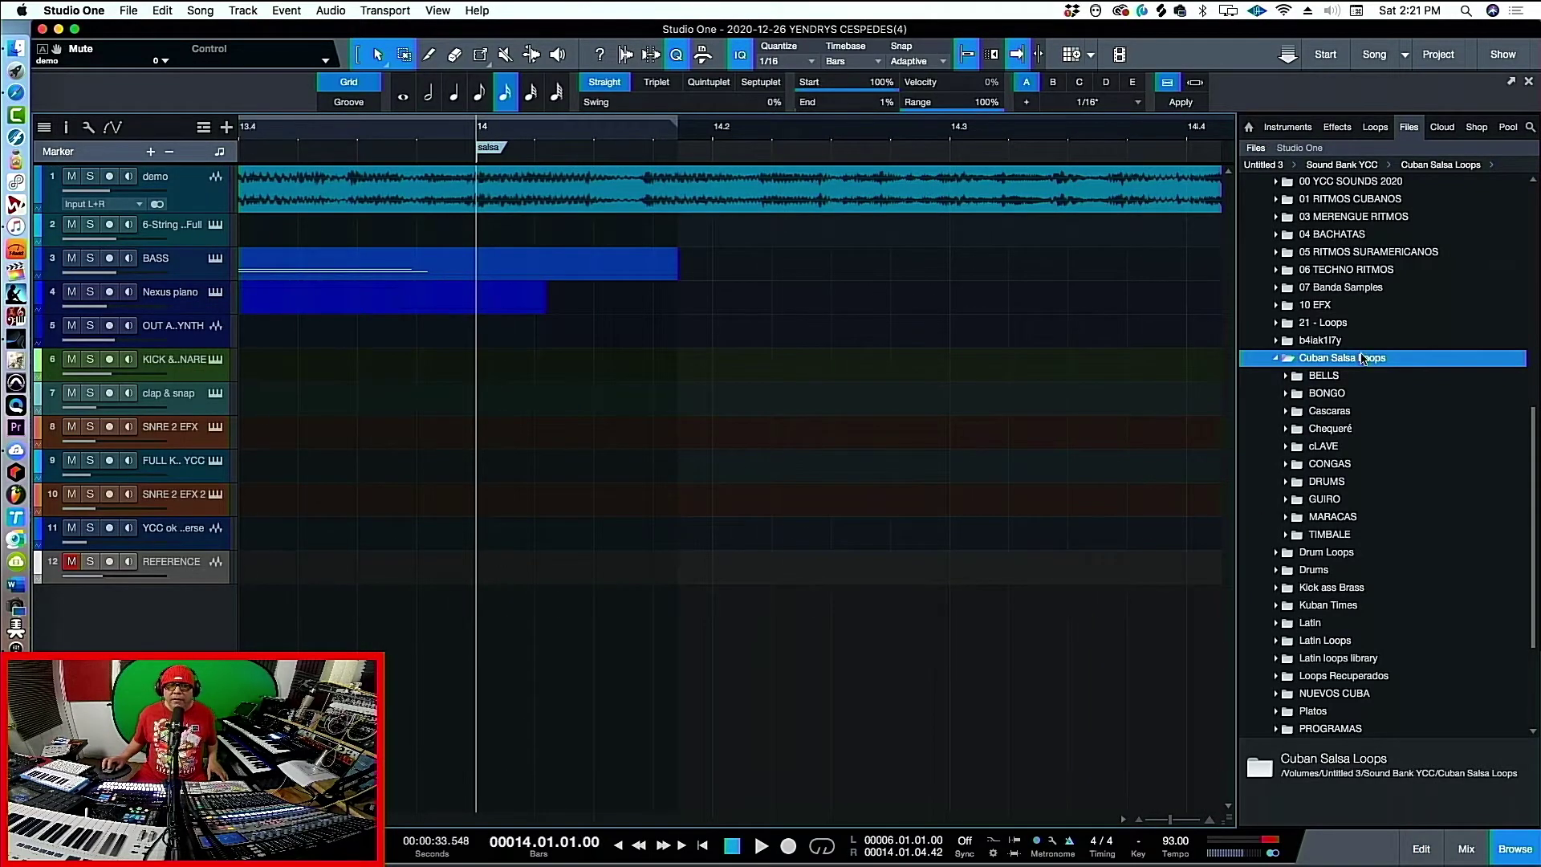
Open the GUIRO folder in Cuban Salsa Loops and preview the 86 - Guiro loops
double_click(1325, 502)
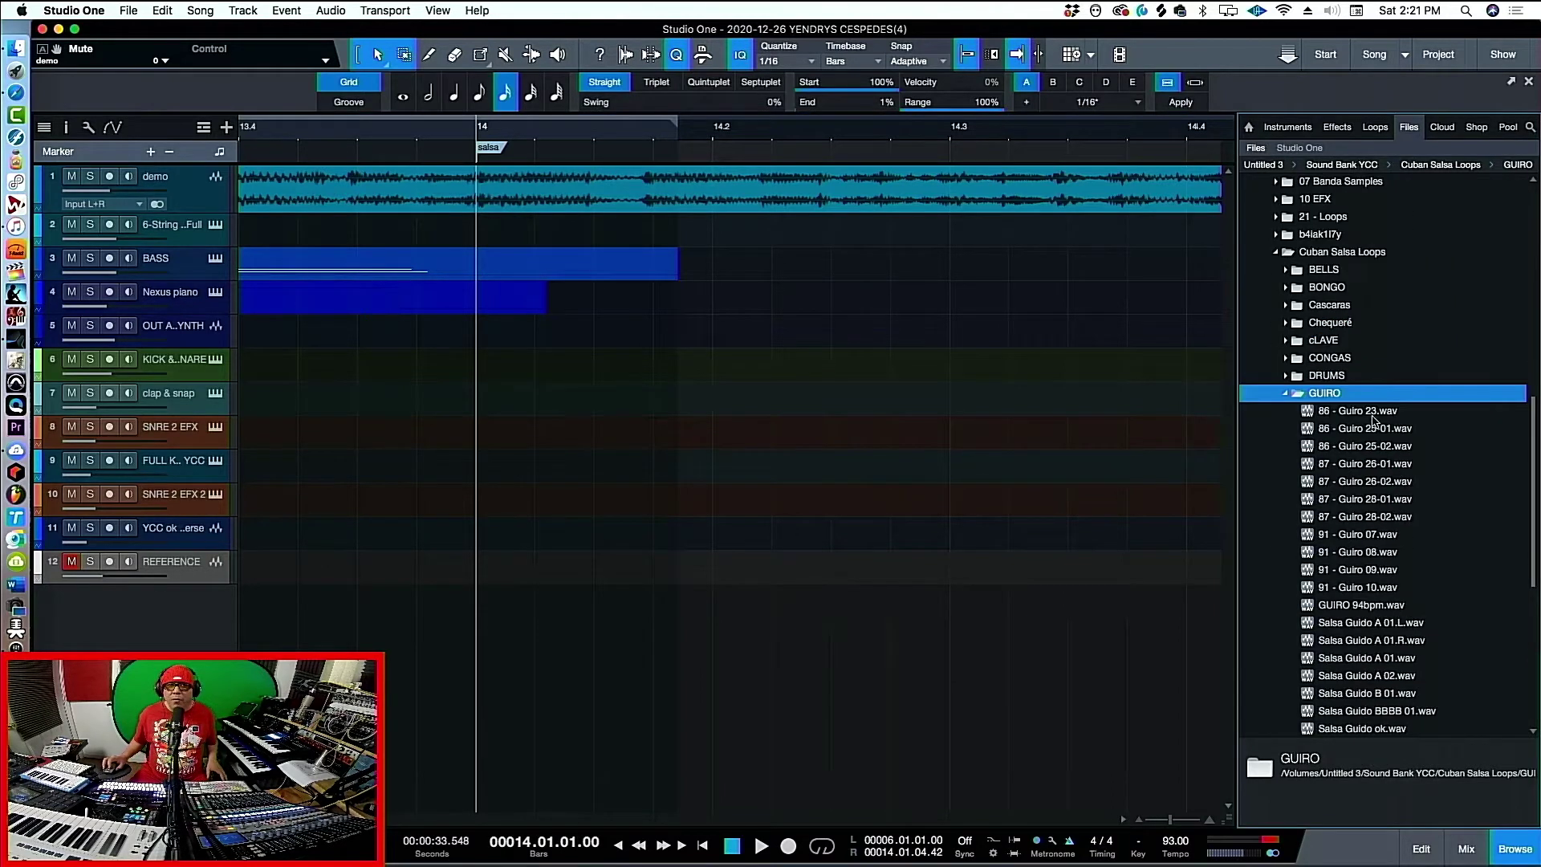
scroll(1374, 420, "down", 1)
left_click(1372, 394)
left_click(1252, 814)
left_click(1384, 411)
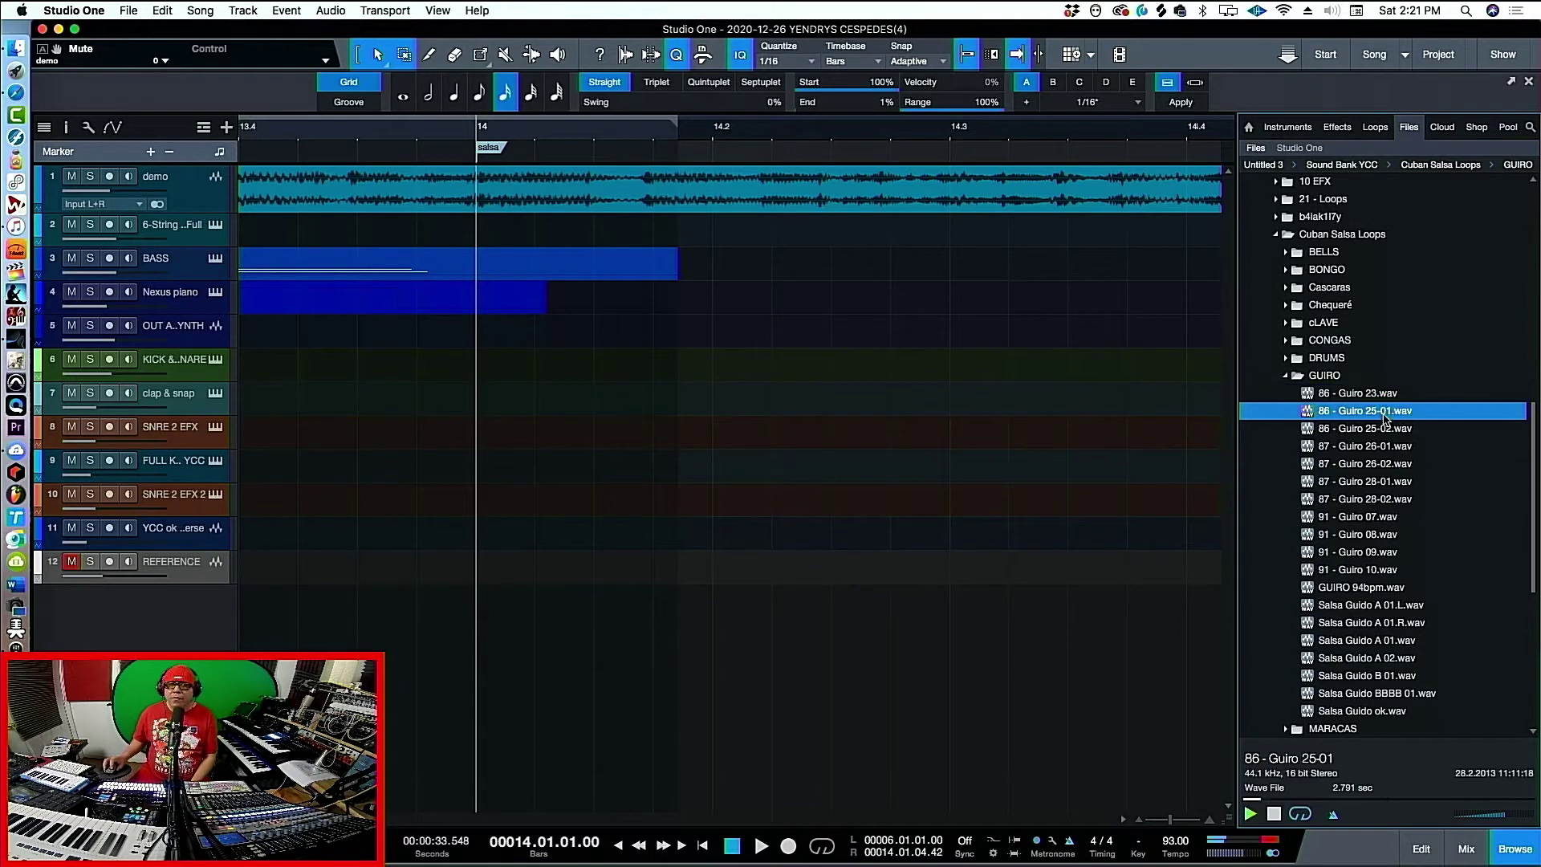
left_click(1364, 429)
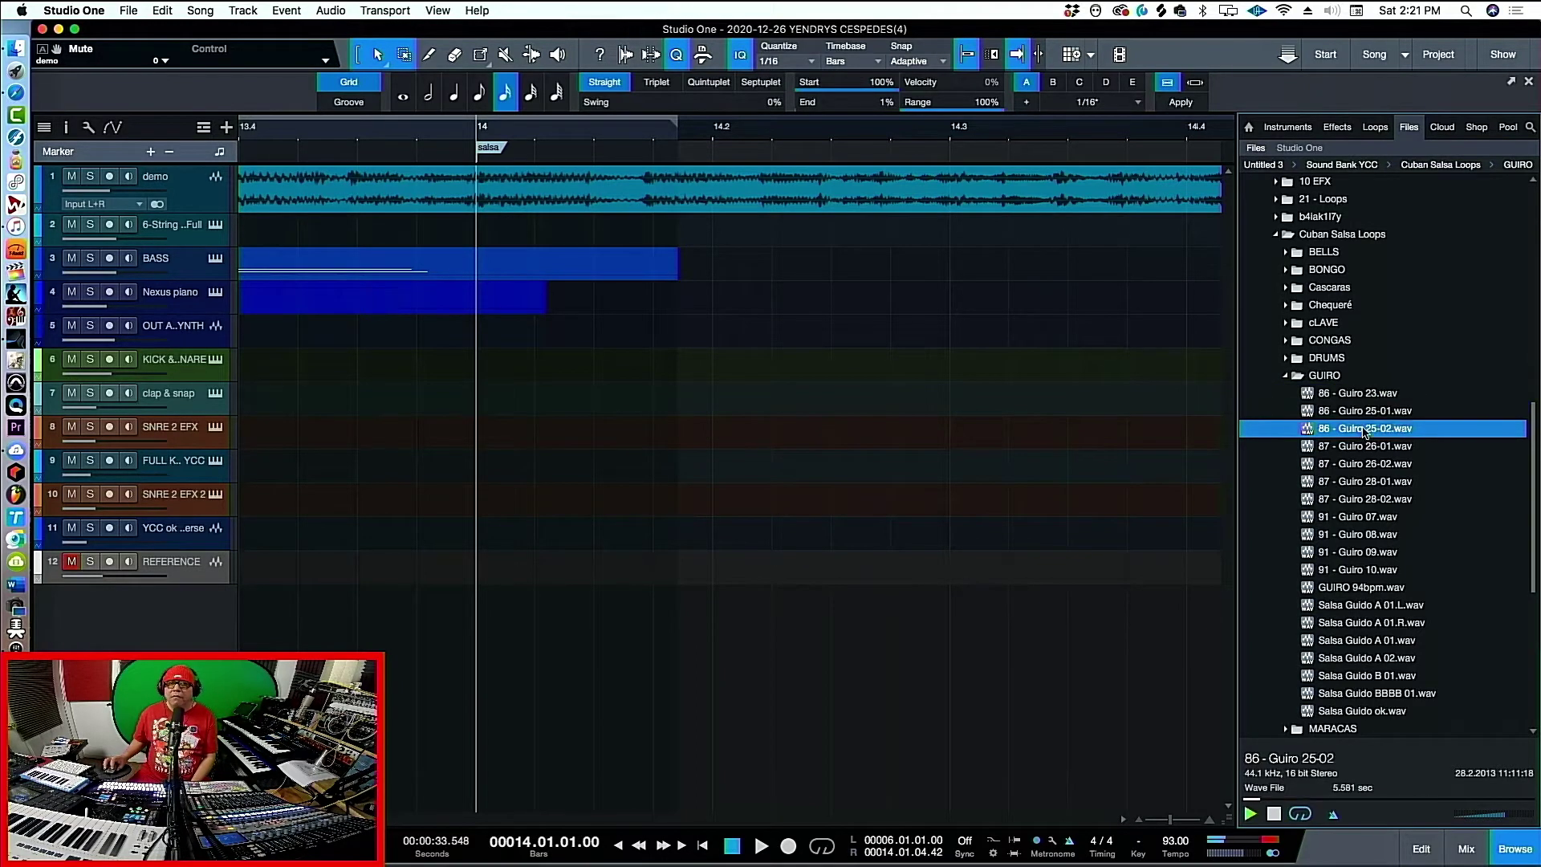
Preview the 87 - Guiro and 91 - Guiro loops, ending with 91 - Guiro 10.wav
left_click(1358, 446)
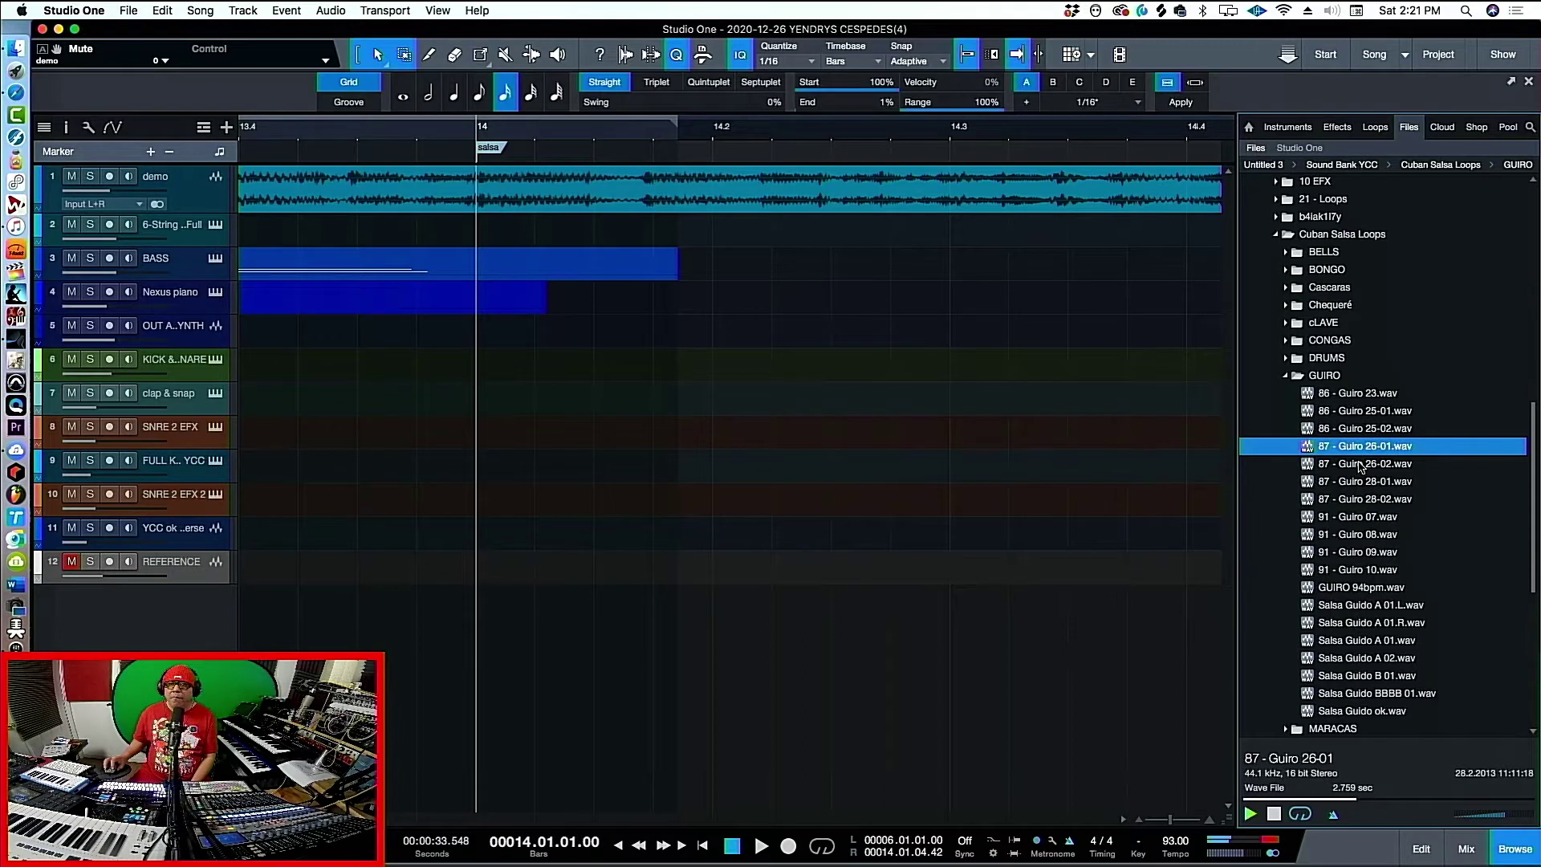
left_click(1360, 464)
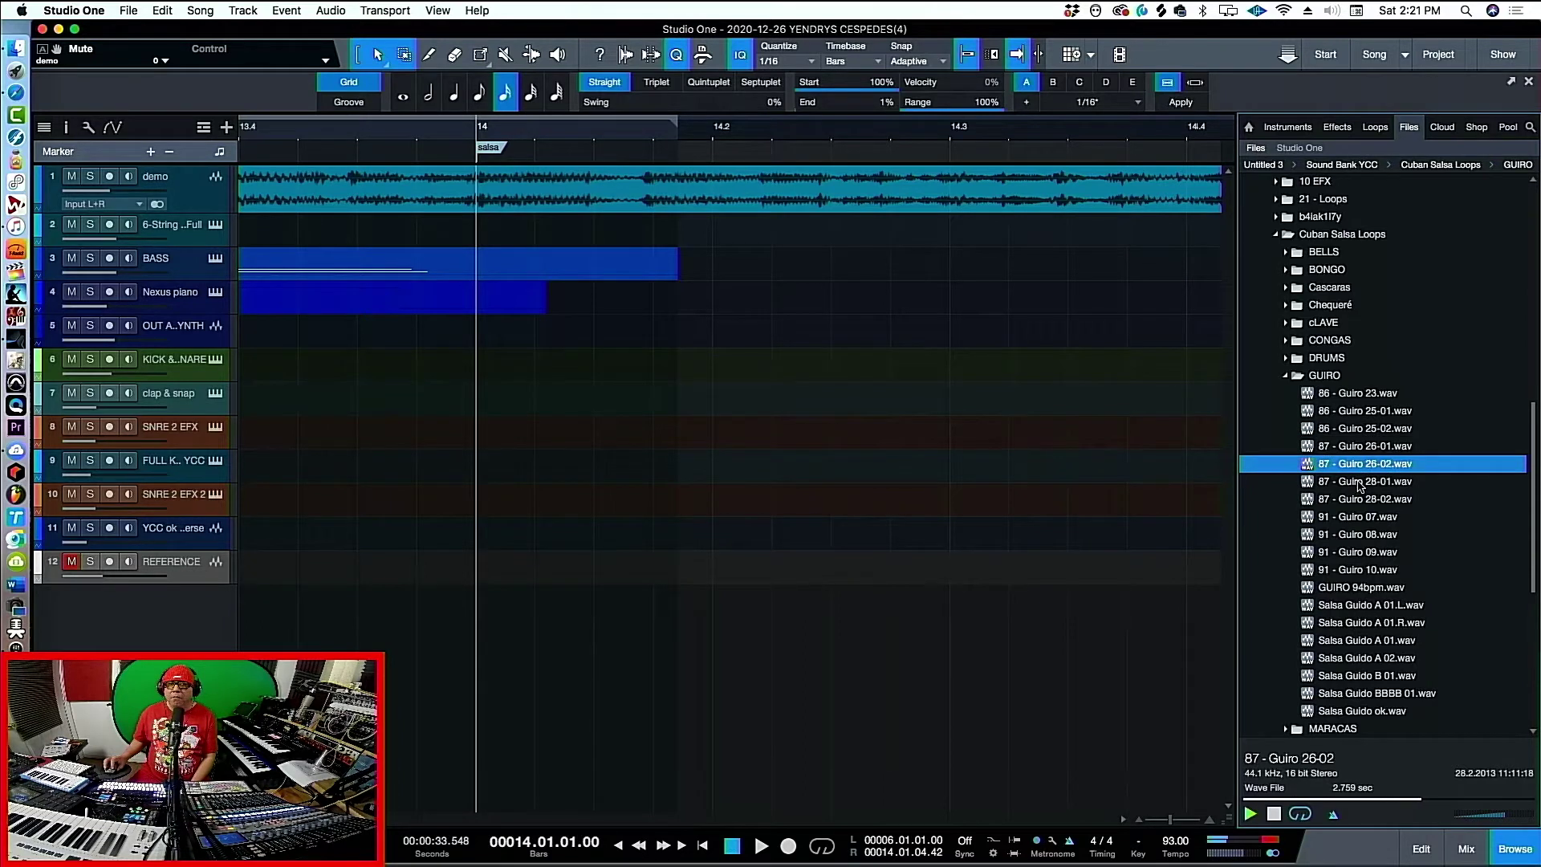
left_click(1359, 484)
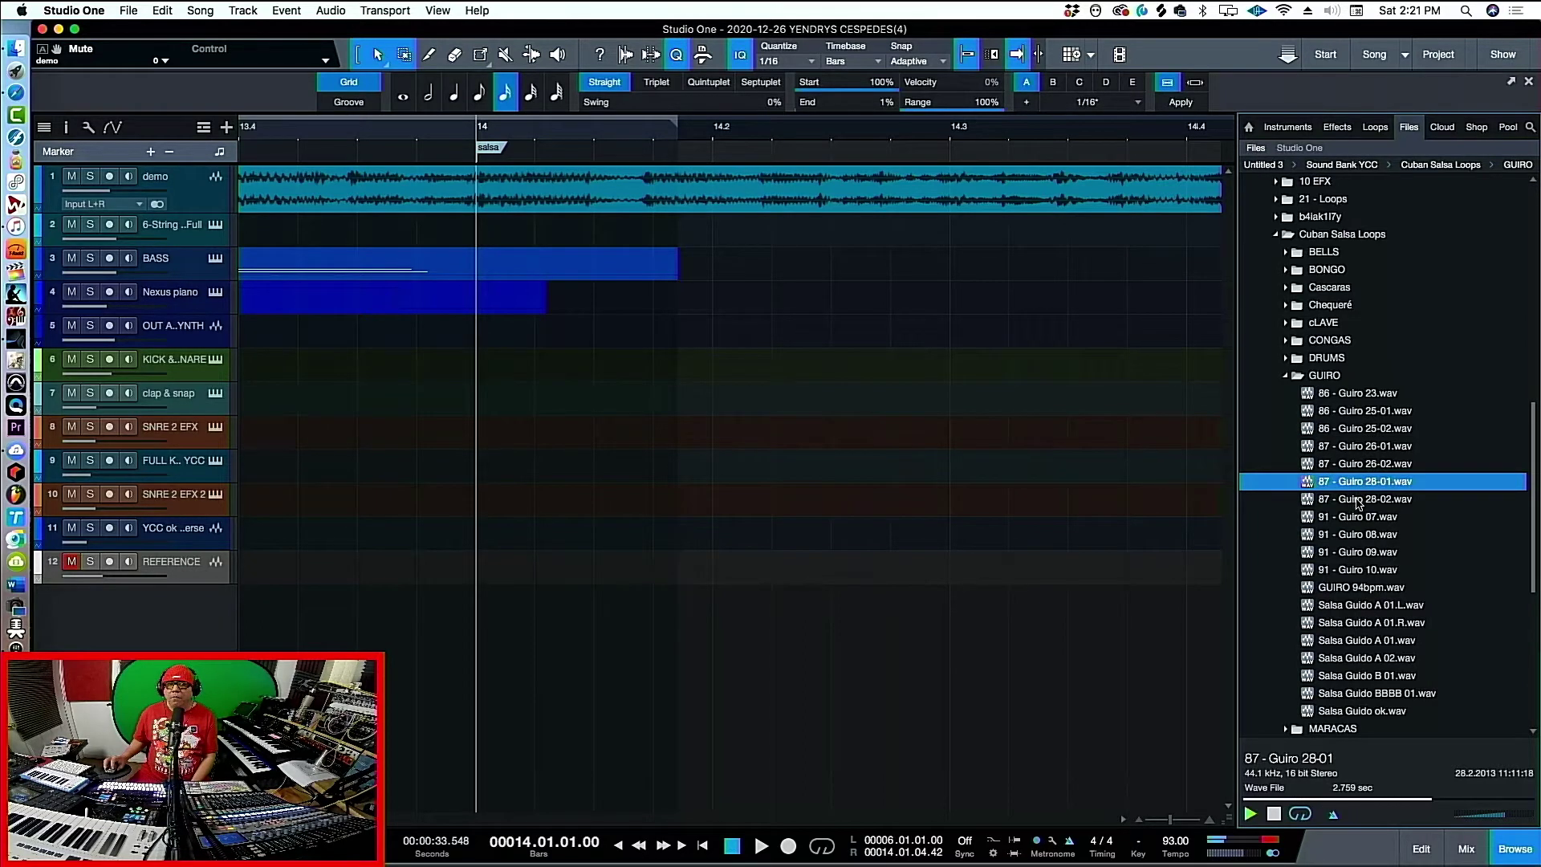
left_click(1360, 500)
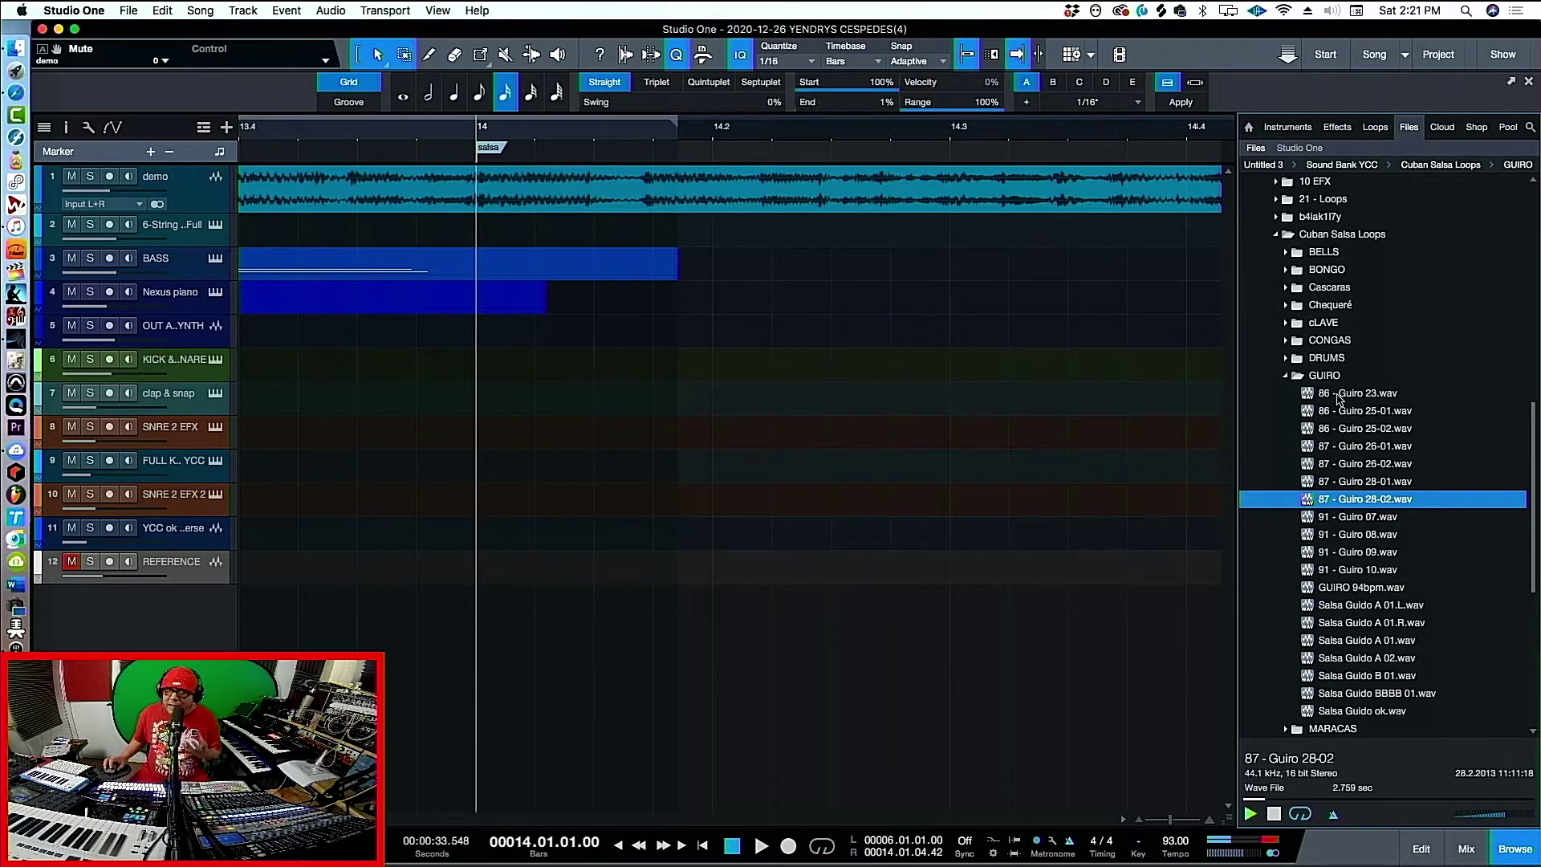
left_click(1360, 521)
left_click(1361, 536)
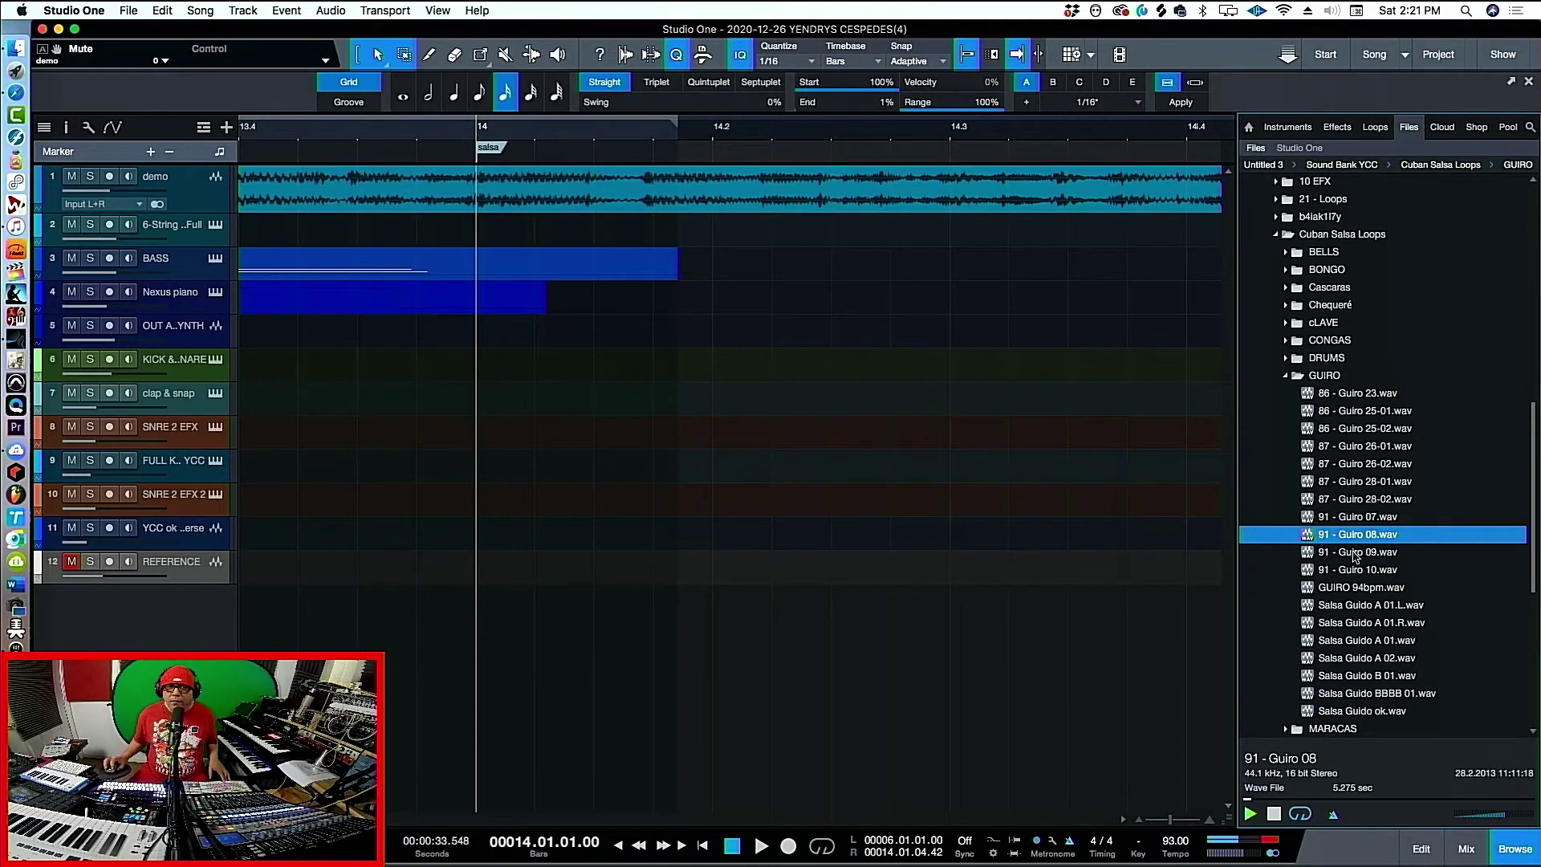
left_click(1359, 552)
left_click(1356, 570)
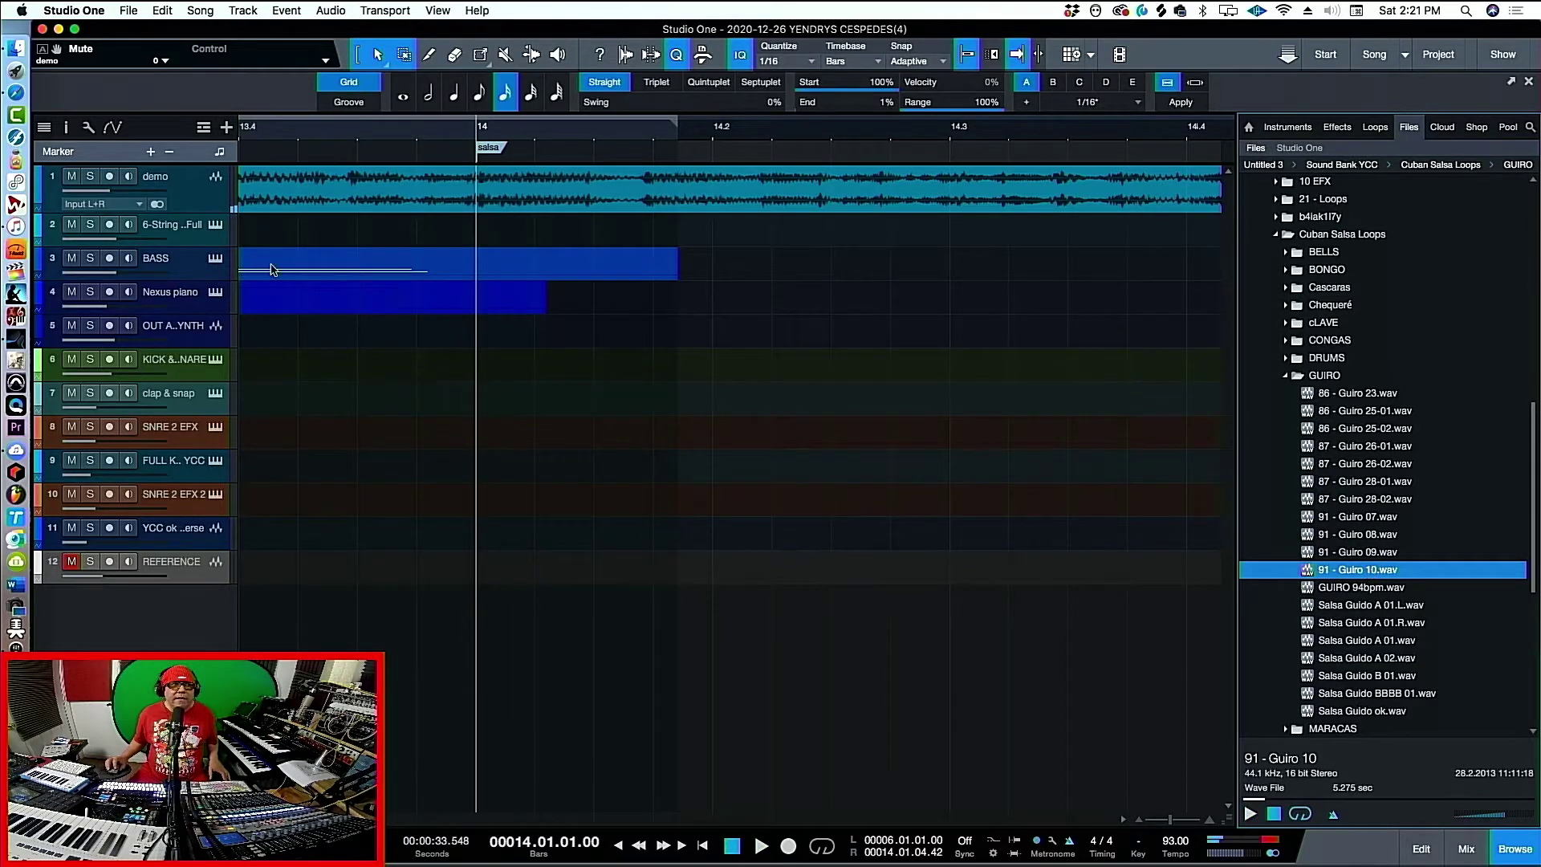
Mute the demo track and place 91 - Guiro 10.wav on a new track at bar 14
key("m")
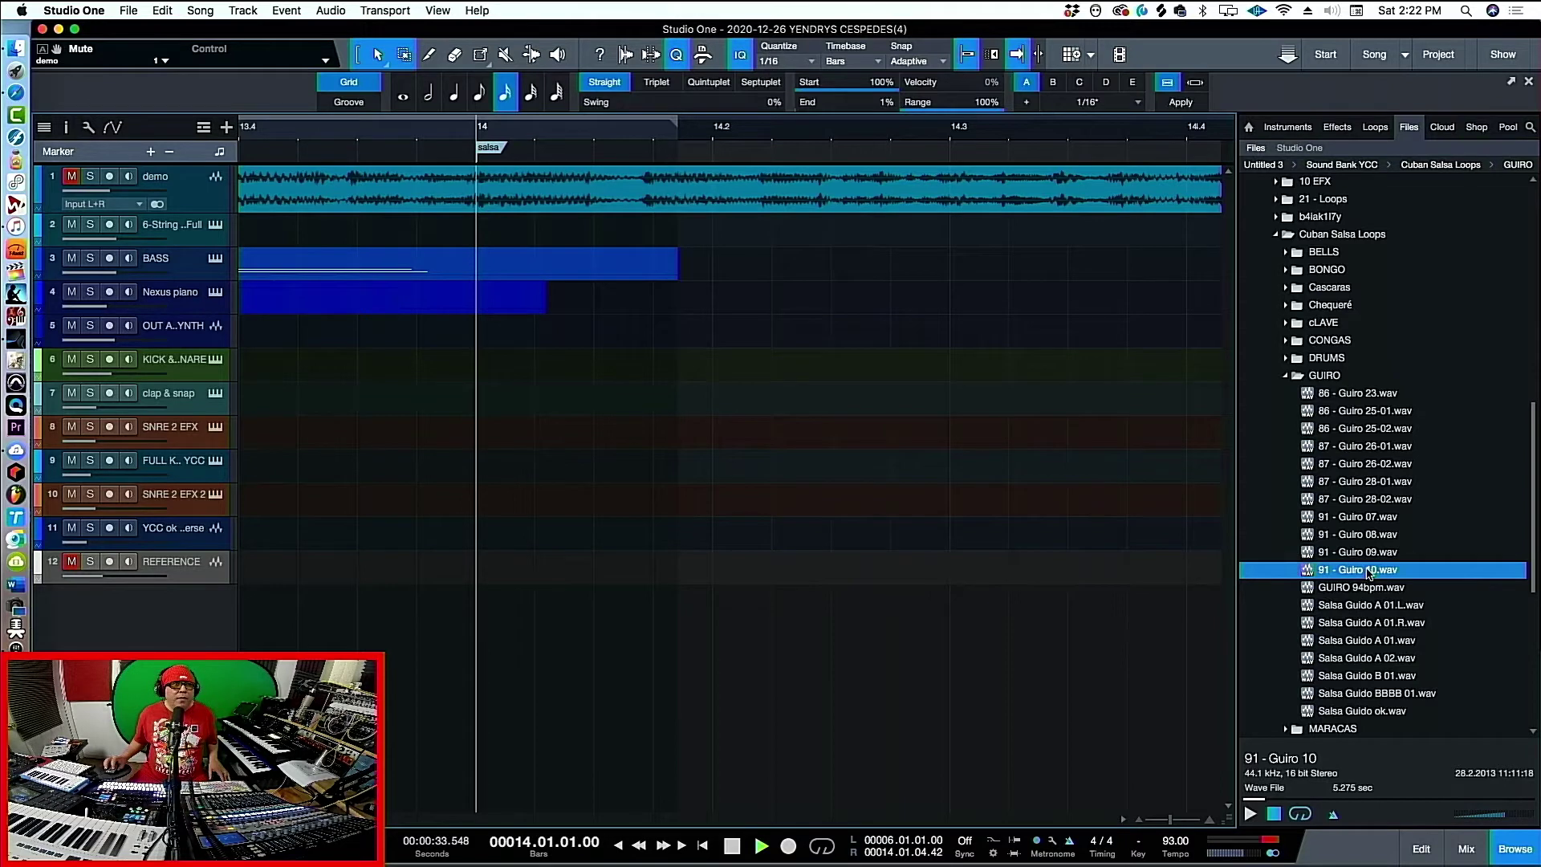
left_click_drag(1368, 571, 503, 642)
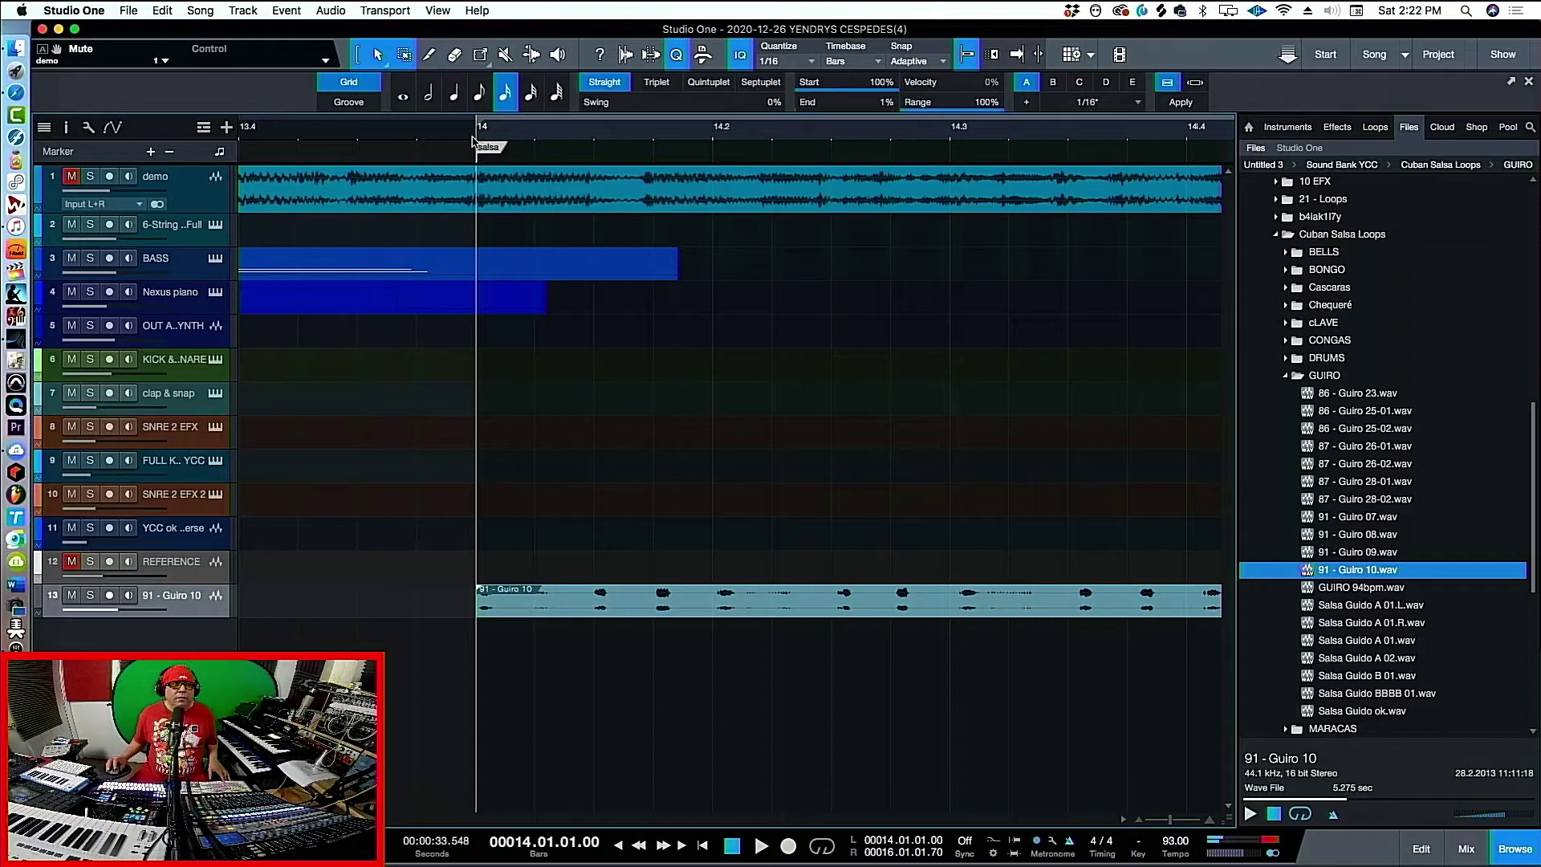
key("space")
key("space")
Play back the guiro loop from bar 14 and examine where its end falls against bar 16
scroll(479, 137, "down", 4)
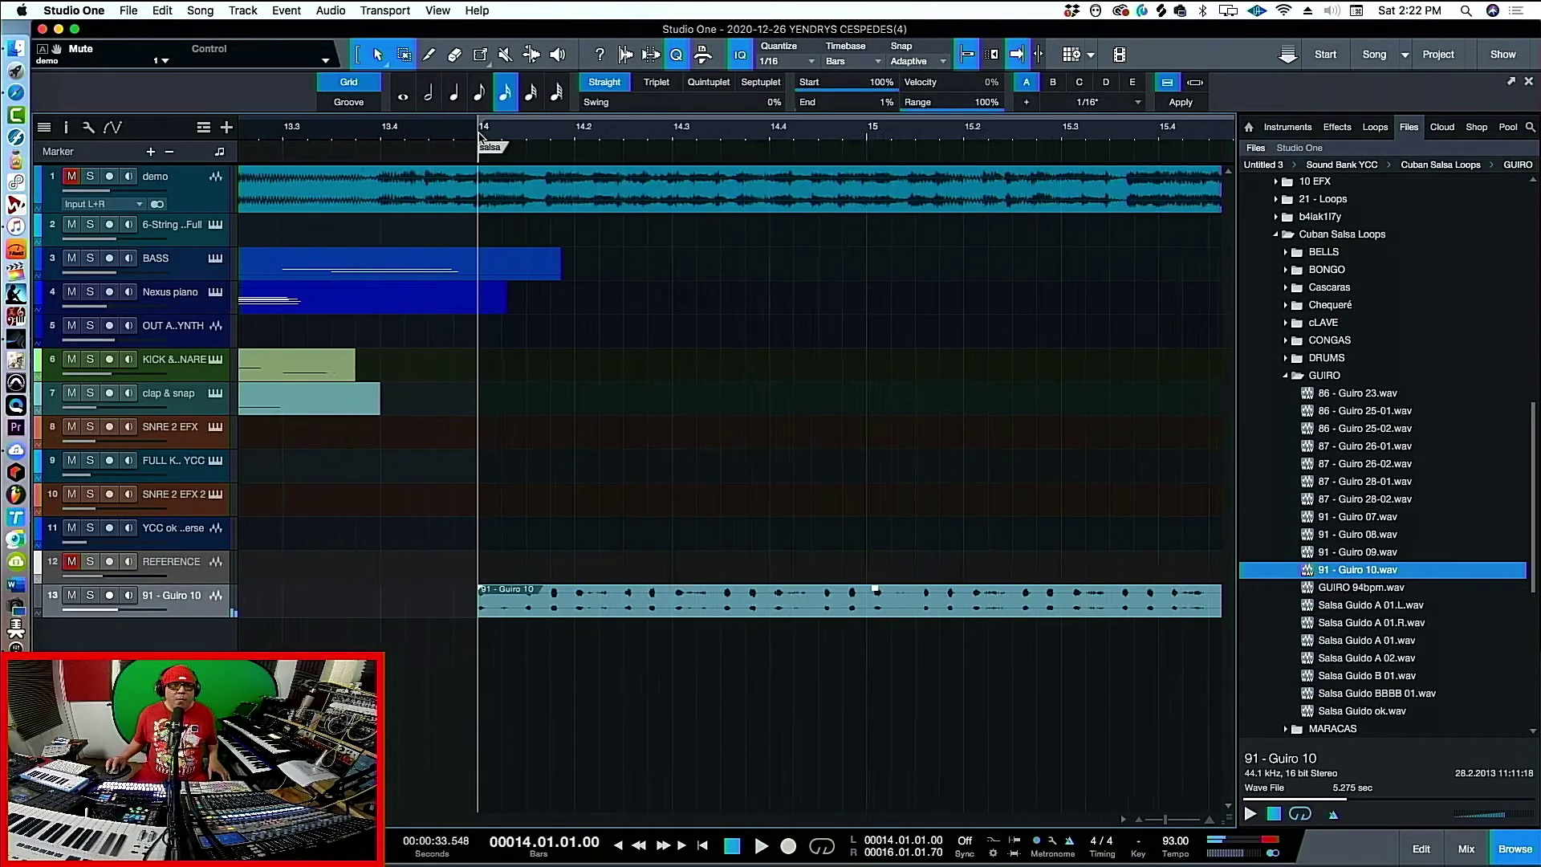
key("w")
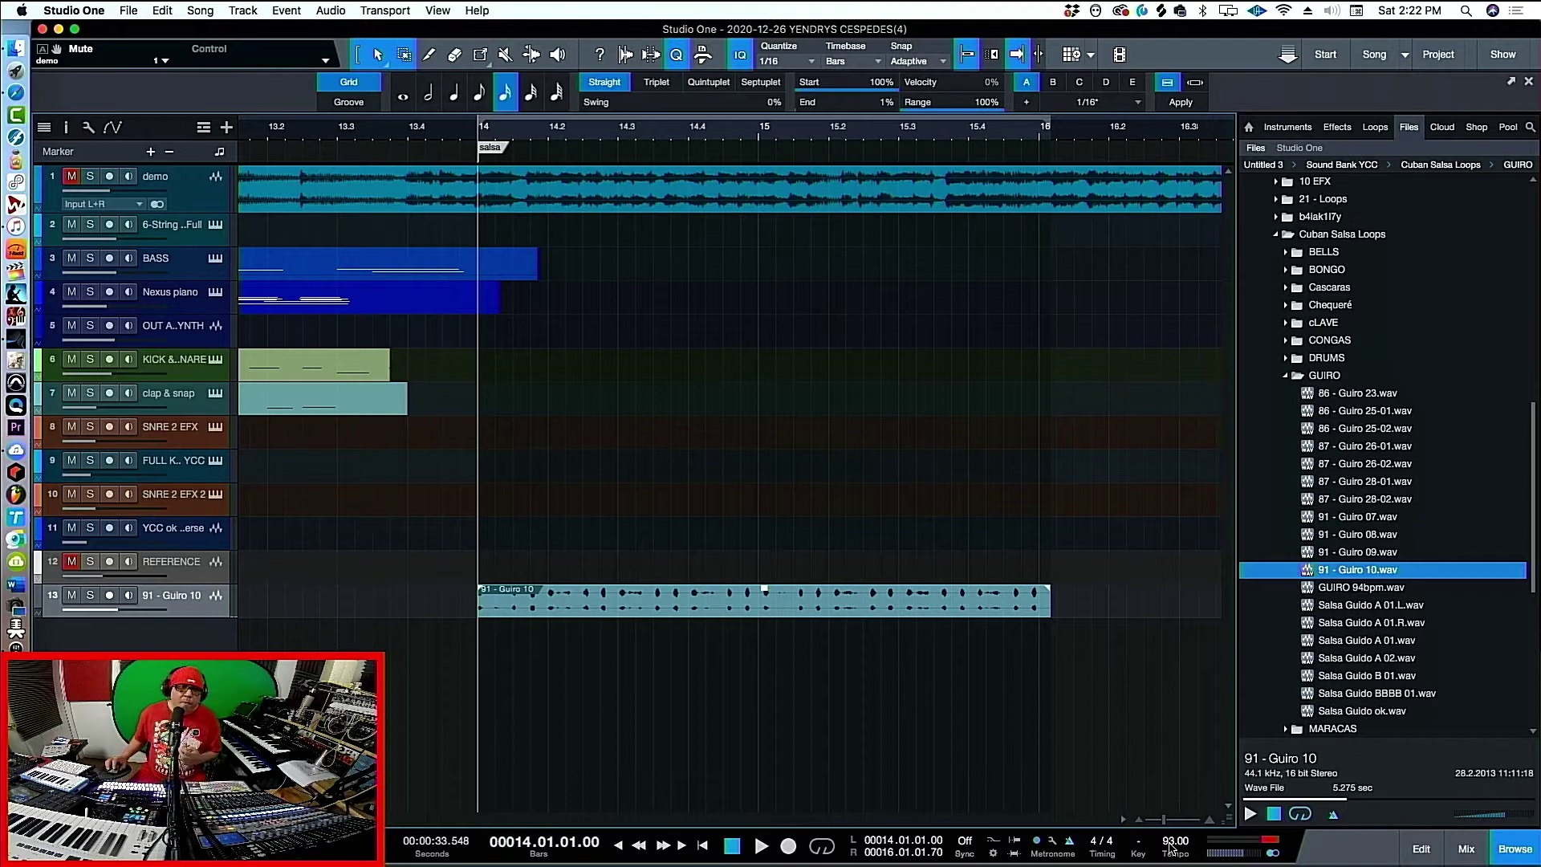
key("space")
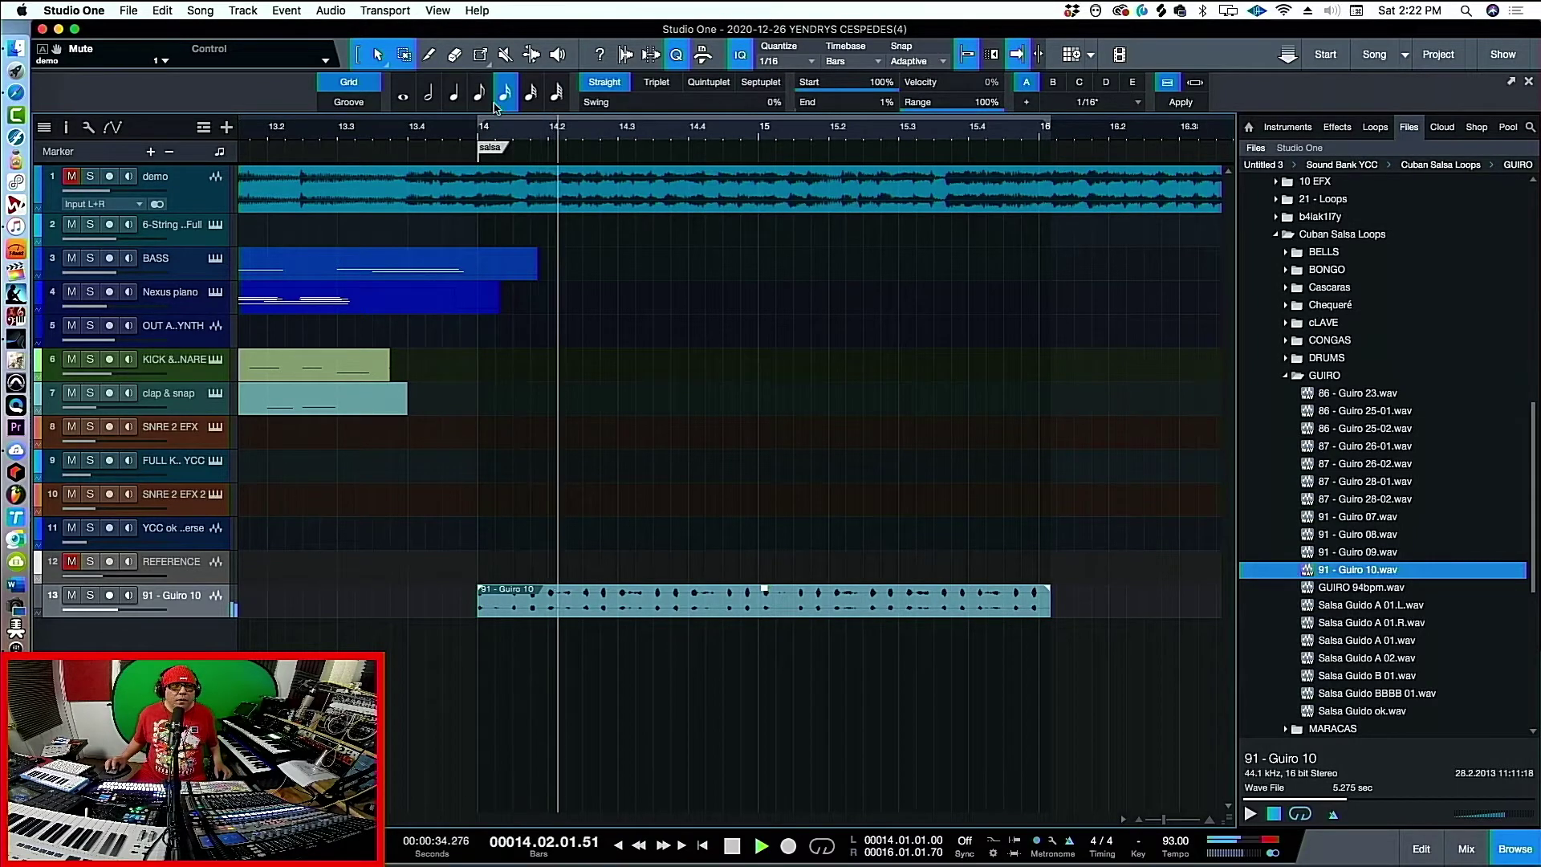
key("space")
scroll(540, 140, "up", 2)
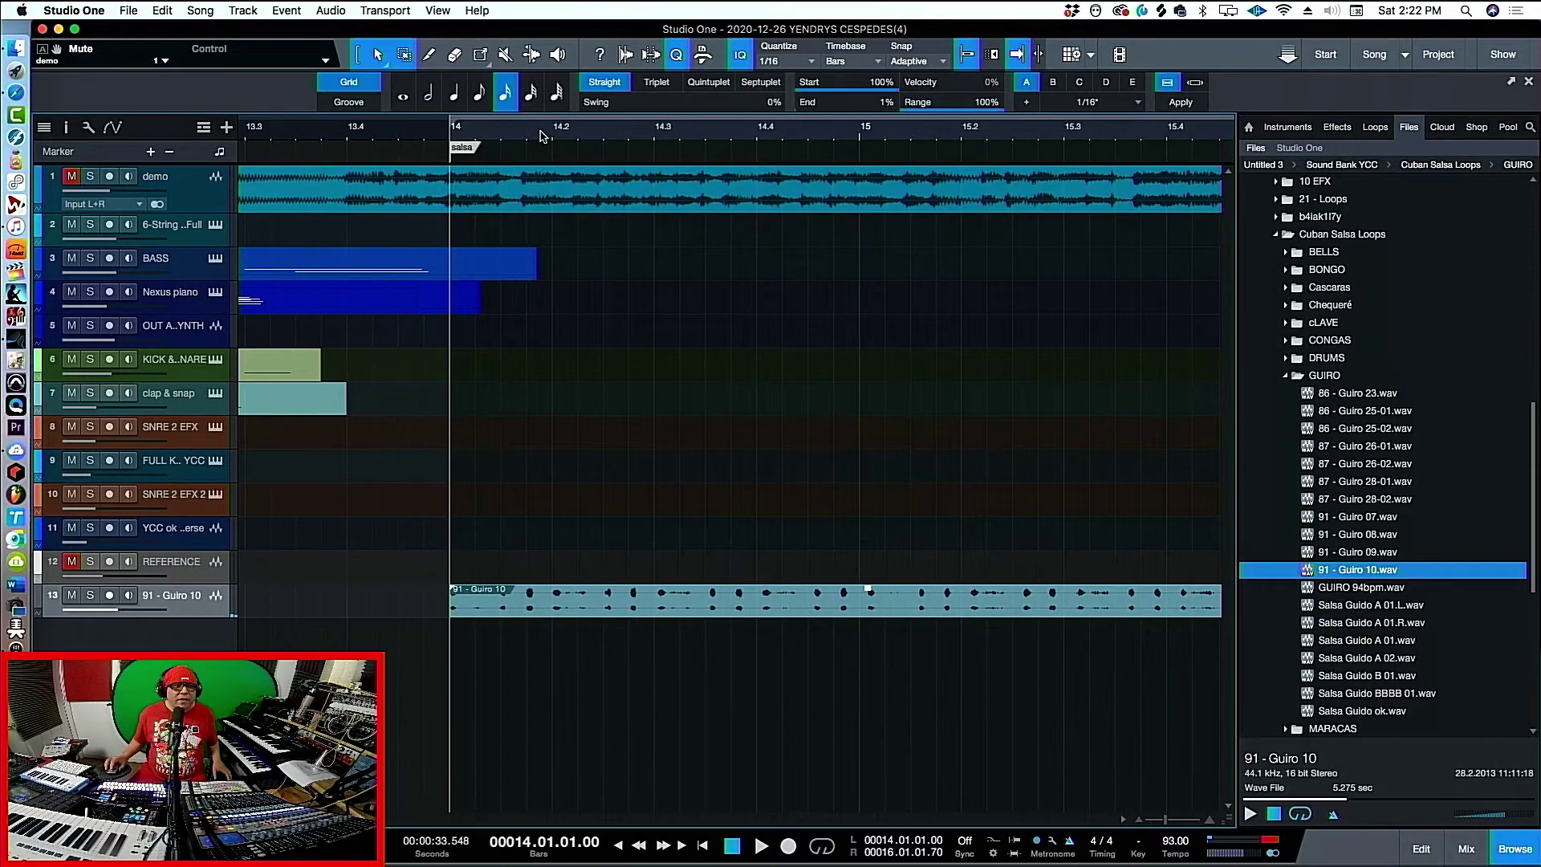
scroll(730, 385, "right", 5)
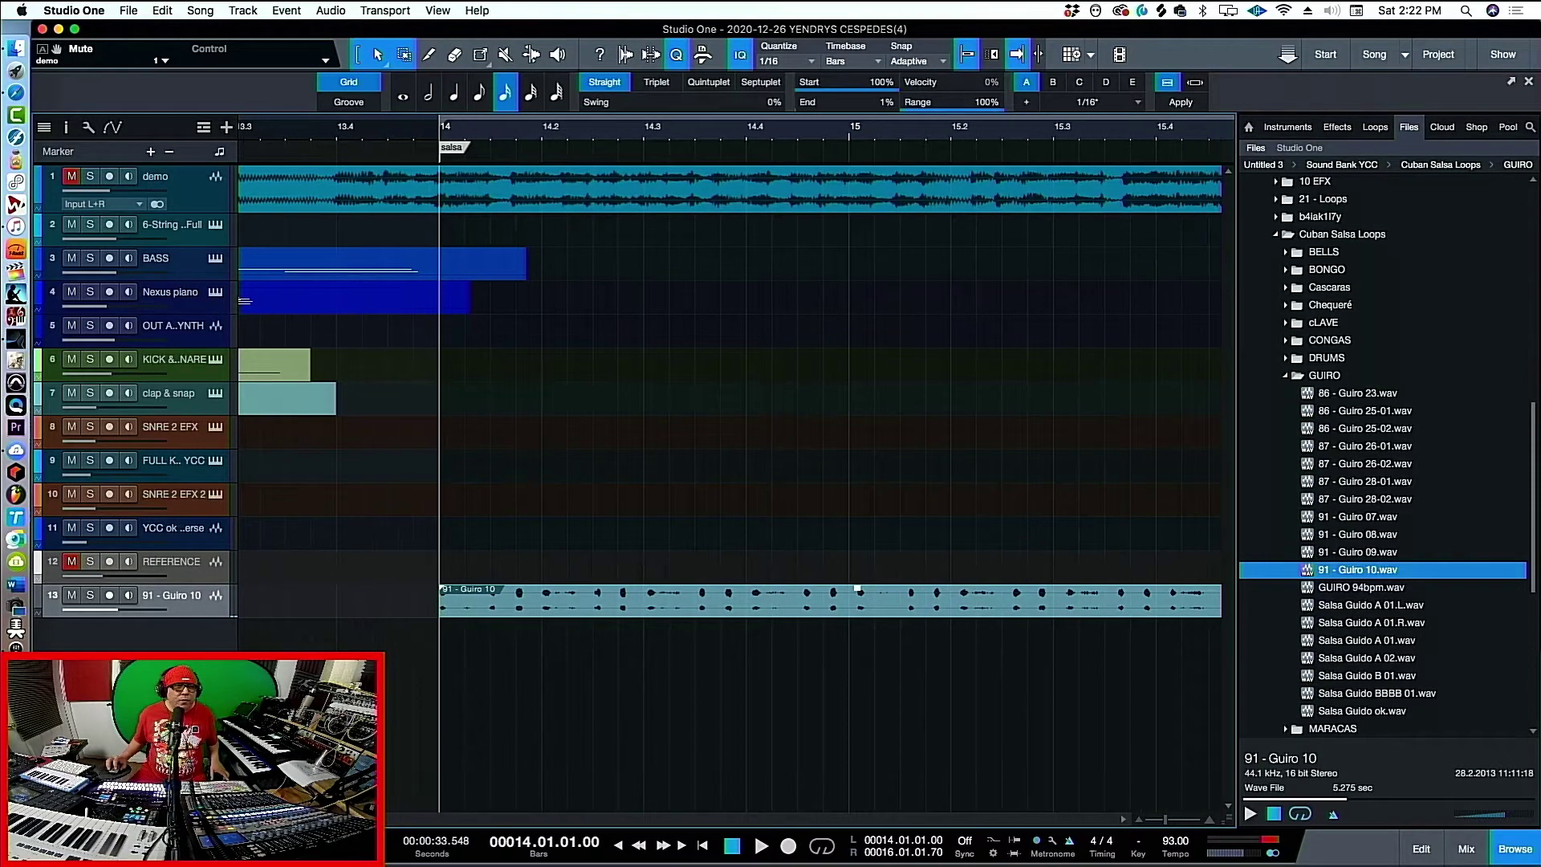
scroll(731, 674, "left", 2)
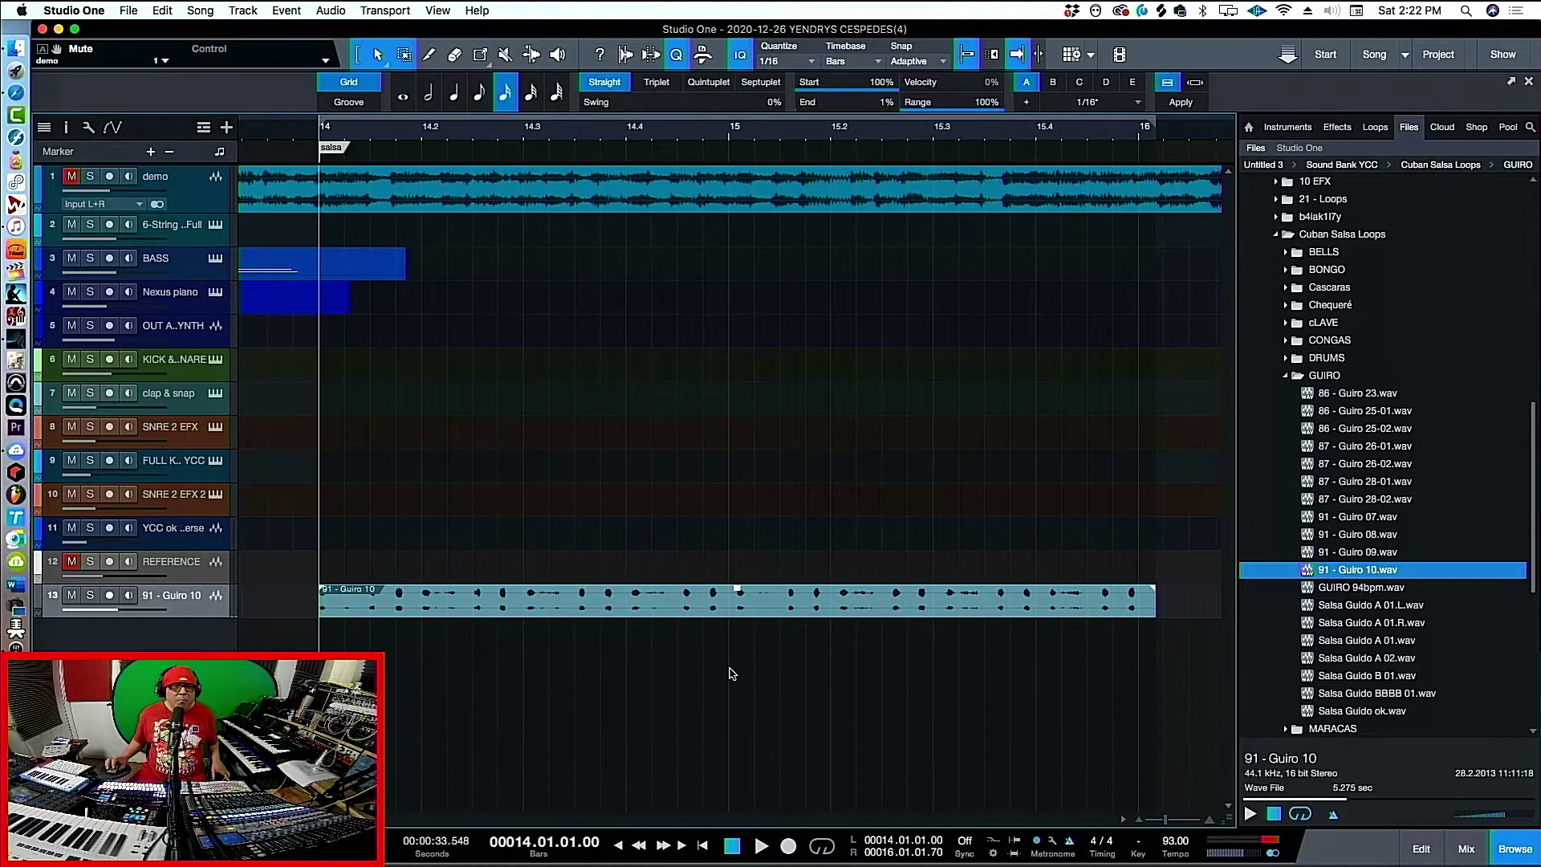
key("w")
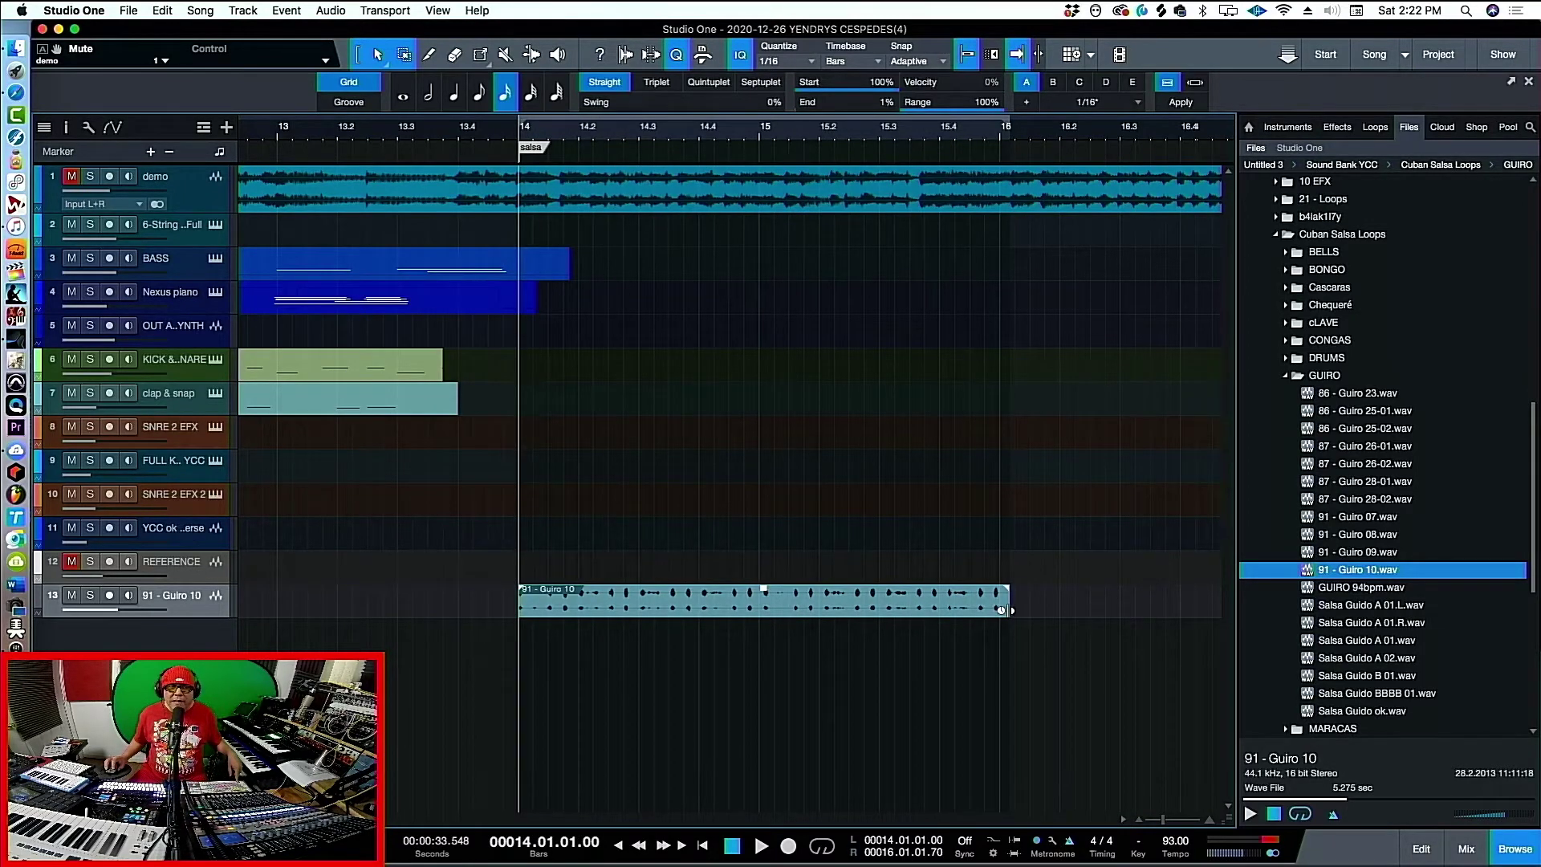
Time-stretch the end of the guiro loop to land exactly on bar 16 and play it back
left_click_drag(1010, 614, 999, 614)
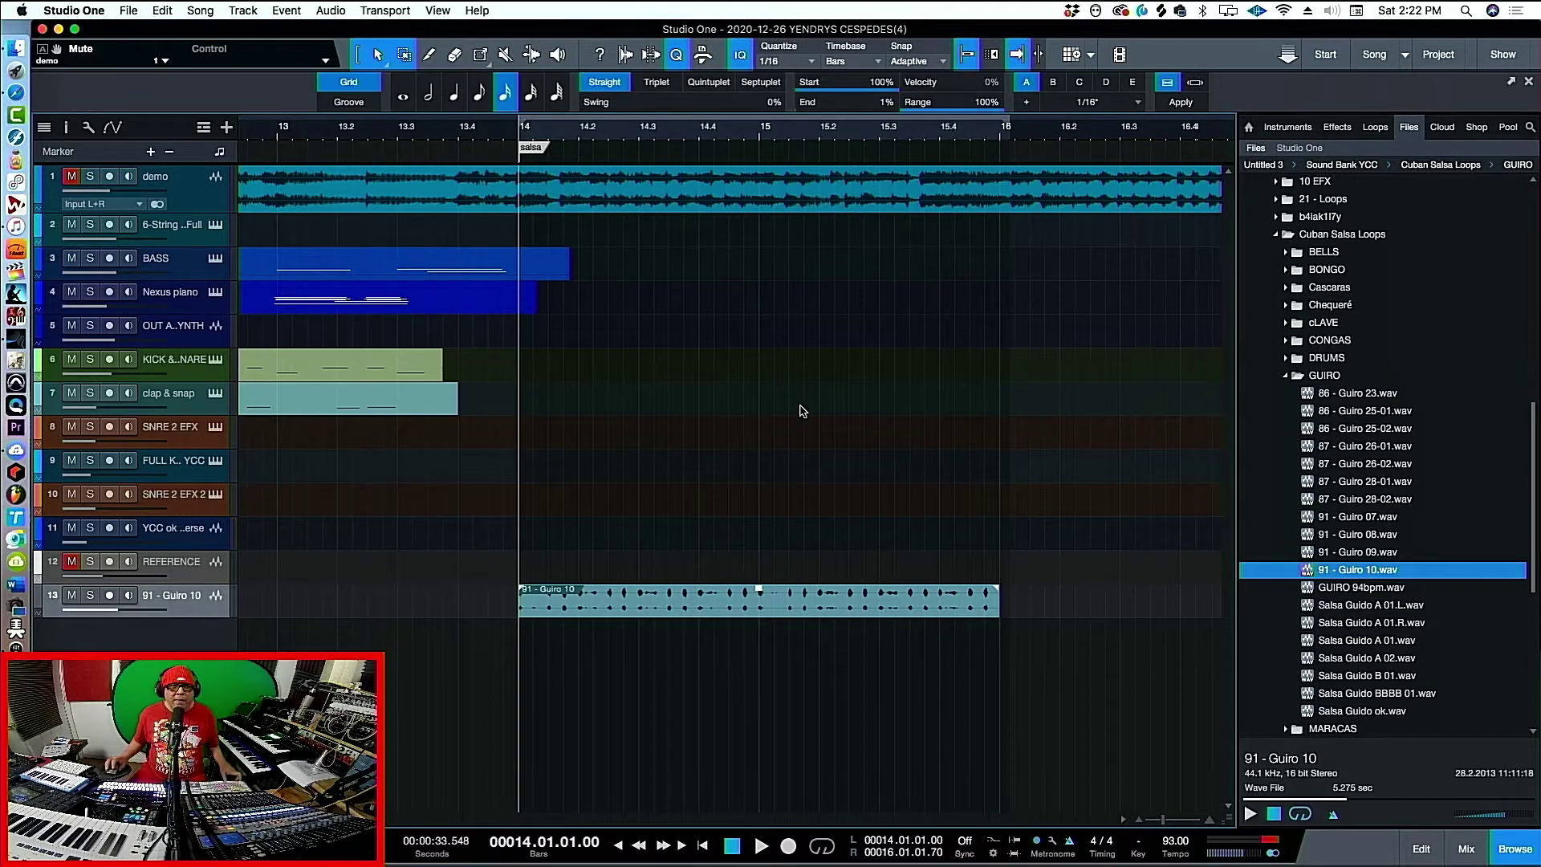
key("space")
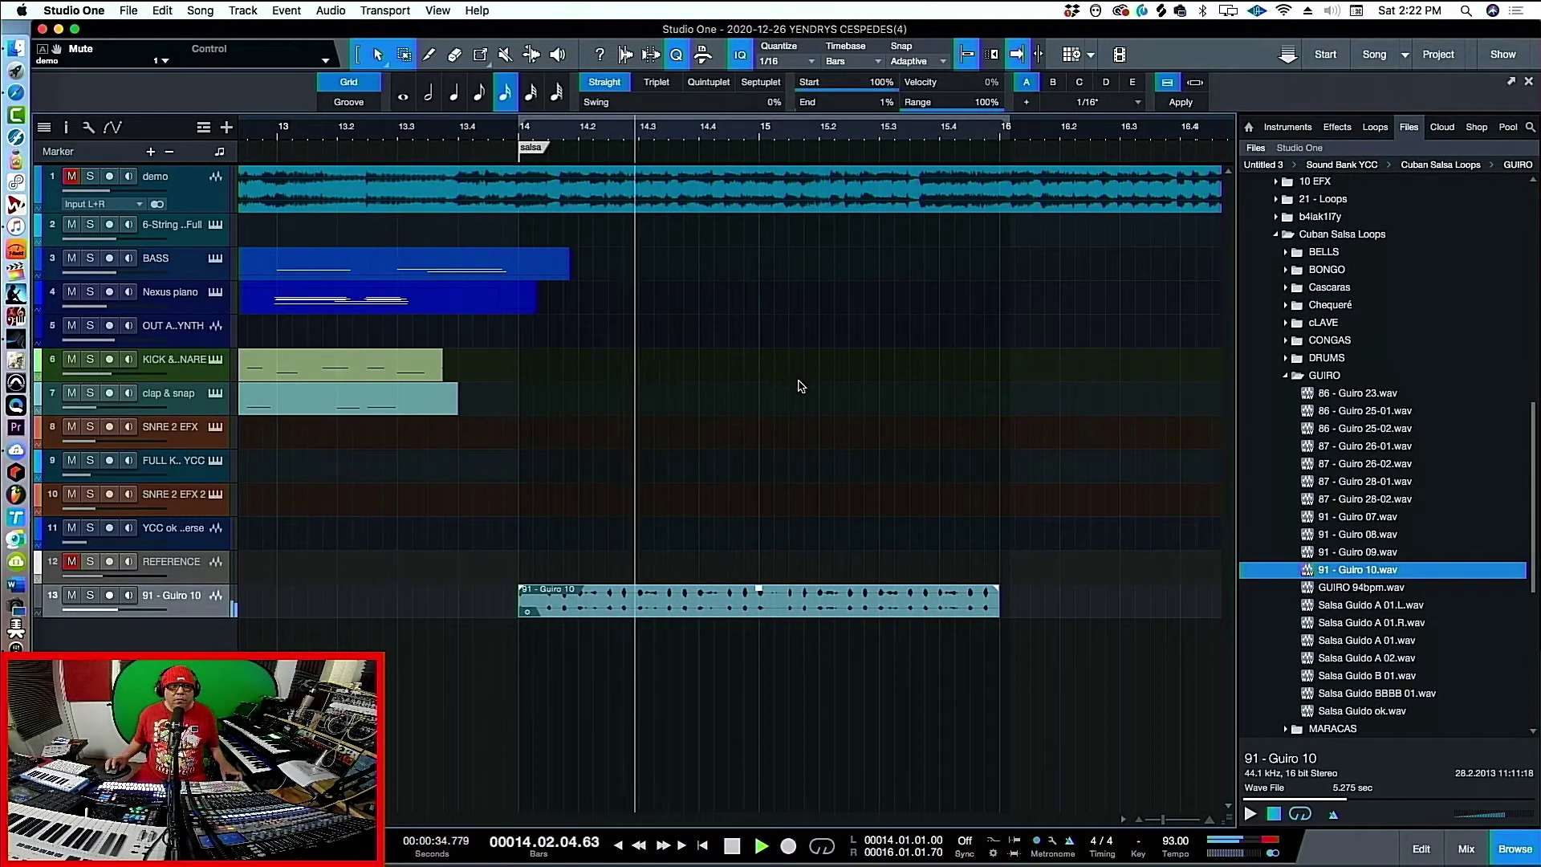
key("space")
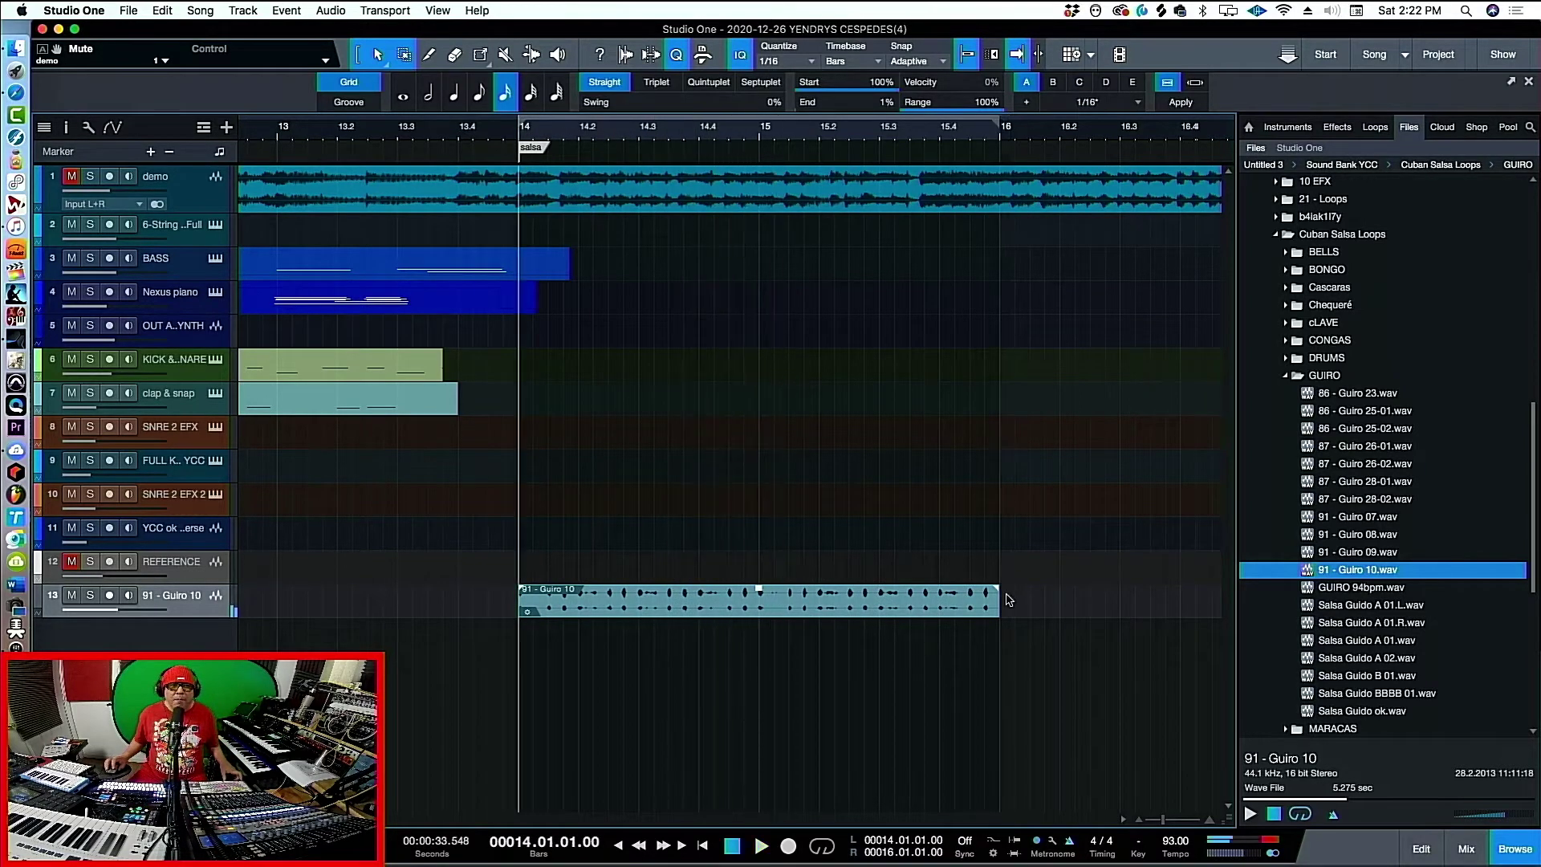
Trim the guiro clip to one bar, from bar 14 to bar 15, and set the loop range to it
left_click_drag(995, 610, 759, 613)
scroll(538, 132, "up", 6)
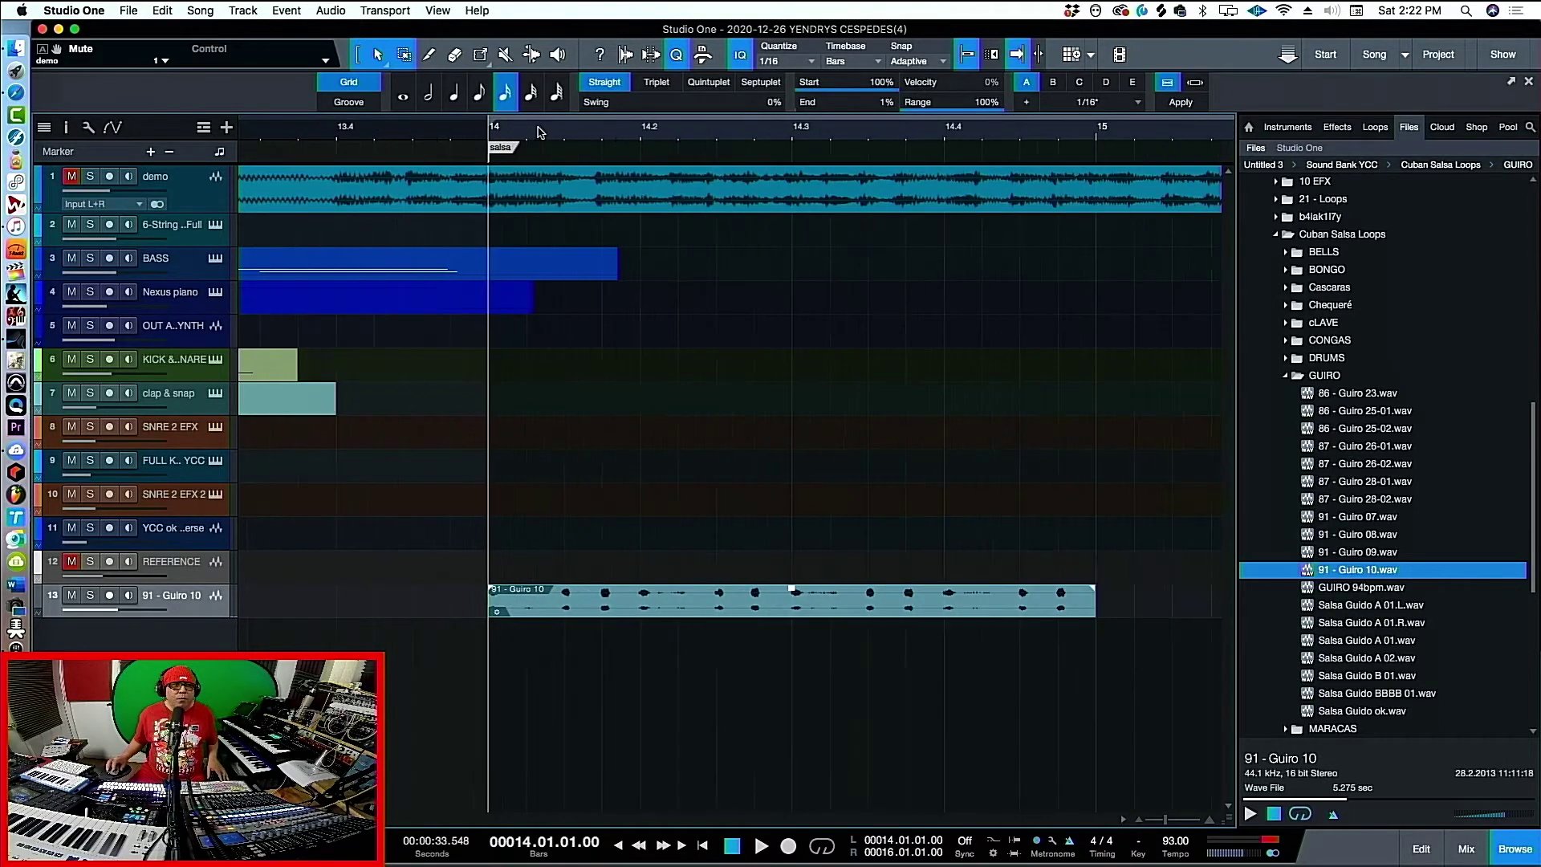
key("space")
scroll(538, 132, "down", 5)
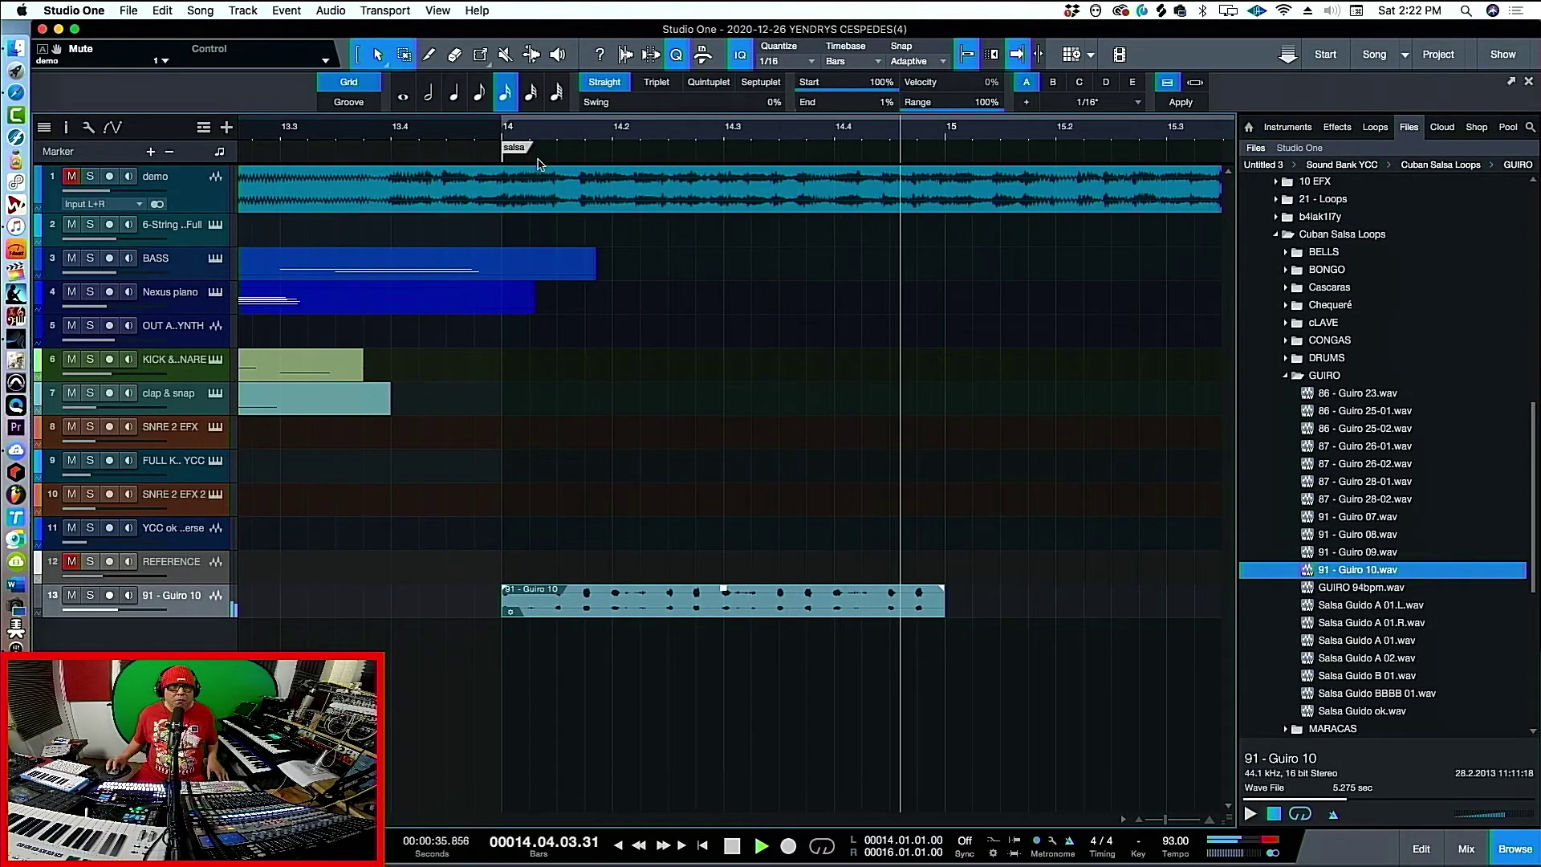
key("p")
key("space")
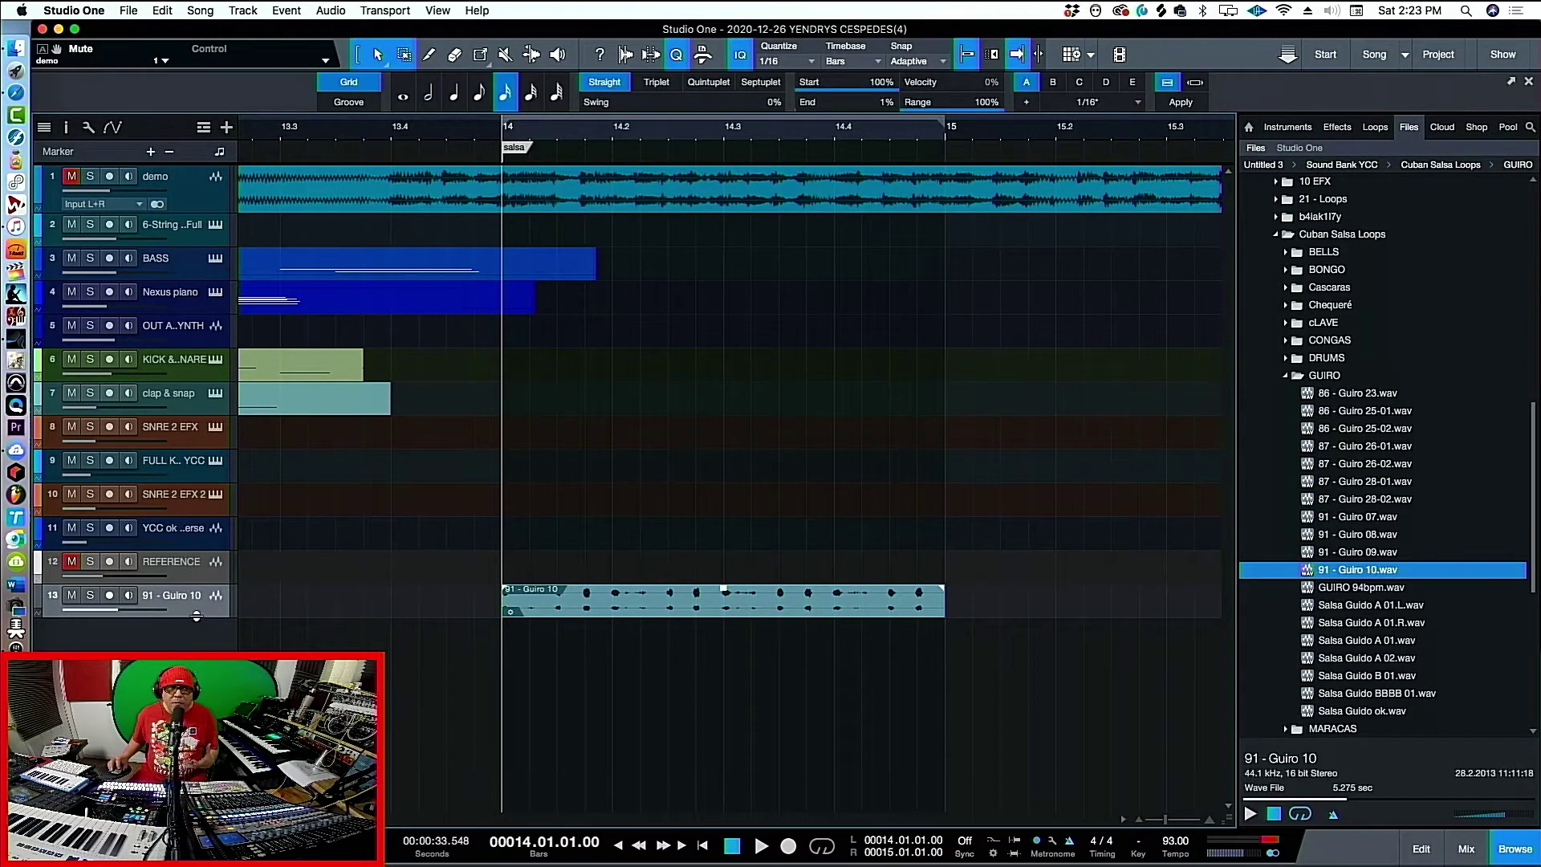
Switch the enlarged guiro track to mono and bounce its one-bar clip
left_click_drag(196, 616, 196, 670)
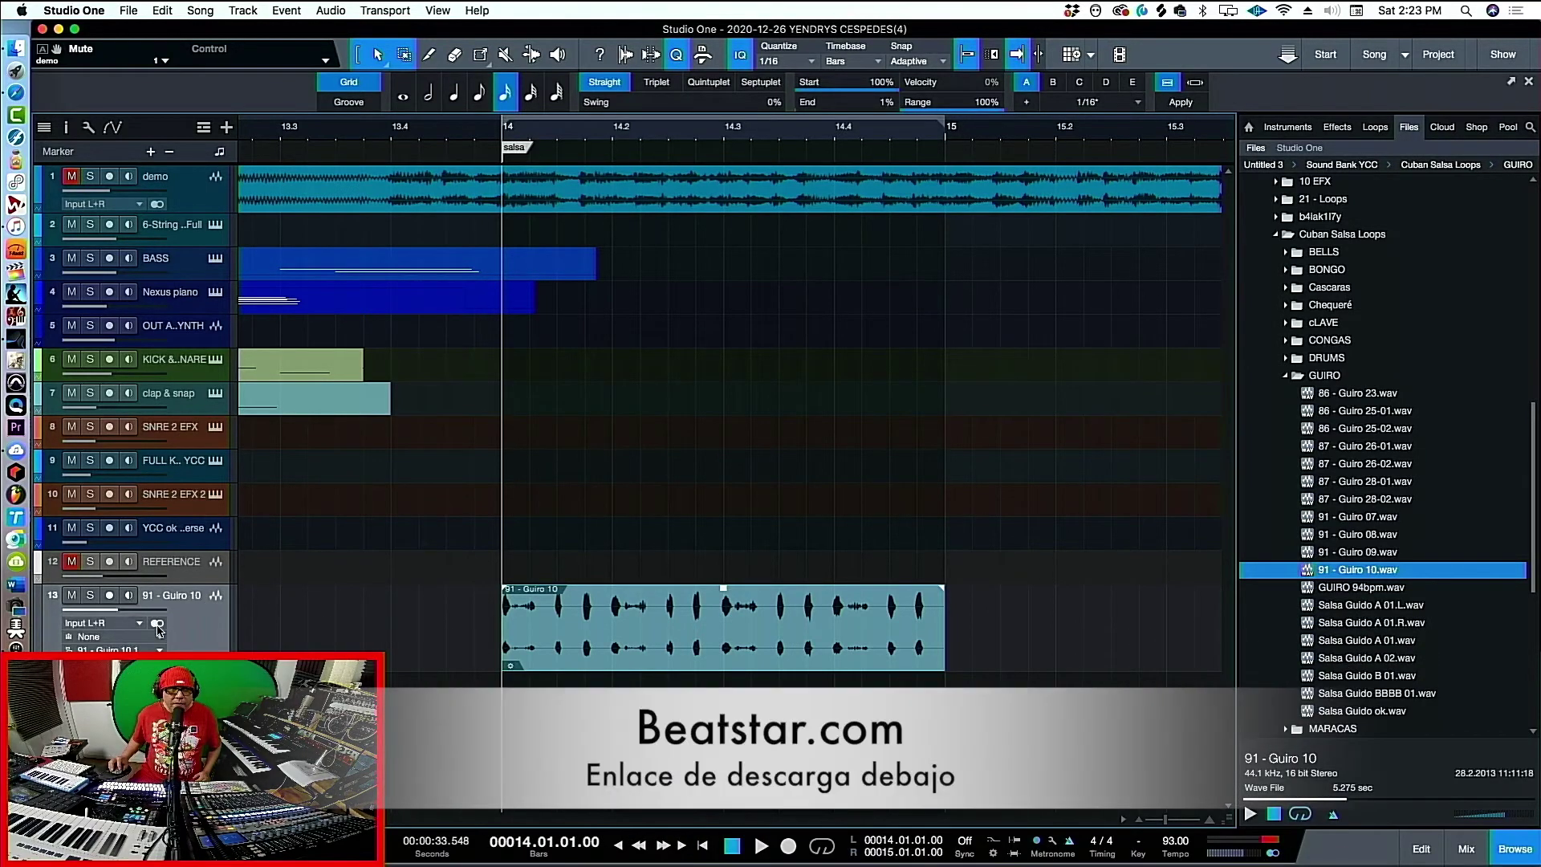
left_click(160, 625)
right_click(618, 642)
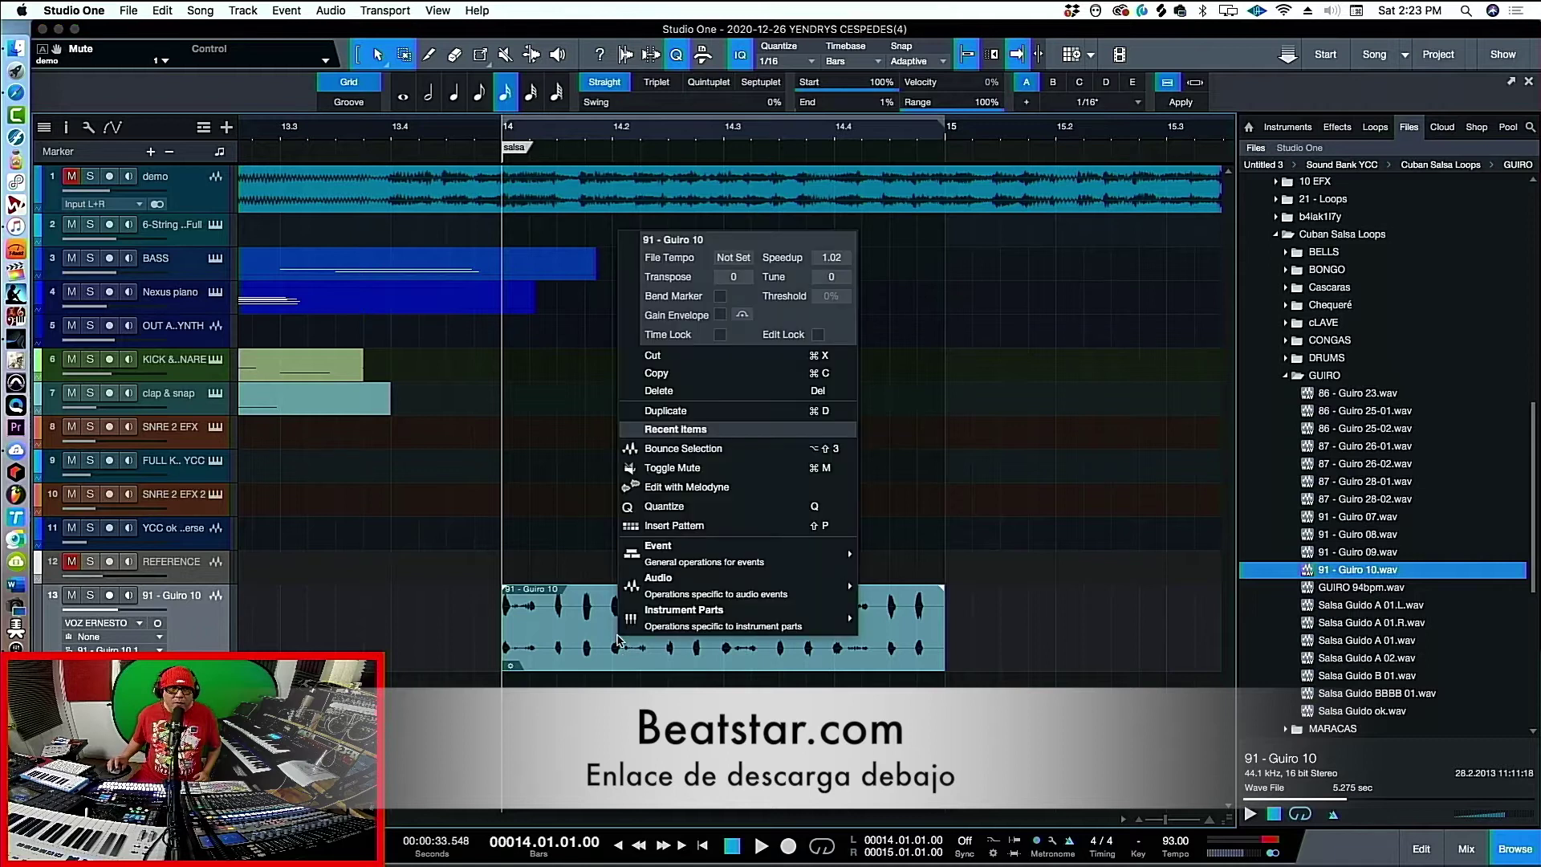
left_click(675, 451)
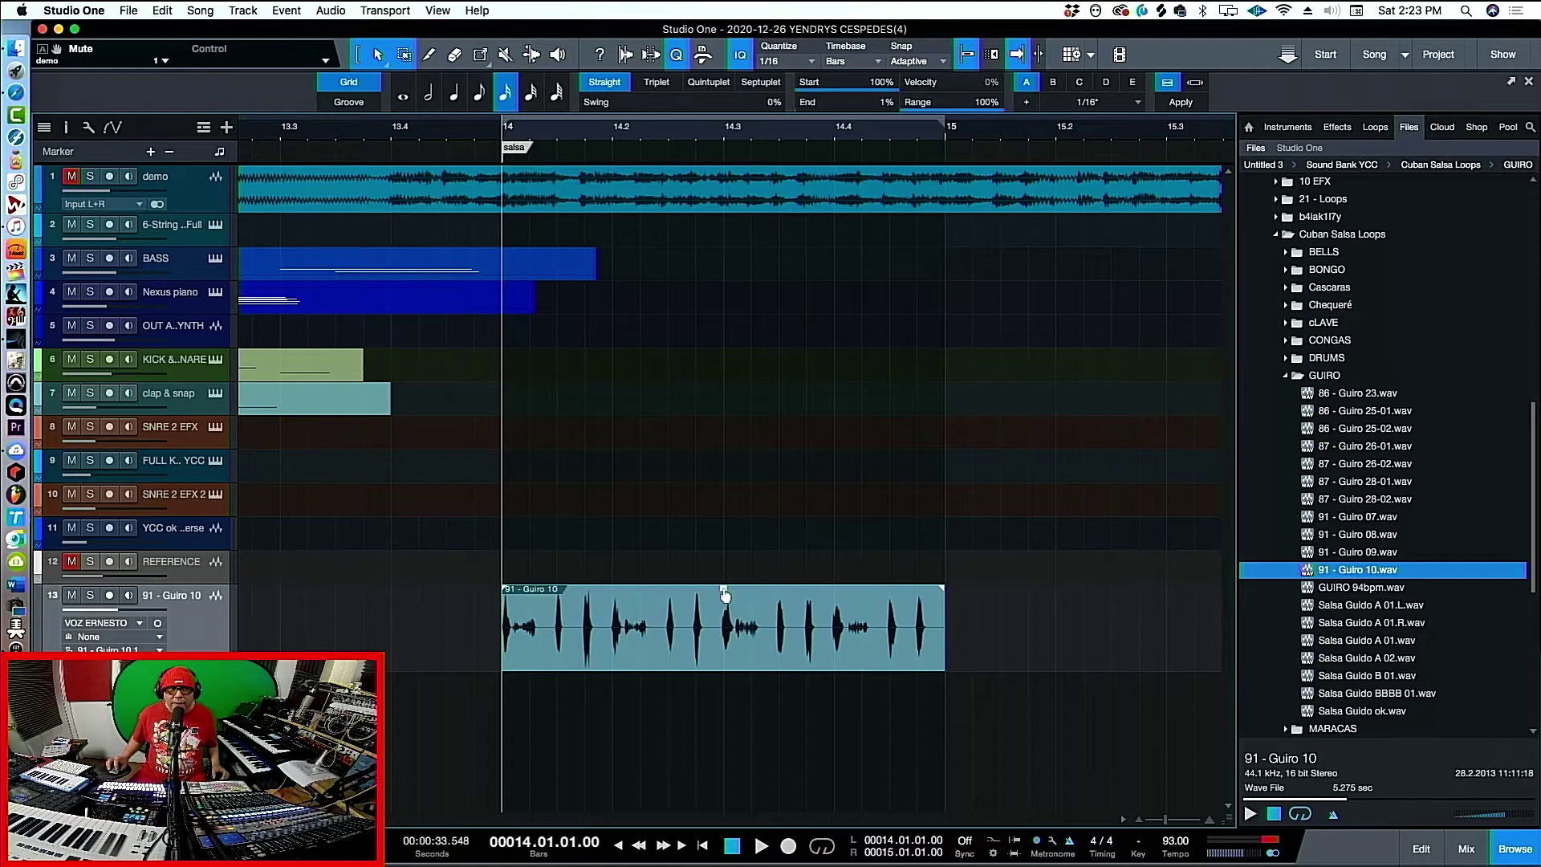
Lower the volume of the guiro clip, bounce it again and play it back
left_click_drag(725, 594, 724, 618)
right_click(724, 618)
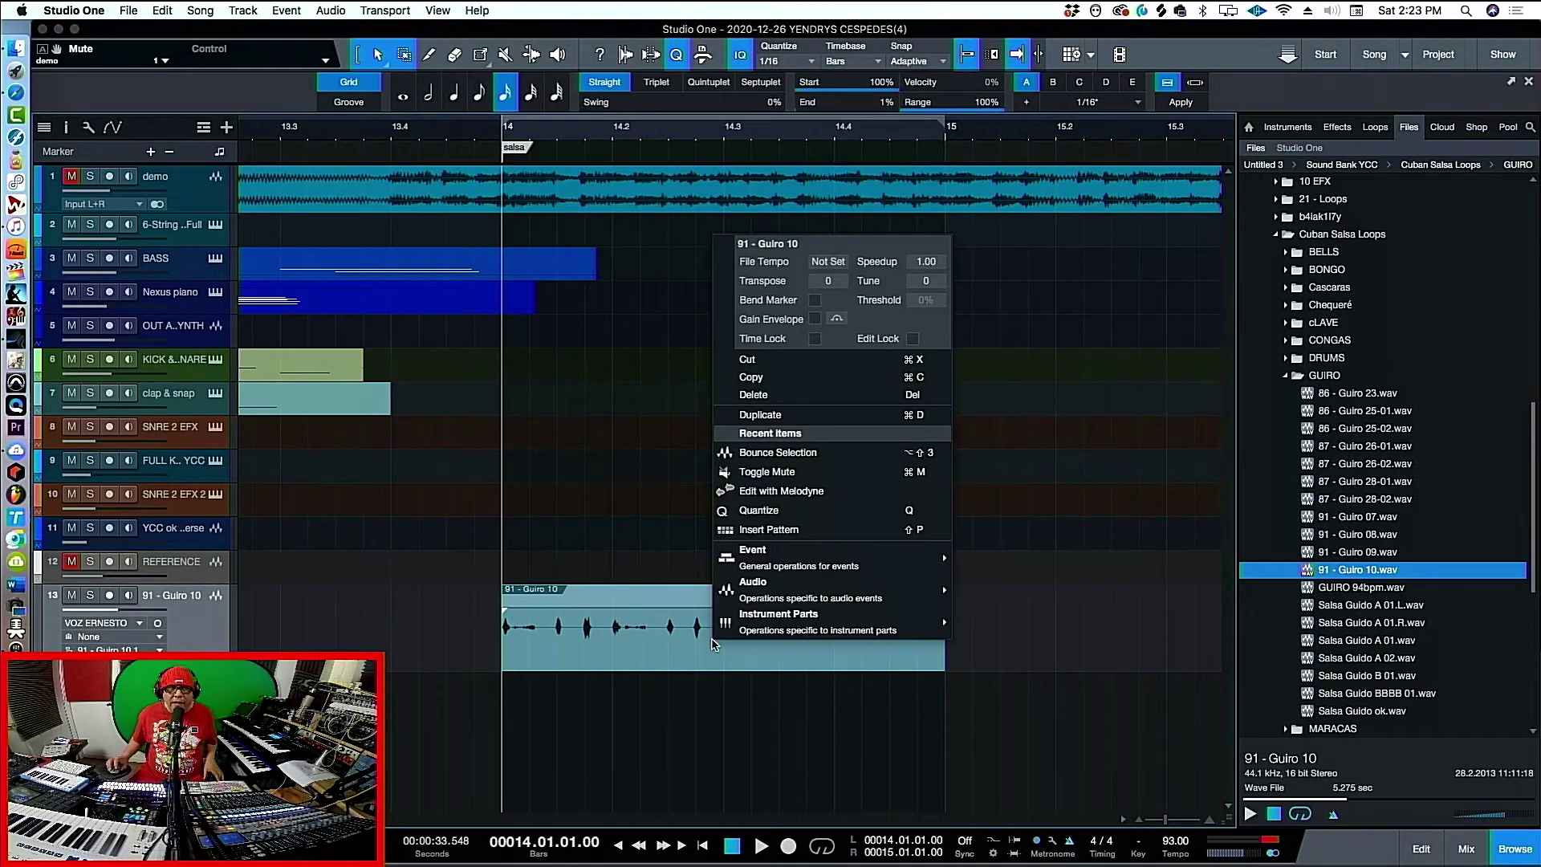
left_click(763, 460)
key("space")
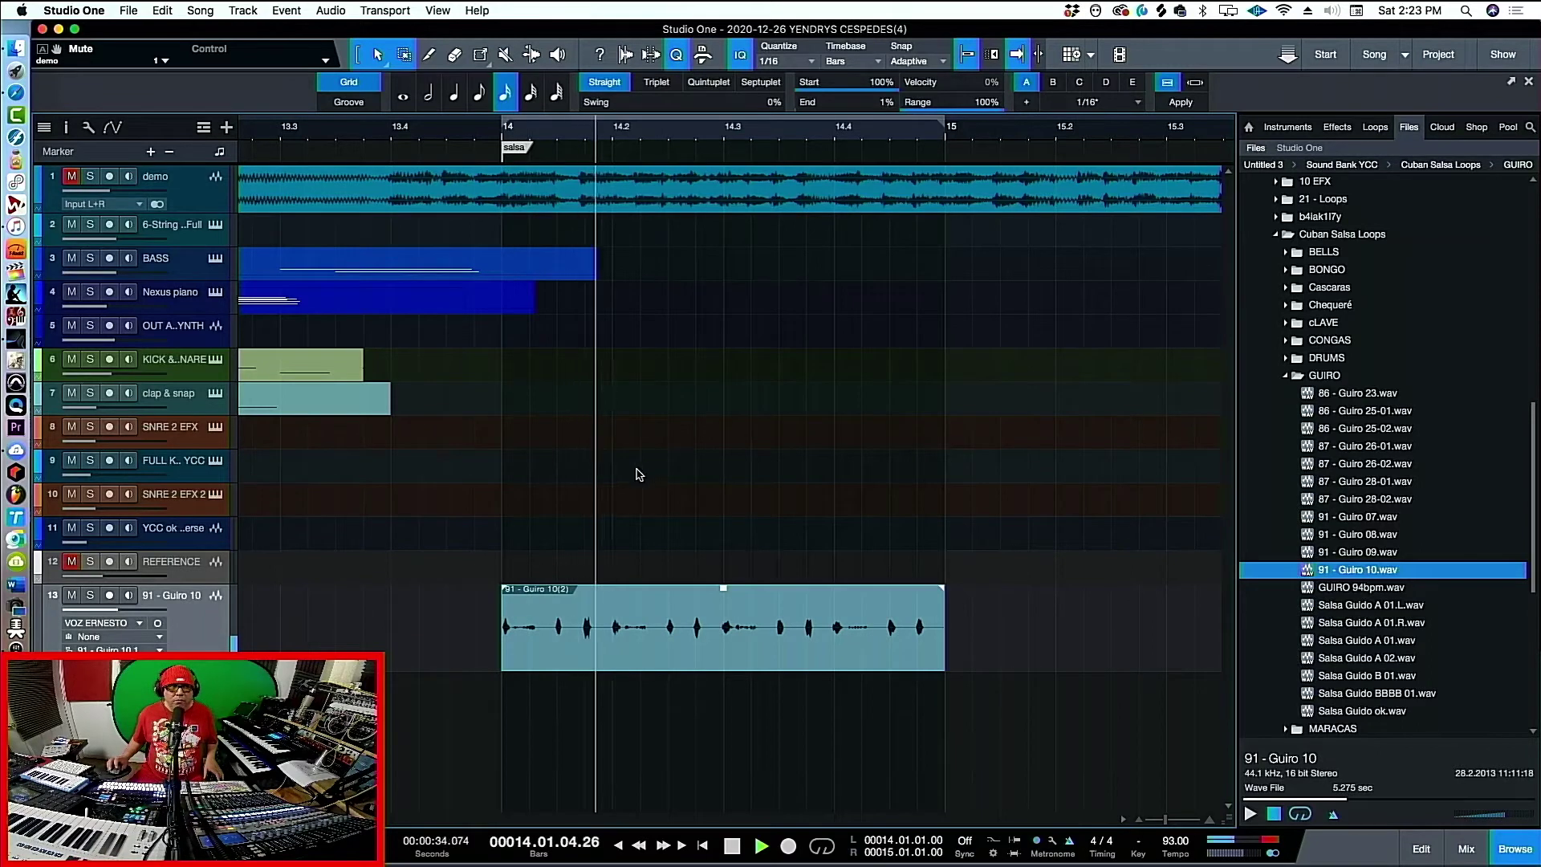
key("space")
Duplicate the one-bar guiro clip repeatedly to fill the track from bar 14 to bar 33
scroll(497, 130, "down", 4)
key("space")
key("d")
key("d")
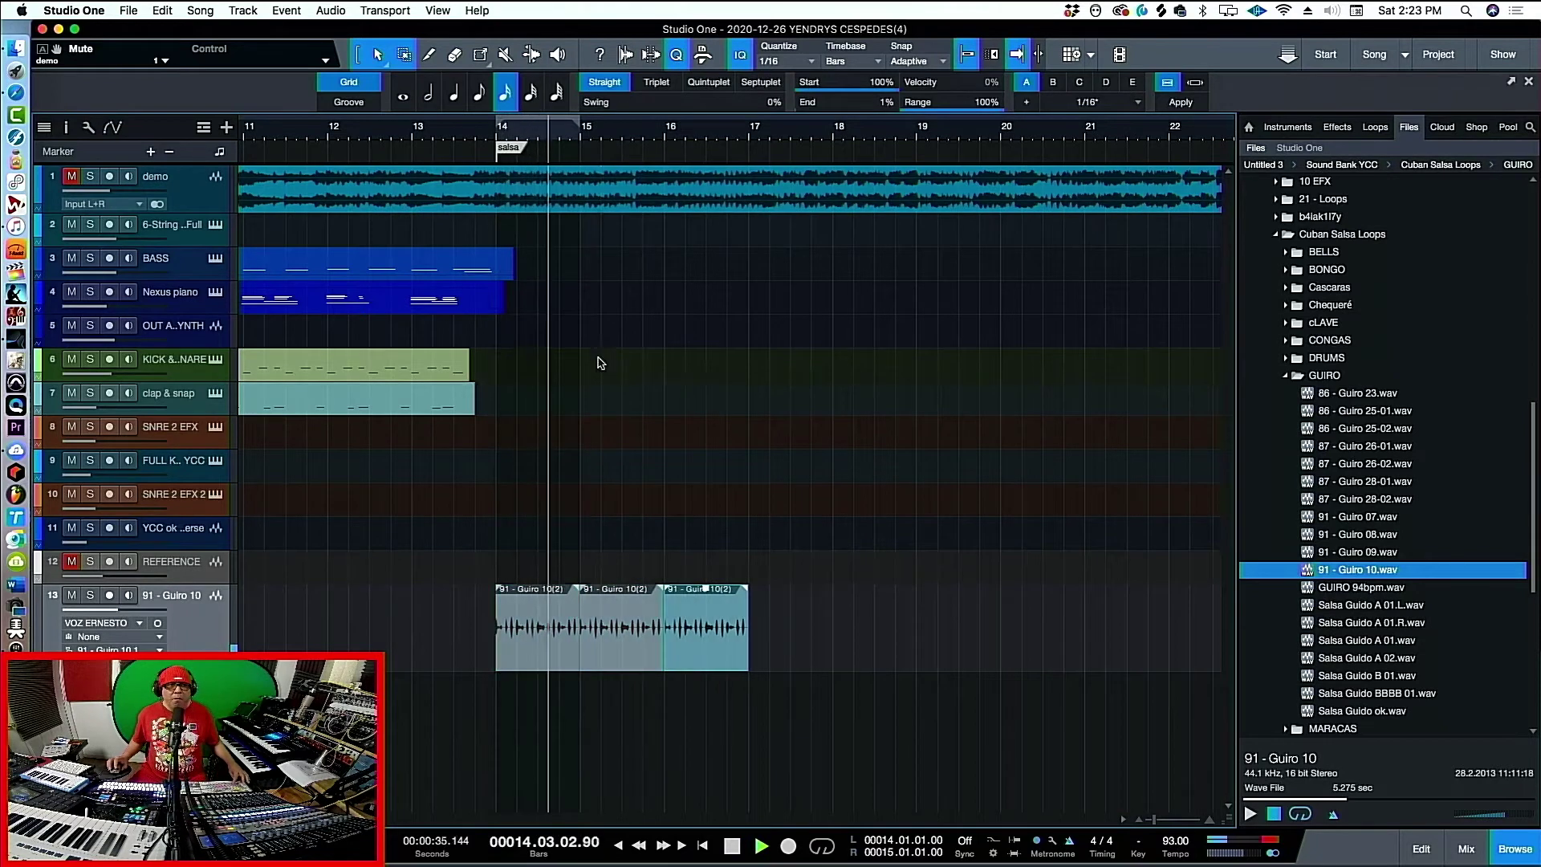
key("d")
key("space")
key("p")
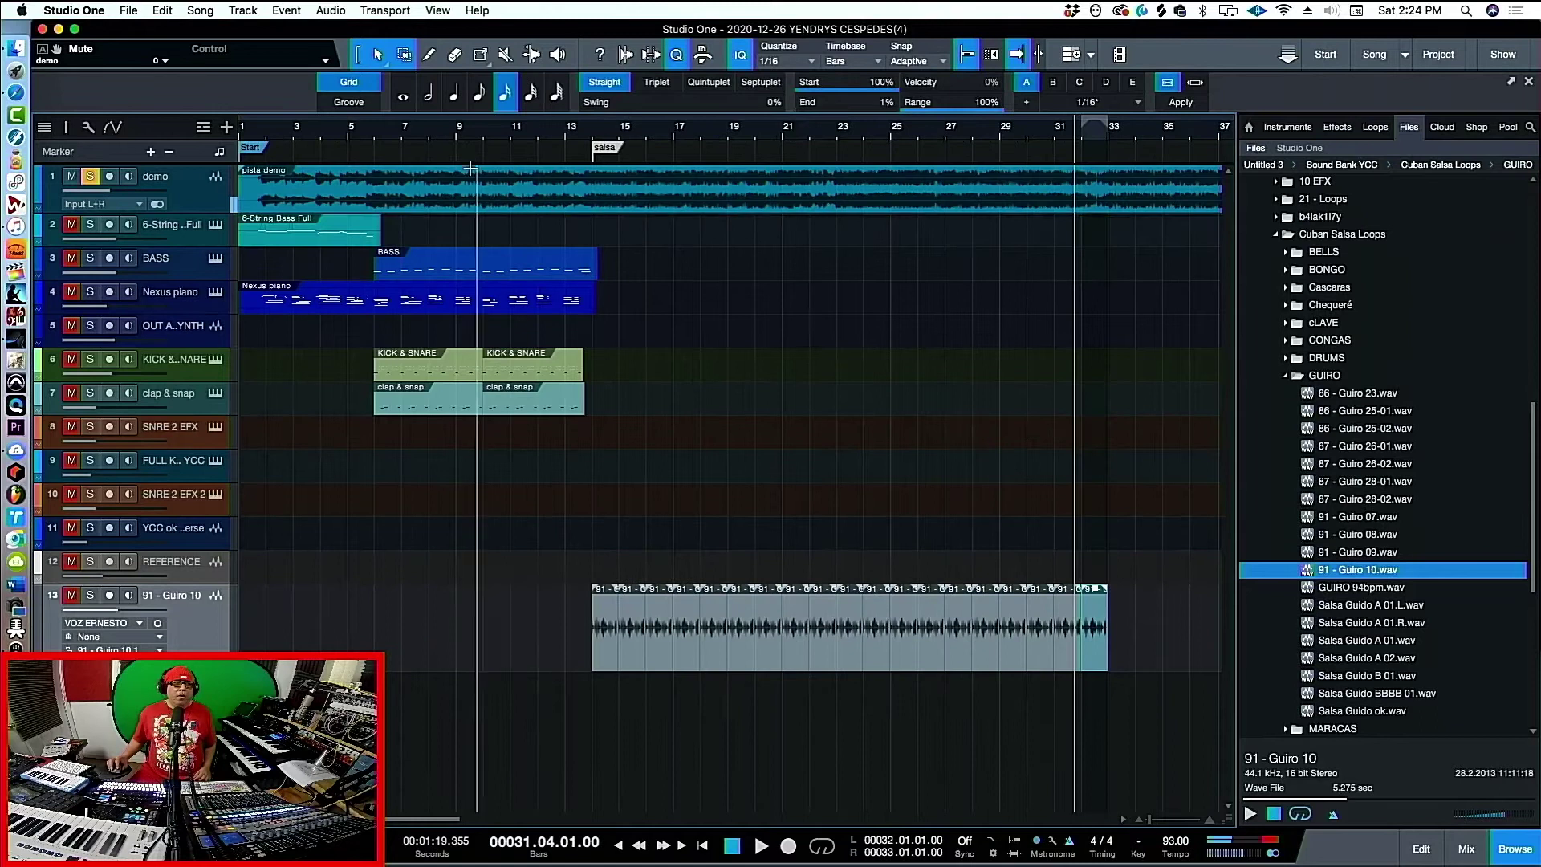
Return the playback cursor to bar 14, take the demo track off solo and mute it
left_click(591, 133)
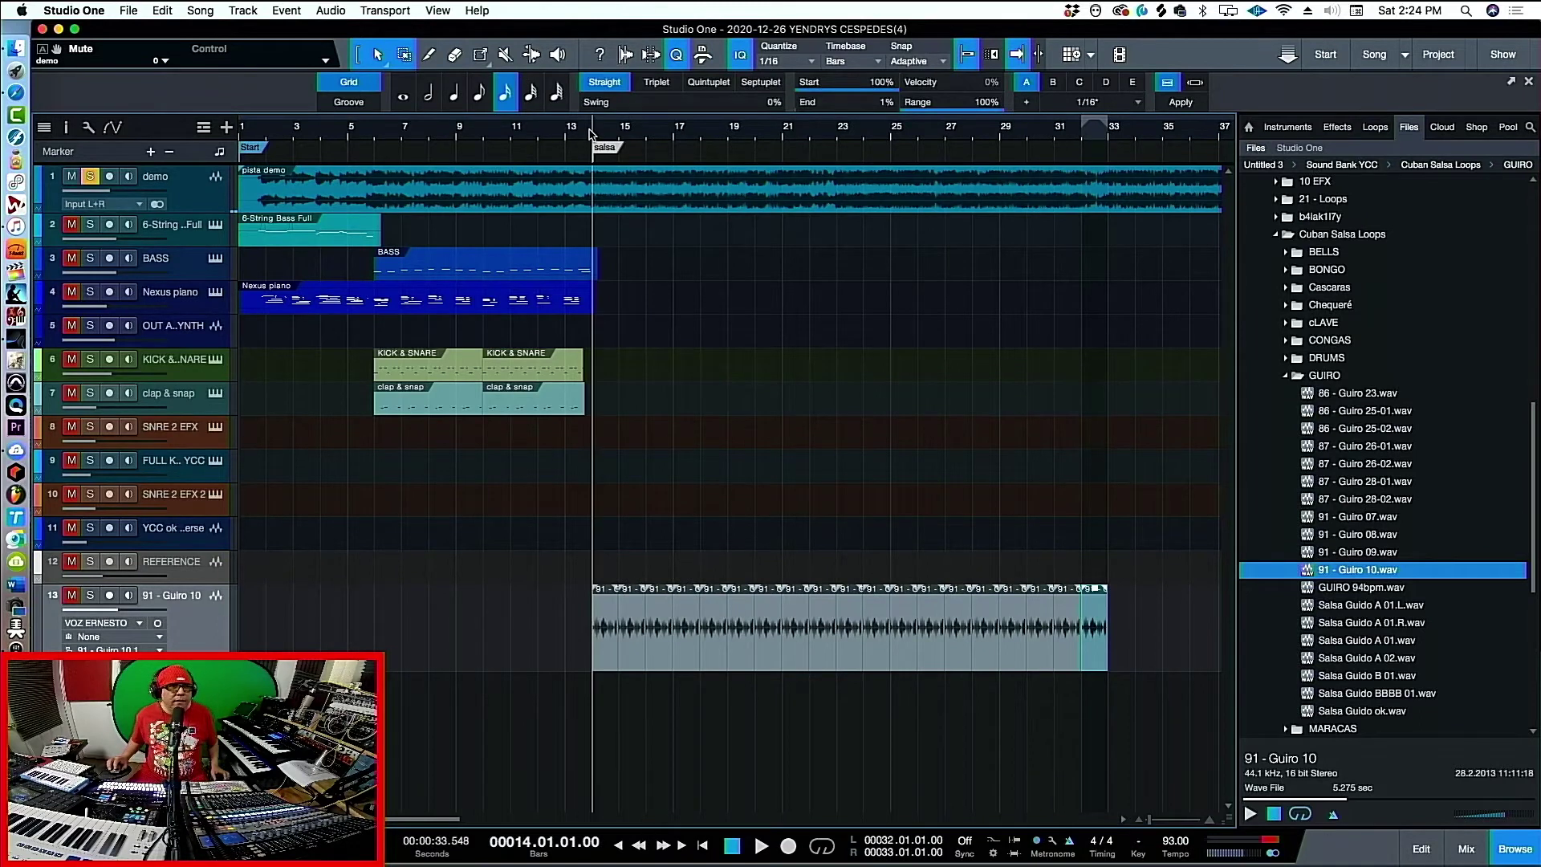
left_click(90, 176)
left_click(72, 176)
key("space")
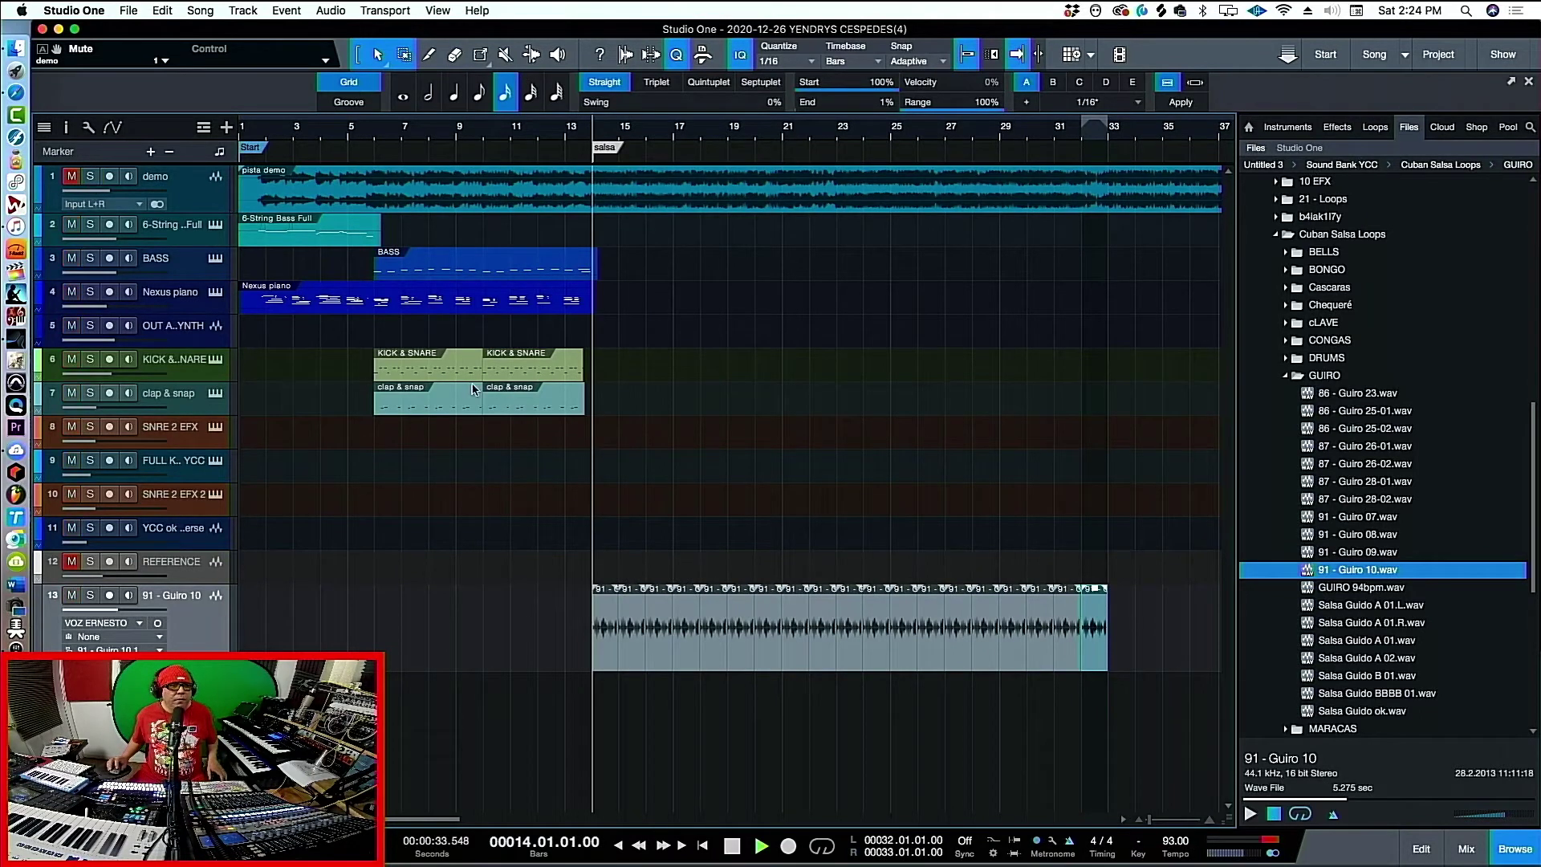
key("space")
Open the CONGAS loop folder and audition the 86 - Conga 22-03, 22-04 and 23-01 loops
left_click(1287, 376)
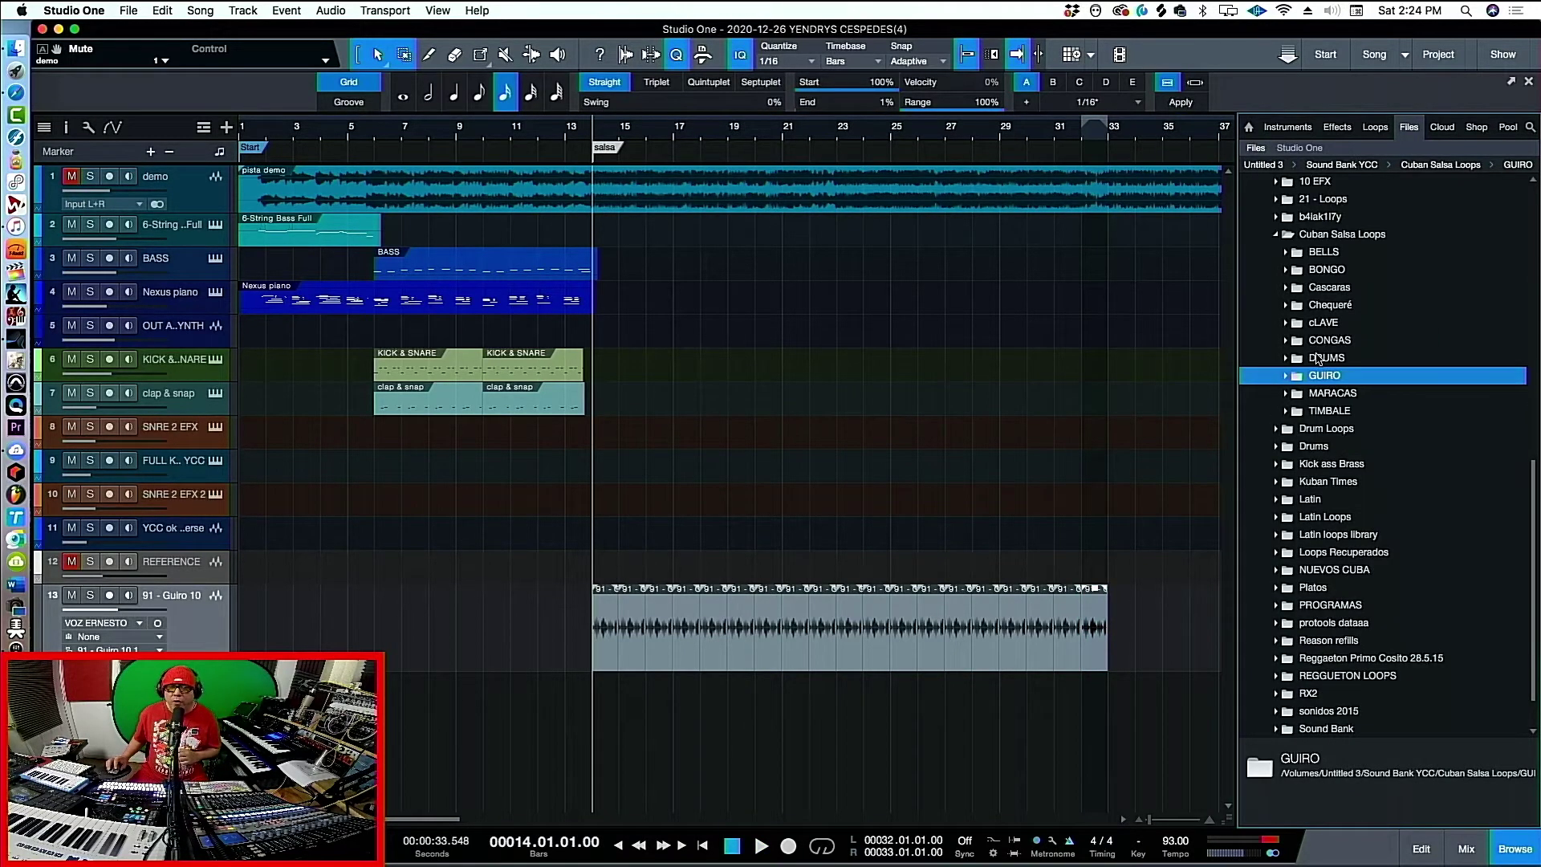
left_click(1286, 340)
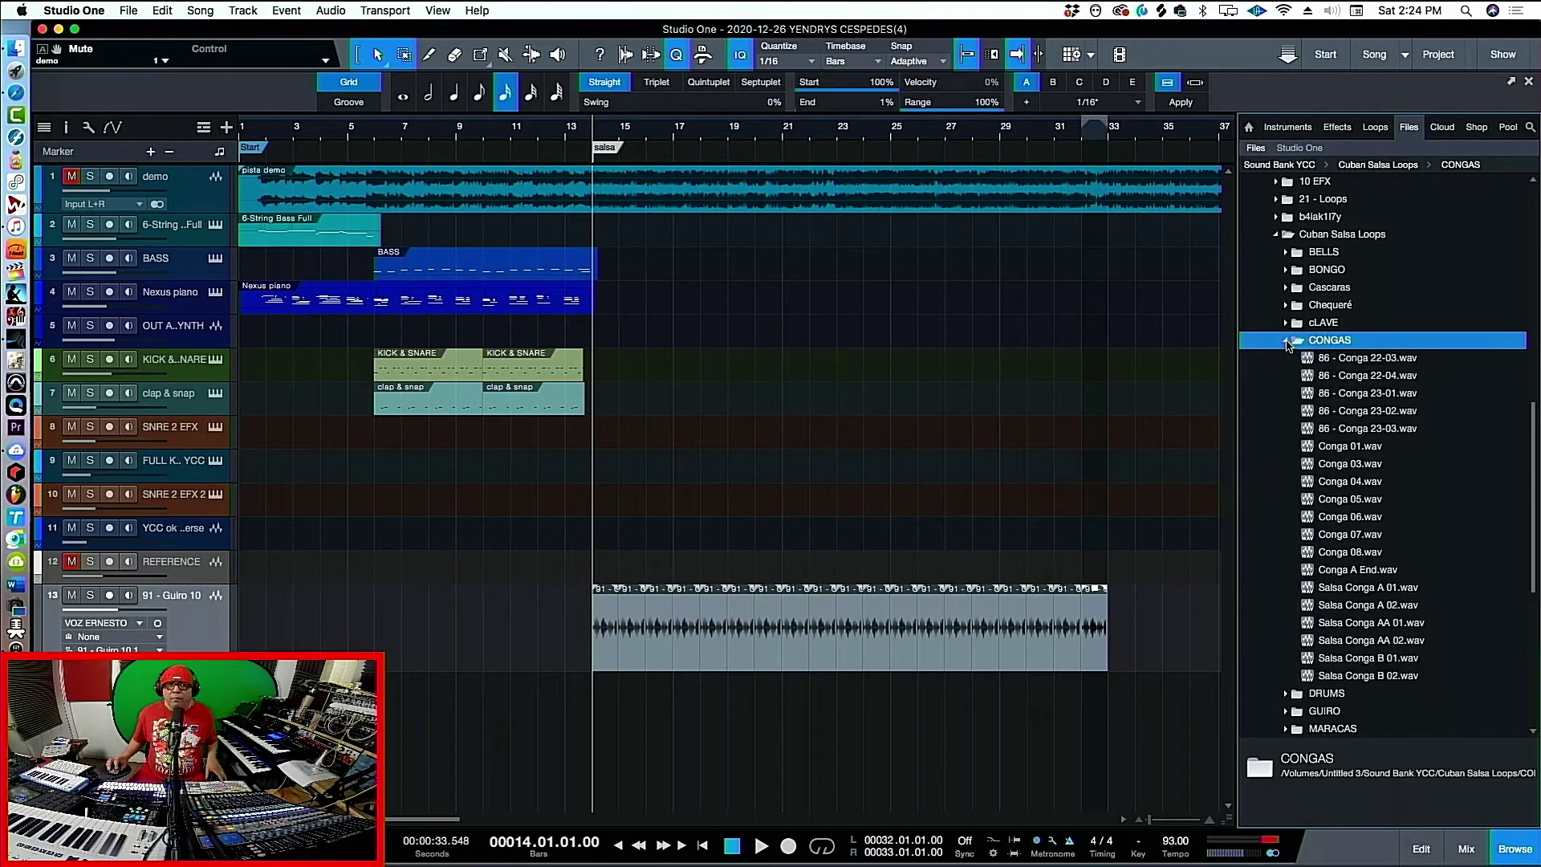
left_click(1287, 340)
left_click(1286, 340)
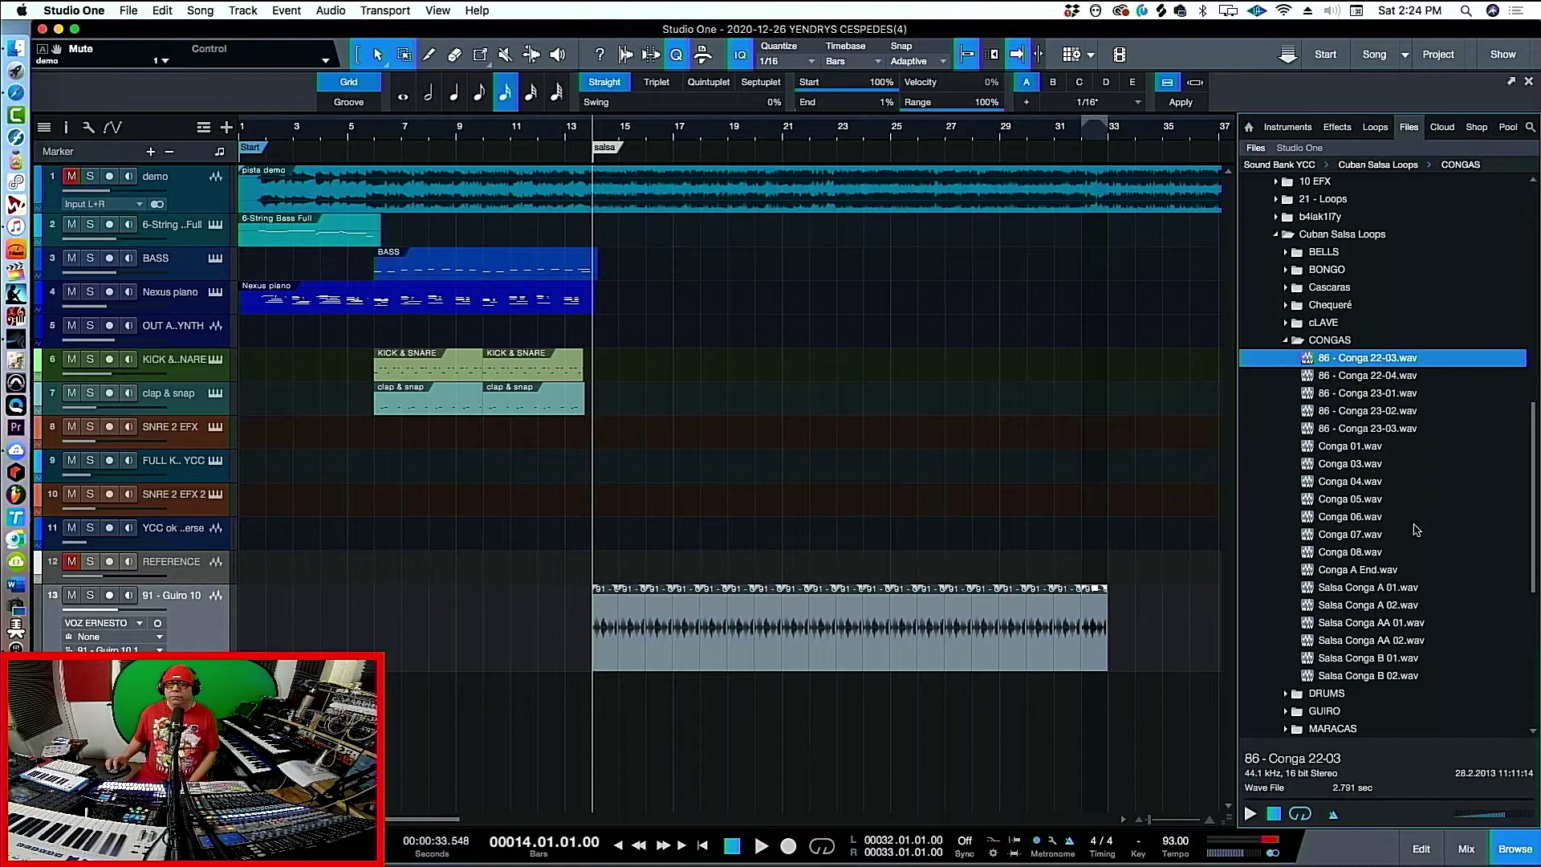
left_click(1251, 814)
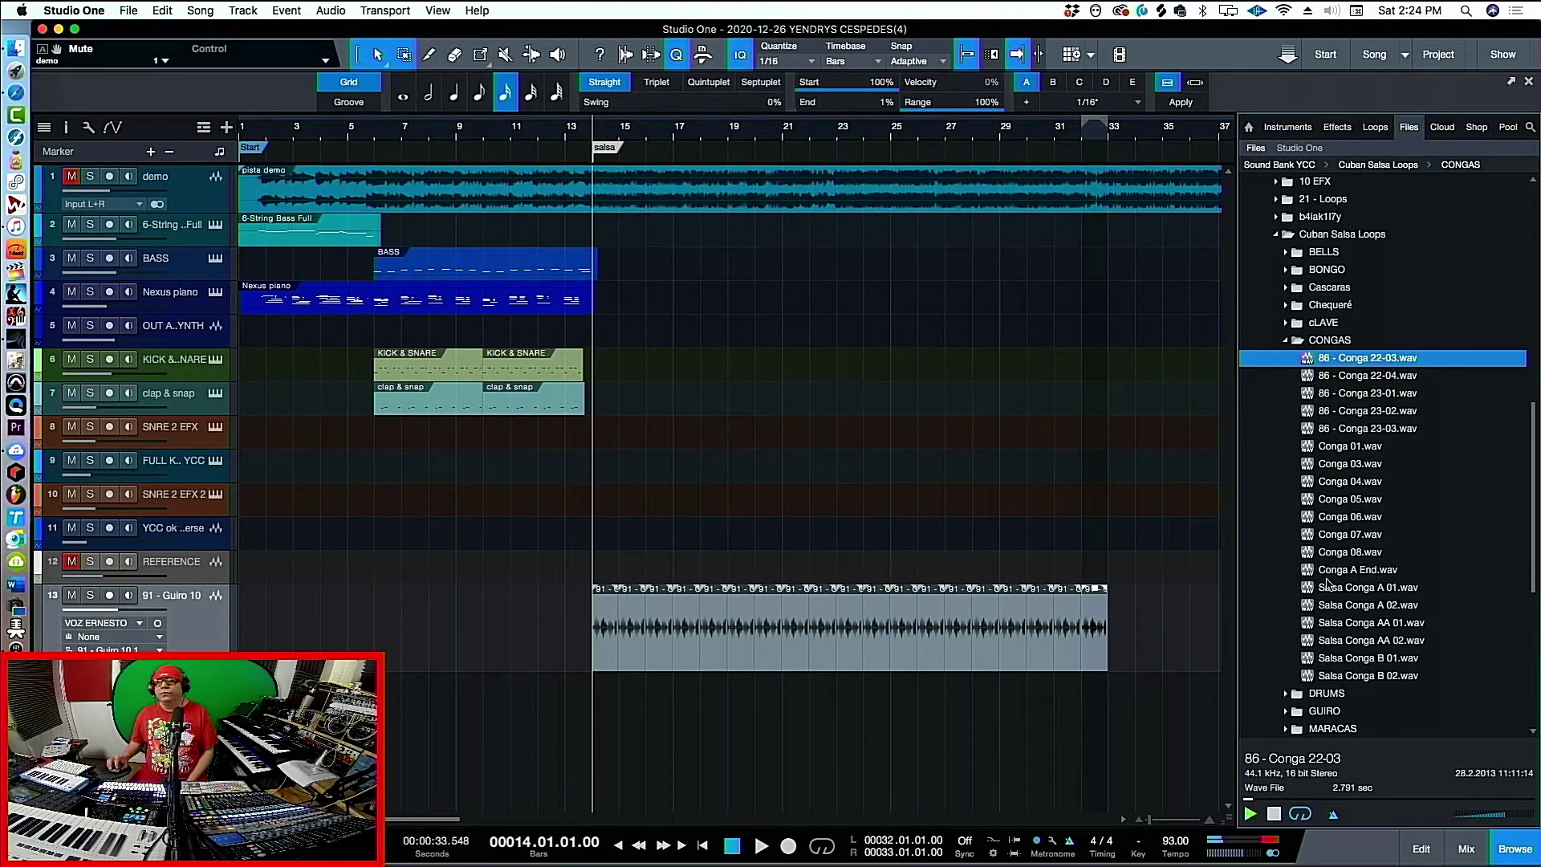
left_click(1369, 375)
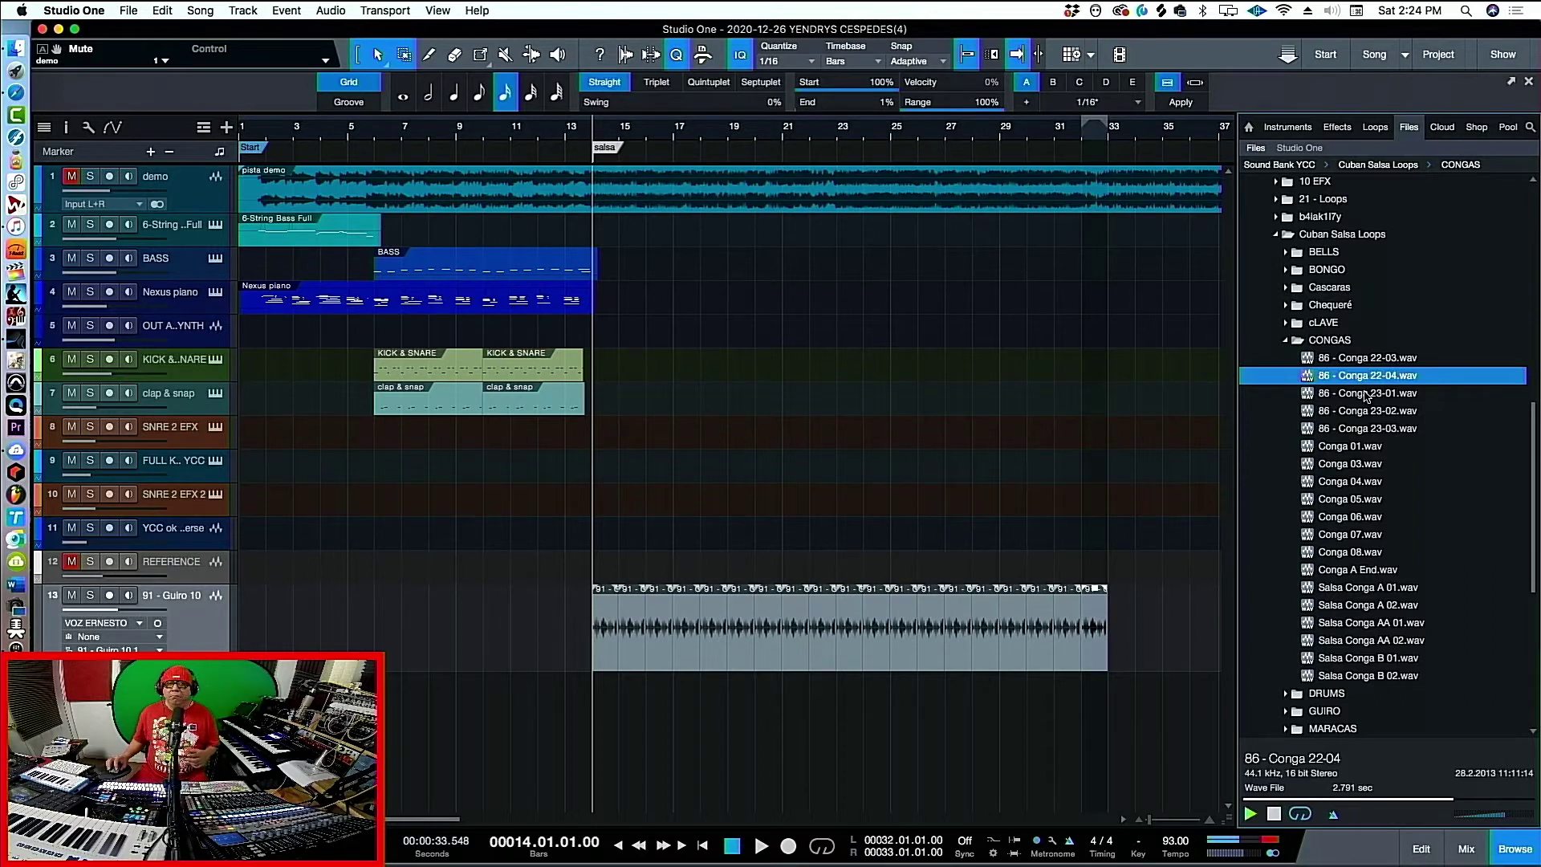
left_click(1366, 393)
left_click(1370, 377)
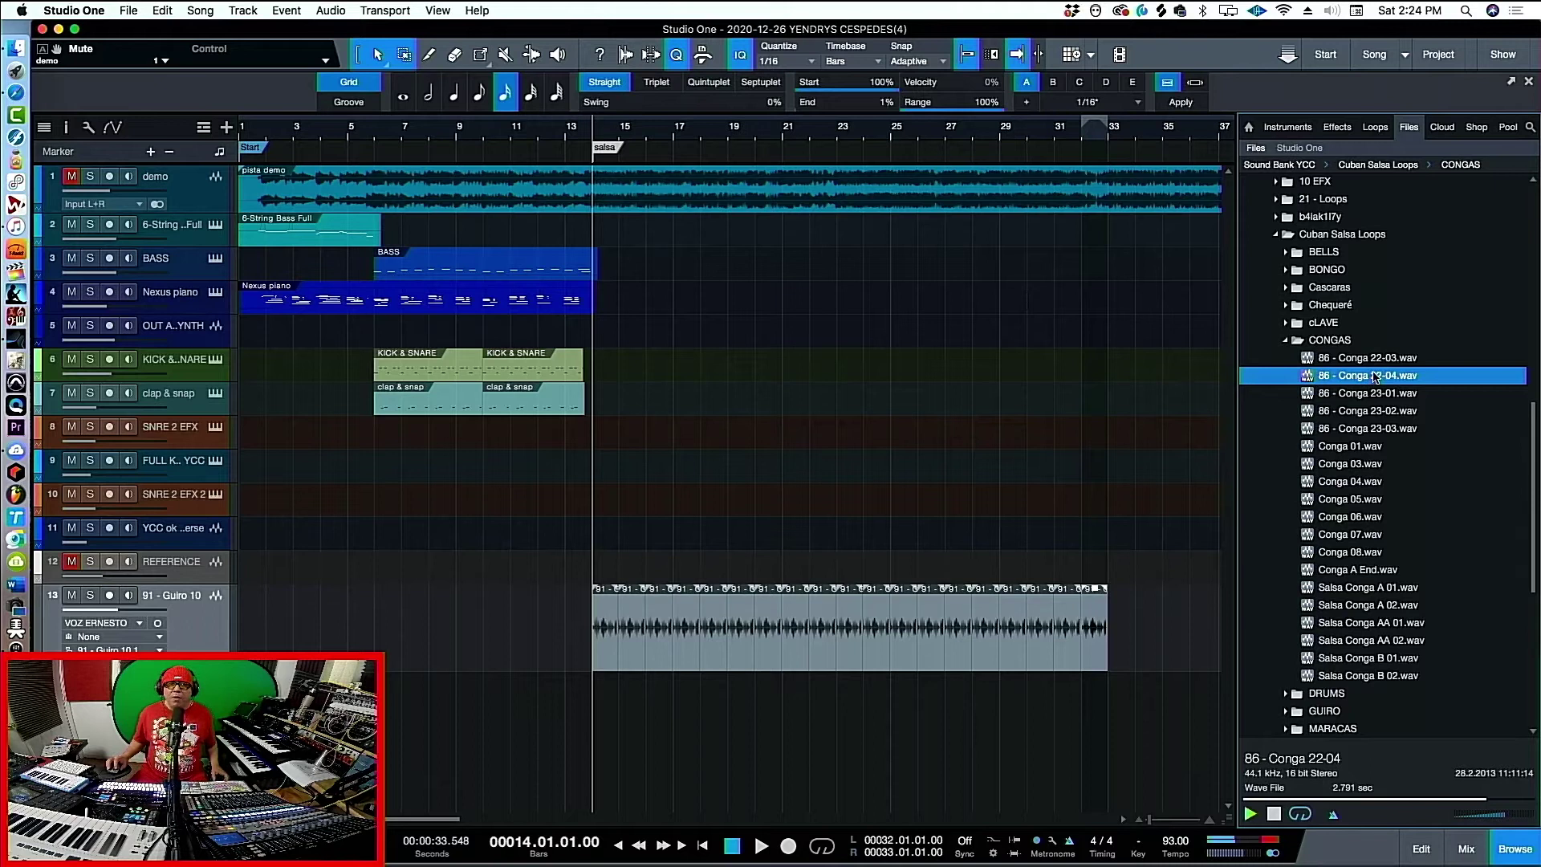
Add 86 - Conga 22-04.wav at bar 14 on a new track below the guiro, enlarge that track and play the clip
left_click_drag(1370, 378, 623, 729)
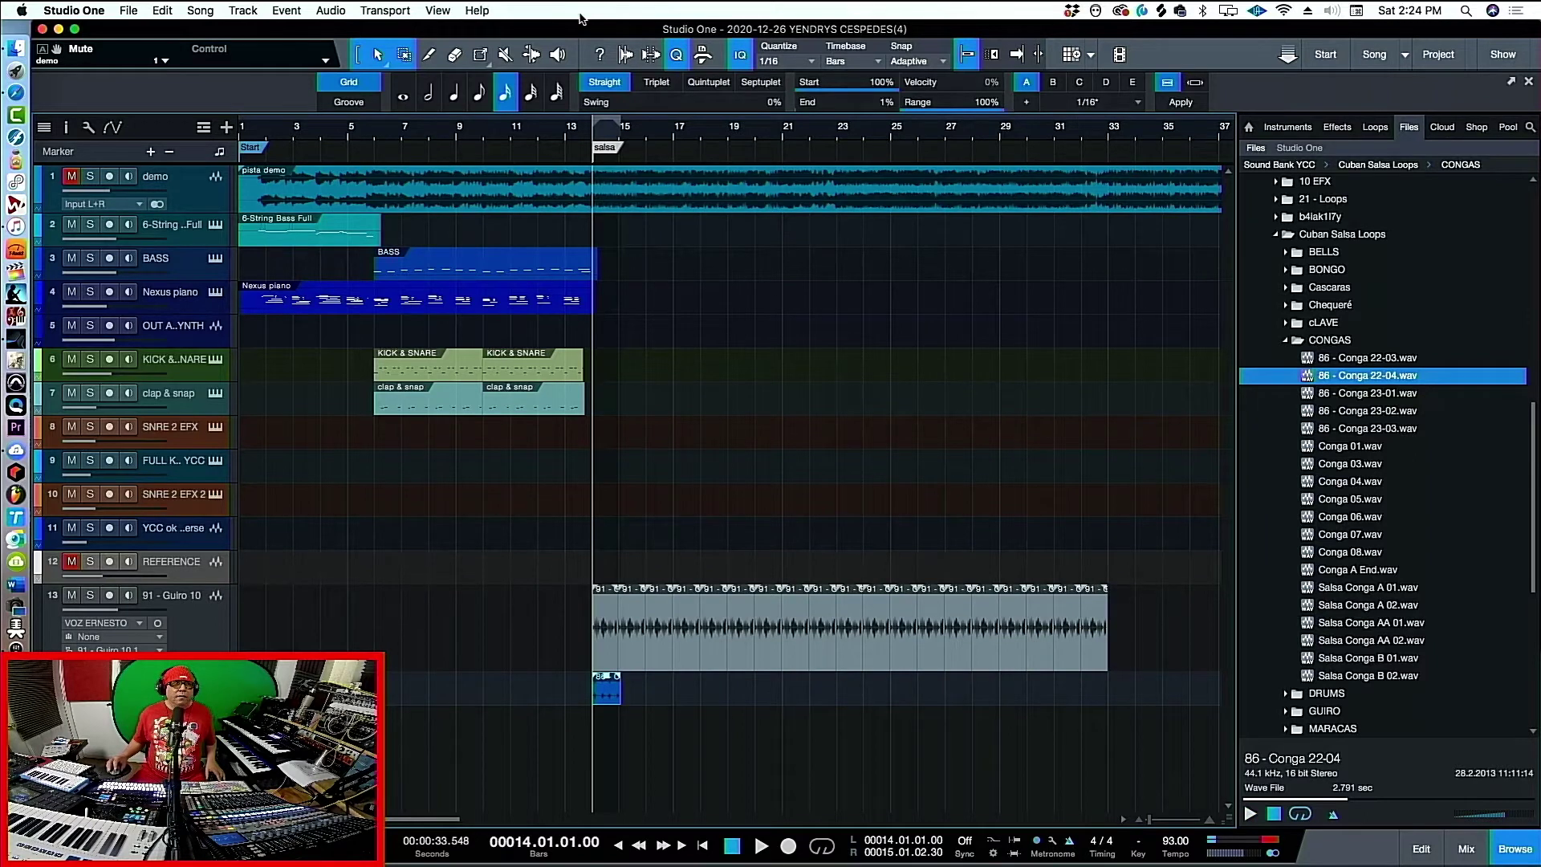
left_click_drag(592, 136, 598, 320)
key("space")
key("space")
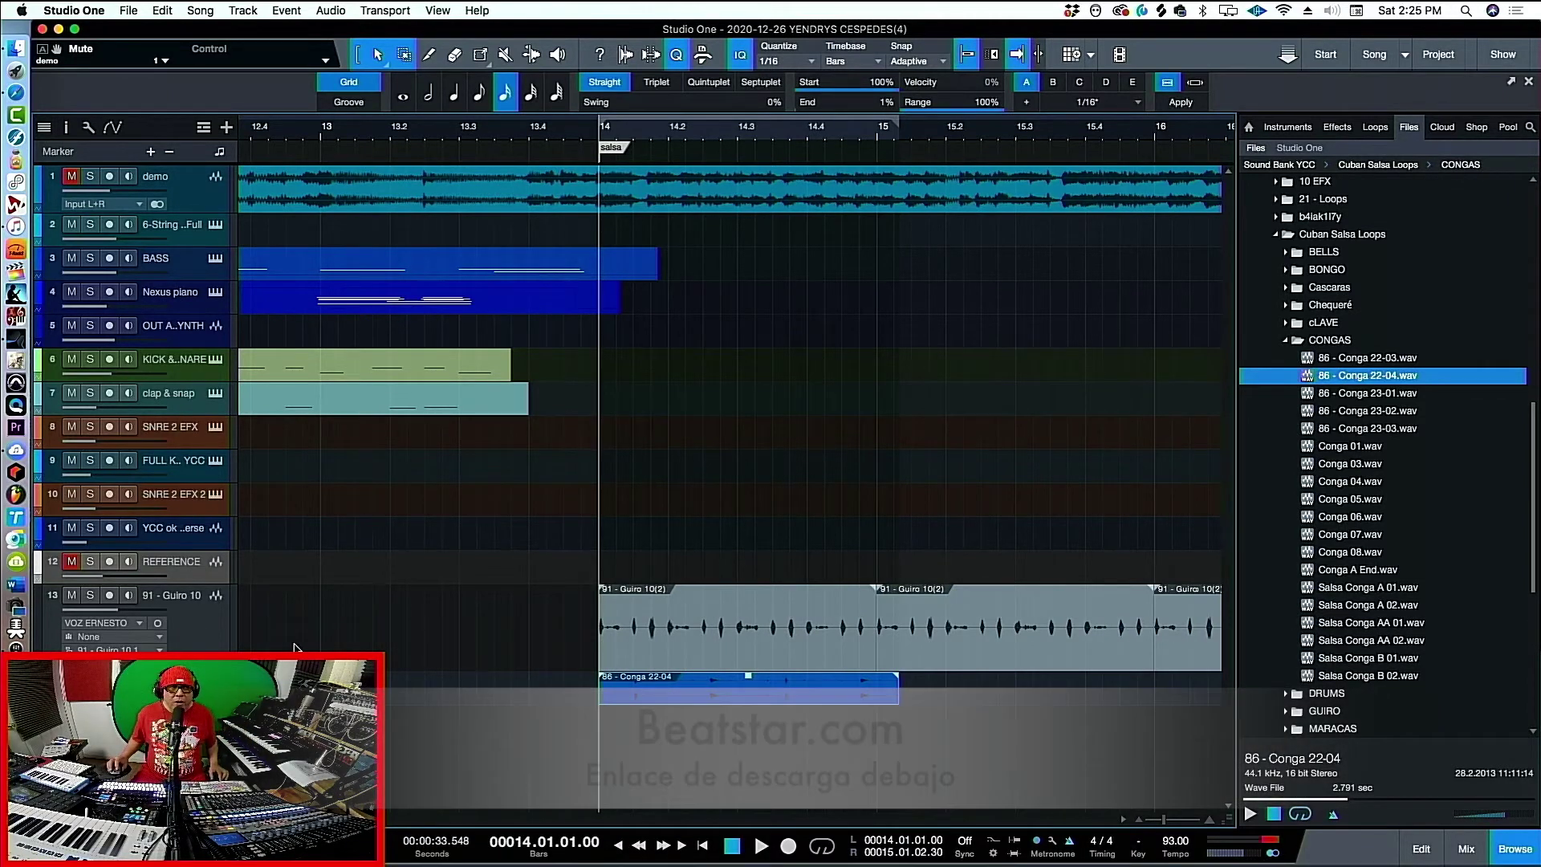
left_click_drag(145, 704, 144, 738)
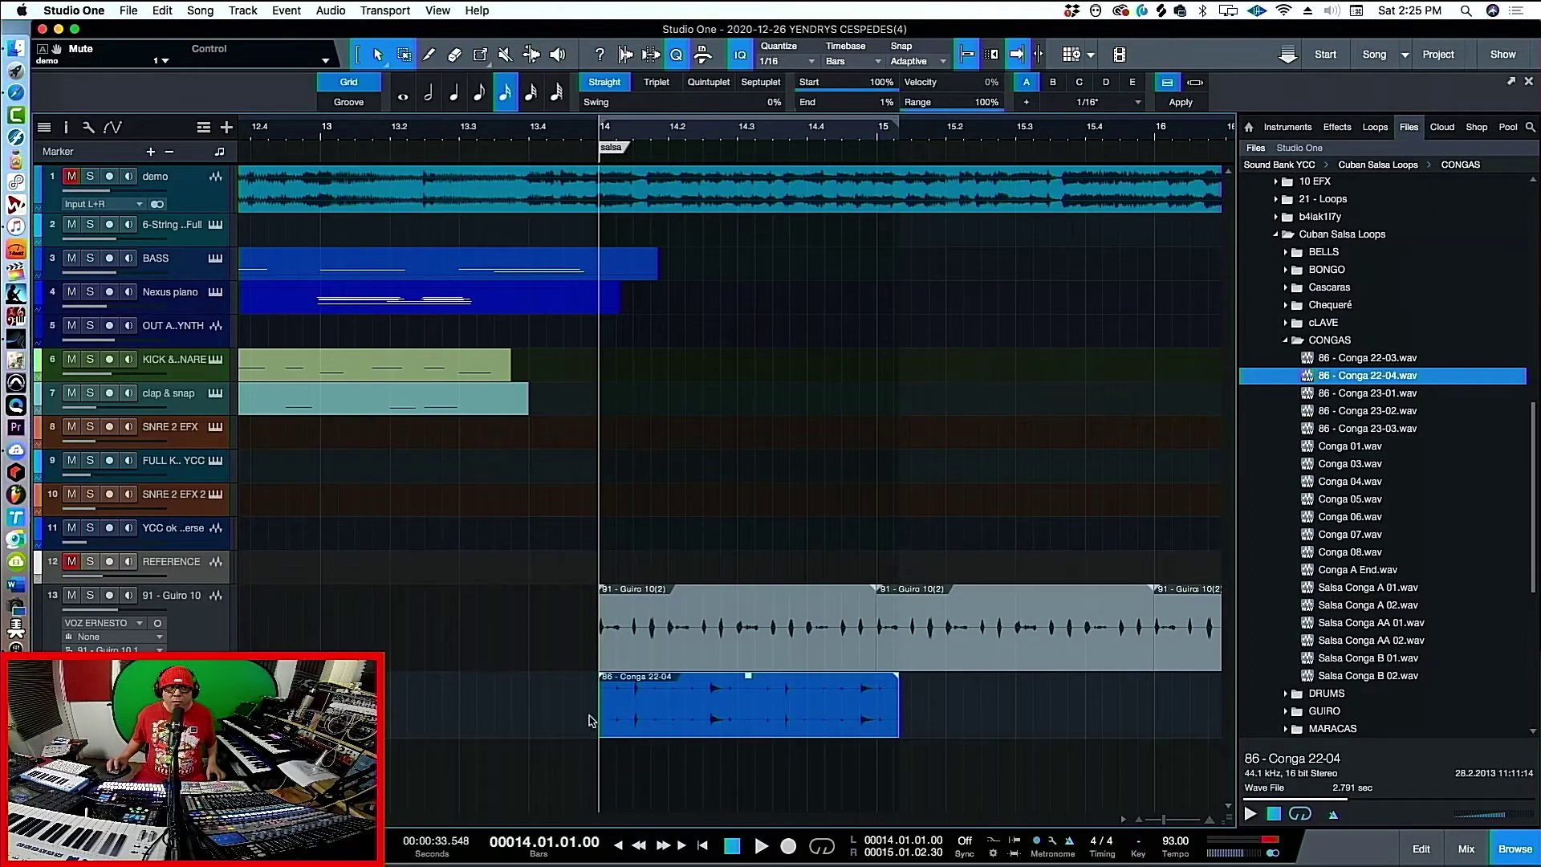
key("space")
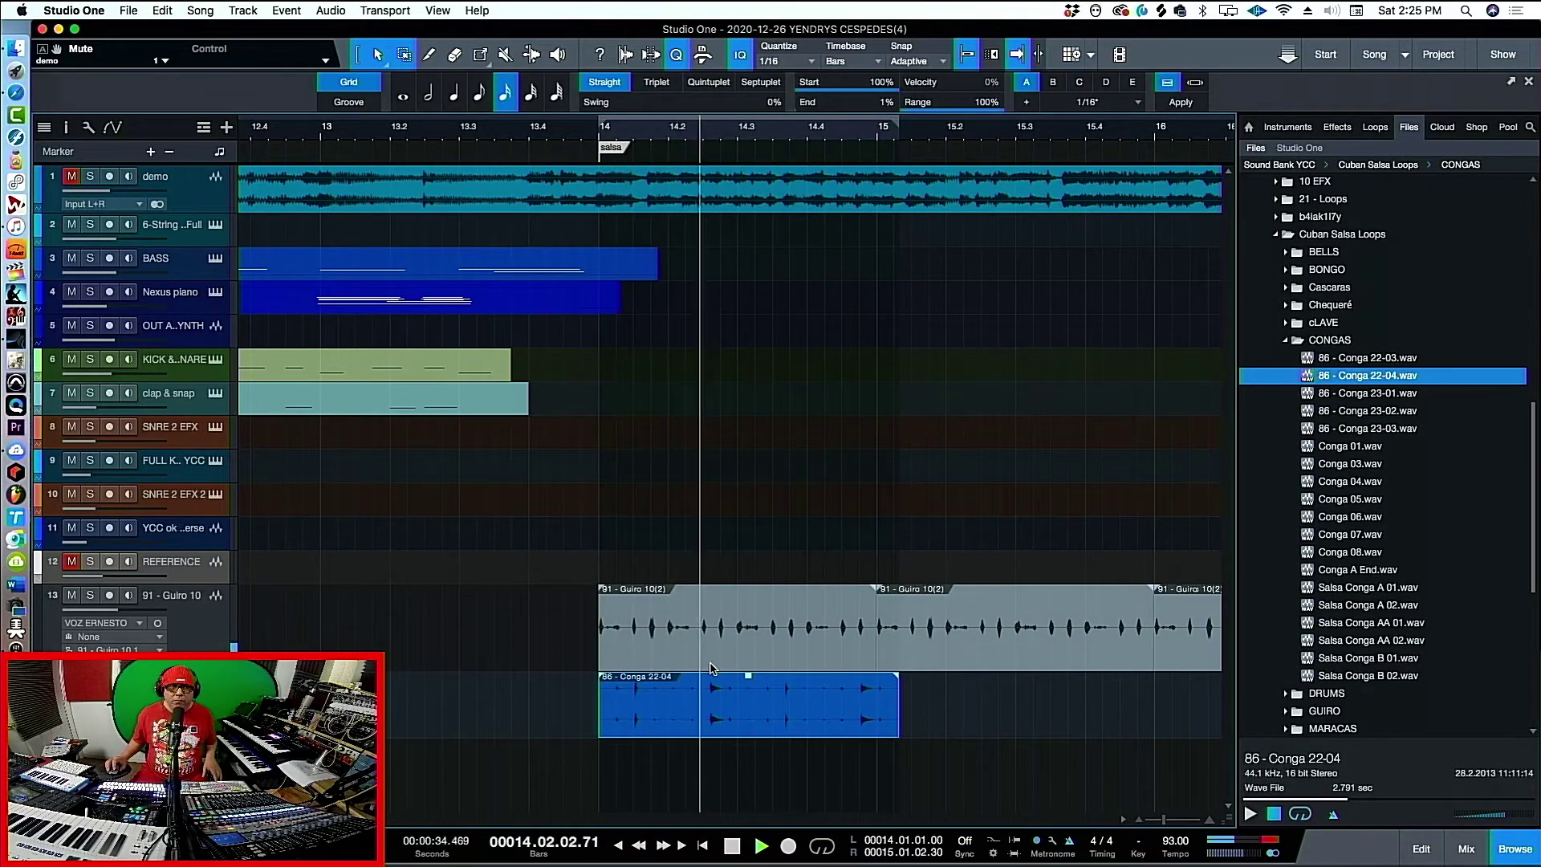
key("space")
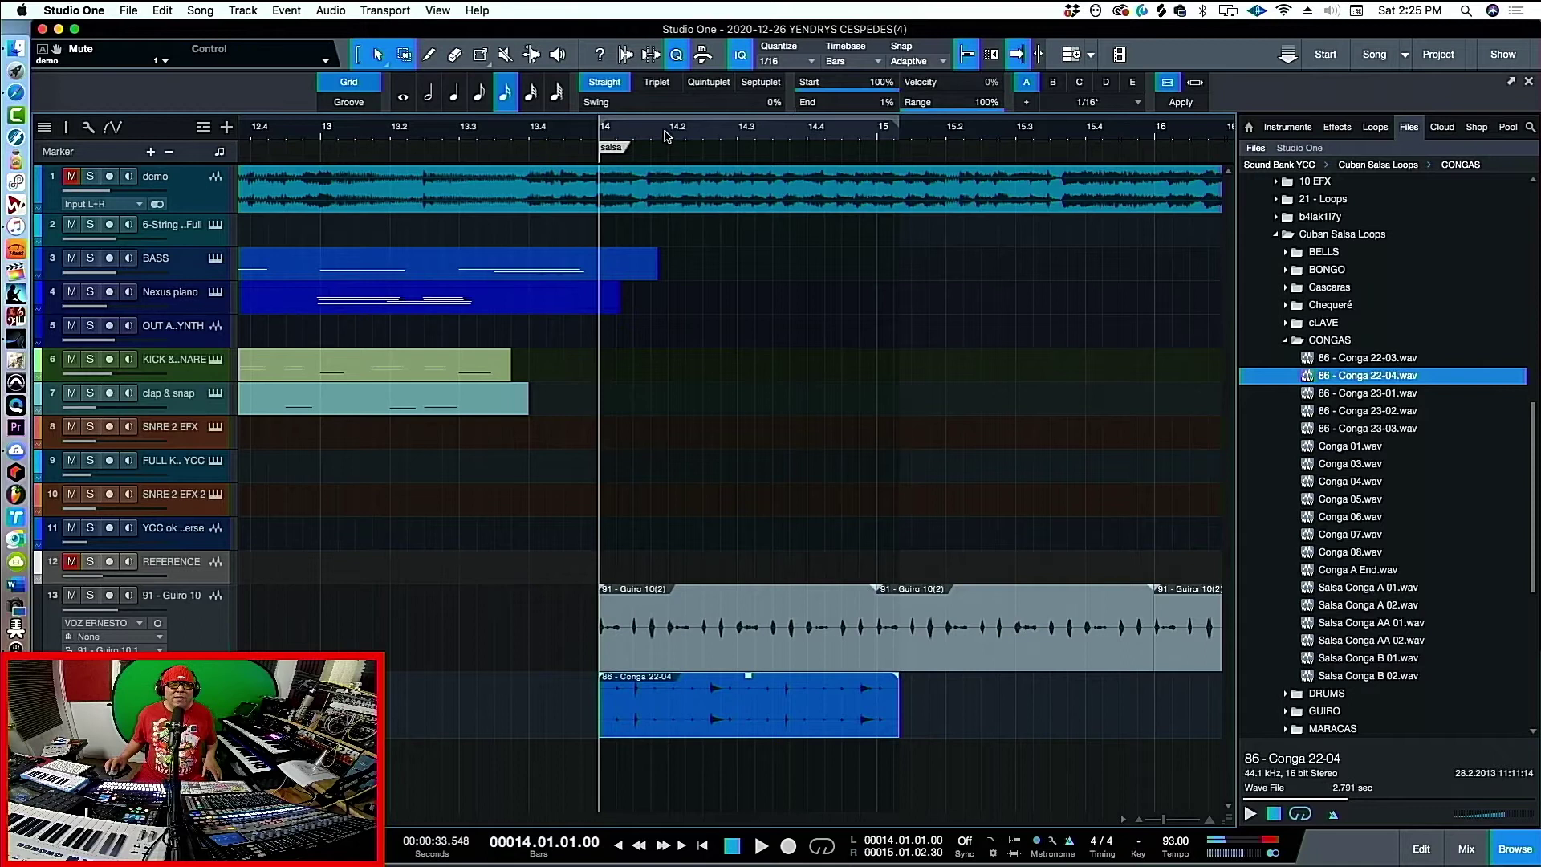
Time-stretch the Conga 22-04 clip to end exactly at bar 15 and play it back with the guiro
scroll(665, 135, "up", 3)
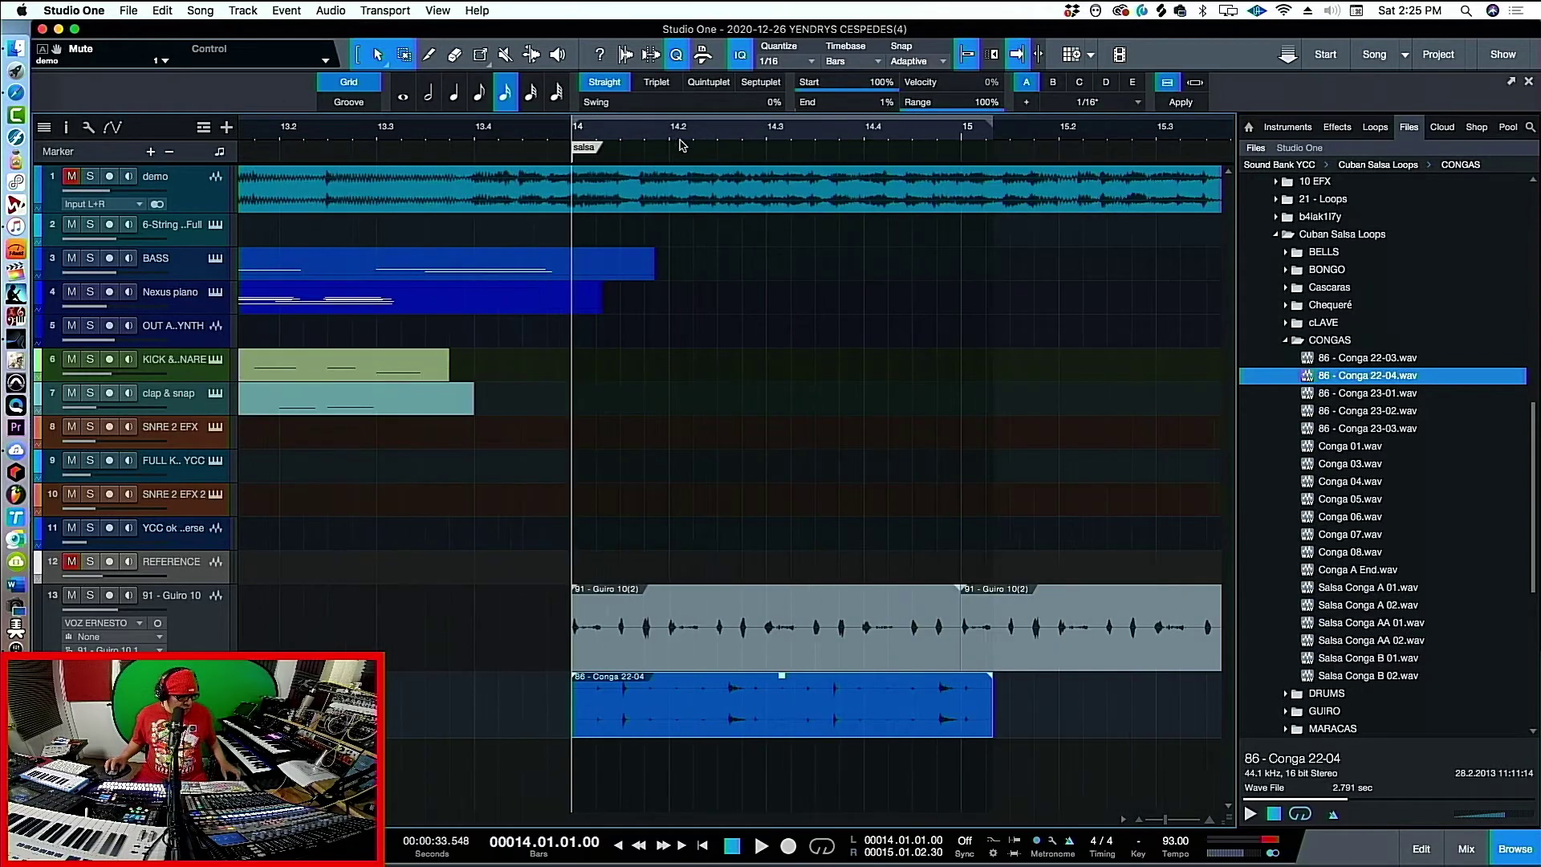
left_click_drag(991, 734, 959, 735)
key("space")
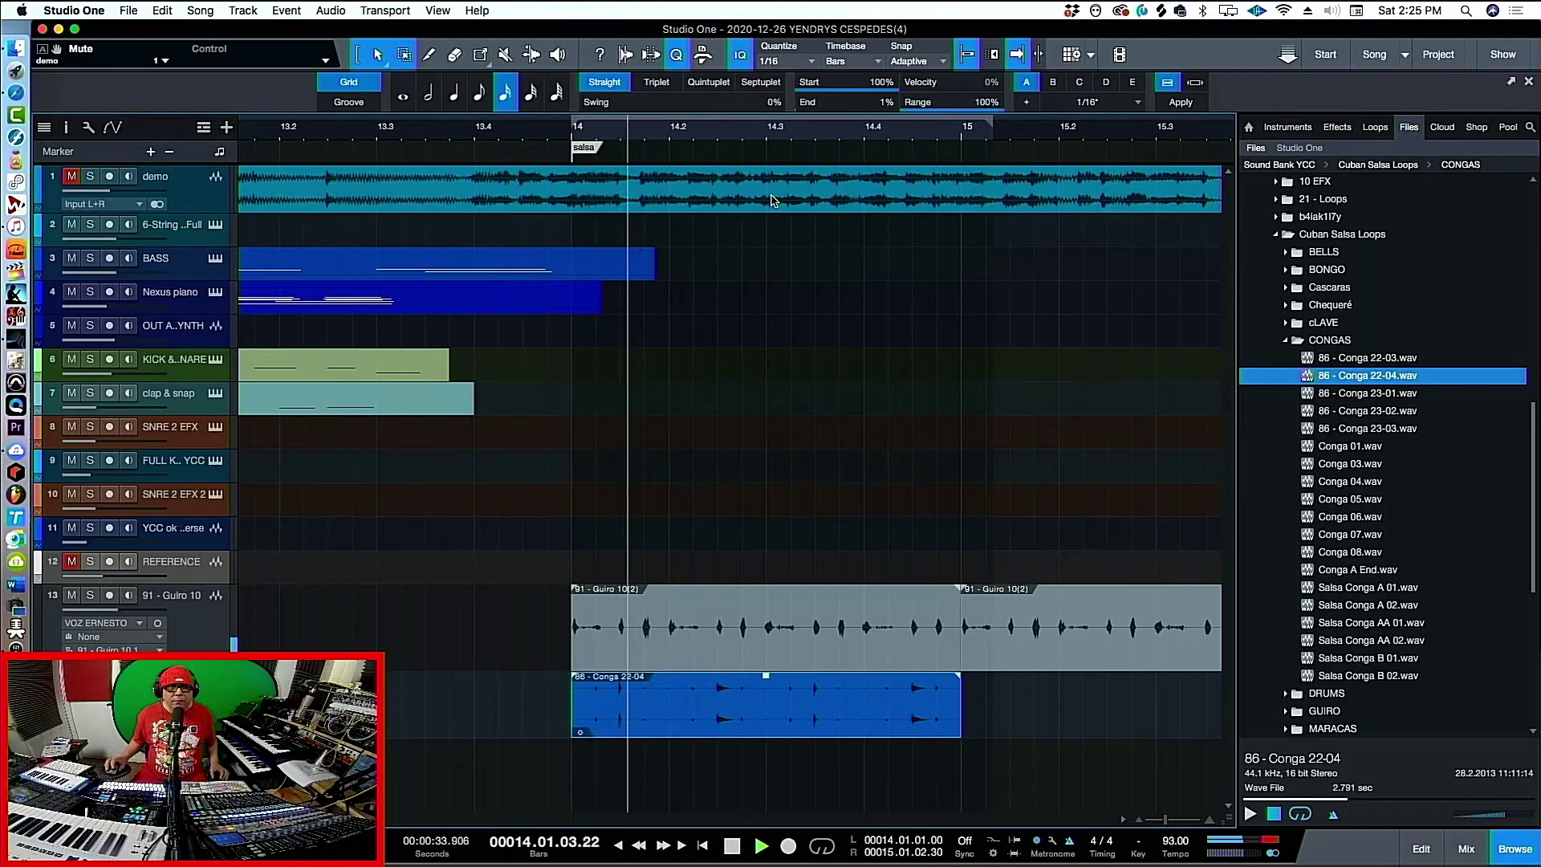
key("space")
key("p")
key("space")
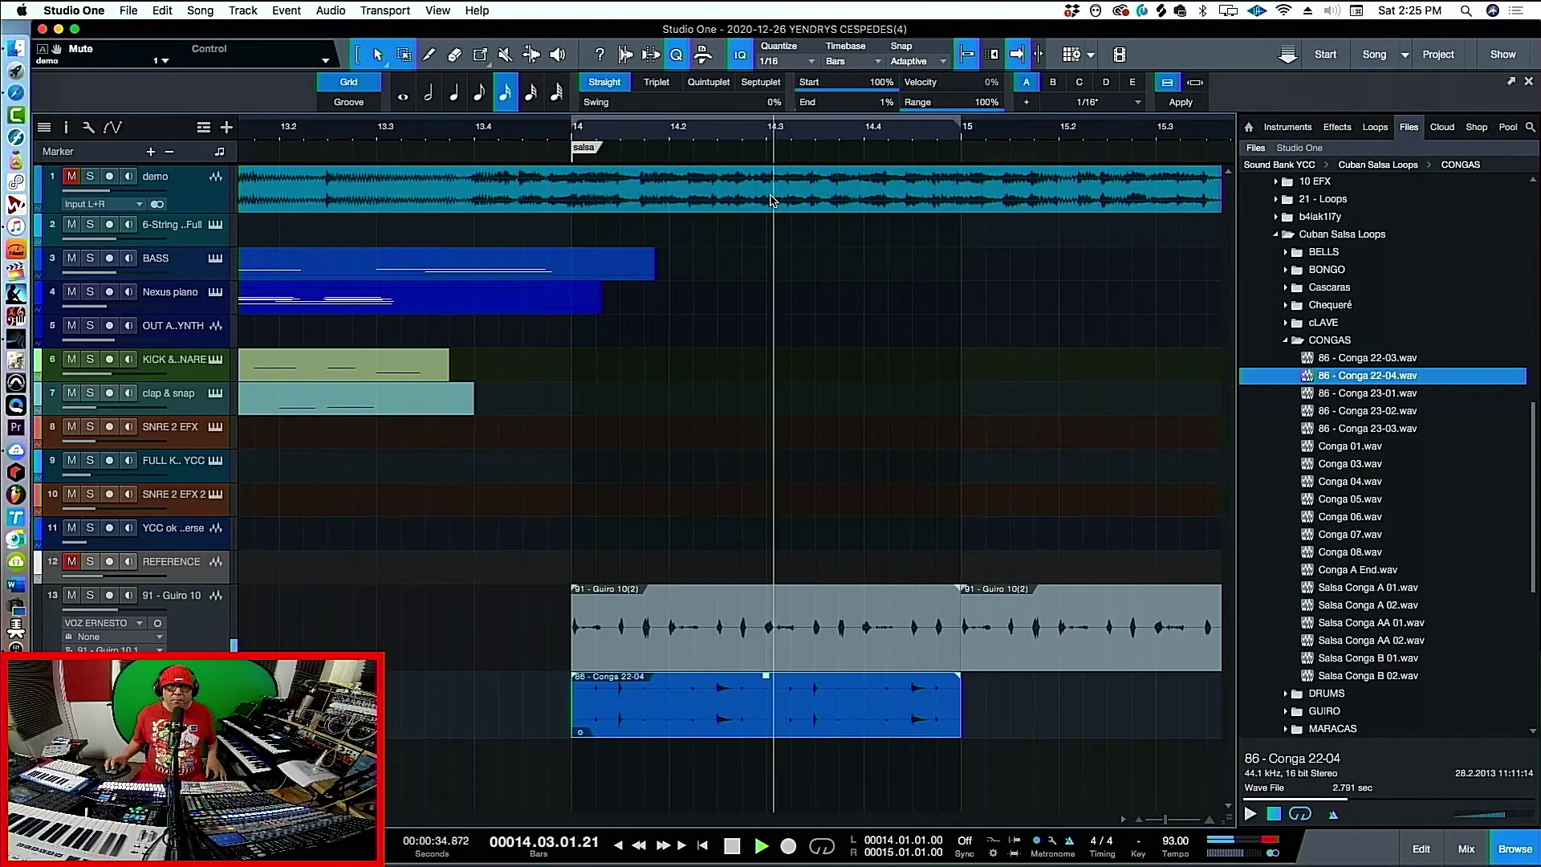
key("space")
Duplicate the one-bar Conga 22-04 clip repeatedly to fill its track from bar 14 to bar 22
scroll(615, 128, "down", 8)
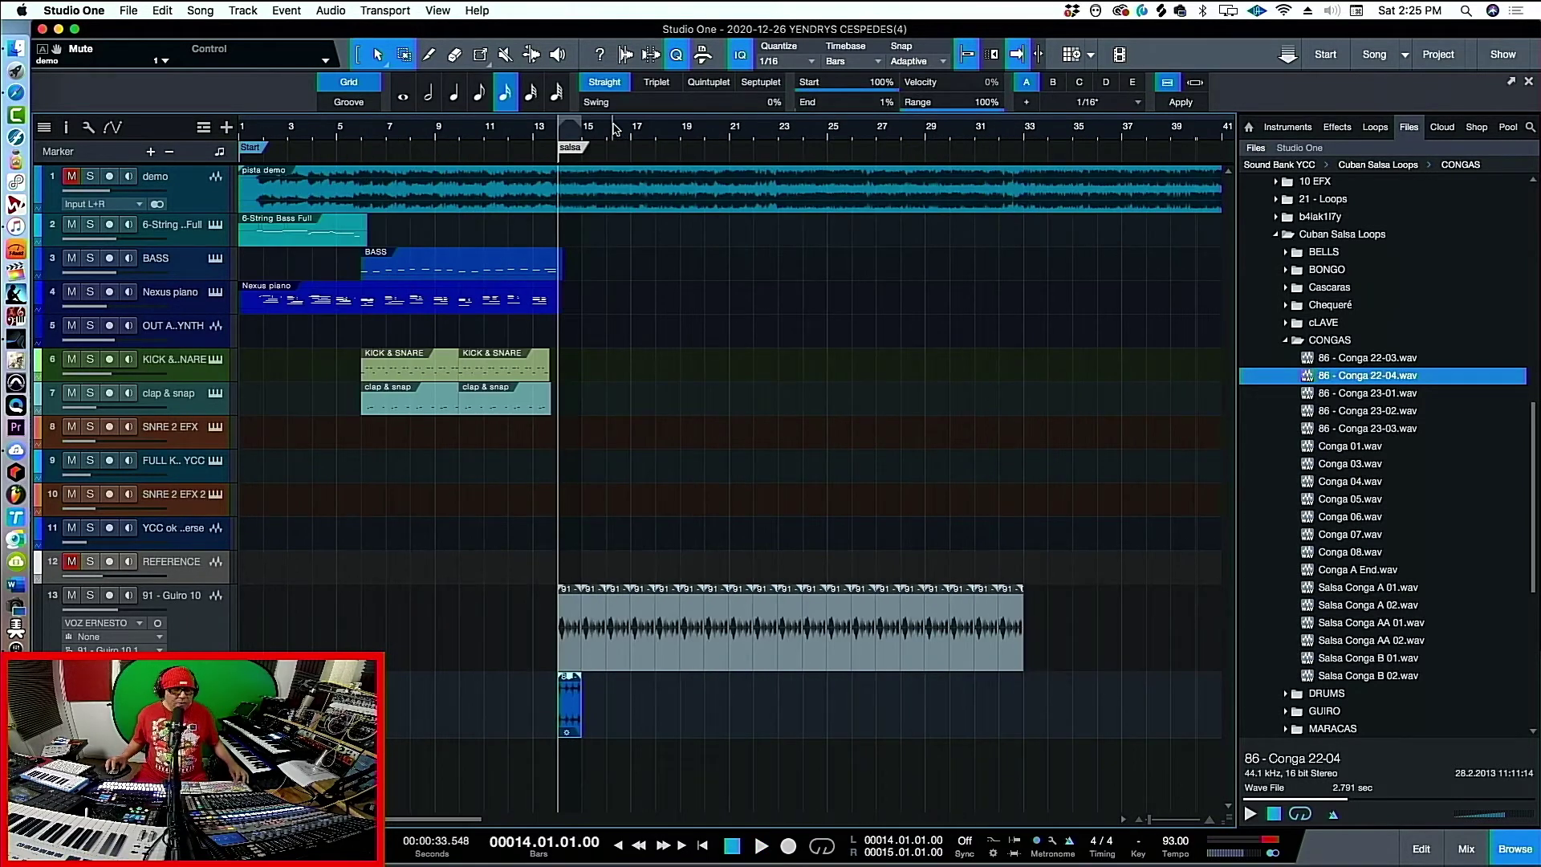
key("d")
key("d")
key("d")
key("d")
key("d")
key("d")
key("d")
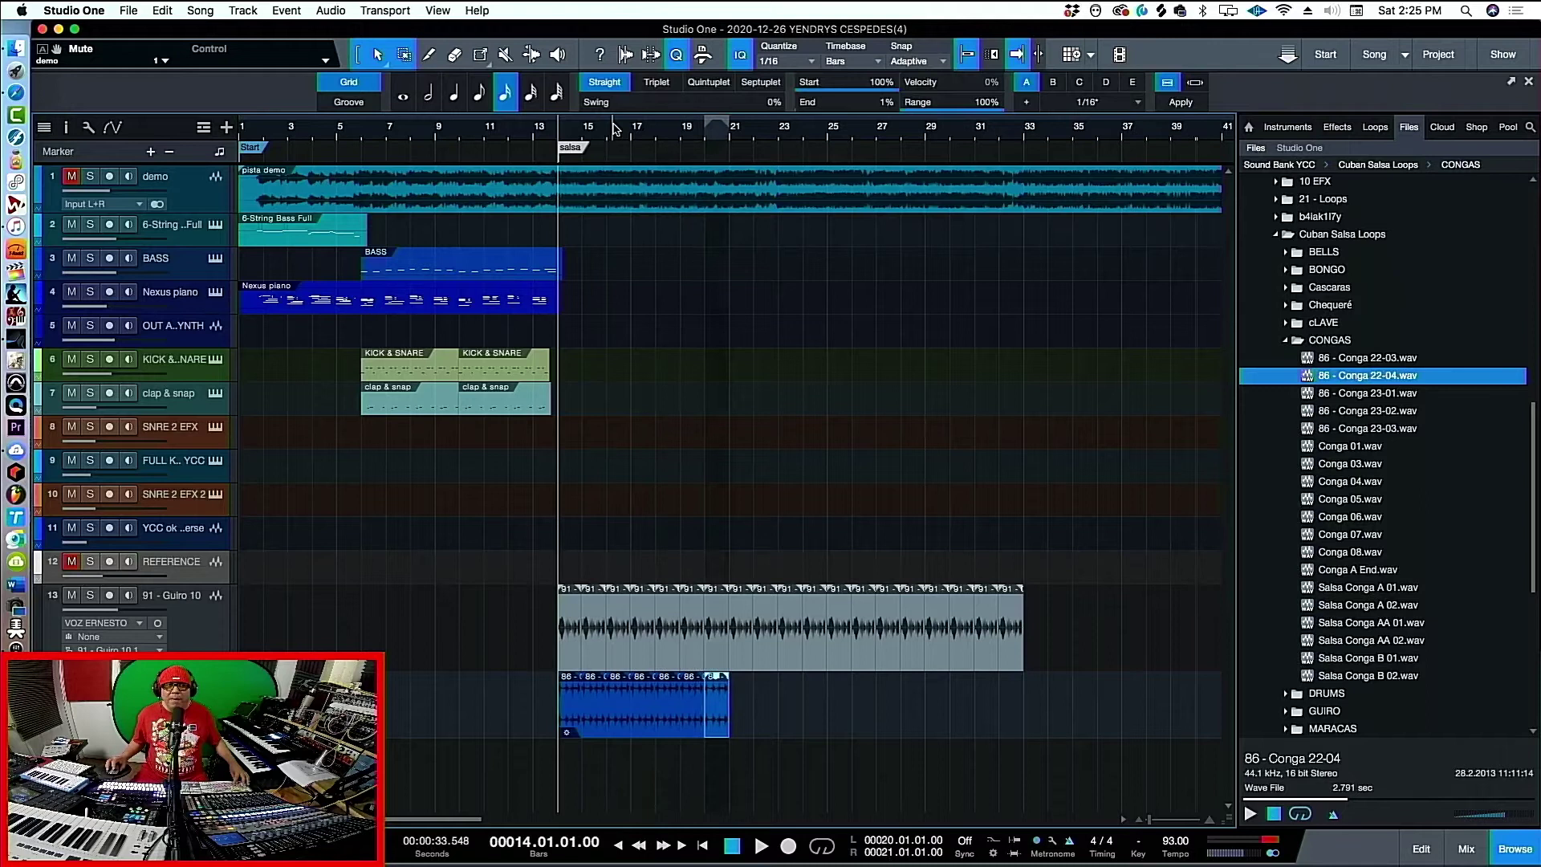
left_click(703, 128)
left_click(724, 128)
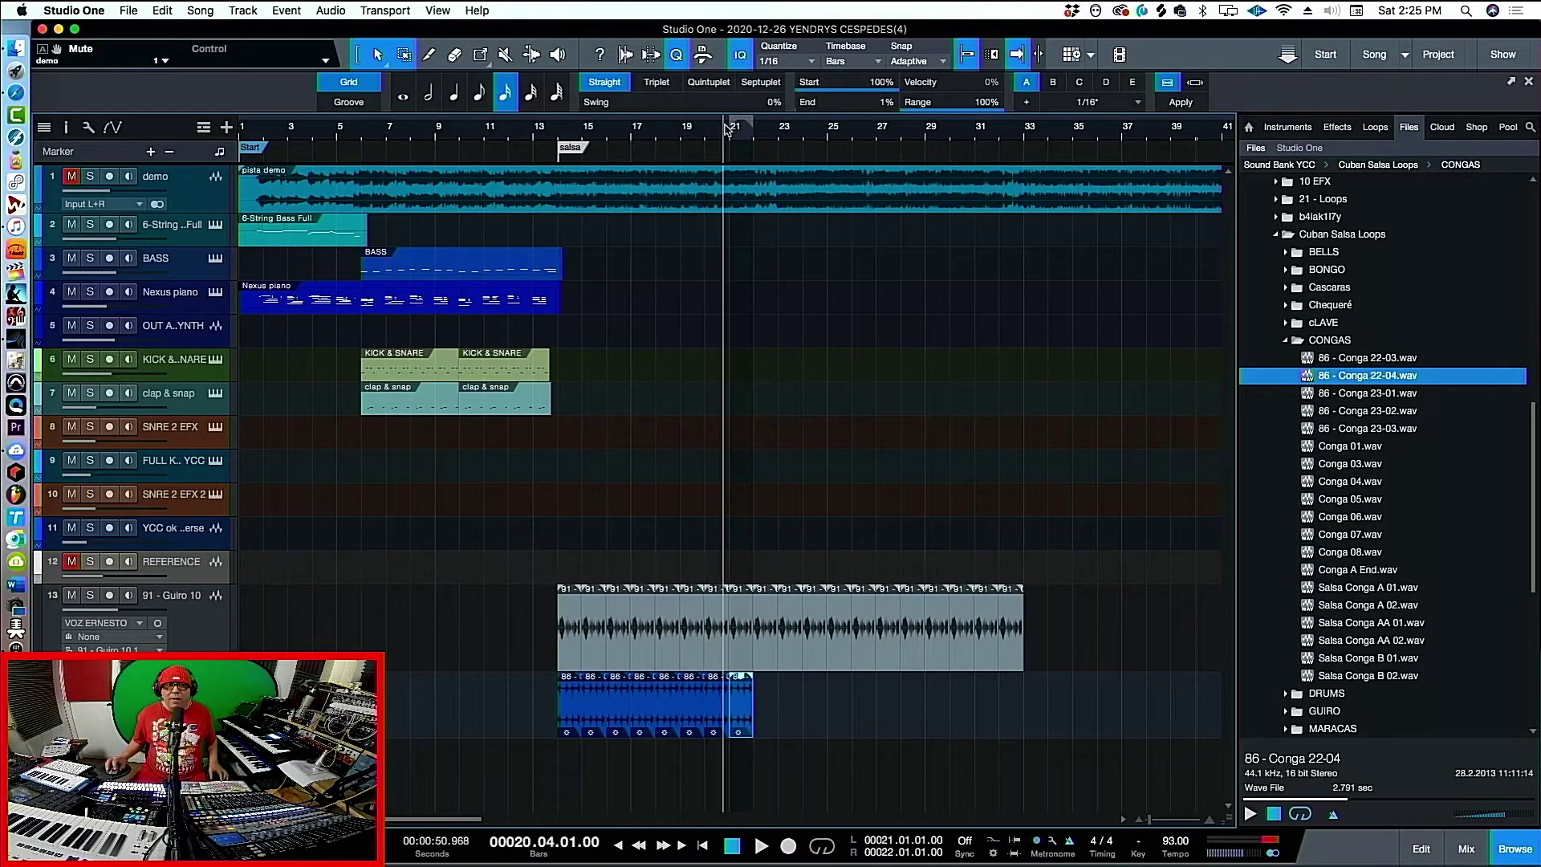
Solo the demo track to check the section around bar 22, set the playback cursor there, and mute the demo again
left_click(90, 176)
scroll(754, 129, "up", 4)
left_click(754, 130)
left_click(90, 176)
left_click(71, 176)
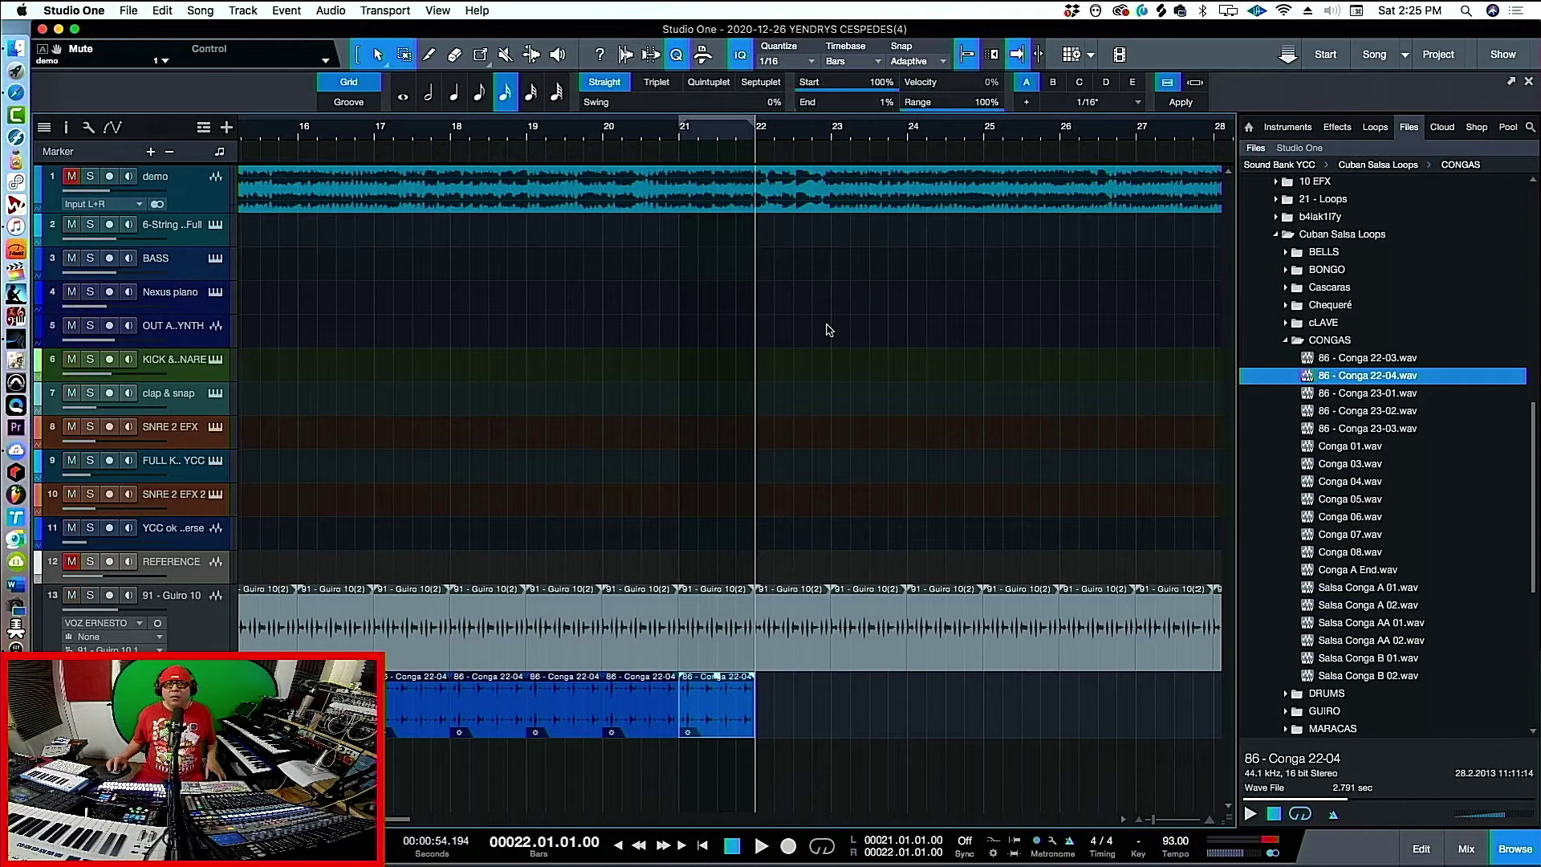
Audition the Conga 23-01, 23-02, 23-03 and 22-03 loops to choose a variation for bar 22
left_click(1391, 393)
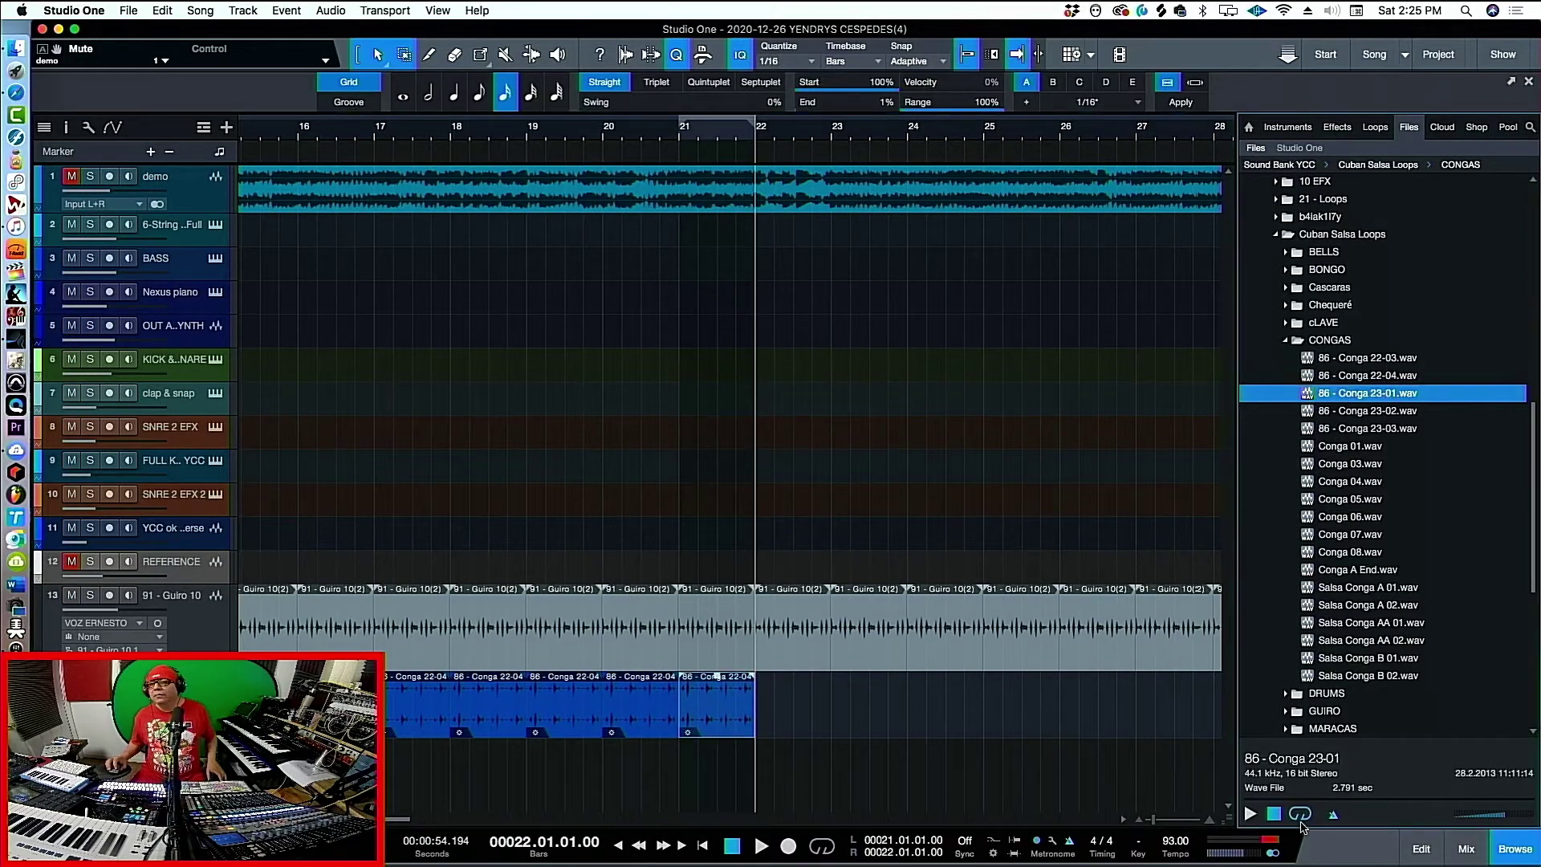
left_click(1249, 812)
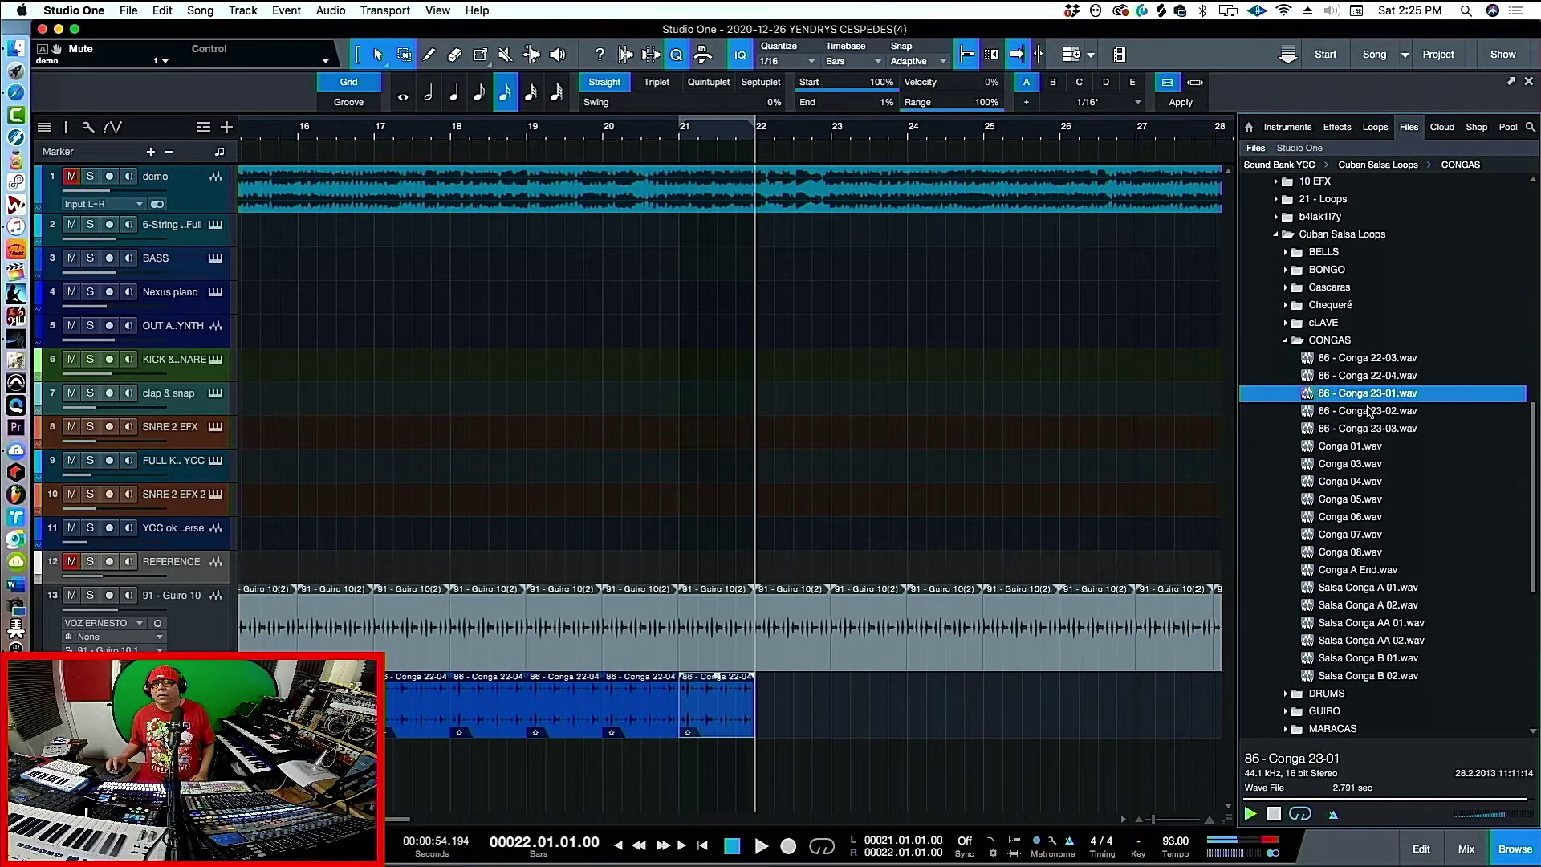
left_click(1369, 411)
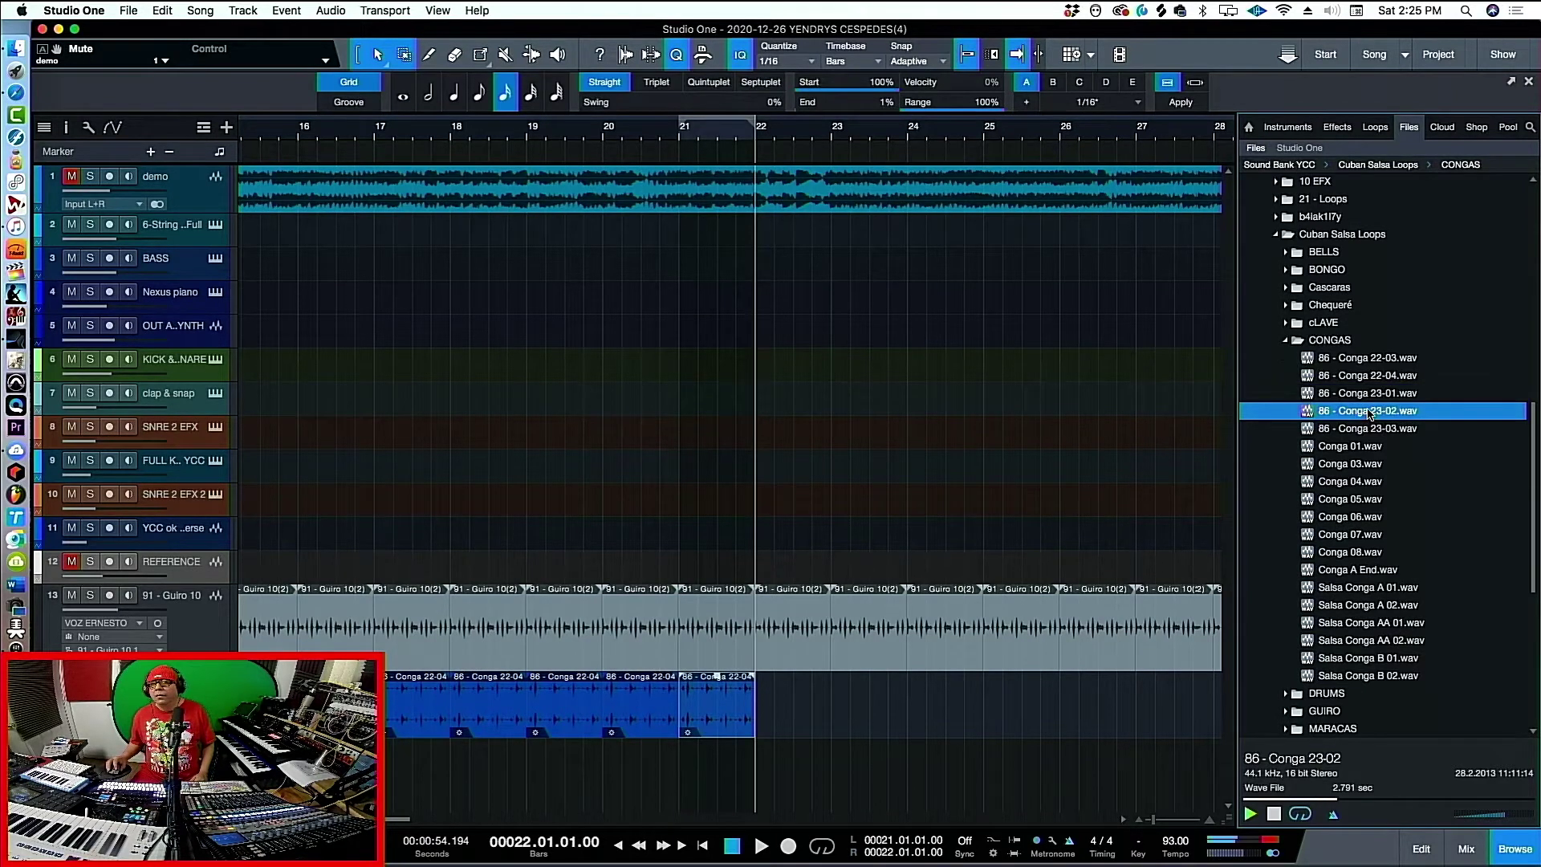
left_click(1367, 430)
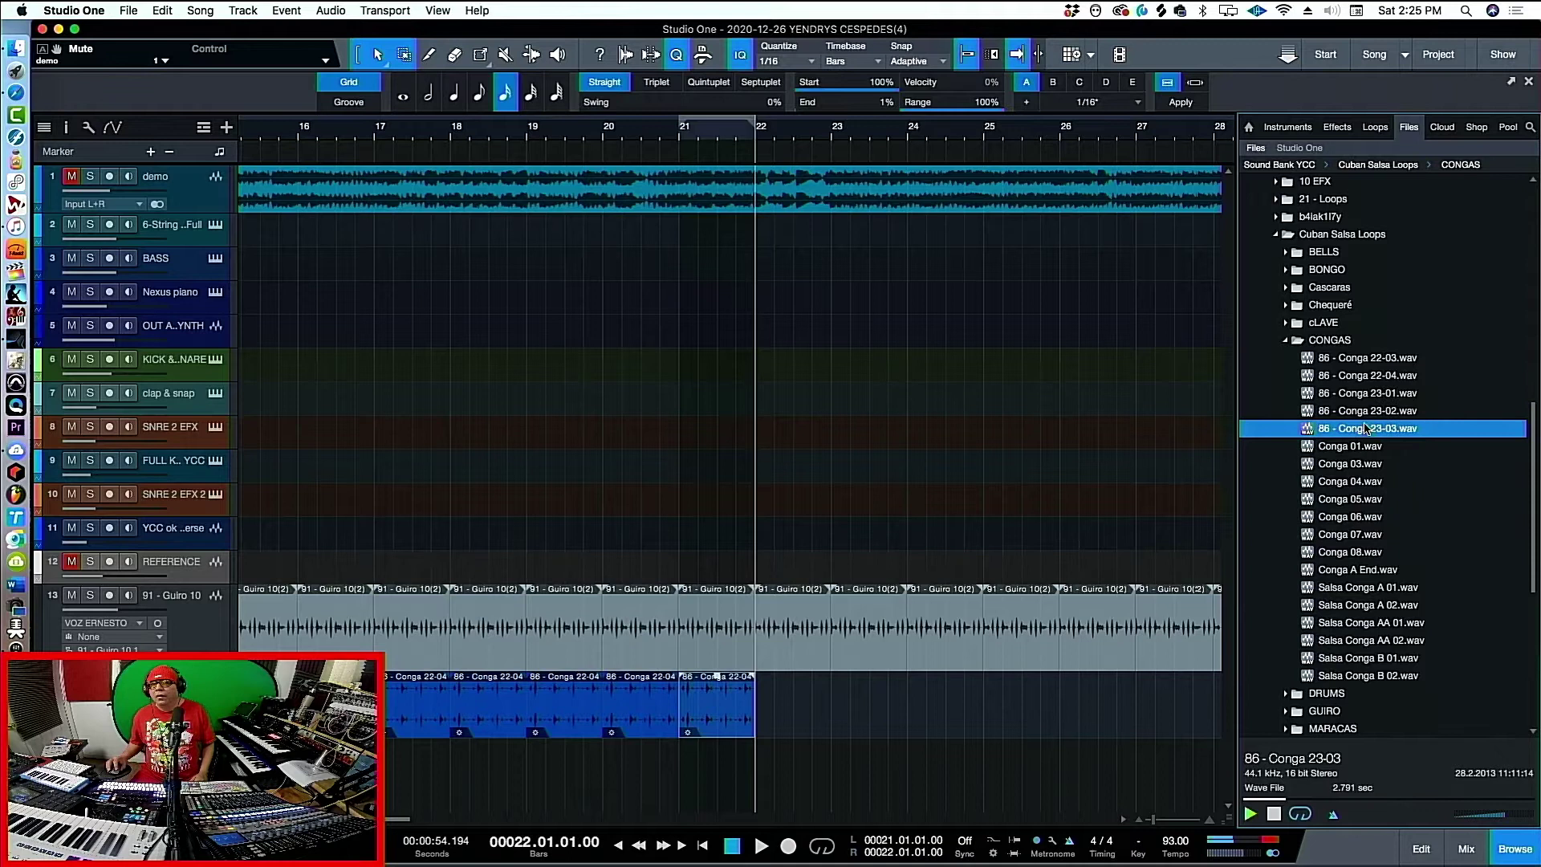
left_click(1376, 360)
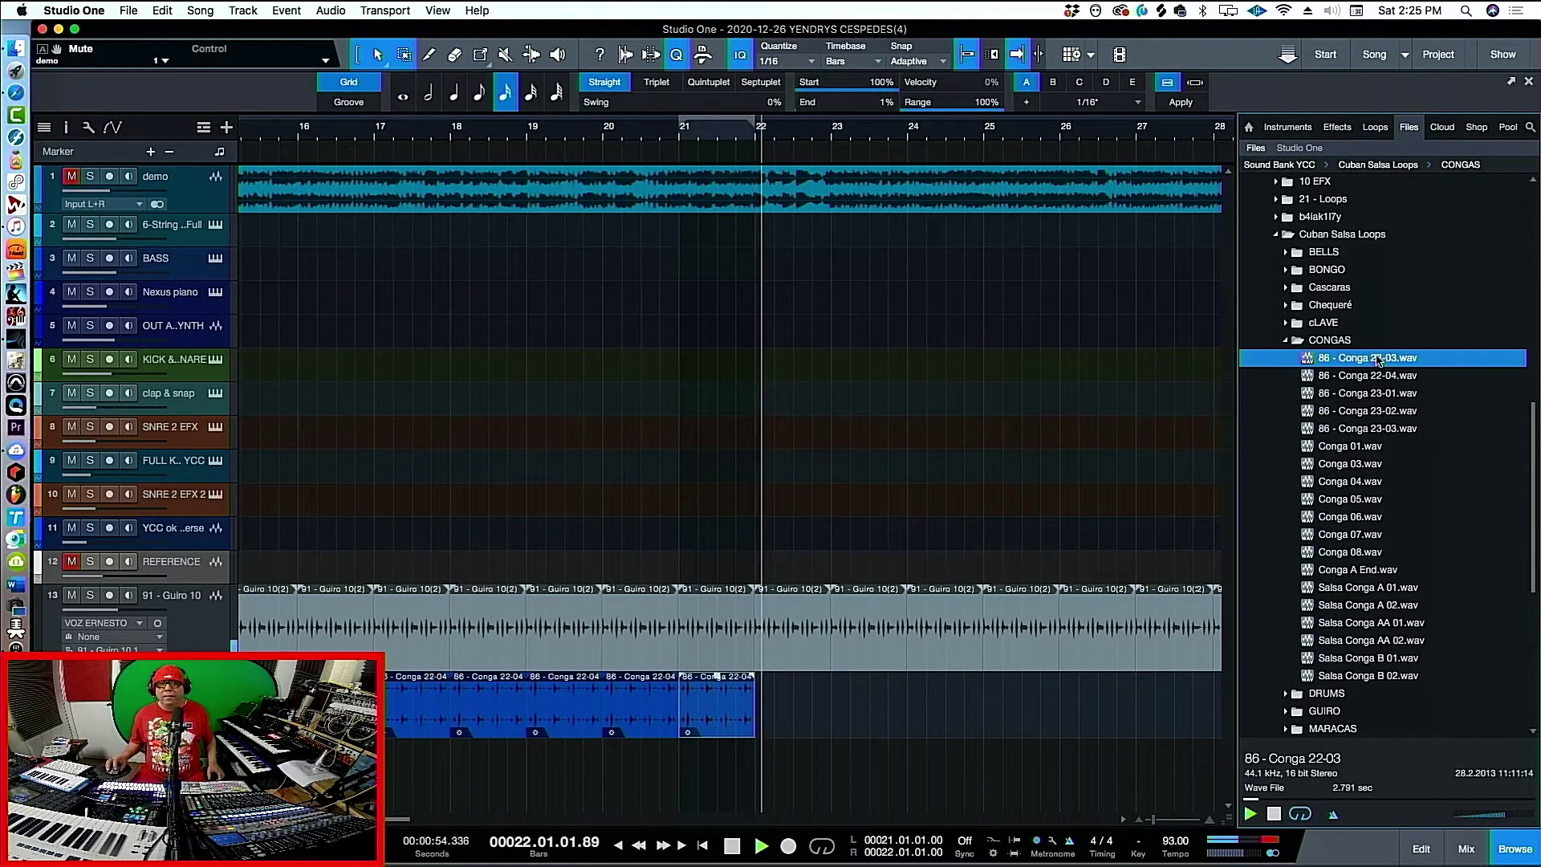
Add 86 - Conga 22-03.wav at bar 22 on a new track below the first conga track and enlarge all track heights
left_click_drag(1377, 363, 789, 750)
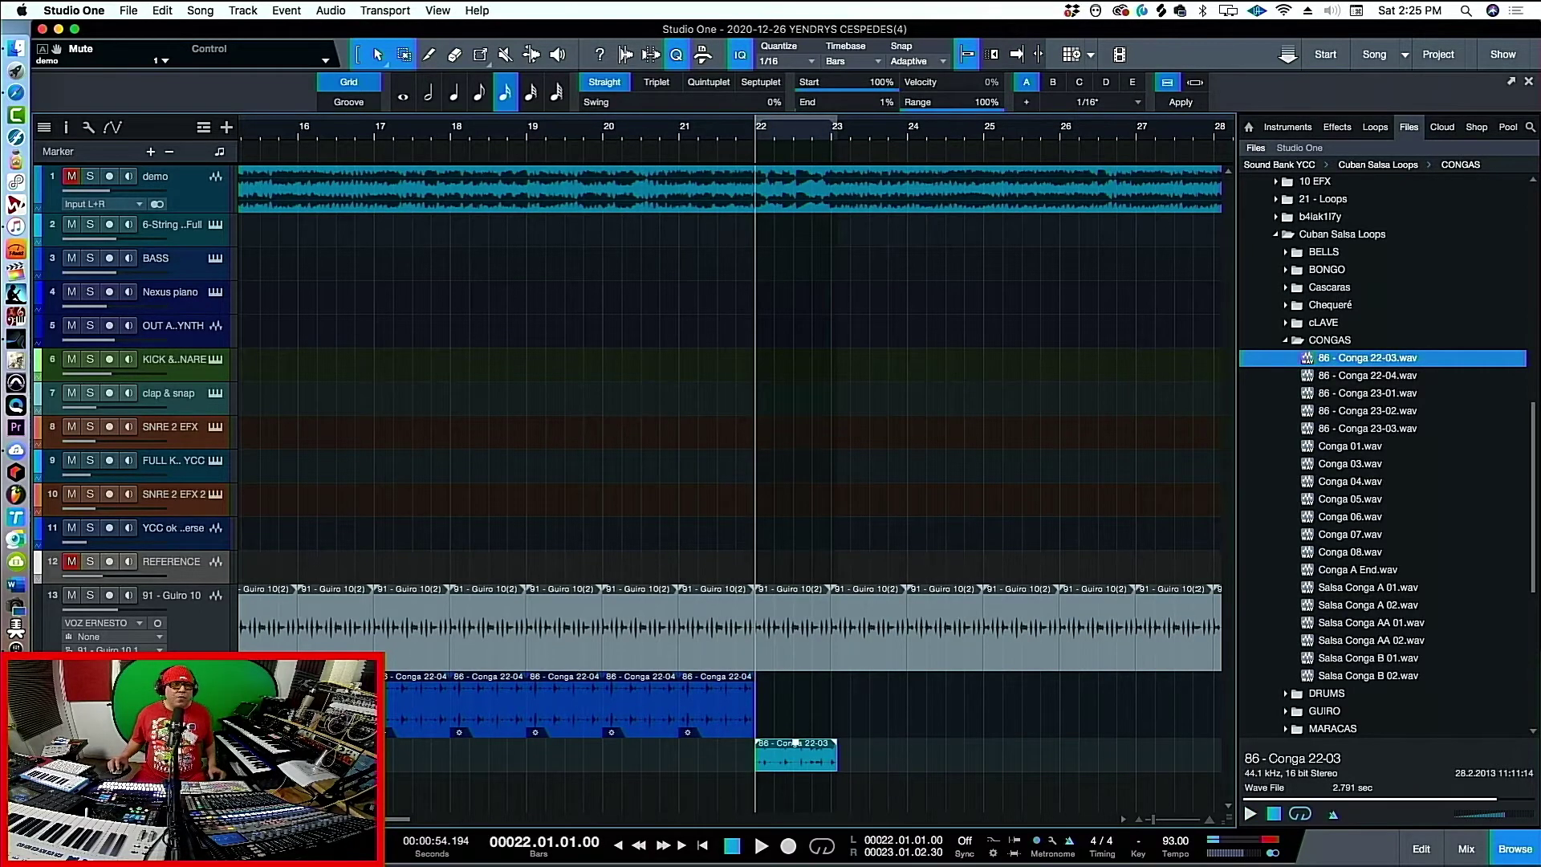
key("shift+e")
key("shift+e")
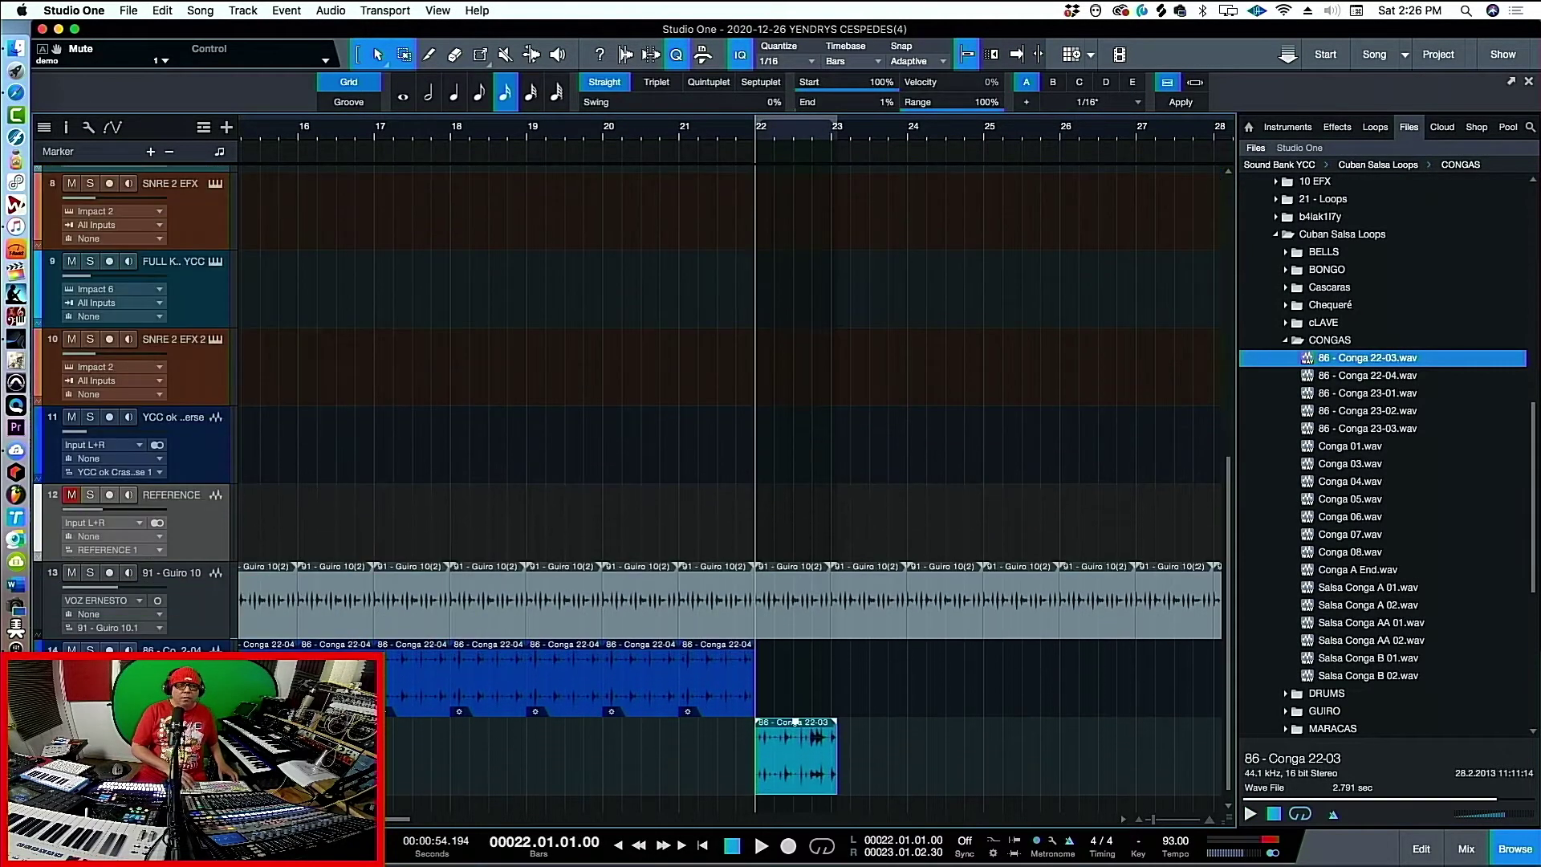
Time-stretch the Conga 22-03 clip to end exactly at bar 23 and play it back
scroll(94, 536, "down", 1)
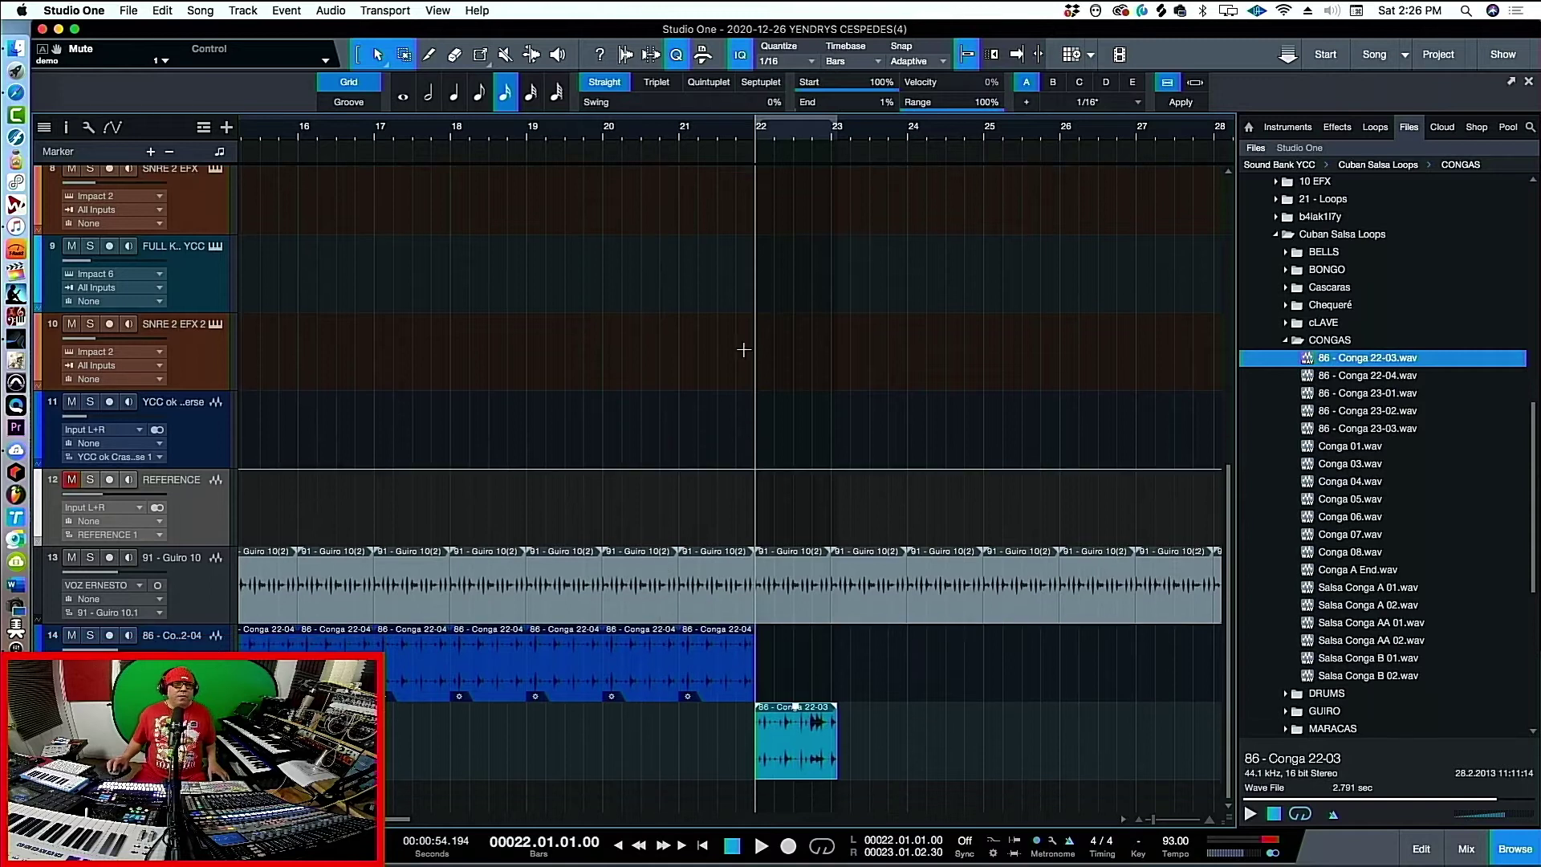
scroll(792, 134, "up", 2)
scroll(792, 134, "up", 4)
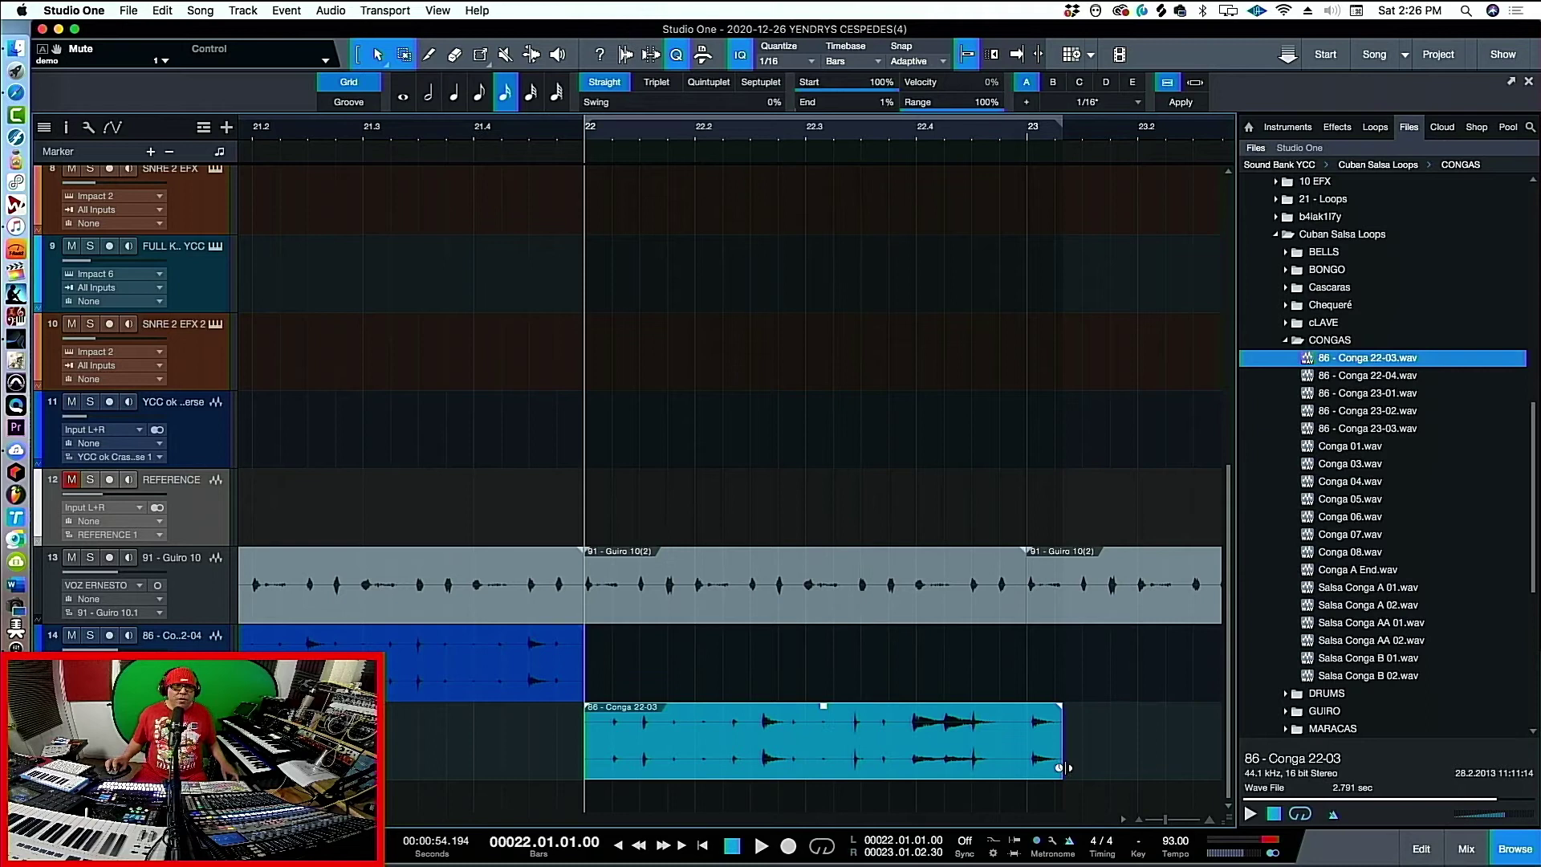
left_click_drag(1061, 772, 1026, 772)
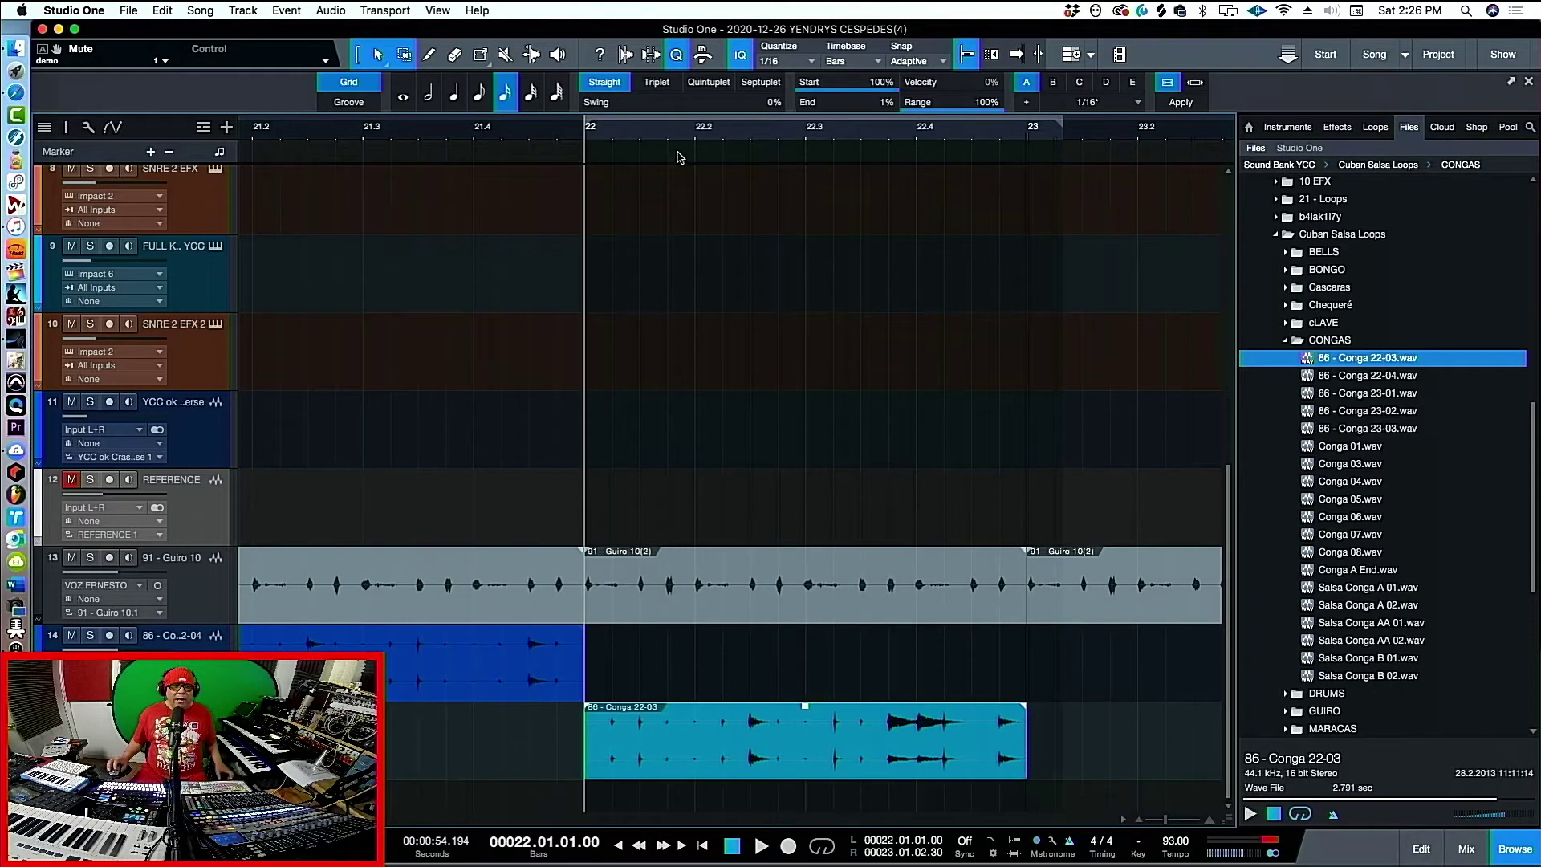
key("space")
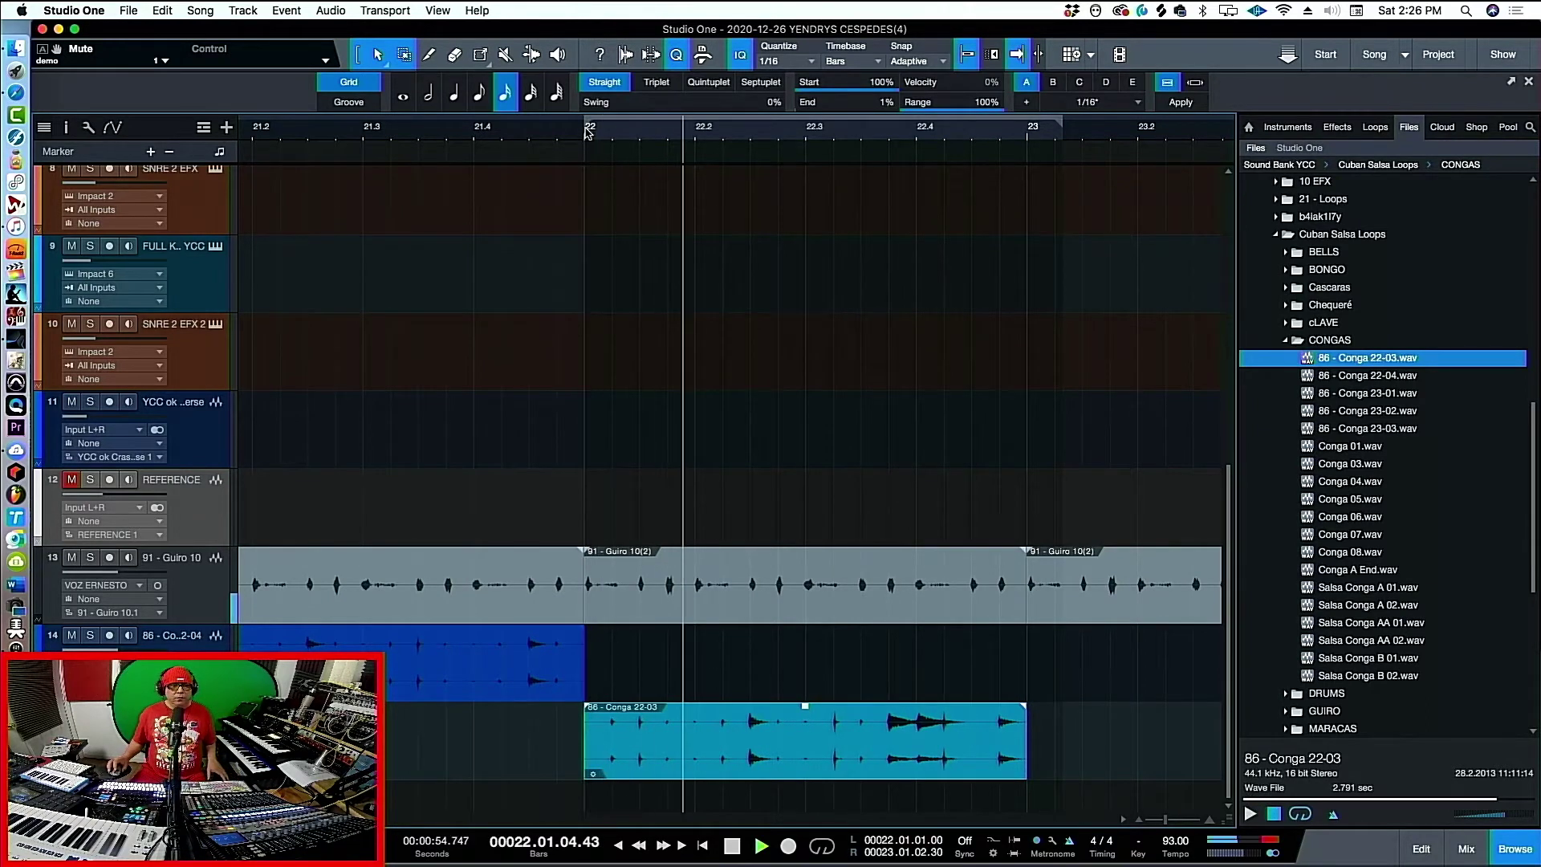
key("space")
Move the Conga 22-03 clip up onto the first conga track at bar 22 and play that bar
left_click_drag(642, 769, 640, 686)
key("space")
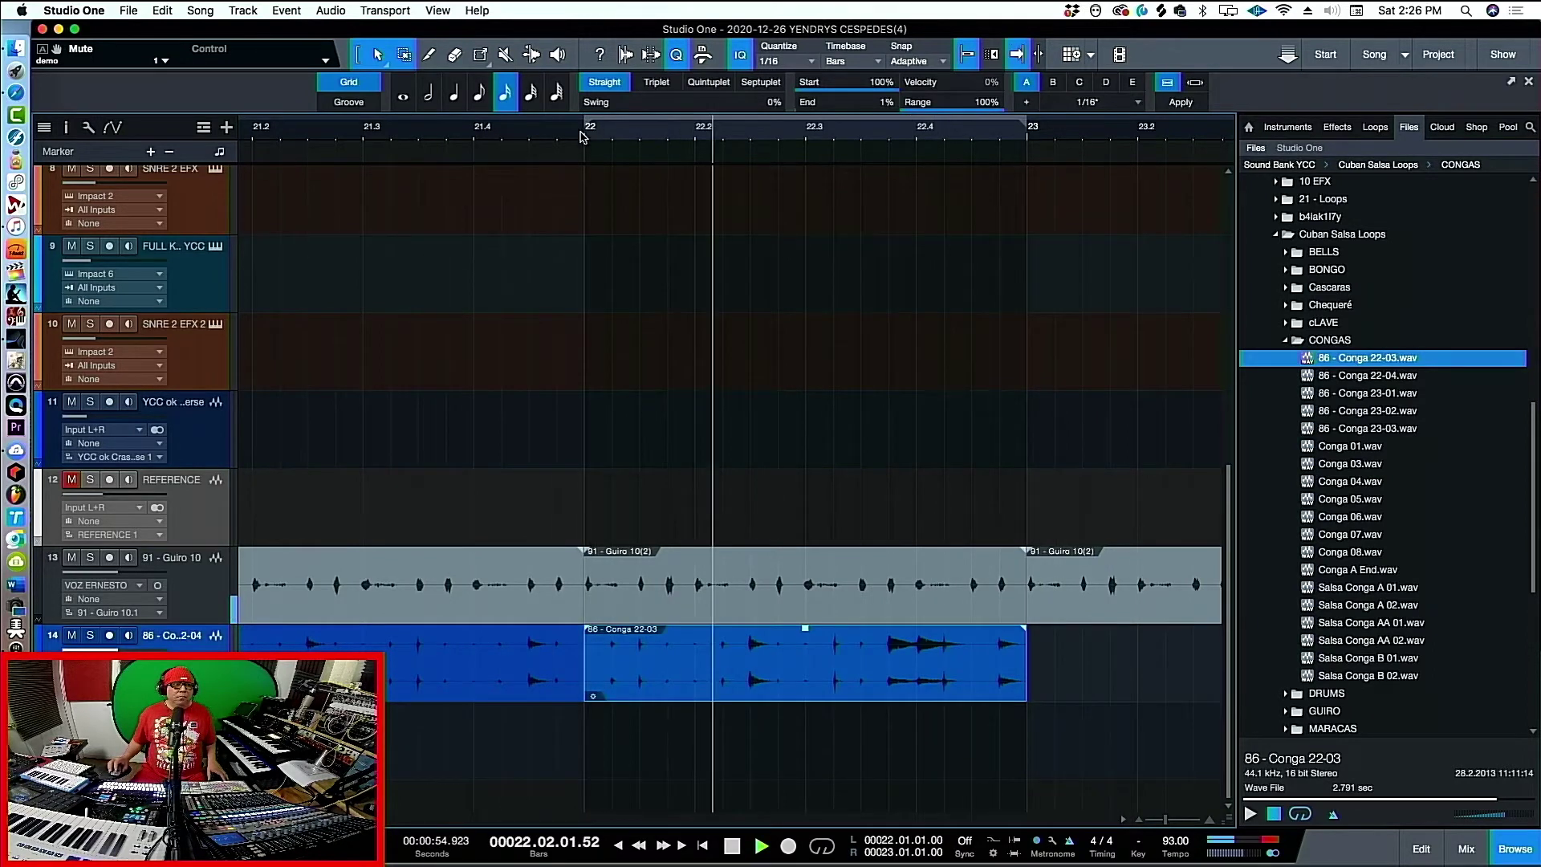
scroll(582, 136, "down", 2)
scroll(580, 137, "down", 3)
scroll(580, 136, "down", 2)
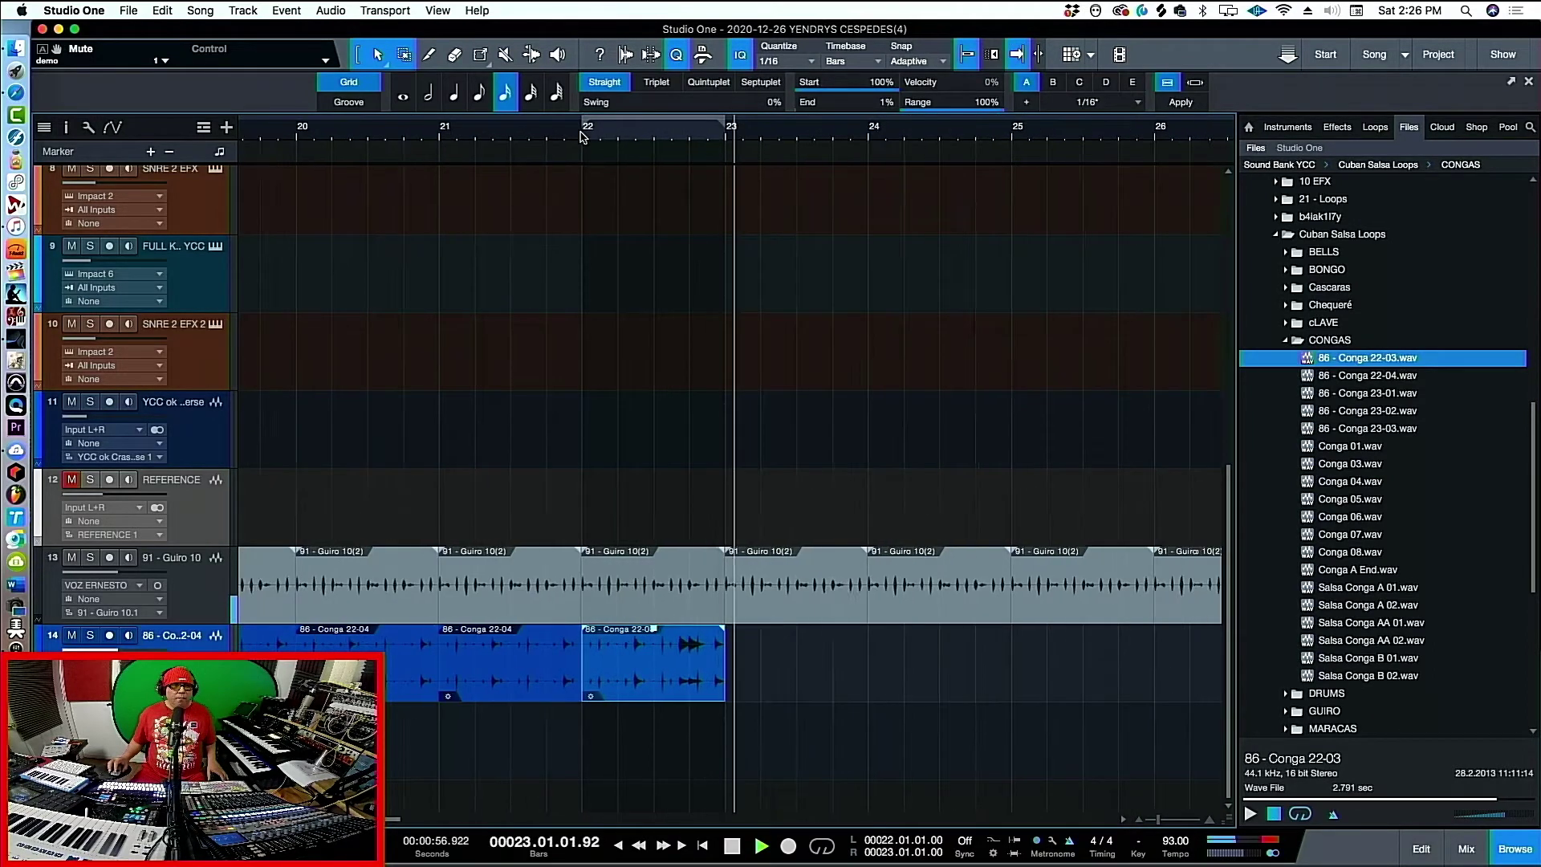
key("space")
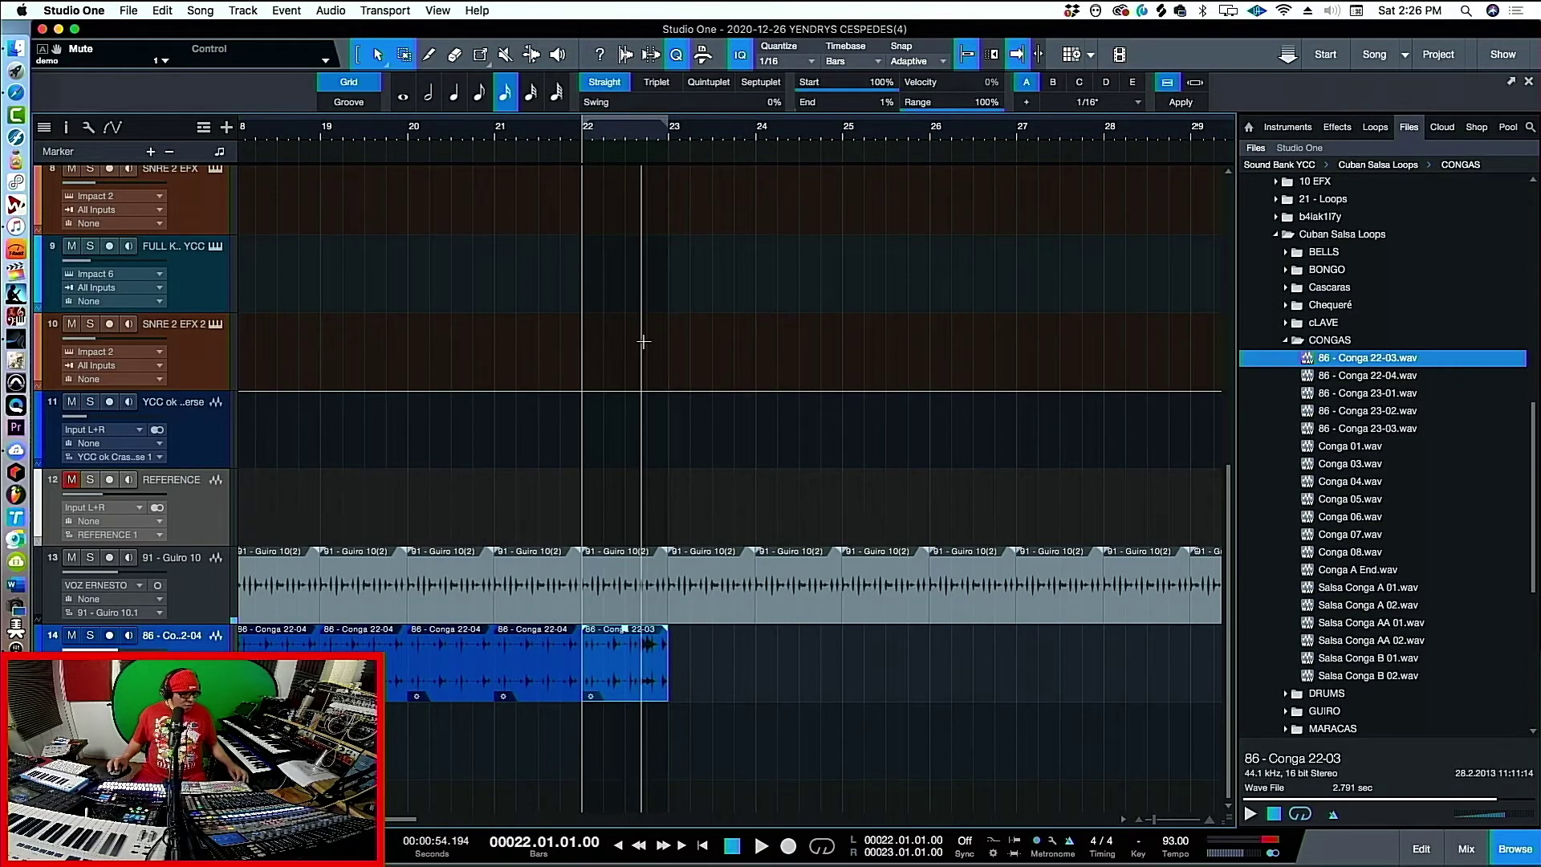
Duplicate the one-bar Conga 22-03 clip repeatedly up to bar 29 while playing the section
key("d")
key("space")
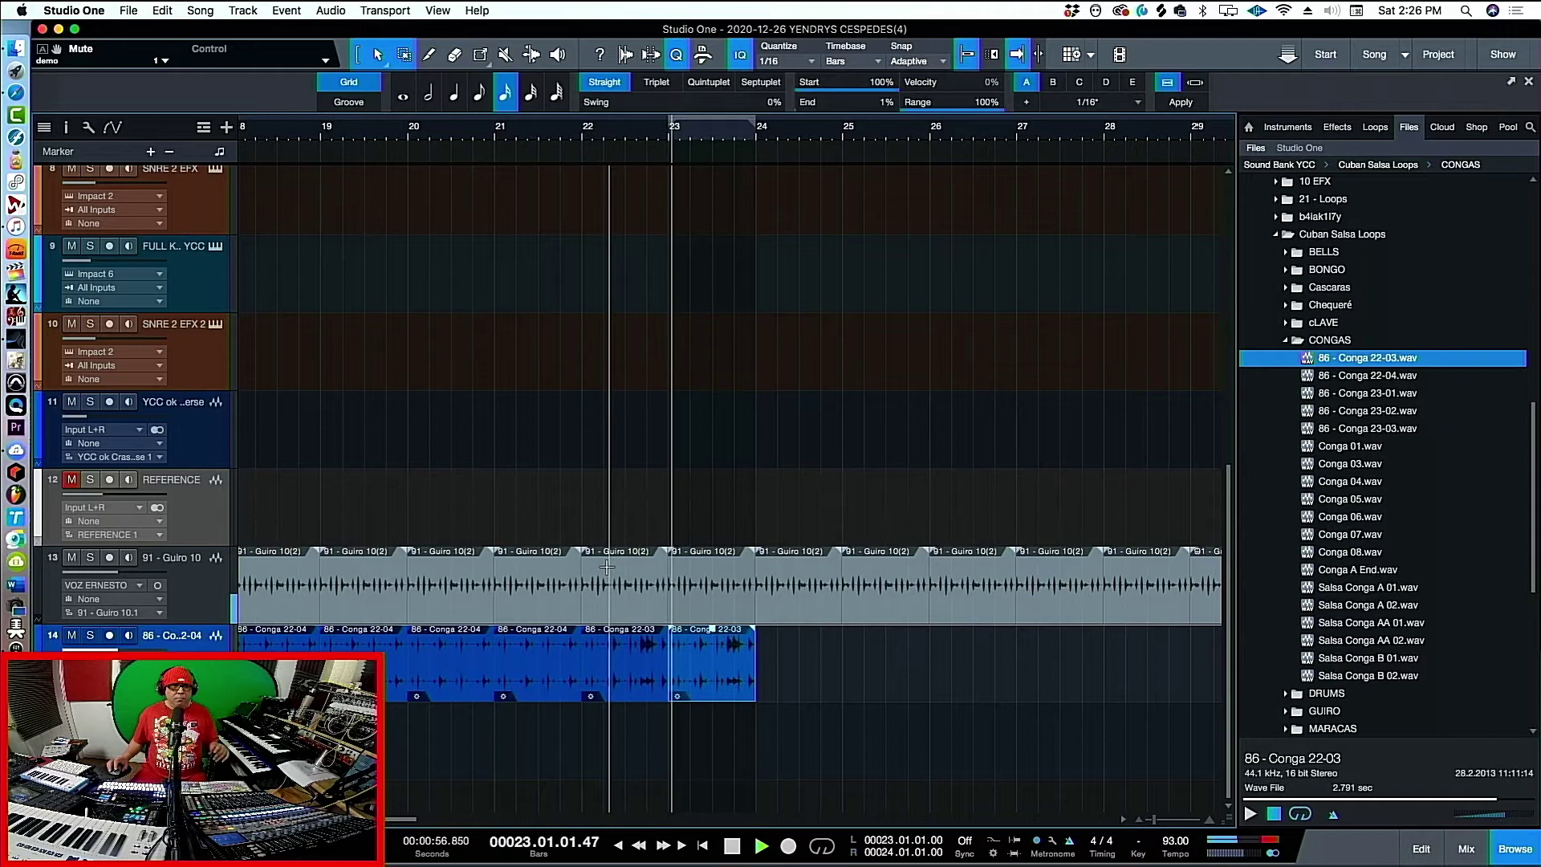
key("d")
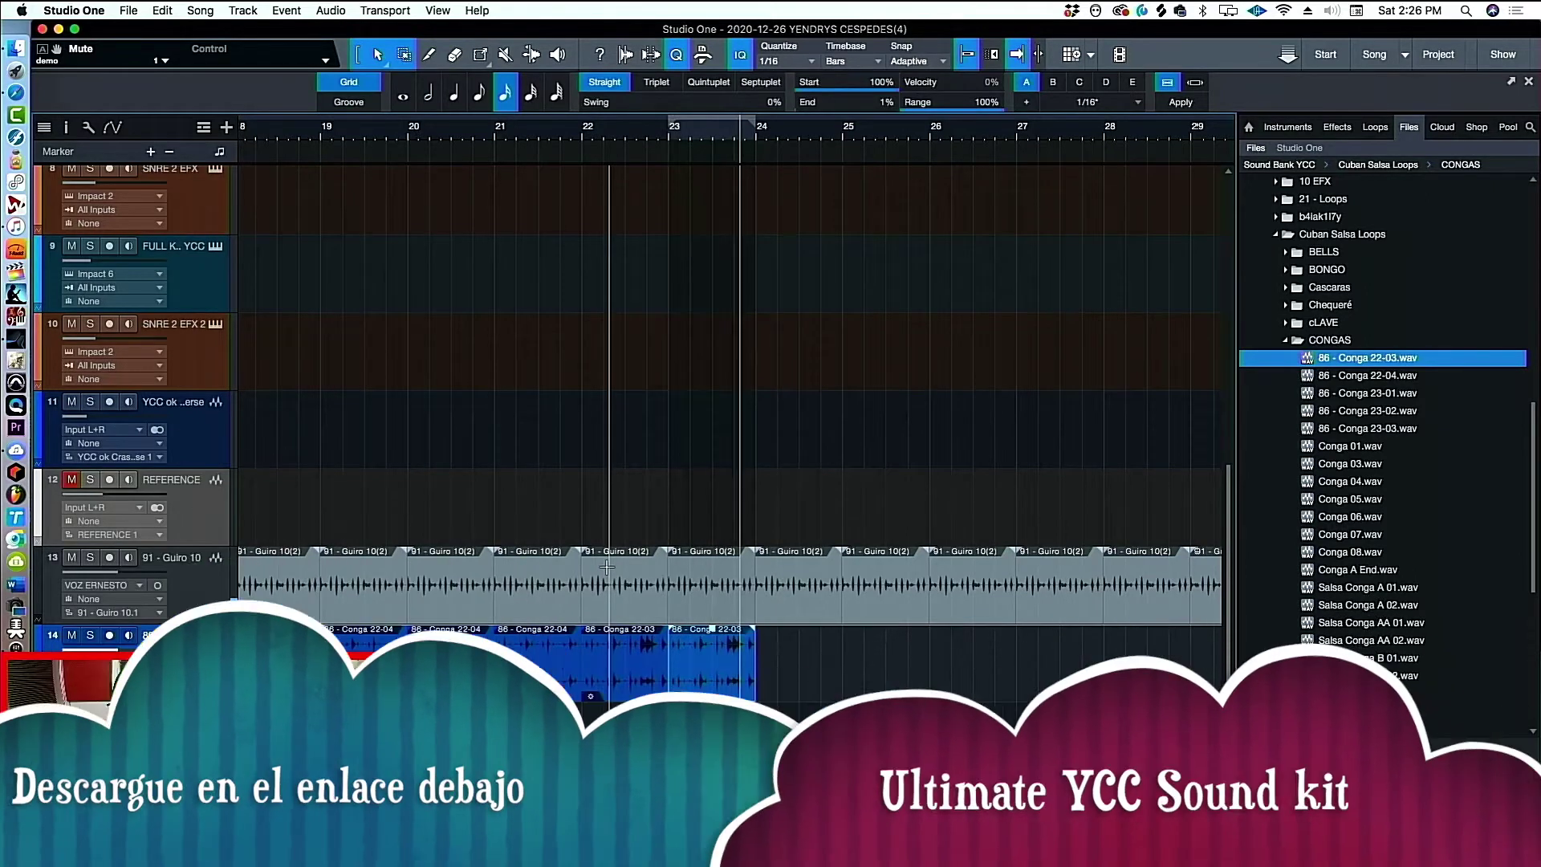
key("d")
key("d")
key("d")
key("d")
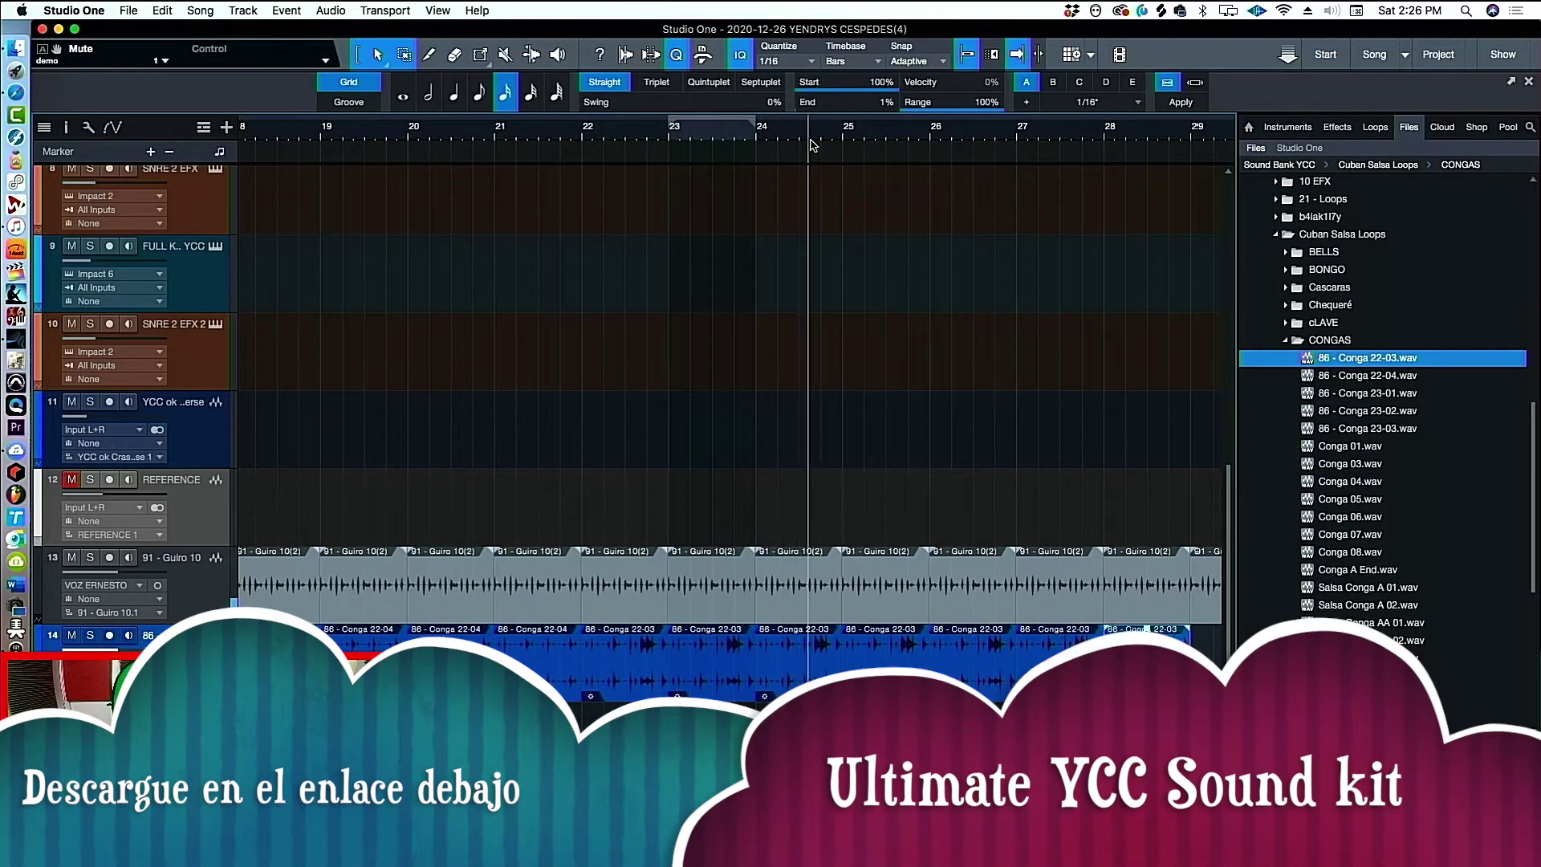
Duplicate the Conga 22-03 clip until it reaches bar 33 like the guiro track, and return the playback position to bar 14
key("w")
key("w")
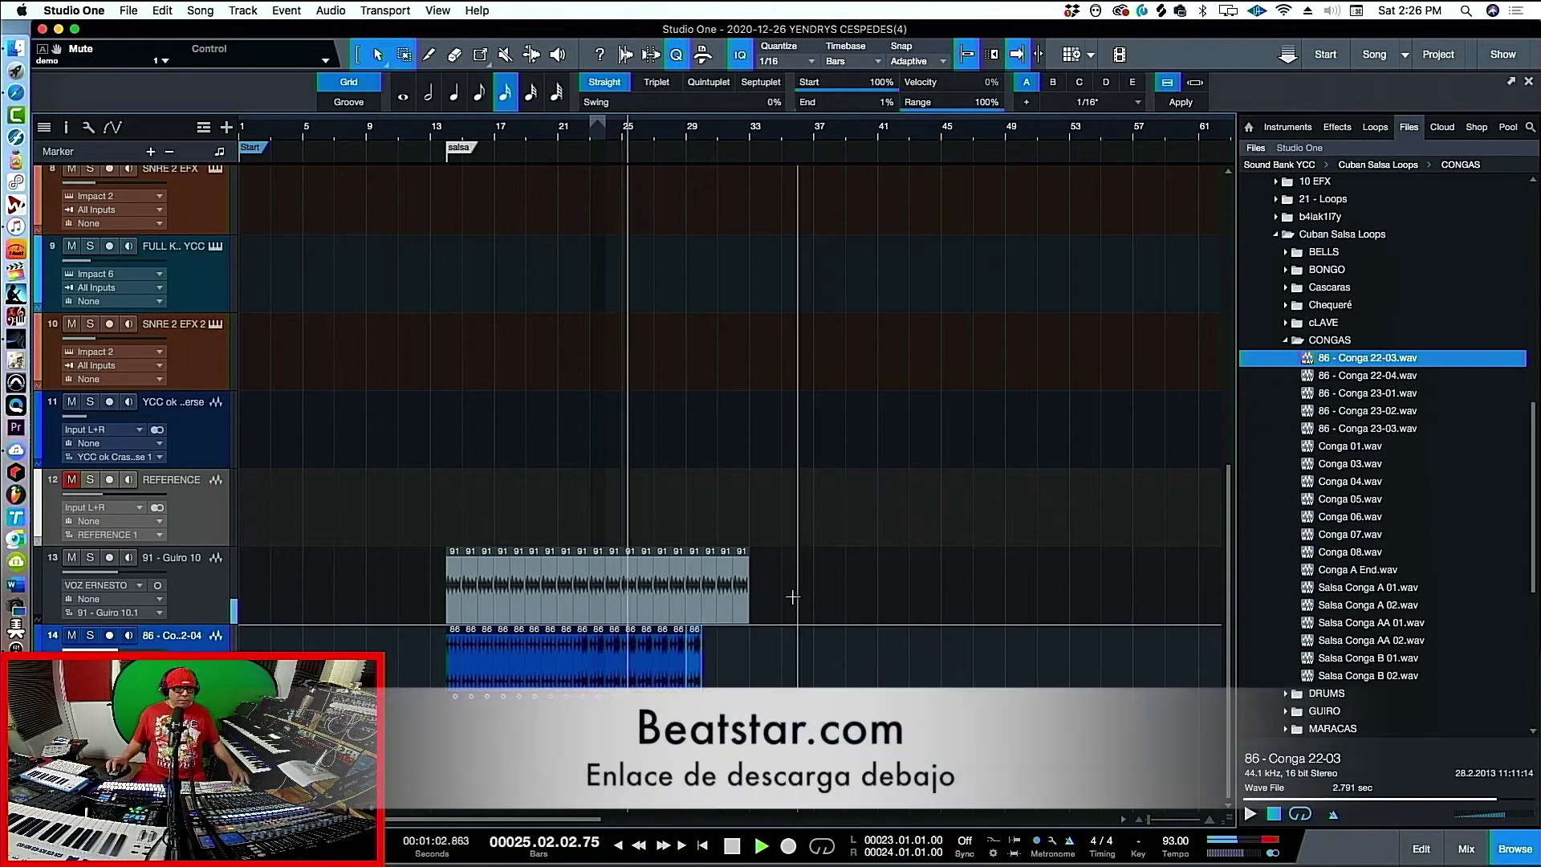
key("d")
key("space")
left_click(444, 127)
key("w")
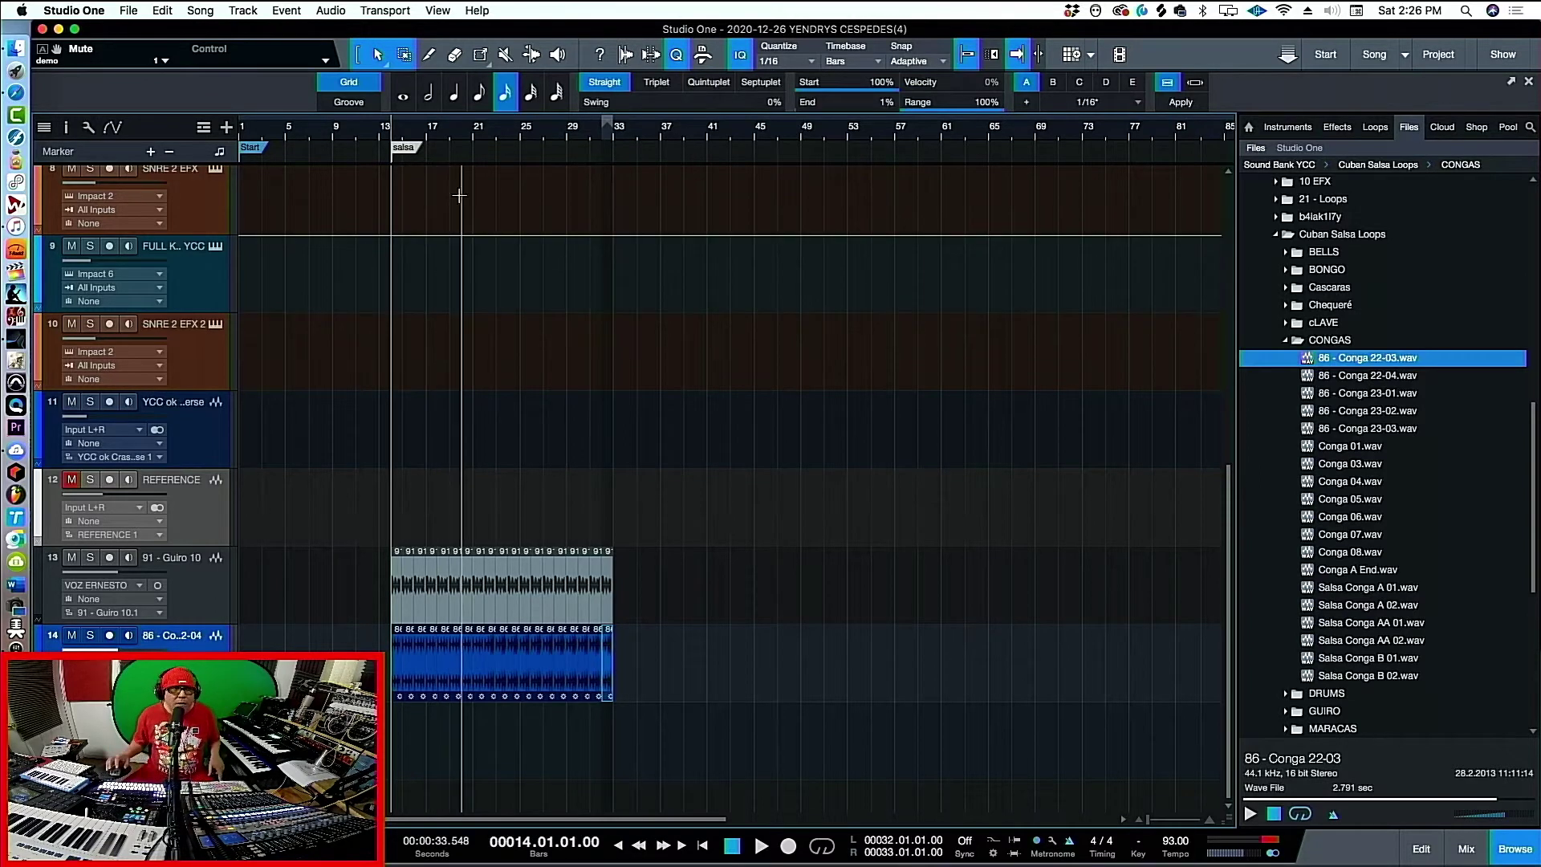
Audition loops in the Cascaras folder and add 91 - Cascaras 16.wav at bar 14 on a new track below the congas
left_click(1289, 341)
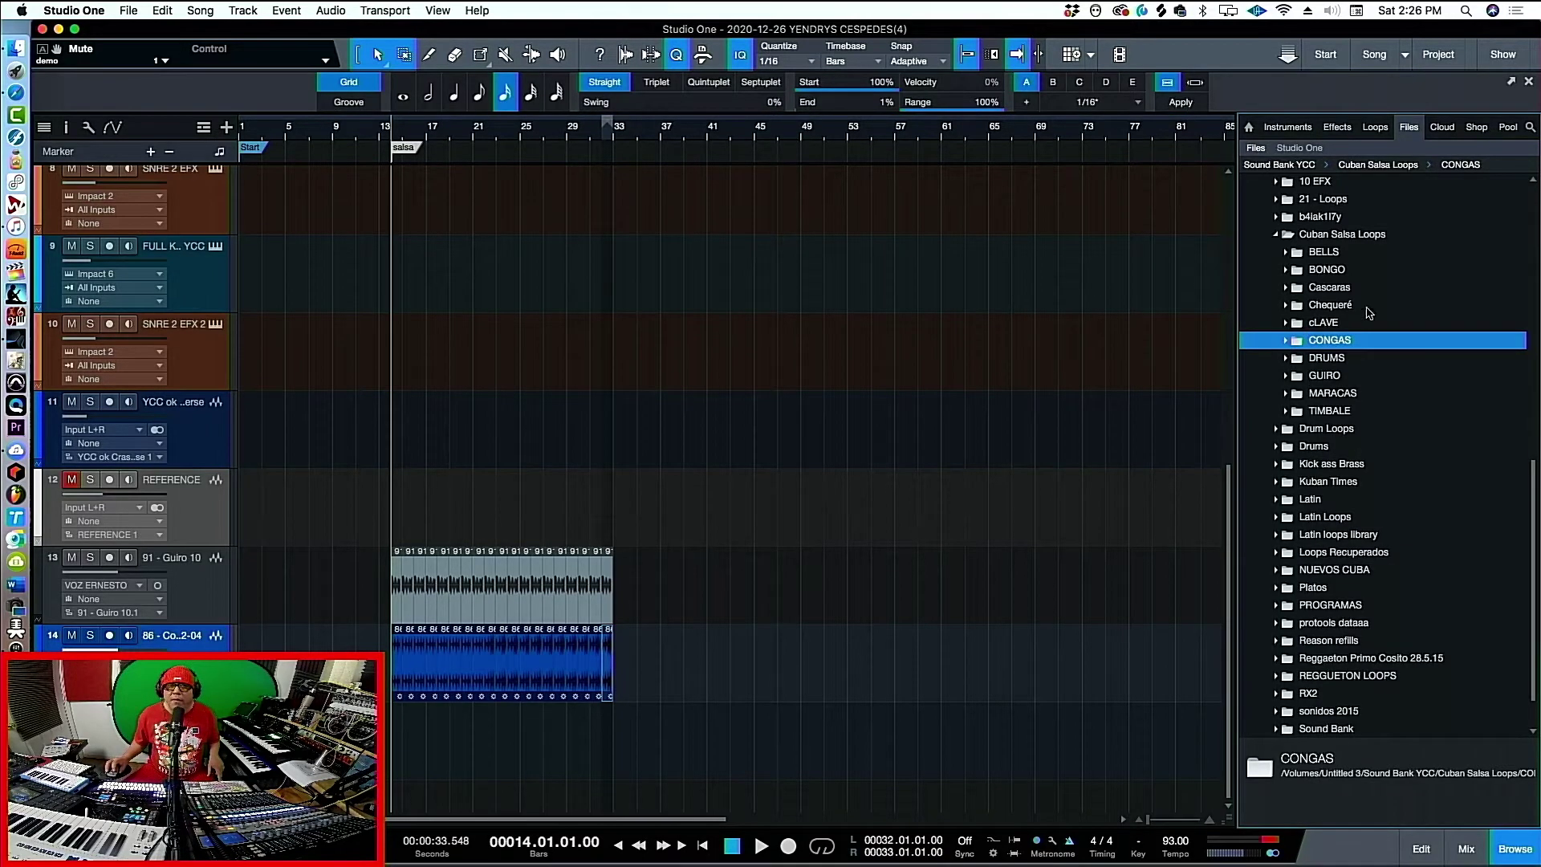
left_click(1286, 288)
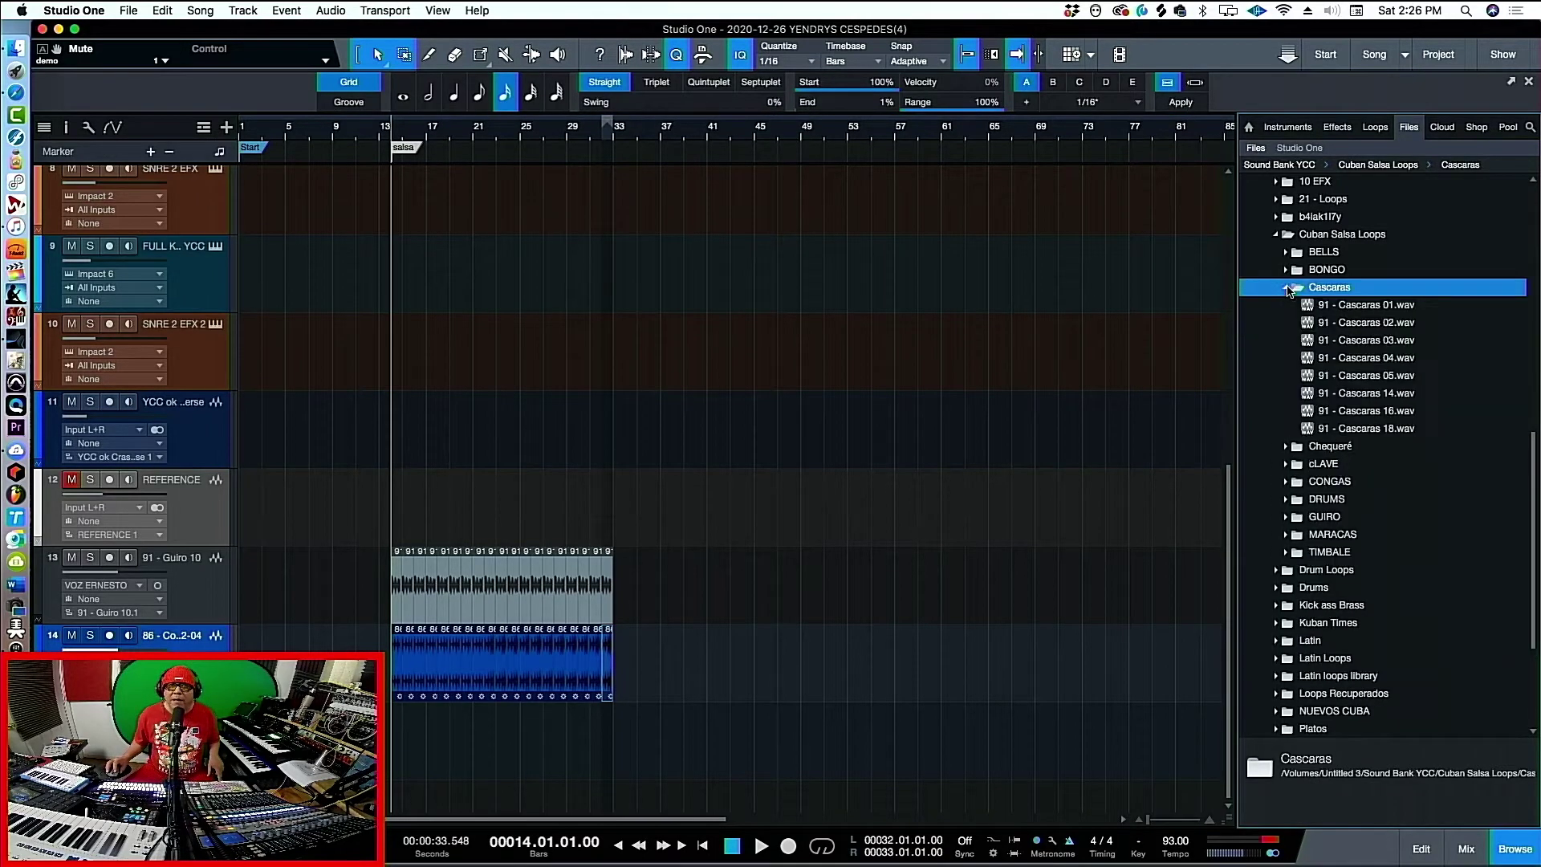
left_click(1357, 306)
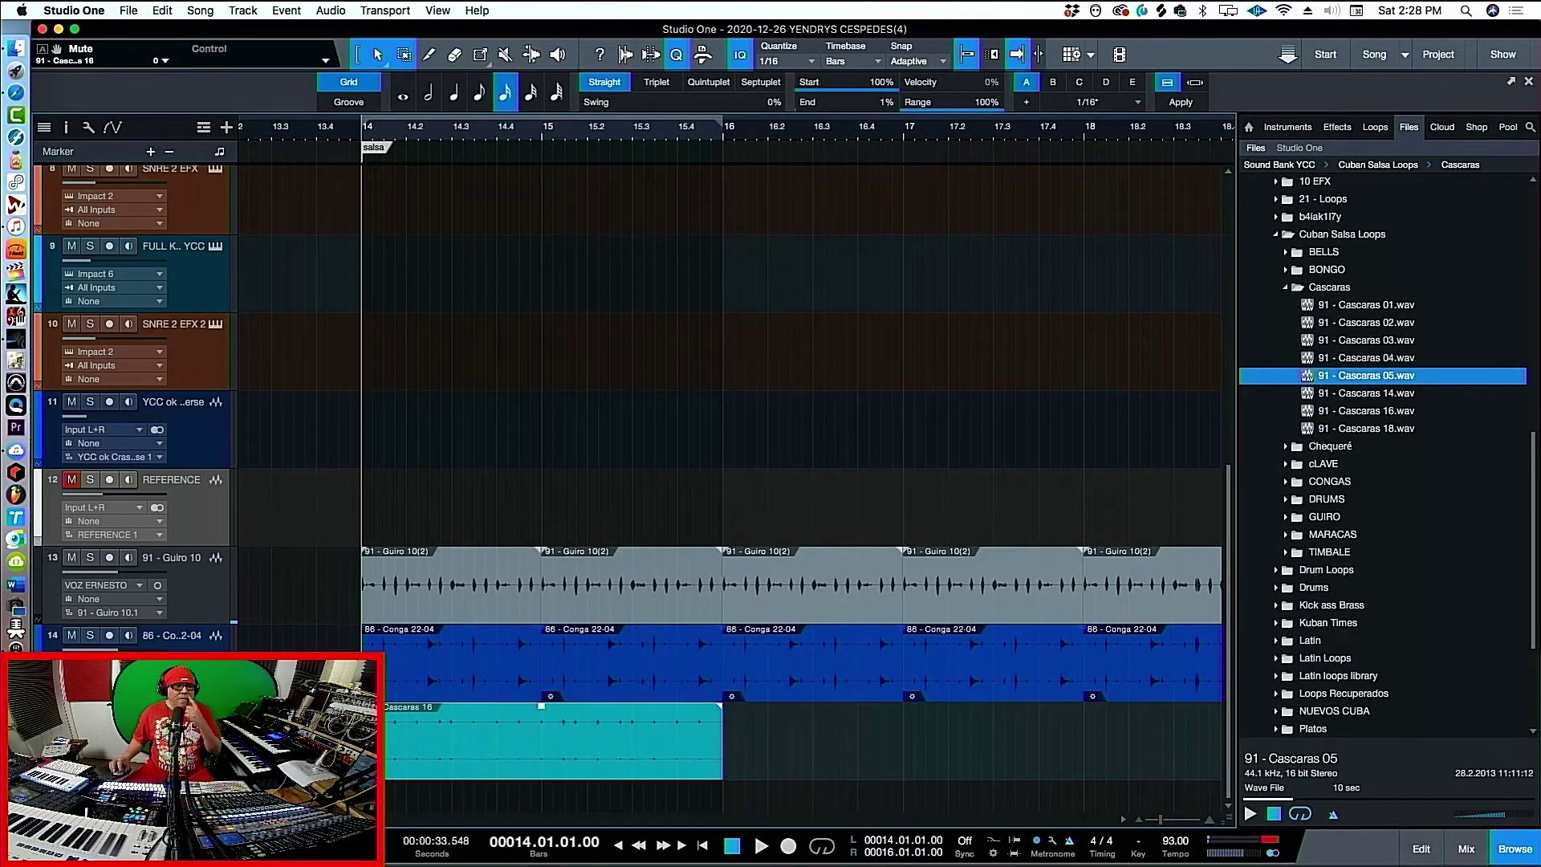
Play the Cascaras 16 clip from bar 14, solo it, and raise its clip gain
key("space")
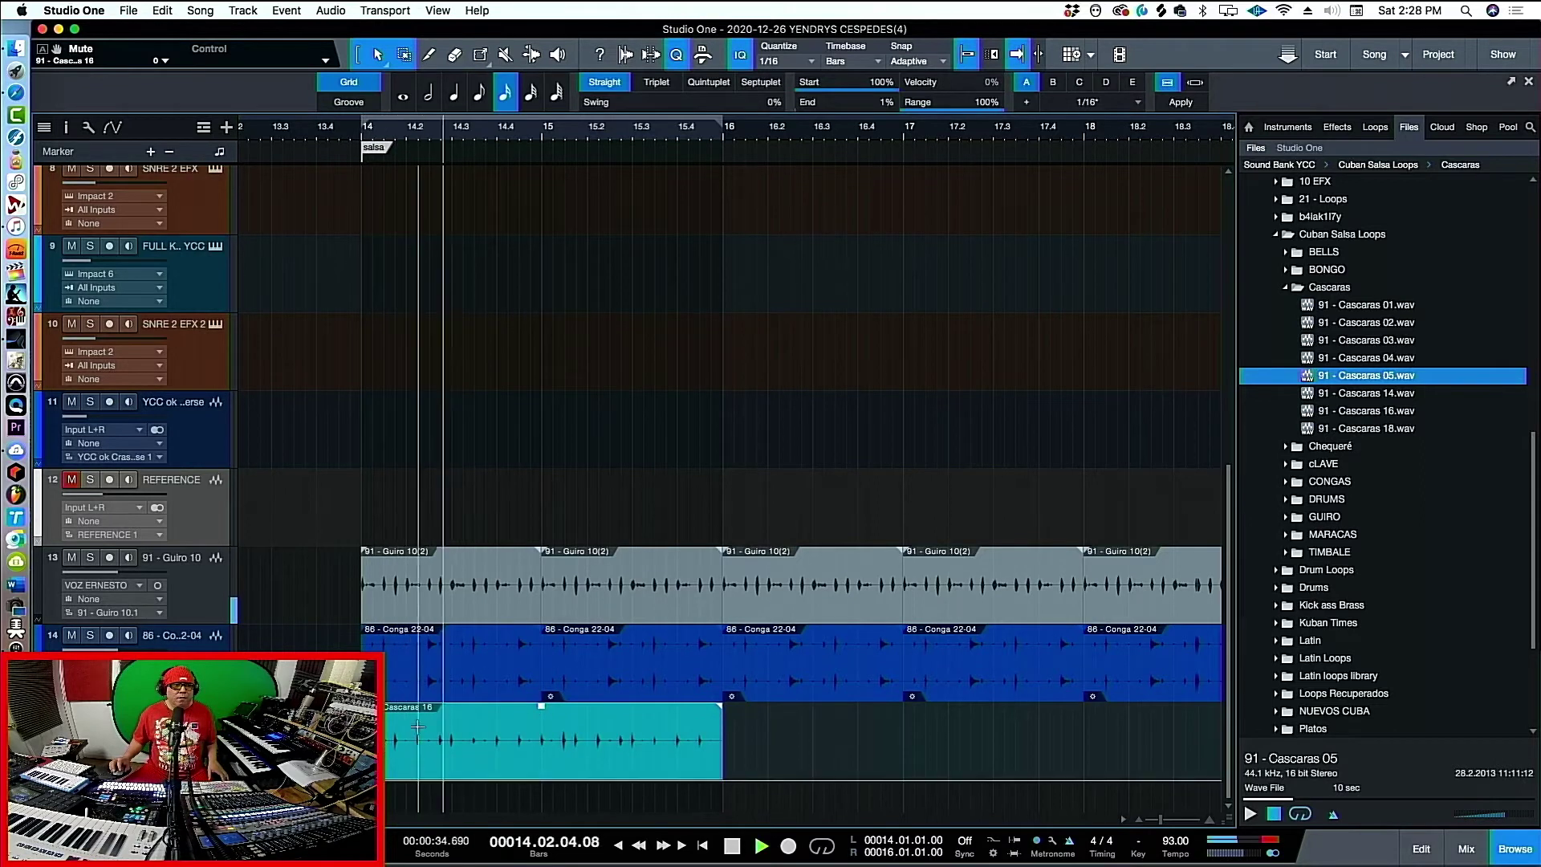
key("space")
key("space")
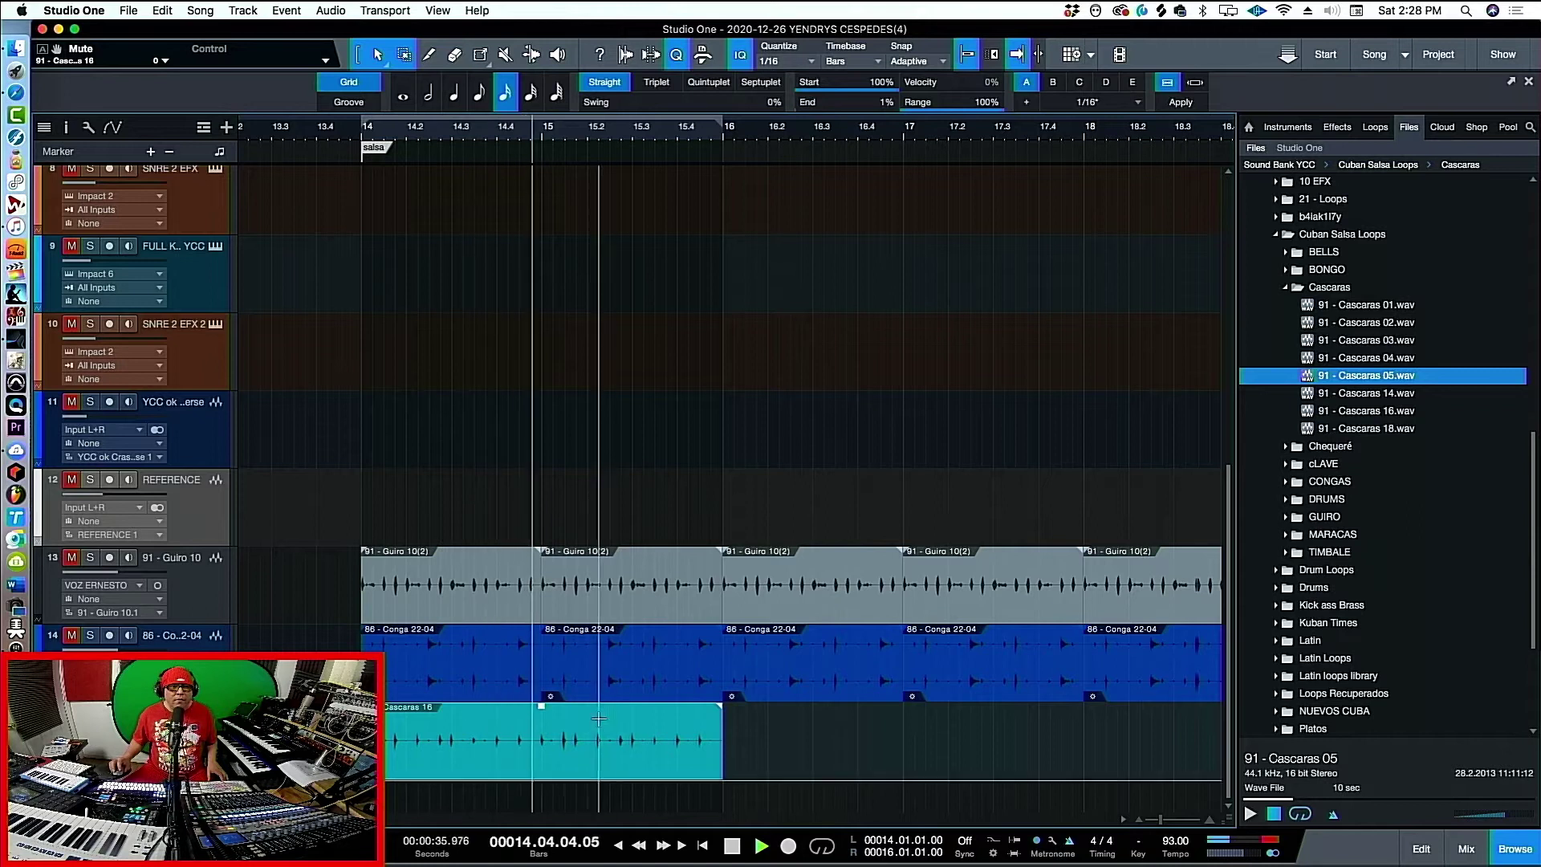
key("space")
key("space")
left_click_drag(542, 705, 542, 705)
key("space")
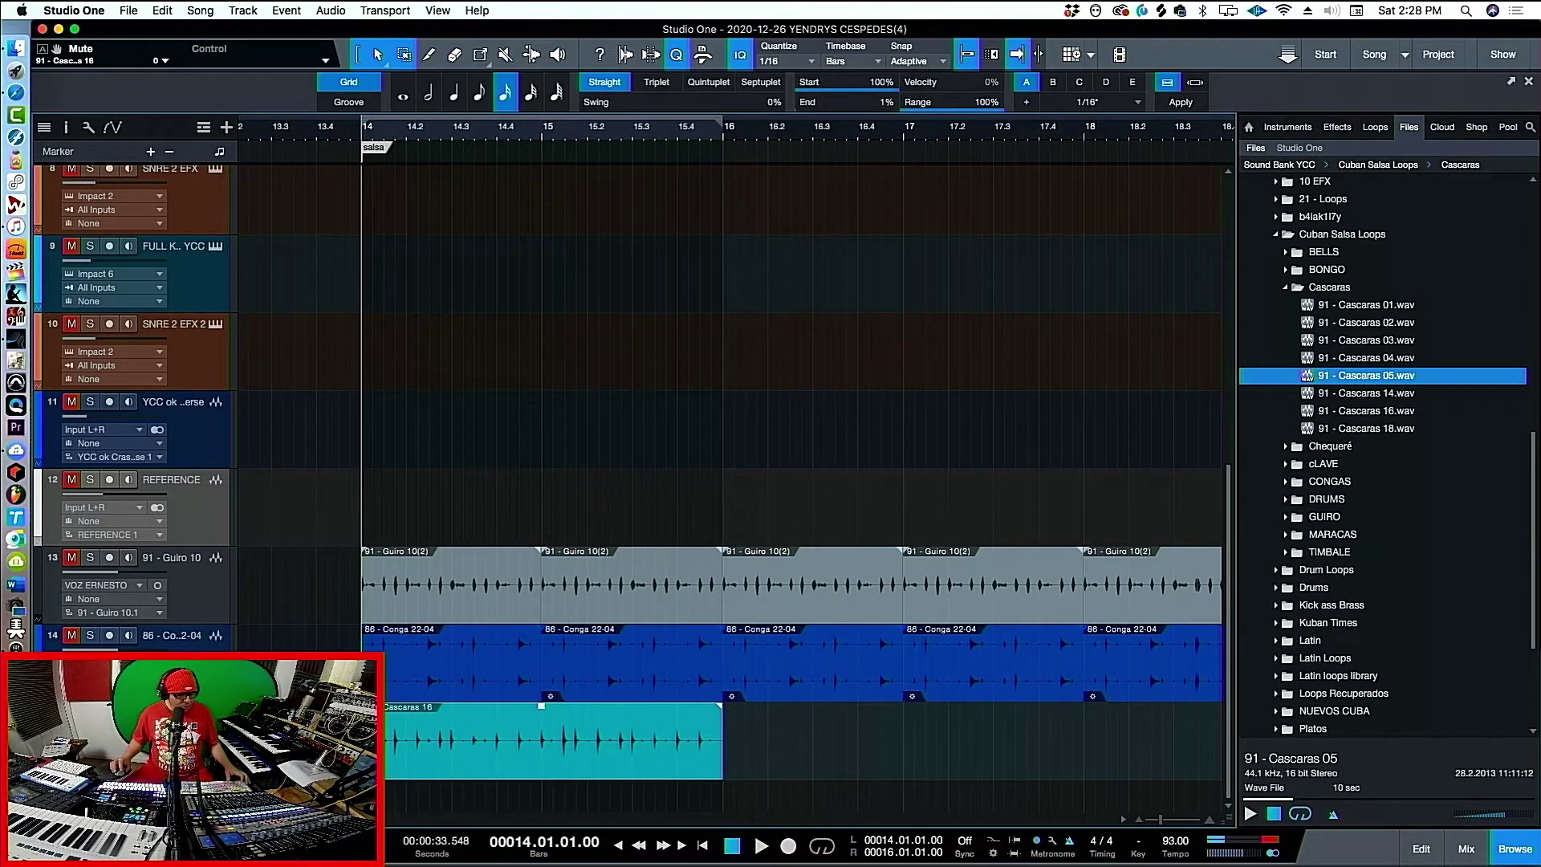
Pan the Cascaras 16 channel to L59 in the mixer while playing the loop
key("F3")
key("space")
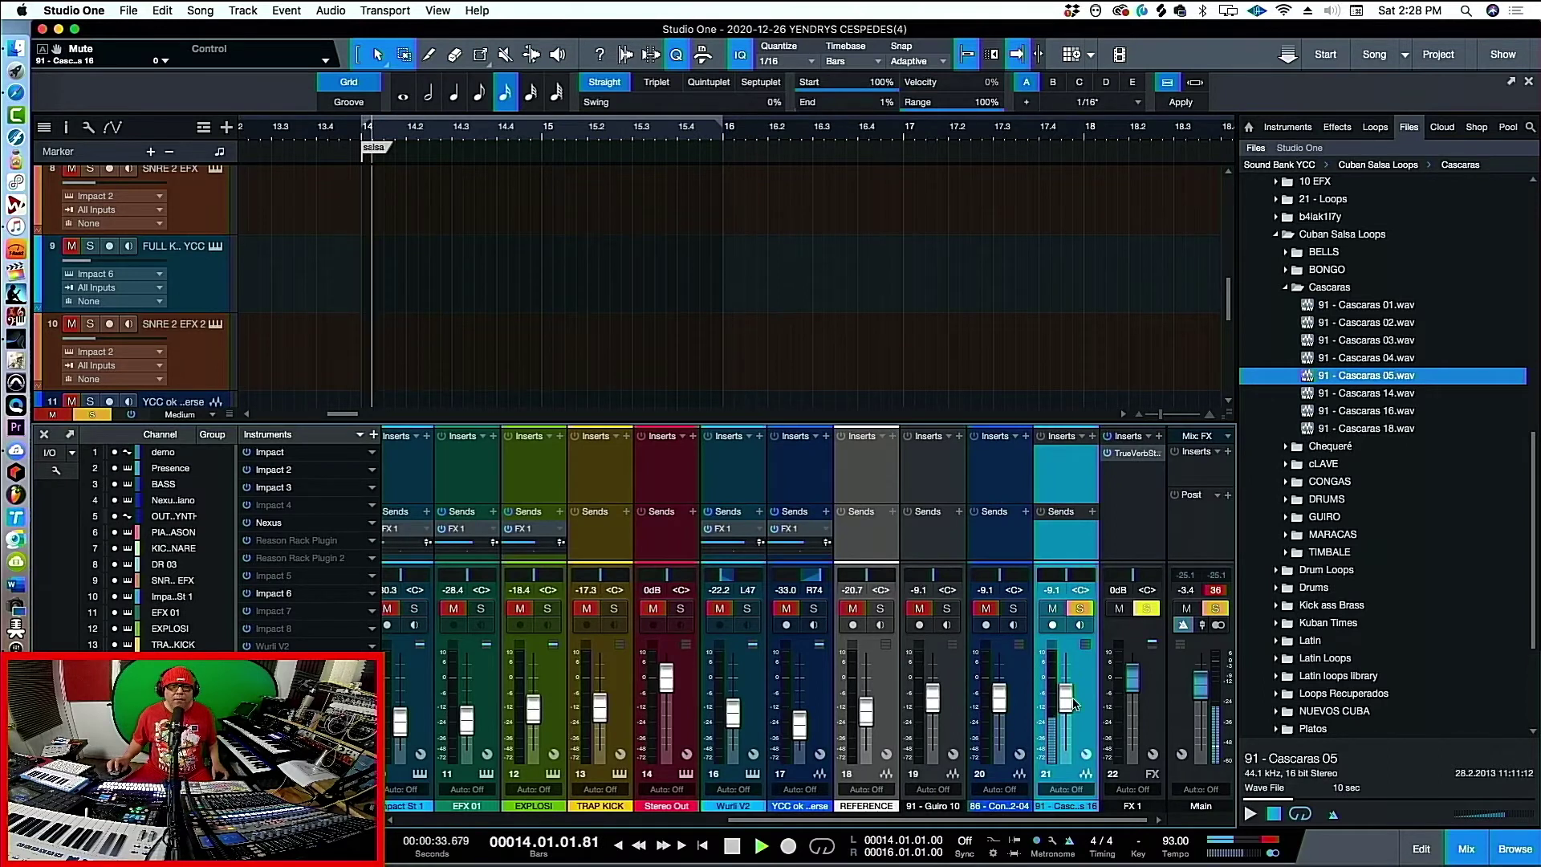
left_click_drag(1066, 574, 1049, 575)
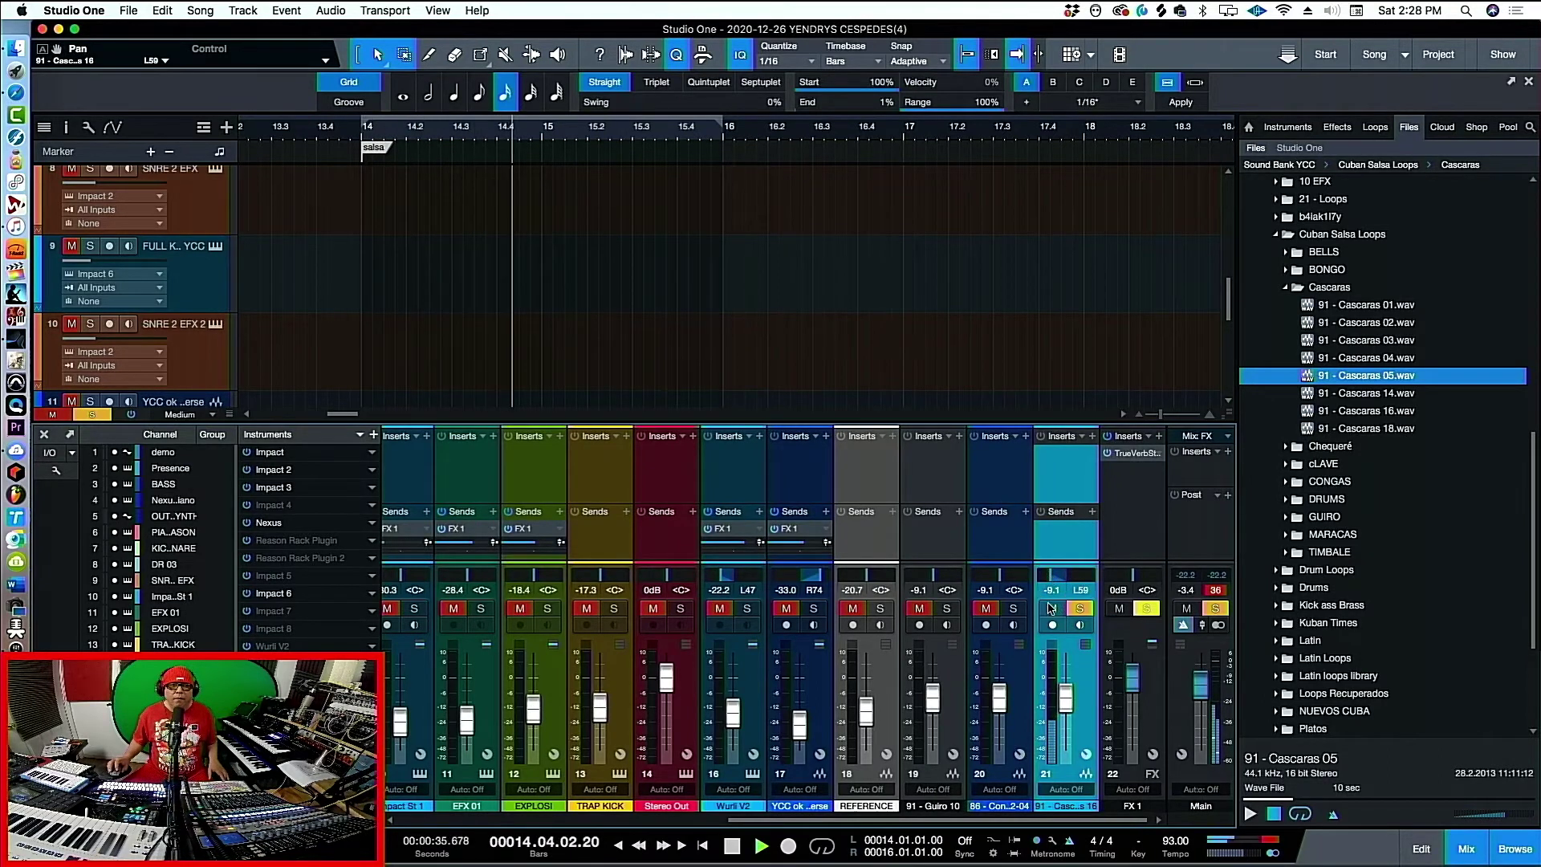
key("space")
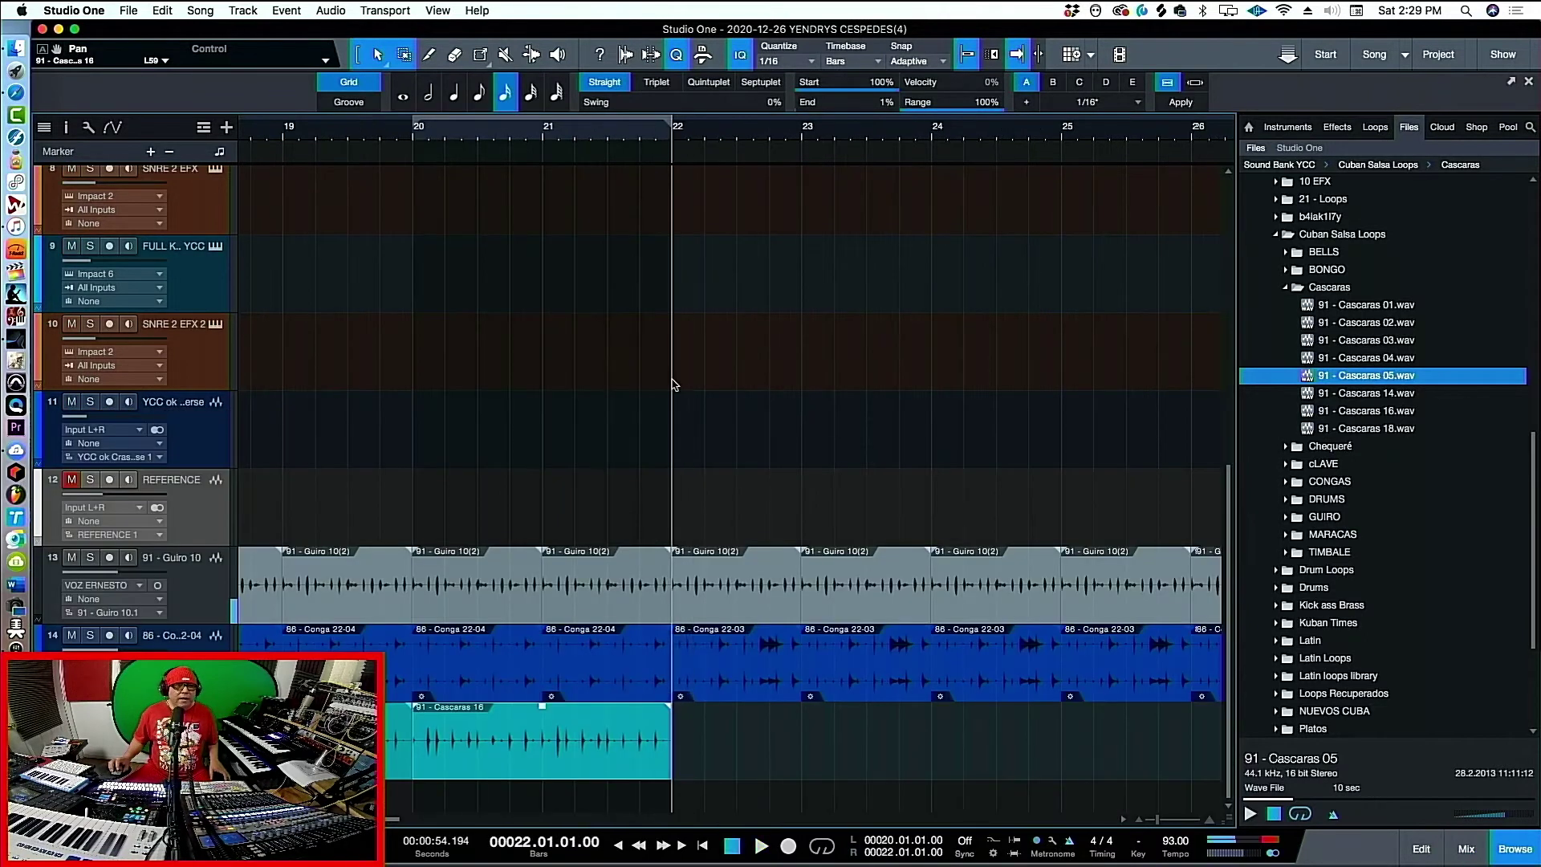
Add 86 - Maracas 25-01.wav from the MARACAS folder at bar 14 on a new track, fitted to one bar, and play it
scroll(659, 131, "down", 8)
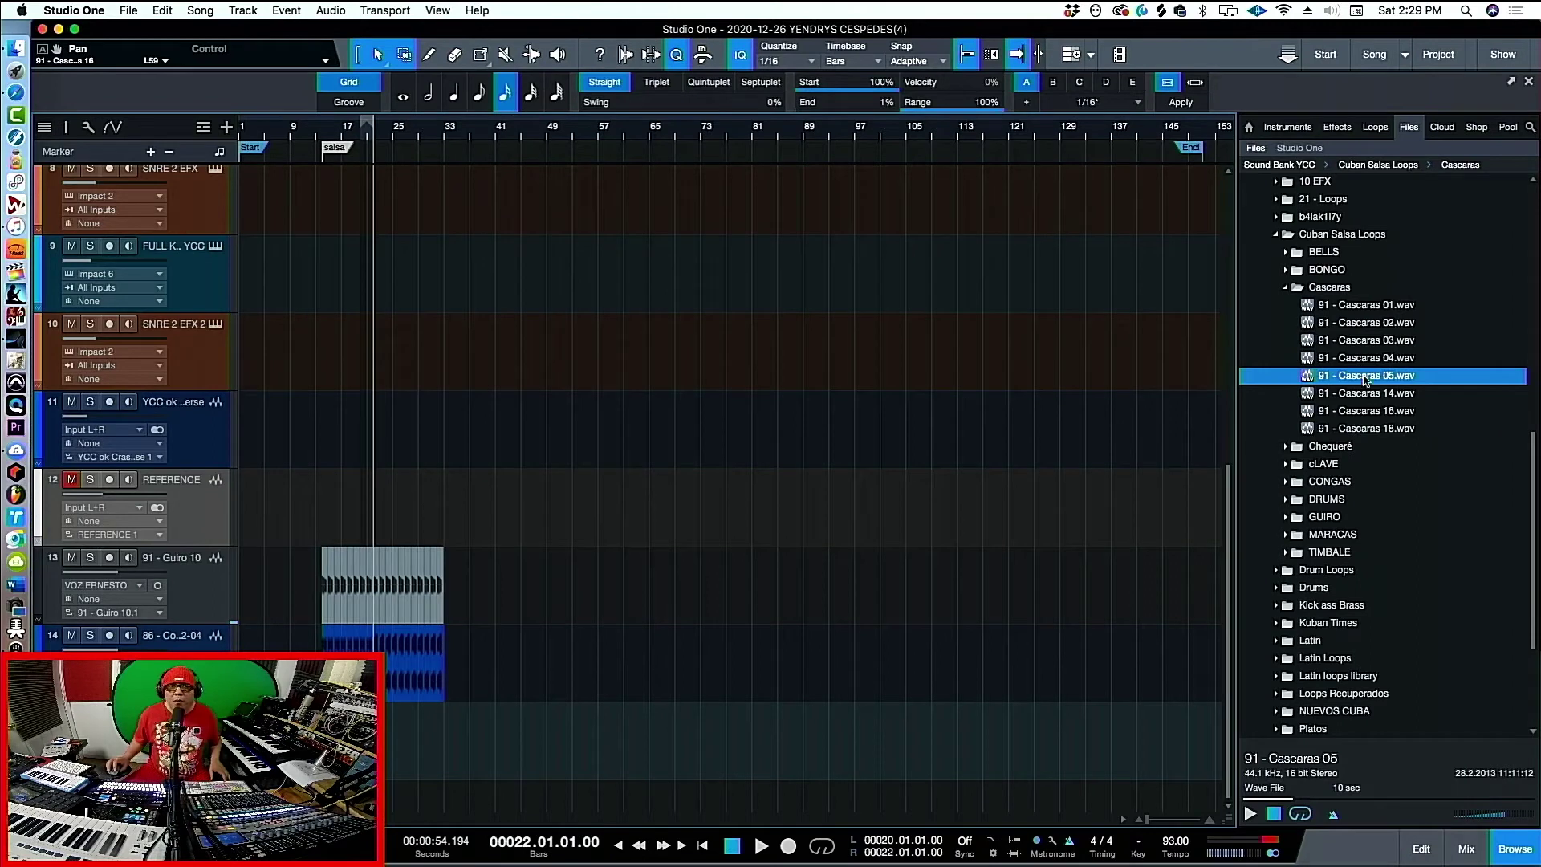
left_click(1297, 287)
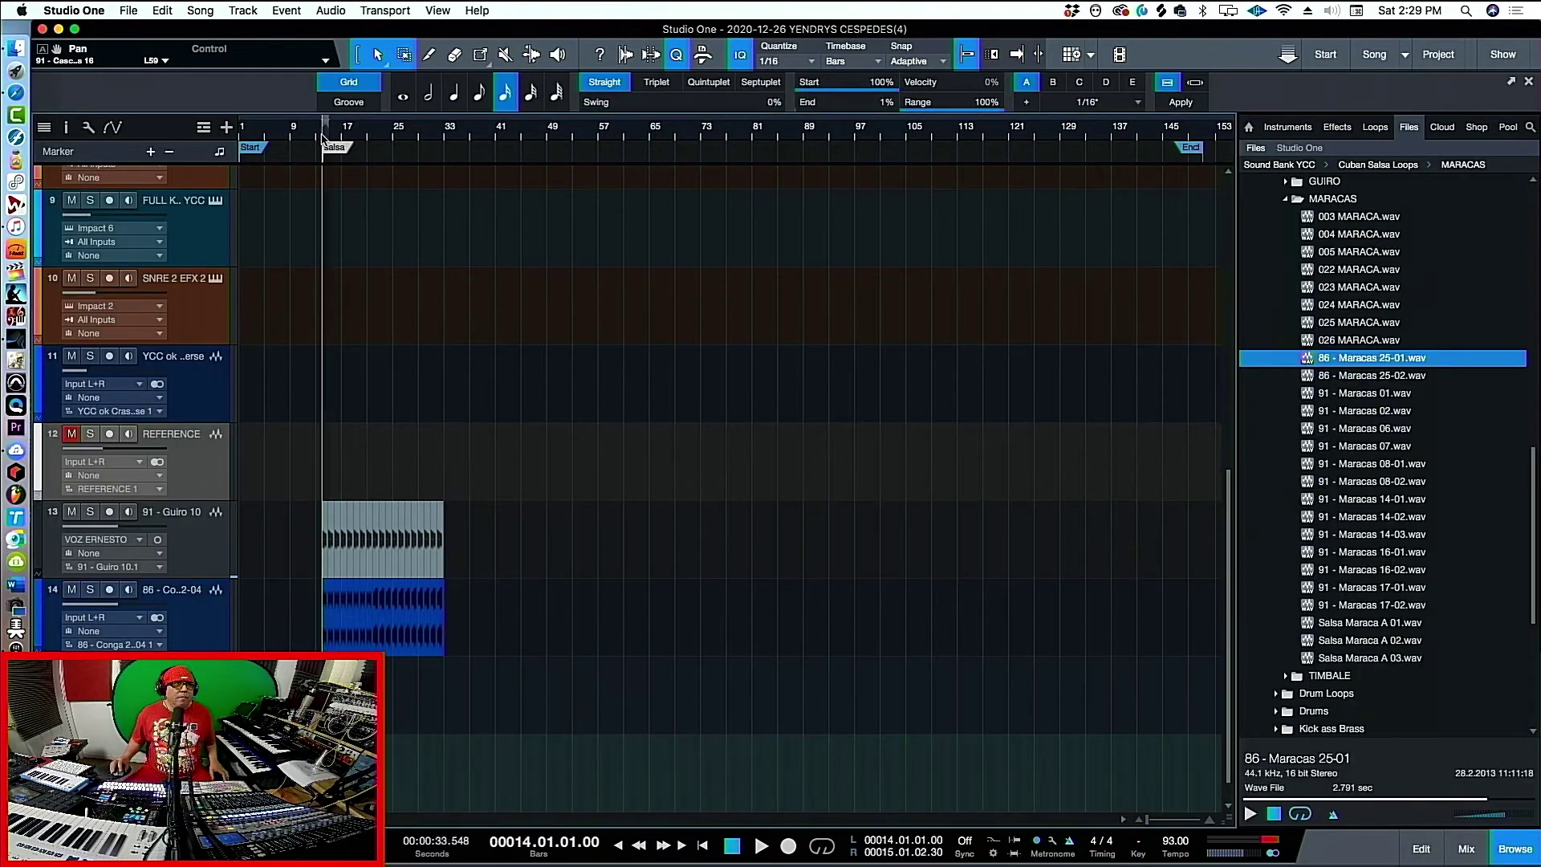
scroll(324, 134, "up", 5)
scroll(722, 401, "down", 2)
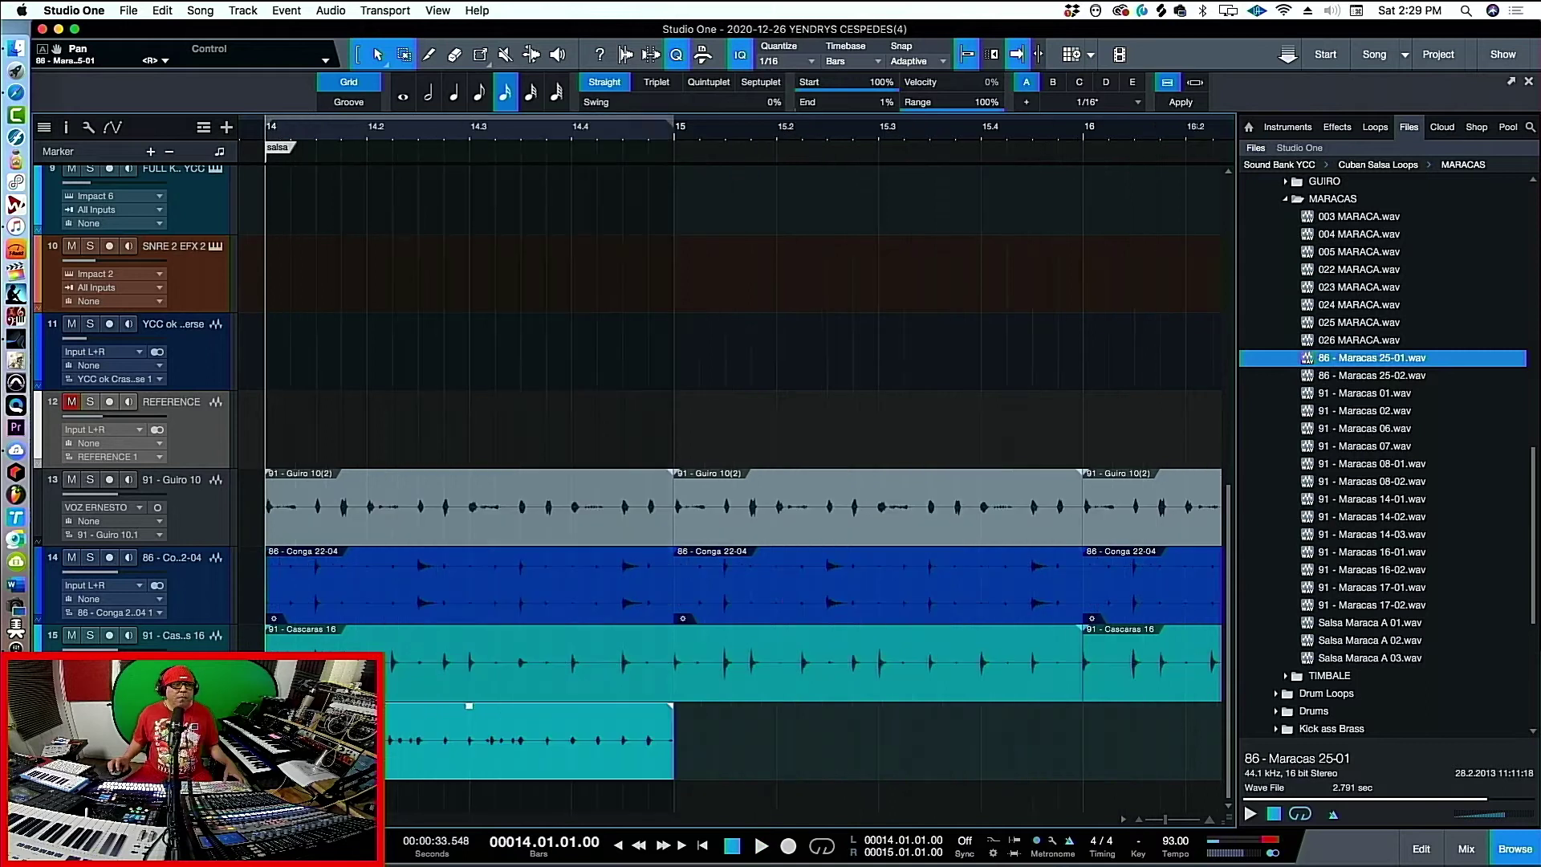
key("space")
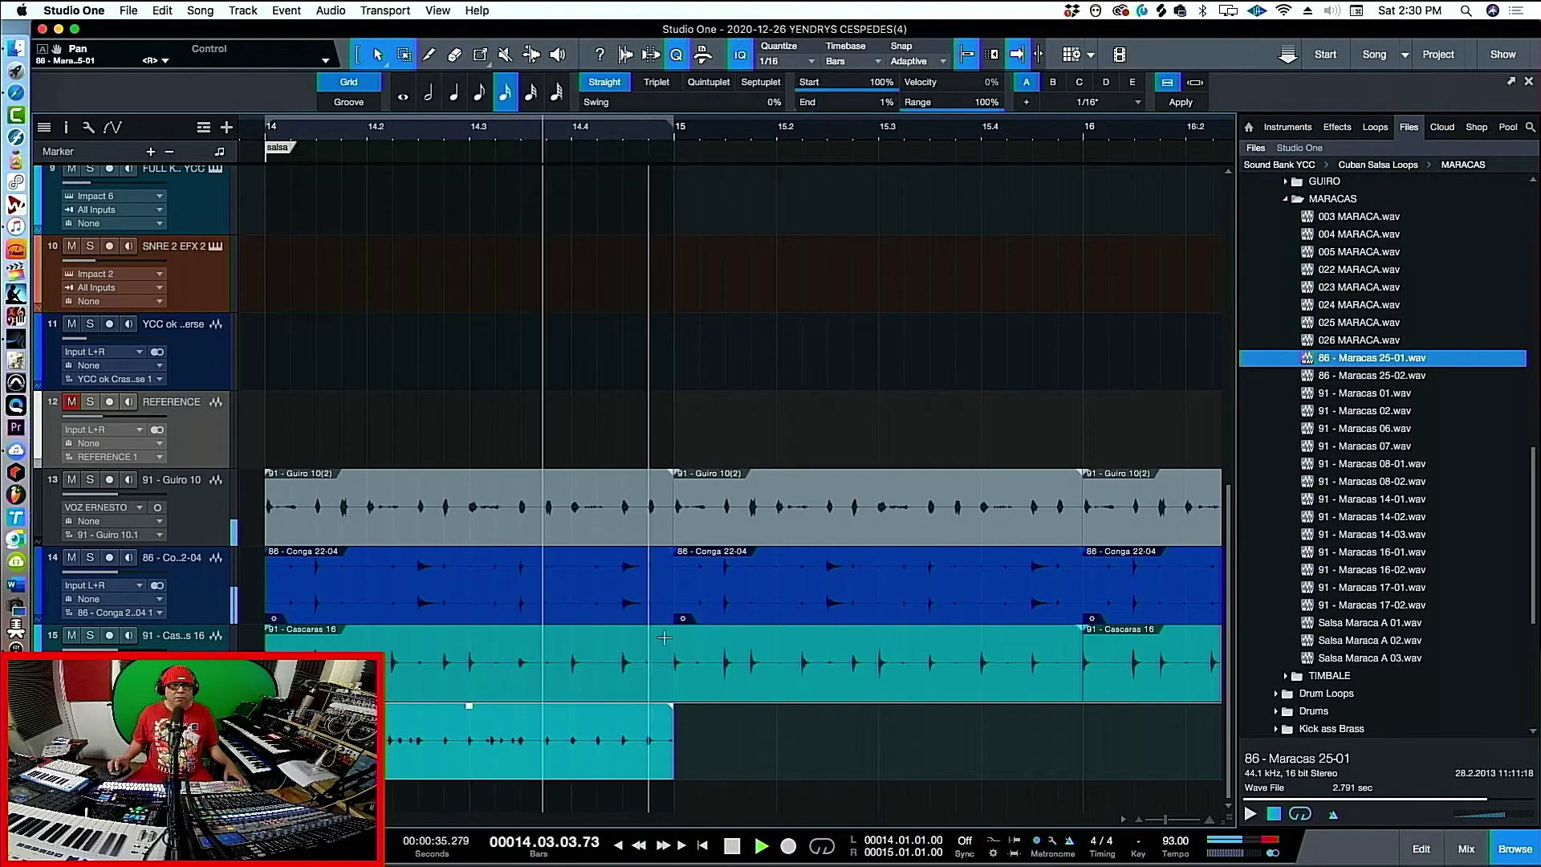
key("space")
Duplicate the one-bar Maracas 25-01 clip until it ends at bar 22, level with the Cascaras track
key("w")
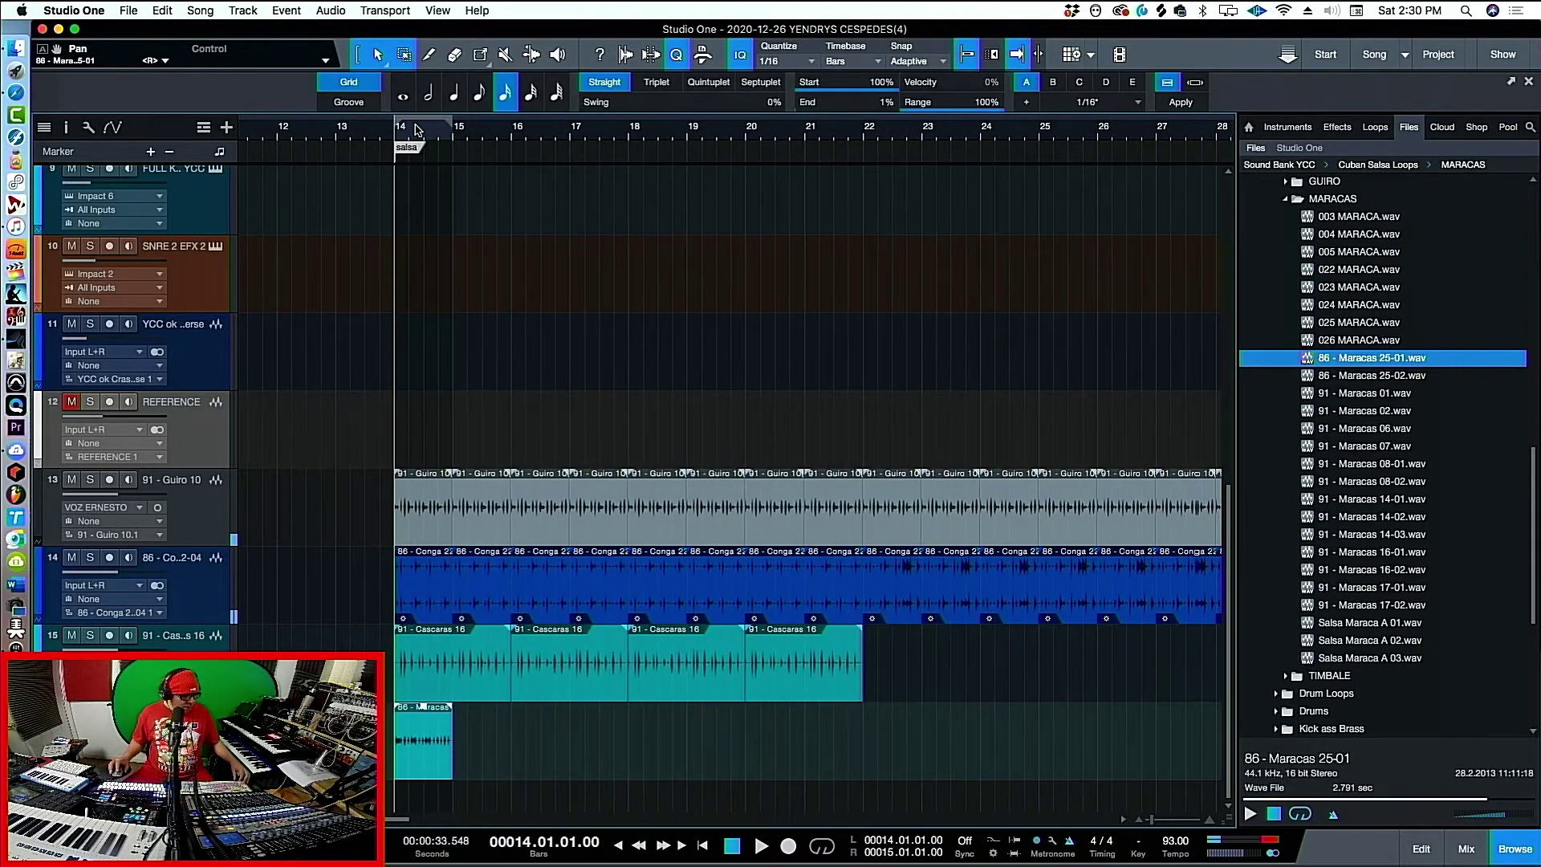
key("d")
key("d")
key("d")
key("d")
key("d")
key("d")
key("d")
key("d")
key("ctrl+z")
Close the MARACAS folder, open the BONGO folder and audition bongo loops starting with BOLEROS.wav
left_click(1285, 199)
scroll(1328, 269, "up", 5)
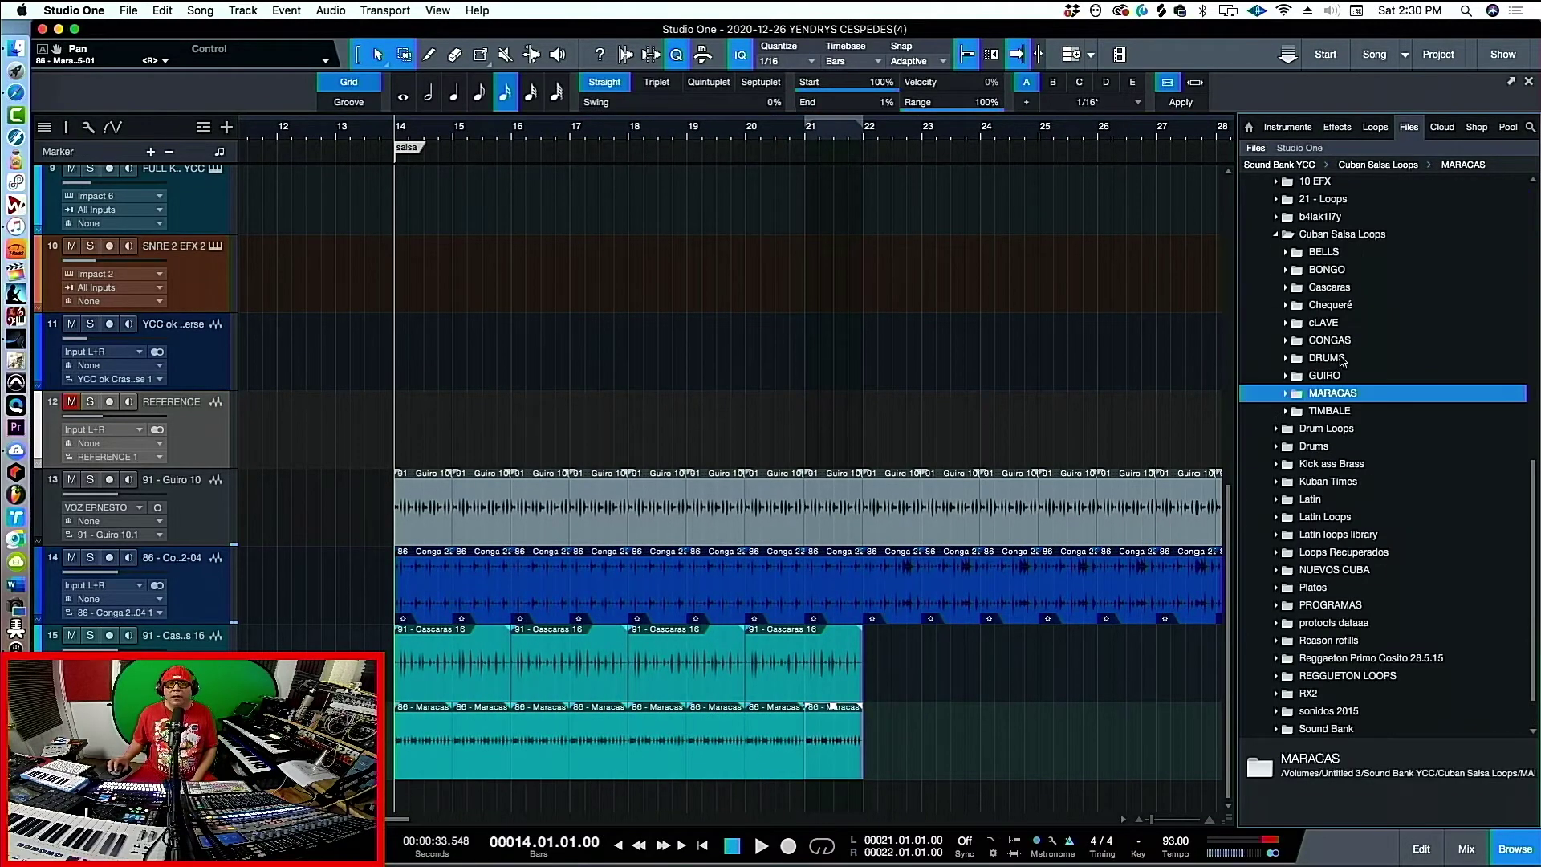
scroll(1316, 302, "up", 3)
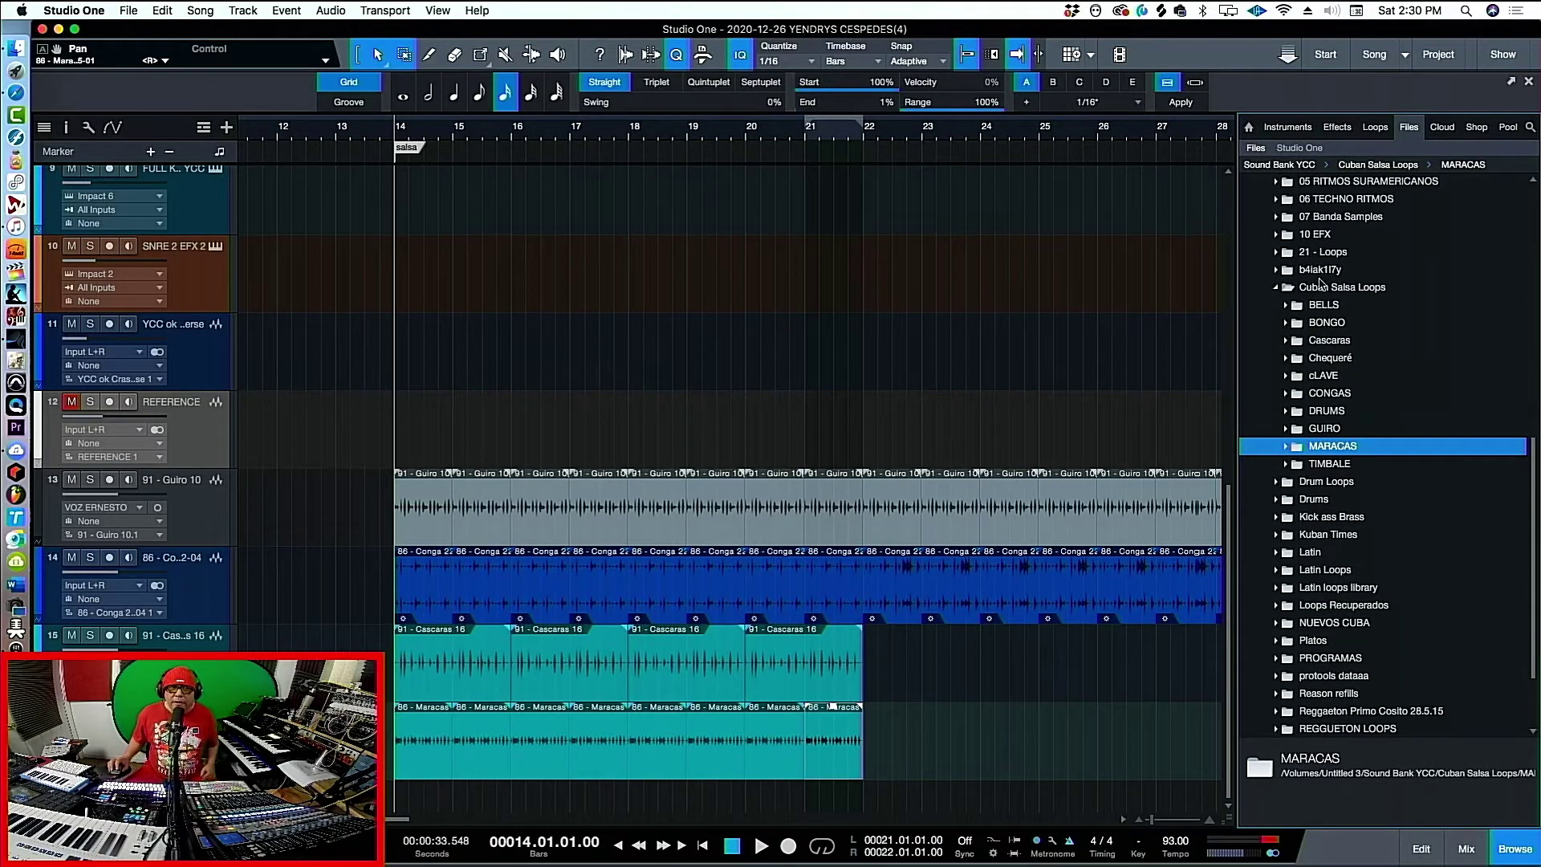
left_click(1287, 323)
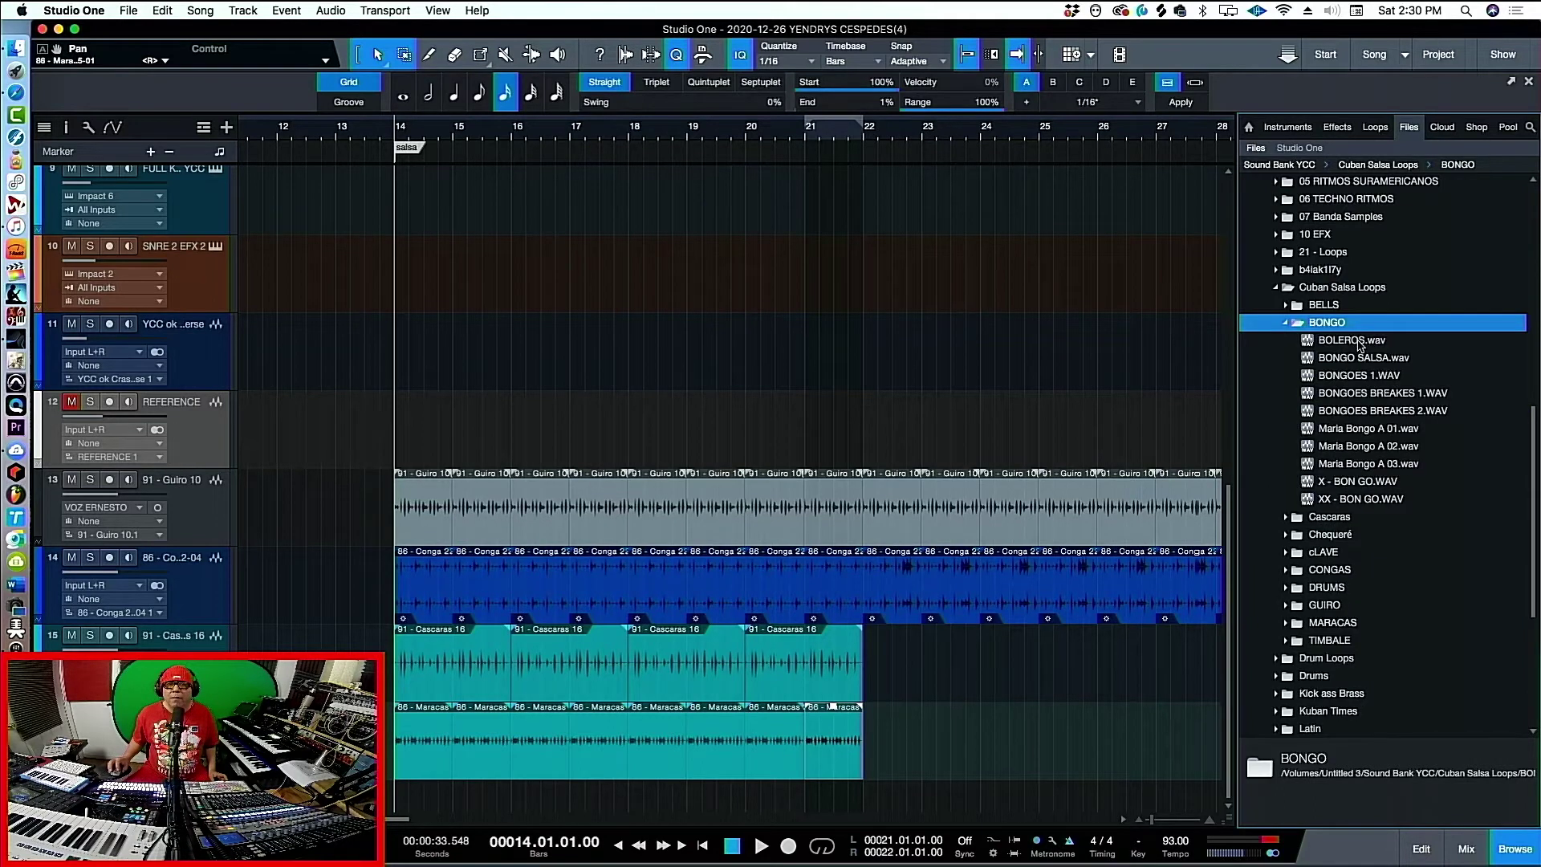
left_click(1357, 343)
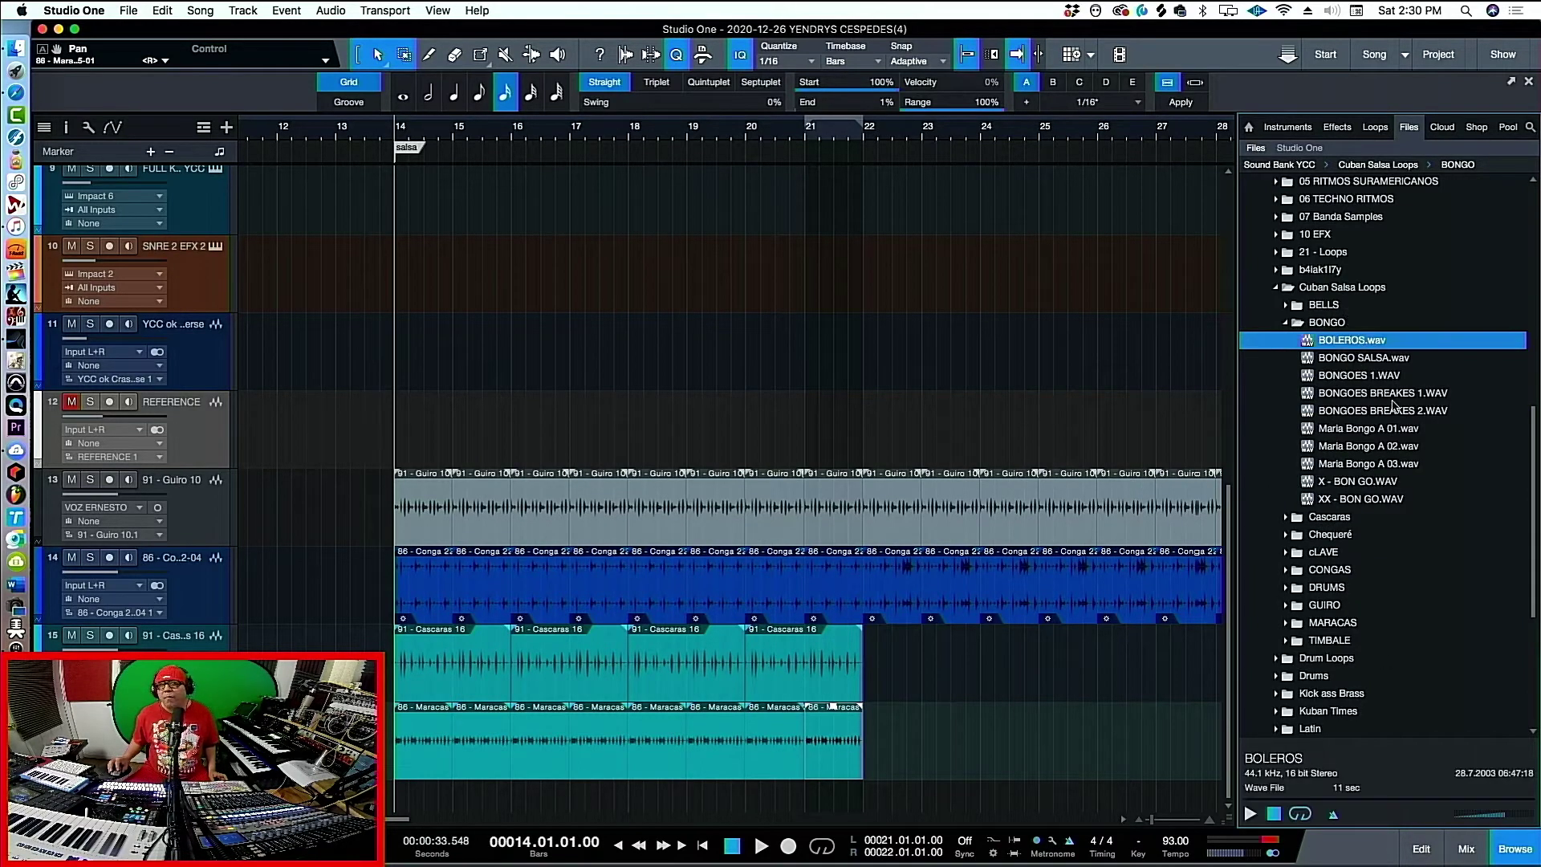
left_click(1249, 814)
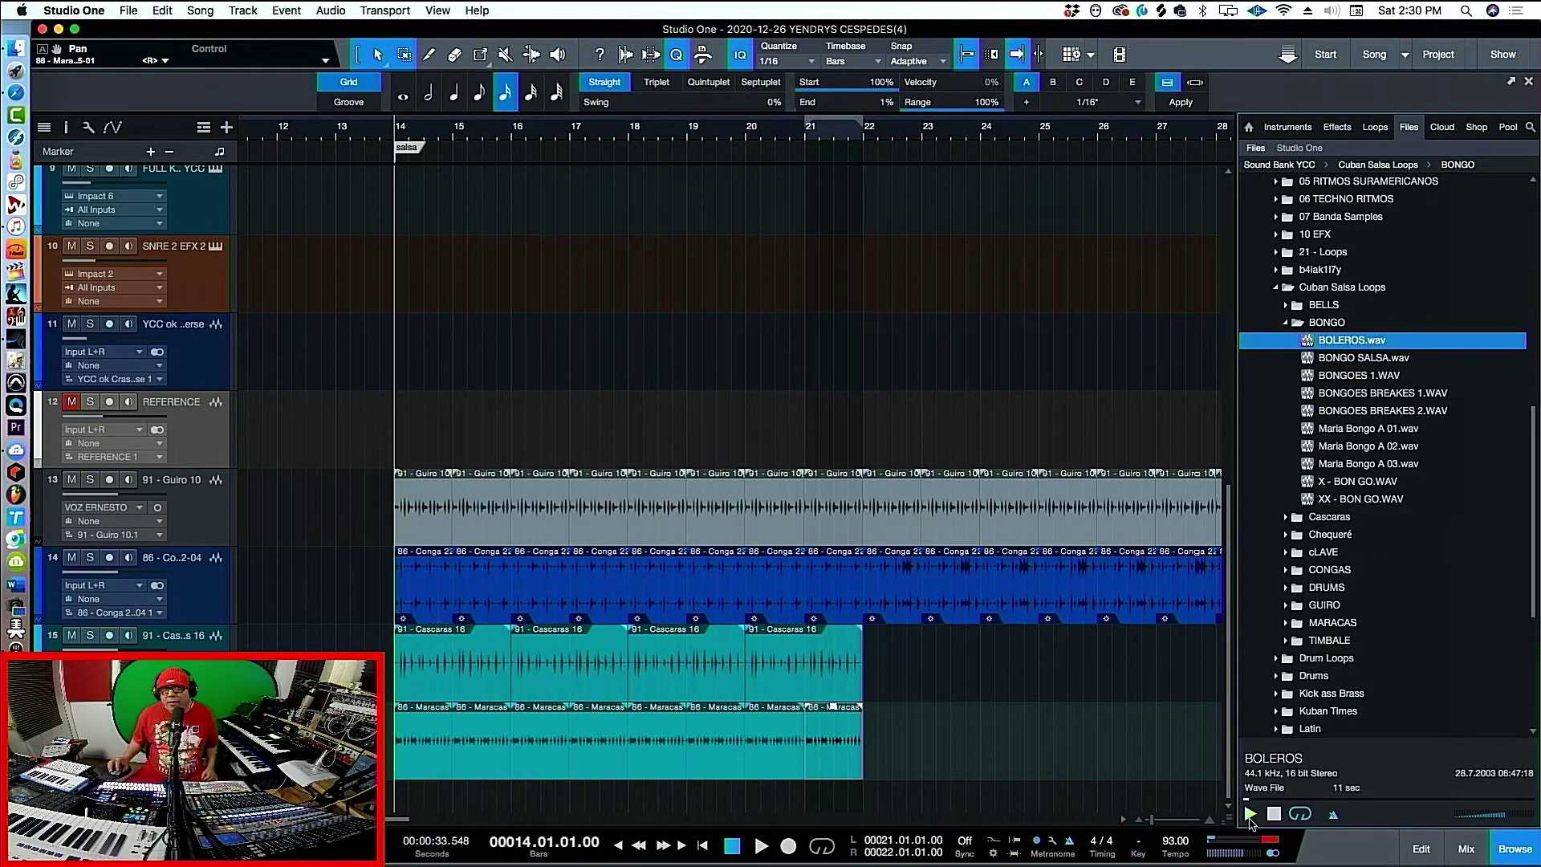
left_click(1273, 815)
left_click(1362, 373)
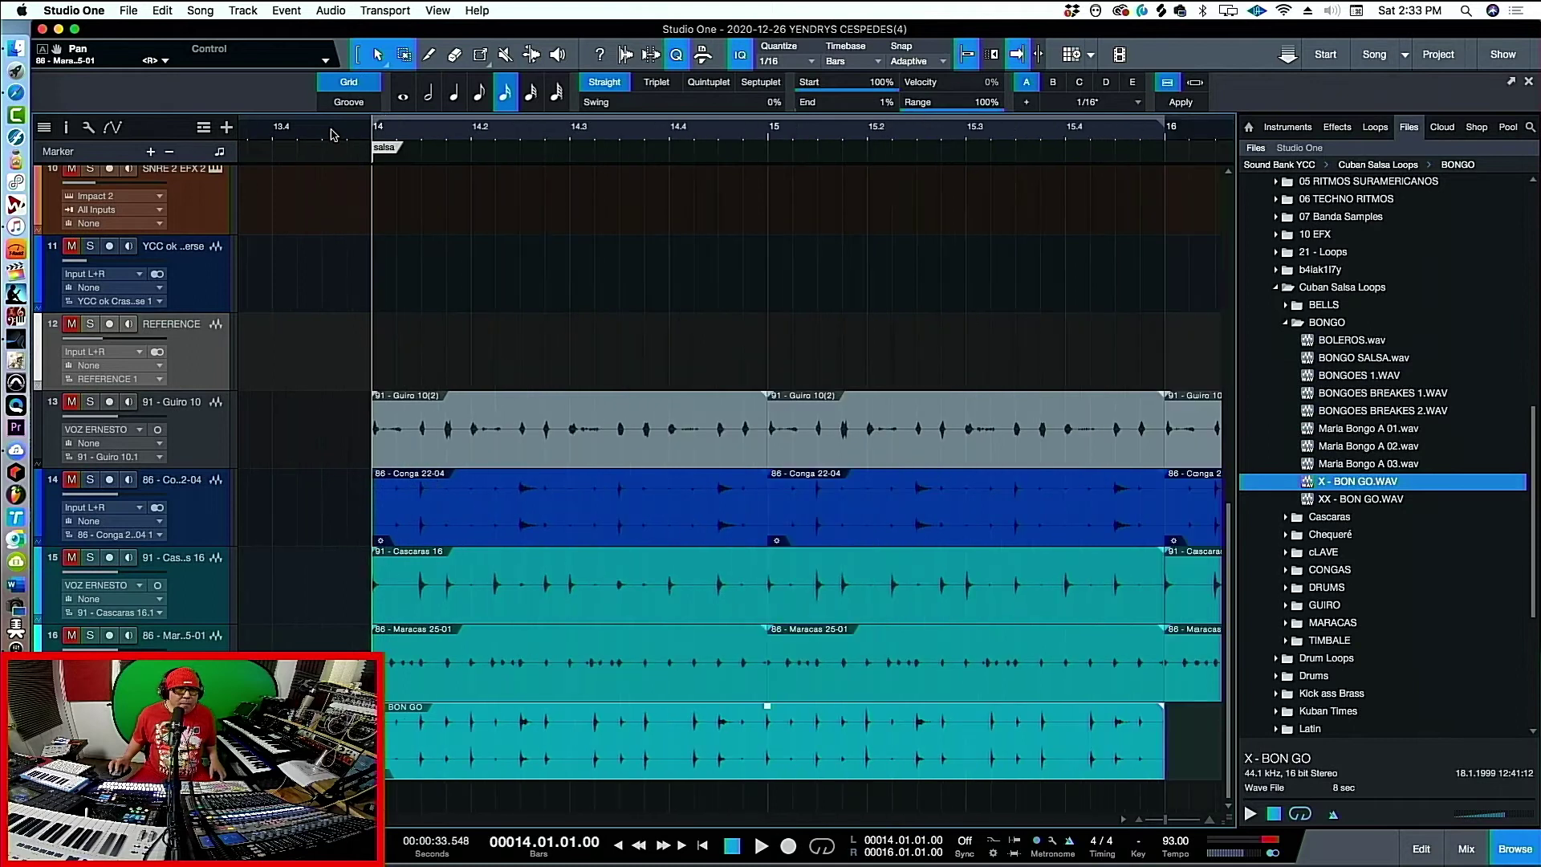
Try time-stretching the X - BON GO clip from bar 14 to end at bar 15 and play it with the other percussion
left_click_drag(837, 775, 584, 761)
key("space")
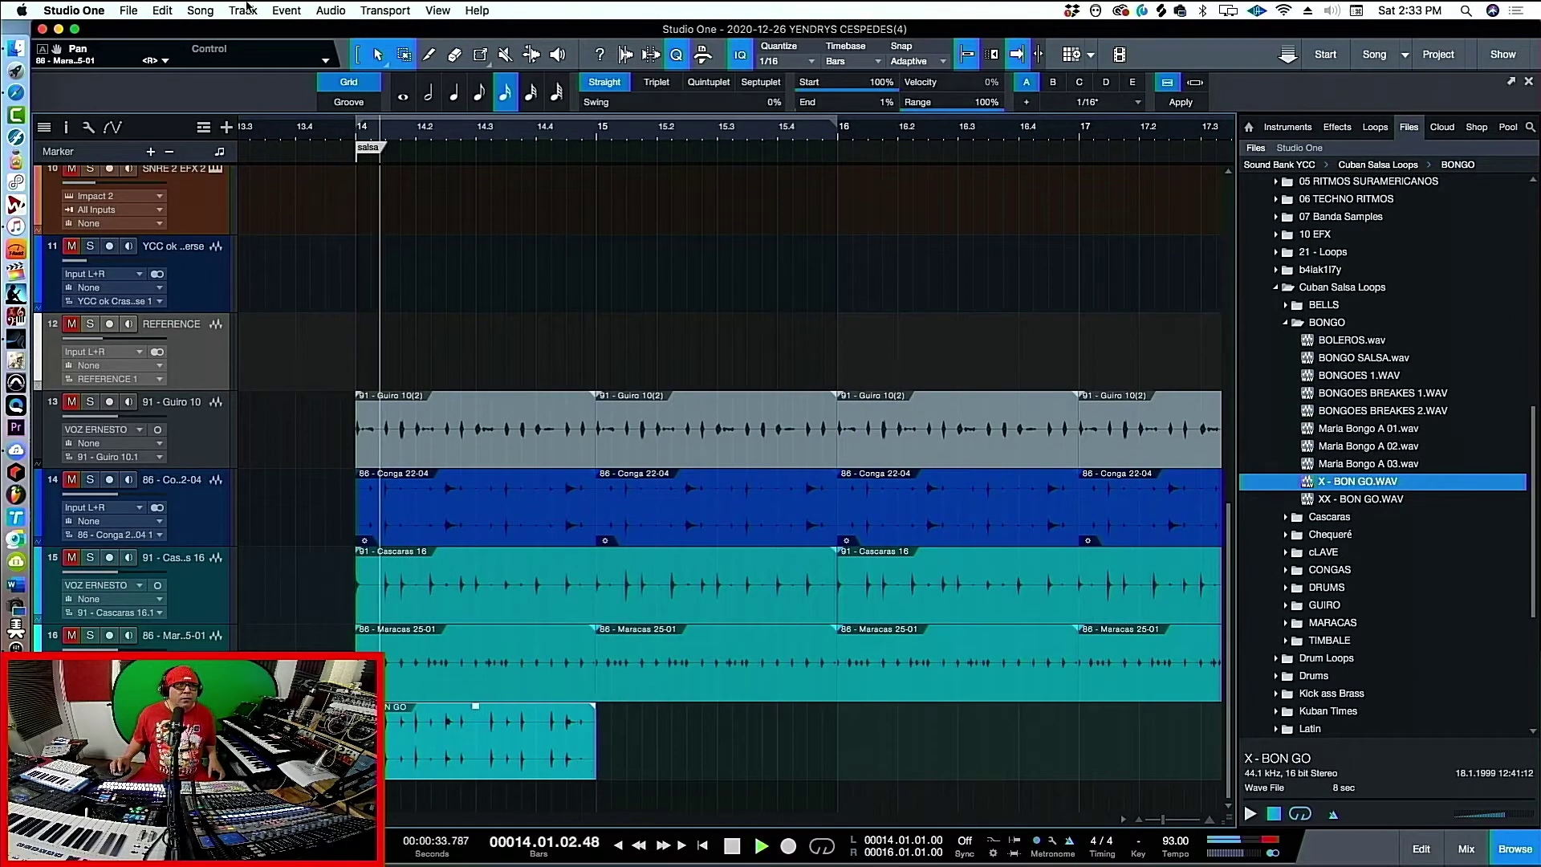
scroll(336, 133, "up", 3)
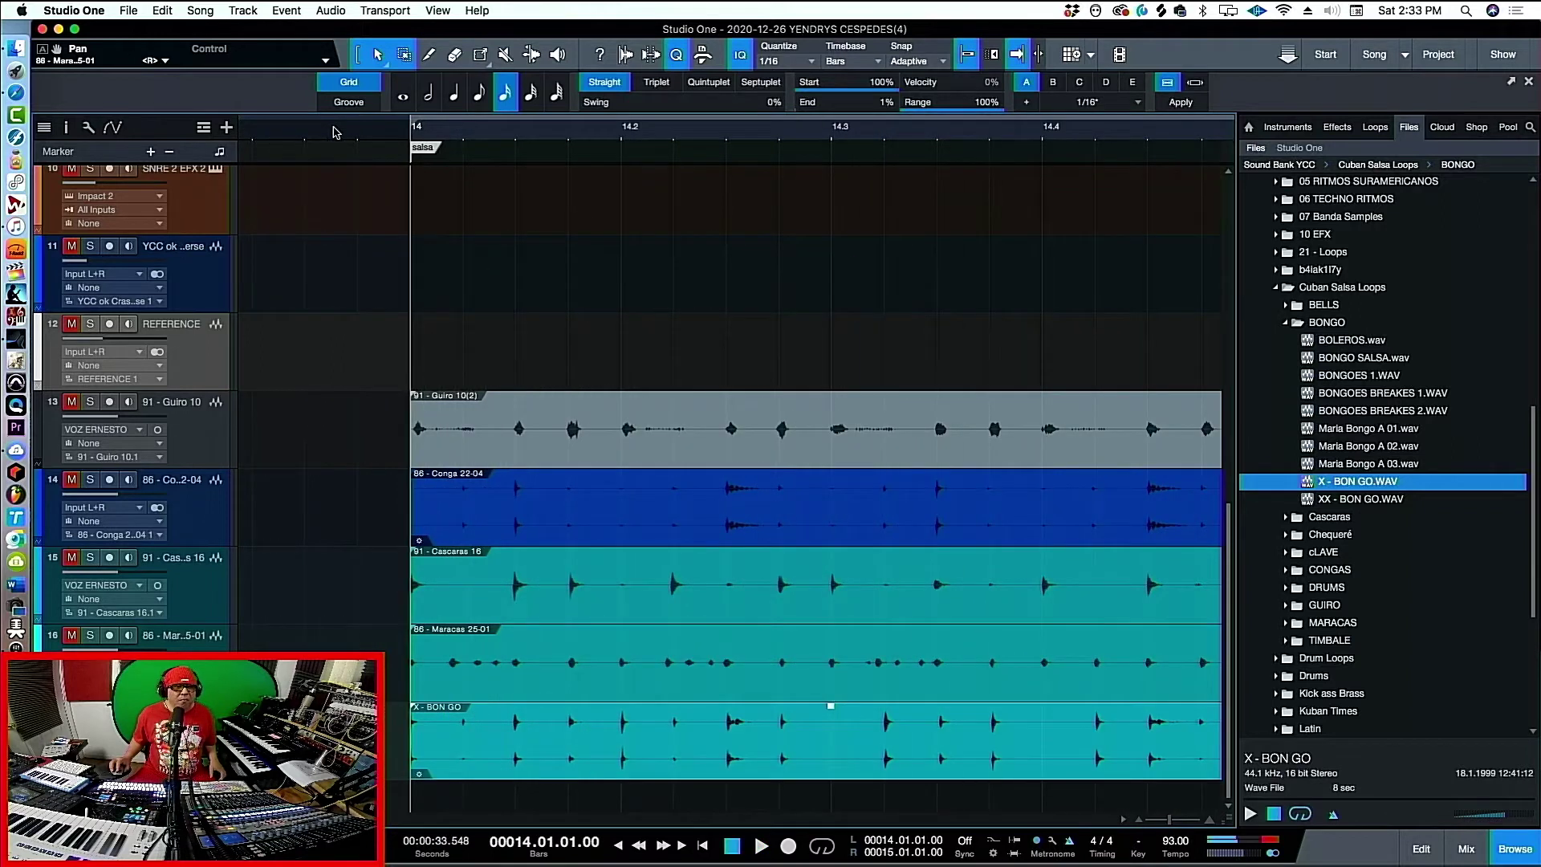
scroll(336, 132, "down", 3)
Play the one-bar BONGO SALSA(2) clip at bar 14, reduce the track heights, and duplicate the clip until it ends at bar 22
key("space")
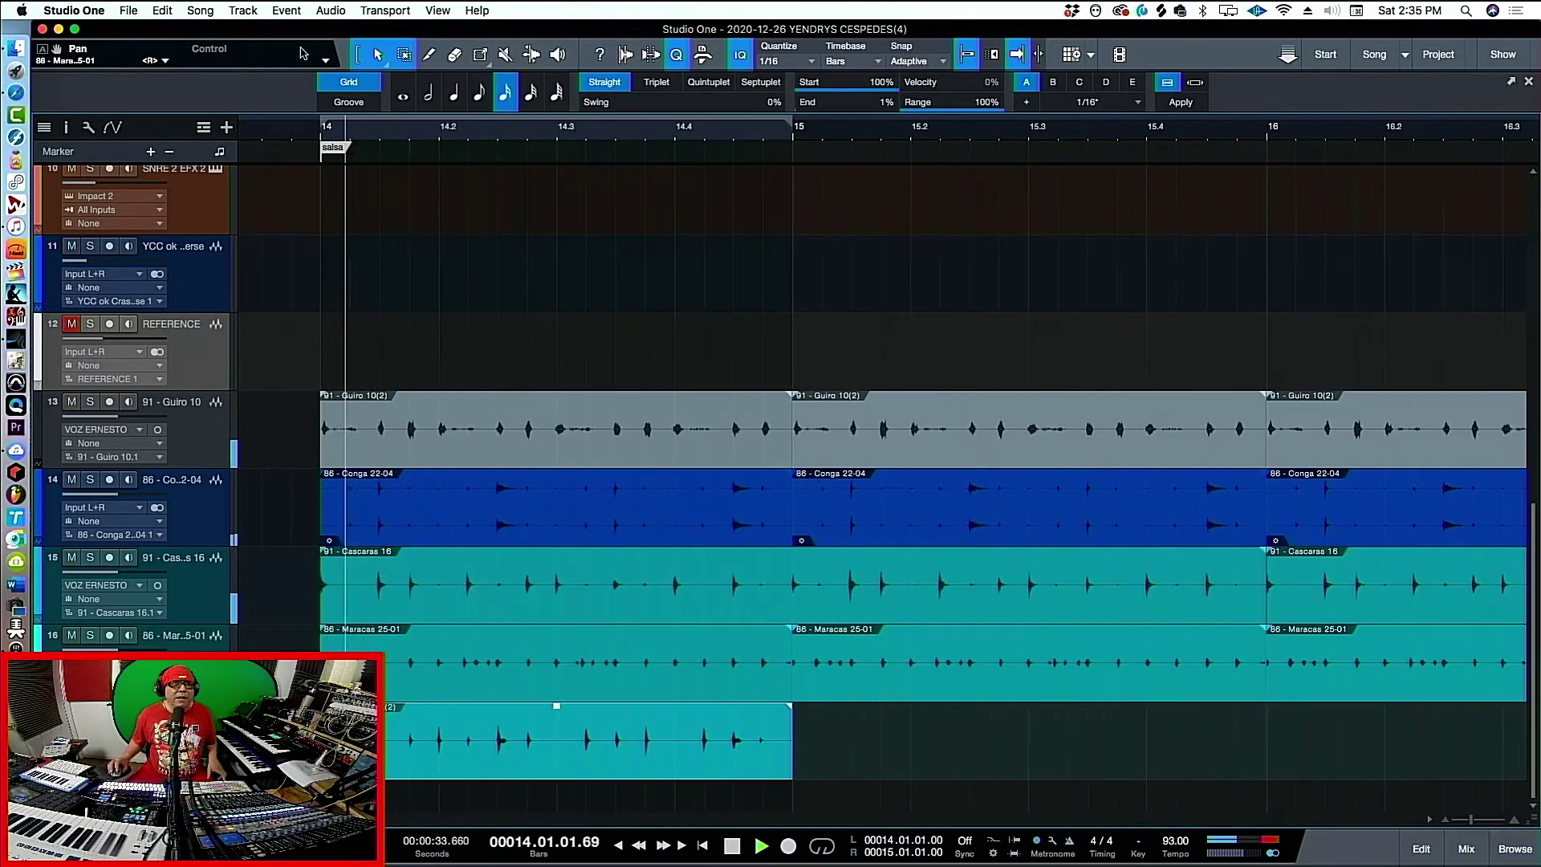
scroll(319, 137, "down", 3)
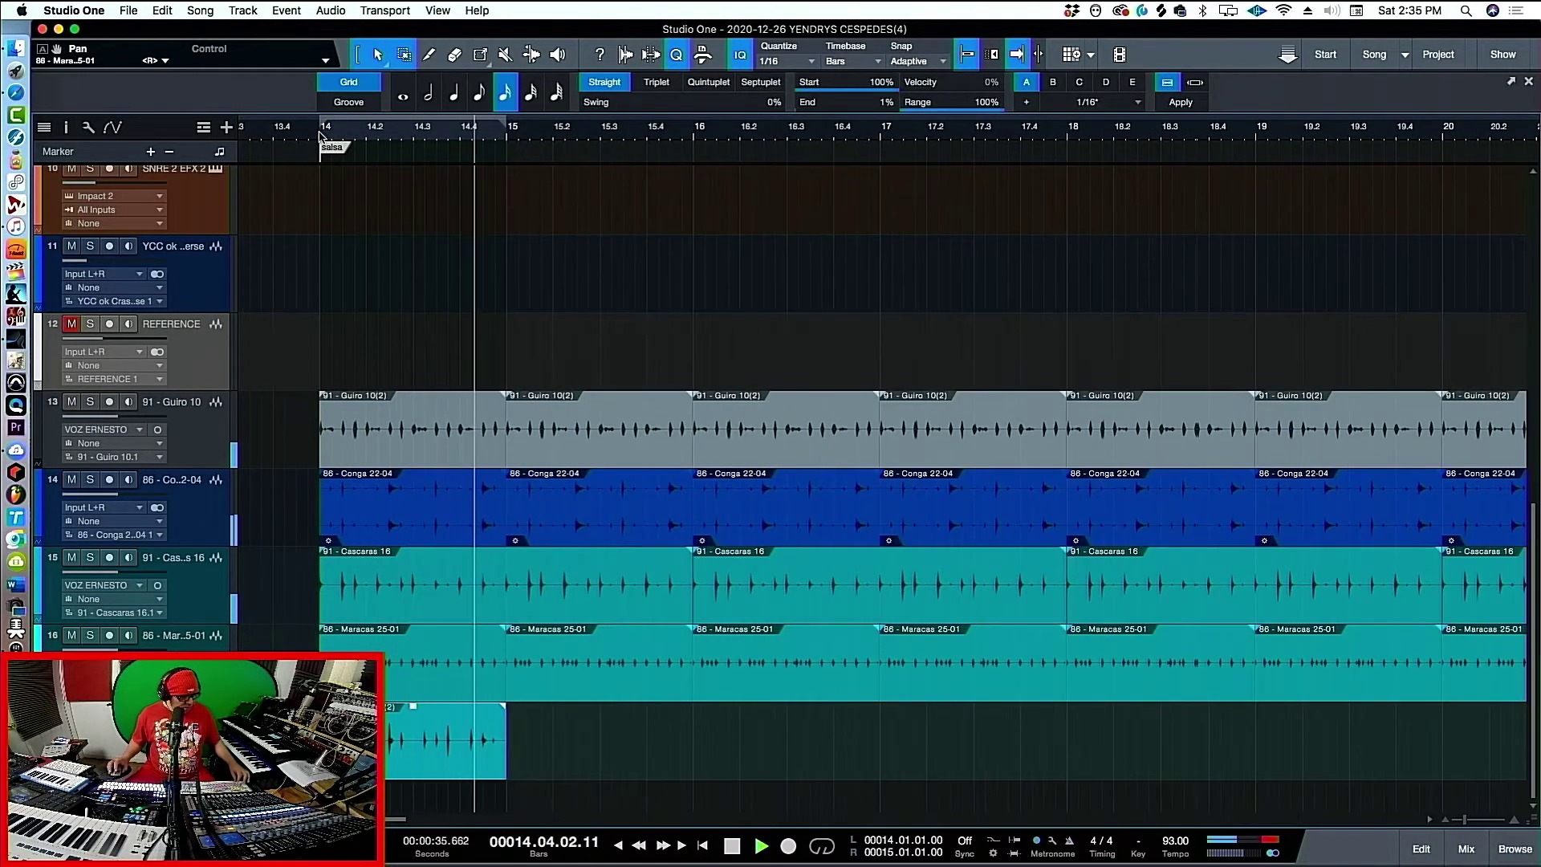
key("d")
key("d")
key("shift+w")
key("shift+w")
key("d")
key("d")
key("d")
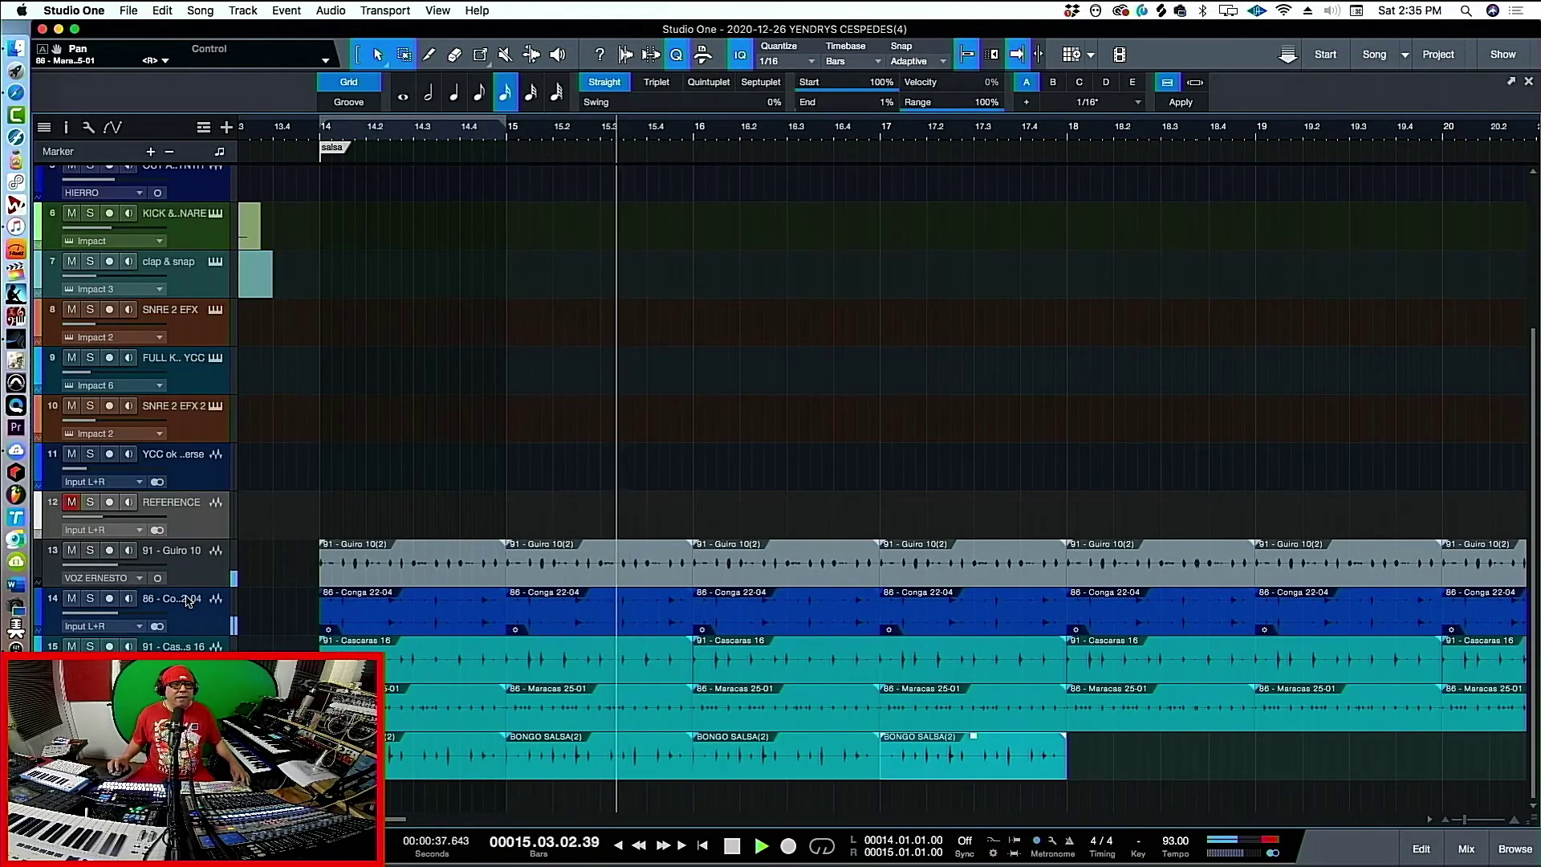
key("w")
key("d")
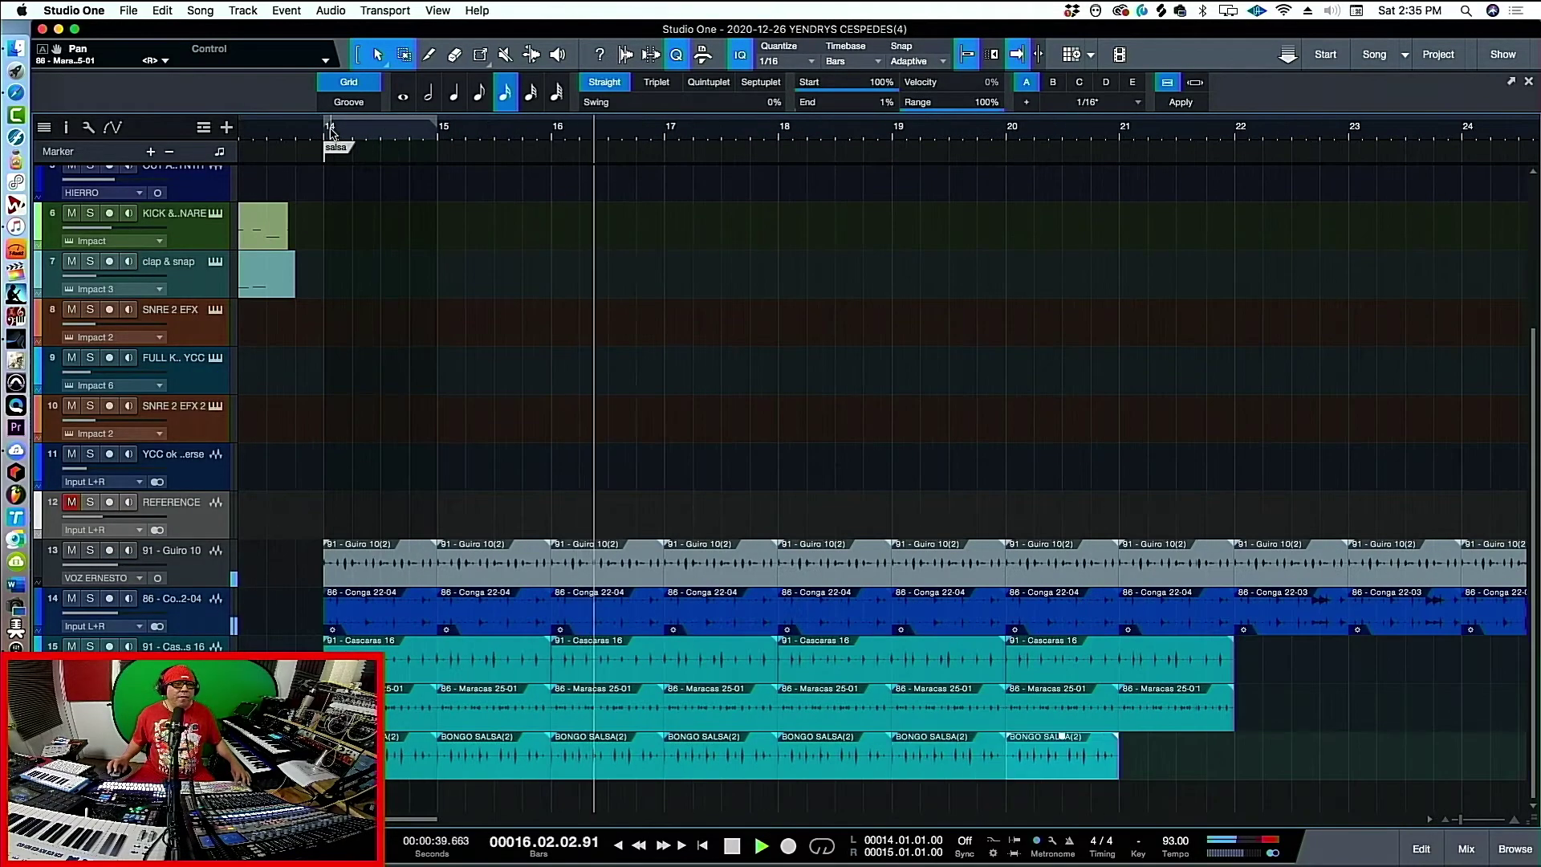
key("d")
key("space")
key("p")
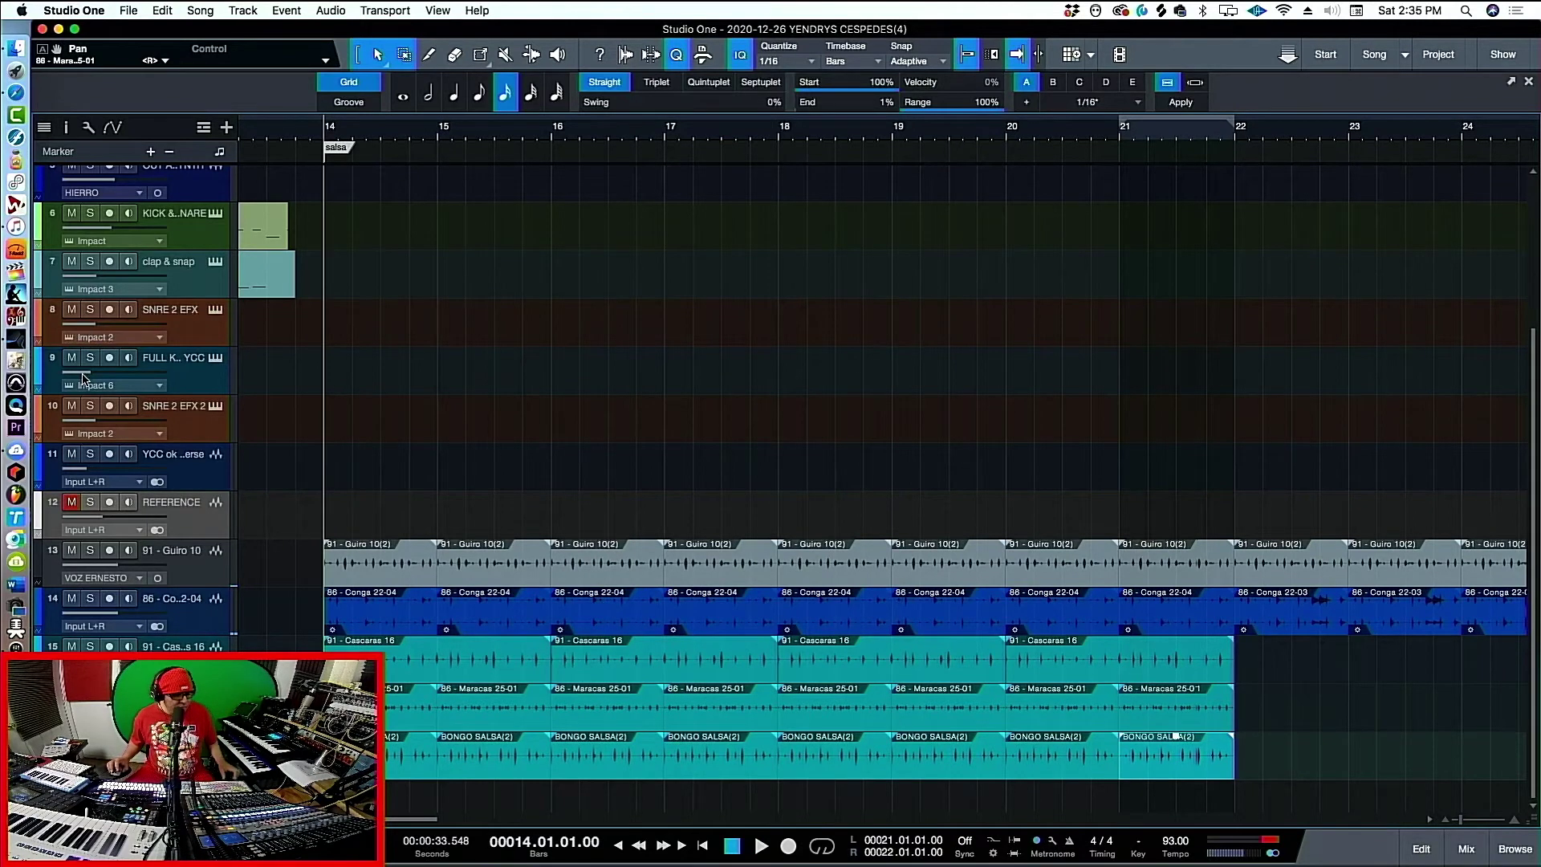
Pan the BONGO SALSA channel to R53, check it soloed during playback, and set its volume to -7.8
key("F3")
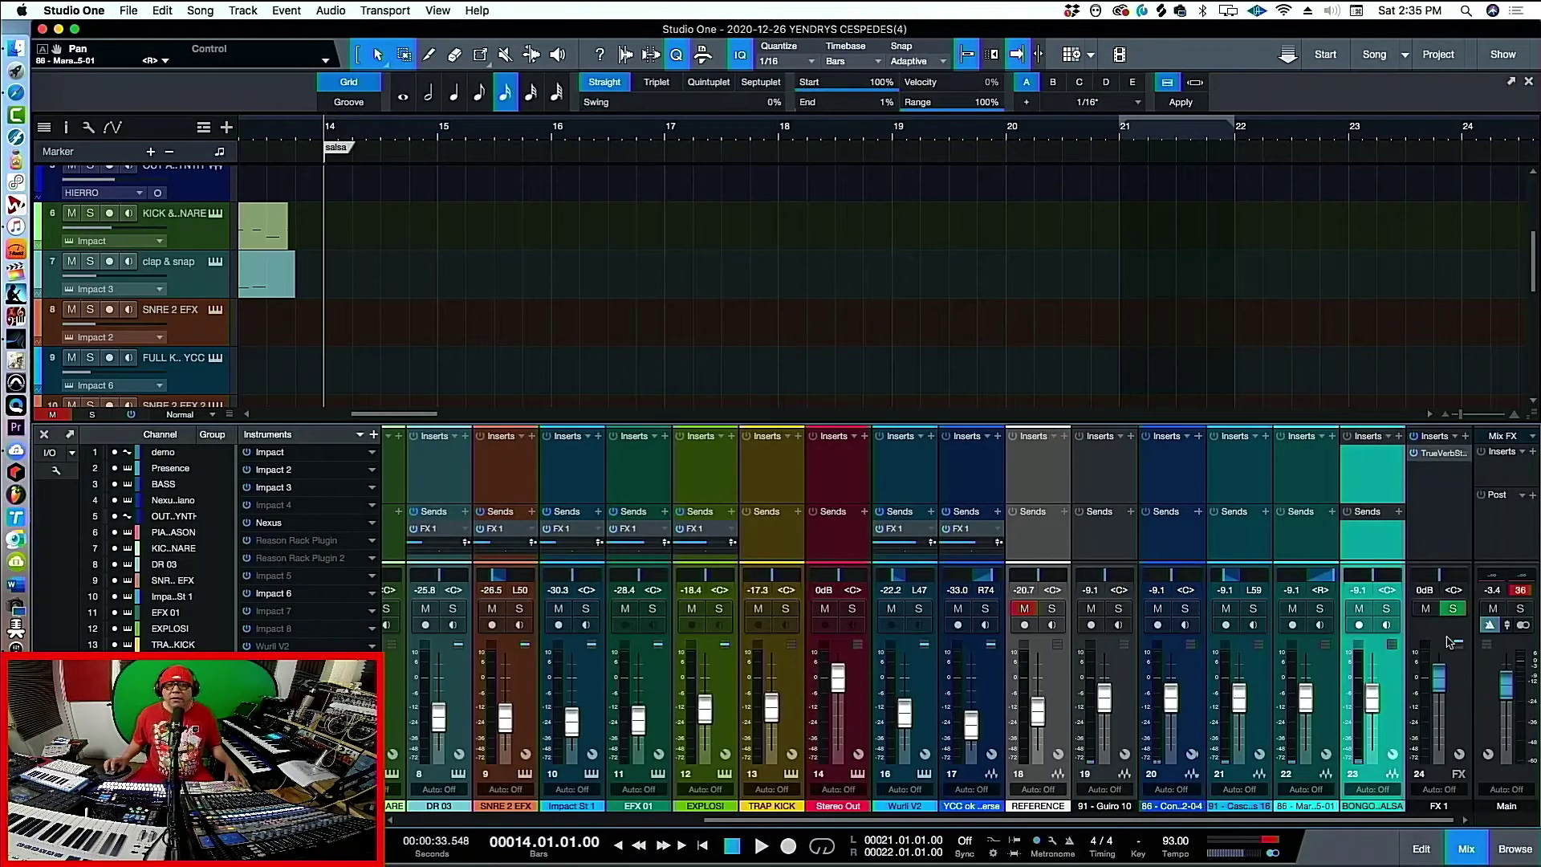
key("space")
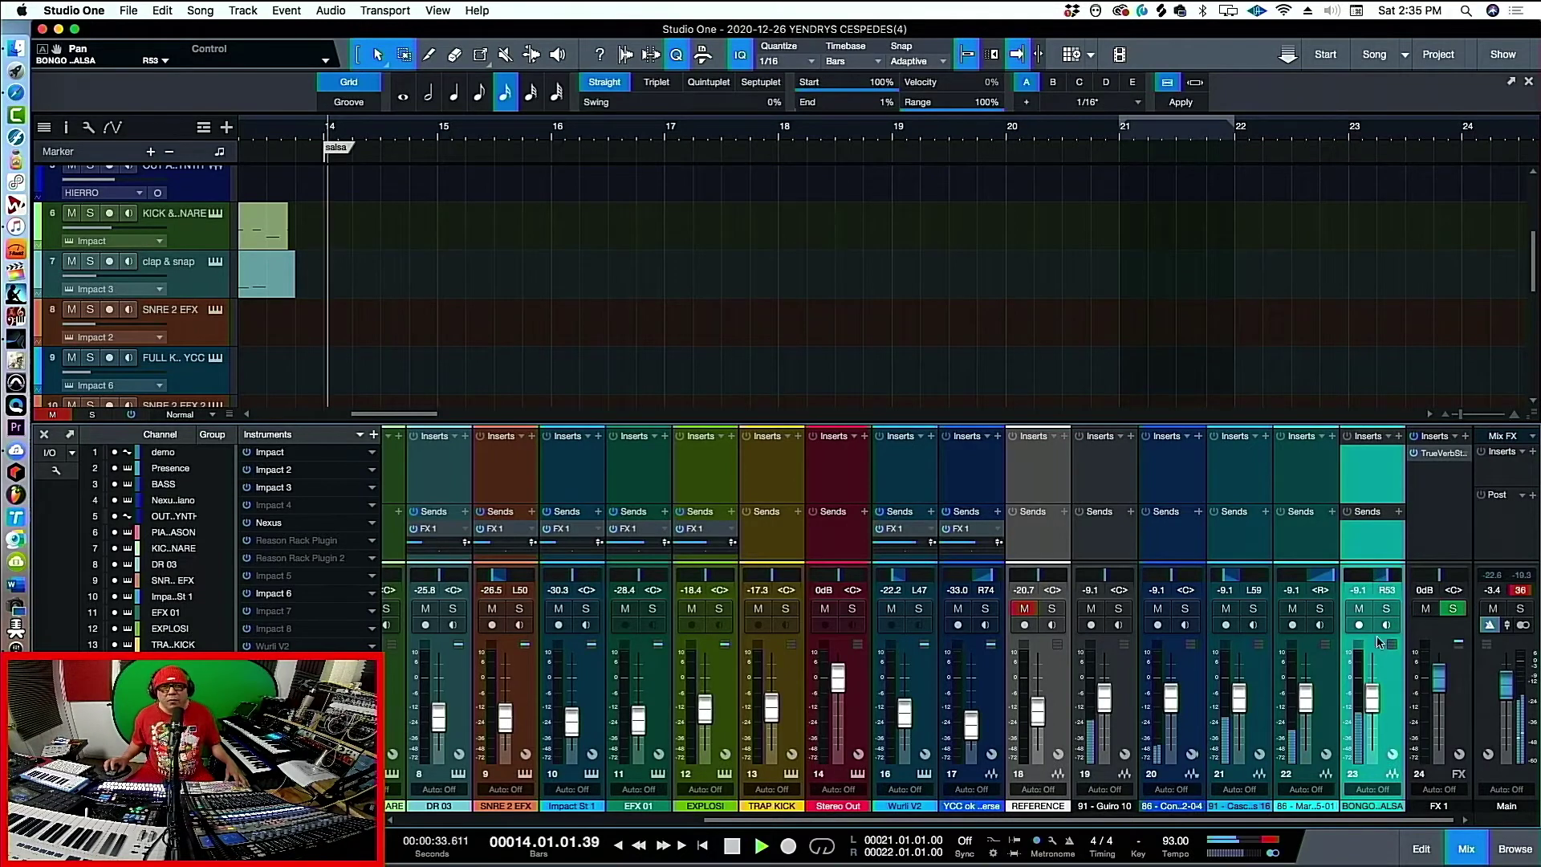
left_click(1387, 612)
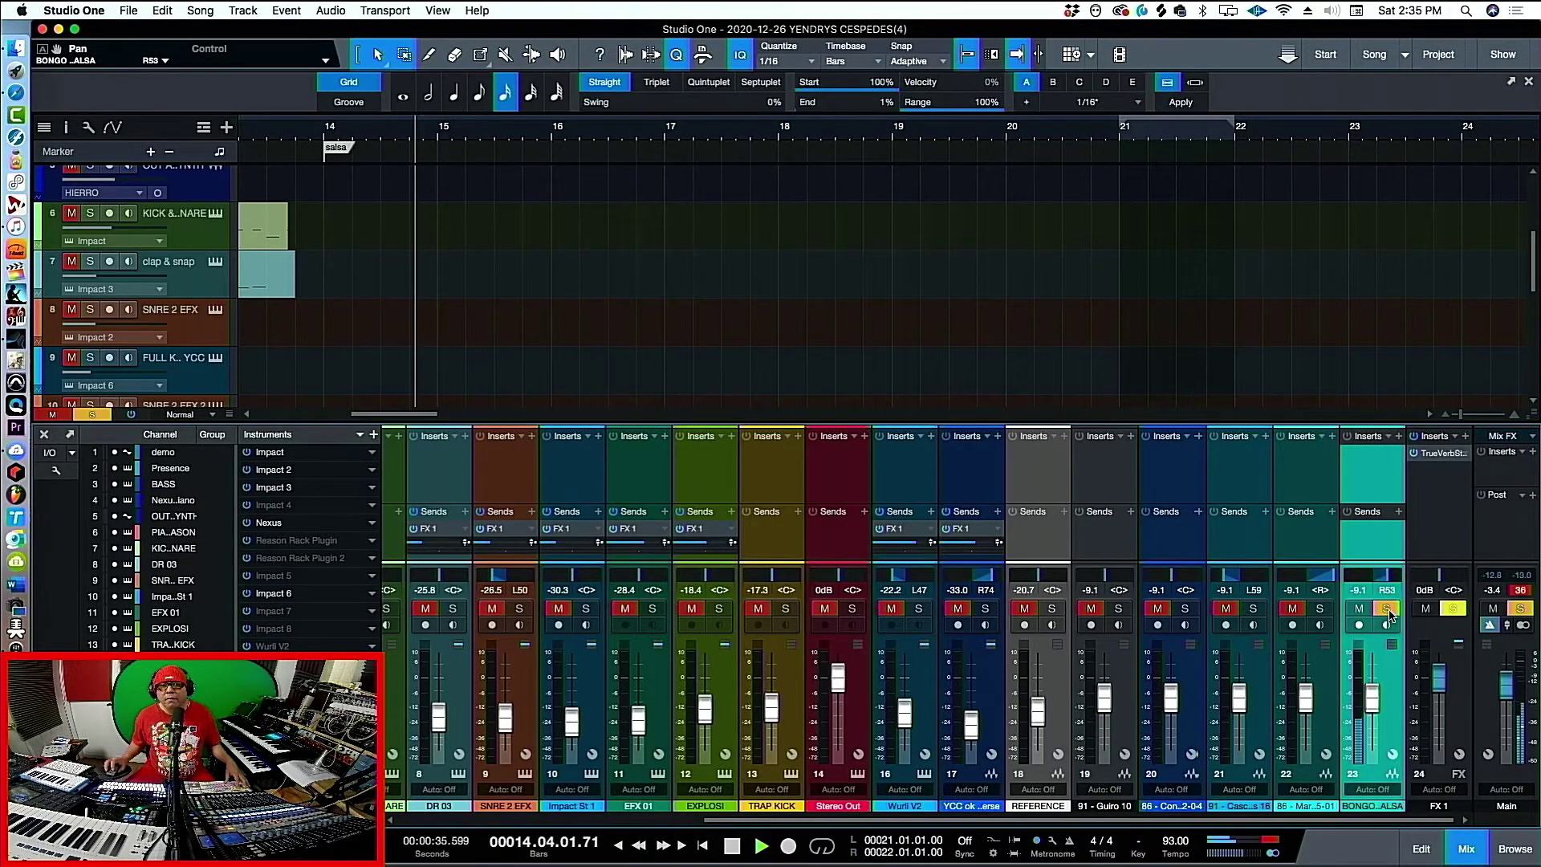
left_click(1389, 613)
key("F3")
key("space")
Solo the demo track briefly to hear it, and play the percussion arrangement from bar 21
key("w")
key("w")
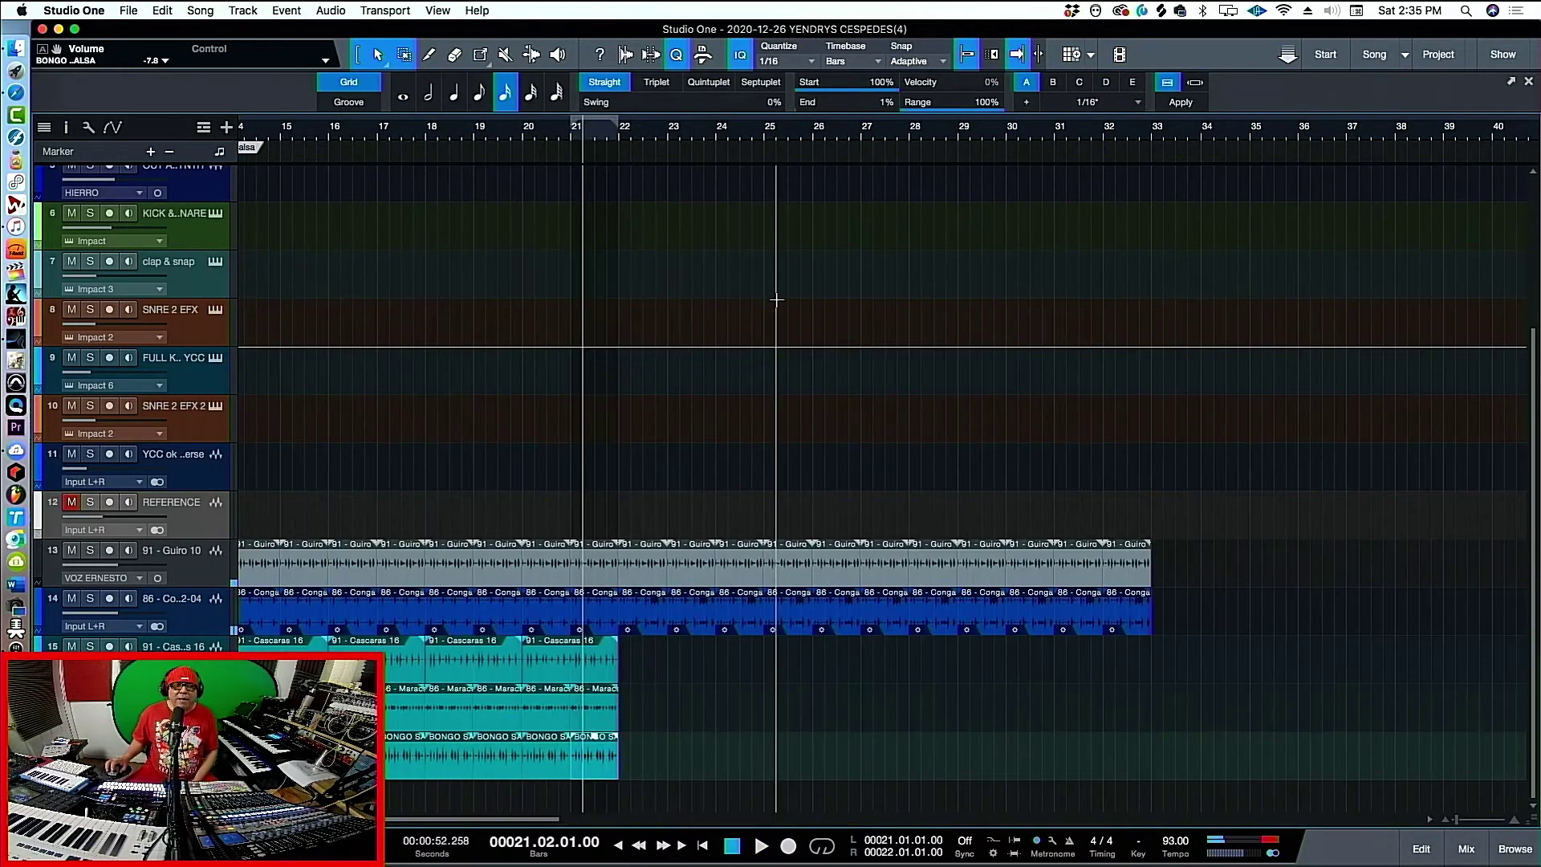
scroll(95, 178, "up", 5)
left_click(91, 176)
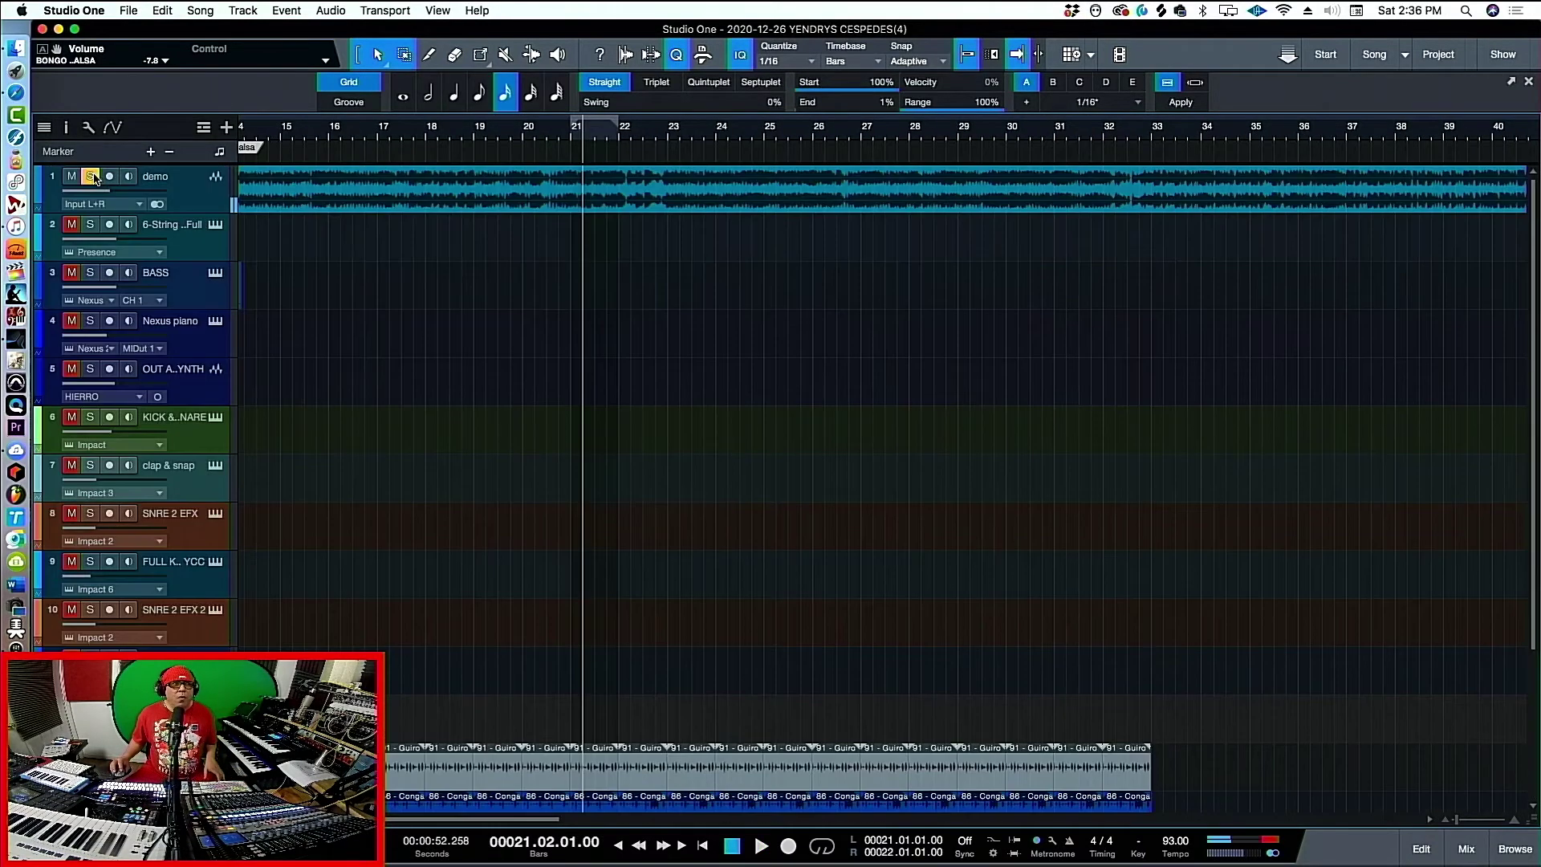
scroll(1007, 399, "down", 5)
key("space")
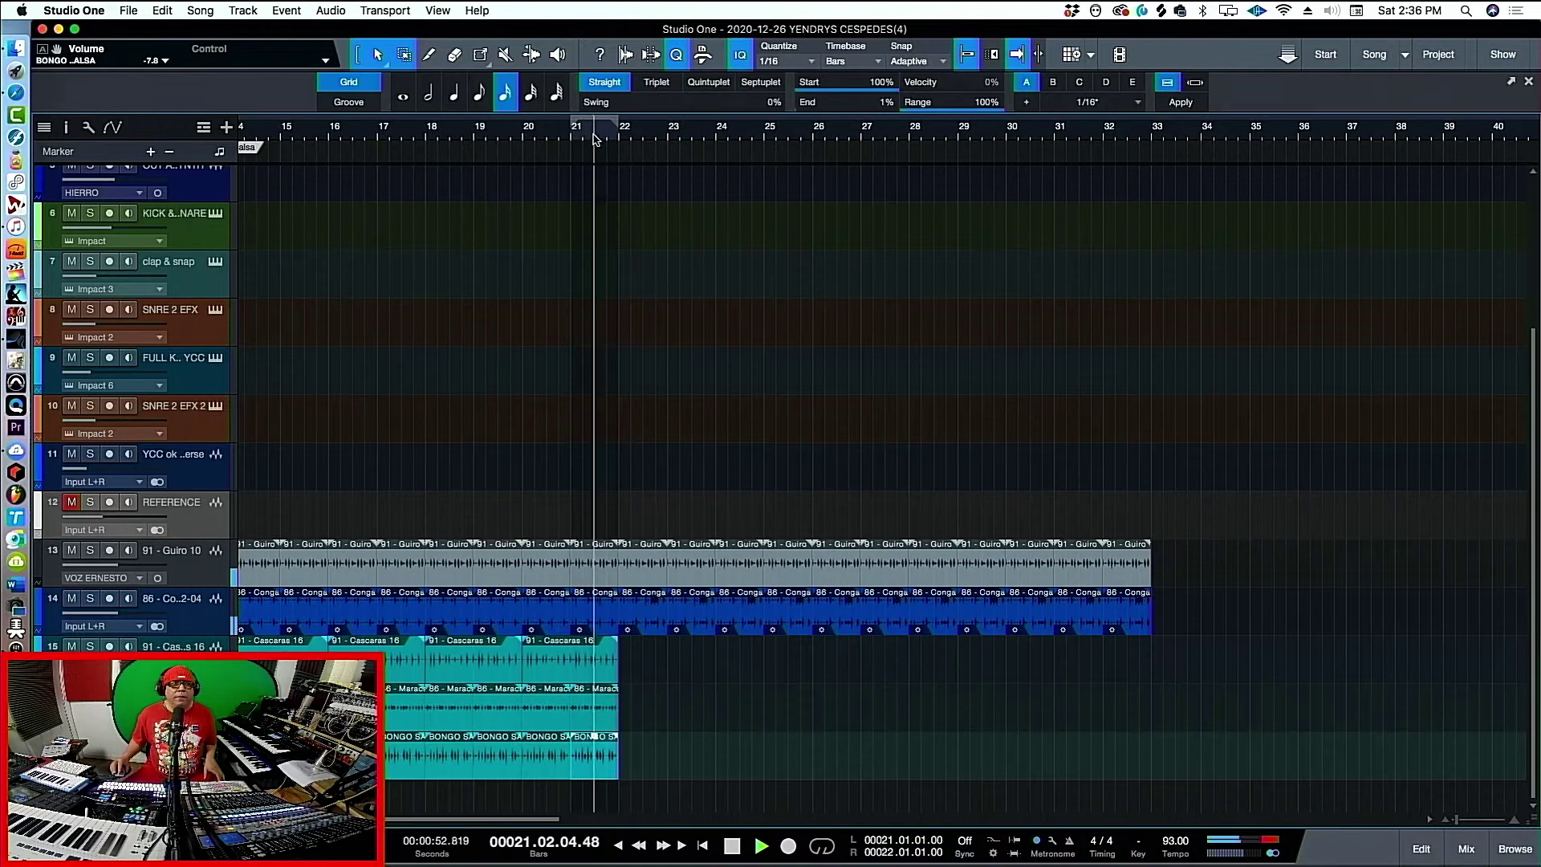
Play from bar 21, add a "salsa up" marker at bar 23, and clear the guiro and conga clips in bar 22
key("e")
key("e")
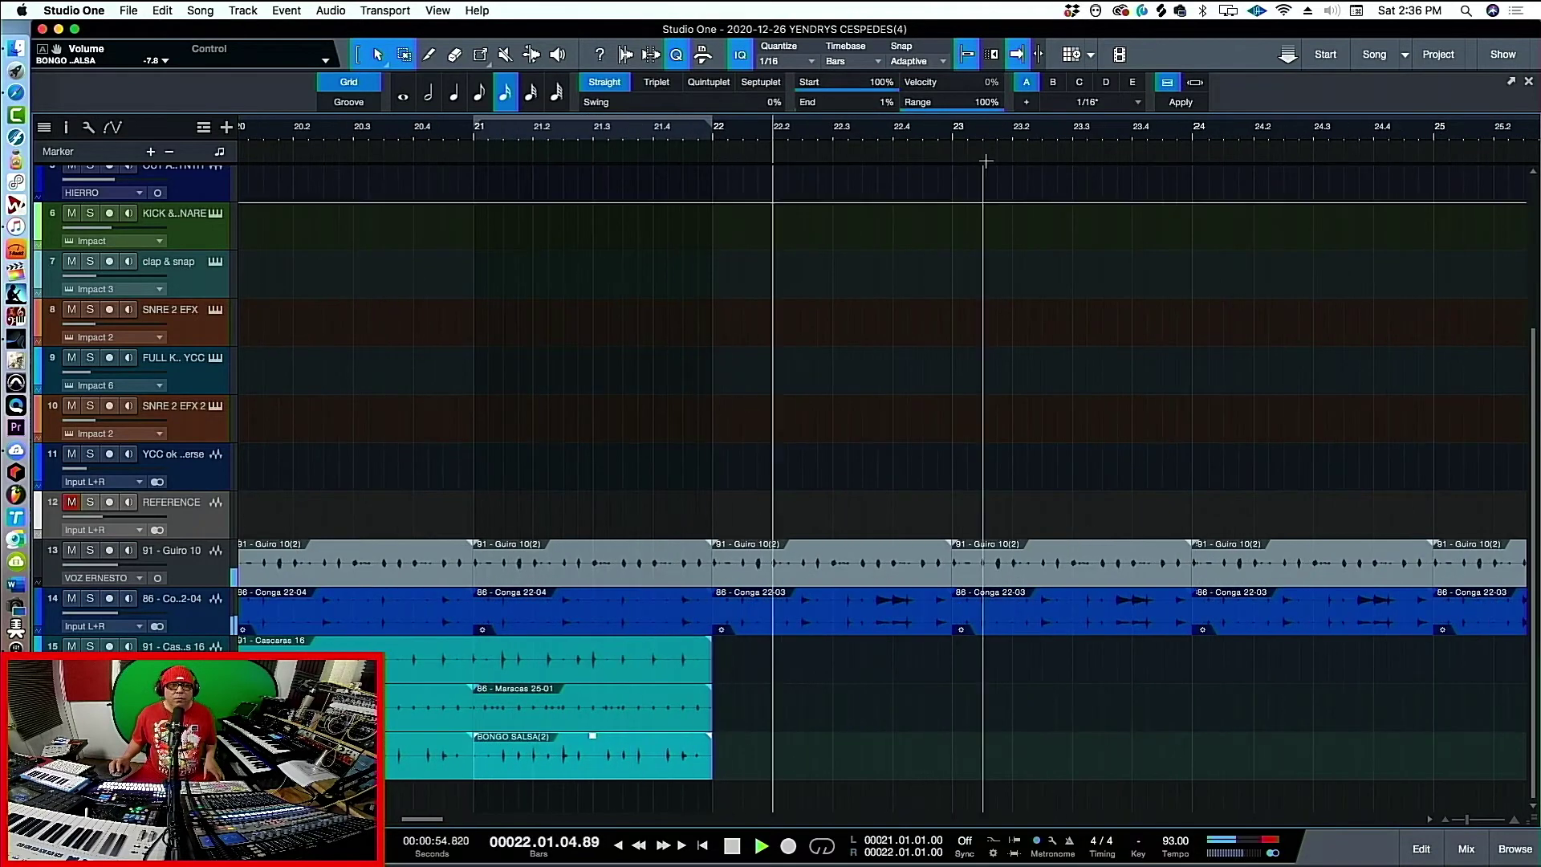
key("space")
left_click(954, 130)
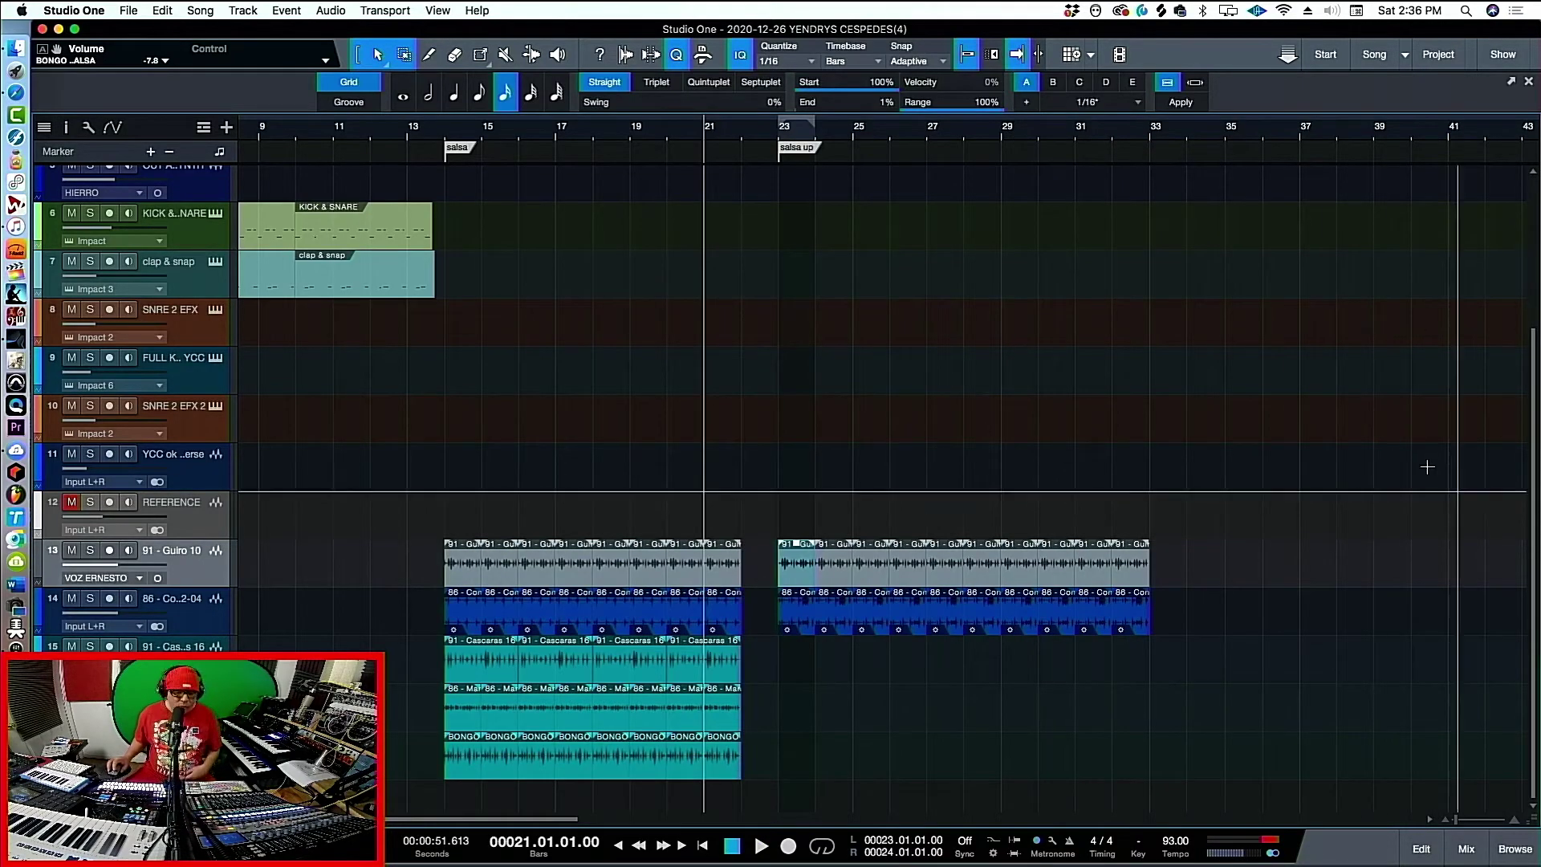
Find ABANICO.wav in the TIMBALE folder of Cuban Salsa Loops and place it on a new track at beat 21.3
left_click(1513, 844)
double_click(1330, 640)
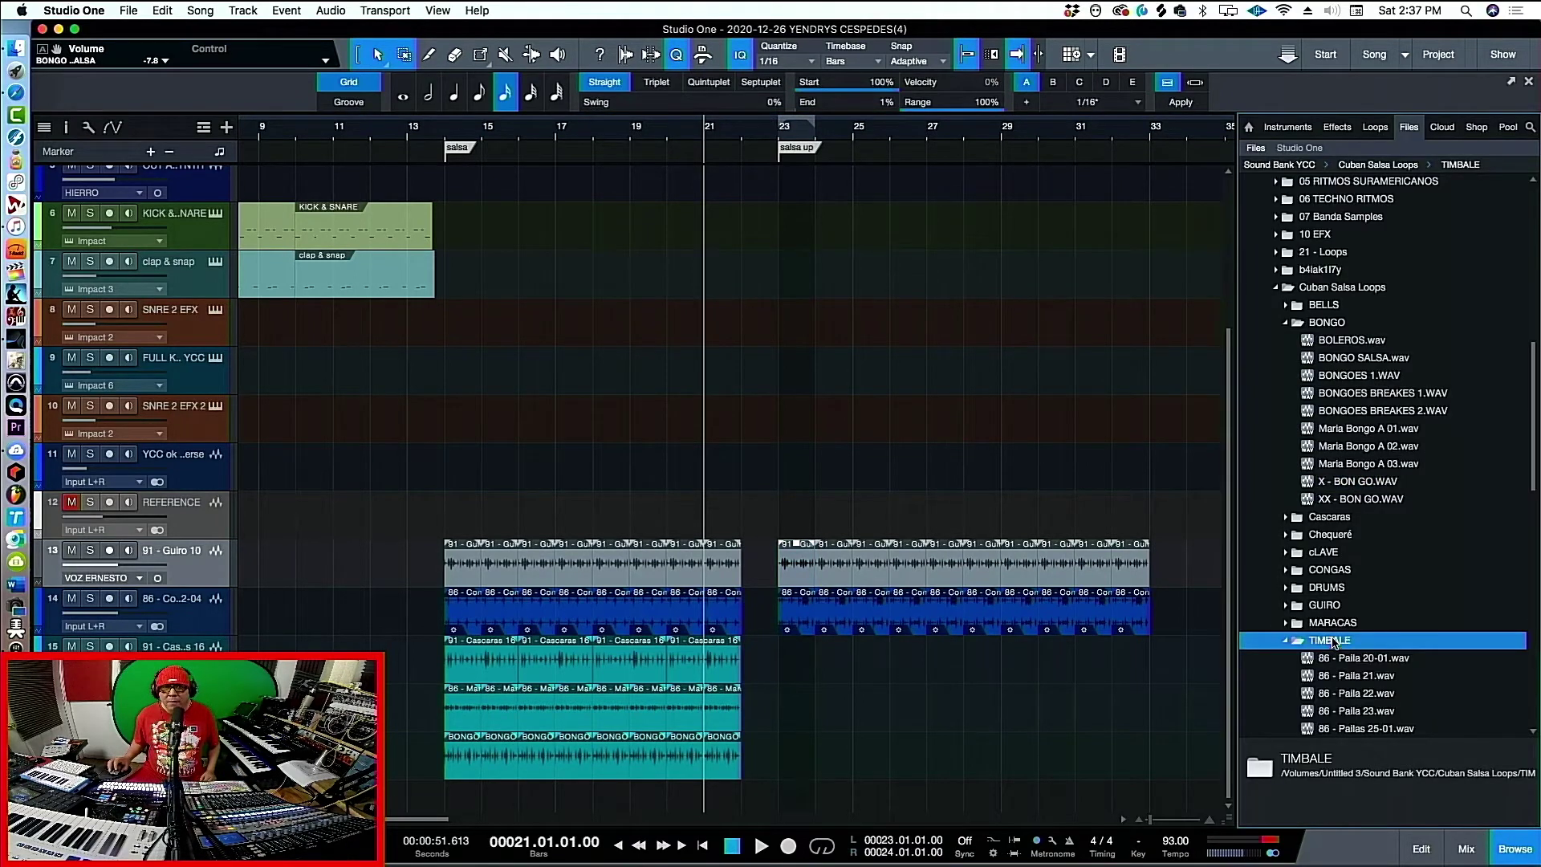
scroll(1364, 482, "down", 10)
scroll(1368, 433, "down", 3)
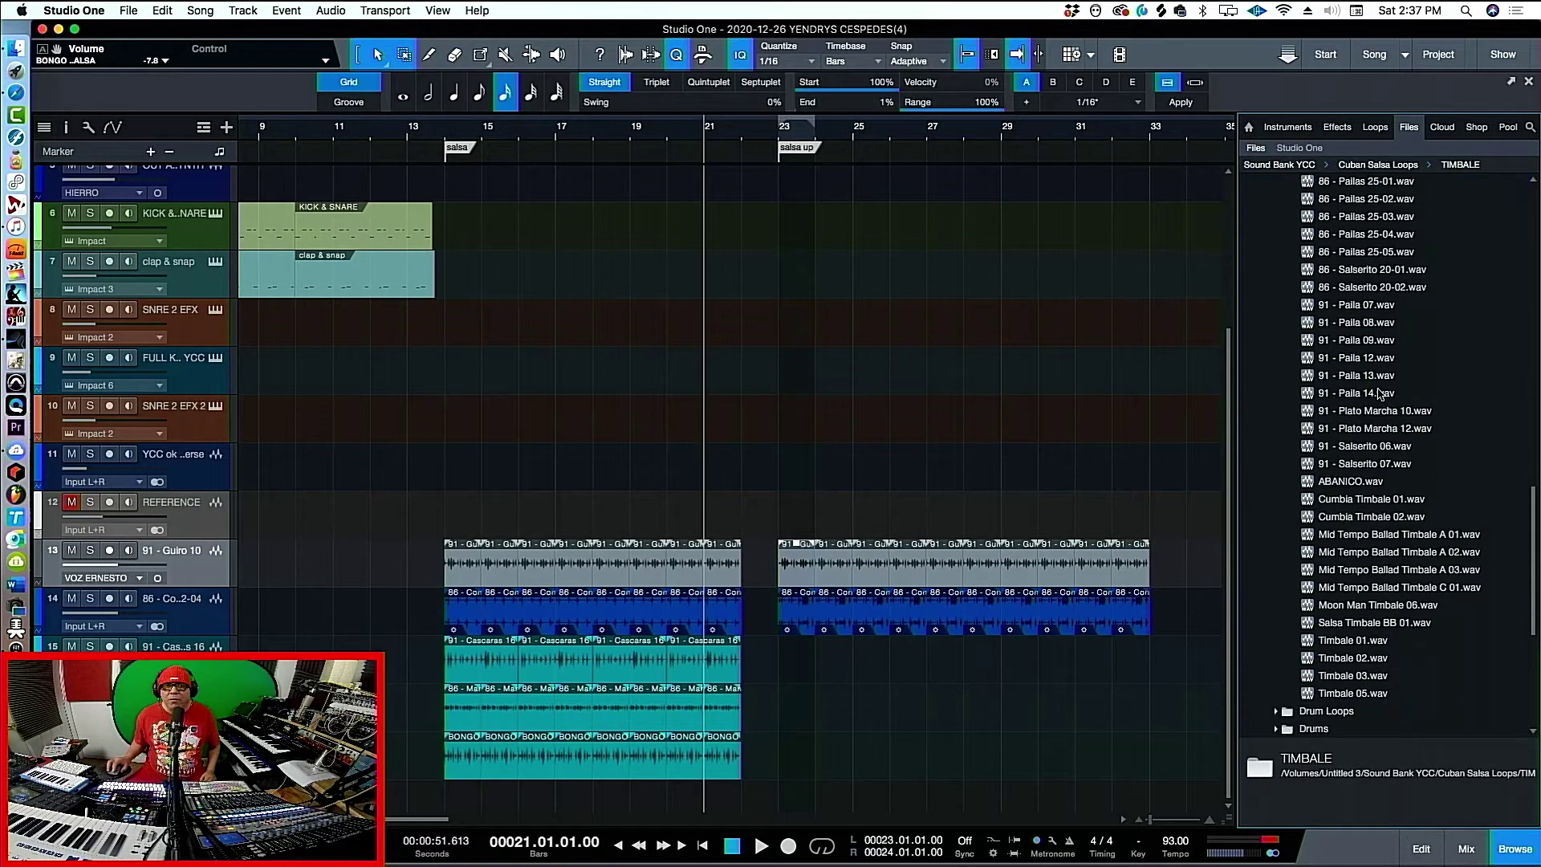
left_click(1339, 484)
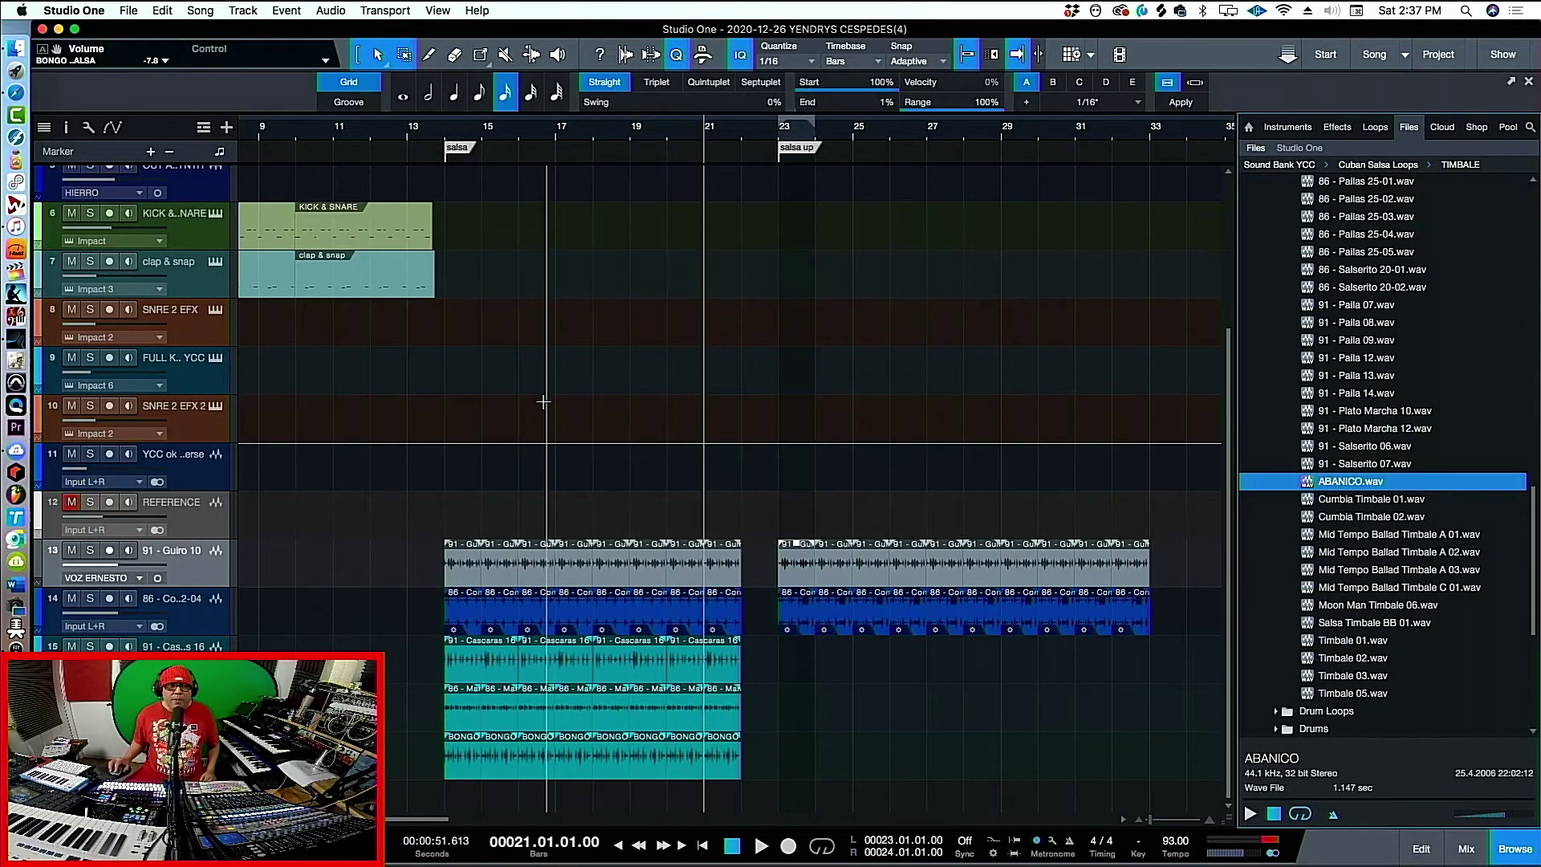
left_click_drag(1344, 485, 738, 805)
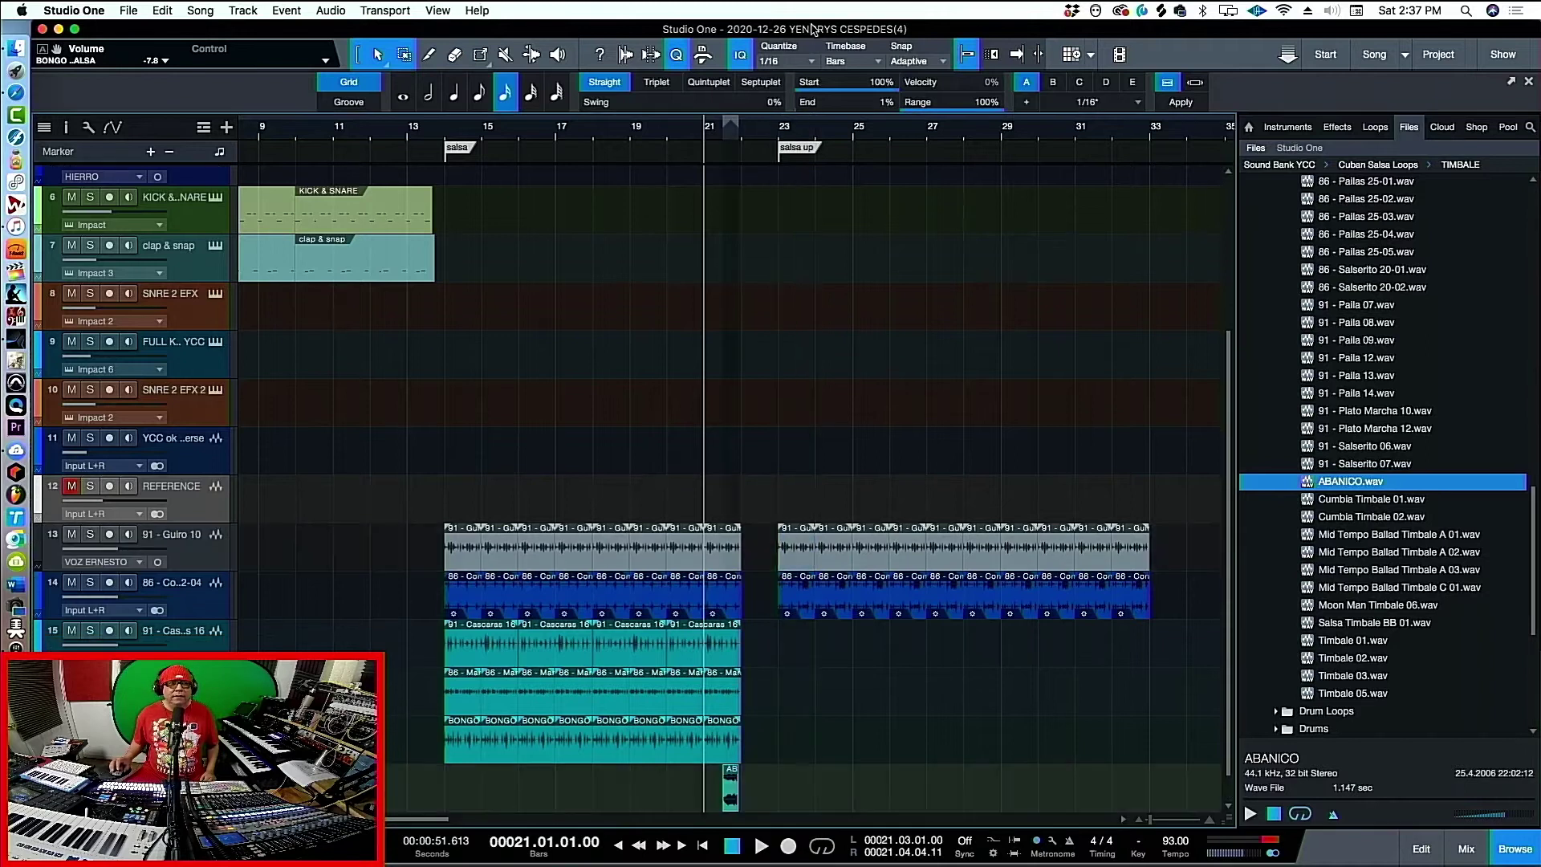
Solo the demo to hear it from beat 21.3, and time-stretch the ABANICO clip to run from 21.3.3 to bar 22
scroll(719, 141, "up", 5)
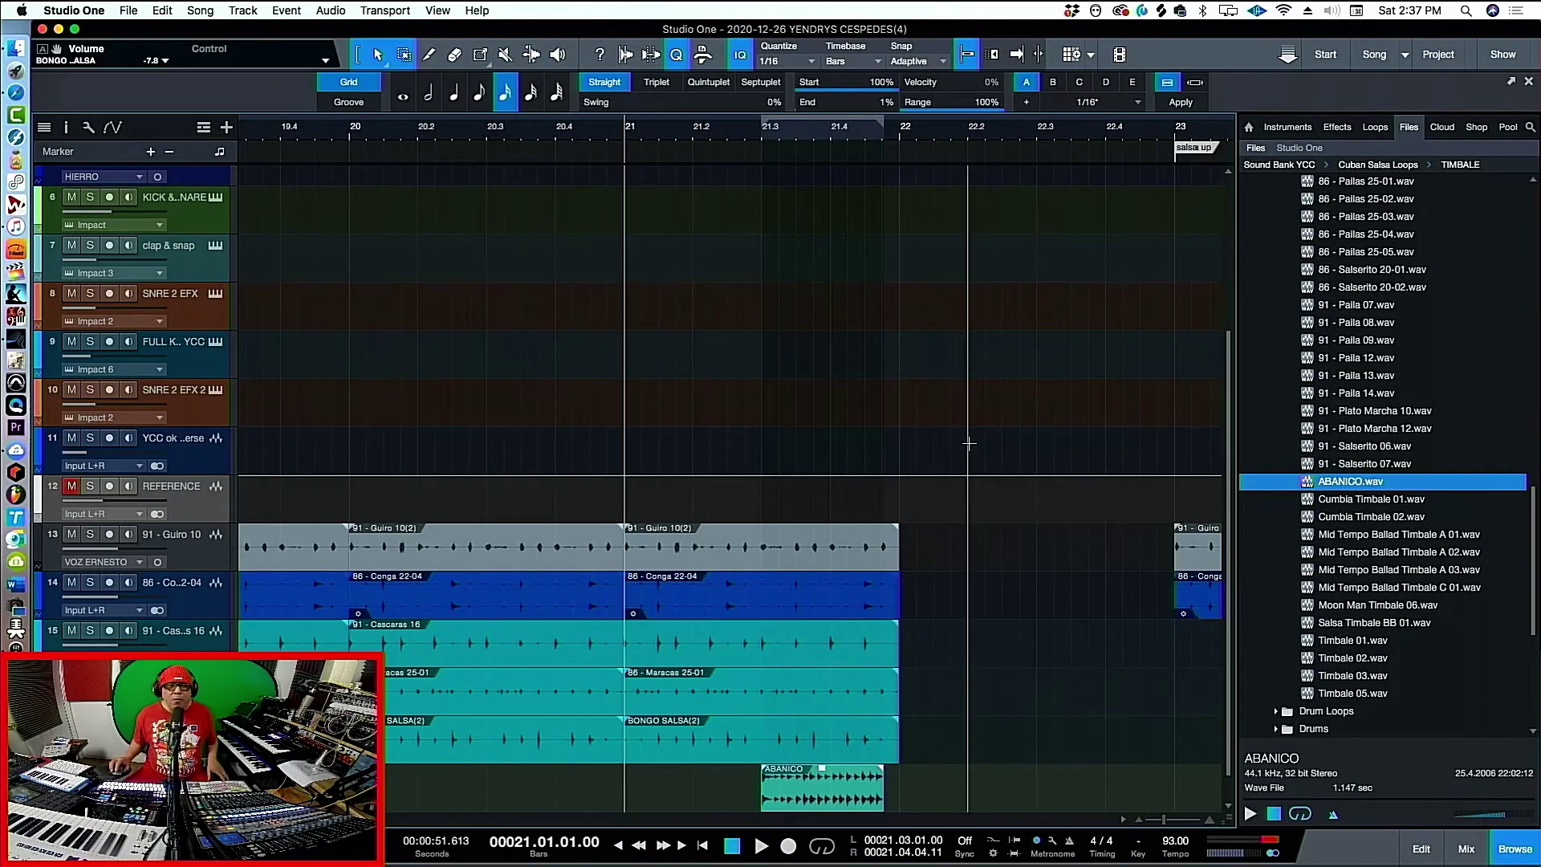
scroll(943, 231, "down", 1)
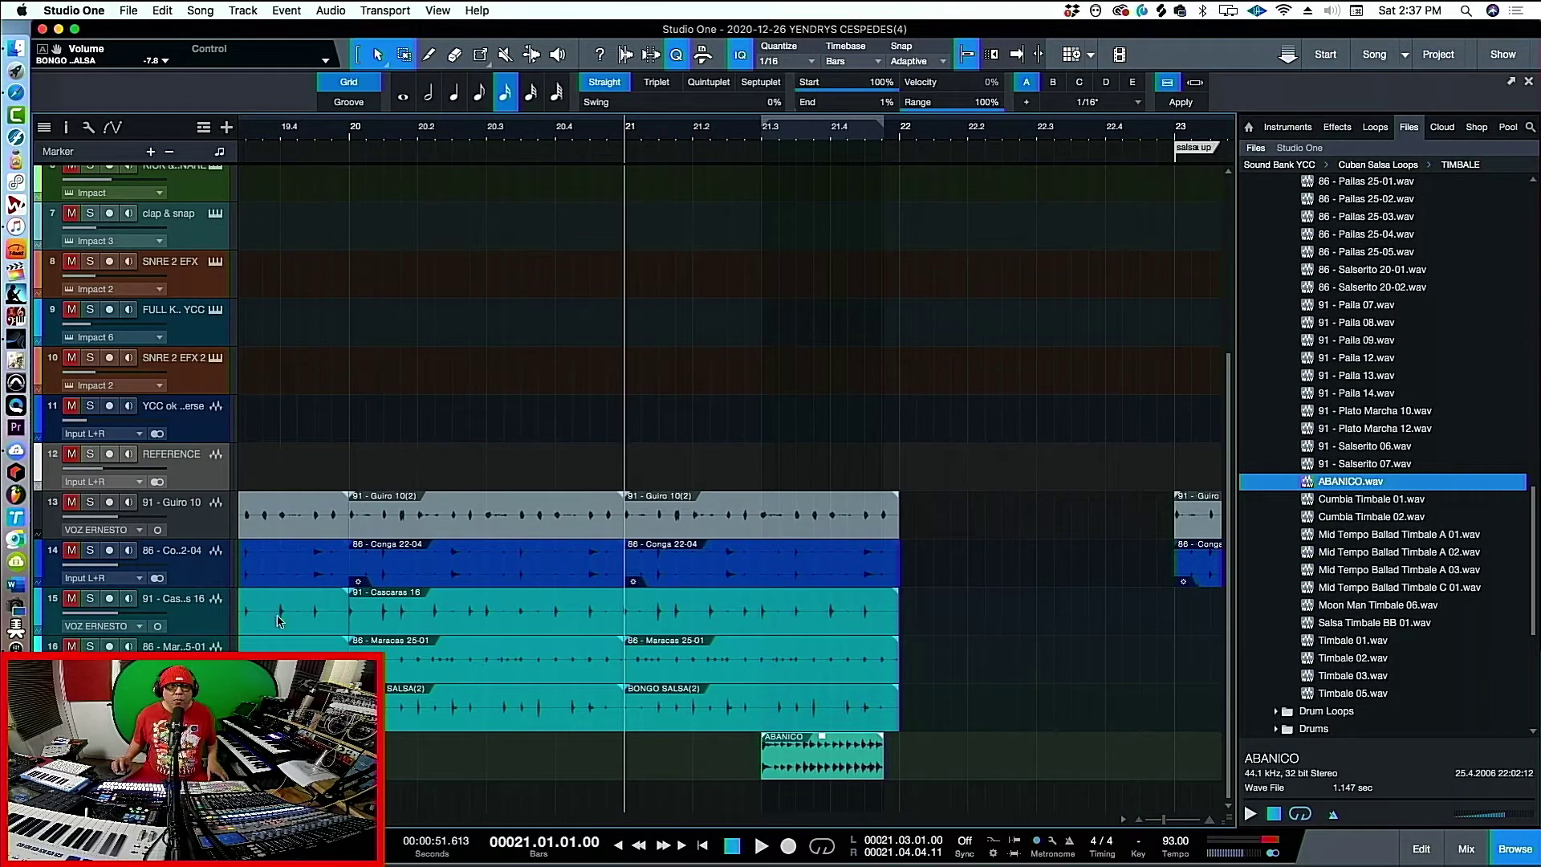
key("space")
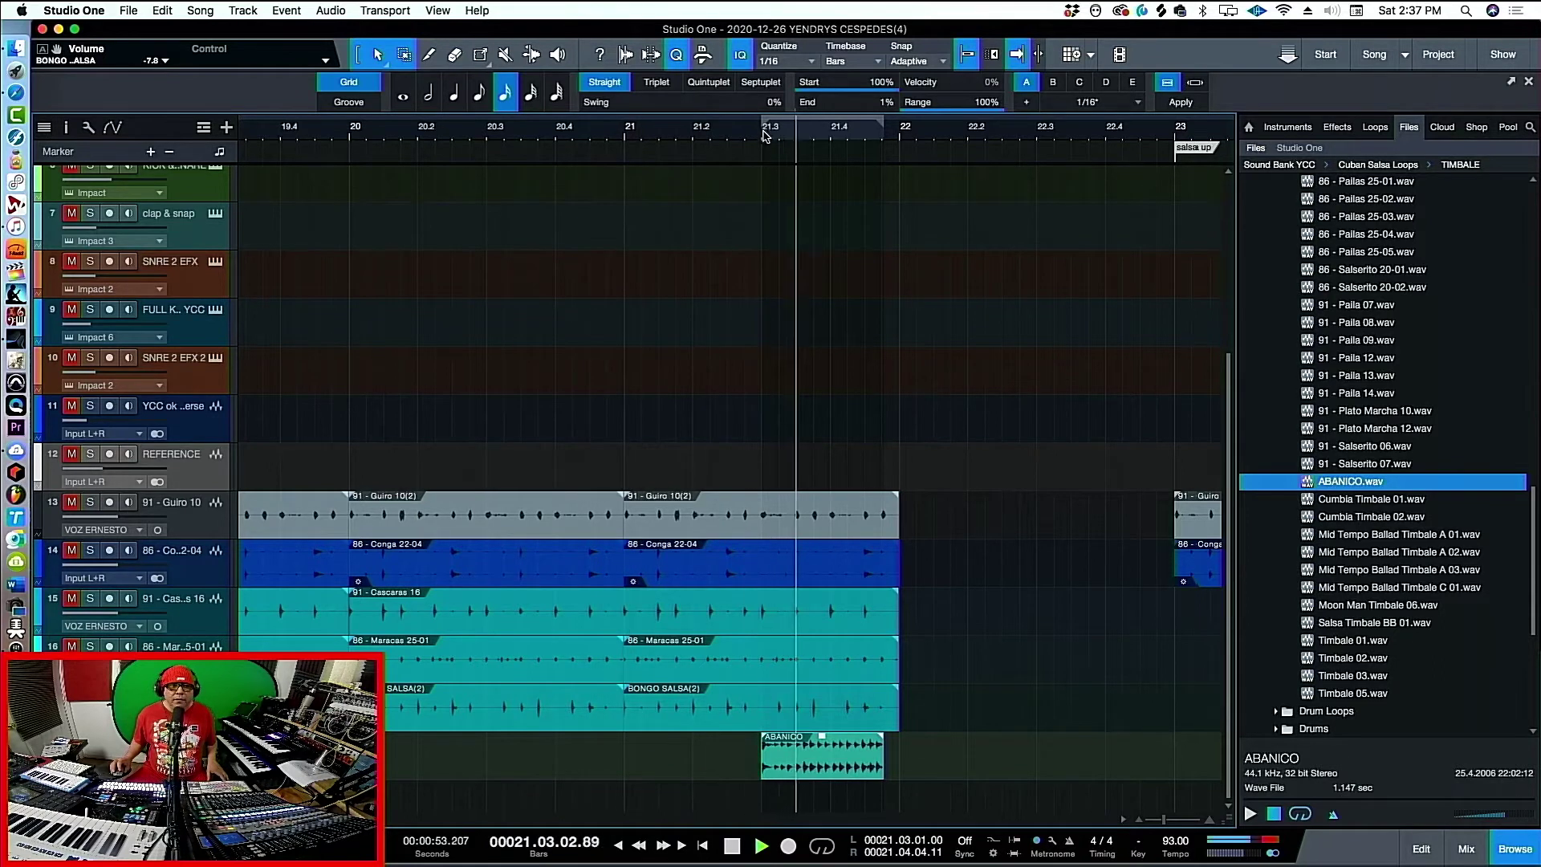
key("space")
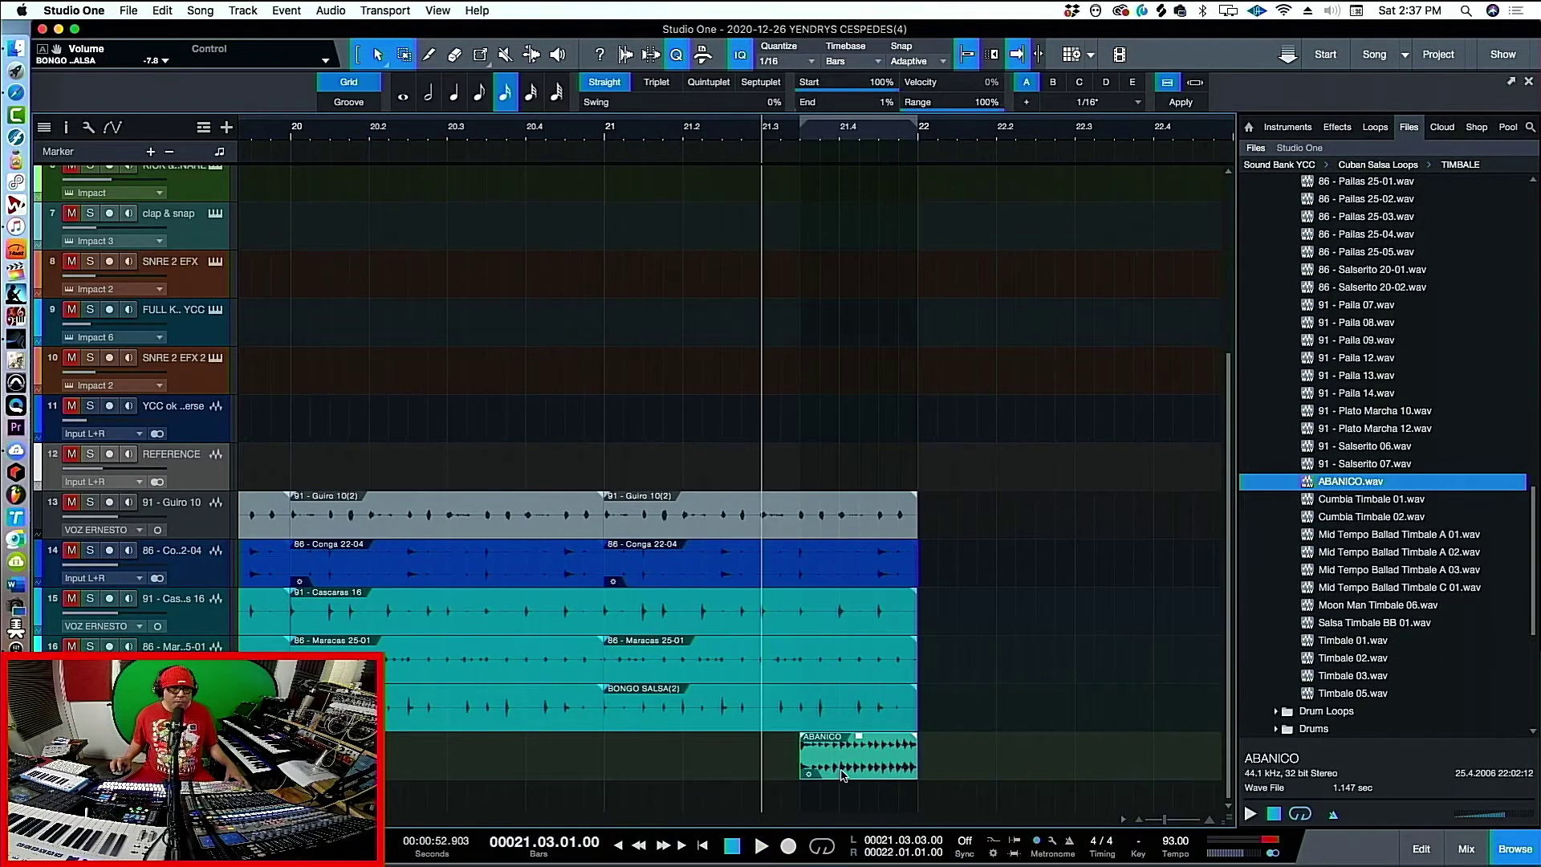
Bounce the stretched ABANICO clip, adjust its start to beat 21.3, and bounce it again
right_click(859, 758)
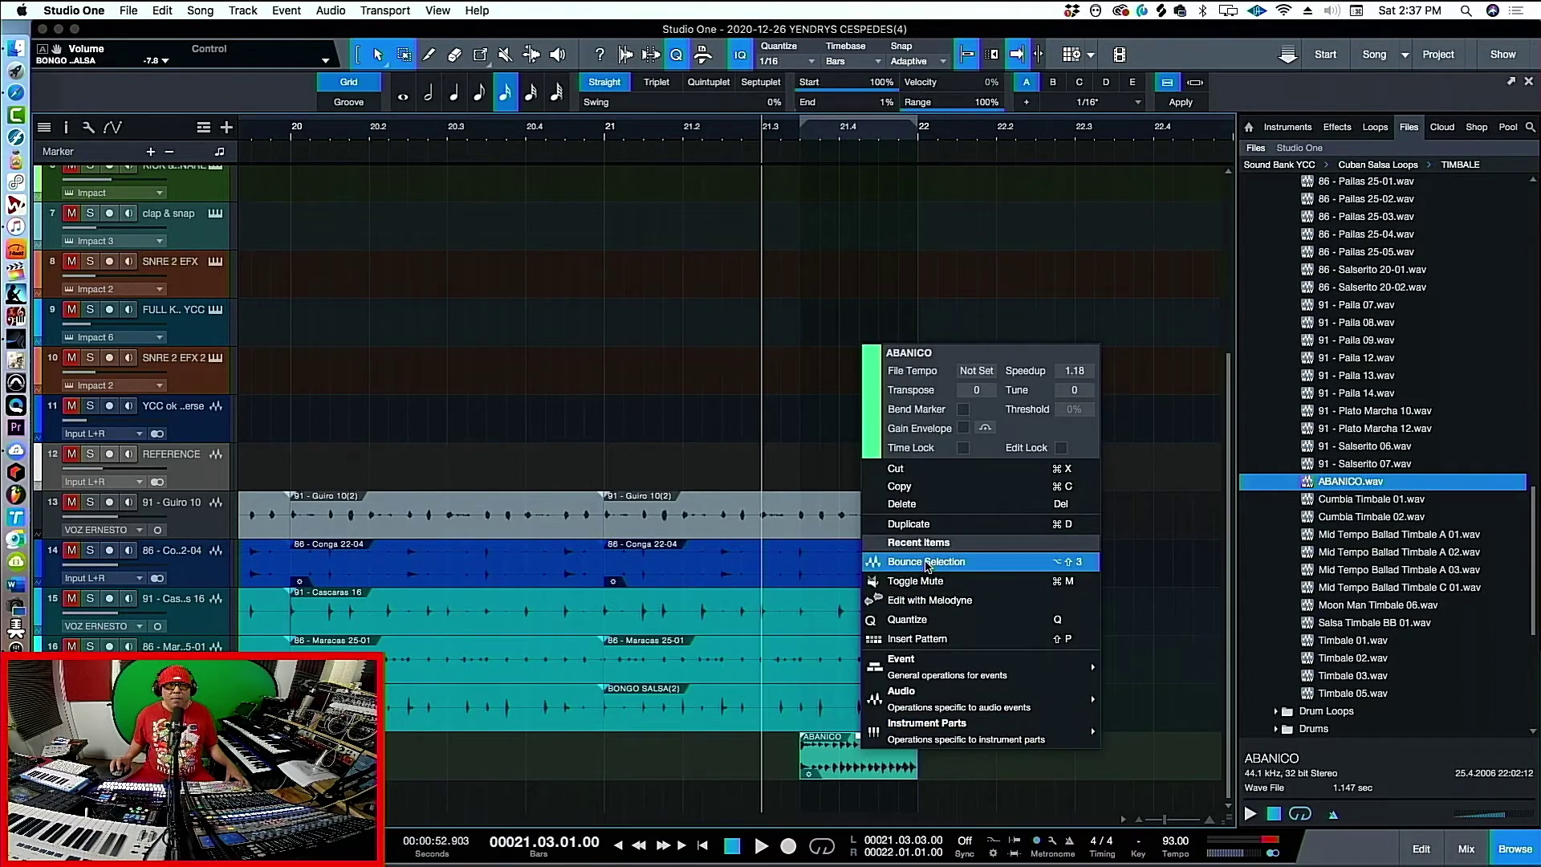
left_click(927, 561)
left_click_drag(762, 740, 764, 751)
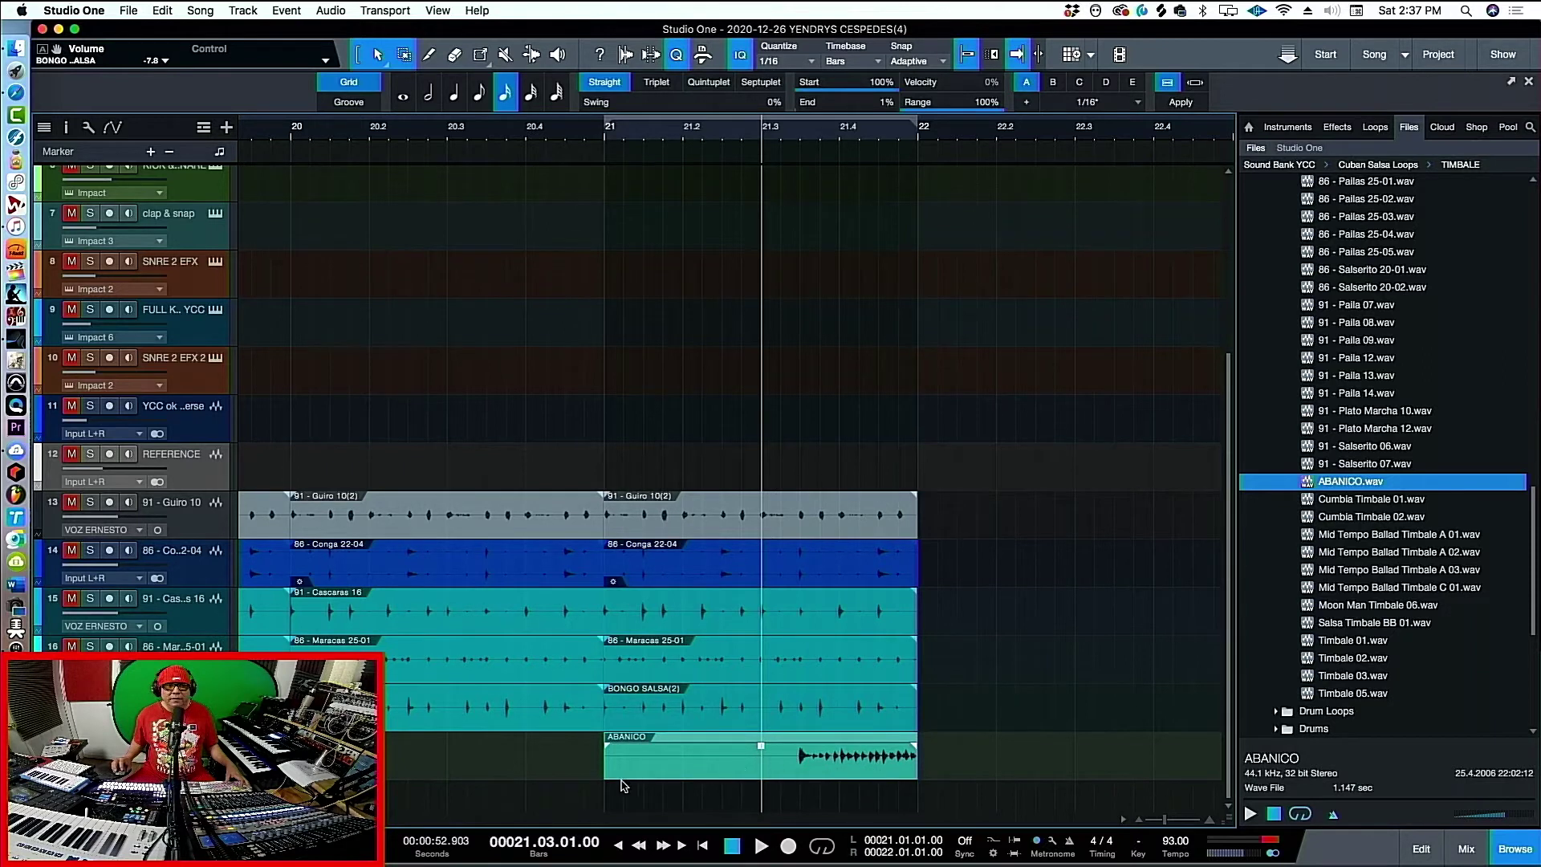
left_click_drag(608, 776, 752, 769)
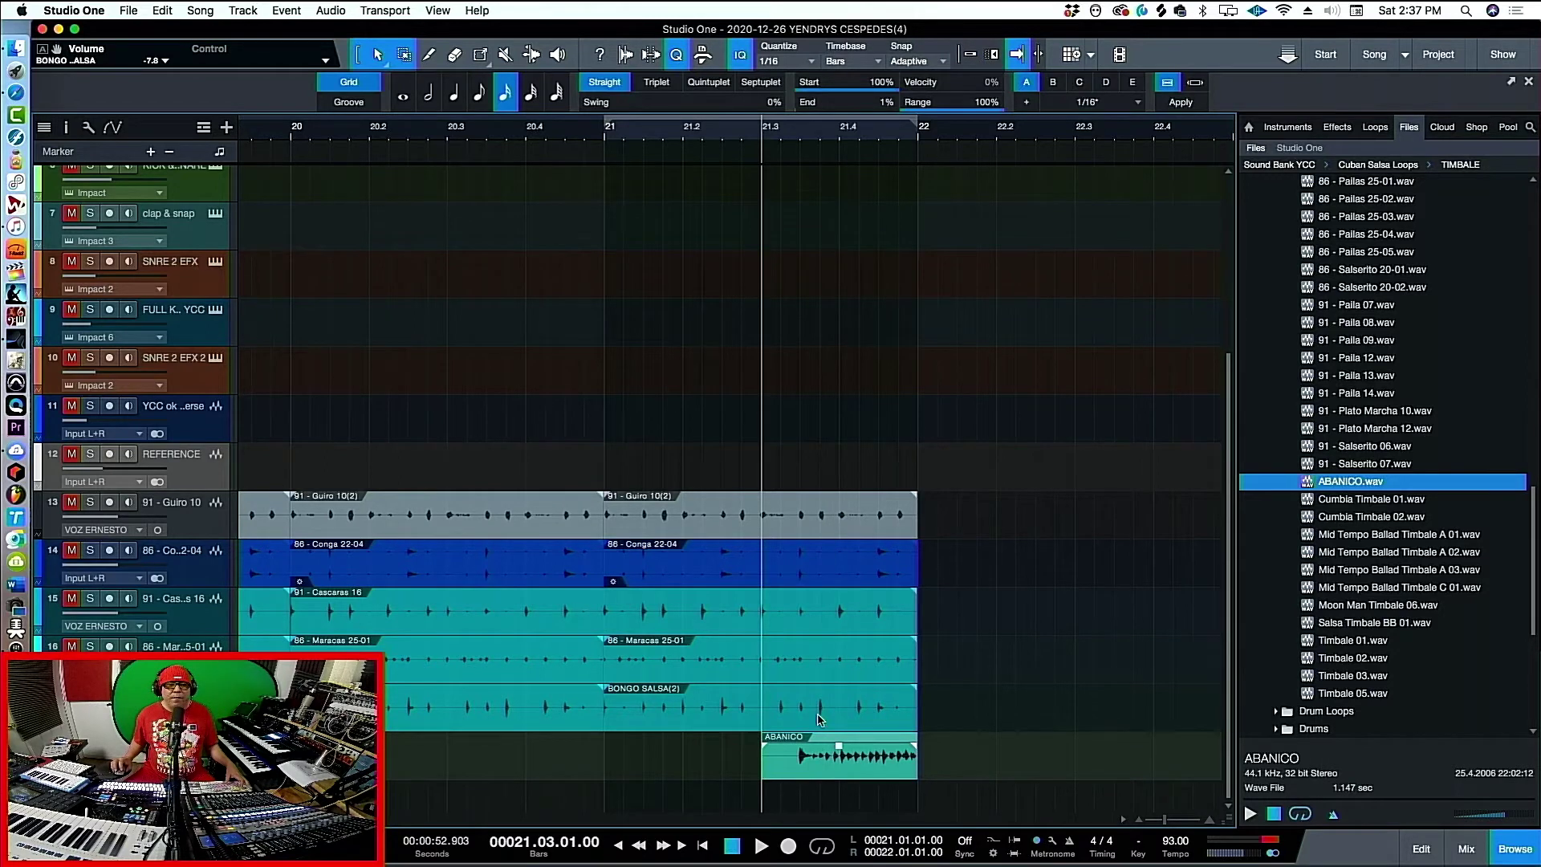
right_click(810, 770)
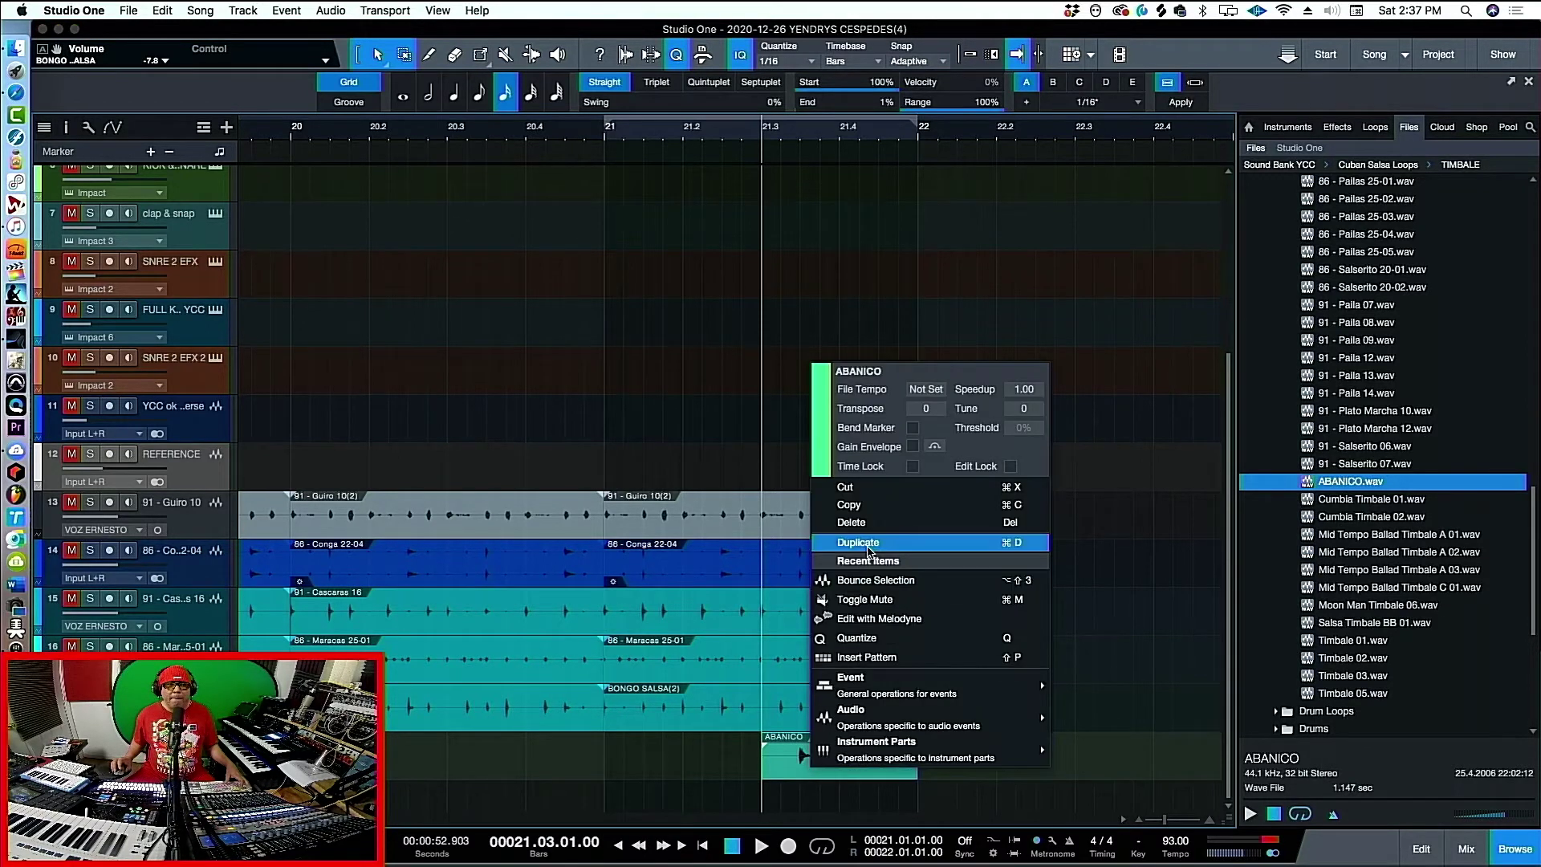
left_click(856, 581)
Play the bounced fill from beat 21.3 and unsolo the demo track to hear it with the percussion
key("space")
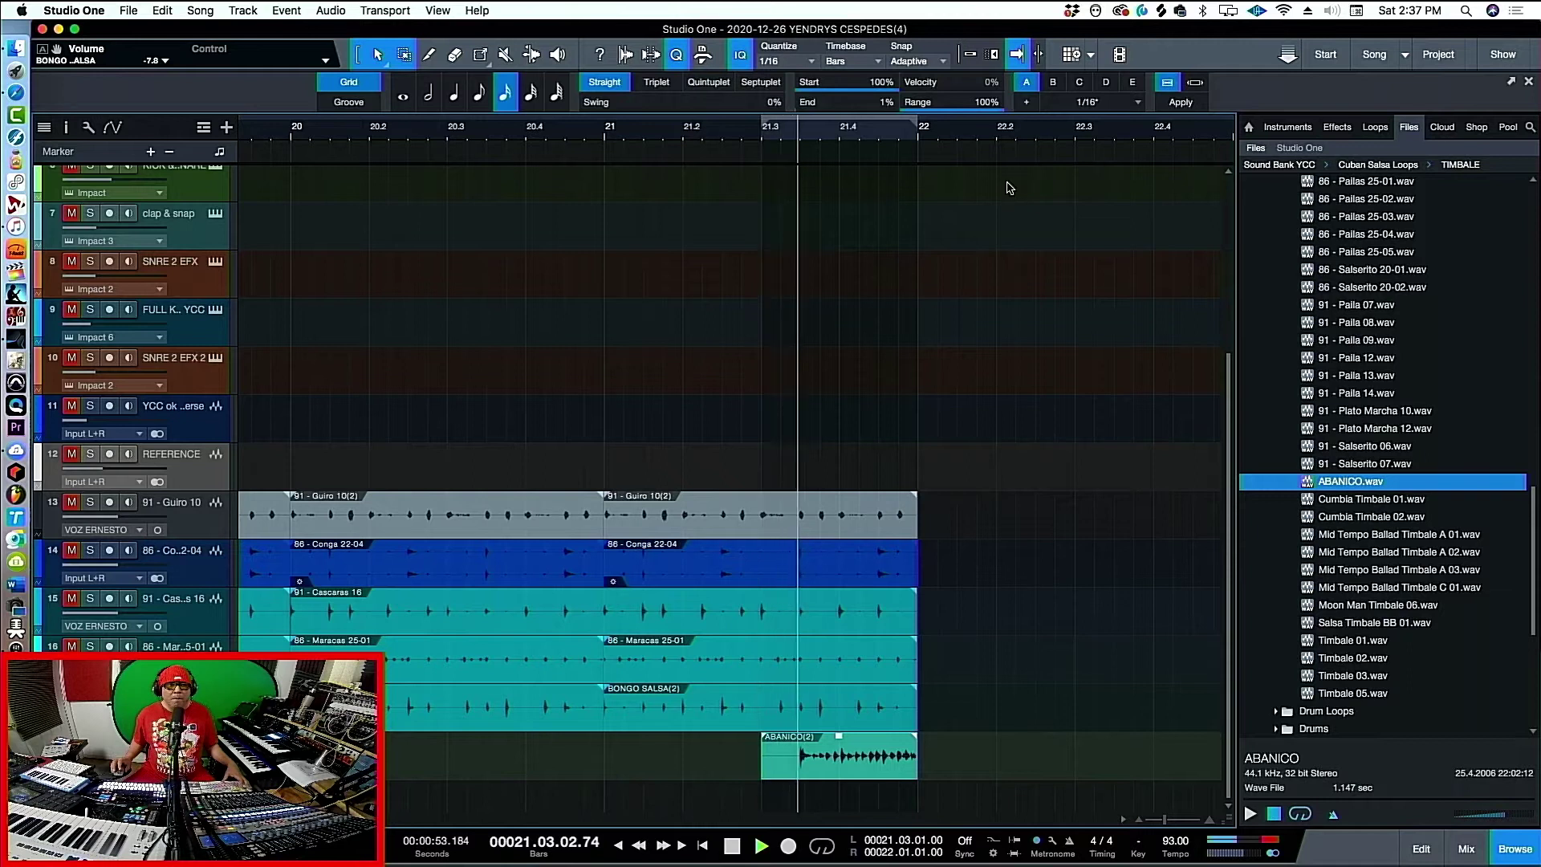
key("space")
scroll(297, 268, "up", 5)
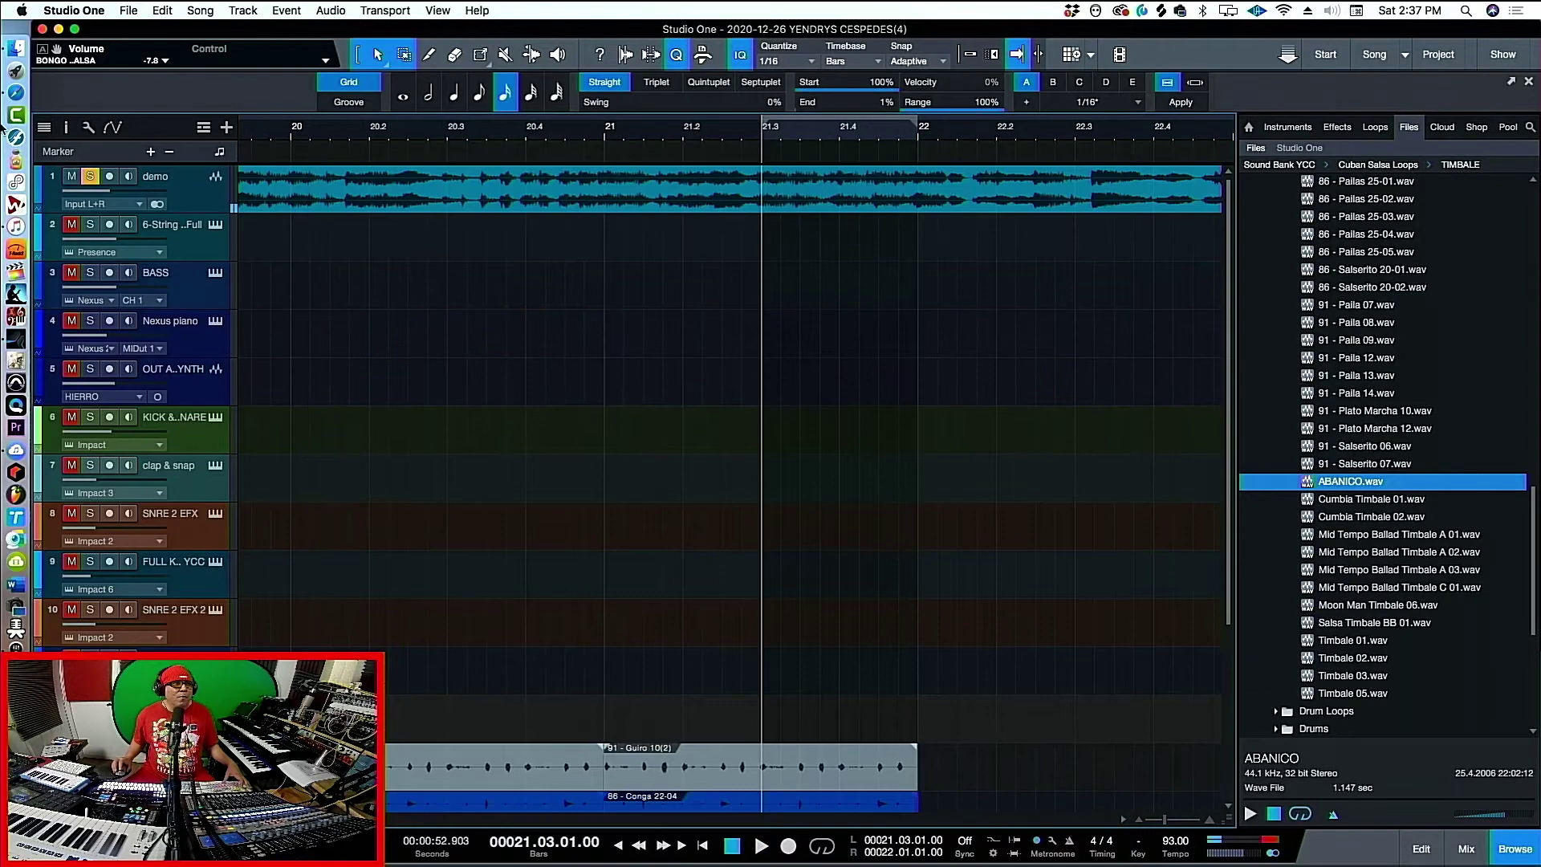
scroll(987, 396, "down", 5)
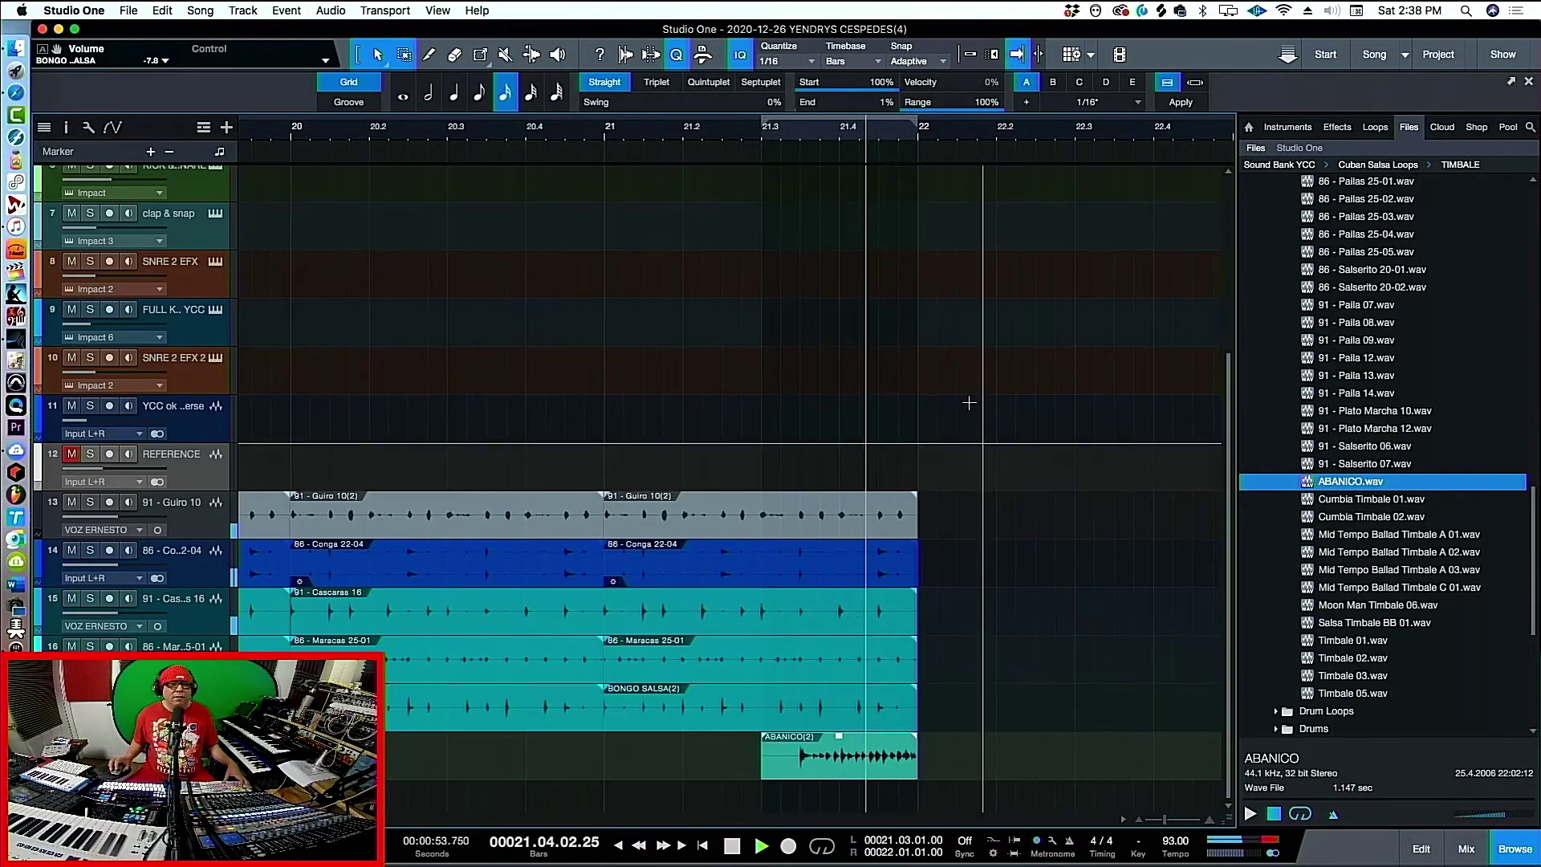
Pan the ABANICO channel to L67 and play the fill with the other percussion
key("F3")
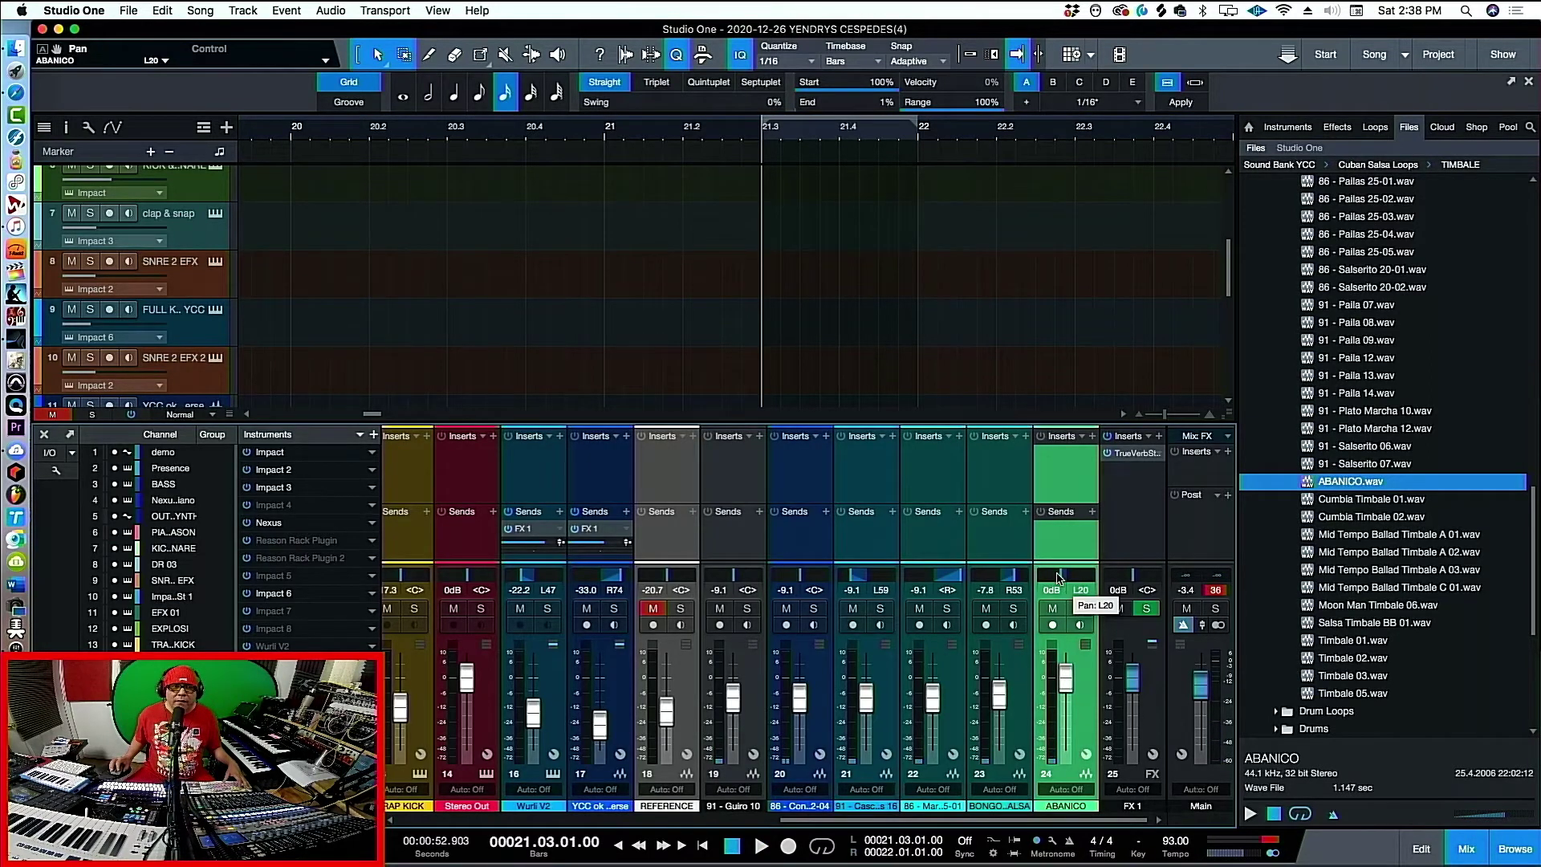
key("F3")
key("space")
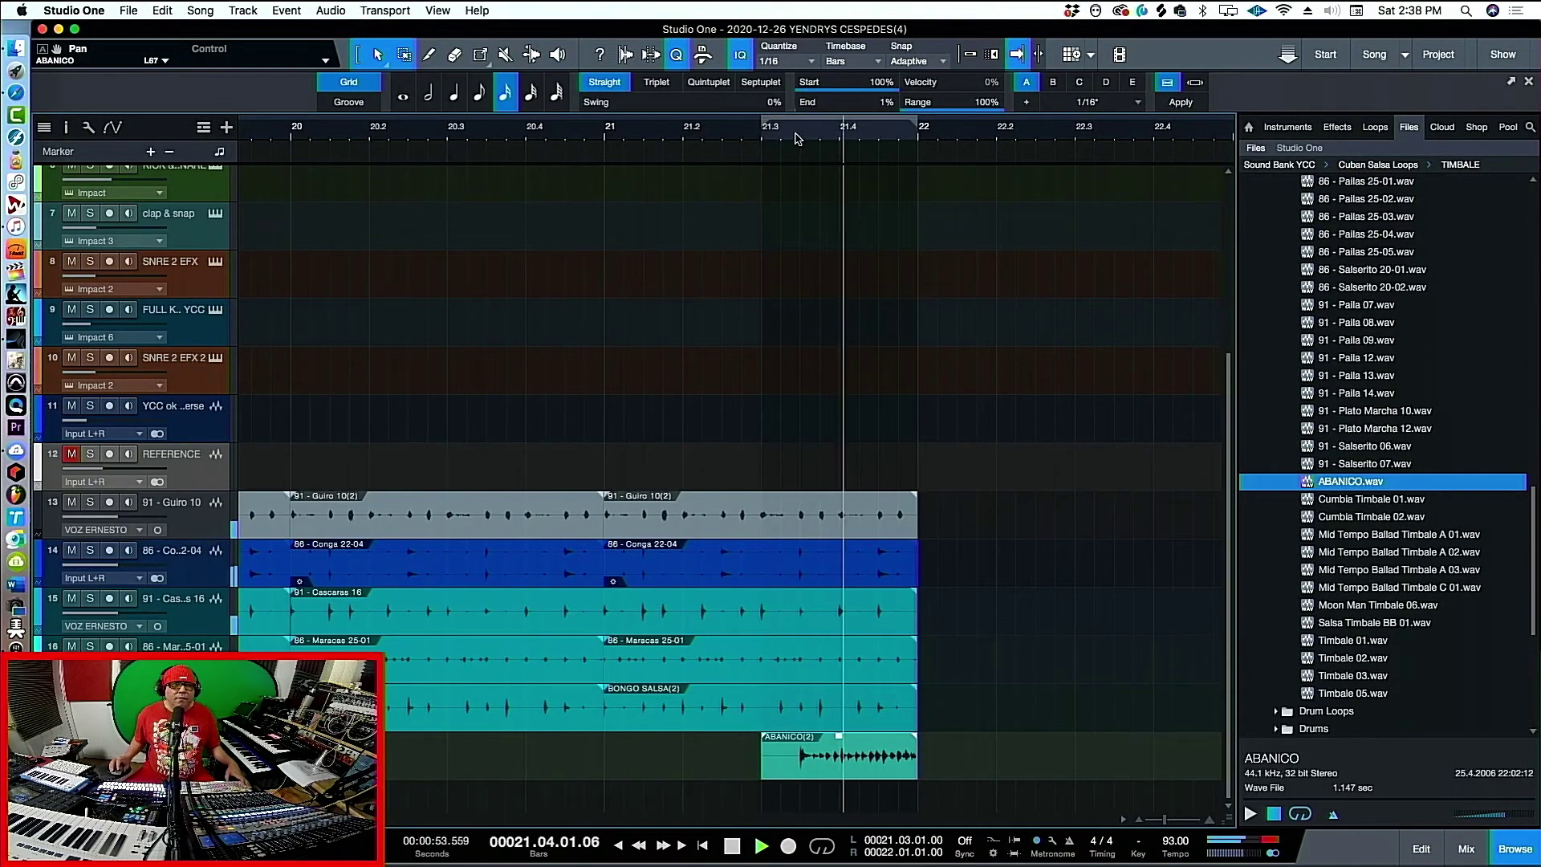
key("space")
Trim the silence off the start of the ABANICO clip to 21.03.03.55, set the loop range to it, and play it
left_click_drag(762, 775, 796, 773)
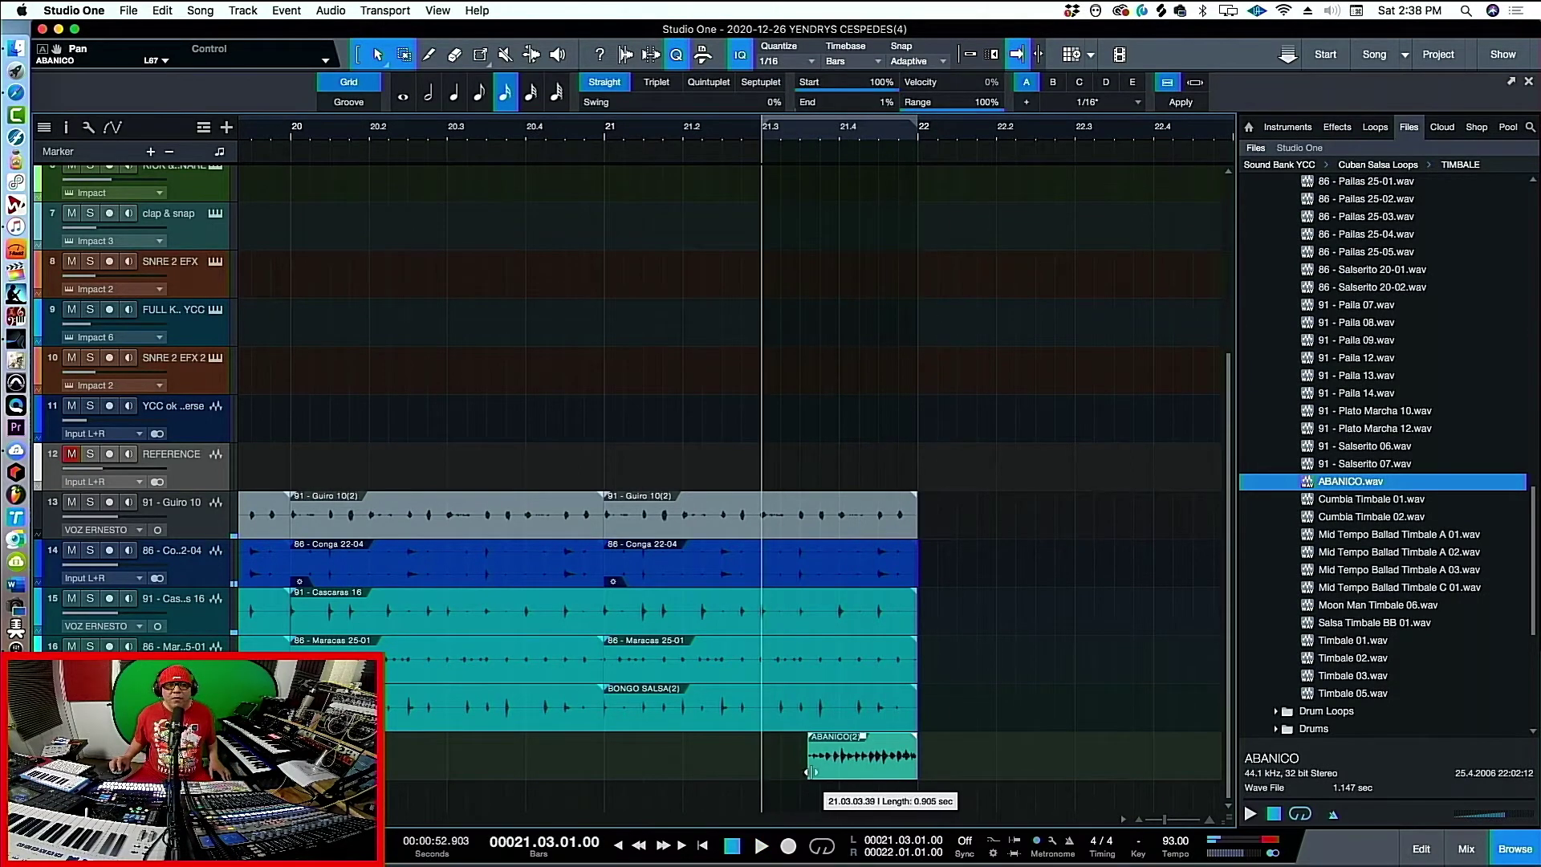
key("space")
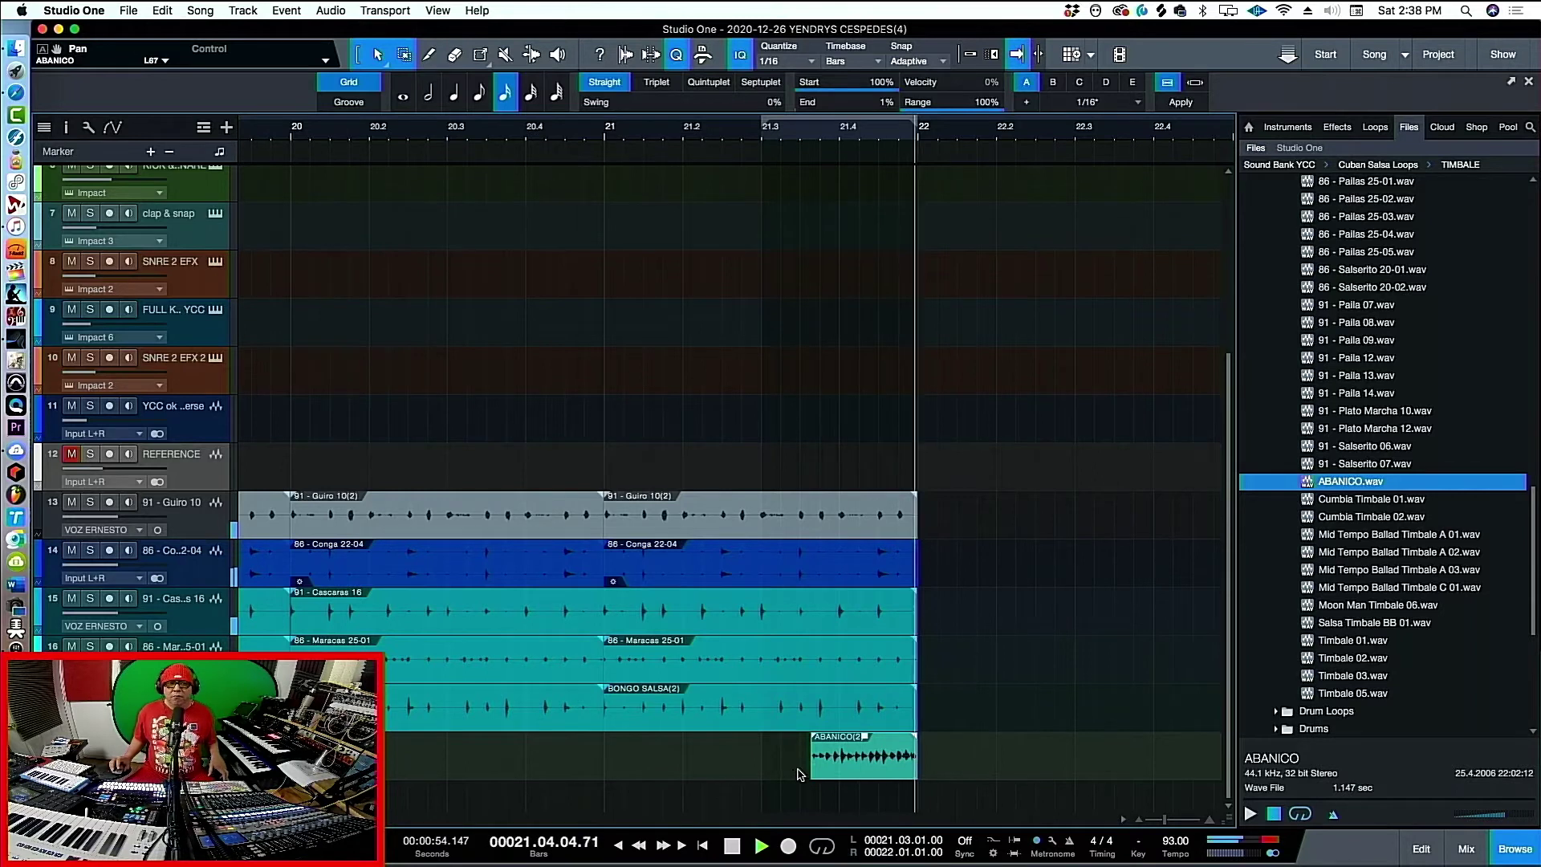
key("space")
key("p")
key("space")
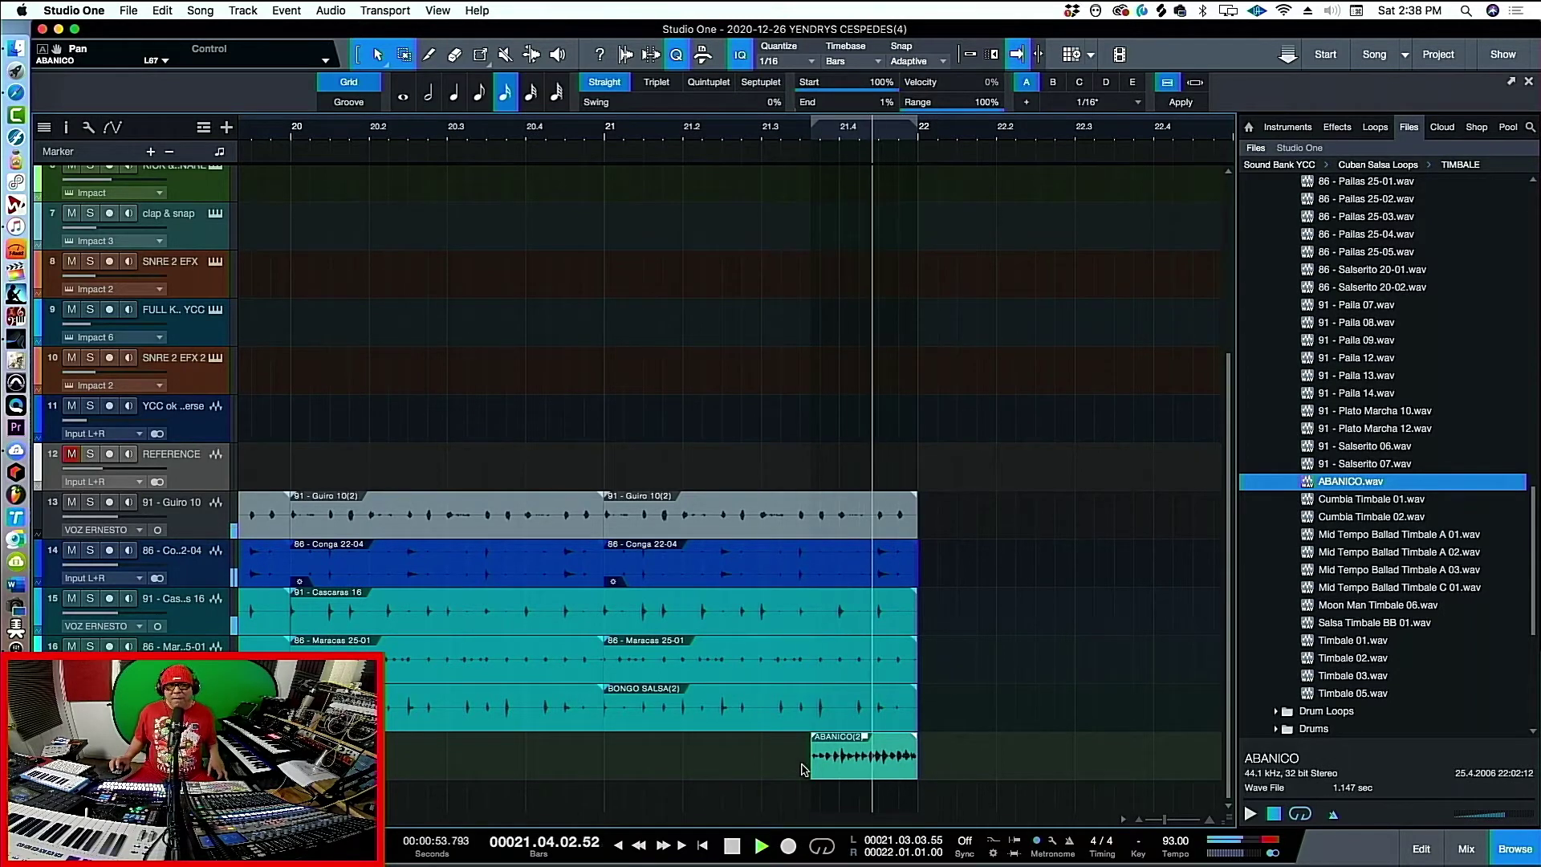
key("space")
Audition 91 - Salserito 07.wav from the TIMBALE folder and place it on a new track at bar 23
key("w")
scroll(809, 136, "down", 3)
left_click(861, 136)
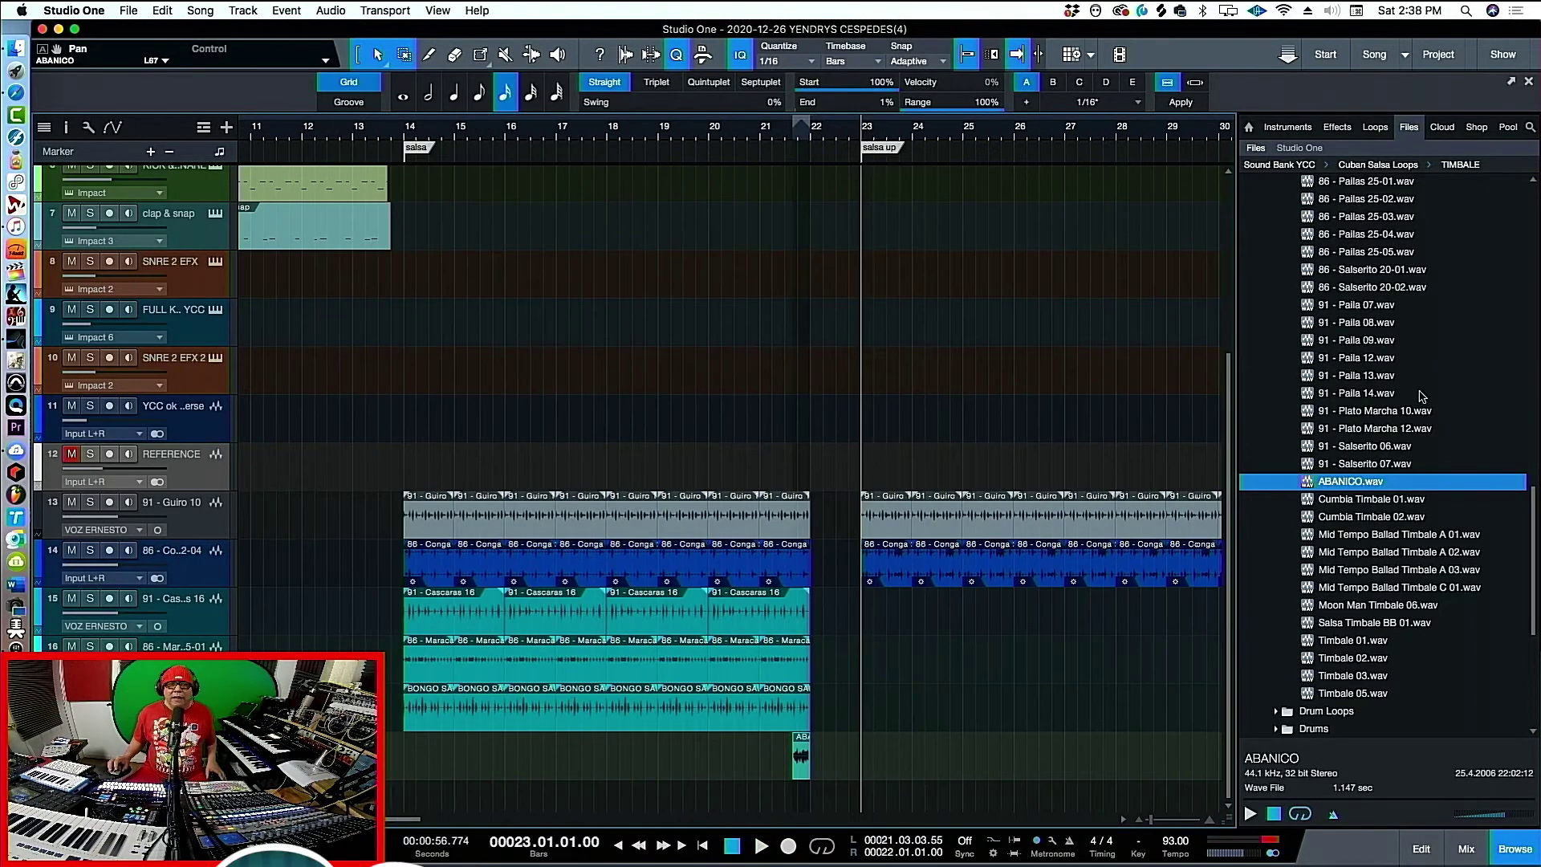
scroll(1420, 396, "up", 4)
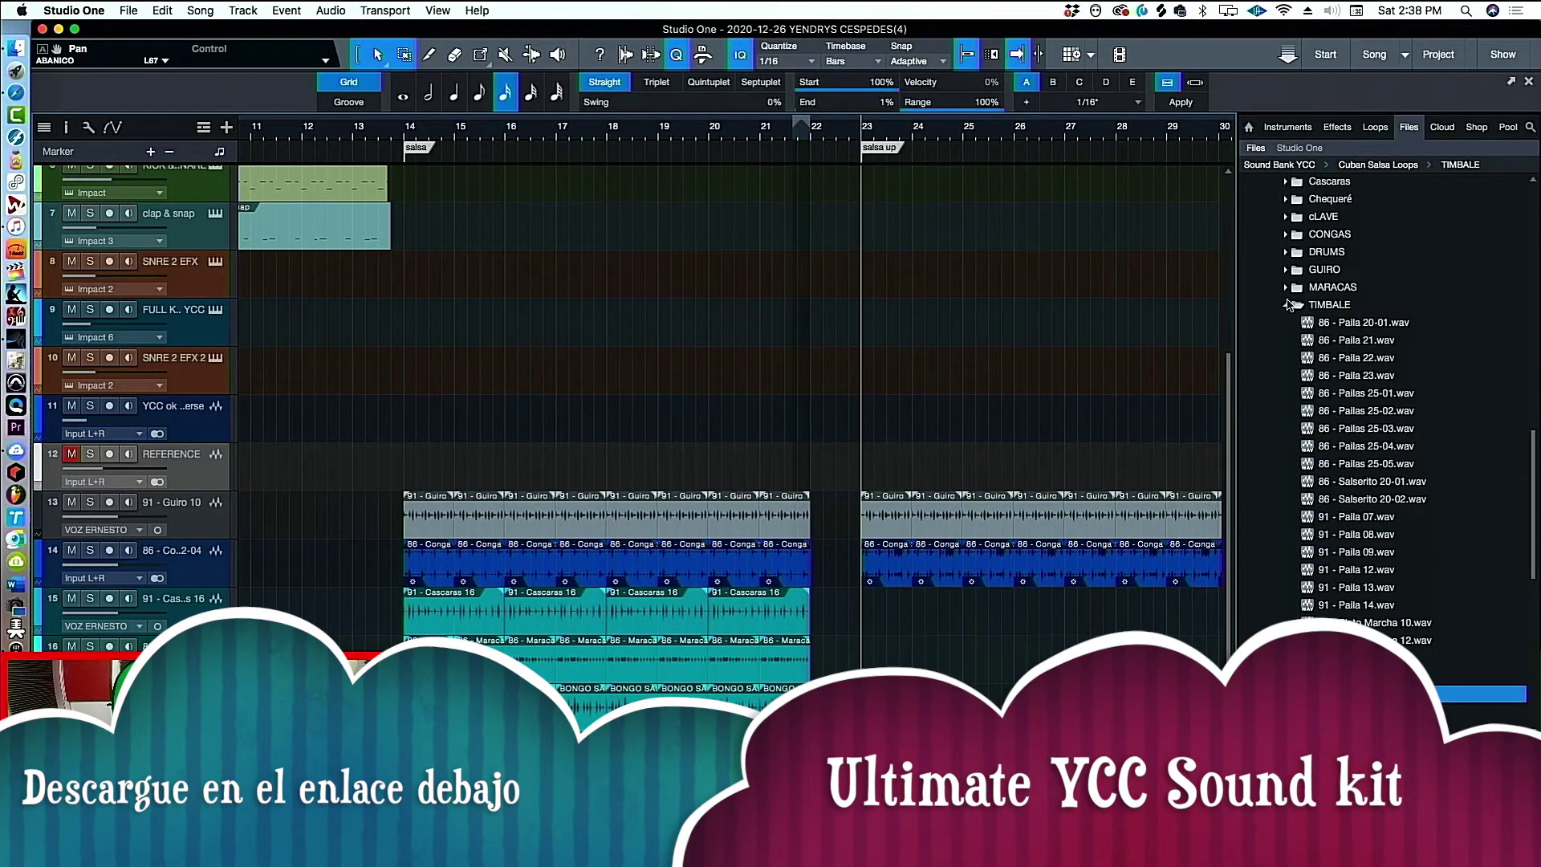
left_click(1406, 571)
scroll(1406, 571, "down", 5)
left_click(1373, 450)
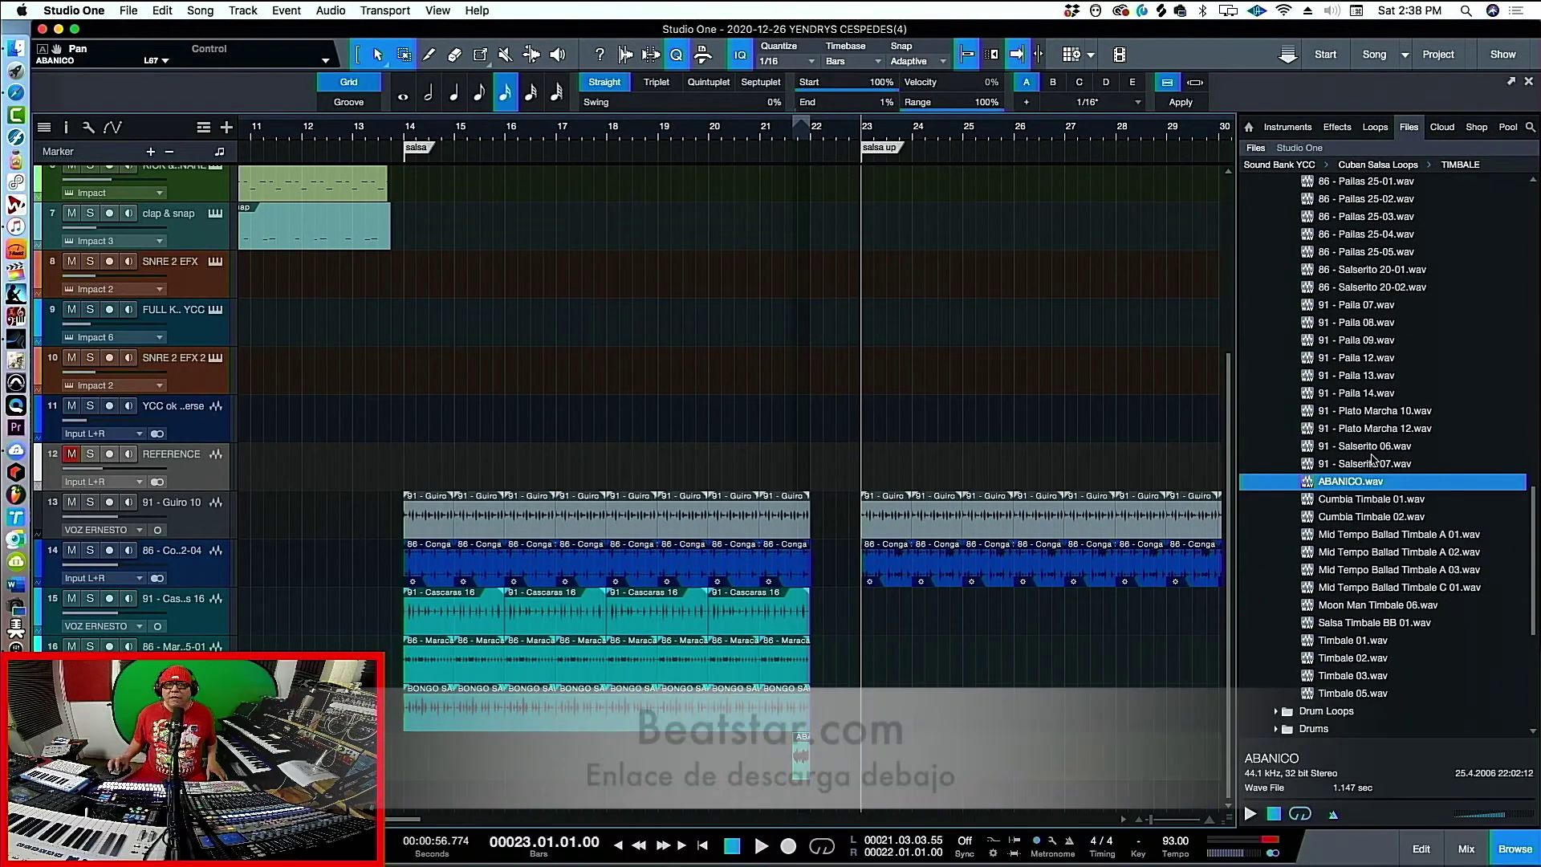
left_click(1372, 467)
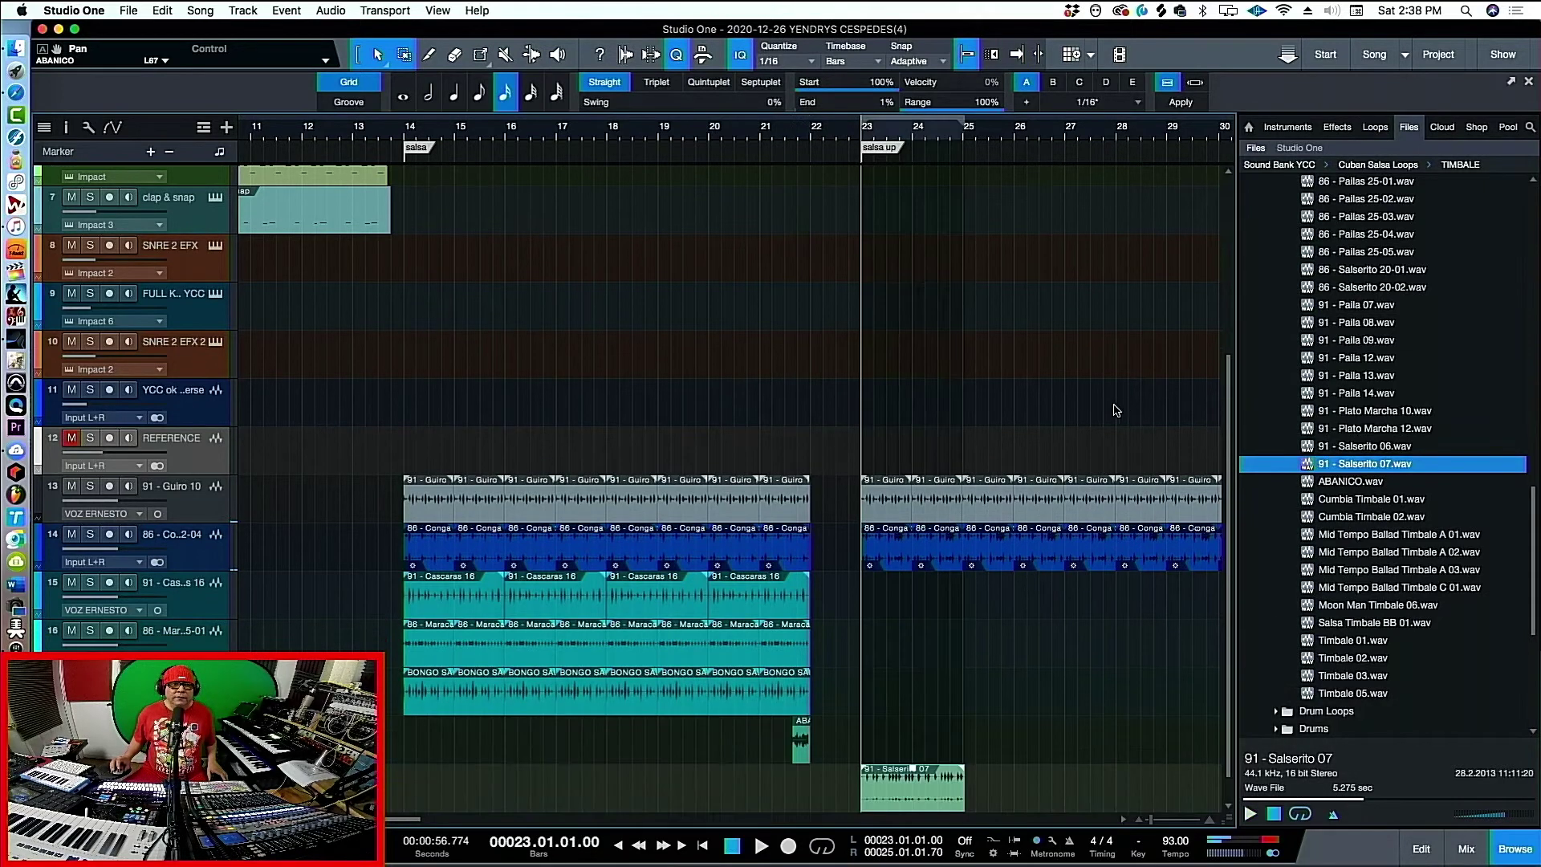
scroll(1099, 419, "down", 1)
Play the Salserito 07 clip from bar 23, time-stretch it to end exactly at bar 25, and play it again
key("space")
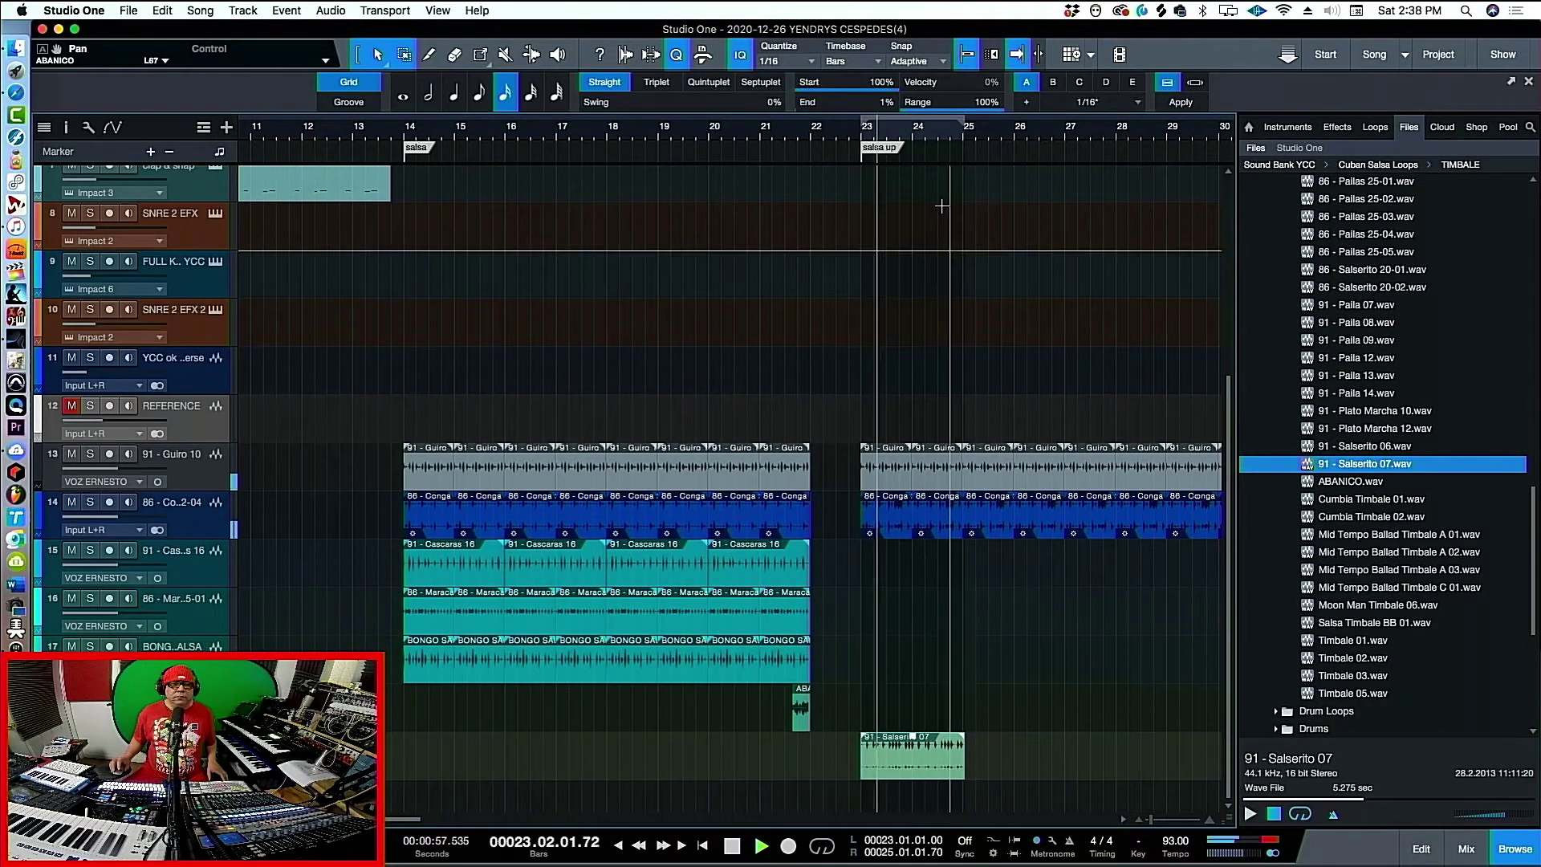
key("space")
scroll(873, 128, "up", 5)
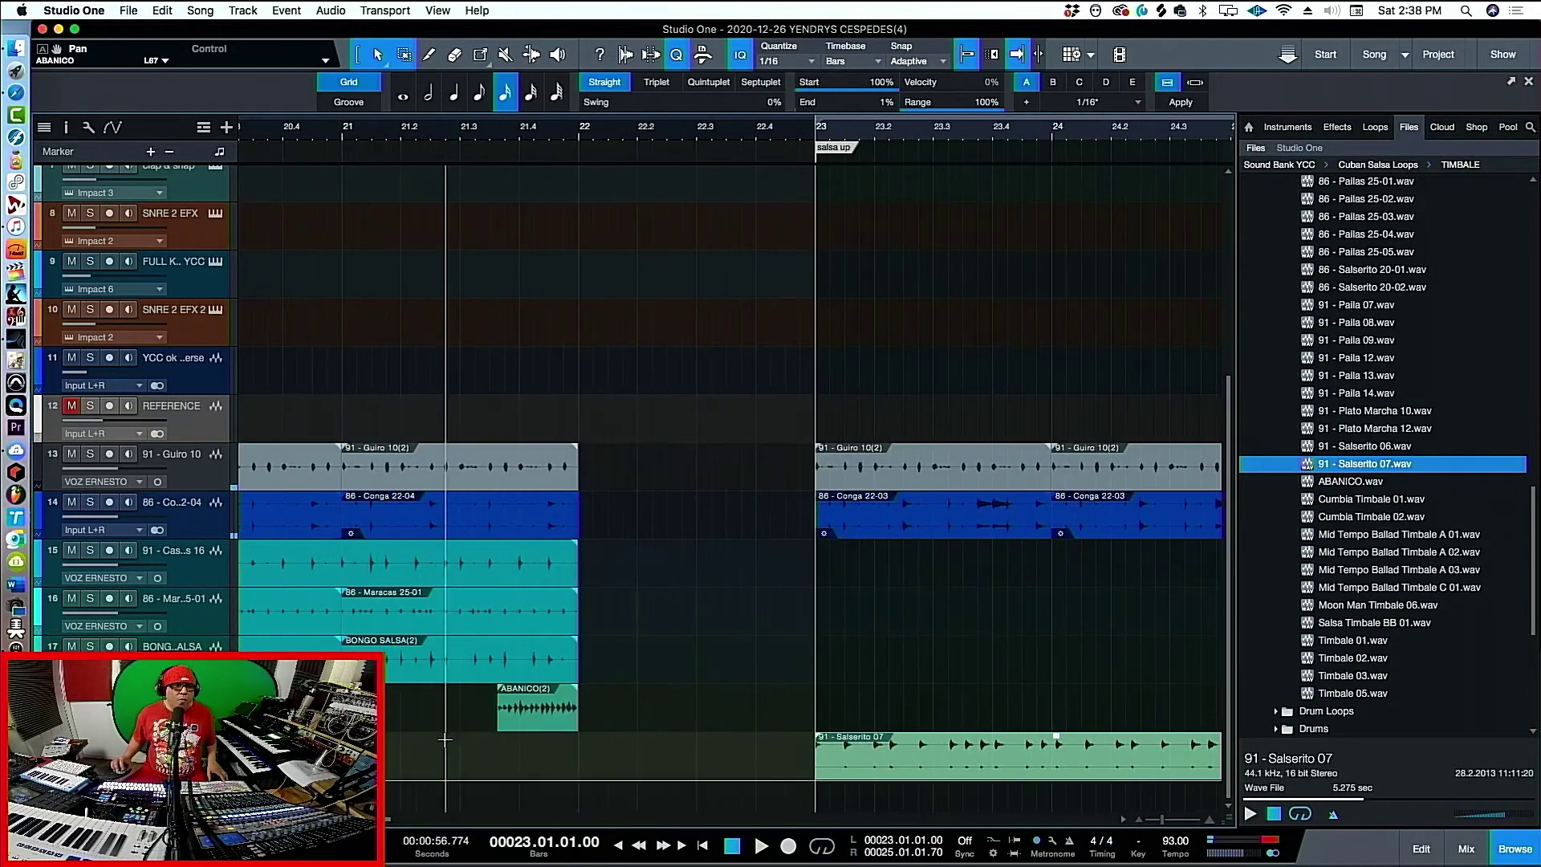
scroll(662, 635, "right", 10)
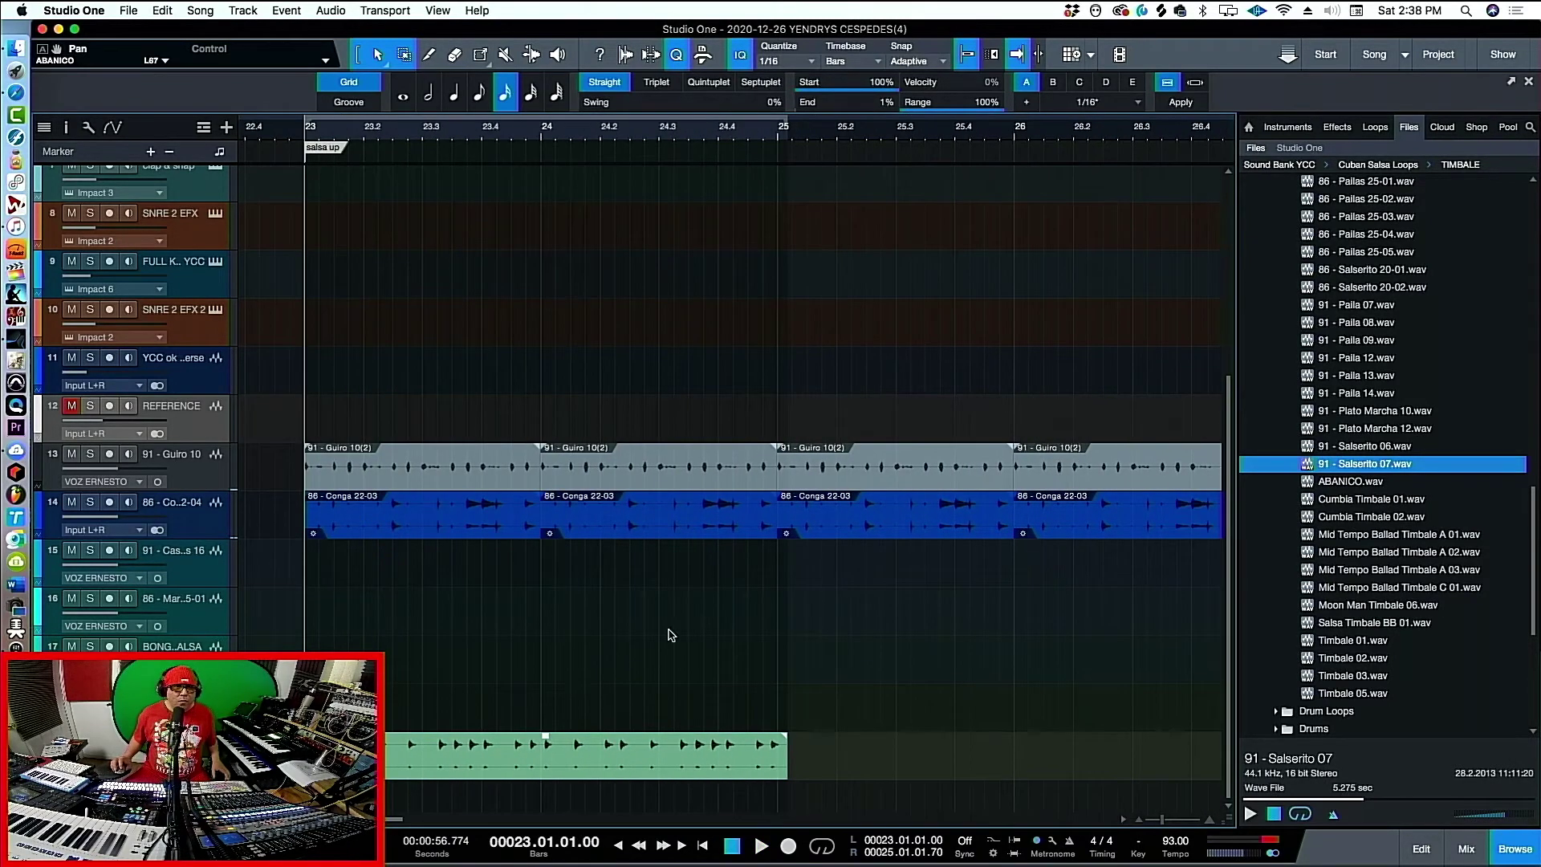
left_click_drag(783, 778, 776, 779)
key("space")
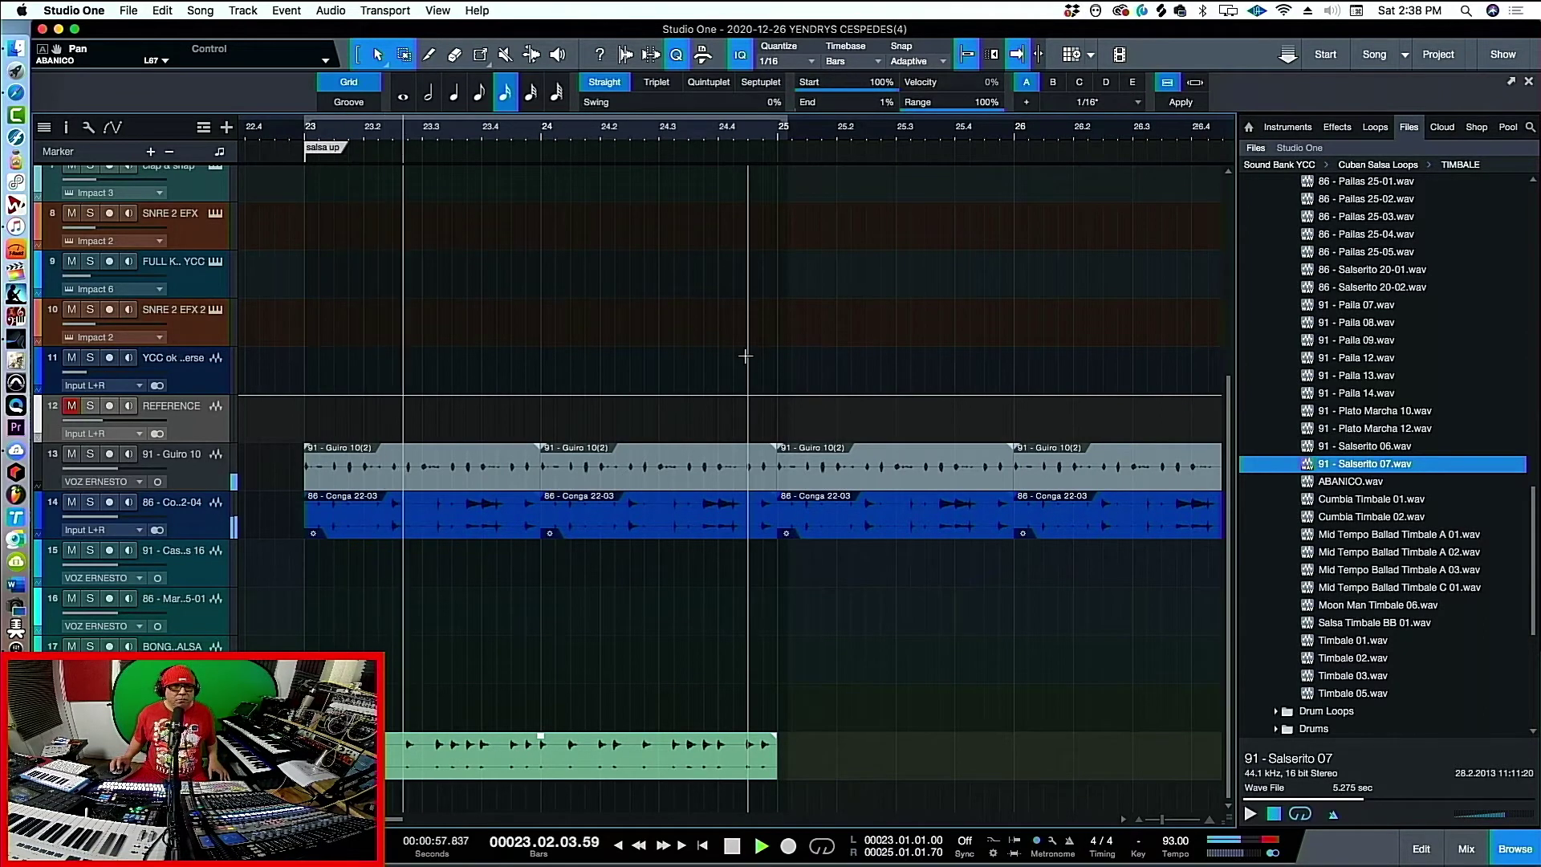
key("space")
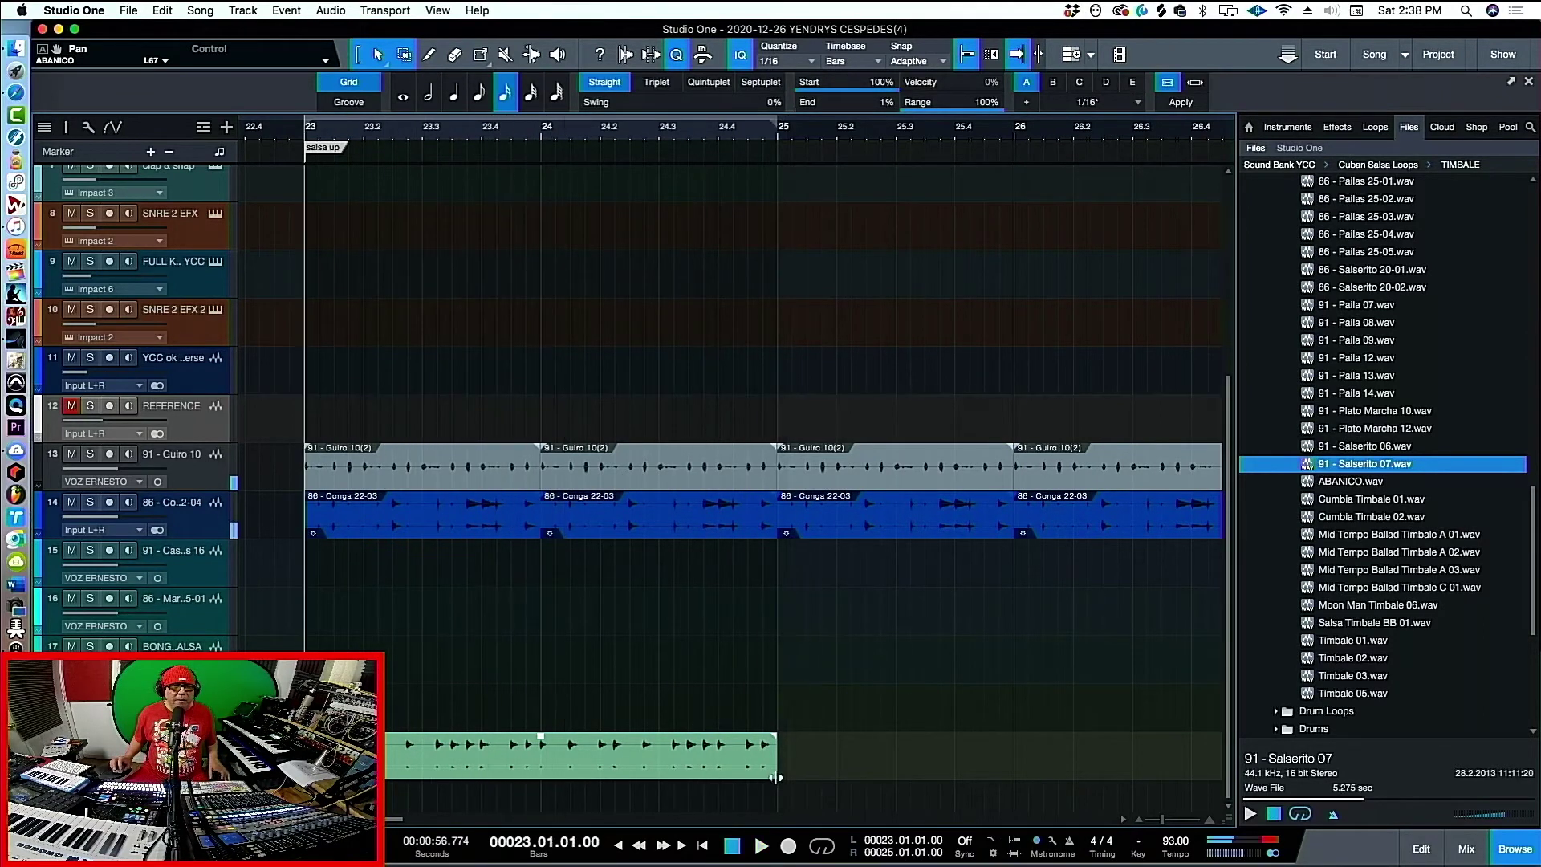
Shorten the Salserito 07 clip to end at bar 24 and bounce it
left_click_drag(749, 775, 544, 774)
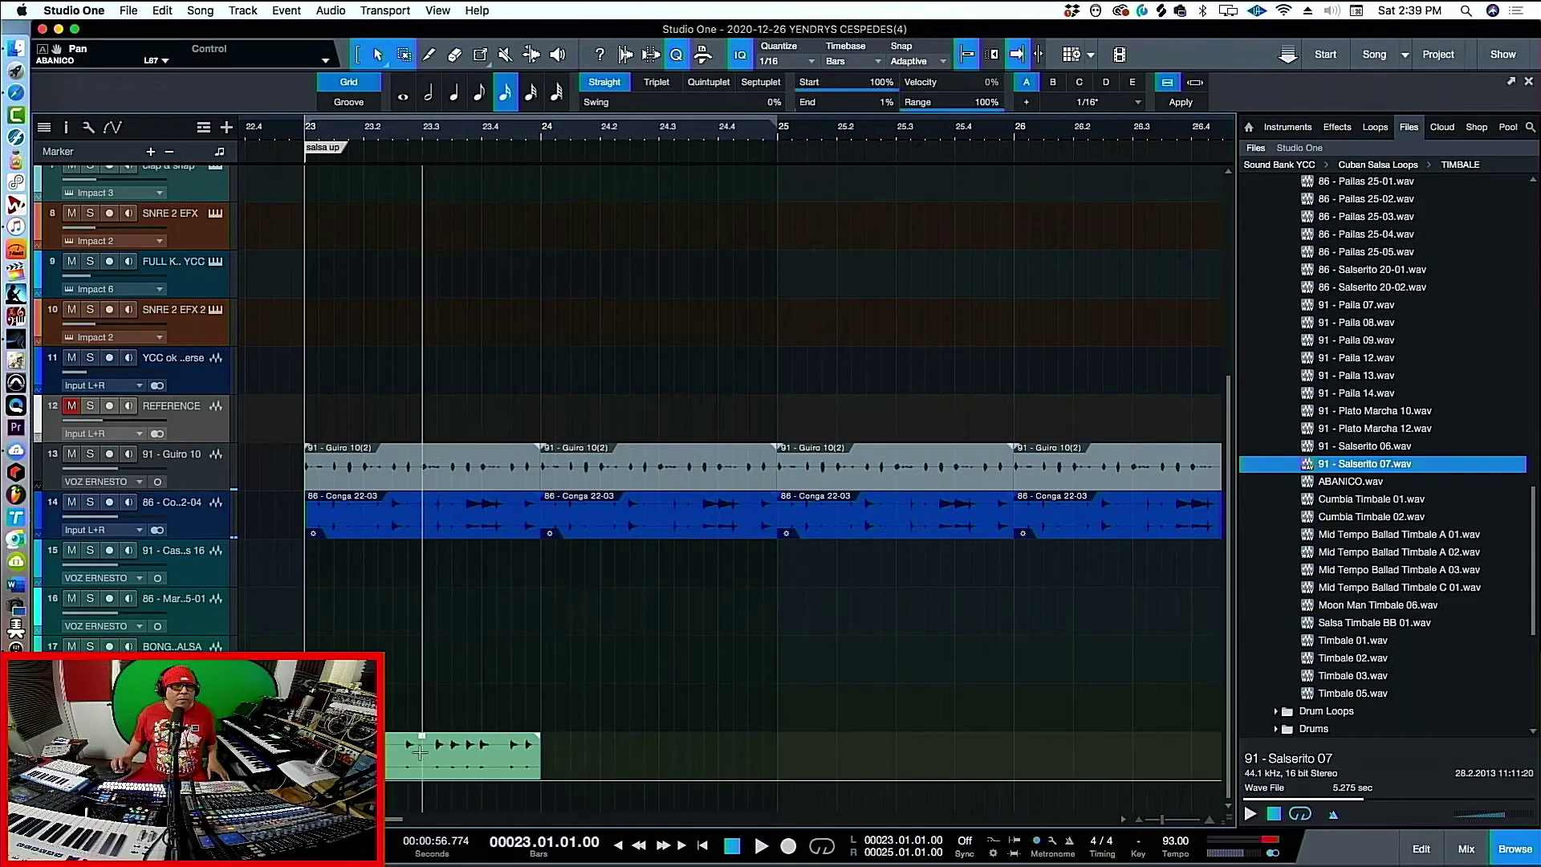
right_click(418, 747)
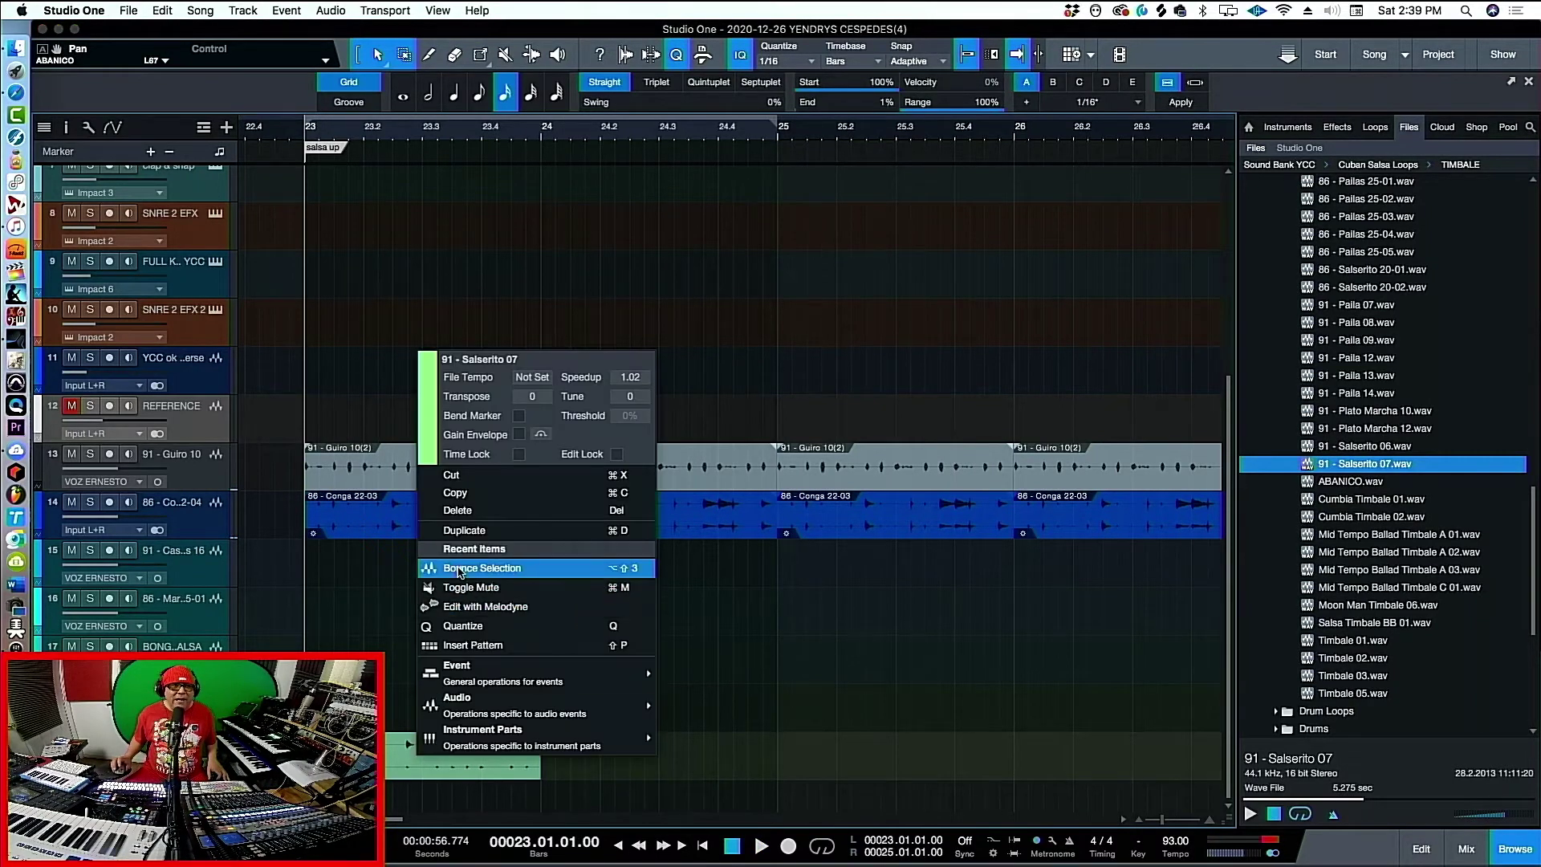
left_click(459, 588)
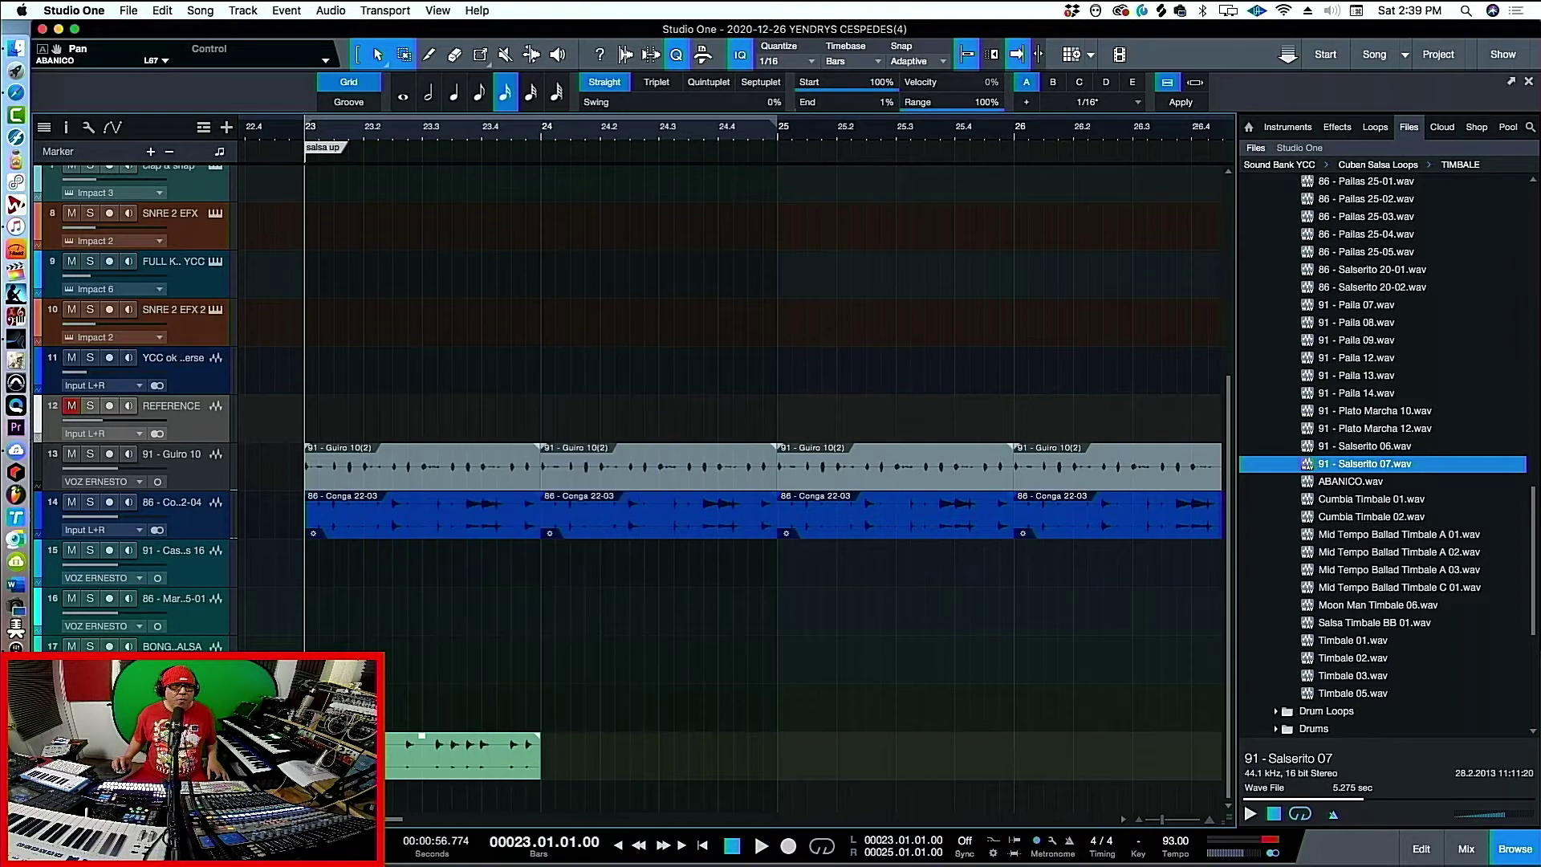
right_click(399, 766)
left_click(454, 579)
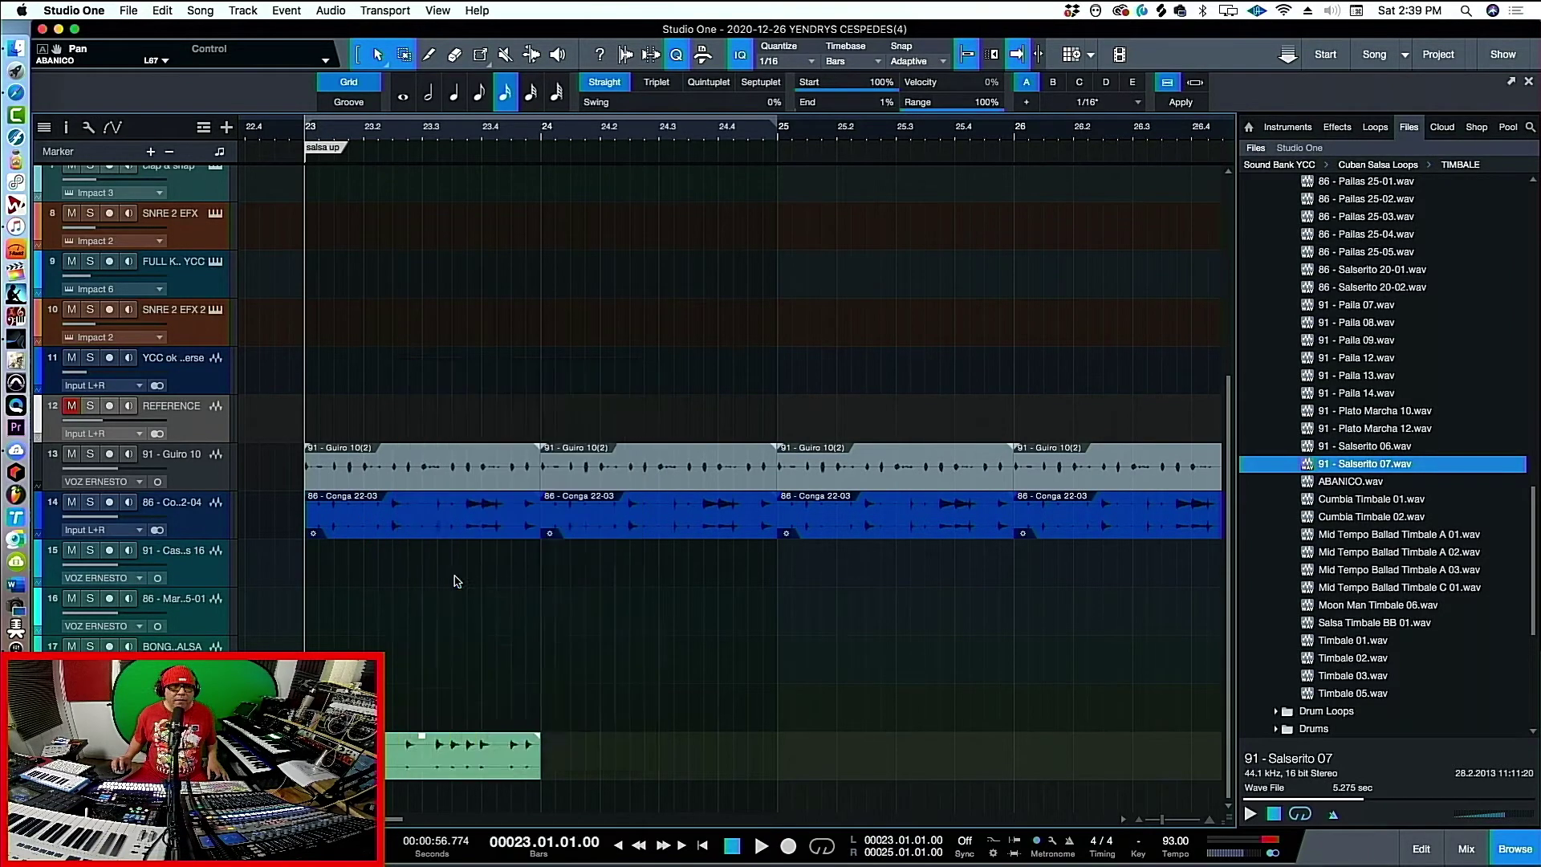
Lower the gain of the Salserito 07 clip at bar 23, bounce it and play it
left_click_drag(425, 745, 426, 755)
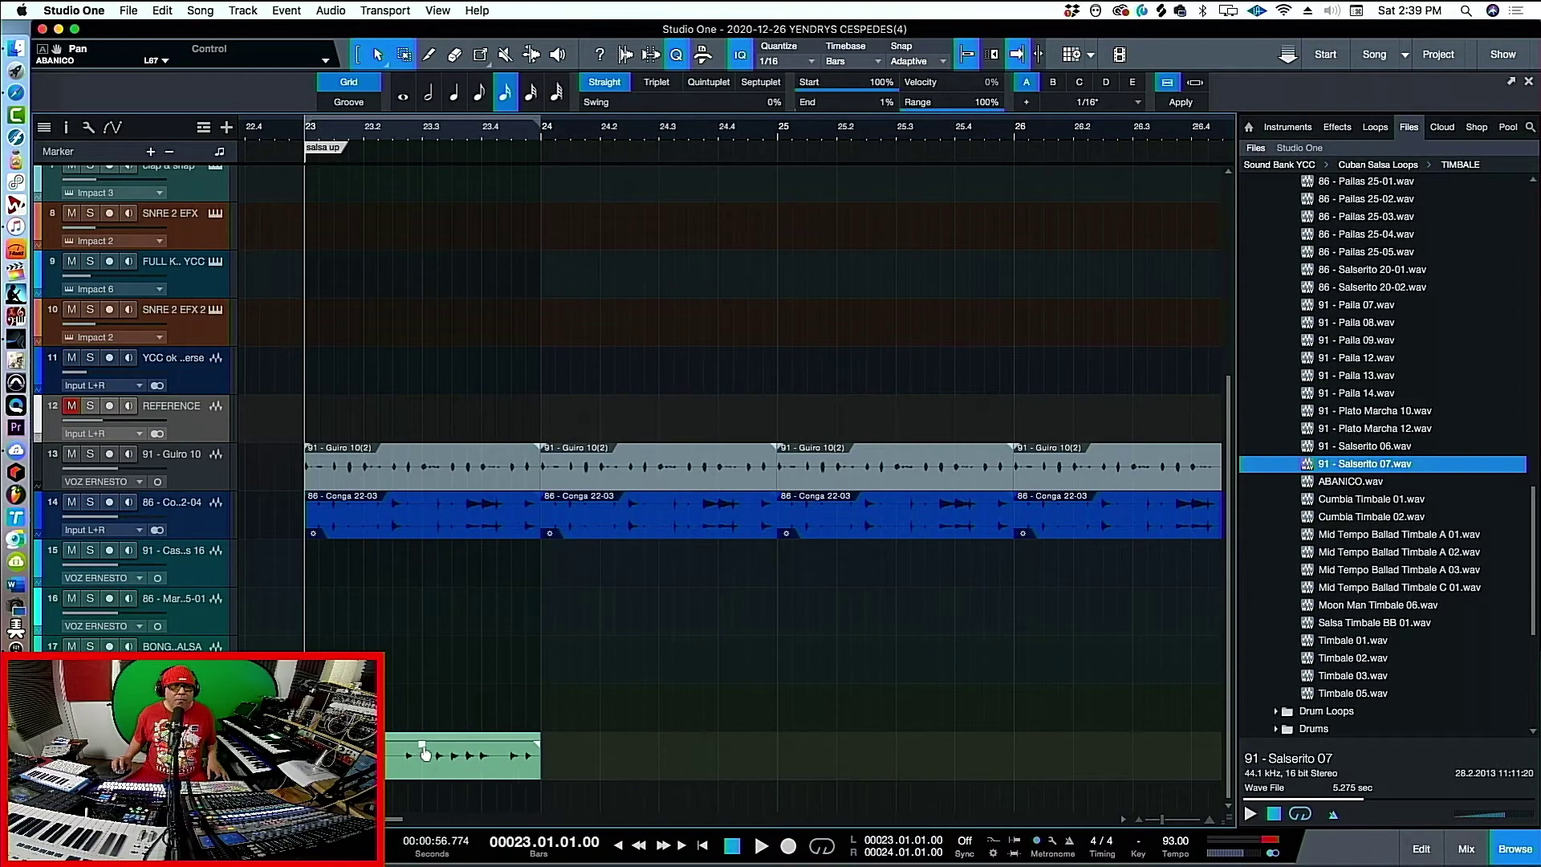
right_click(425, 754)
left_click(471, 575)
key("space")
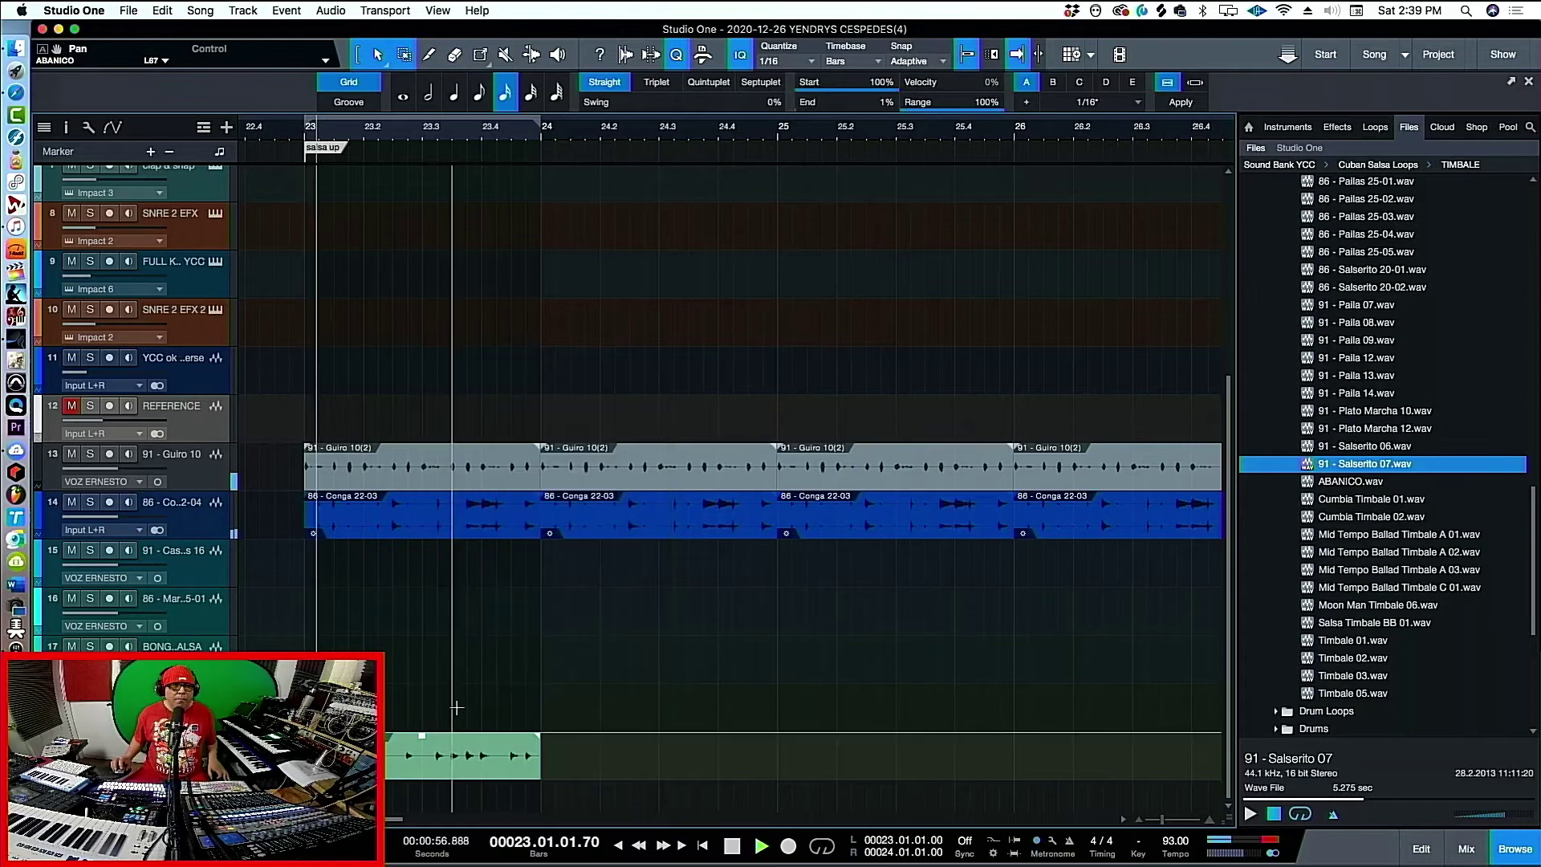
Pan the 91 - Salserito 07 channel to L85 in the mixer and play from bar 23
key("space")
key("F3")
key("F3")
key("F3")
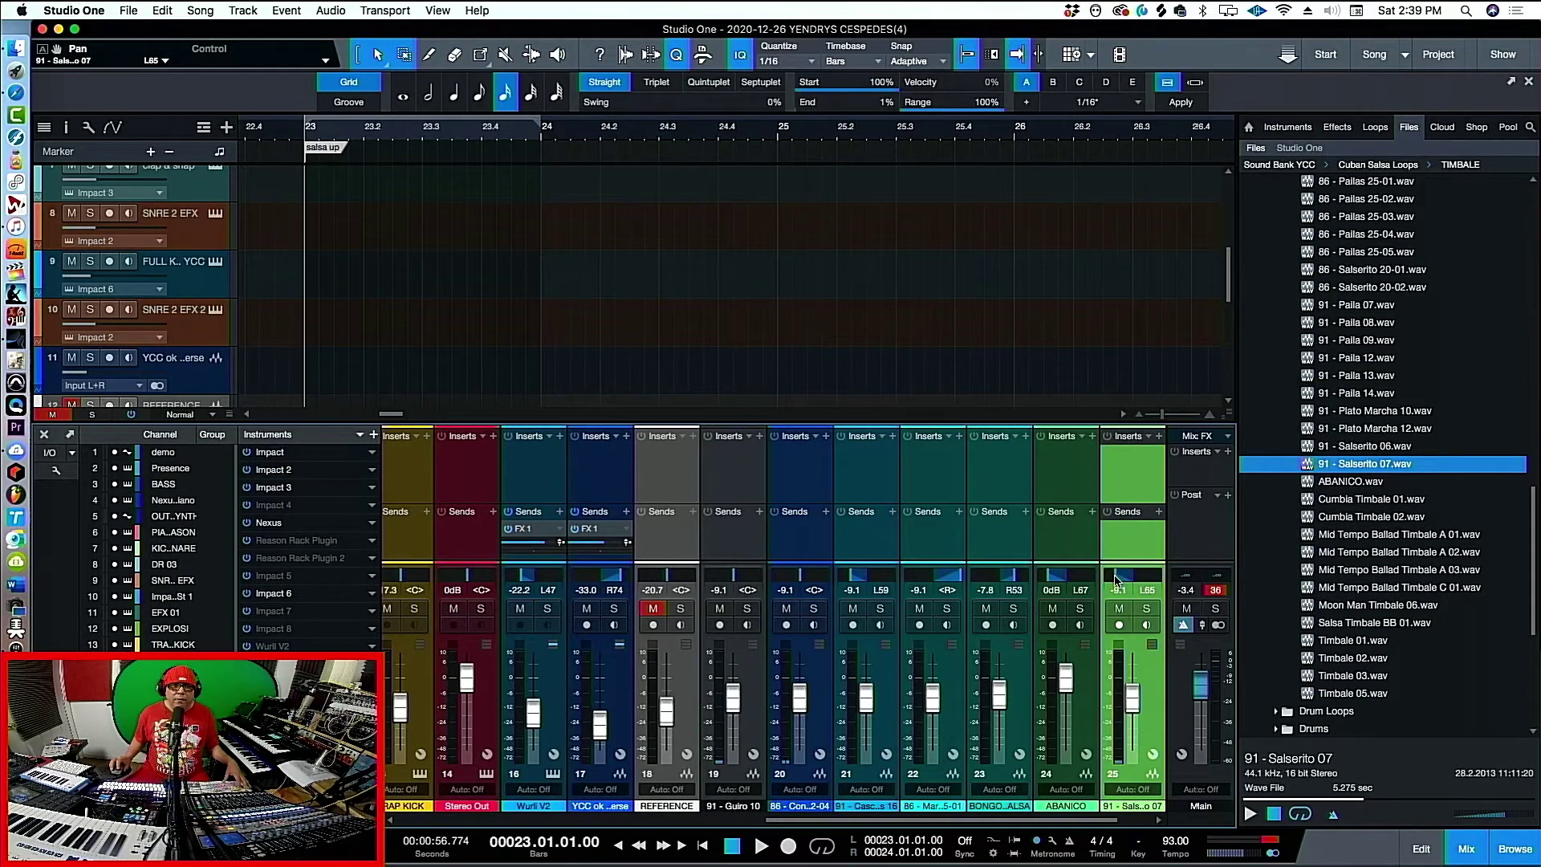
key("F3")
key("space")
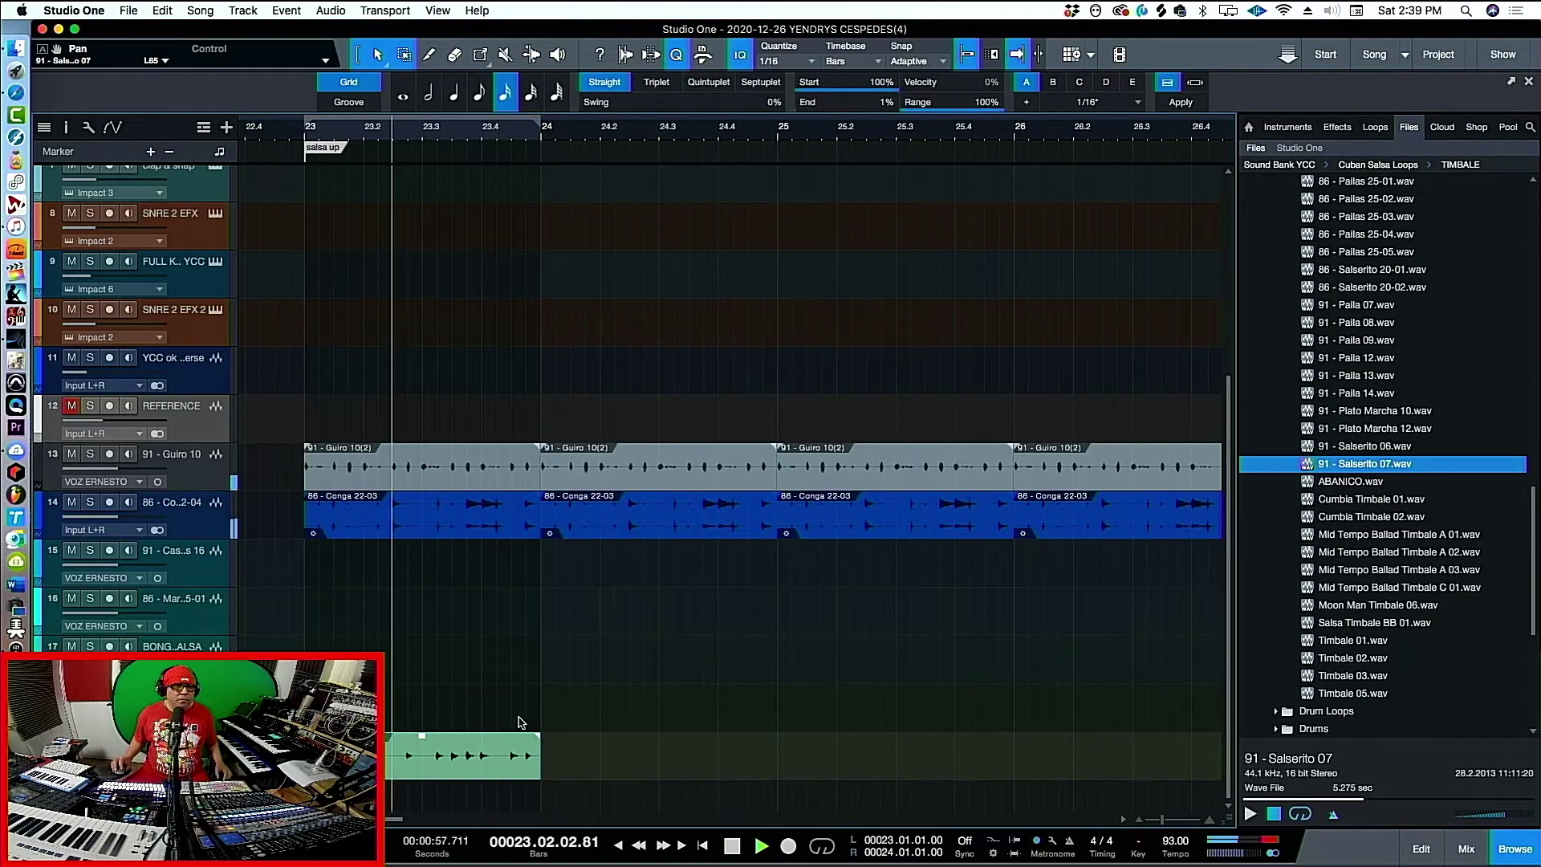
Duplicate the one-bar Salserito 07 clip repeatedly to fill bar 23 up to bar 33, and set the loop range to the last copy
key("d")
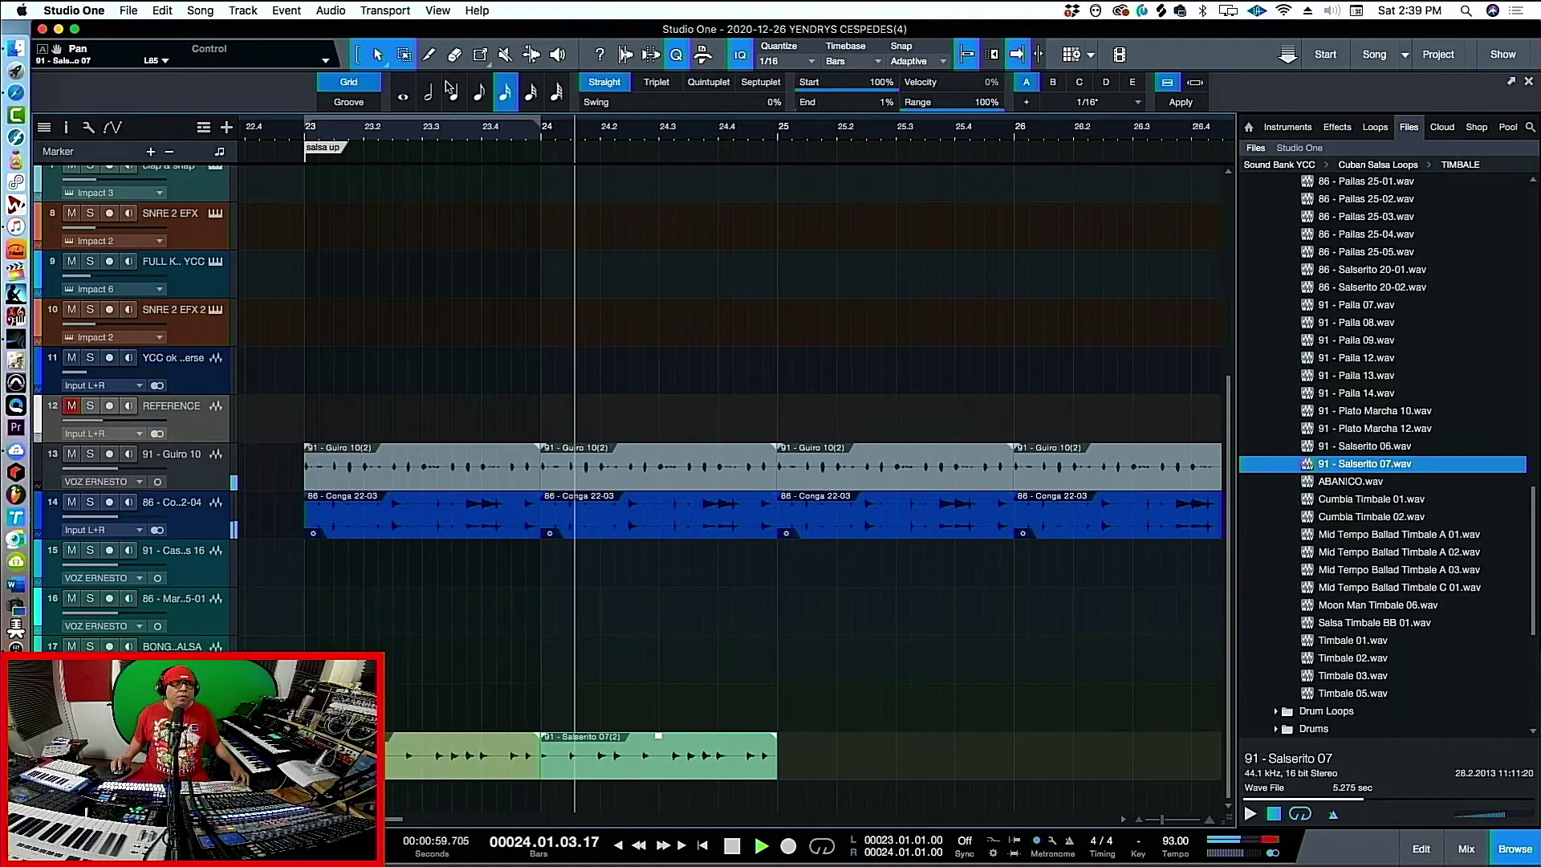
scroll(425, 138, "down", 2)
key("d")
key("d")
key("shift+w")
key("d")
key("d")
scroll(425, 138, "down", 2)
key("d")
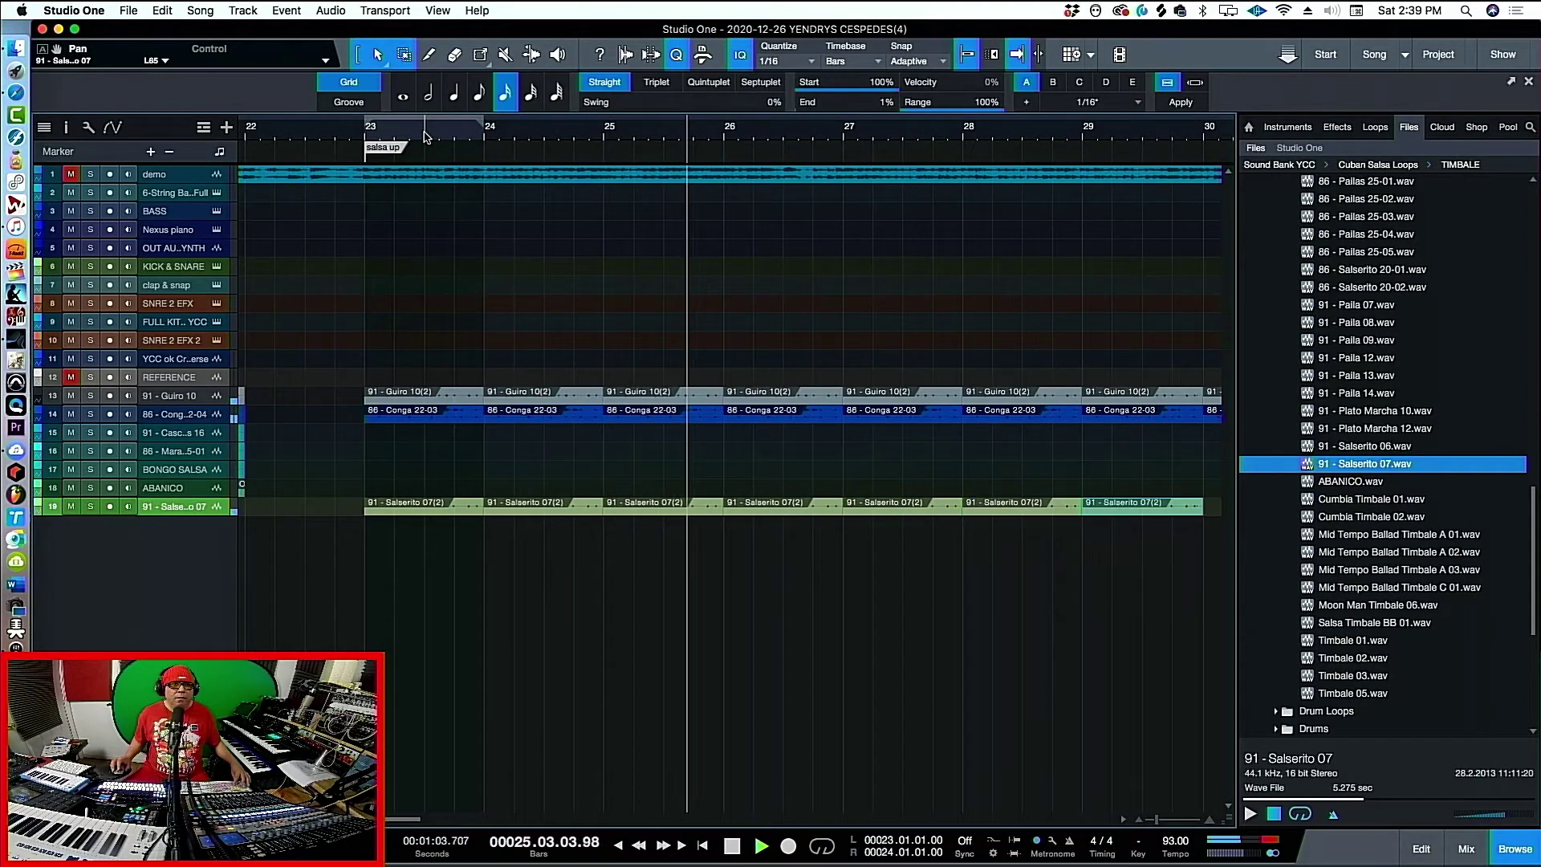
scroll(425, 138, "down", 5)
key("d")
key("d")
key("d")
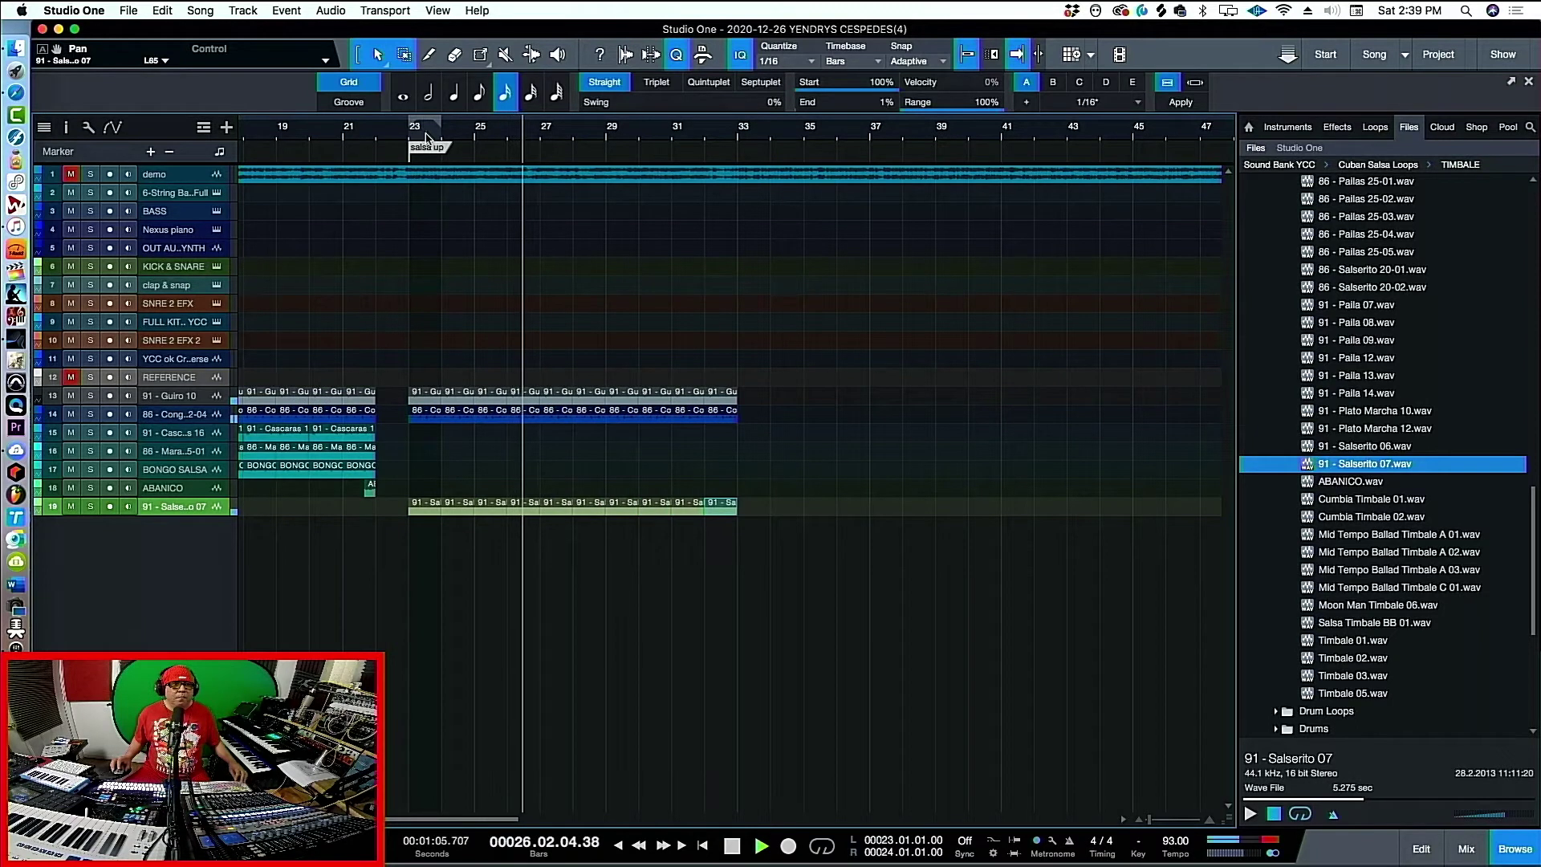
key("space")
key("p")
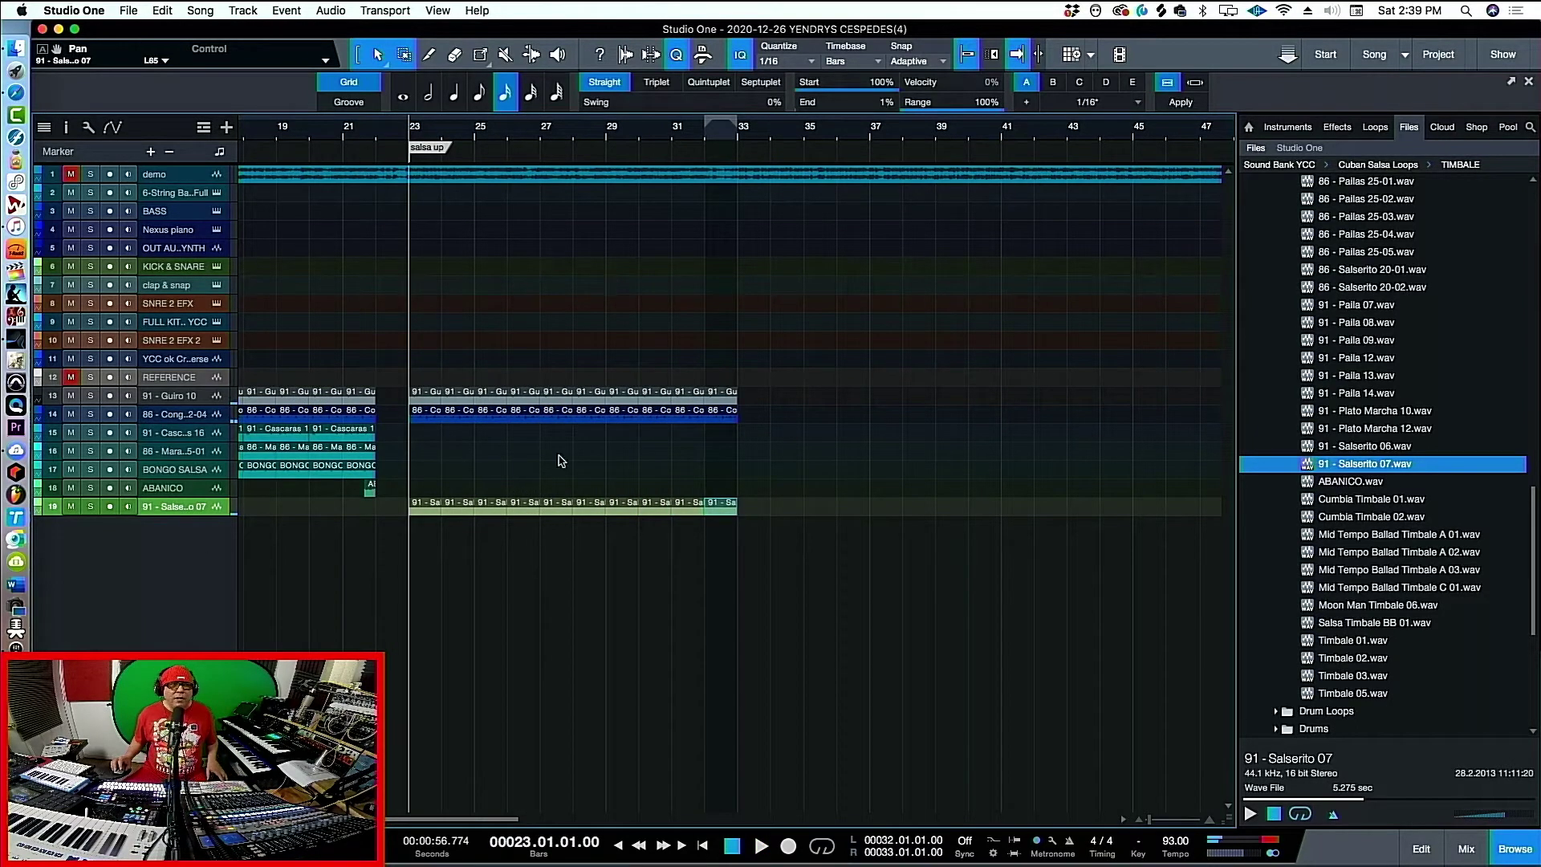
Audition the bongo bell and cowbell loops in the BELLS folder of Cuban Salsa Loops
scroll(1448, 450, "up", 4)
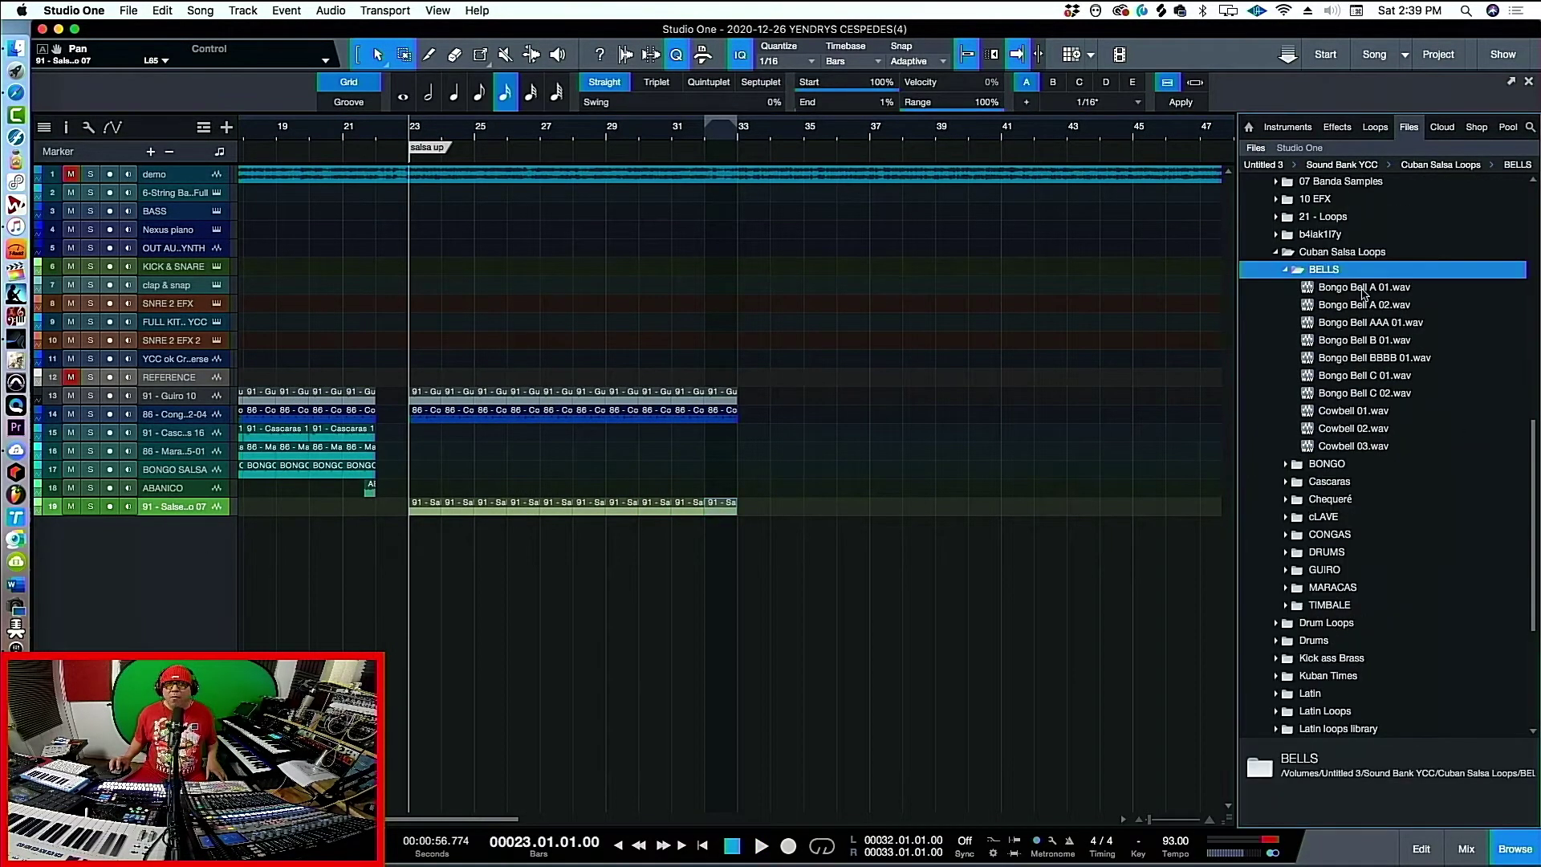
left_click(1362, 287)
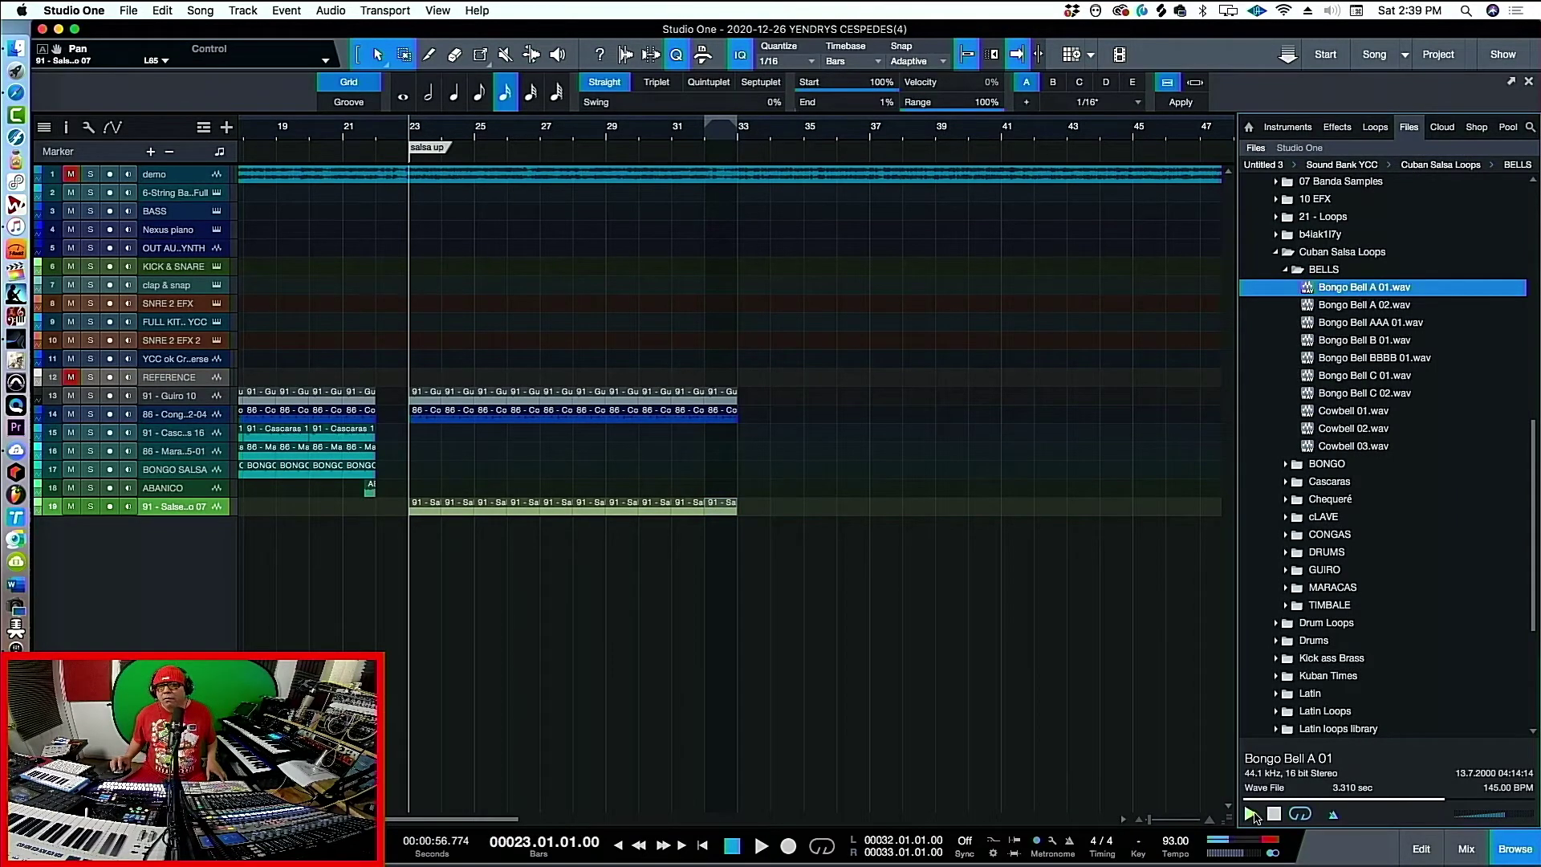
key("Down")
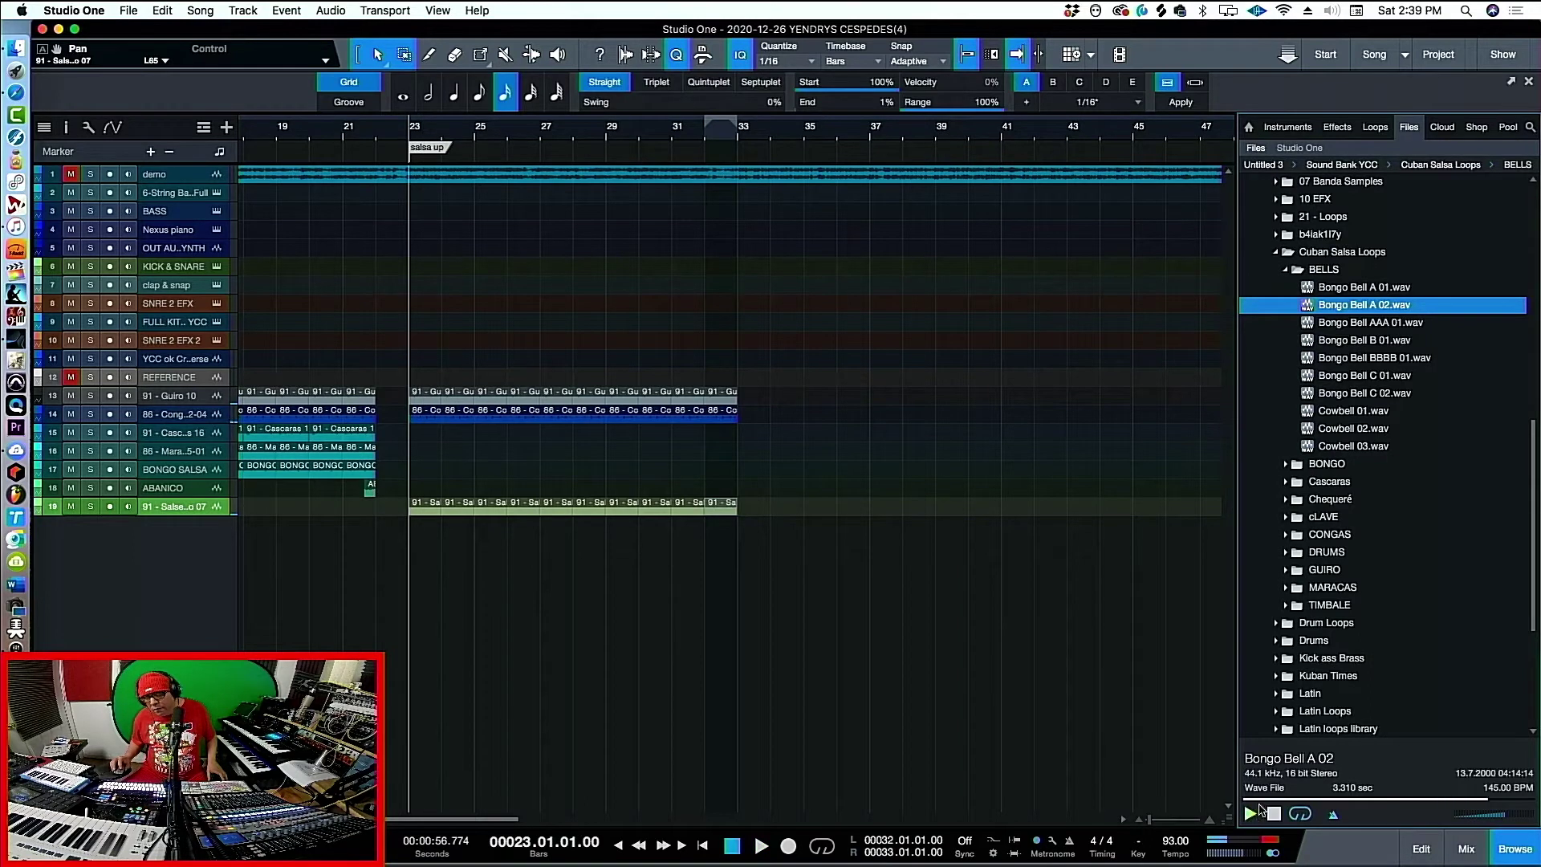
left_click(1367, 323)
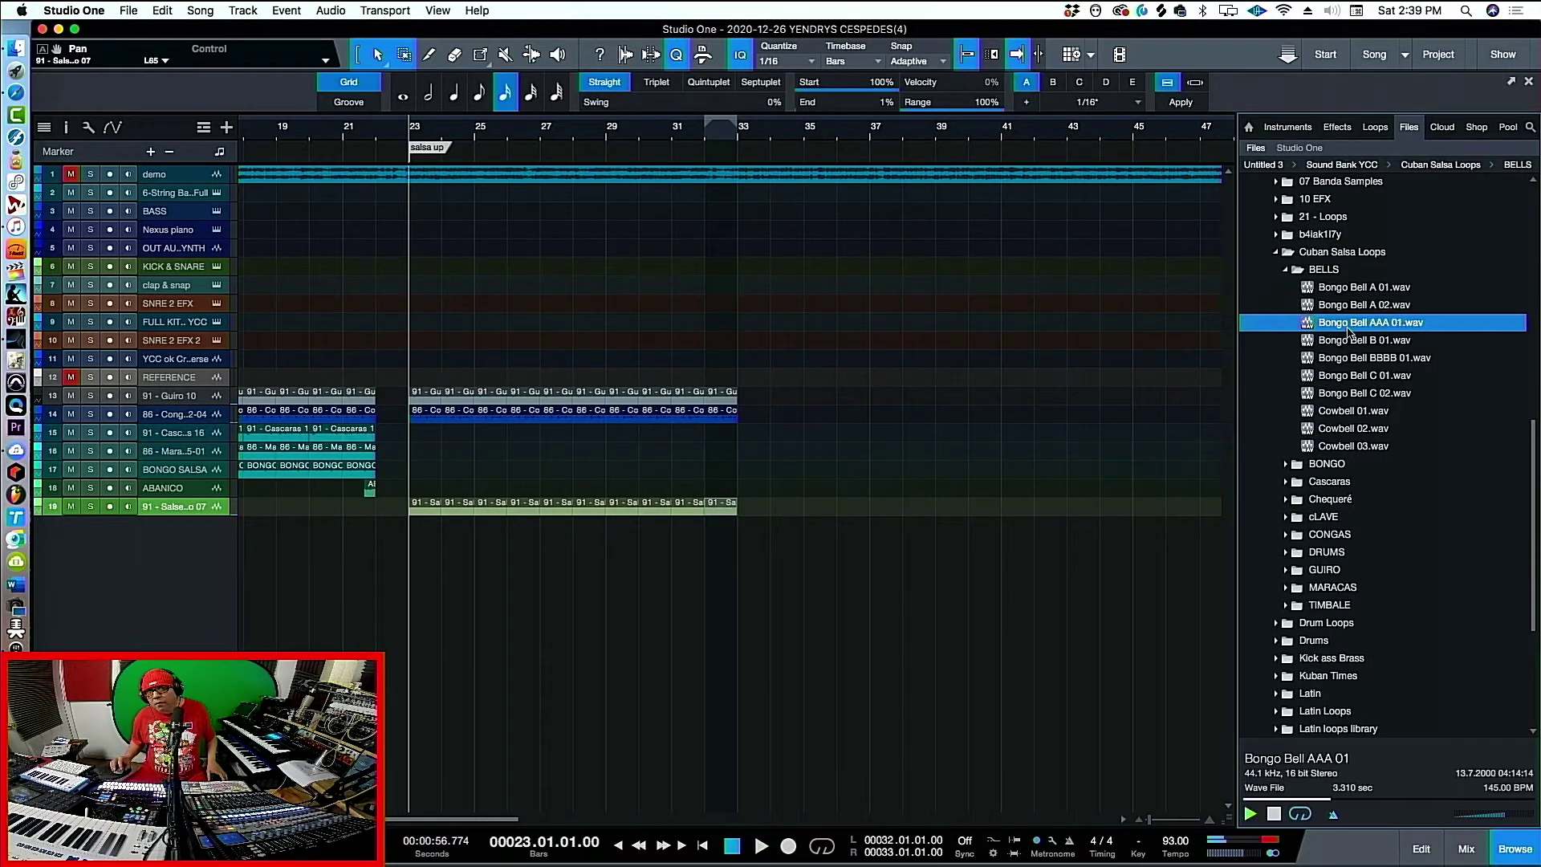
left_click(1349, 340)
left_click(1370, 358)
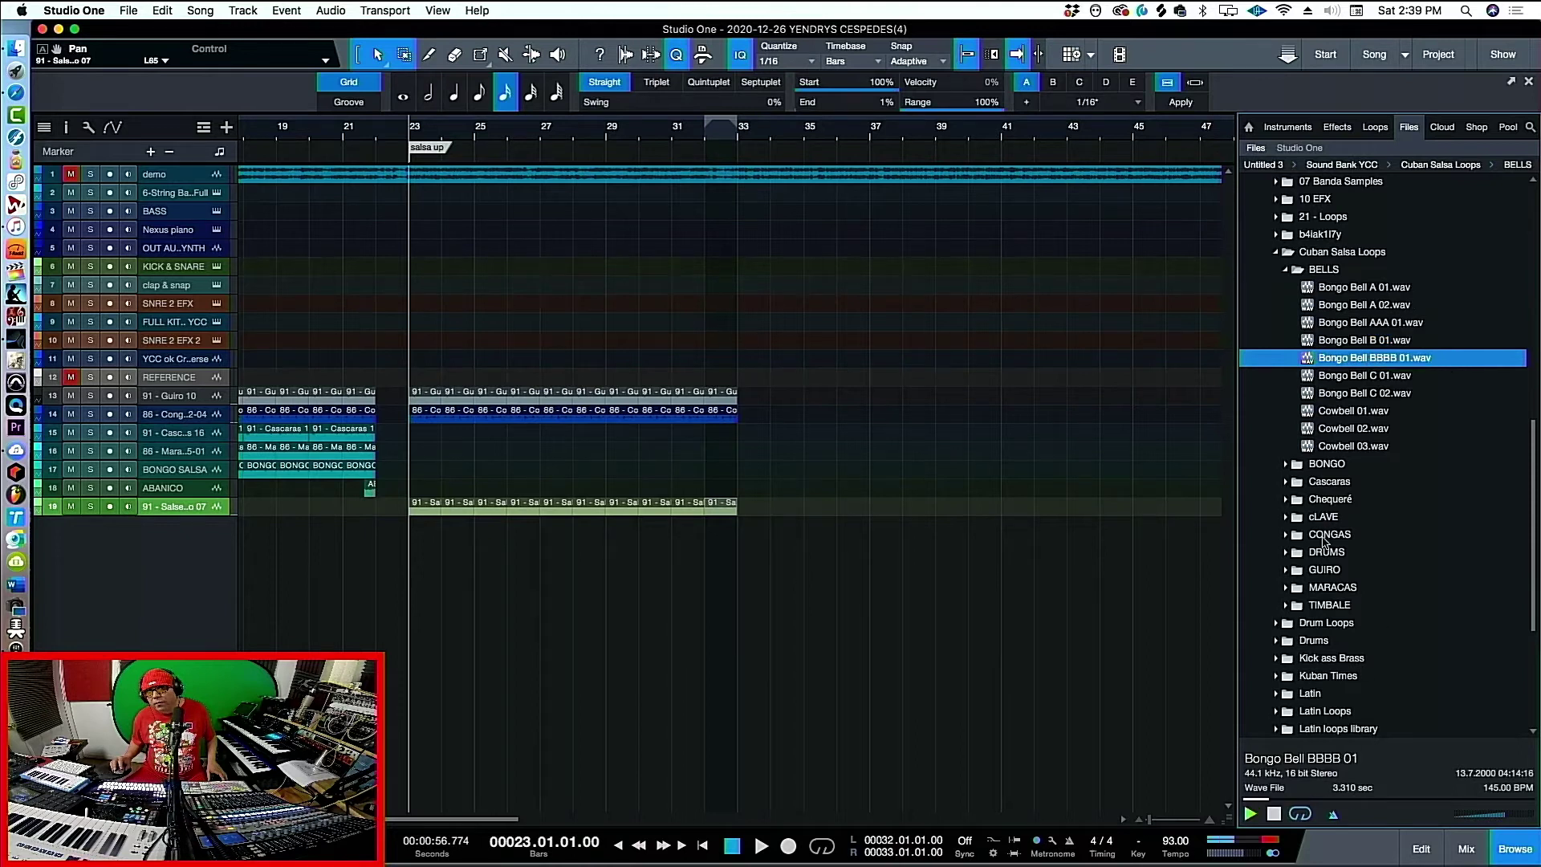
left_click(1361, 378)
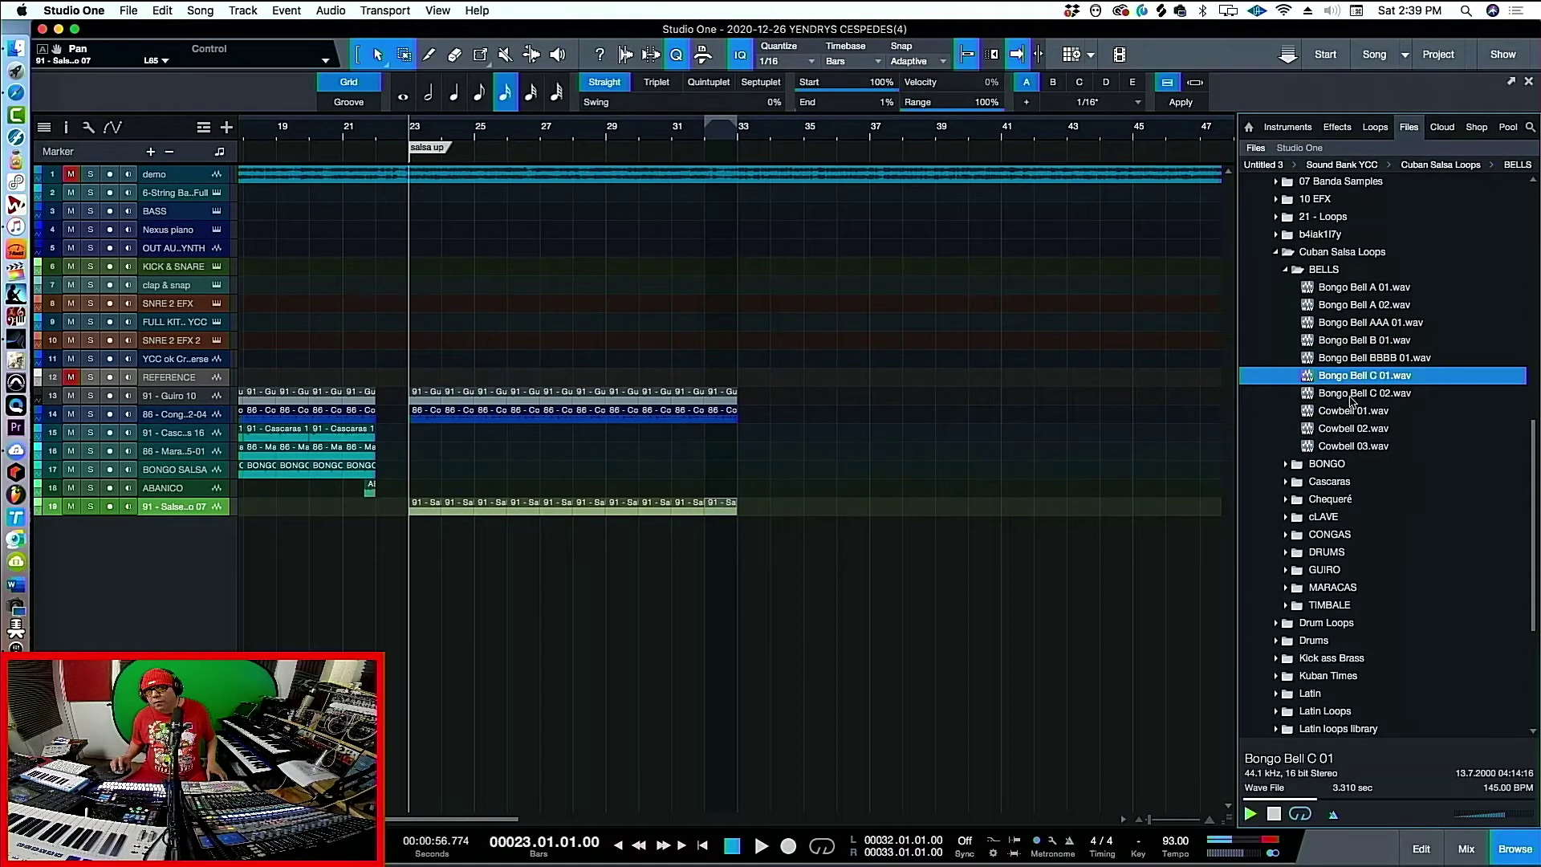
left_click(1351, 395)
left_click(1349, 411)
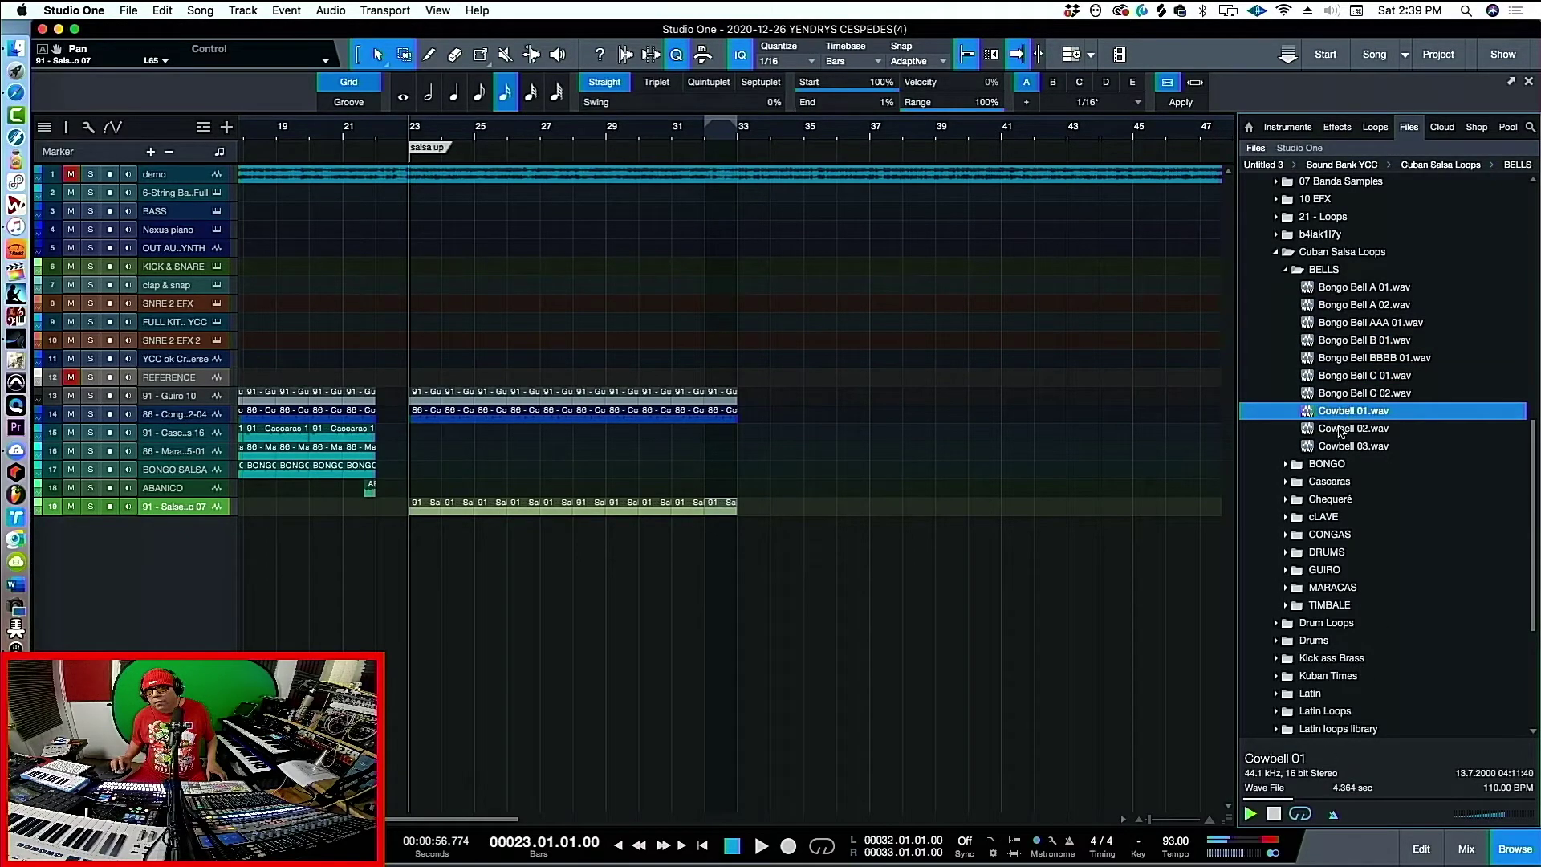
left_click(1342, 429)
left_click(1351, 447)
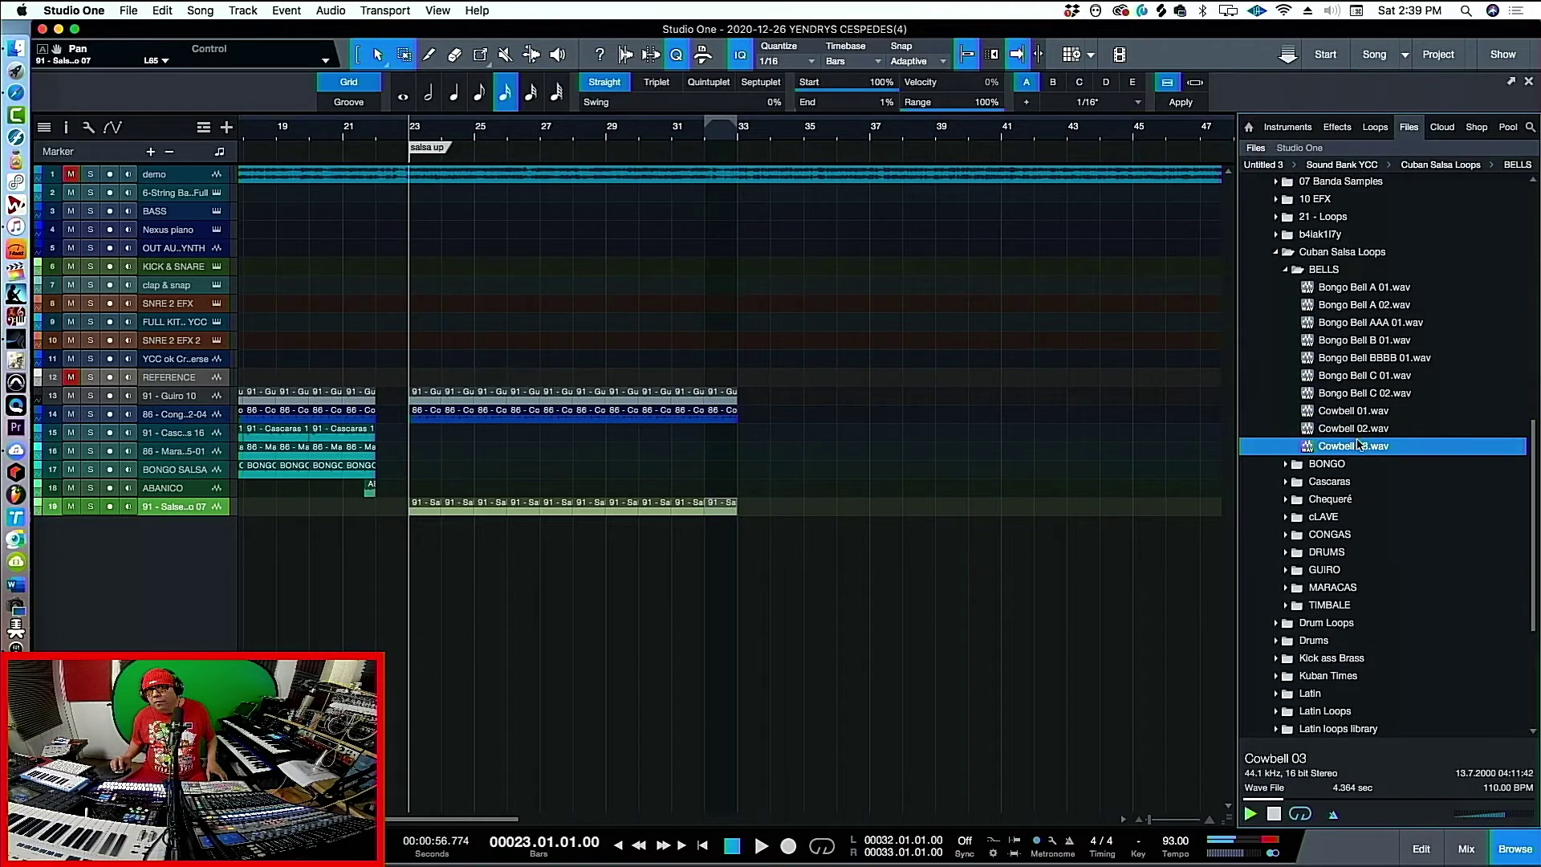
Place Bongo Bell A 01.wav on a new track at bar 23 and play it soloed
left_click(1352, 289)
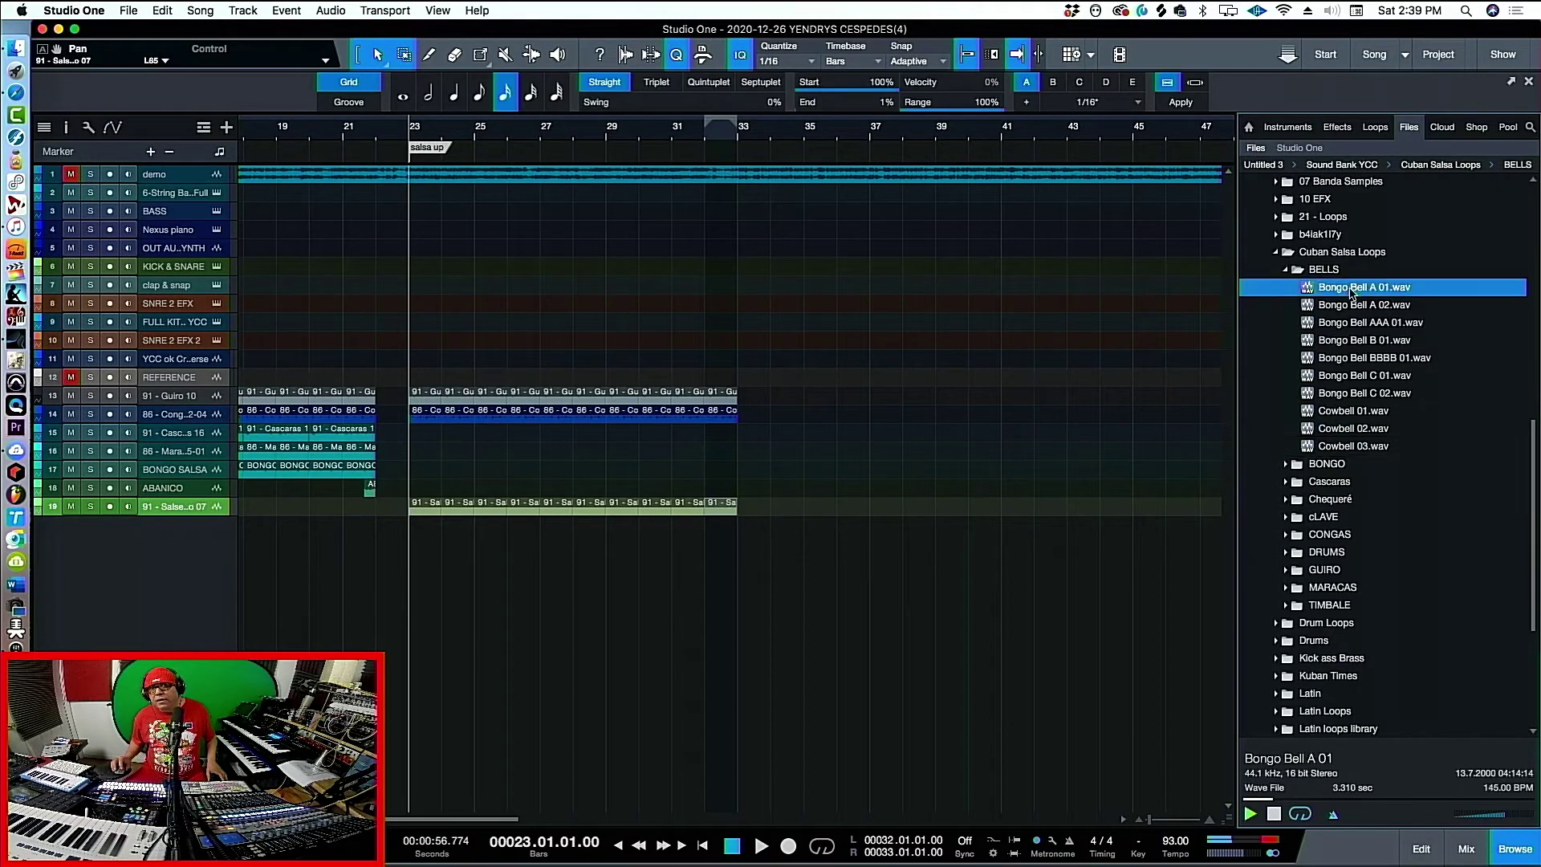
left_click_drag(1364, 290, 417, 526)
scroll(567, 343, "down", 1)
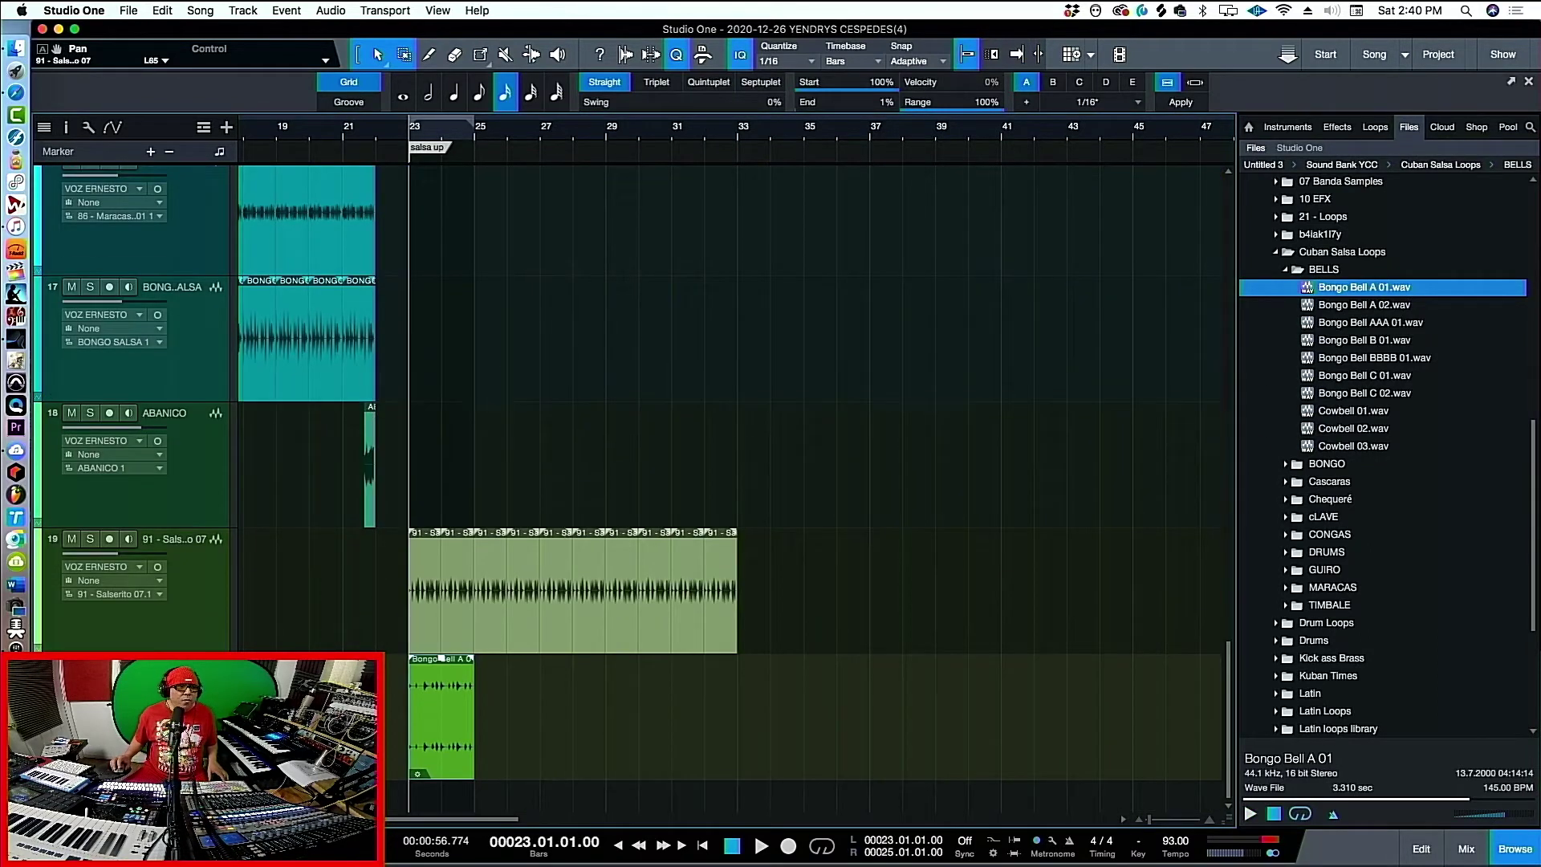
key("e")
key("e")
key("e")
key("e")
key("e")
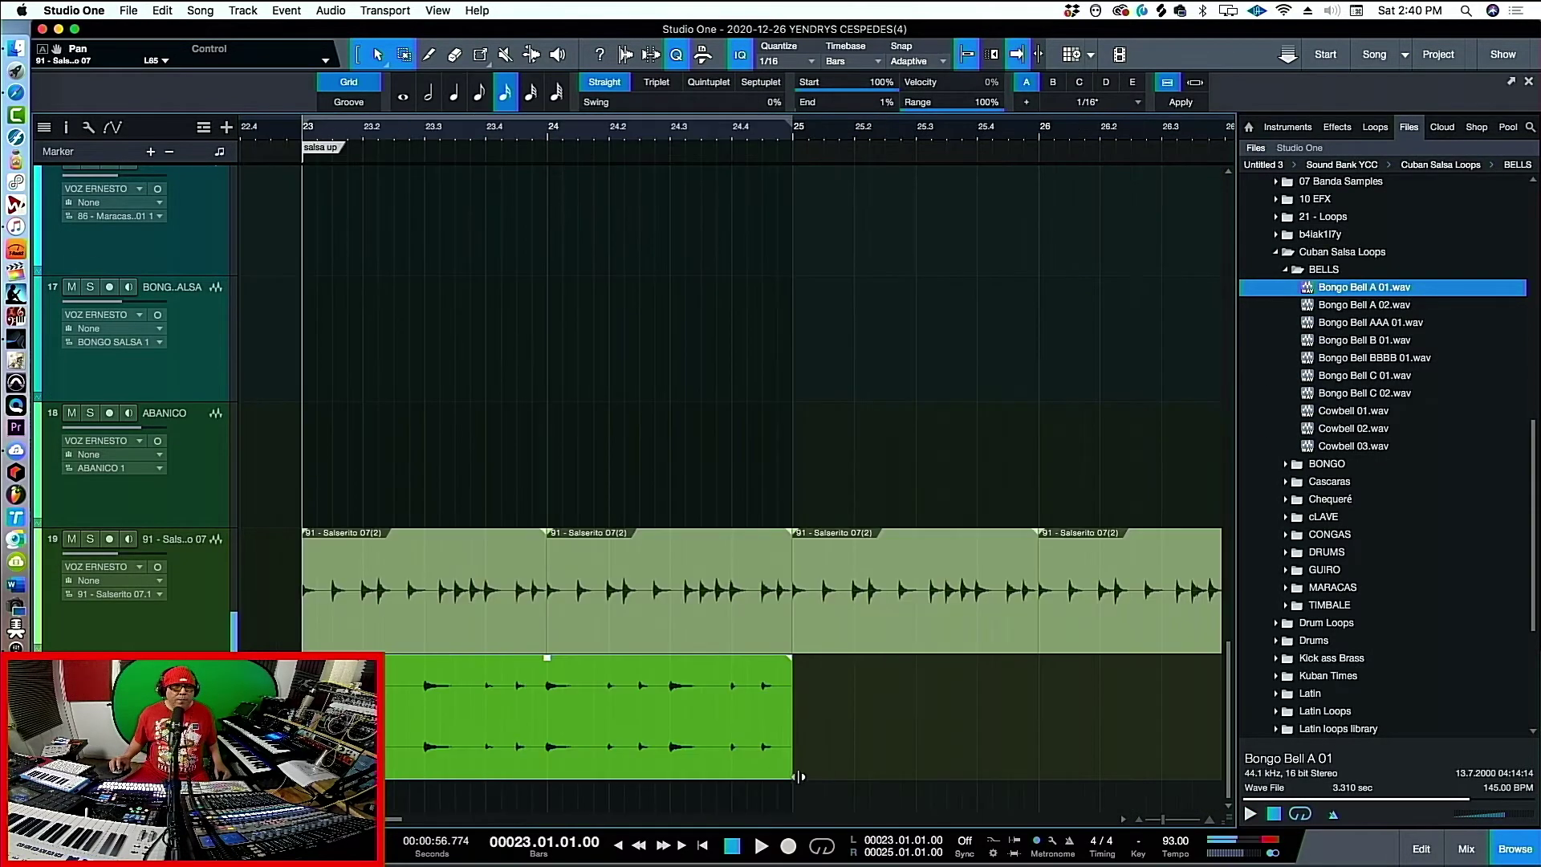
key("space")
key("space")
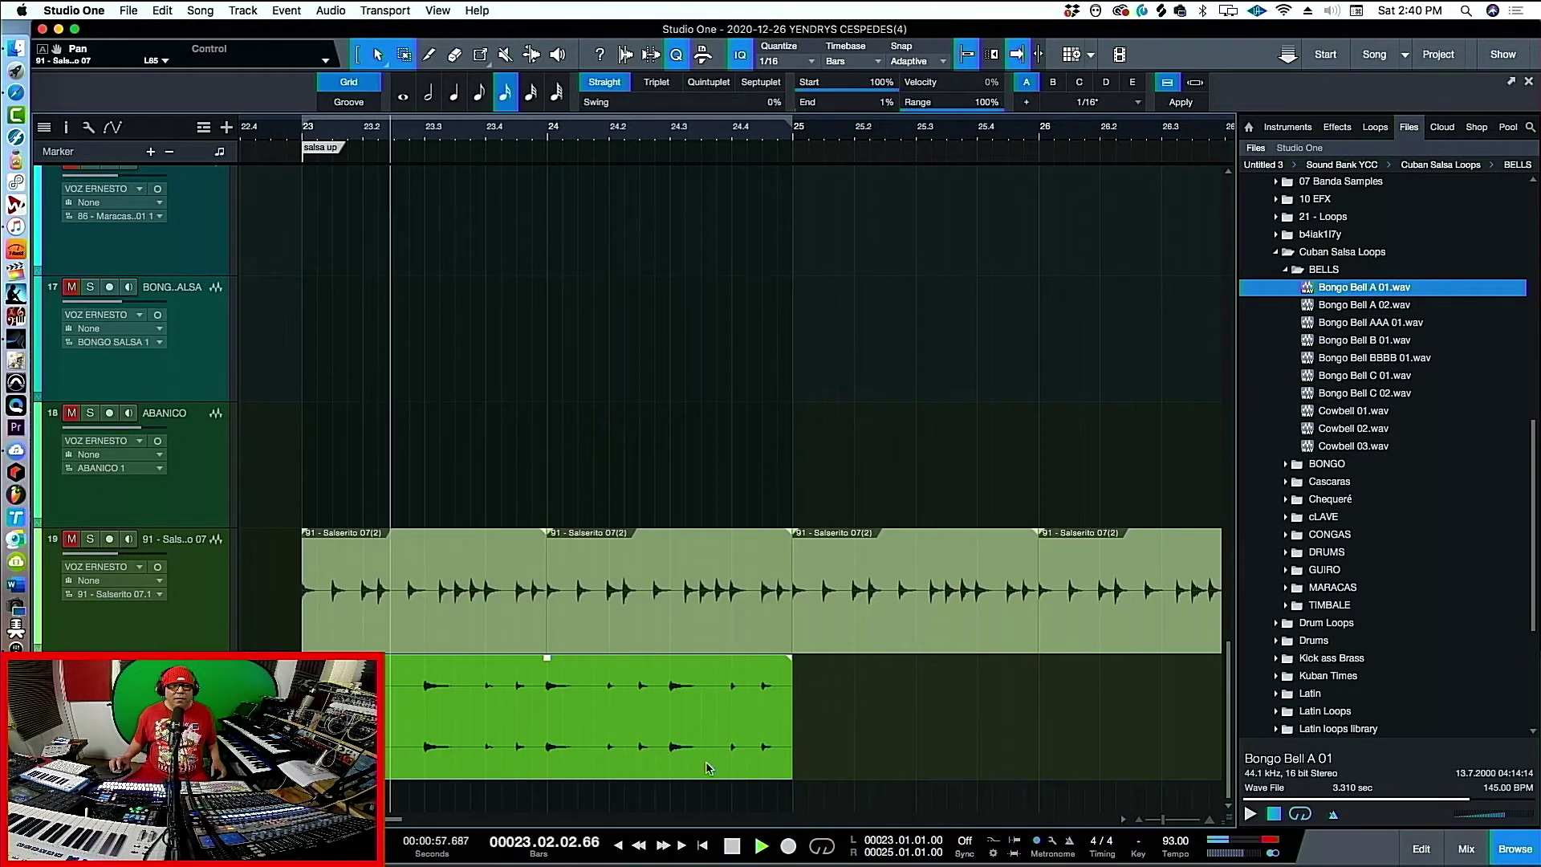
Time-stretch the Bongo Bell A 01 clip to end at bar 24, play it, and set the loop range to it
key("space")
left_click_drag(789, 776, 552, 776)
key("space")
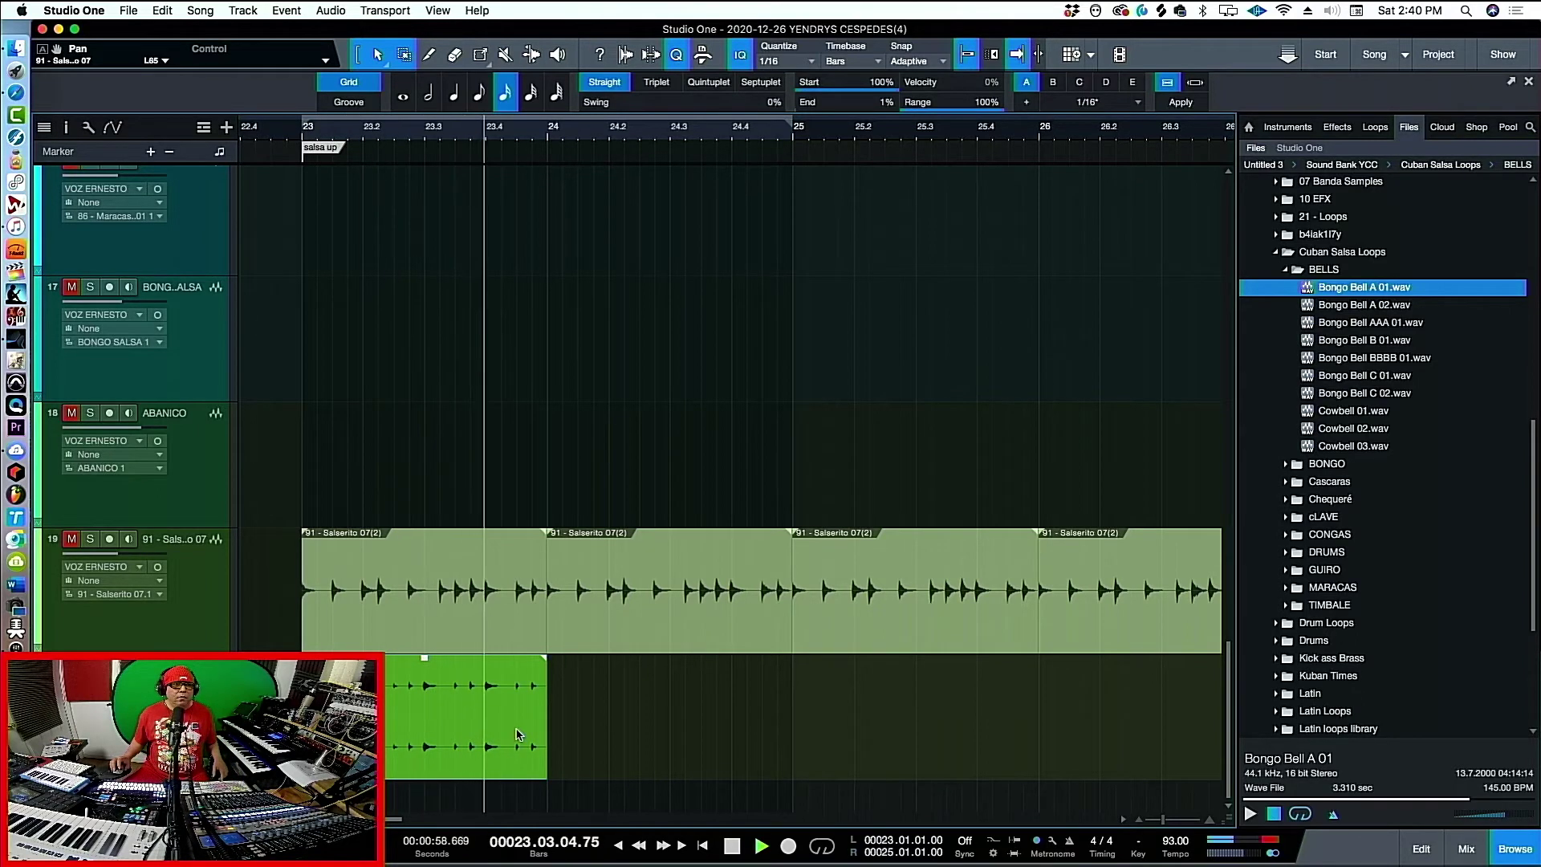
key("space")
key("p")
Bounce the Bongo Bell A 01 clip, then lower its gain and bounce it again
right_click(409, 706)
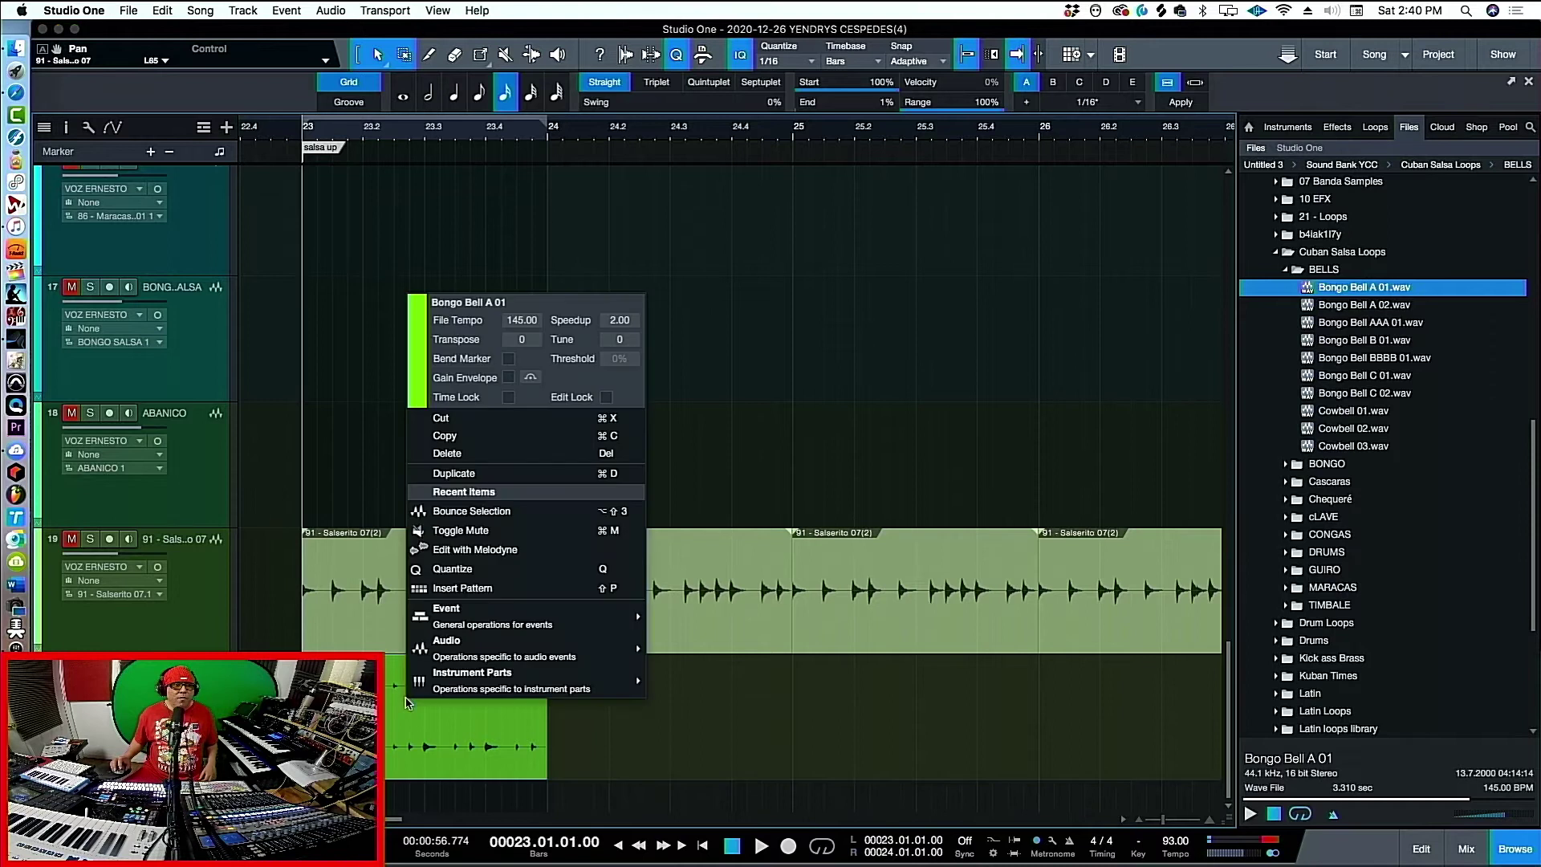
left_click(470, 514)
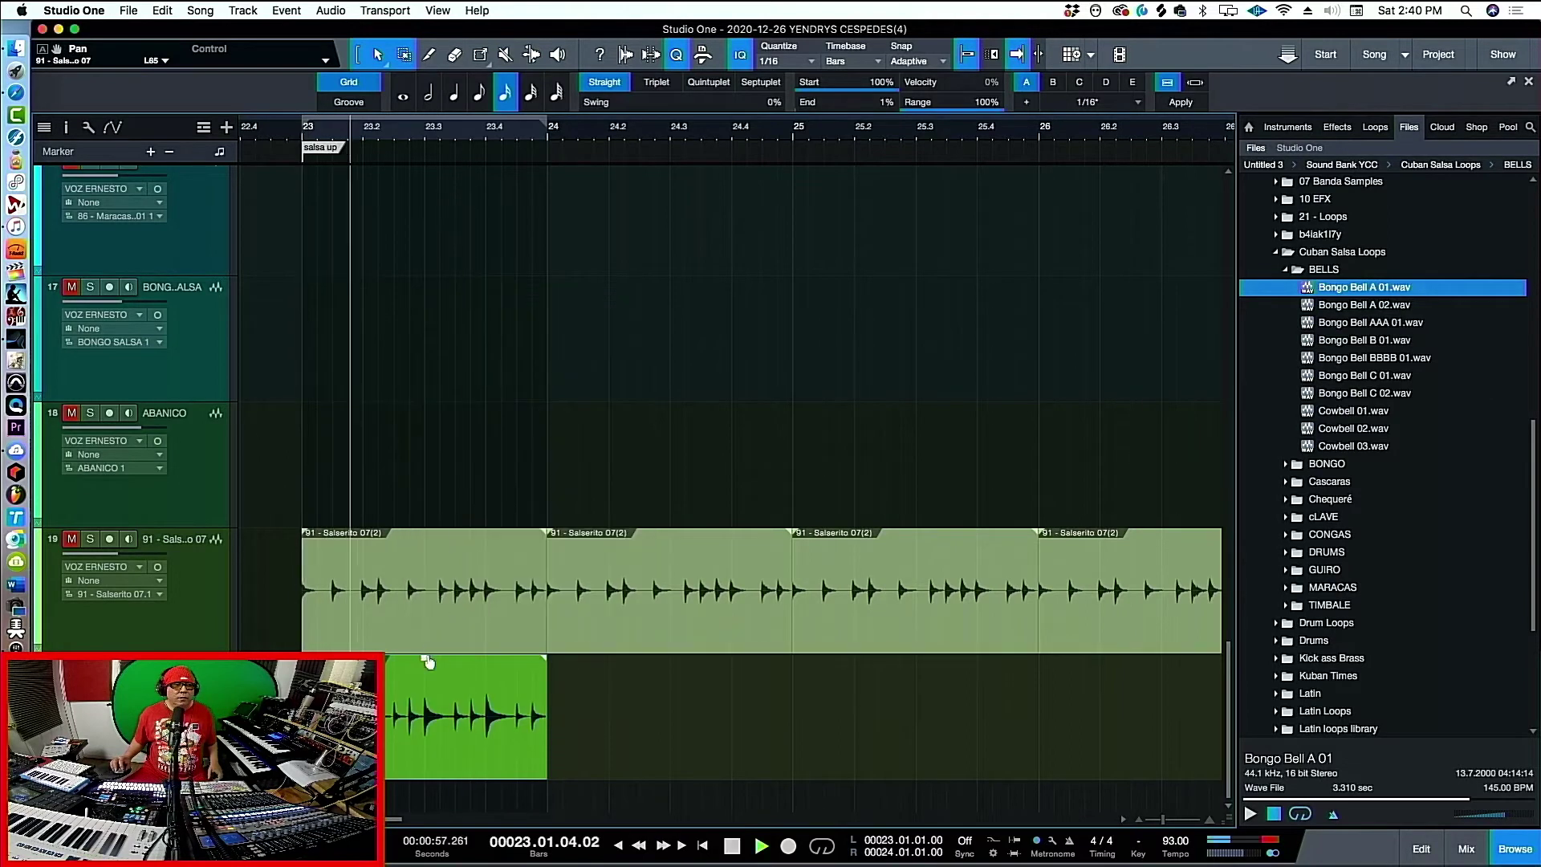
key("space")
right_click(447, 687)
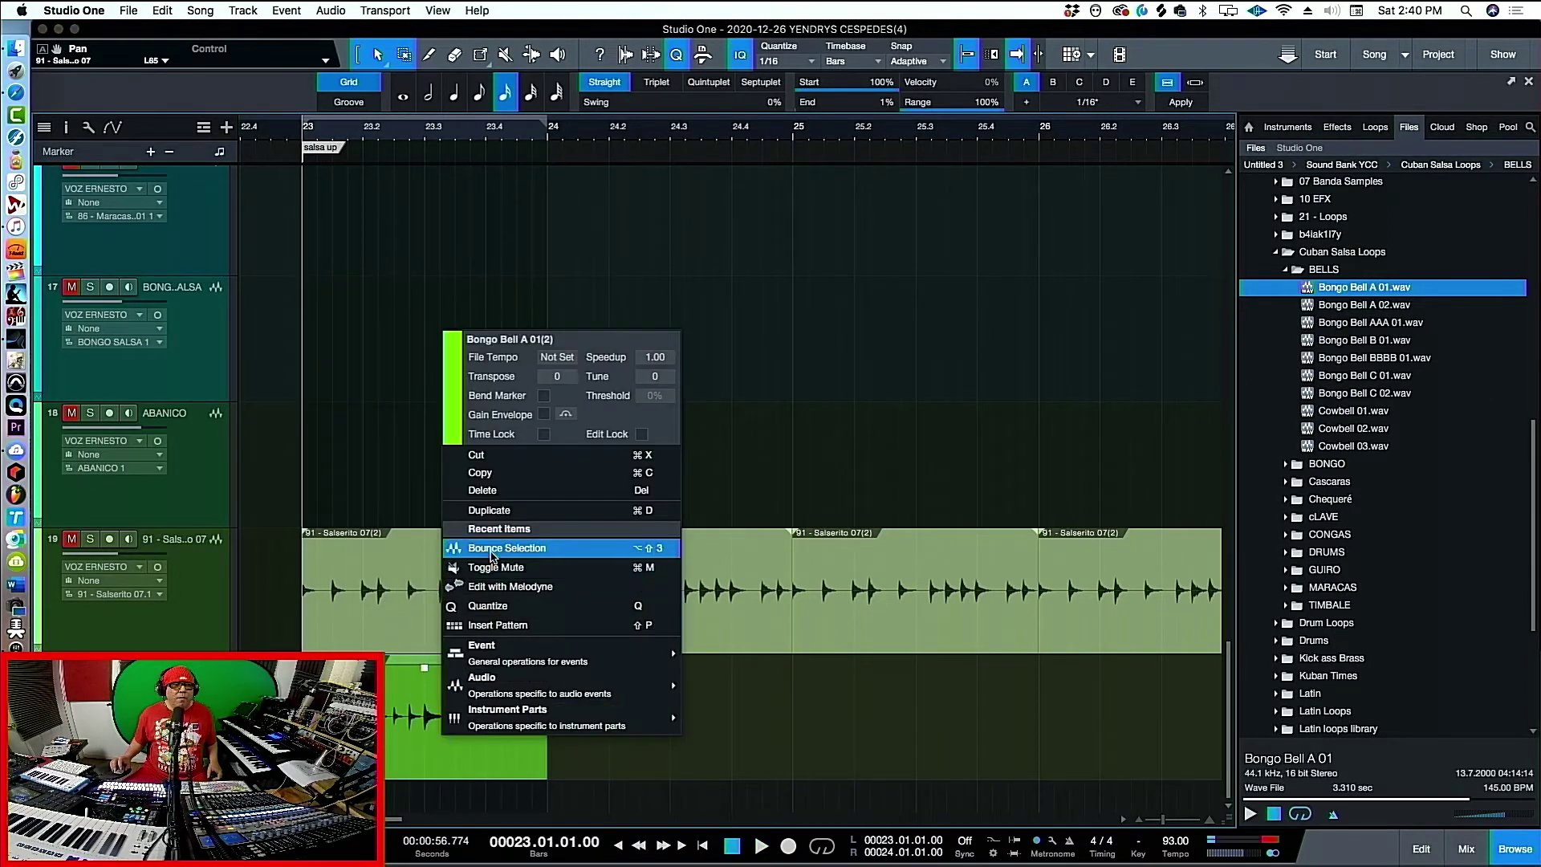
left_click(490, 549)
key("space")
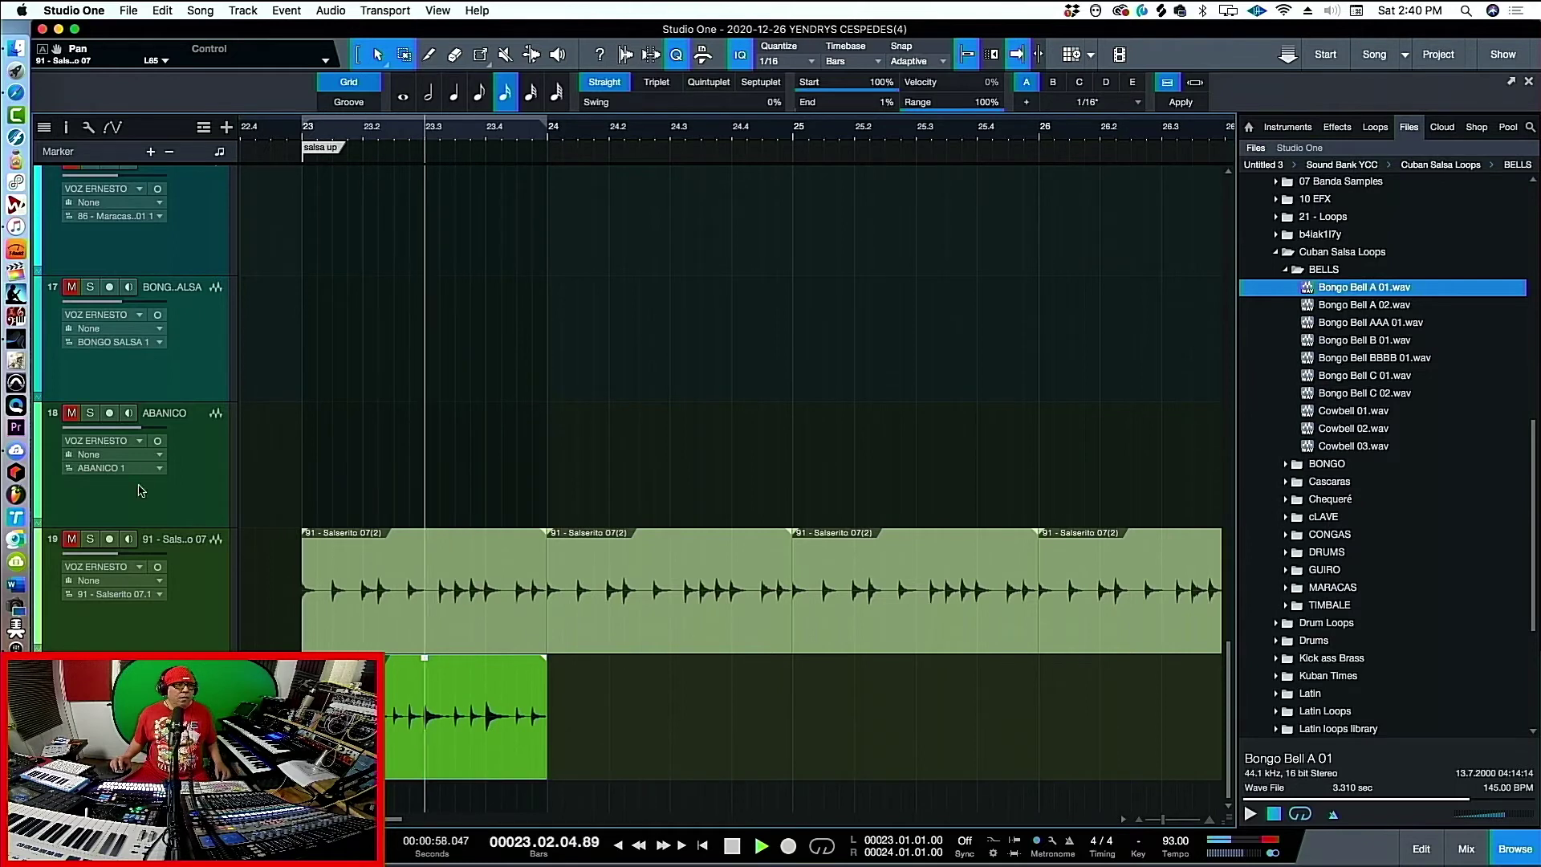
key("space")
Duplicate the bounced Bongo Bell A 01 clip to fill bar 23 up to bar 28 during playback of the full mix
scroll(391, 131, "down", 3)
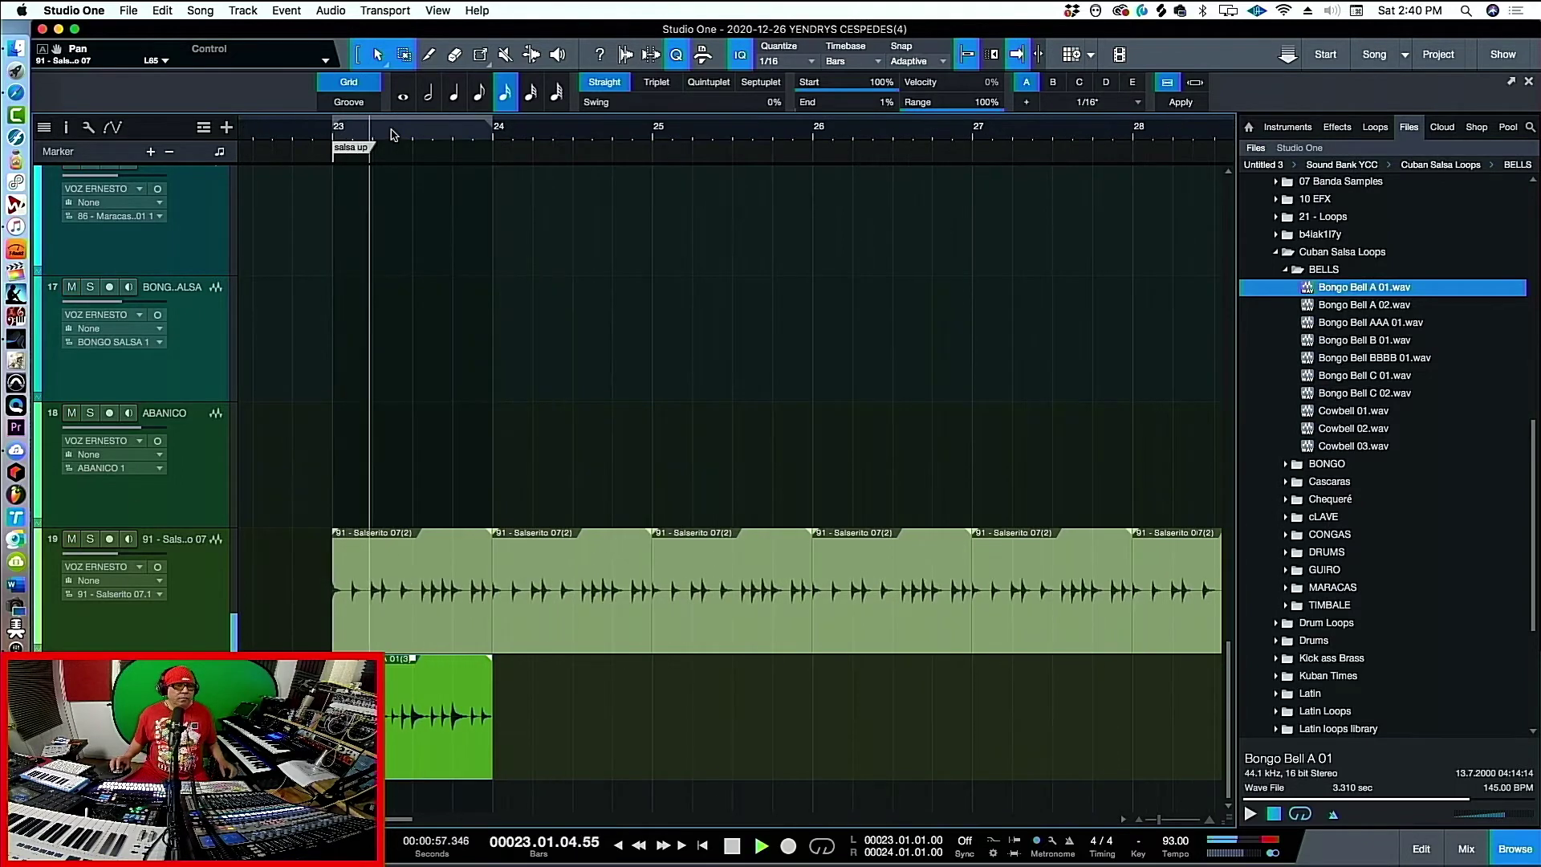
key("d")
key("d")
key("d")
key("d")
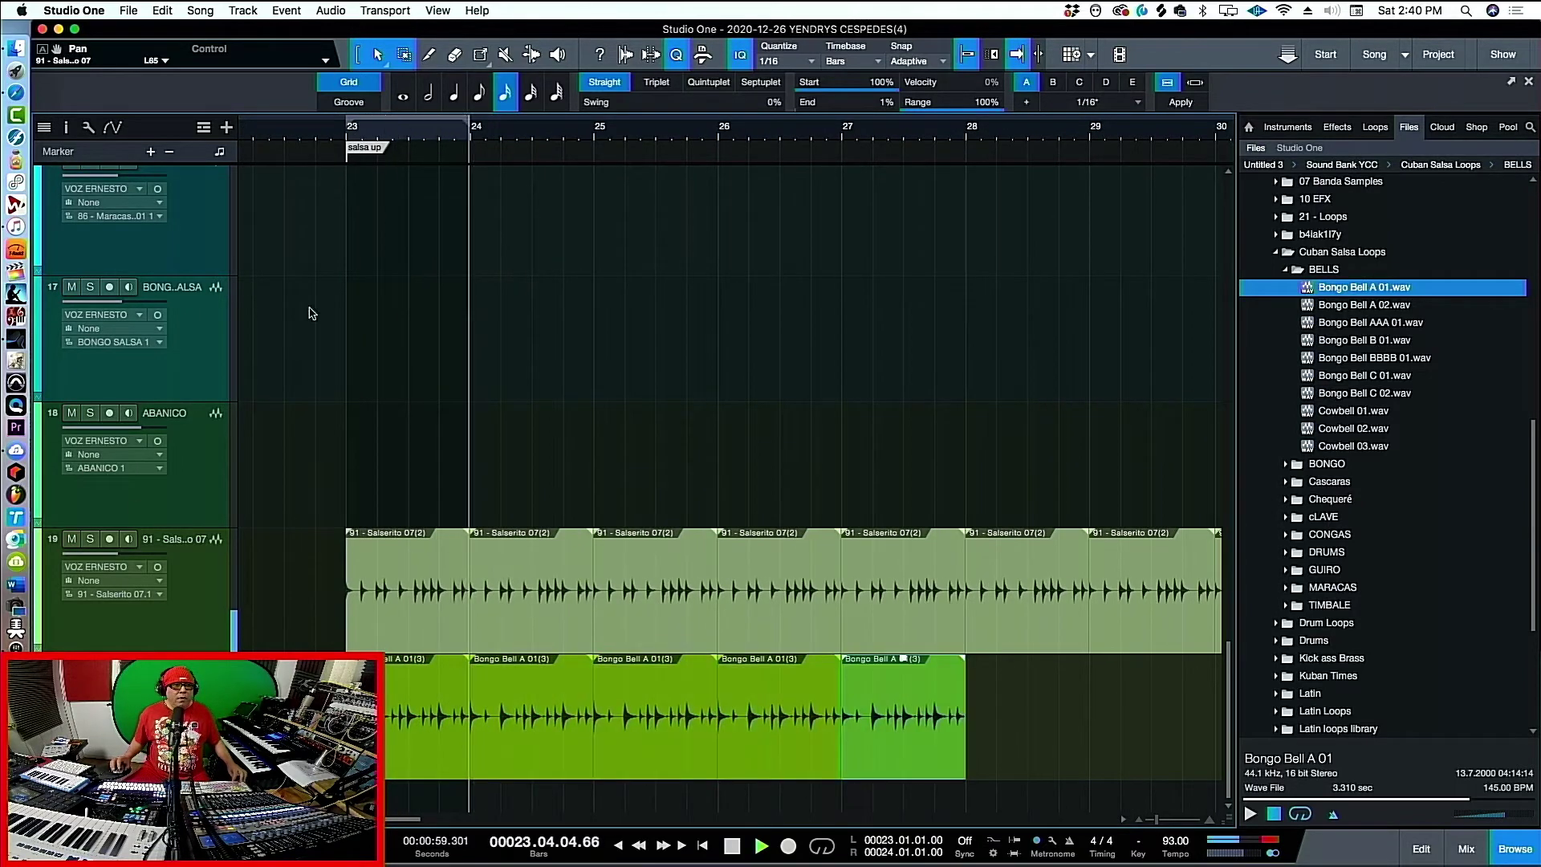
key("space")
Pan the Bongo Bell A 01 channel to R52 in the mixer and resume playback
key("F3")
left_click_drag(1080, 594, 1083, 586)
key("F3")
key("space")
Duplicate the Bongo Bell A 01 clip from bar 28 up to bar 33, matching the end of the Salserito clips
scroll(418, 137, "down", 5)
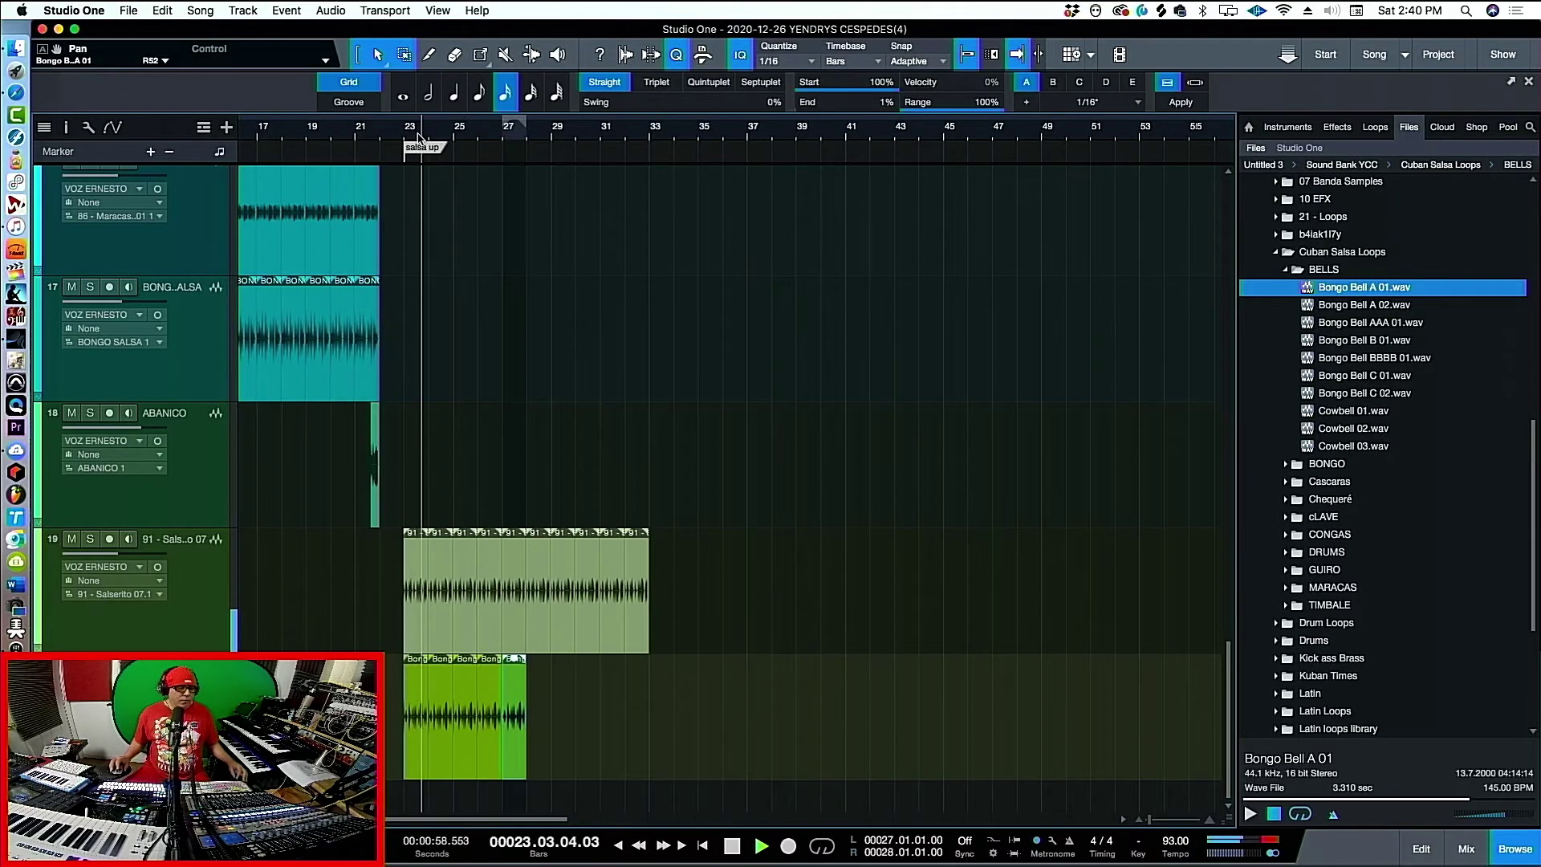
key("d")
key("d")
key("d")
key("d")
key("d")
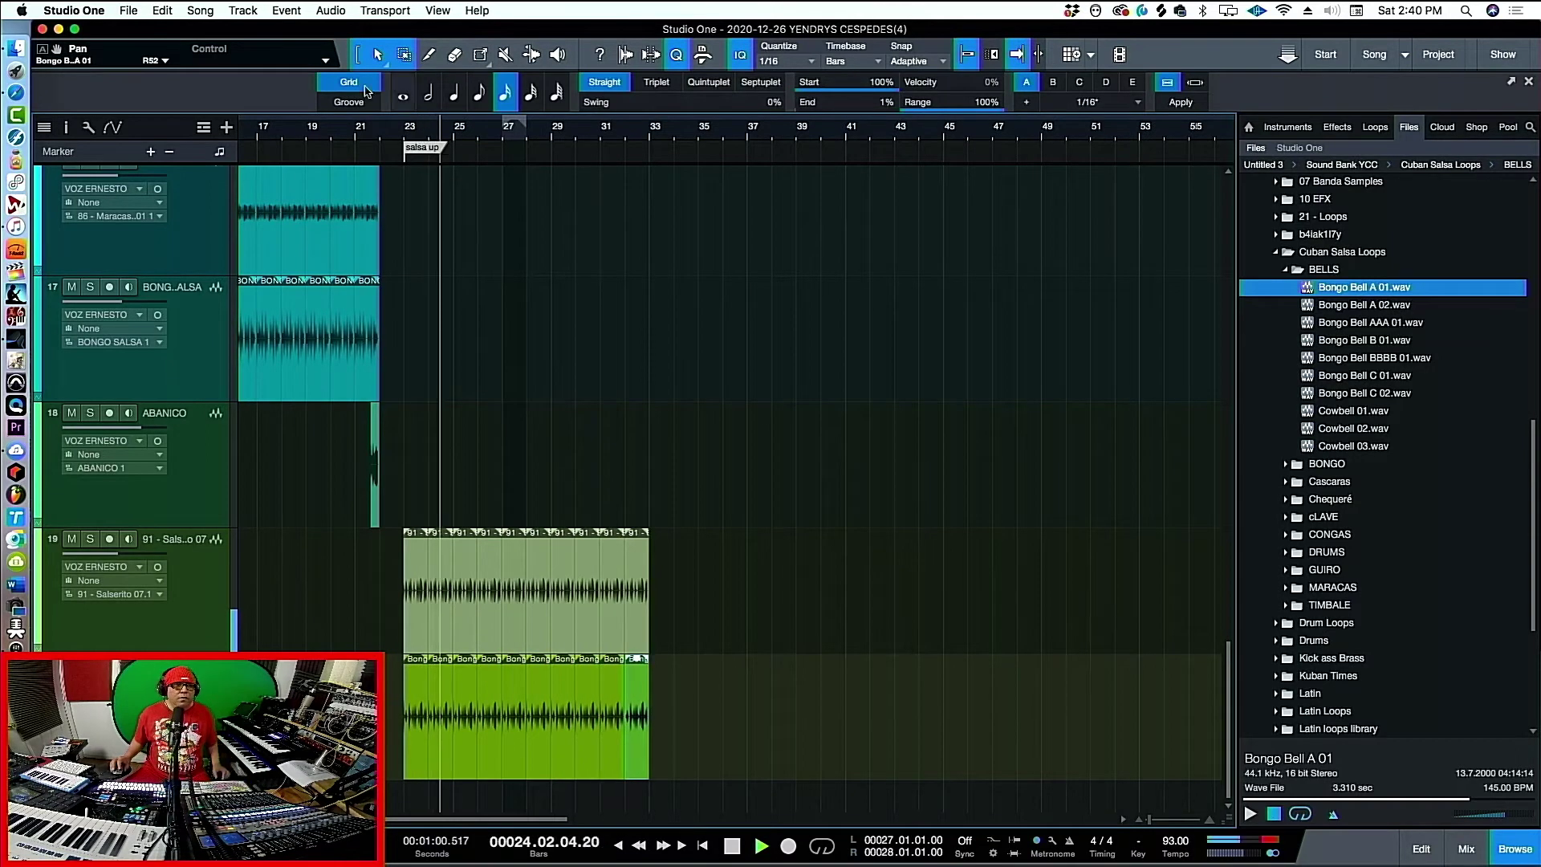
Play the layered percussion of the "salsa up" section and return the playback cursor to bar 23
left_click(409, 130)
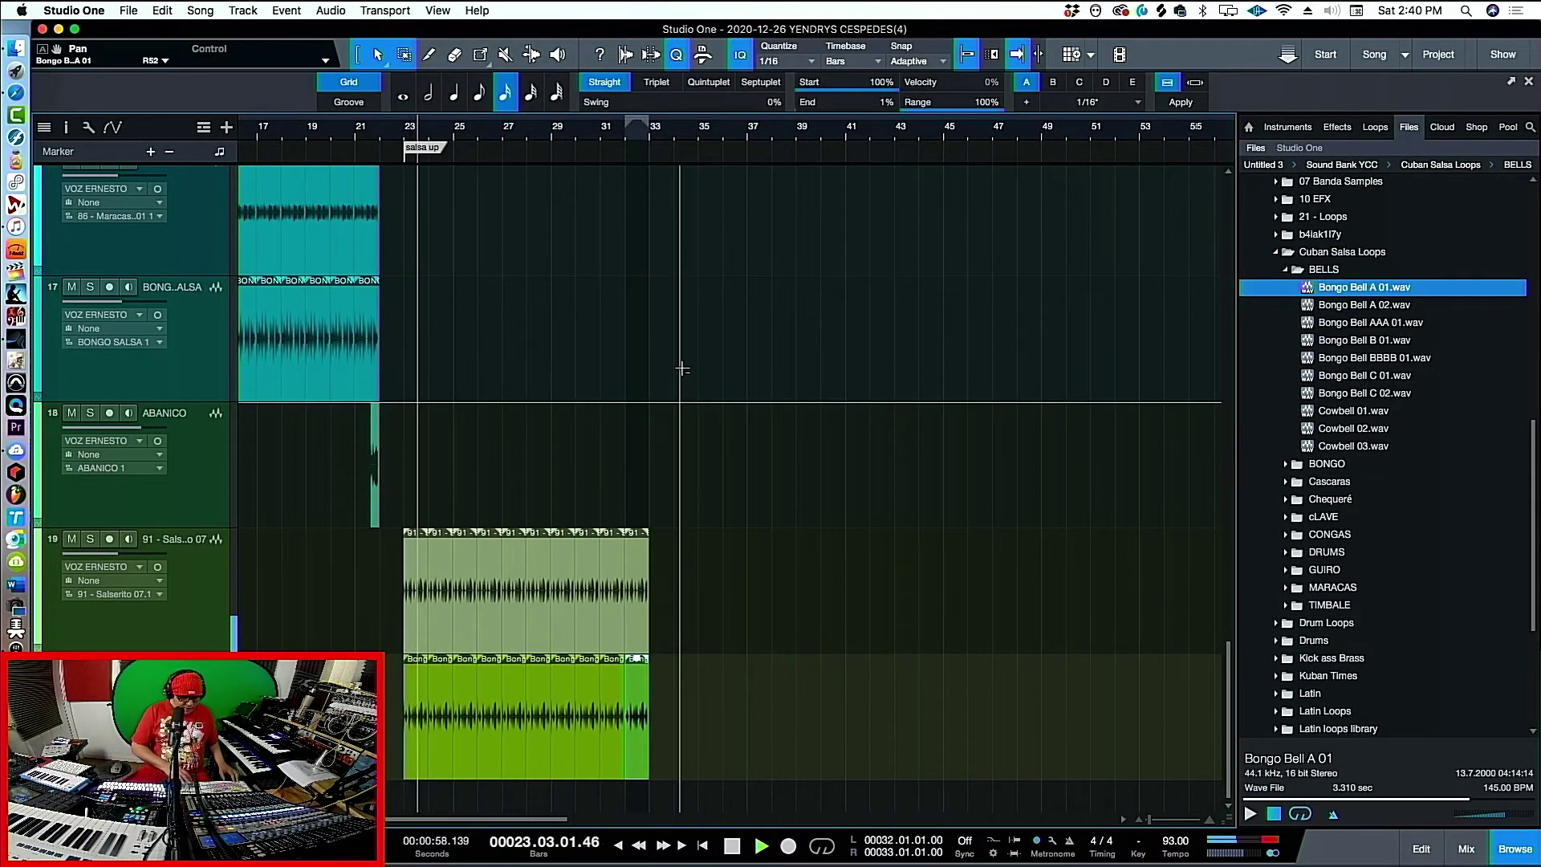
scroll(682, 371, "down", 3)
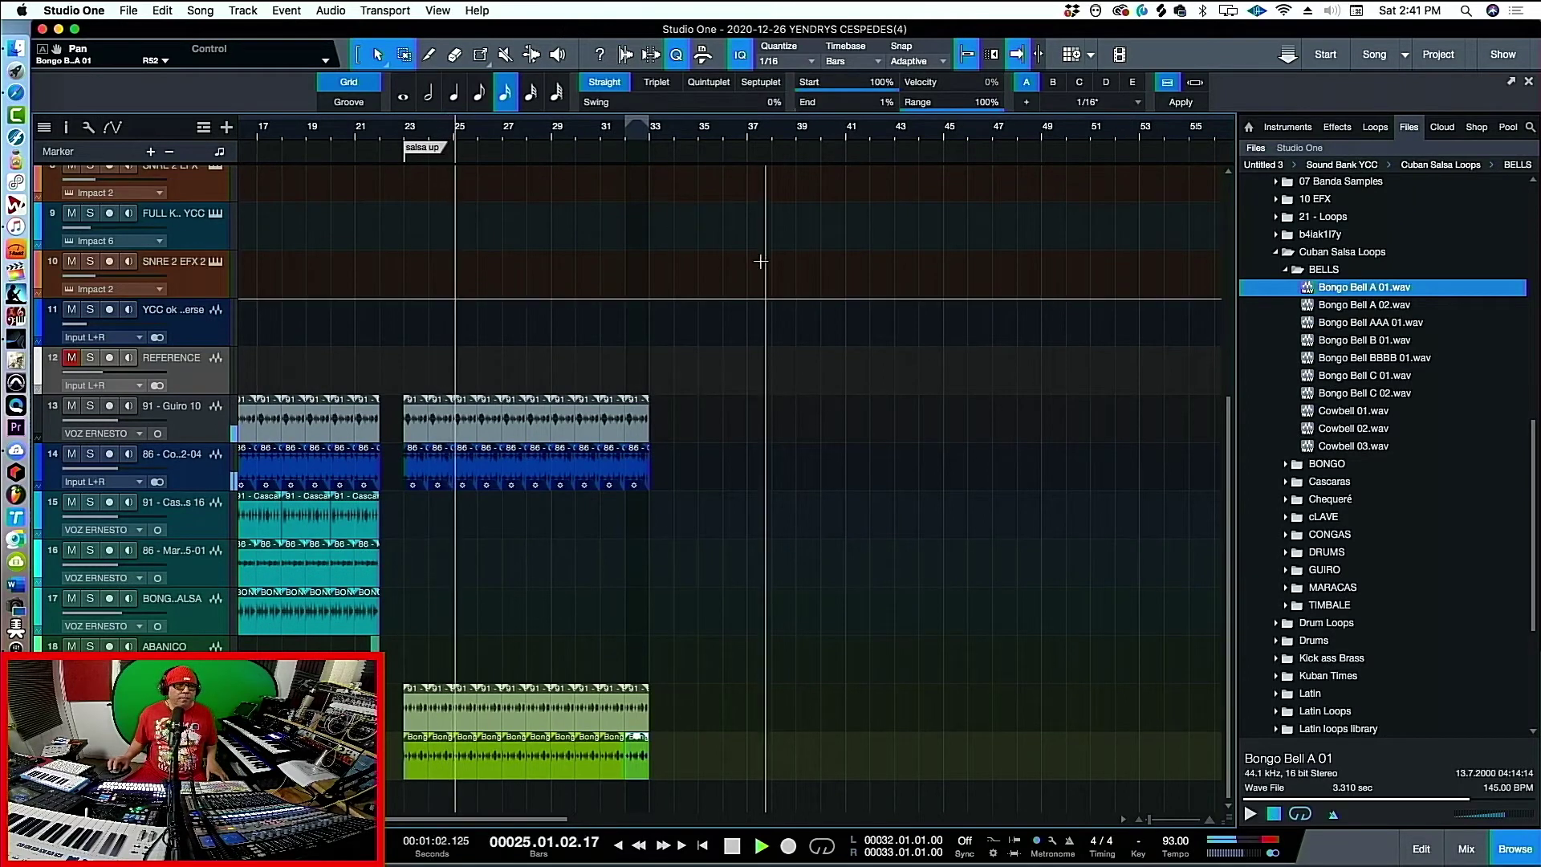
key("space")
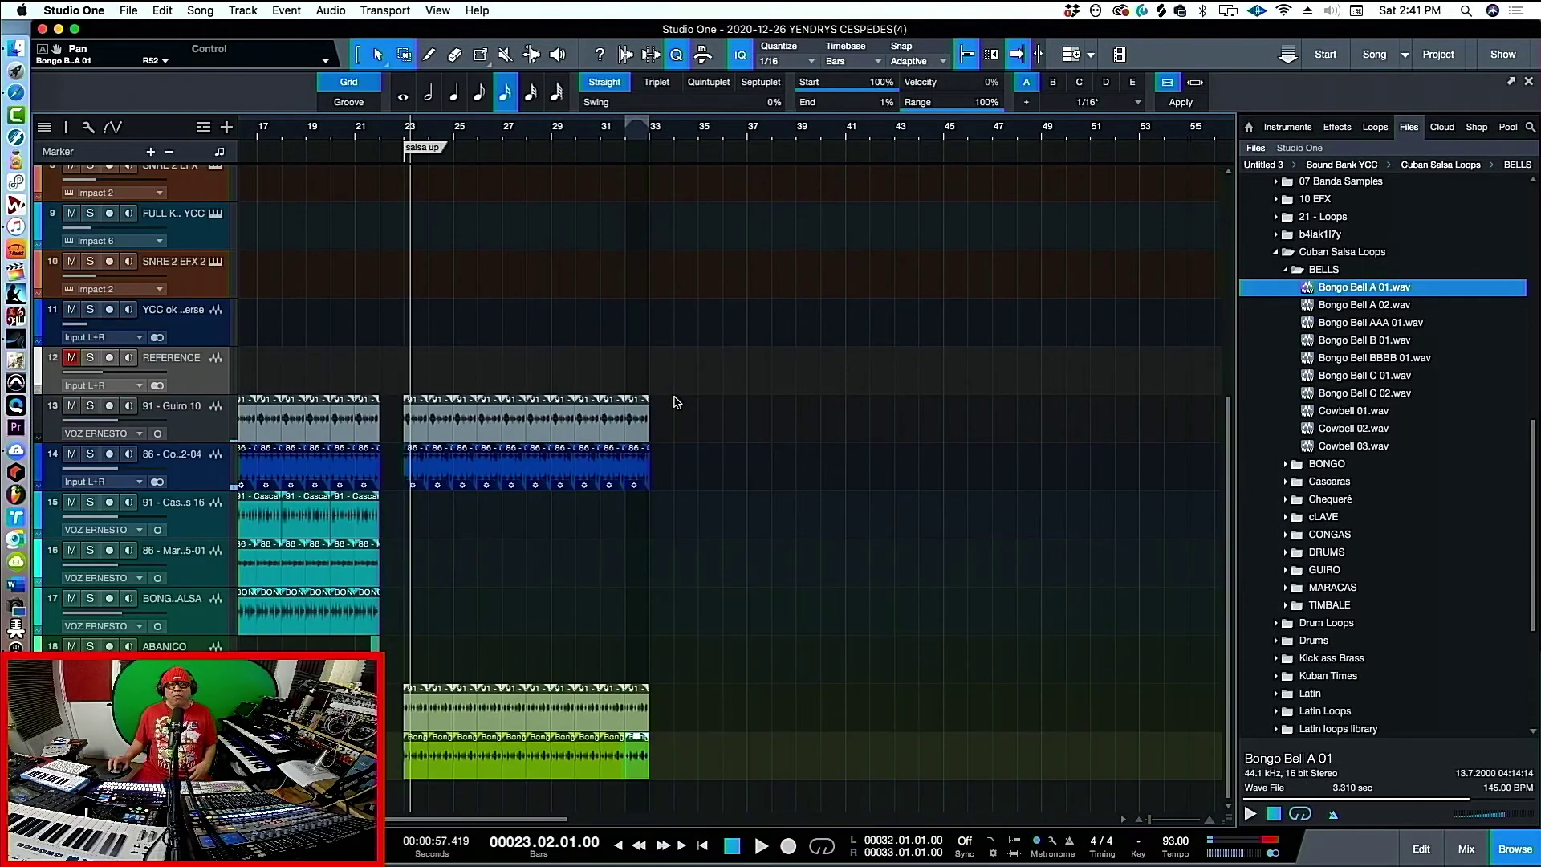
left_click_drag(404, 130, 416, 131)
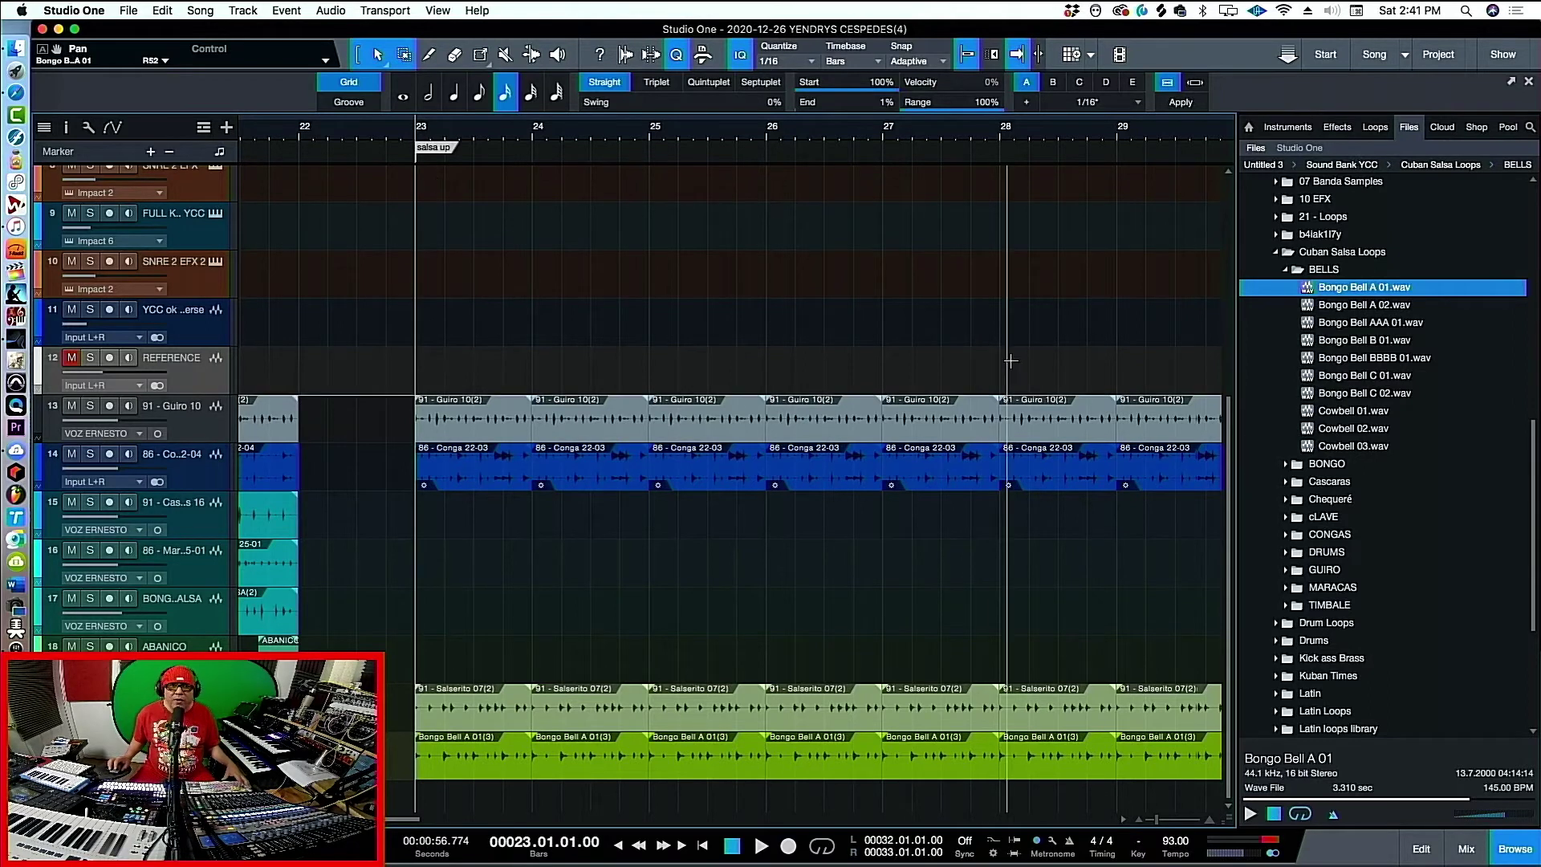
Add an Impact XT drum sampler on a new track below Bell A 01 and move its window clear of the bar 23 clips
scroll(1302, 362, "up", 10)
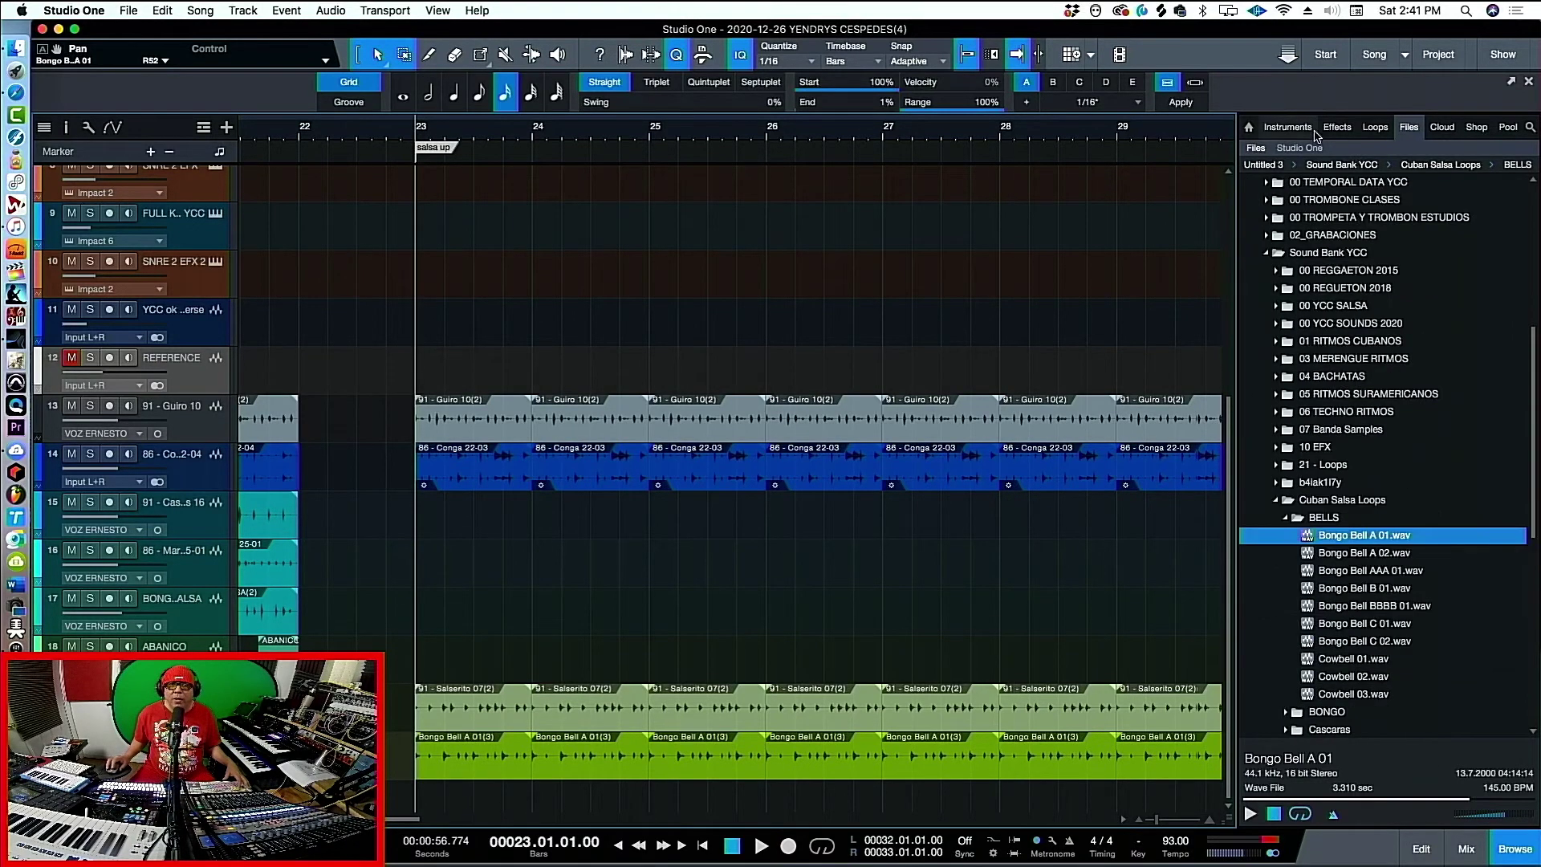
left_click(1288, 128)
scroll(1353, 427, "down", 5)
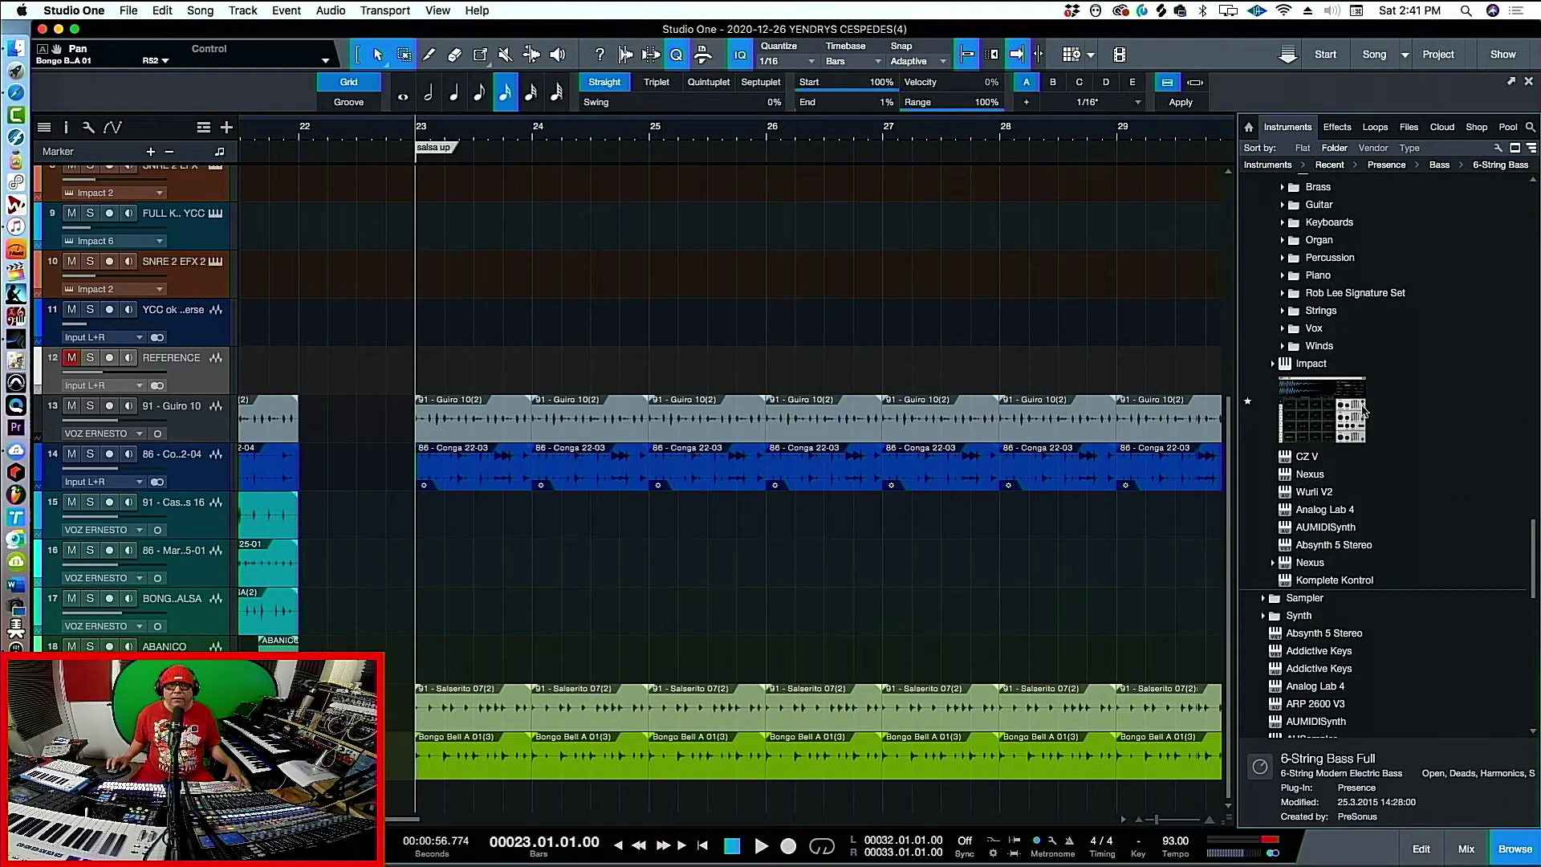
scroll(1364, 410, "down", 2)
double_click(1310, 309)
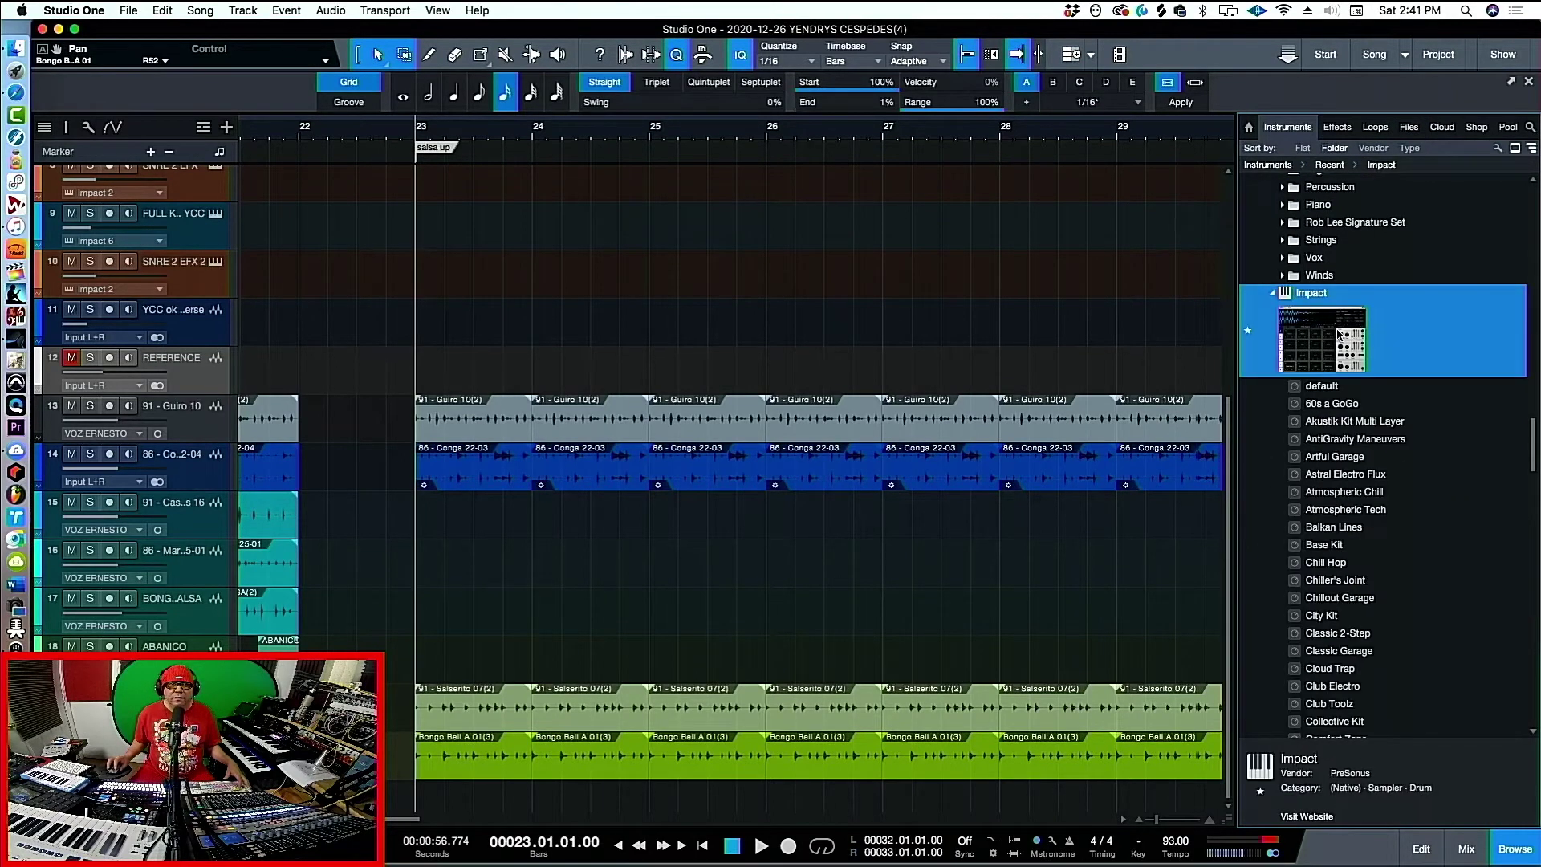
left_click_drag(1330, 334, 192, 762)
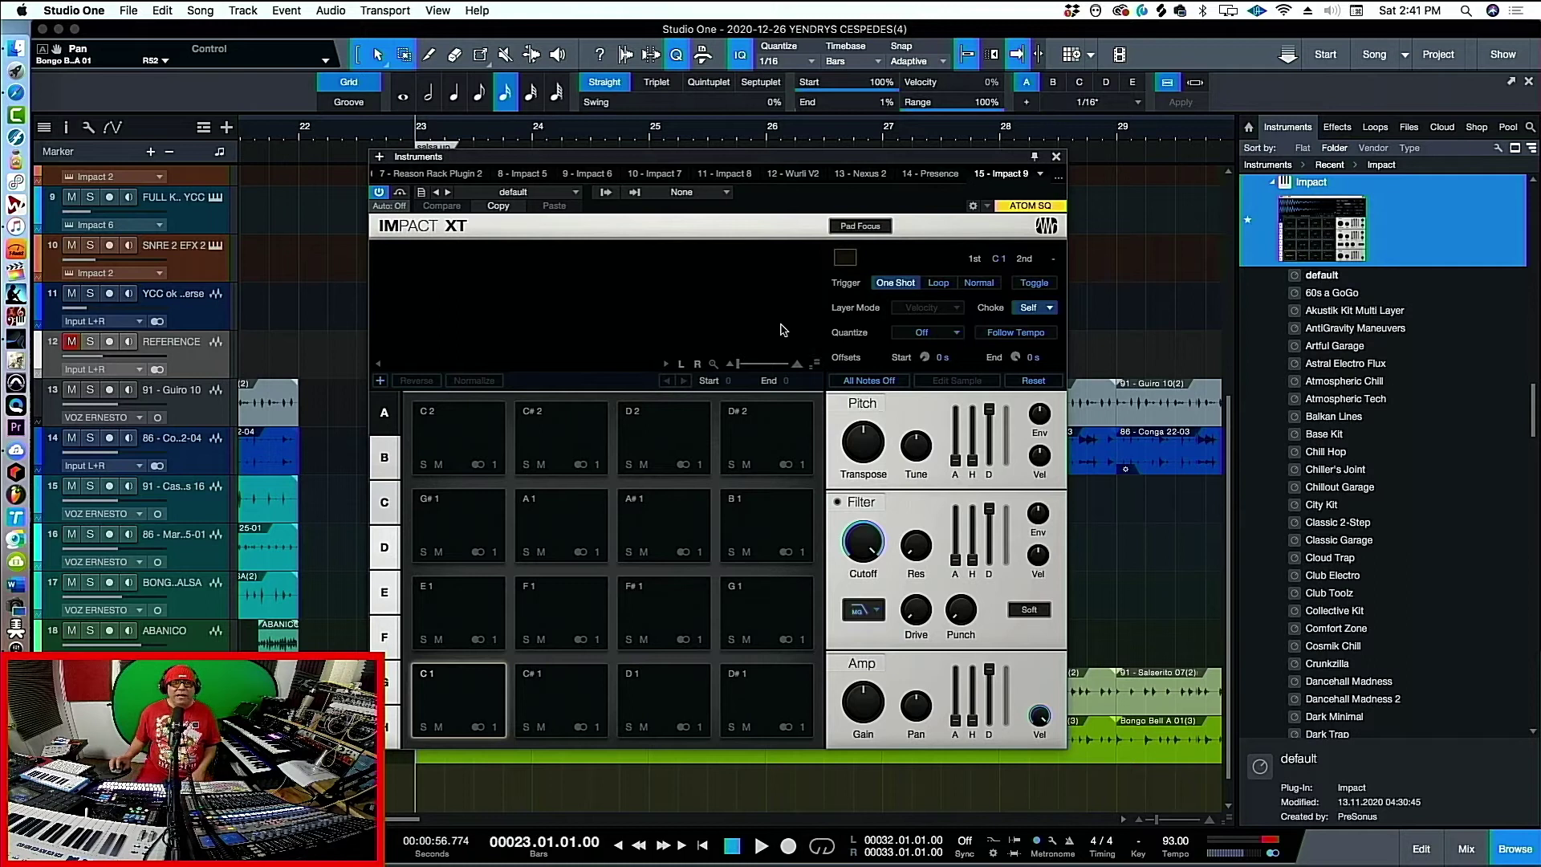
left_click_drag(791, 158, 954, 155)
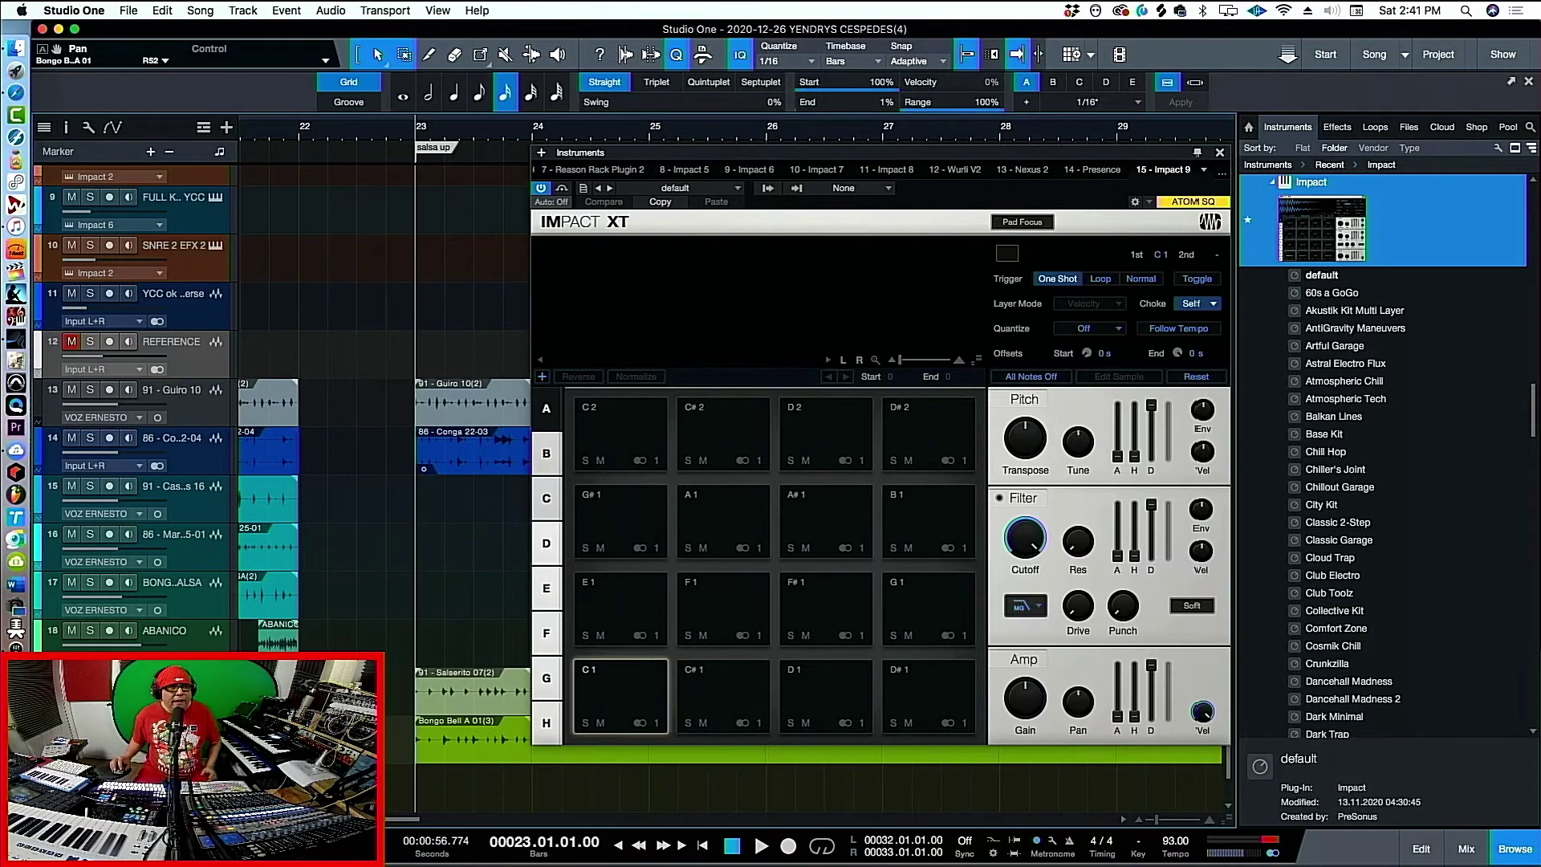
key("space")
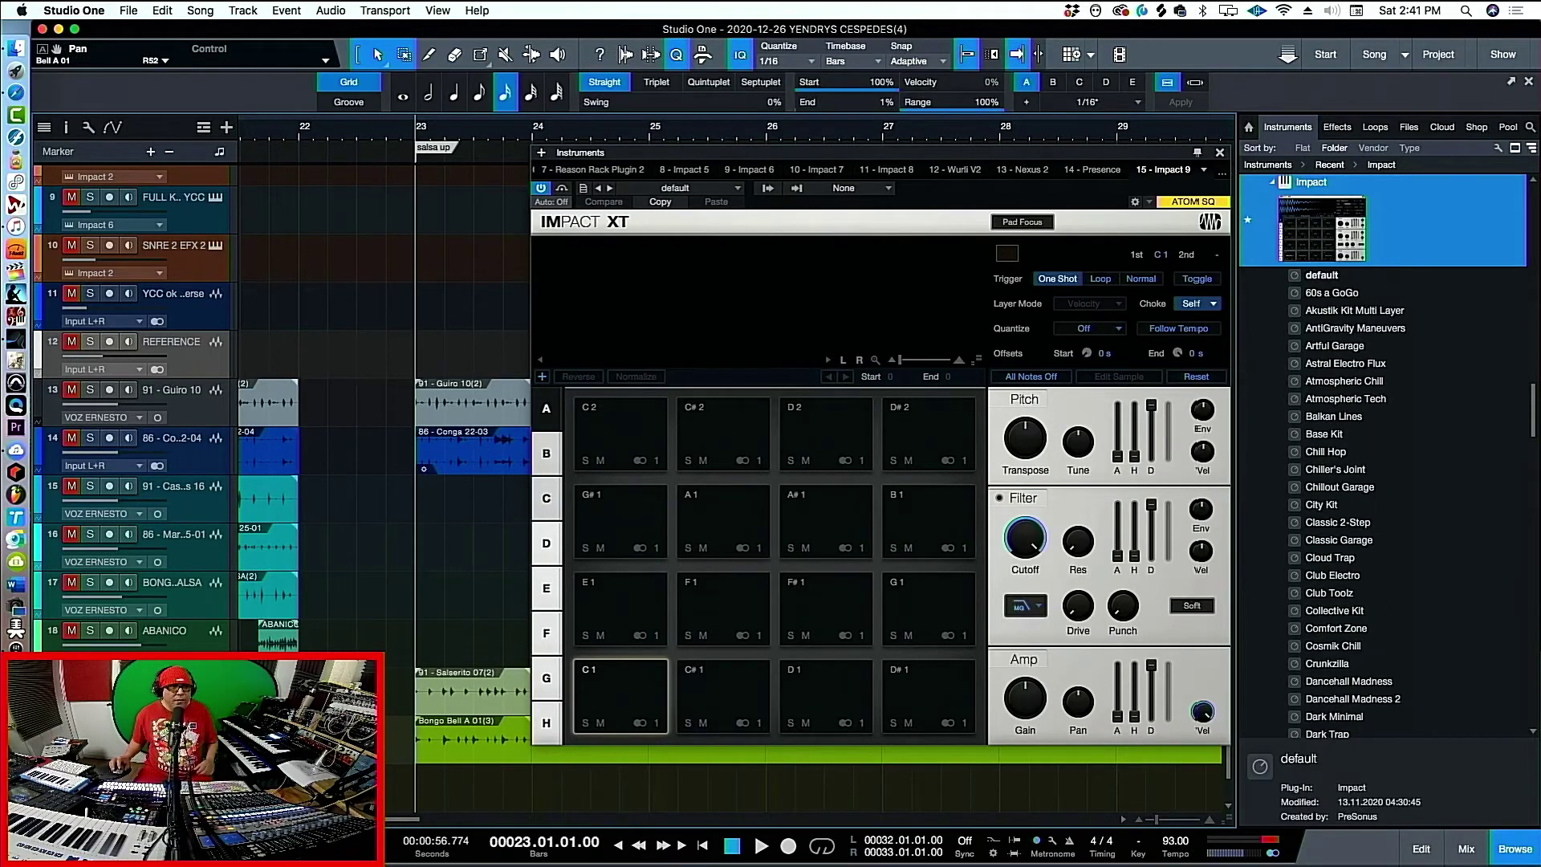
Load the Bongo Bell A 01(3) clip onto pad C 1, trim its end to 13684 to isolate the first hit, and audition it
left_click_drag(431, 761, 612, 708)
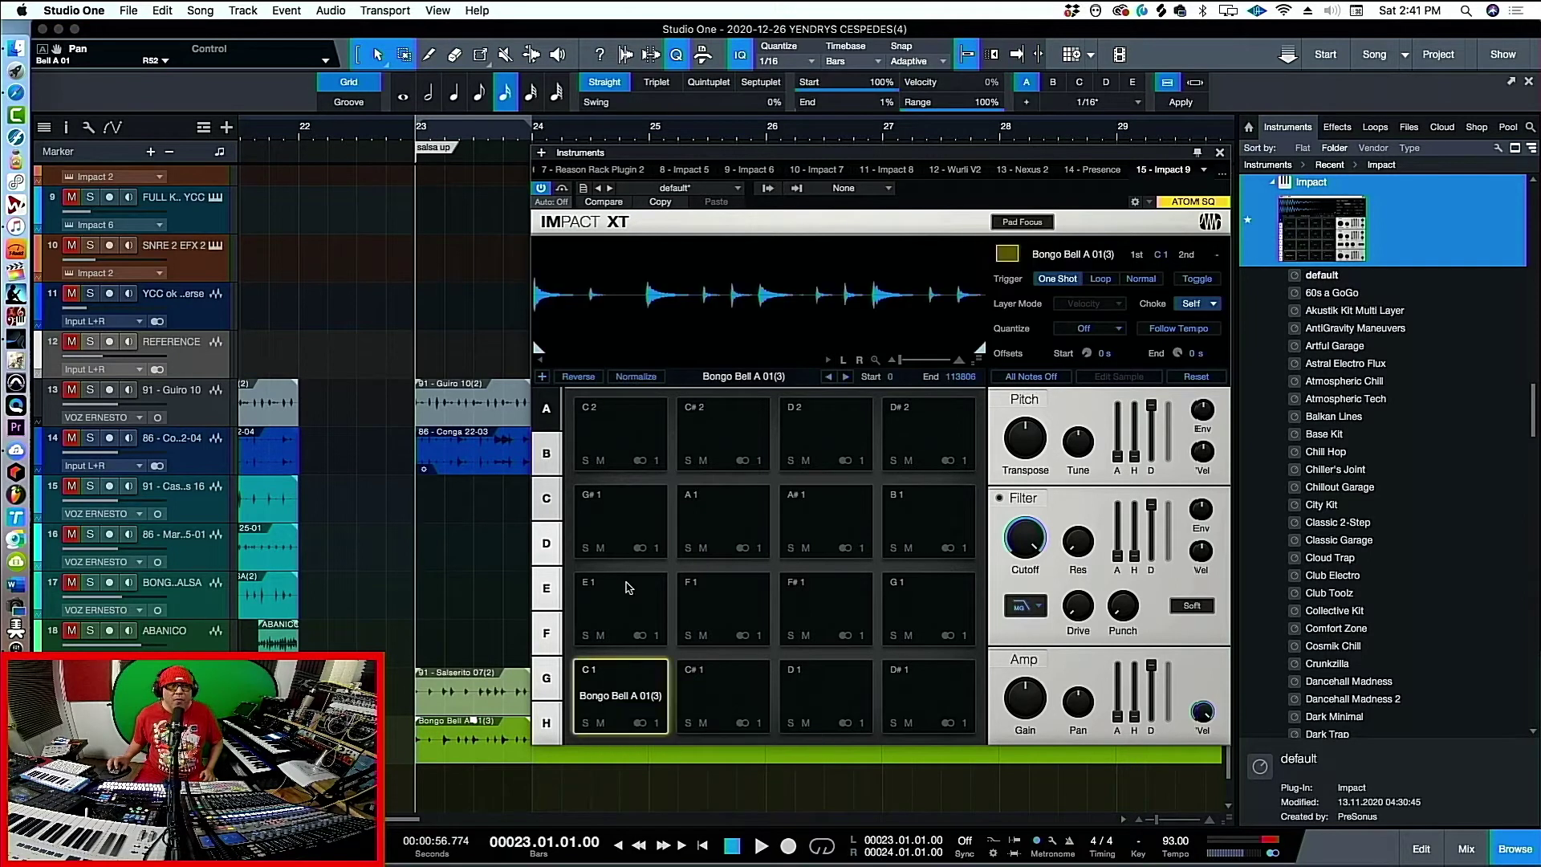
left_click_drag(978, 351, 579, 347)
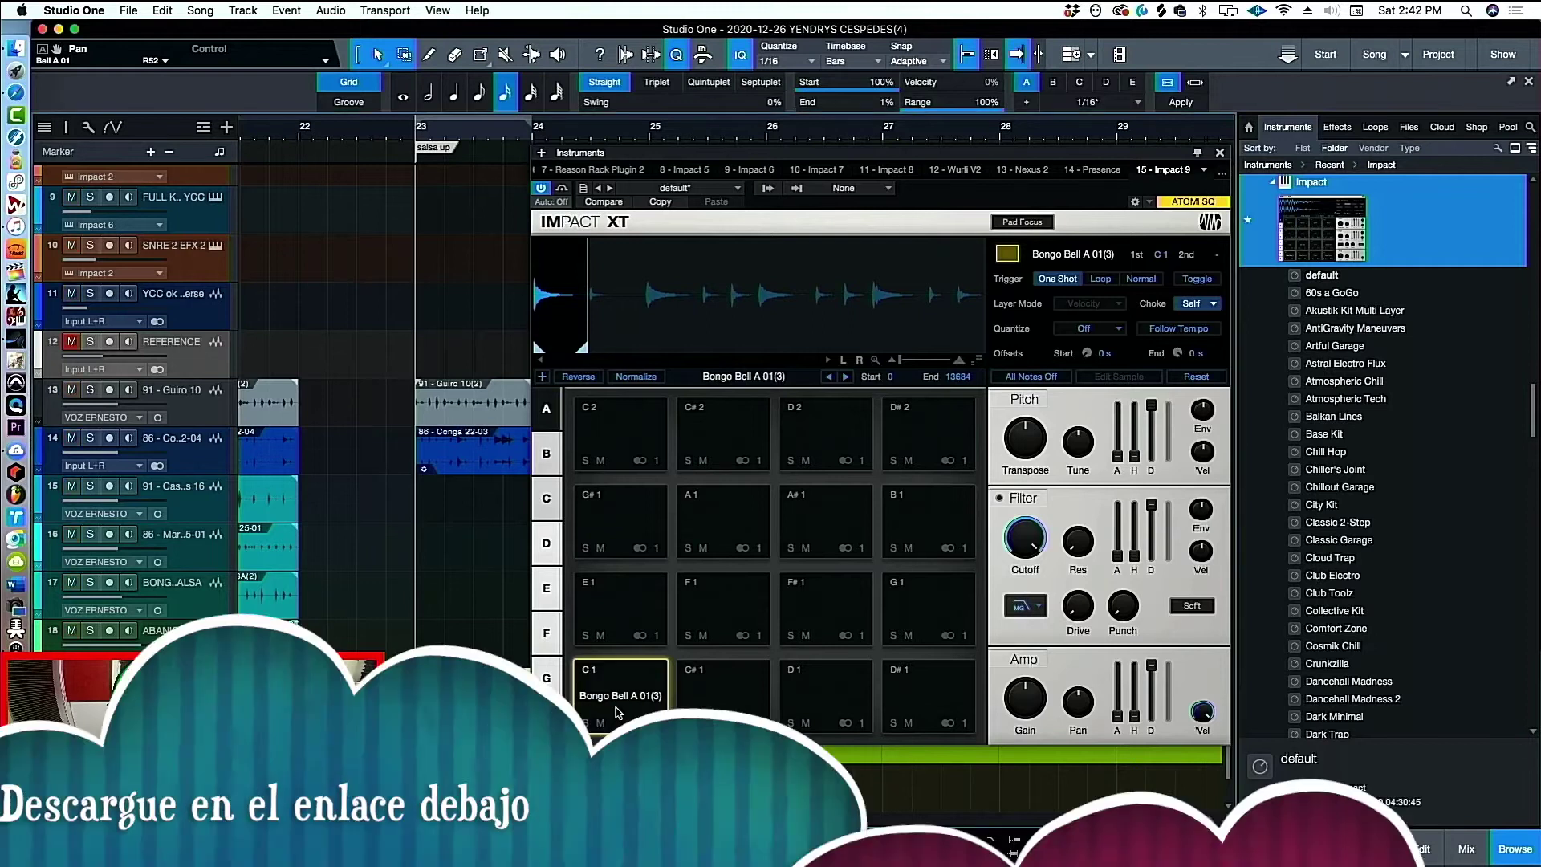
left_click(616, 708)
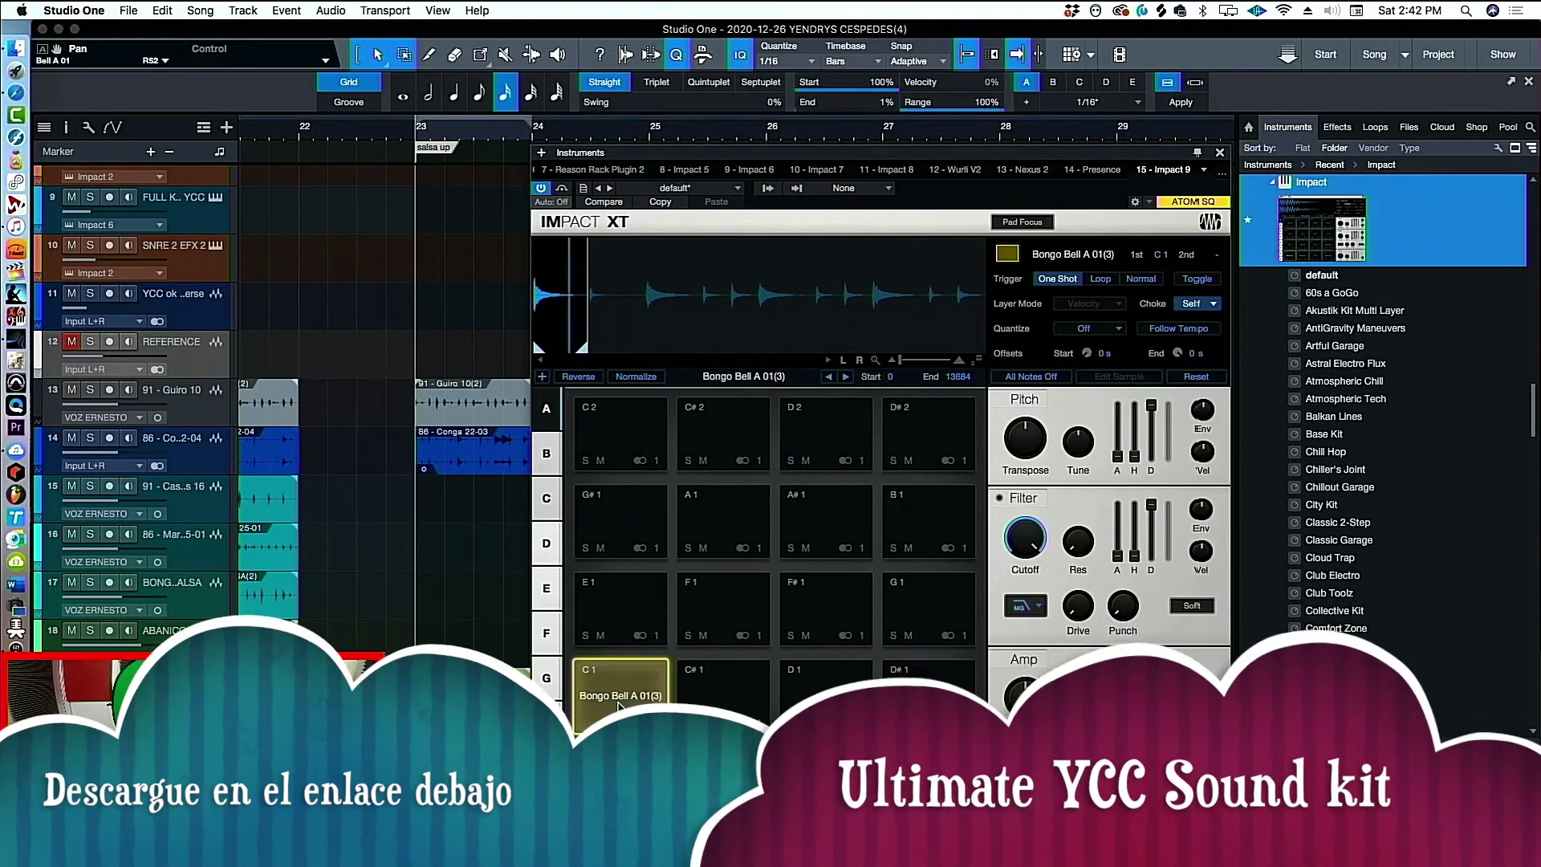
left_click(618, 705)
left_click(621, 704)
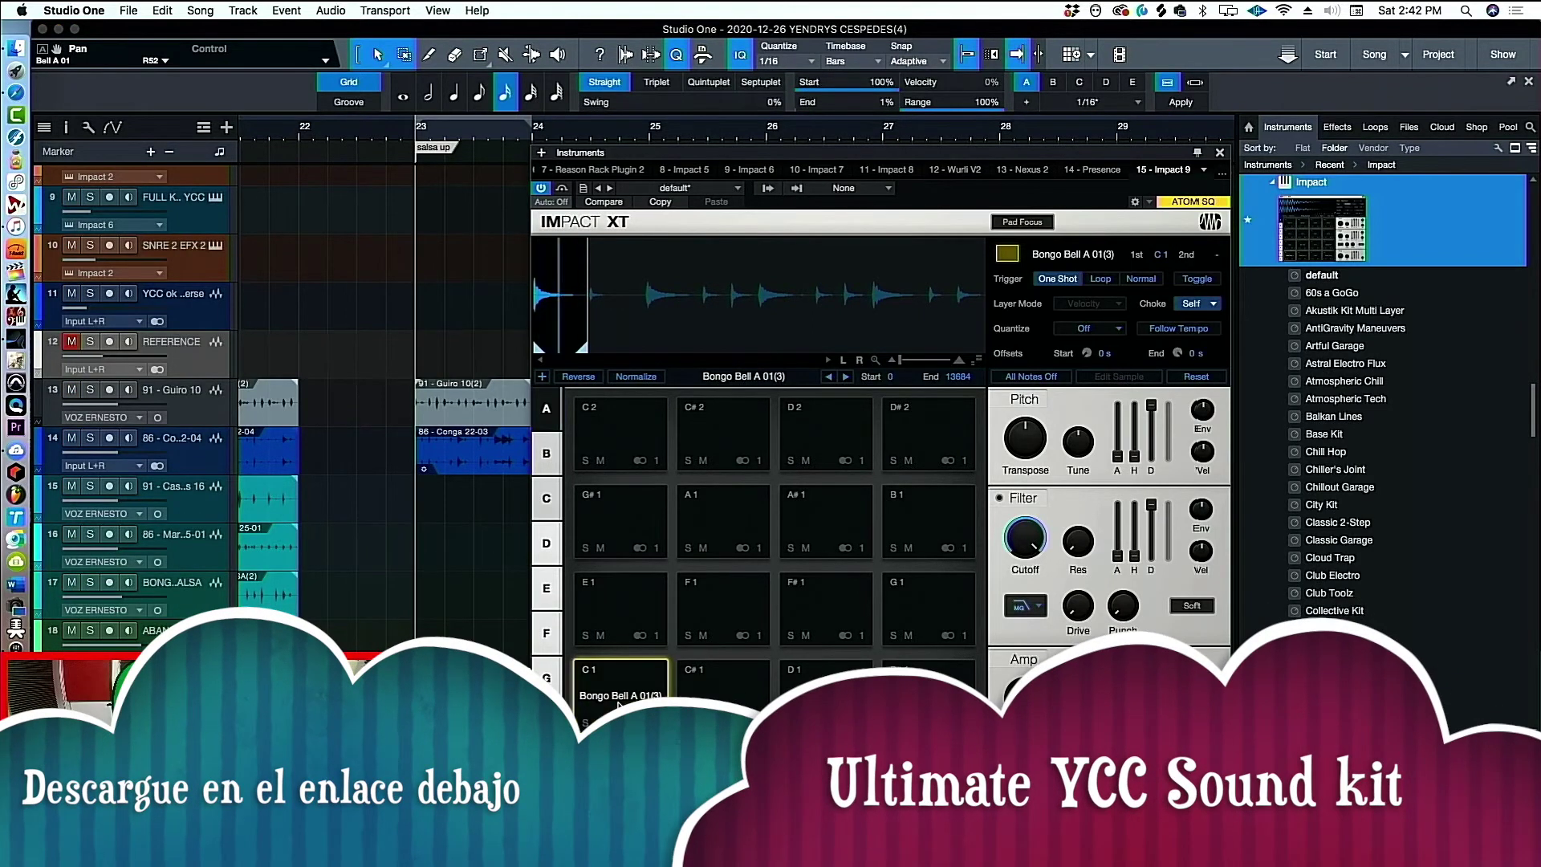
left_click(626, 702)
left_click(628, 700)
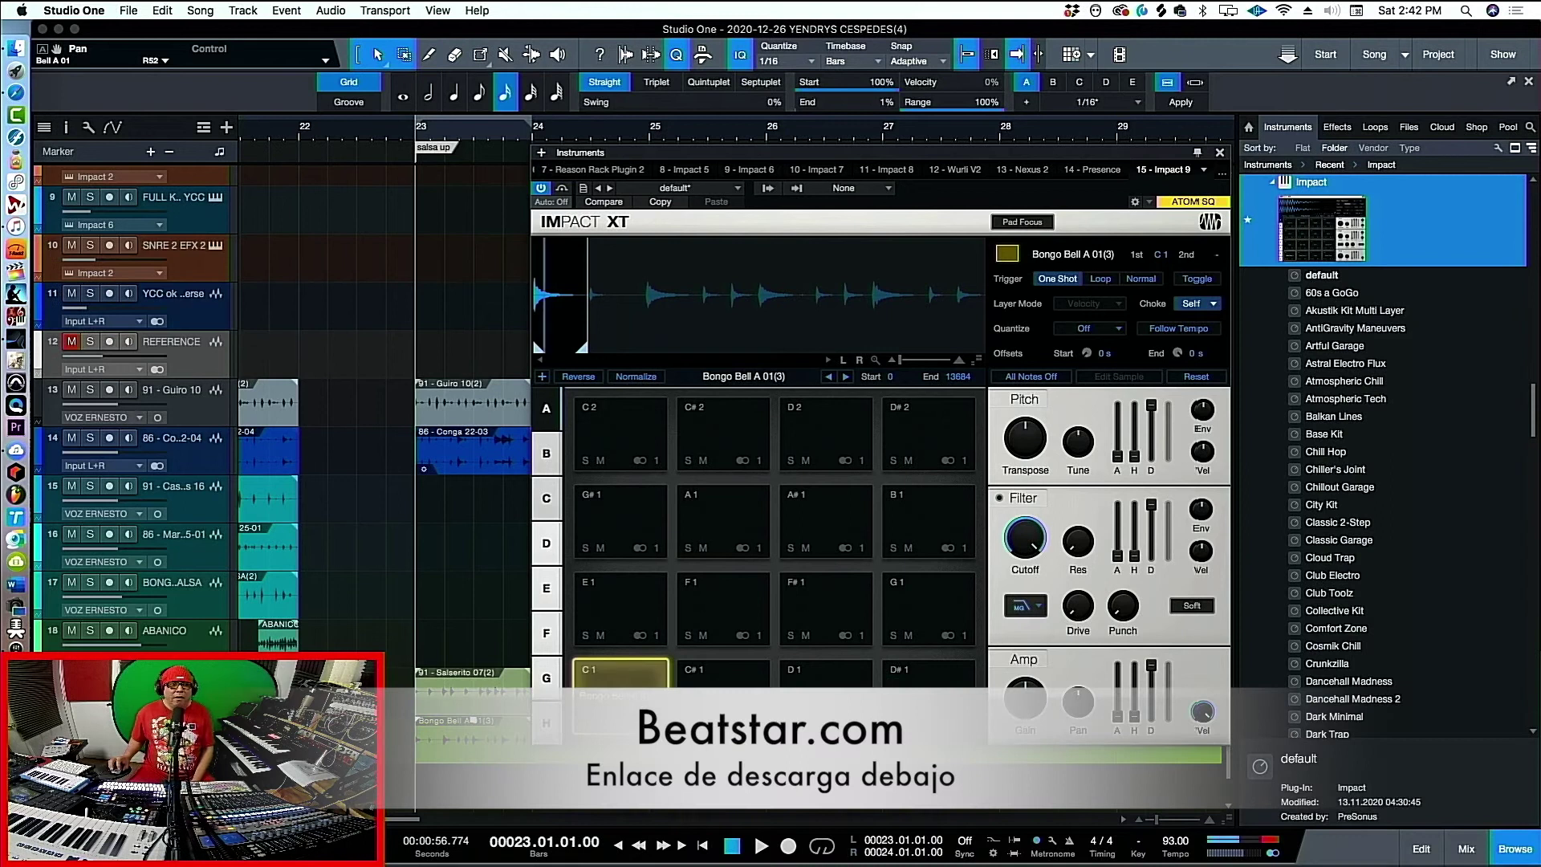
left_click(629, 701)
left_click(628, 701)
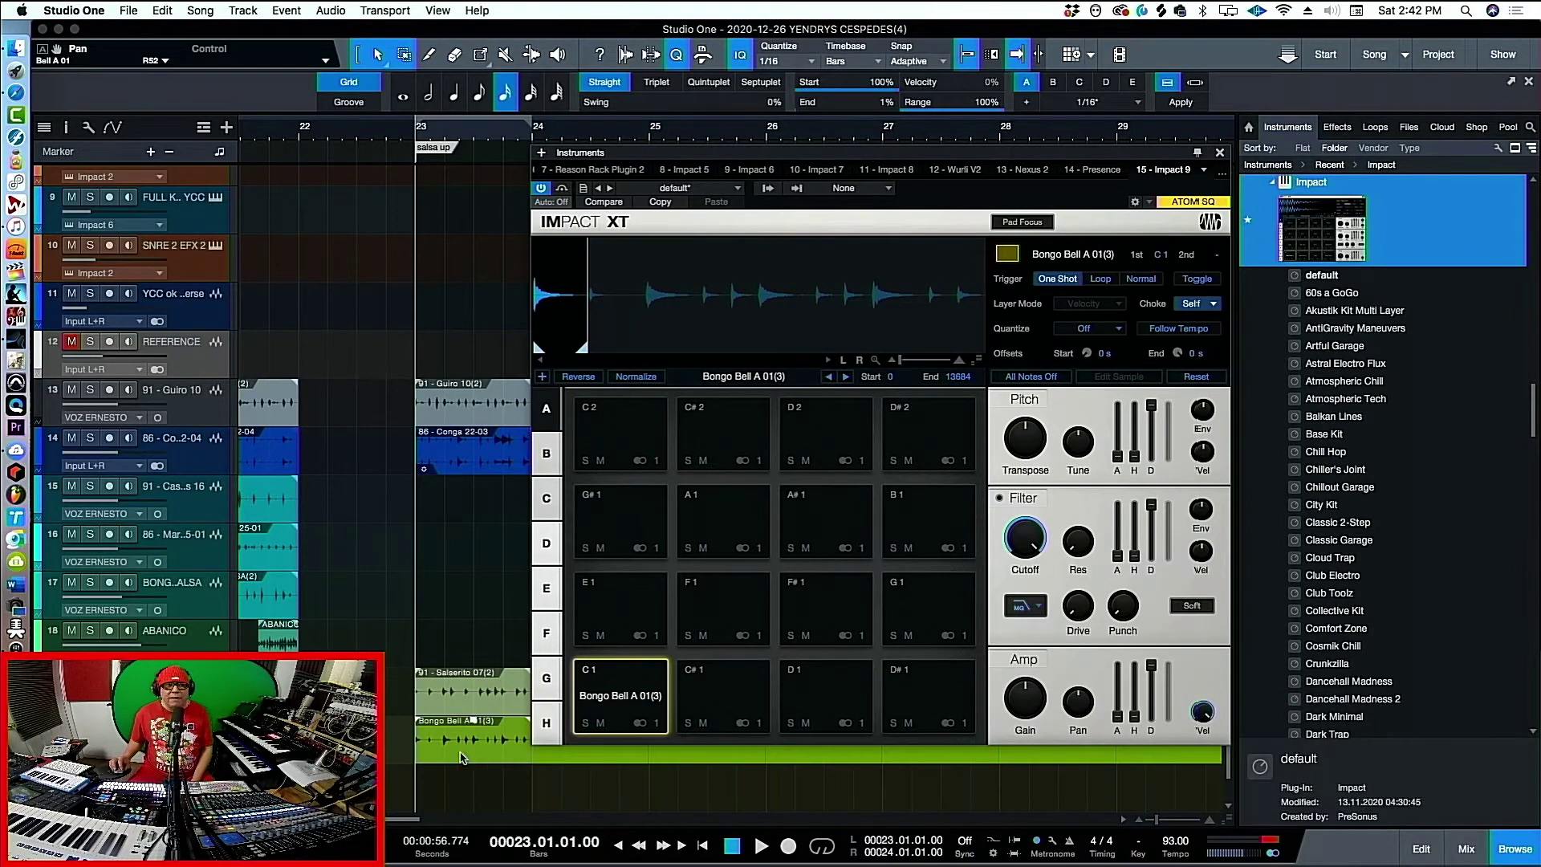
Load the Bongo Bell A 01(3) clip onto pad C# 1, trim it to 13684–28043, and audition it against pad C 1
left_click_drag(441, 756, 720, 698)
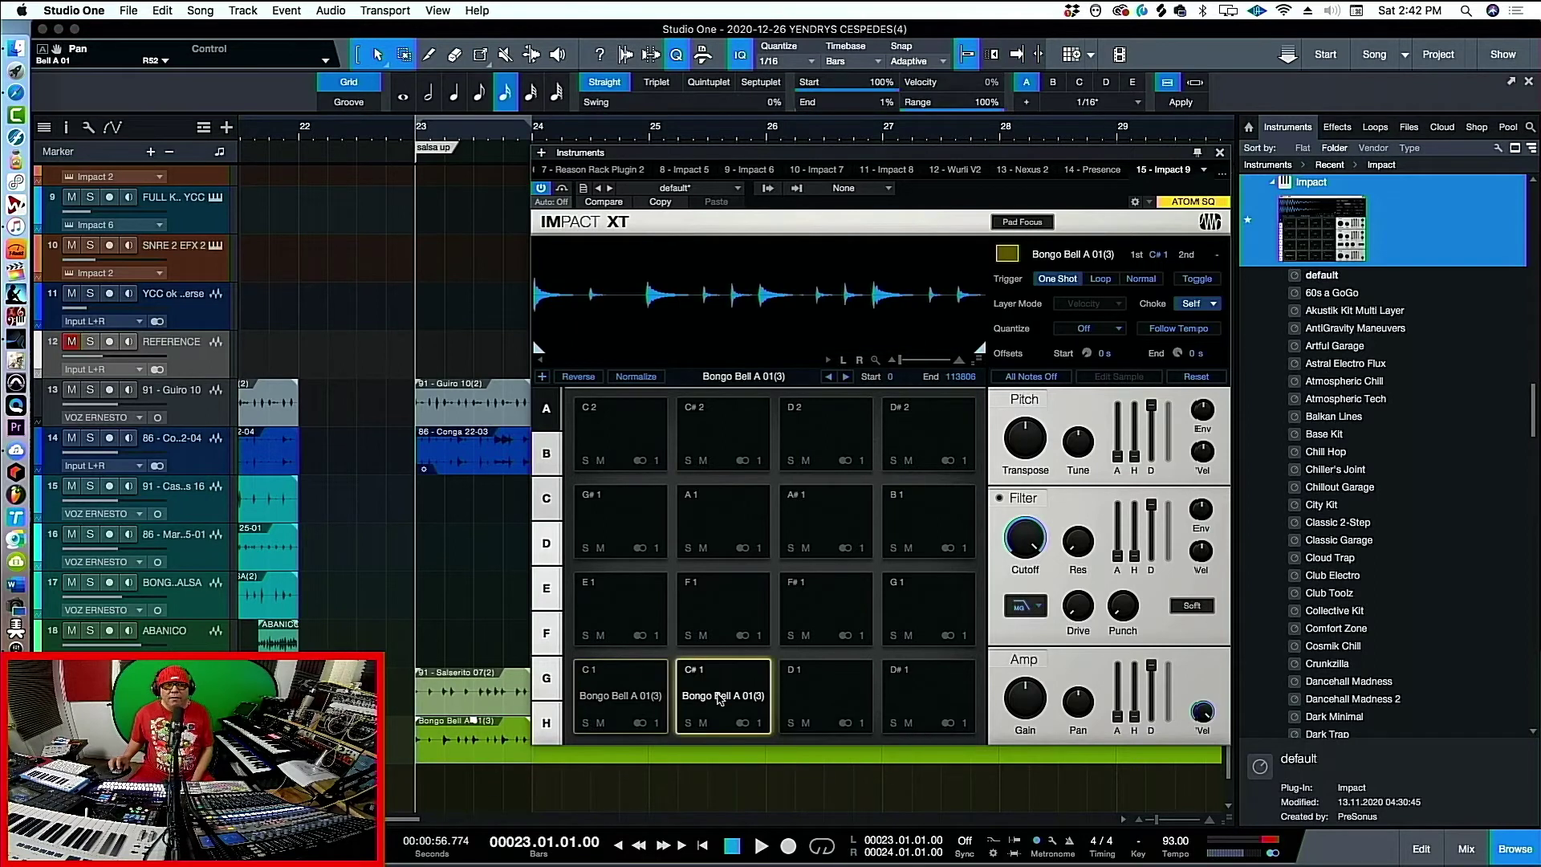
left_click_drag(537, 345, 590, 350)
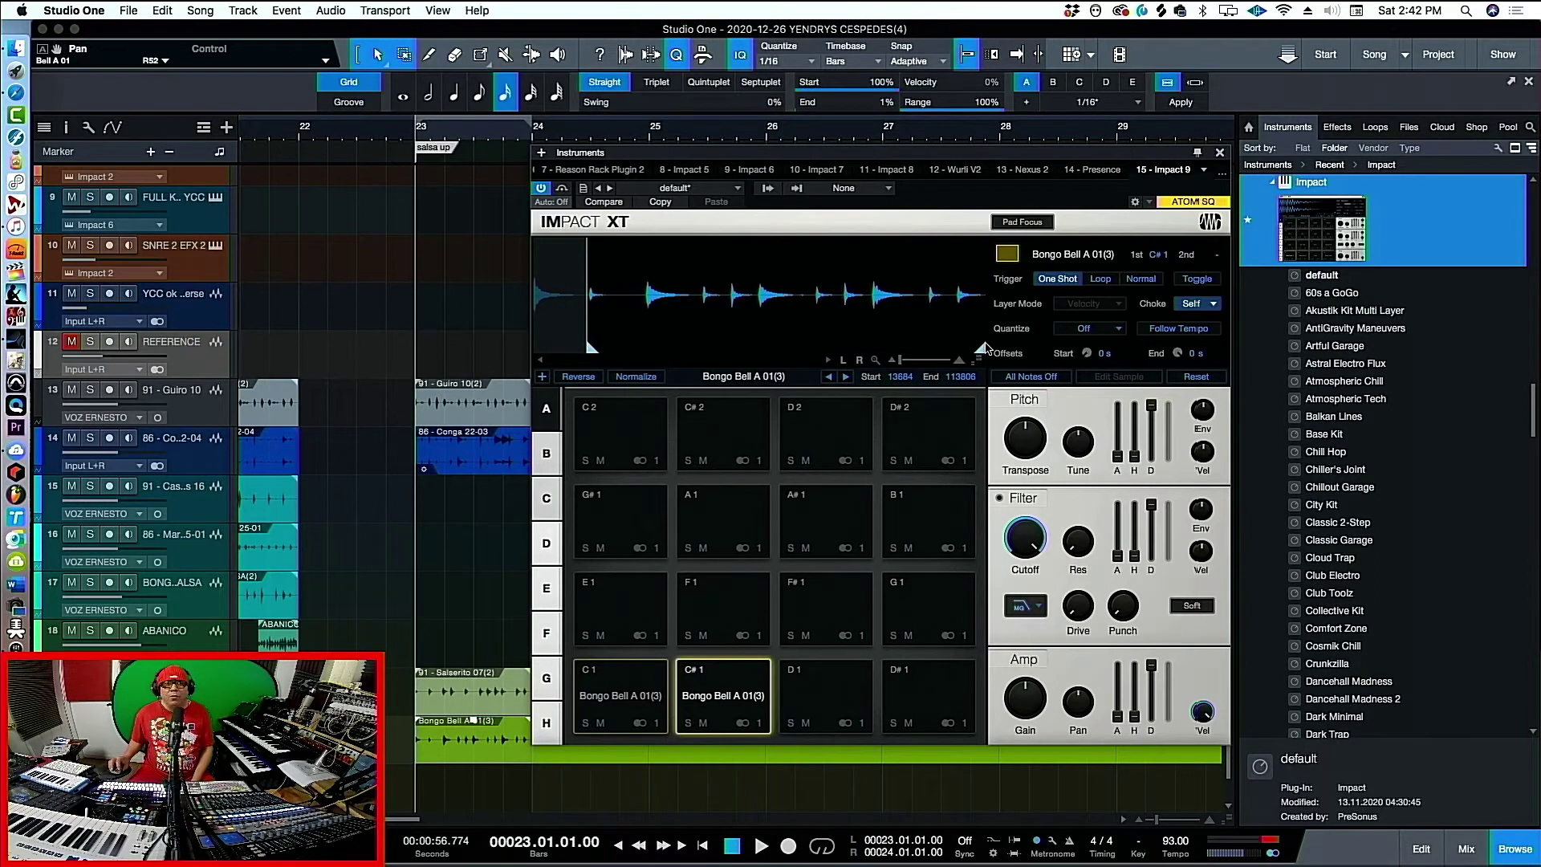
left_click_drag(979, 350, 639, 346)
left_click(633, 705)
left_click(723, 698)
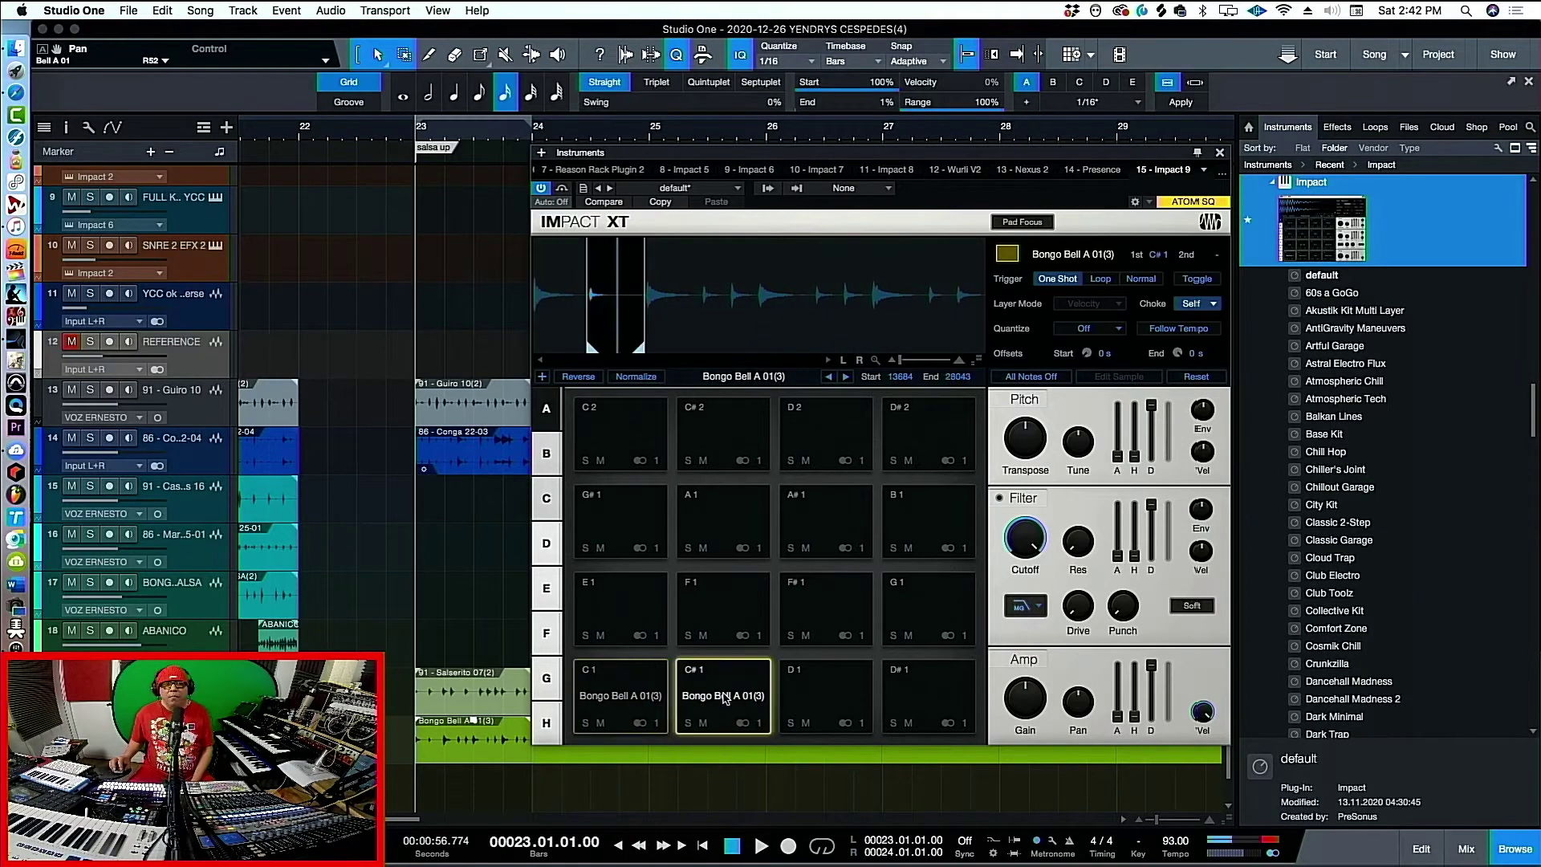
left_click(622, 704)
left_click(690, 706)
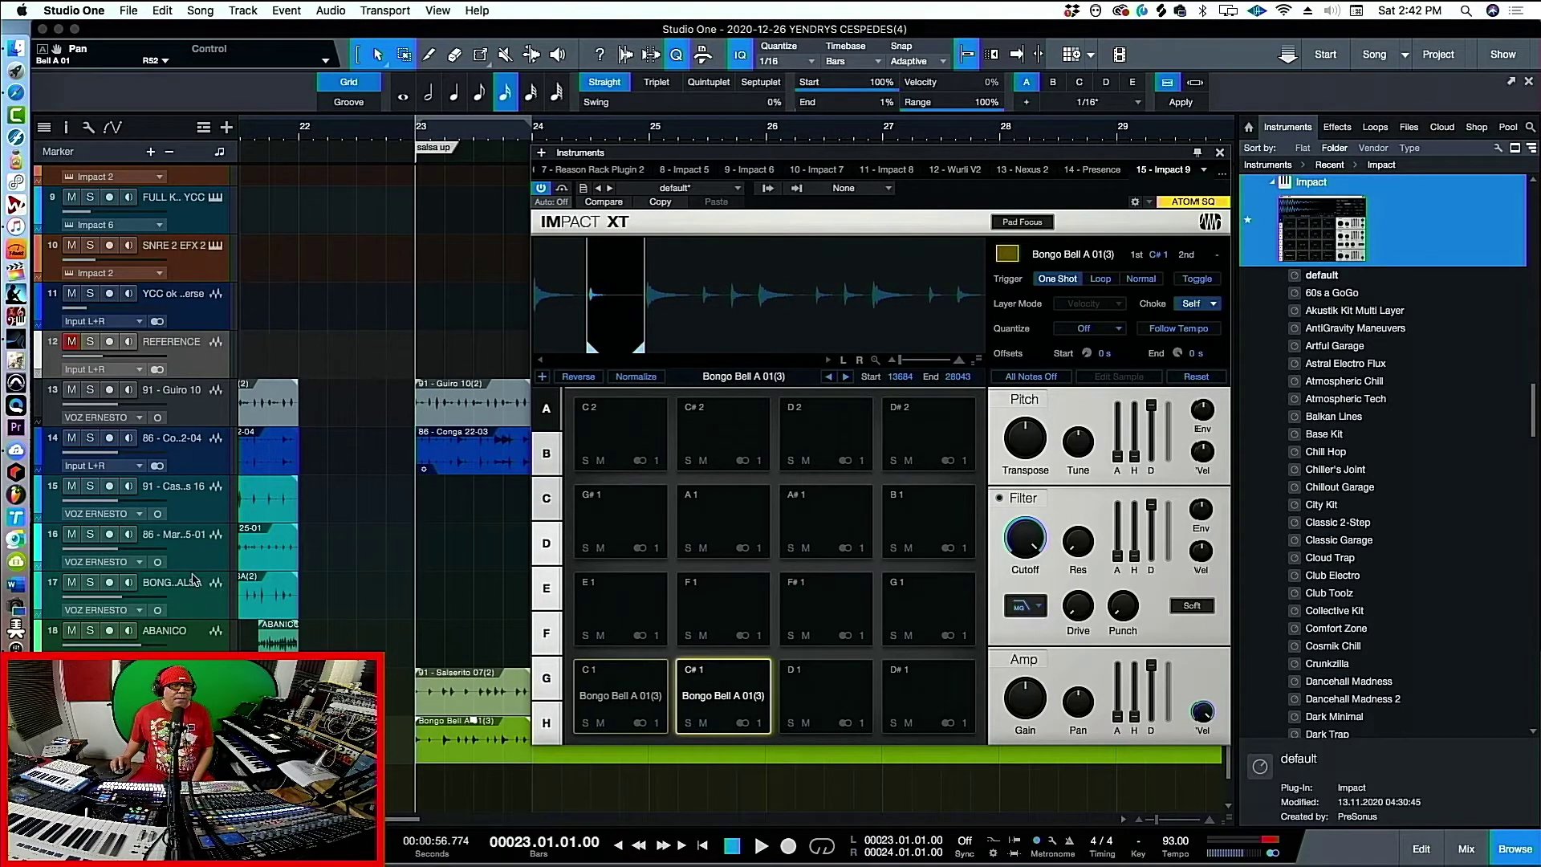
Load the 86 - Conga 22-03 clip onto pad D 1, trim it to the strong hit ending at 53459, and audition it
left_click_drag(472, 450, 830, 690)
left_click_drag(538, 348, 711, 338)
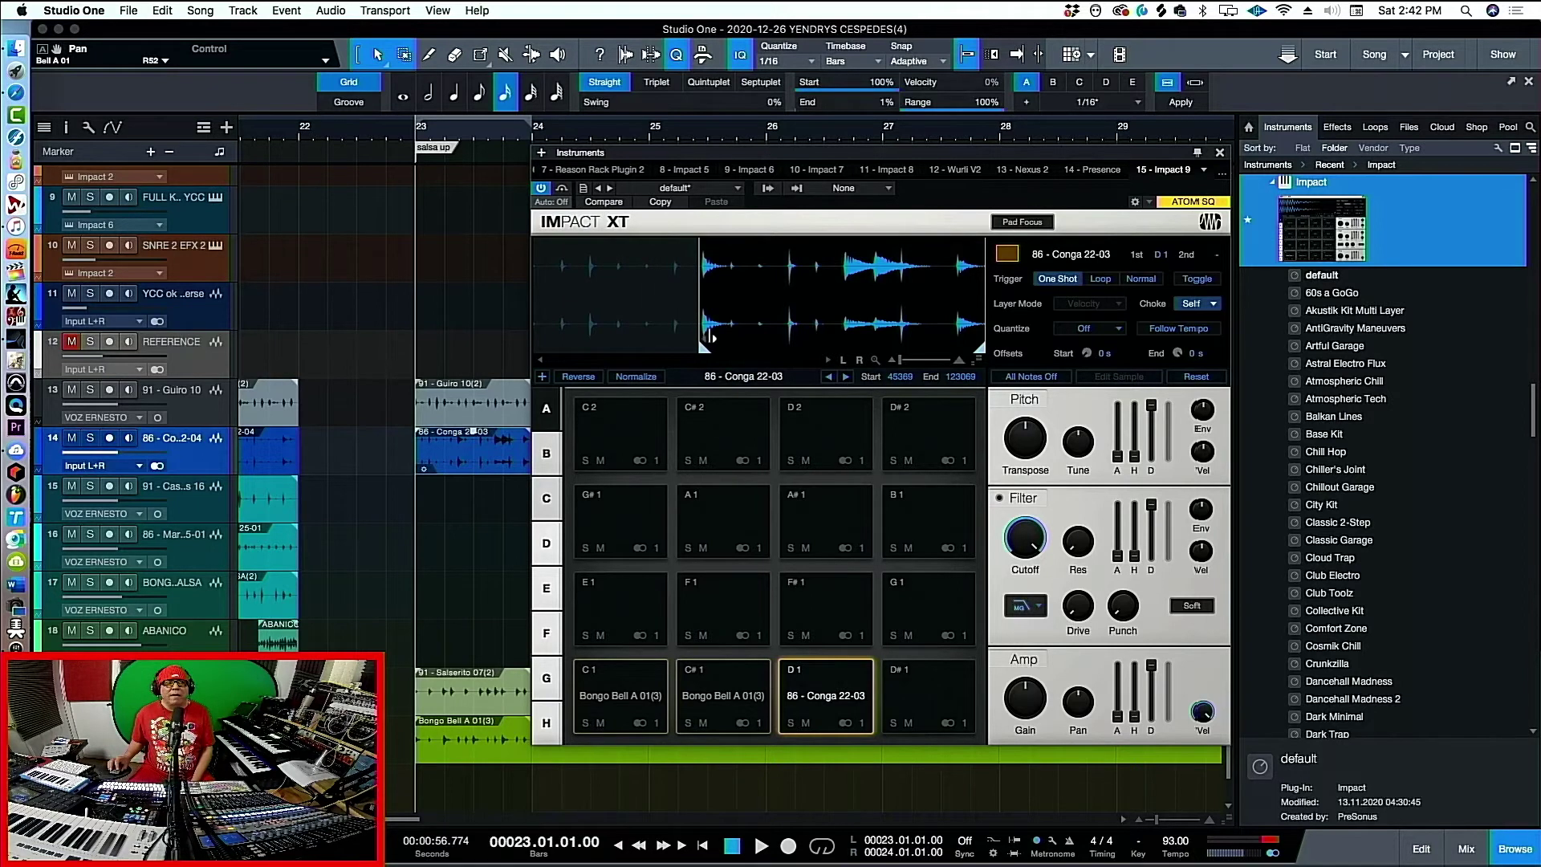
left_click_drag(977, 349, 722, 350)
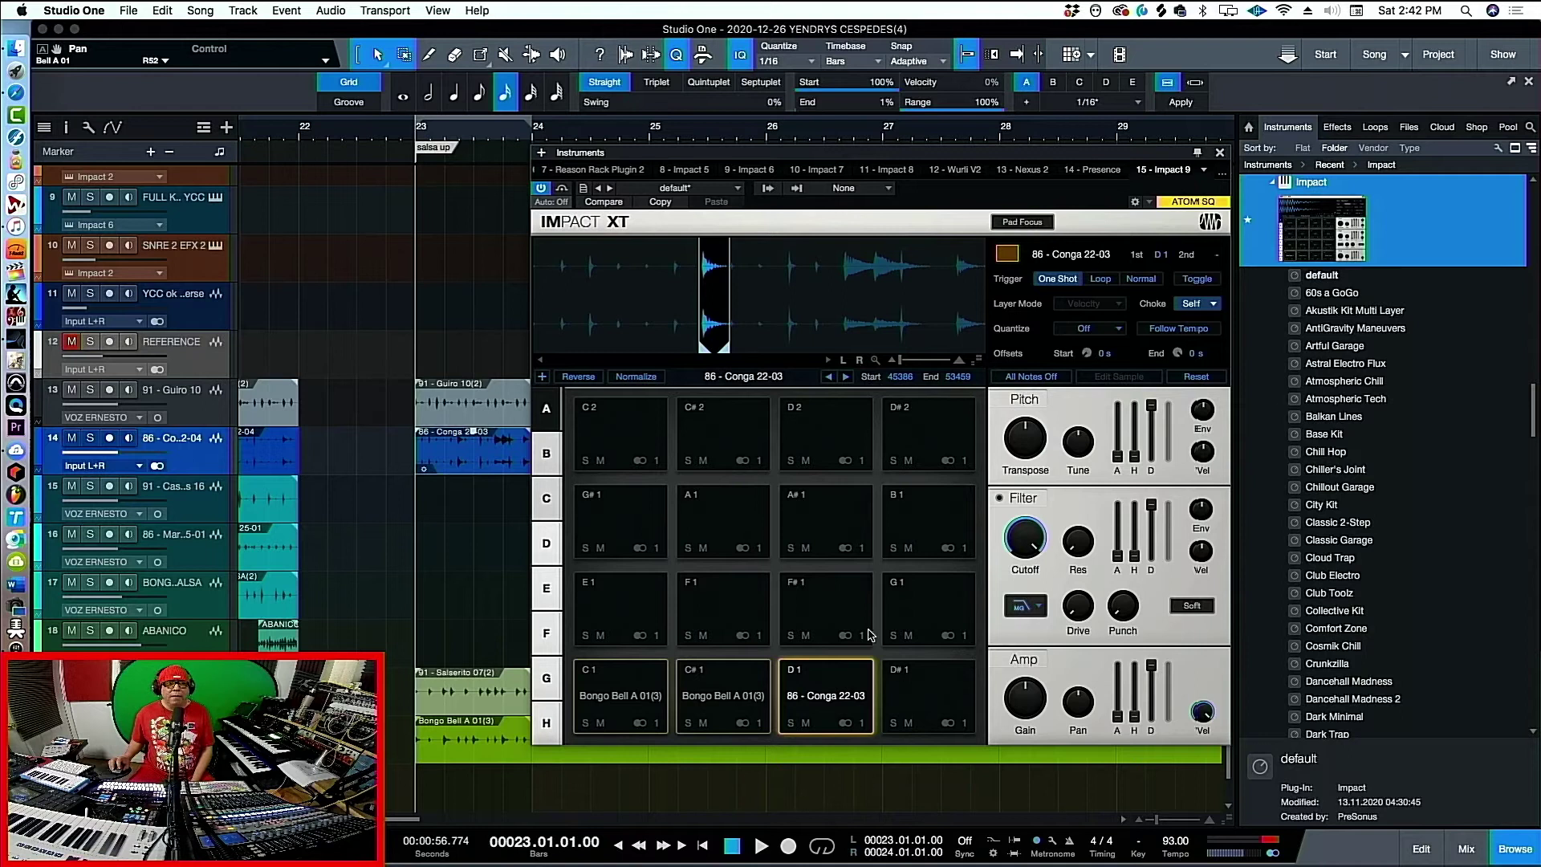
left_click(843, 691)
left_click(842, 690)
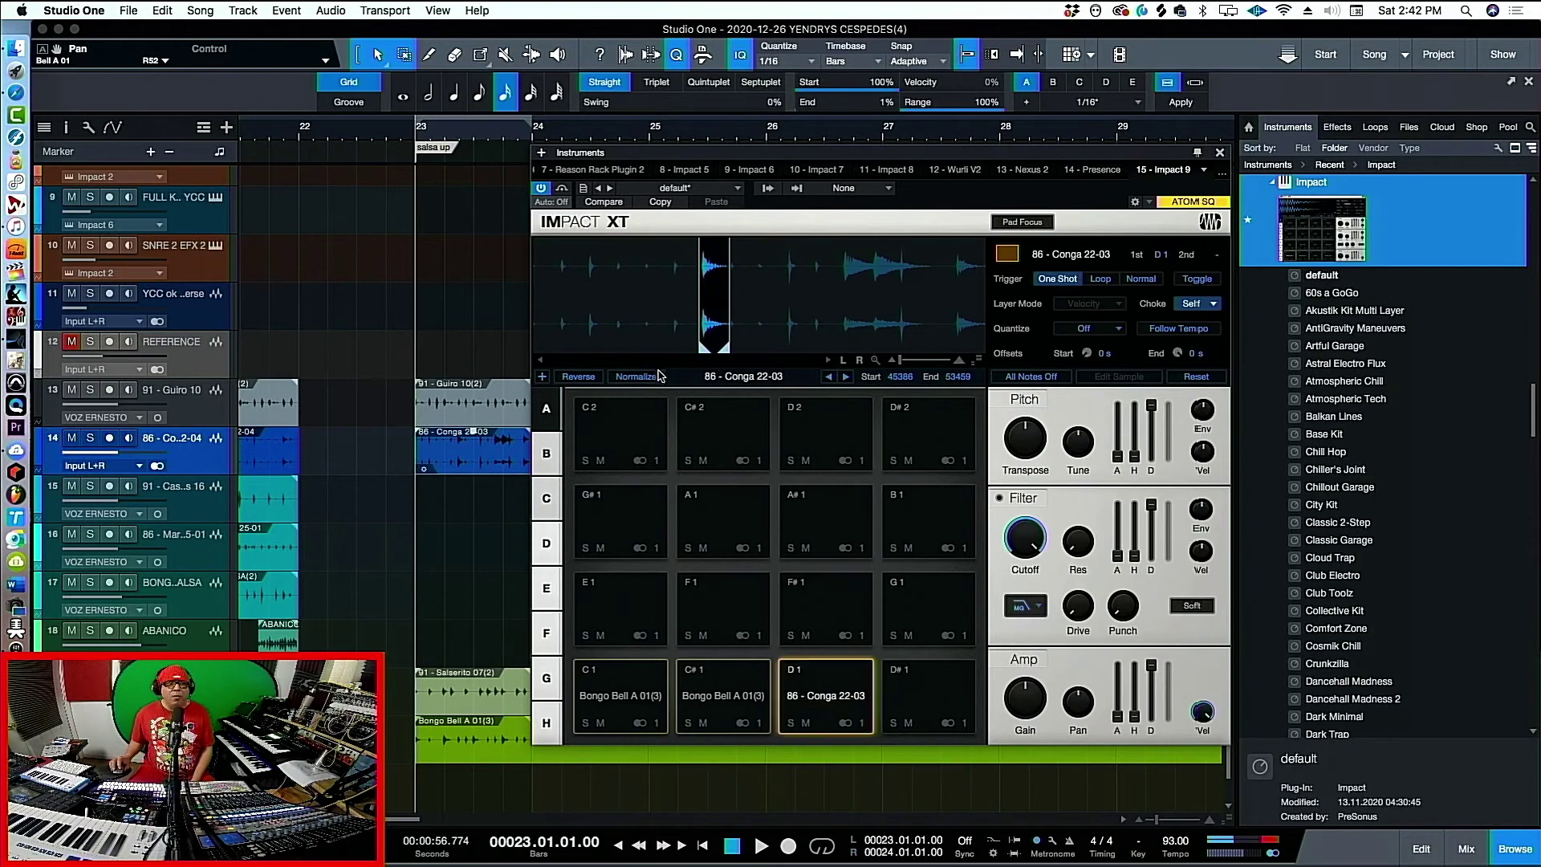
Load the 86 - Conga 22-03 clip onto pad D# 1, trim it to the hit between 68353 and 76417, and audition it
left_click_drag(449, 464, 895, 705)
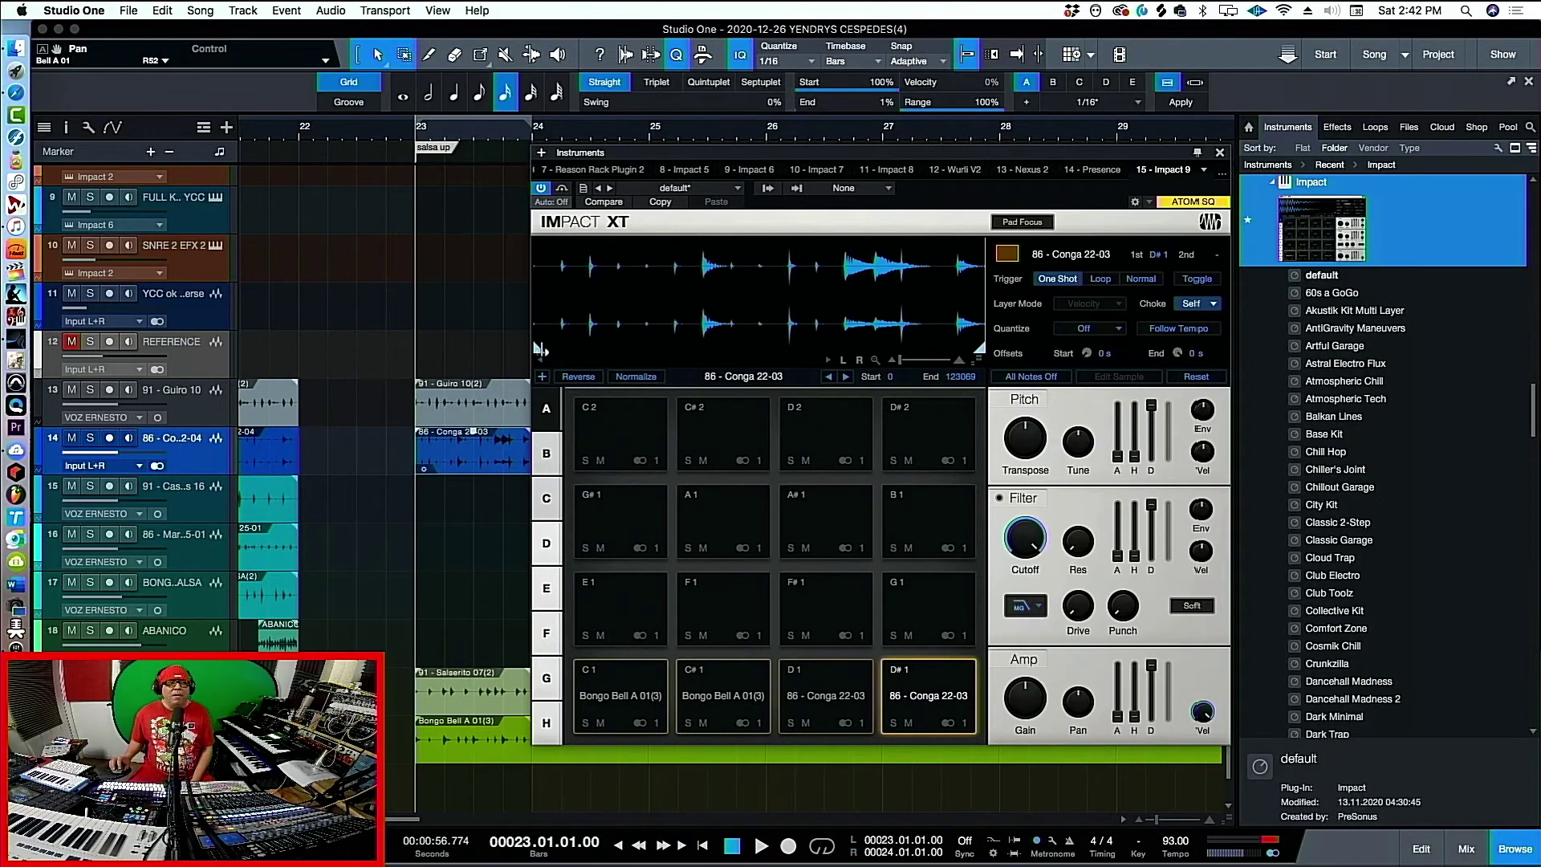
left_click_drag(536, 351, 791, 334)
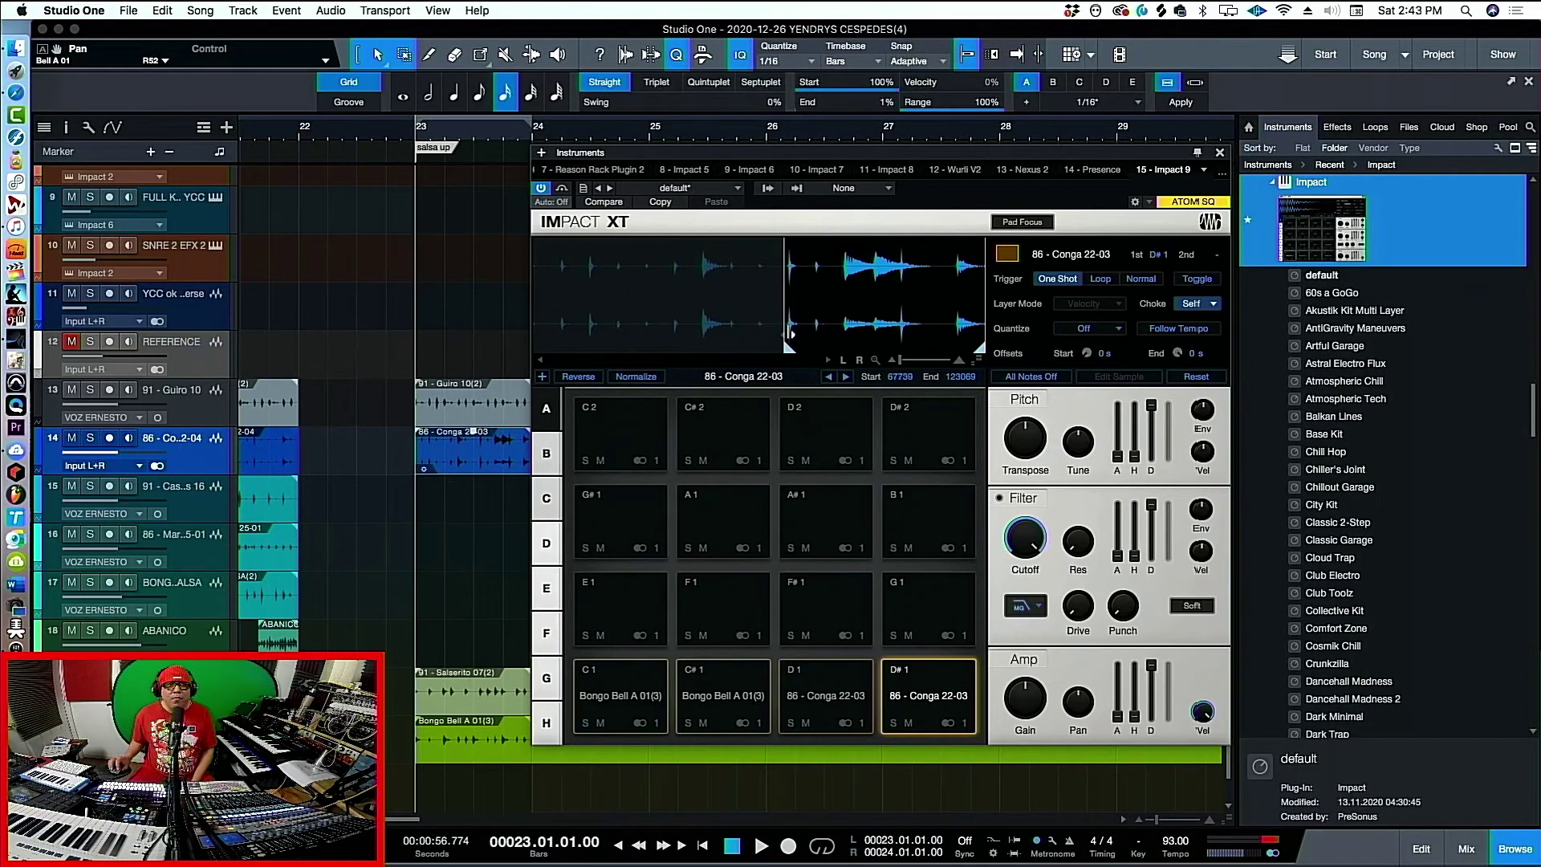
left_click_drag(977, 347, 809, 346)
left_click(941, 707)
left_click(939, 707)
Audition the two conga pads alternately, along with the two bongo bell pads
left_click(852, 704)
left_click(916, 703)
left_click(827, 701)
left_click(907, 701)
left_click(843, 700)
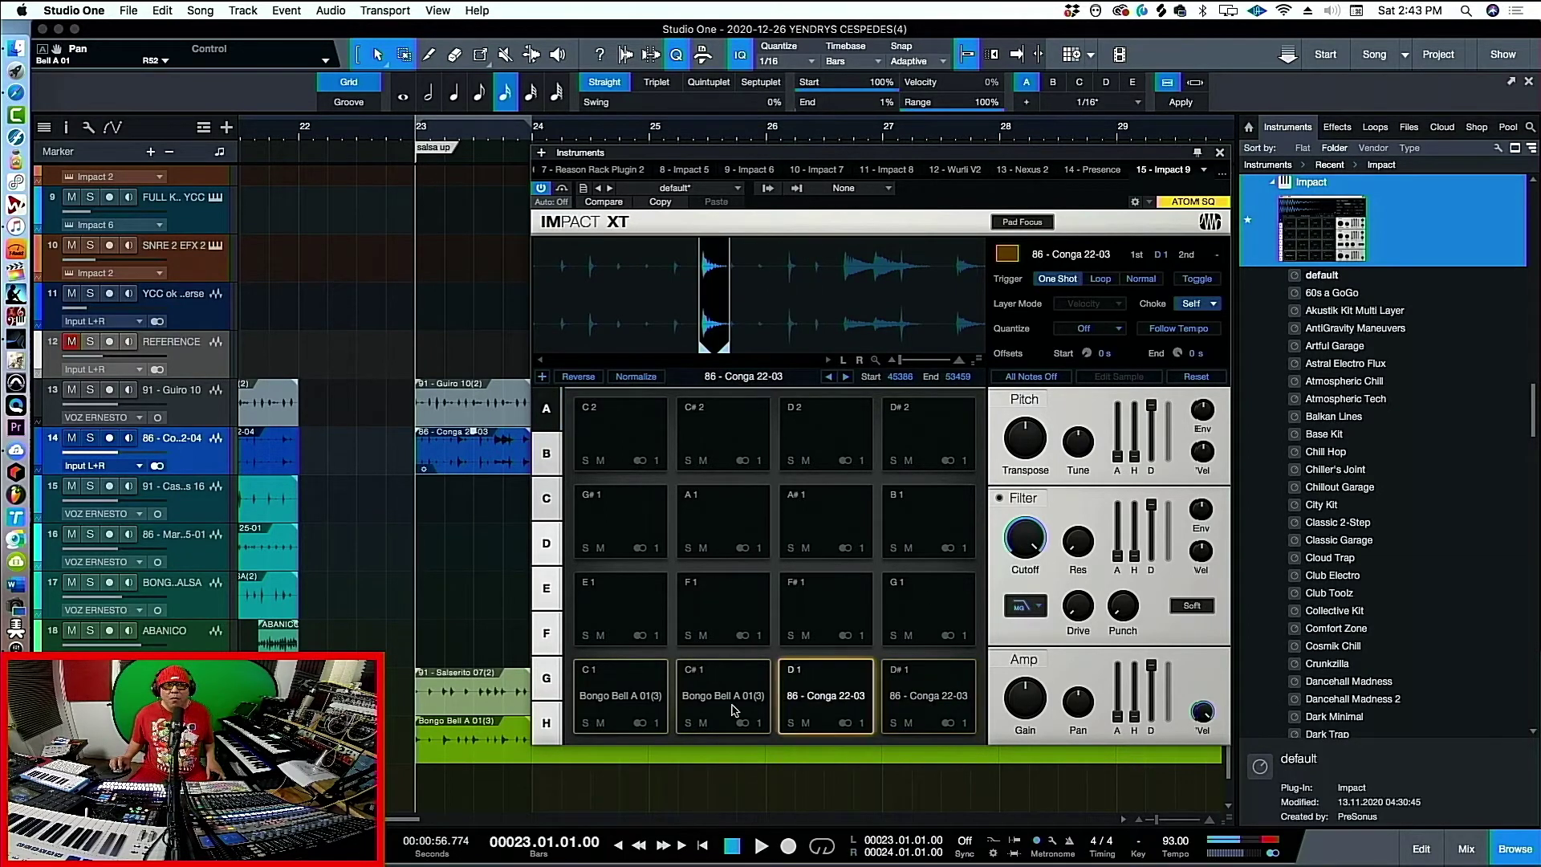
left_click(732, 710)
left_click(609, 708)
left_click(722, 705)
left_click(831, 695)
left_click(931, 696)
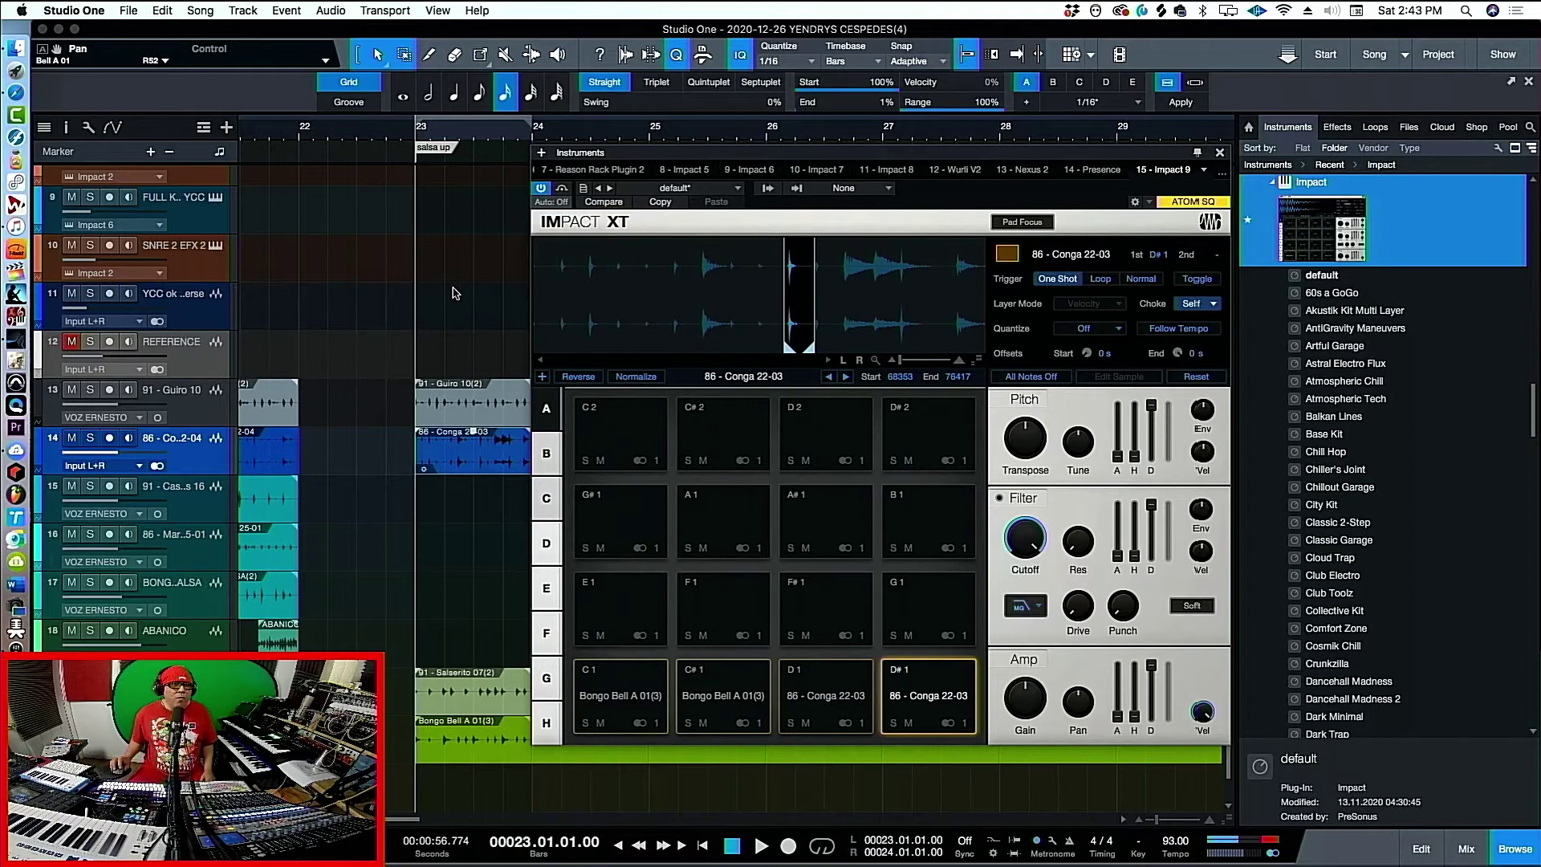
Load the 91 - Salserito 07(2) clip onto pad E 1, trim its end to 13125, and play the bell and conga pads
left_click_drag(469, 692, 619, 630)
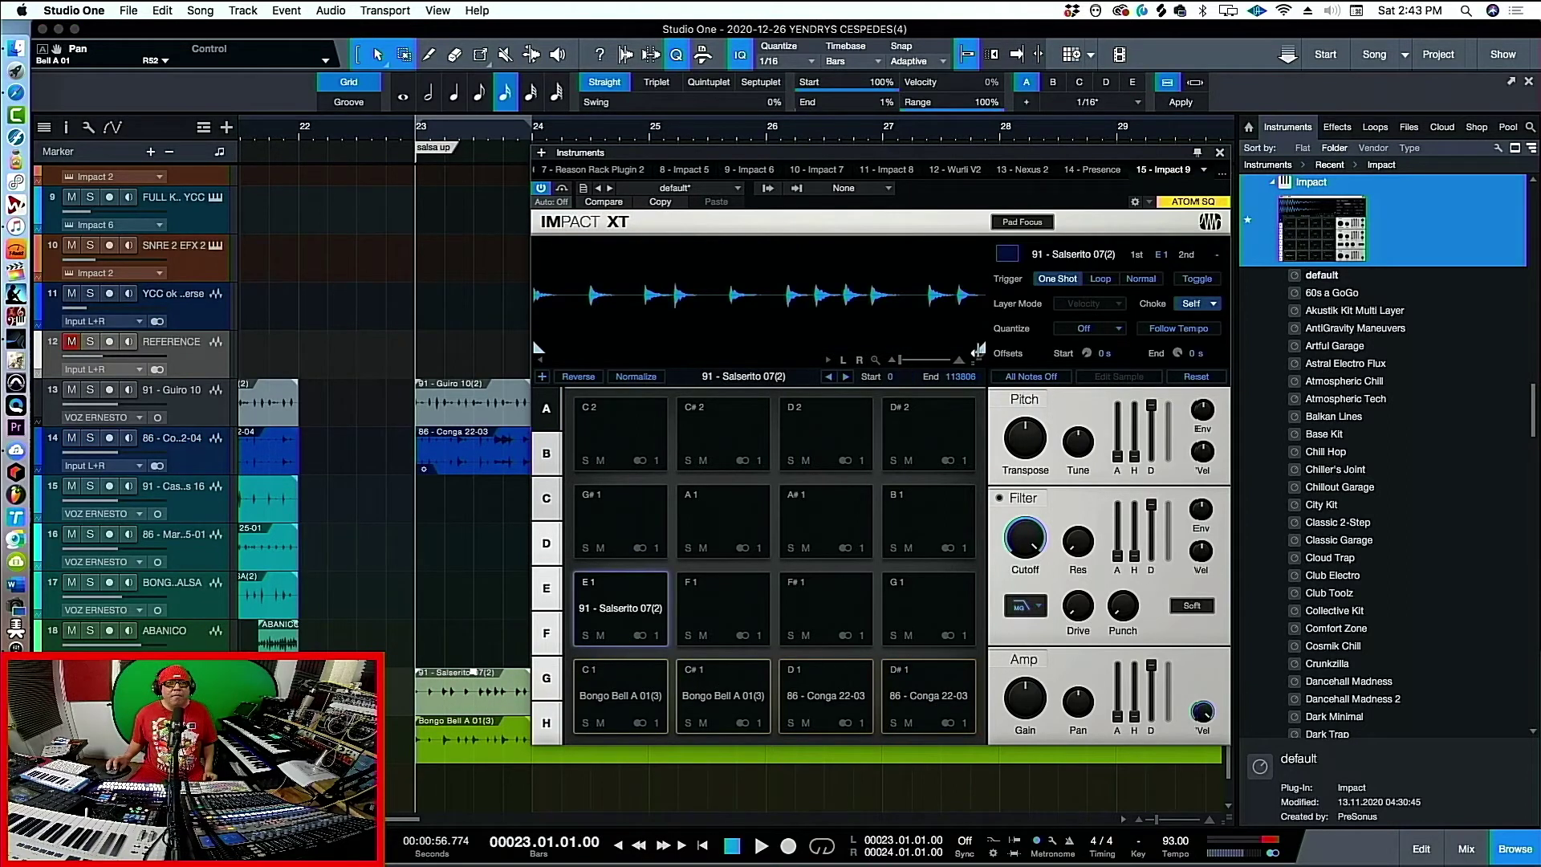
left_click_drag(967, 347, 577, 332)
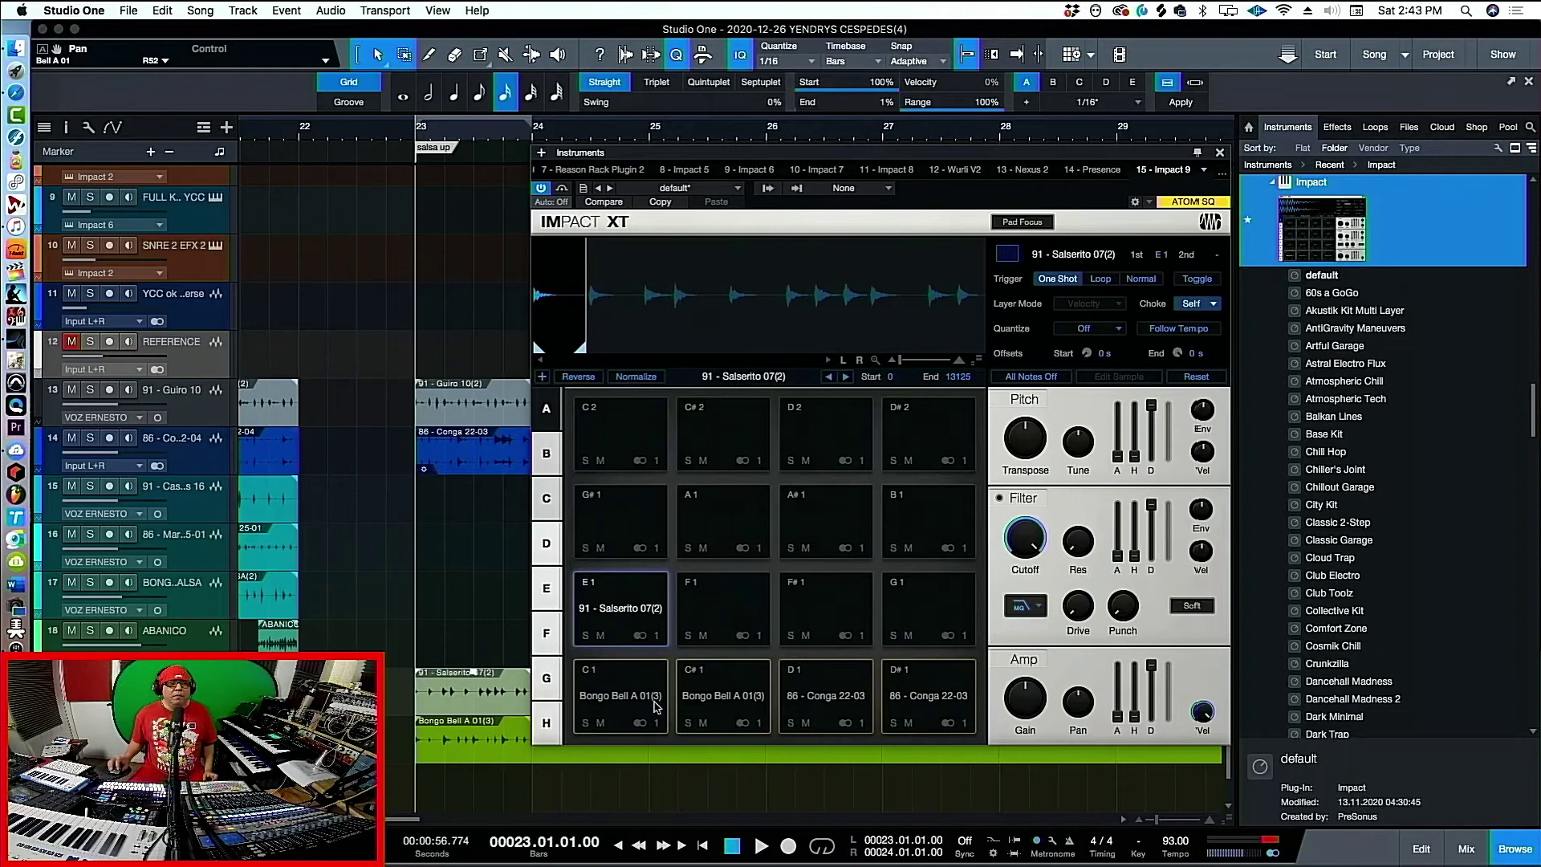
left_click(658, 711)
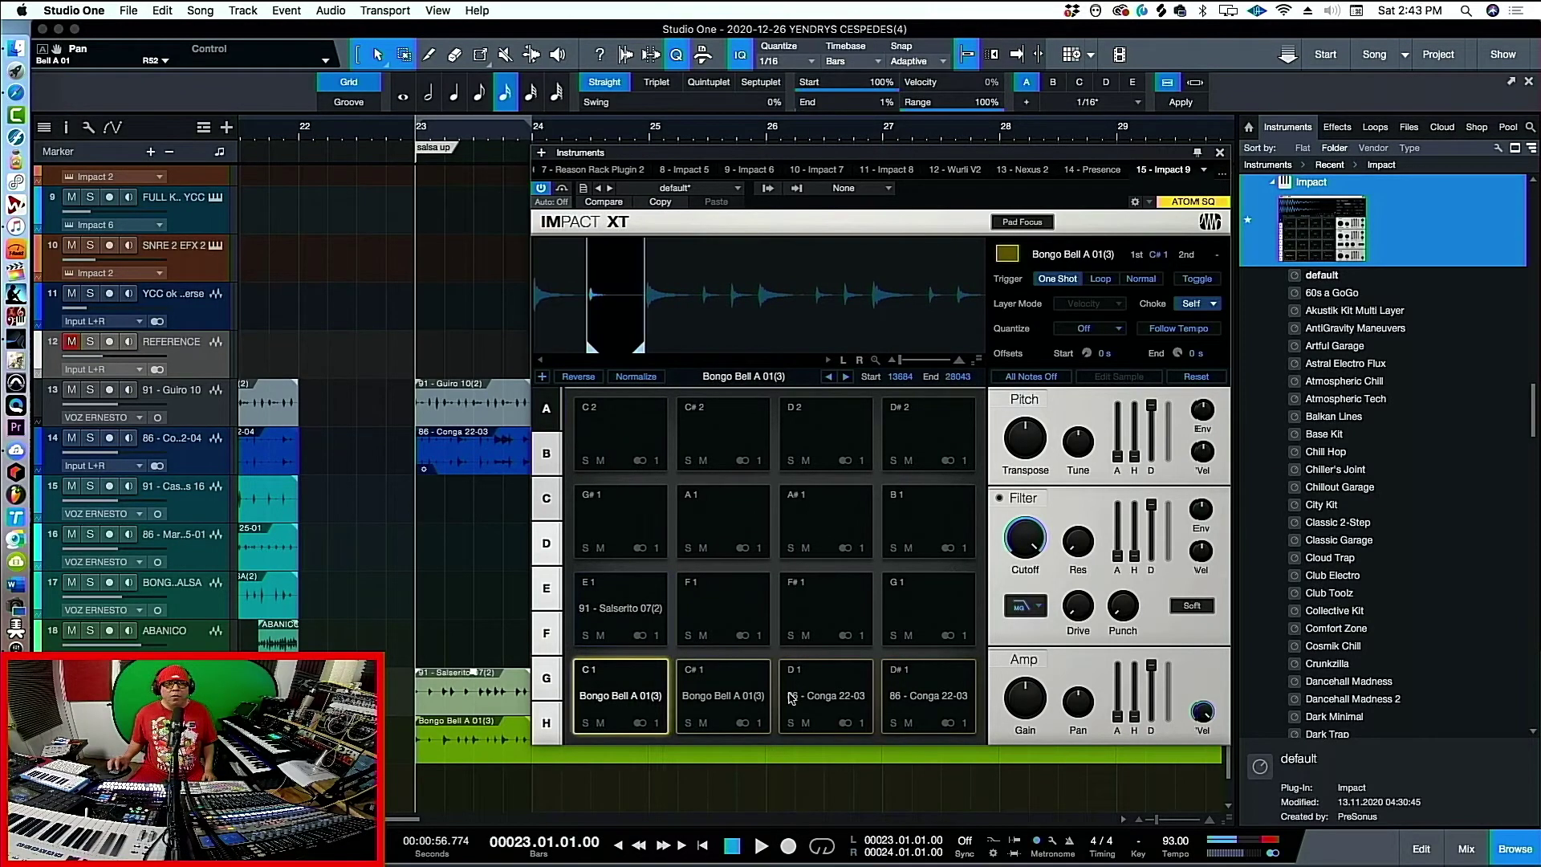
left_click(760, 695)
left_click(826, 695)
left_click(959, 695)
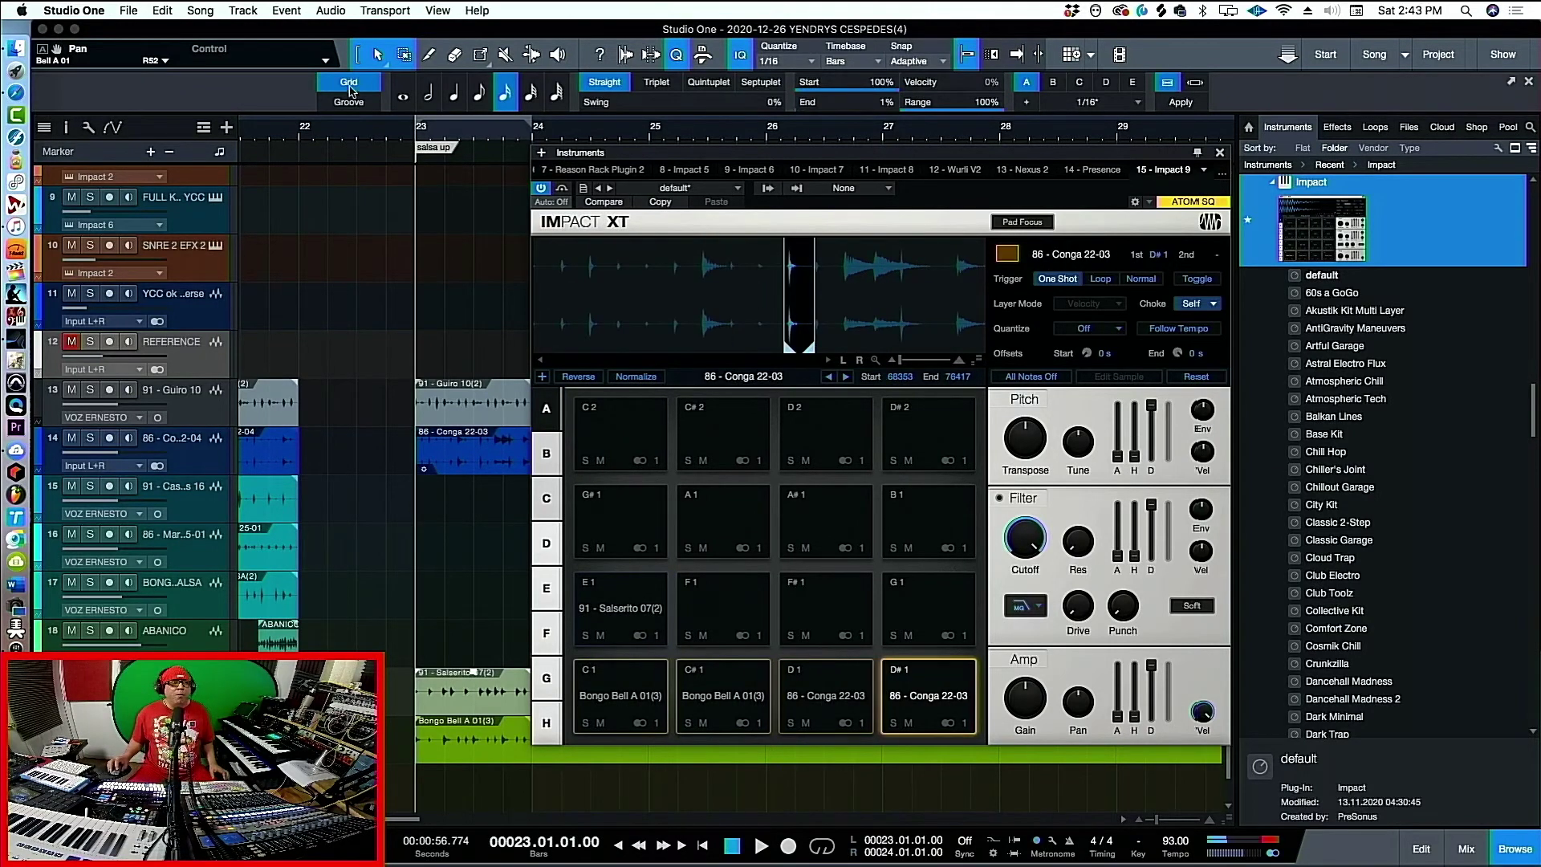
Record a one-bar pad pattern at bar 22 on the Impact track named cortes and return the playback cursor to bar 21
left_click(300, 131)
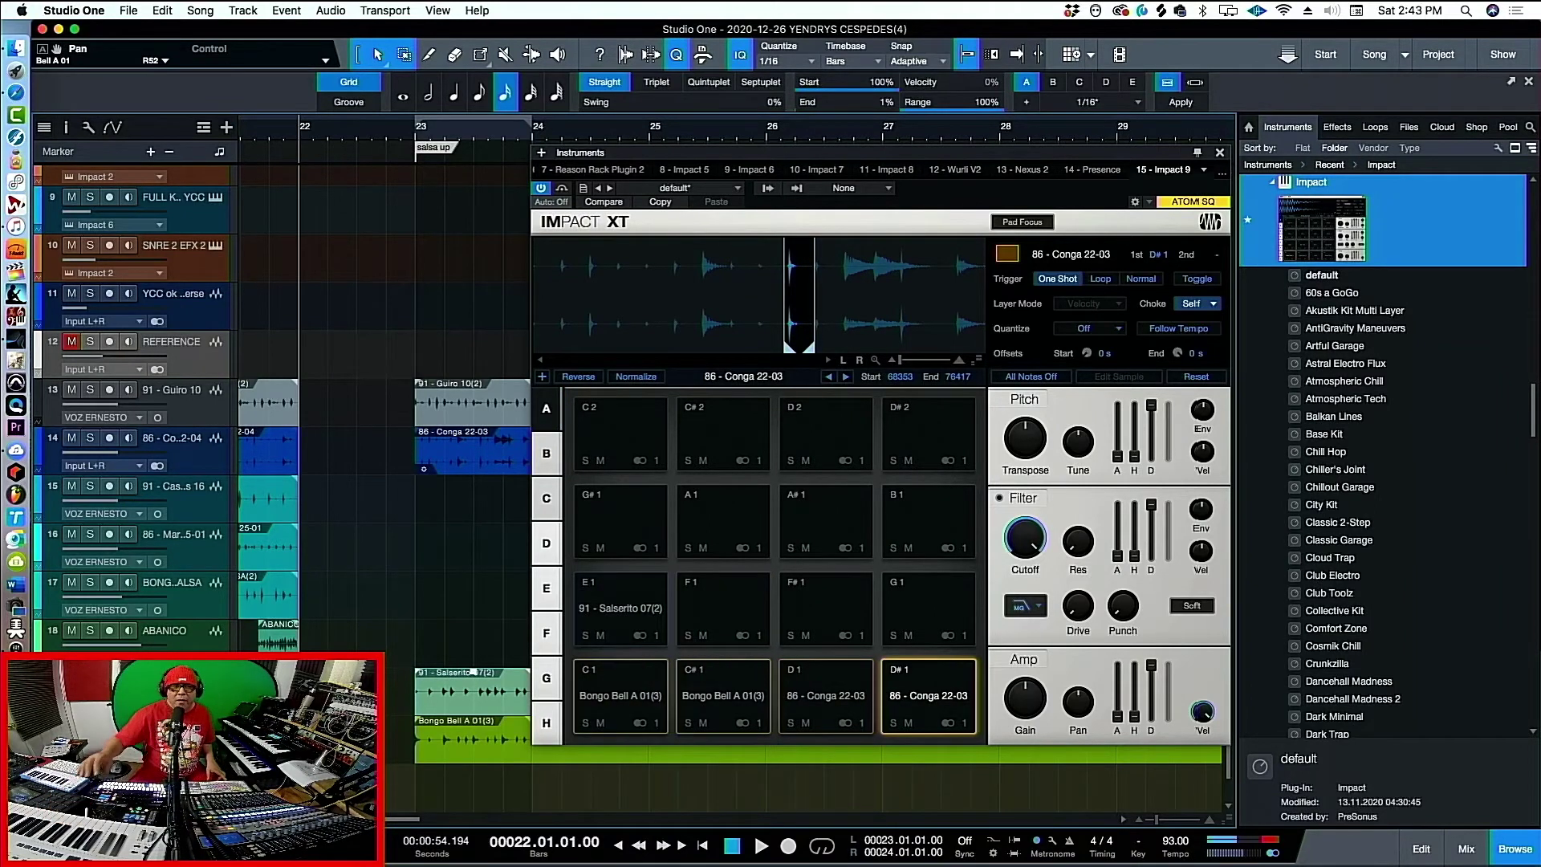
key("F3")
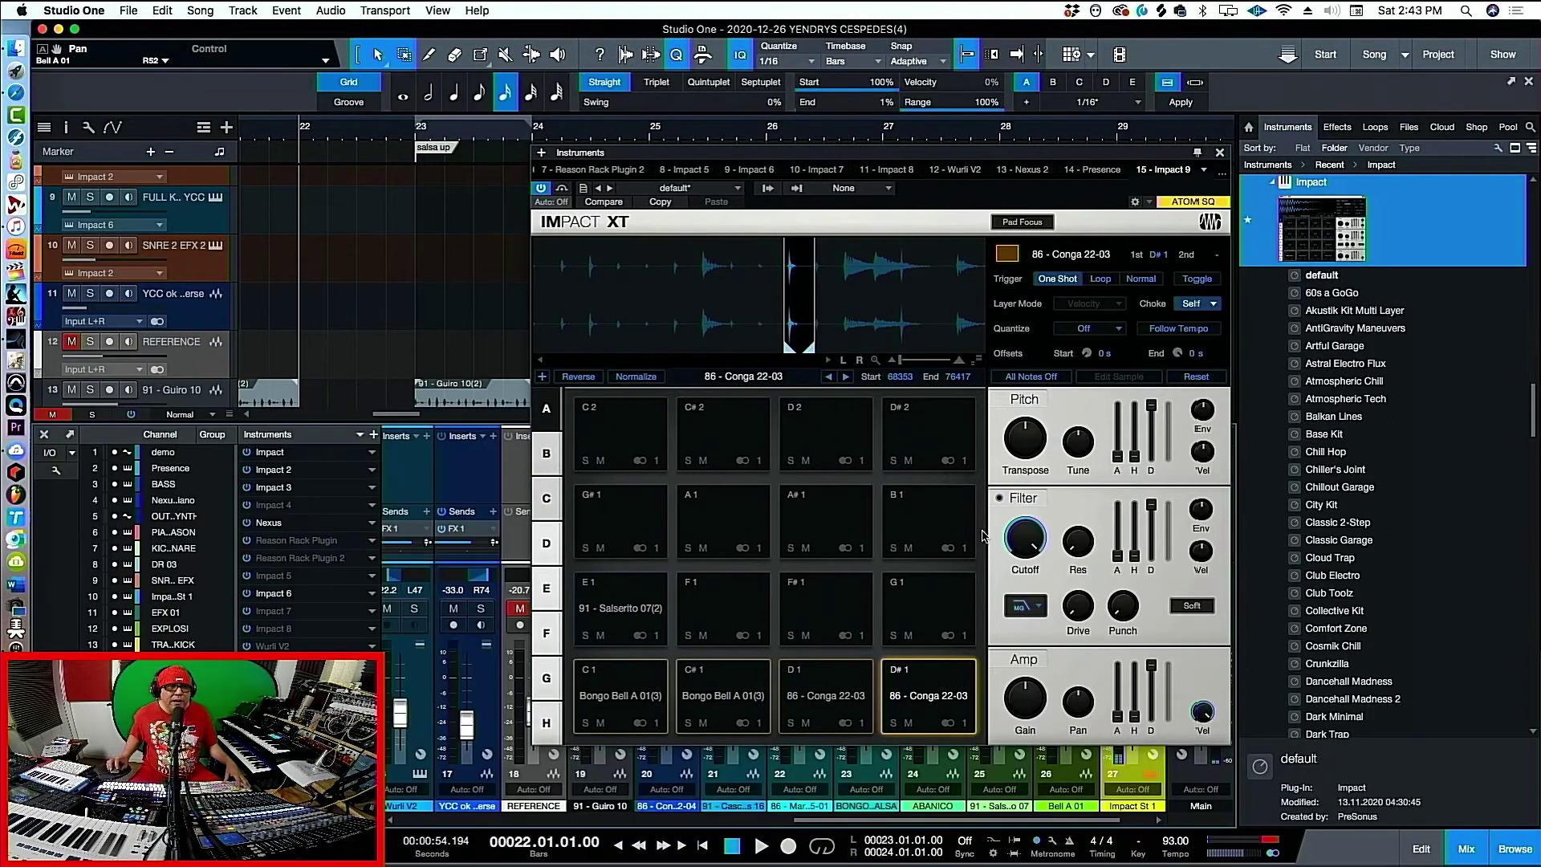
left_click_drag(885, 153, 338, 160)
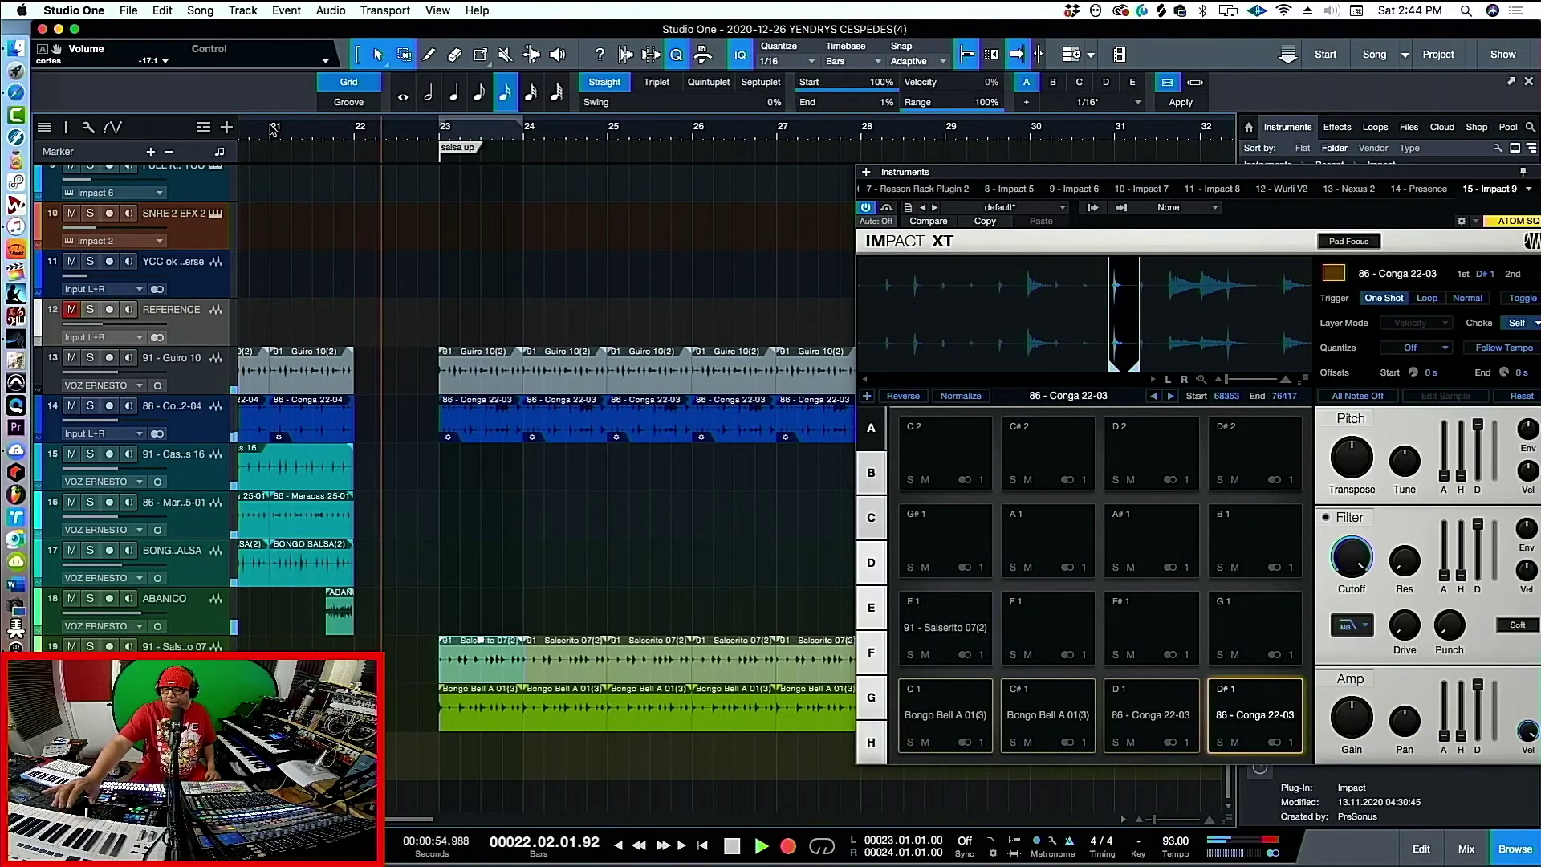
left_click(271, 125)
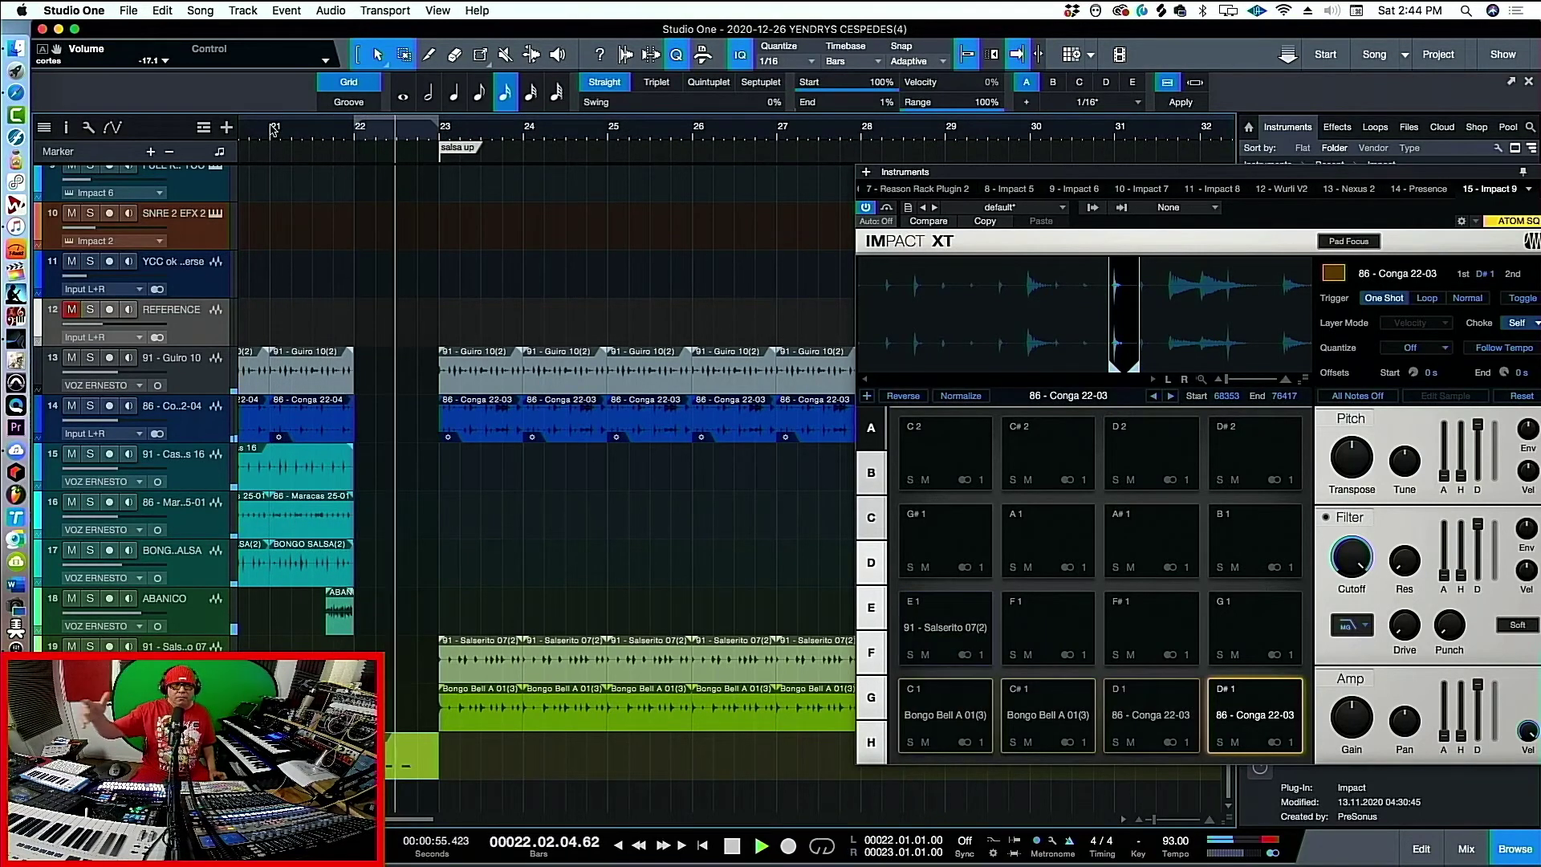
key("space")
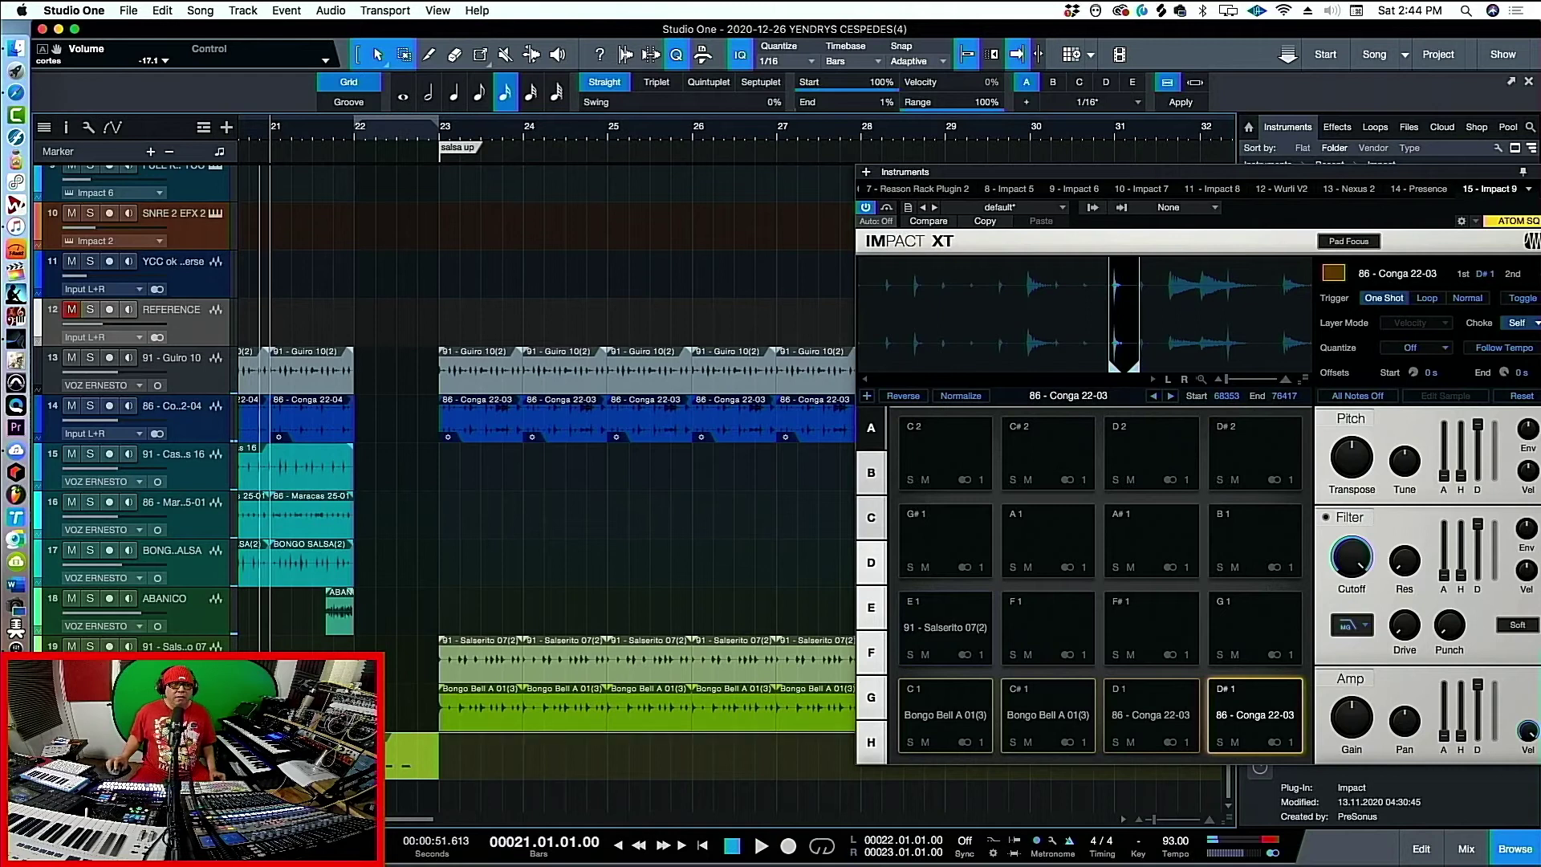
Open the recorded cortes clip at bar 22 in the note editor and close the Impact XT window
double_click(401, 772)
scroll(792, 557, "up", 5)
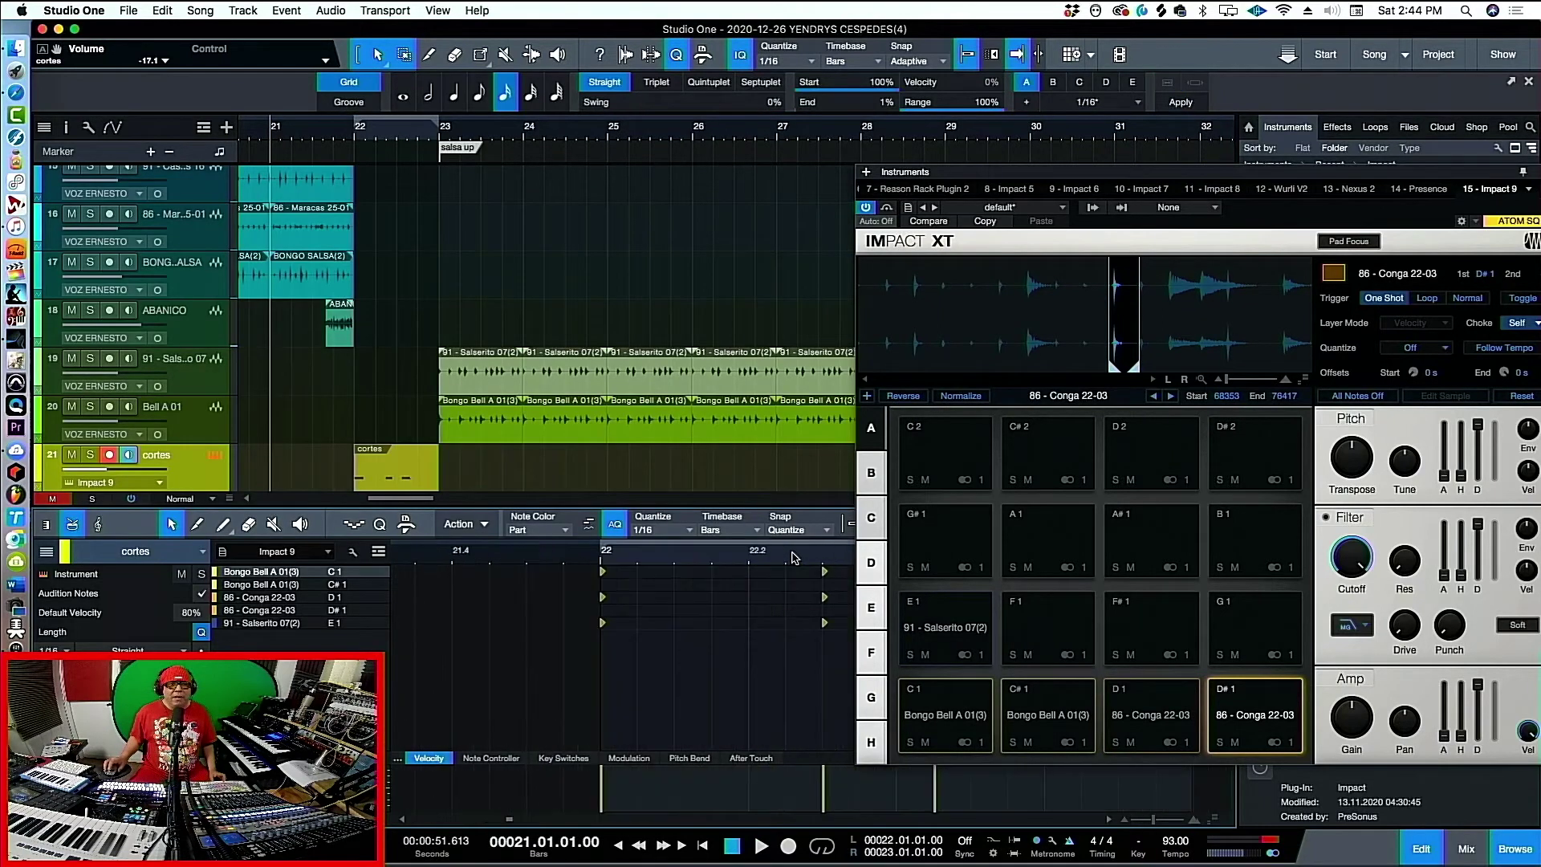
left_click_drag(515, 819, 512, 819)
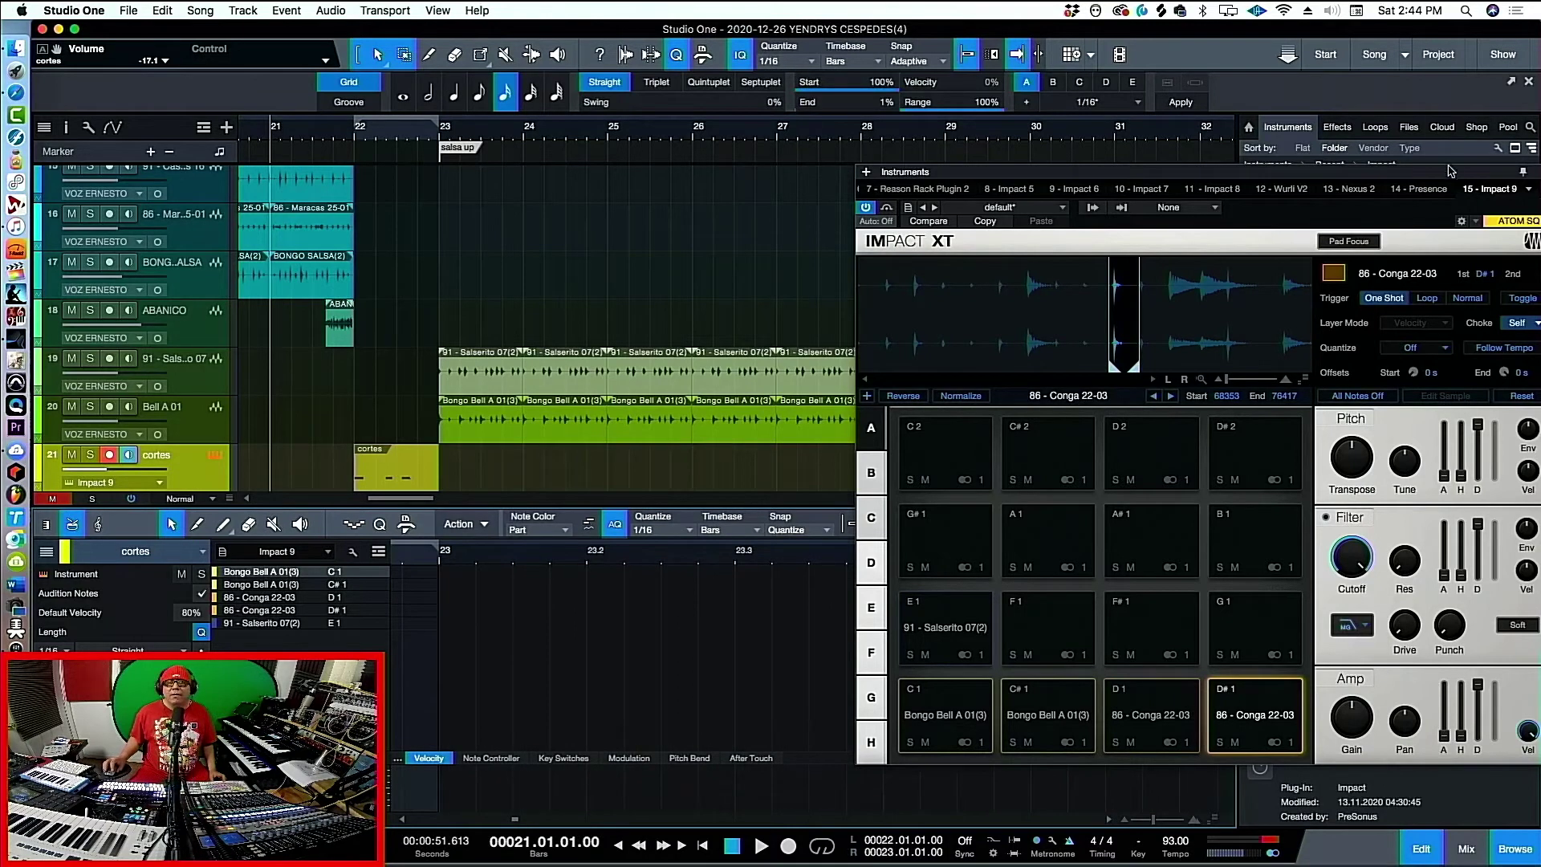
left_click_drag(1451, 167, 1322, 186)
left_click(1416, 185)
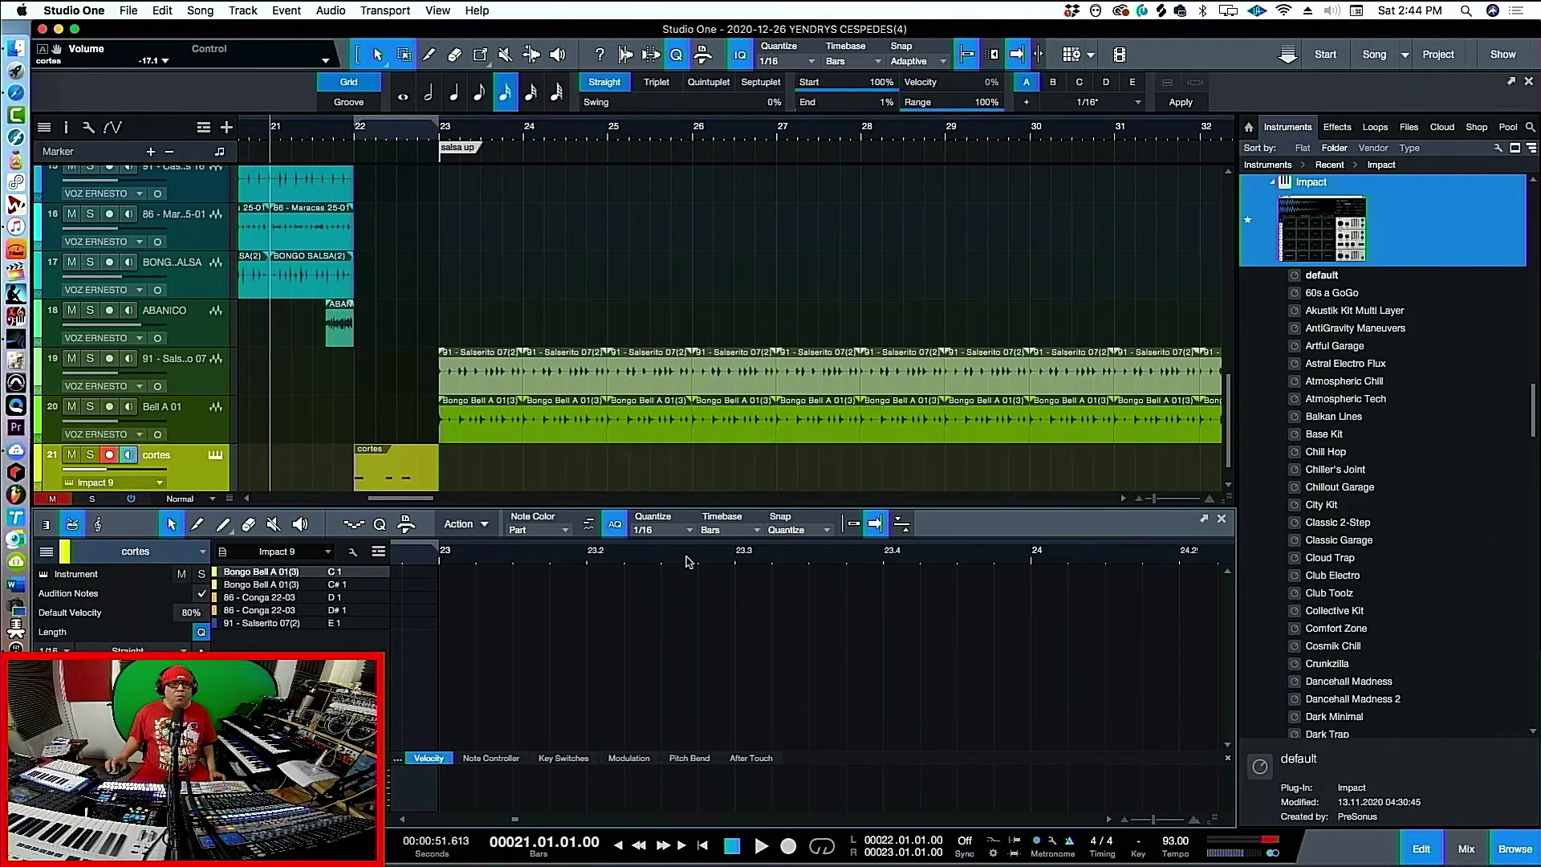
Play back the recorded cortes hits in the note editor from just before bar 22
scroll(587, 557, "up", 5)
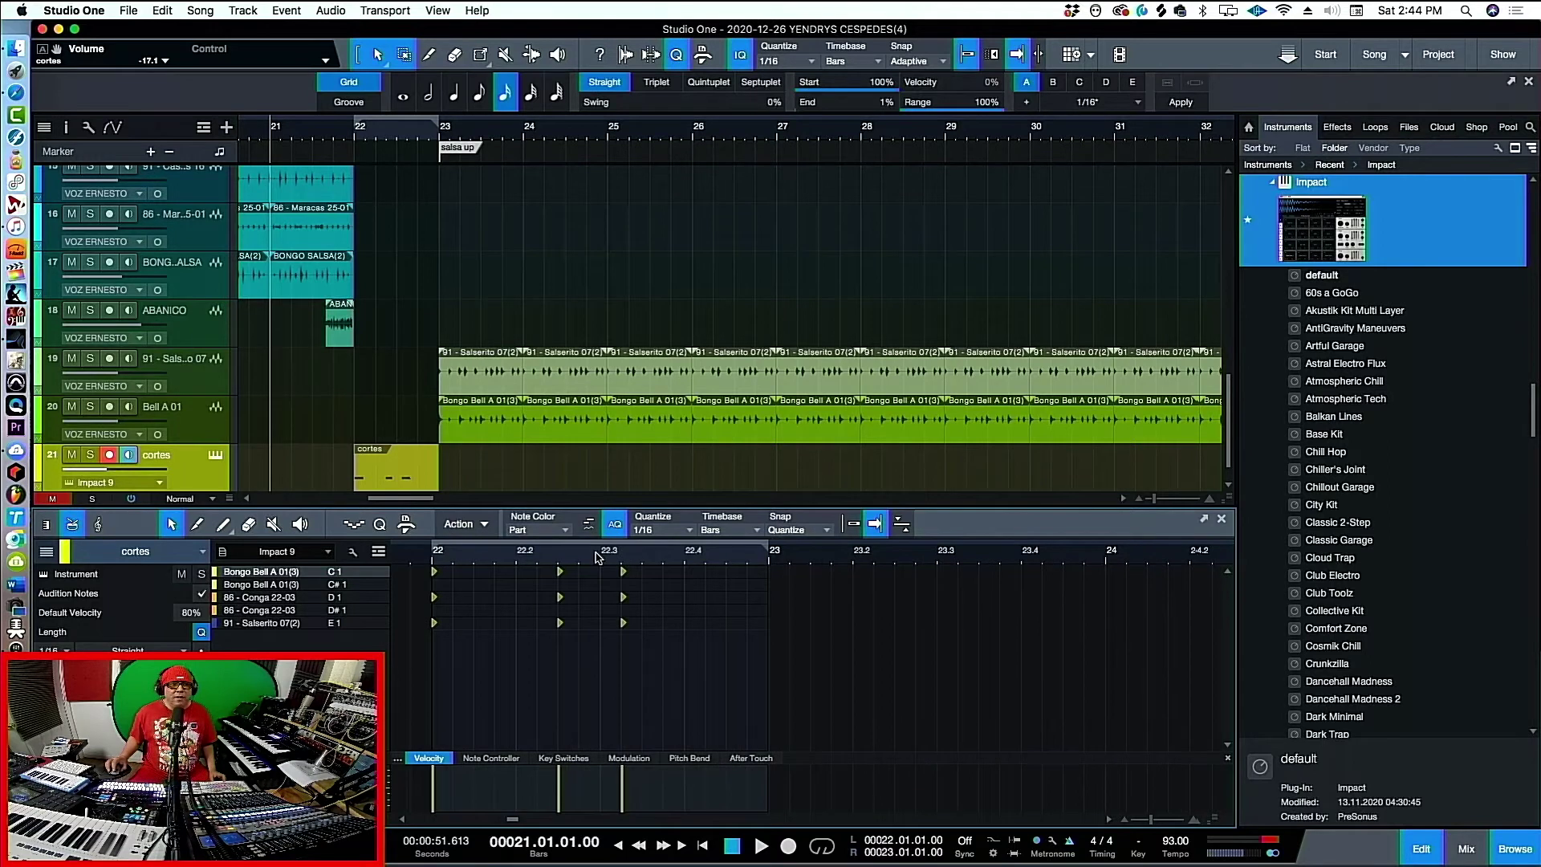
key("space")
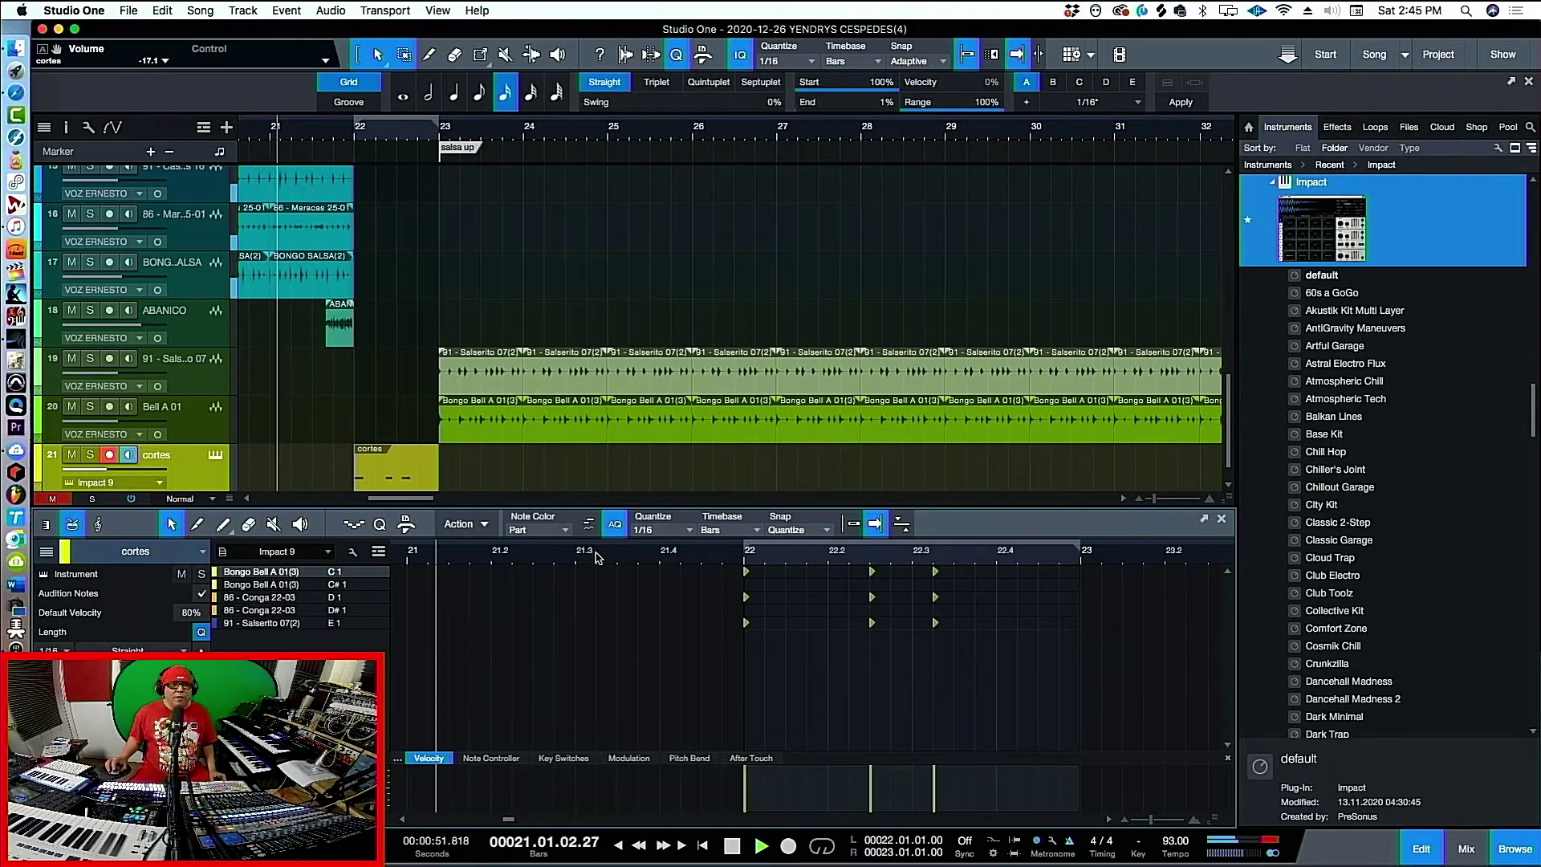
left_click(732, 552)
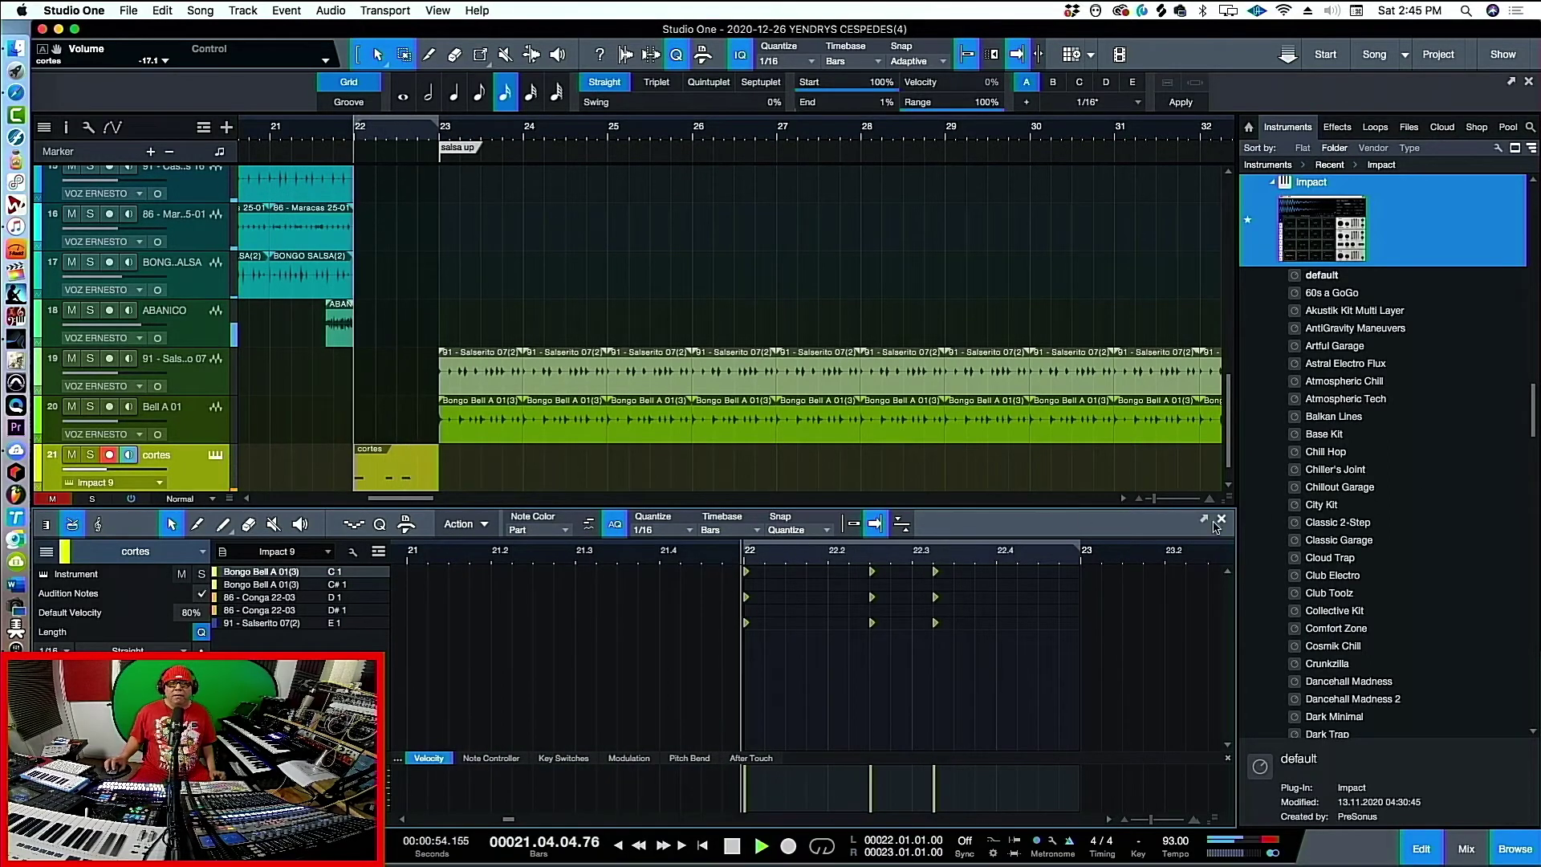
key("space")
Turn off auto-quantize in the note editor, shift the first hit's D 1 conga and E 1 Salserito notes slightly later, and audition them
scroll(785, 561, "up", 3)
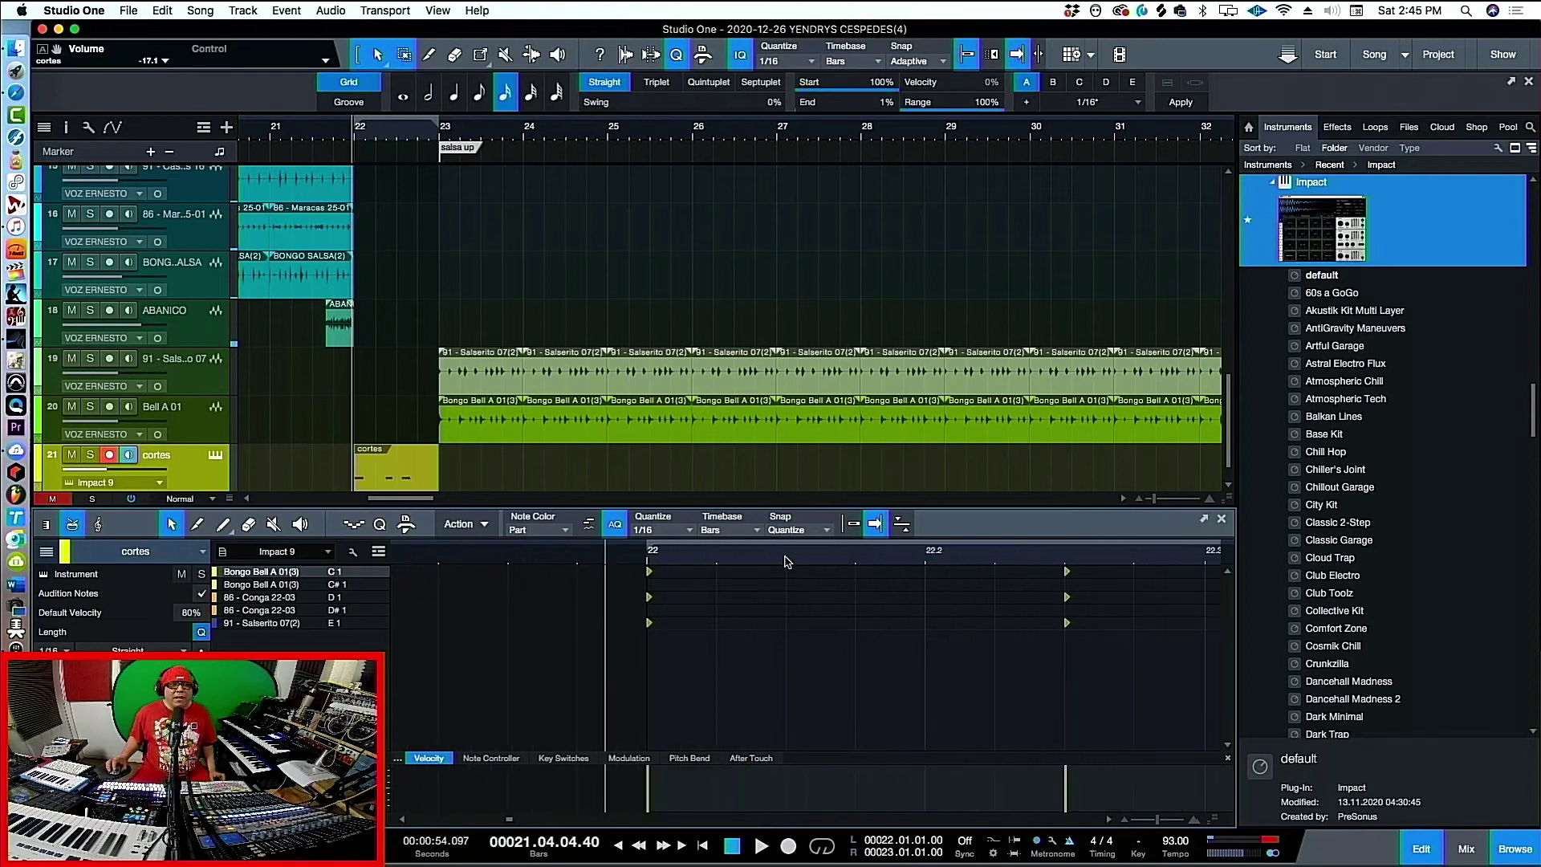
left_click(614, 527)
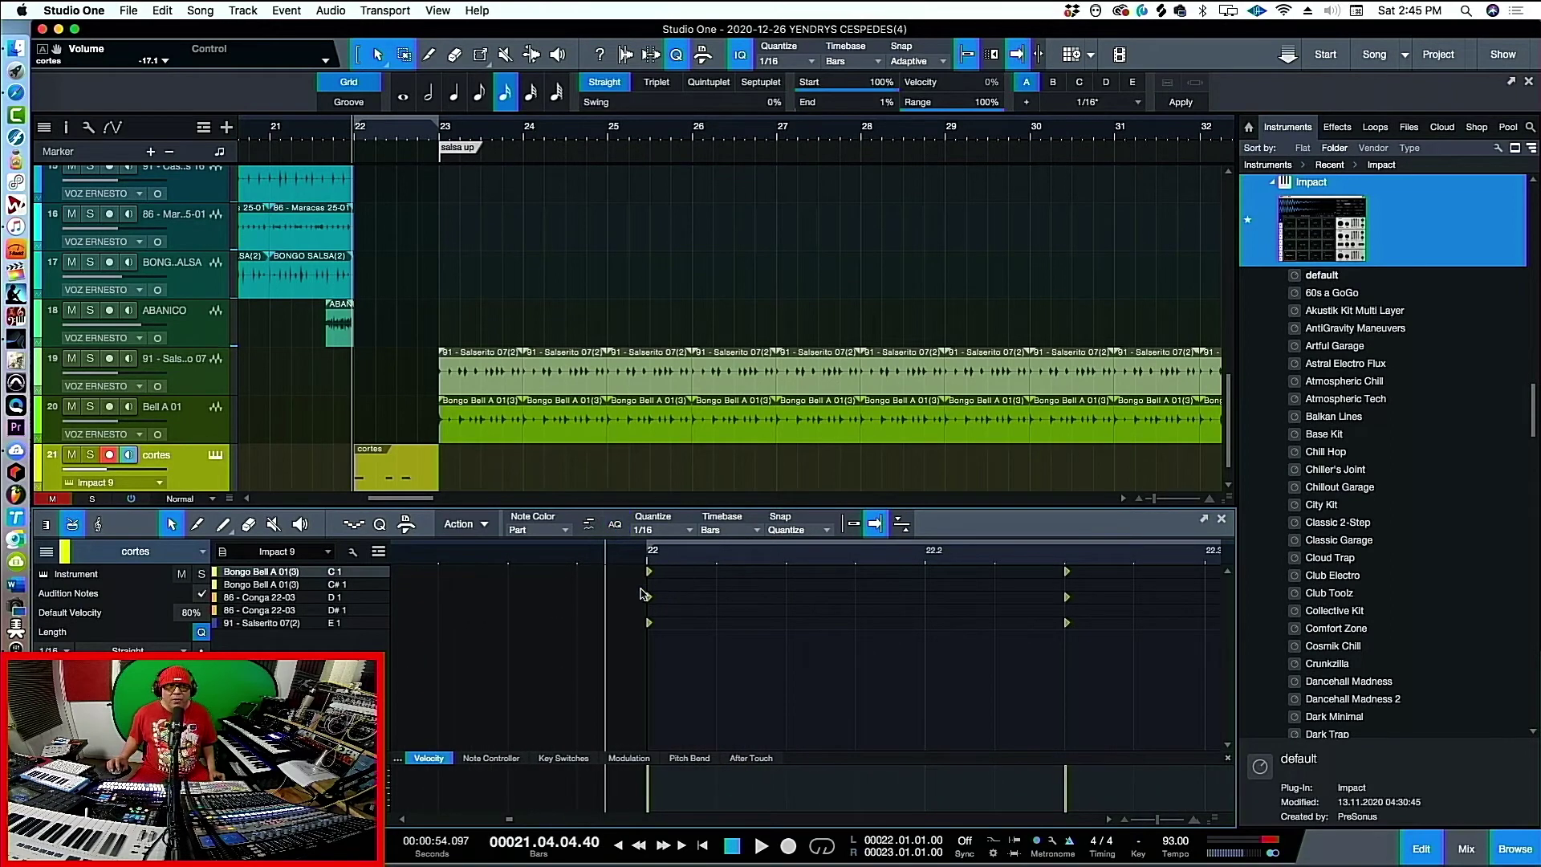
scroll(655, 574, "up", 3)
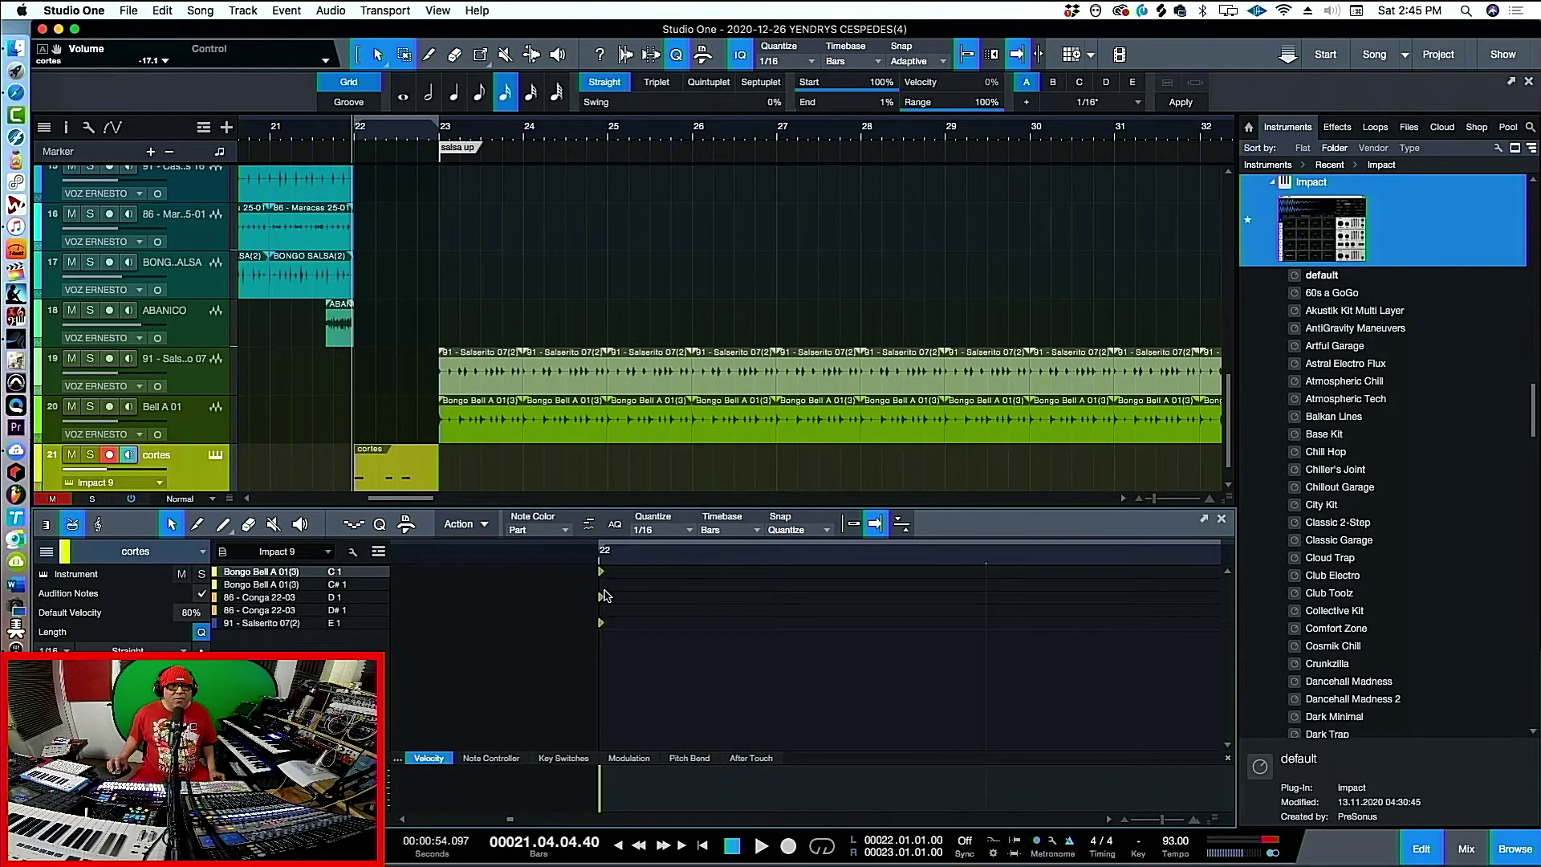
left_click_drag(602, 600, 606, 624)
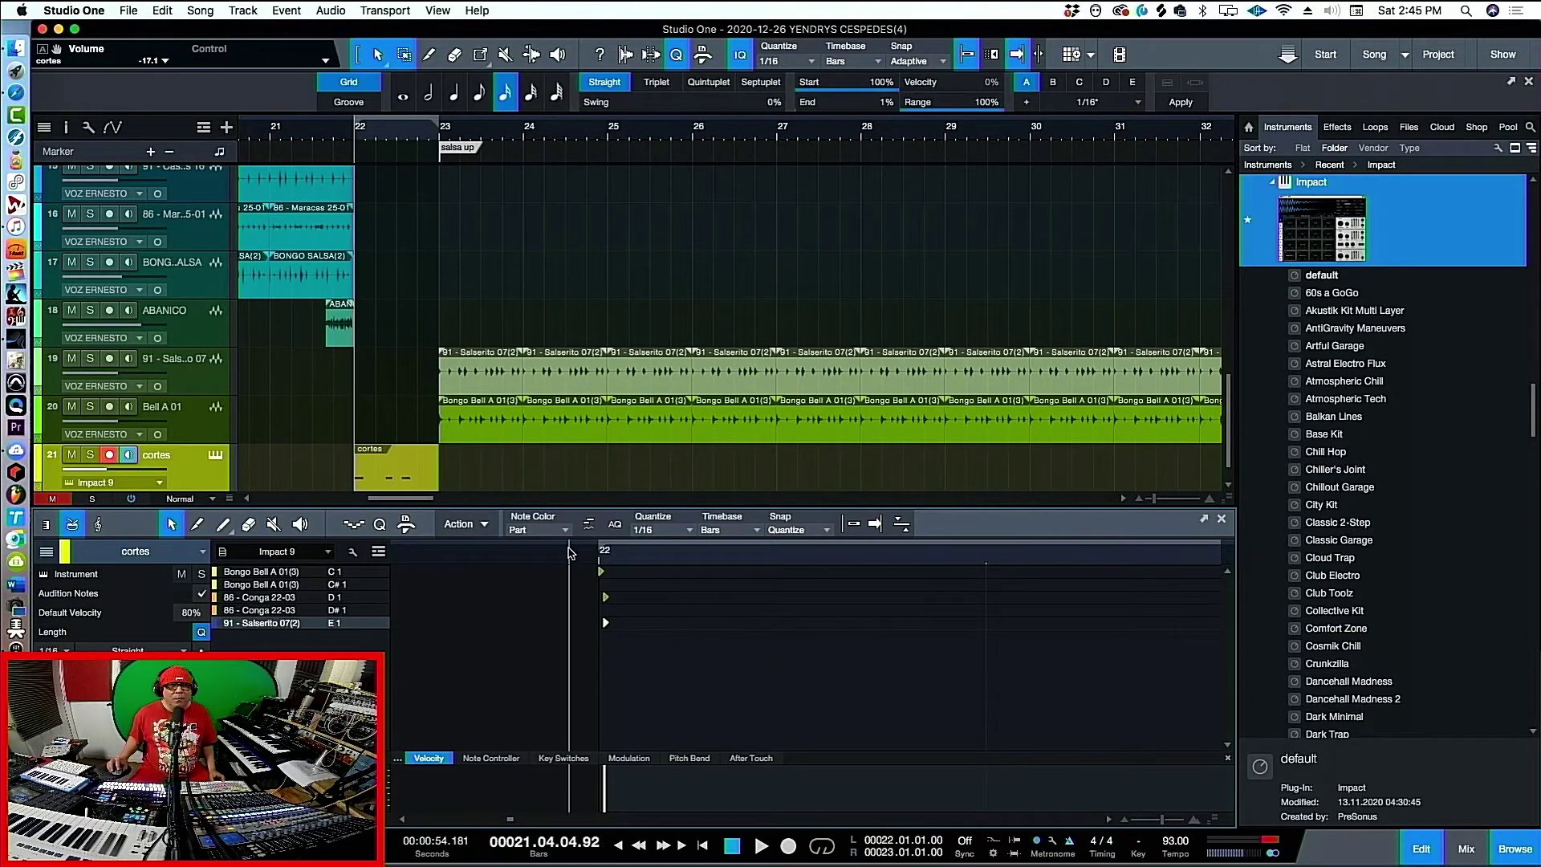
key("space")
key("space")
Shift the D 1 conga and E 1 Salserito notes of the second and third cortes hits slightly later
scroll(568, 553, "down", 5)
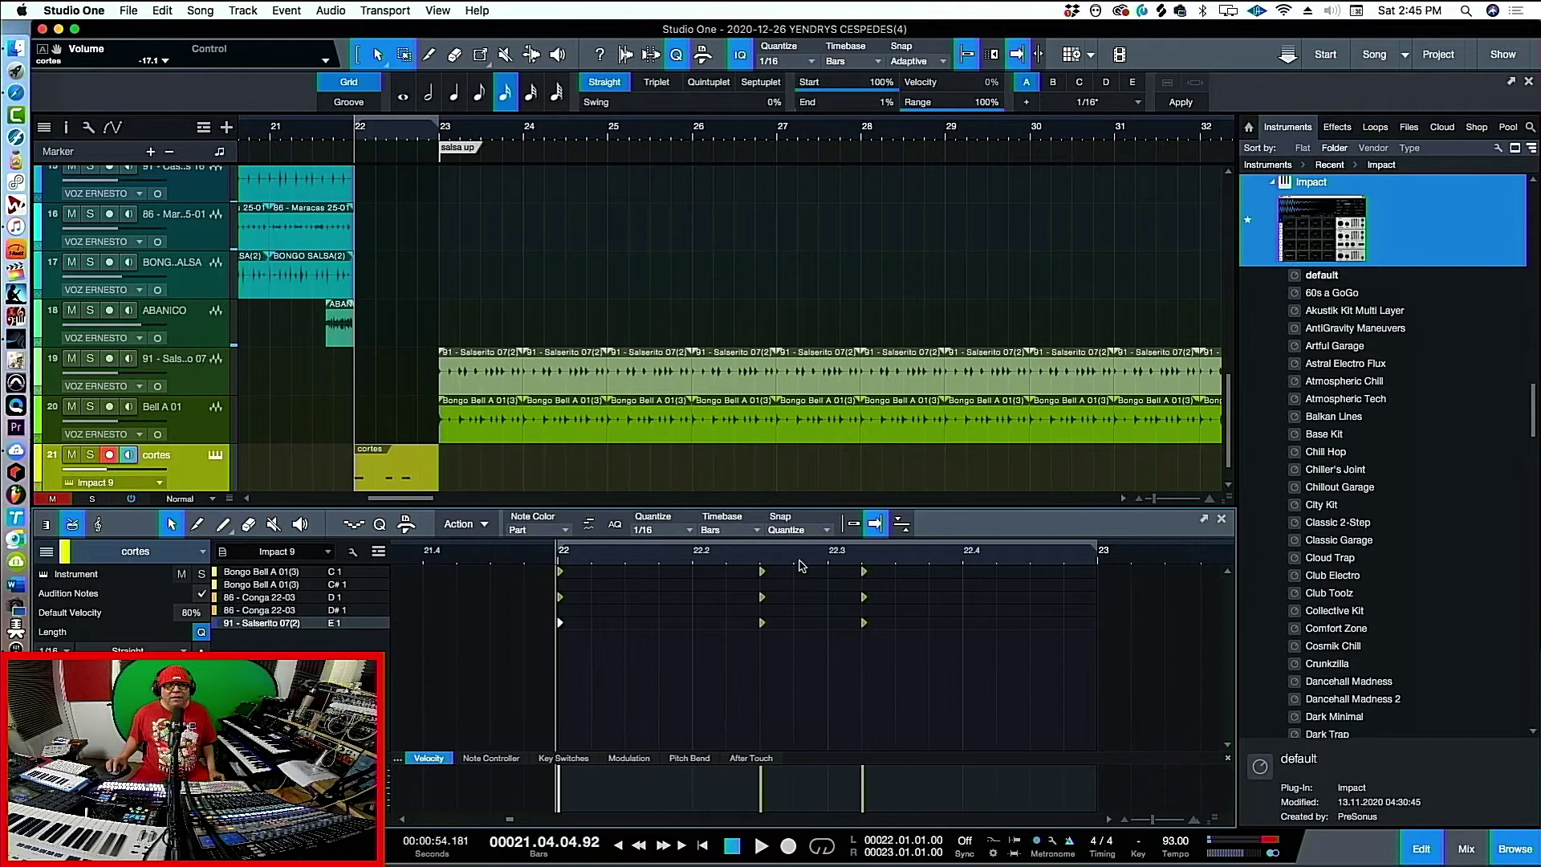
scroll(799, 566, "up", 4)
left_click_drag(703, 597, 708, 597)
left_click(703, 623)
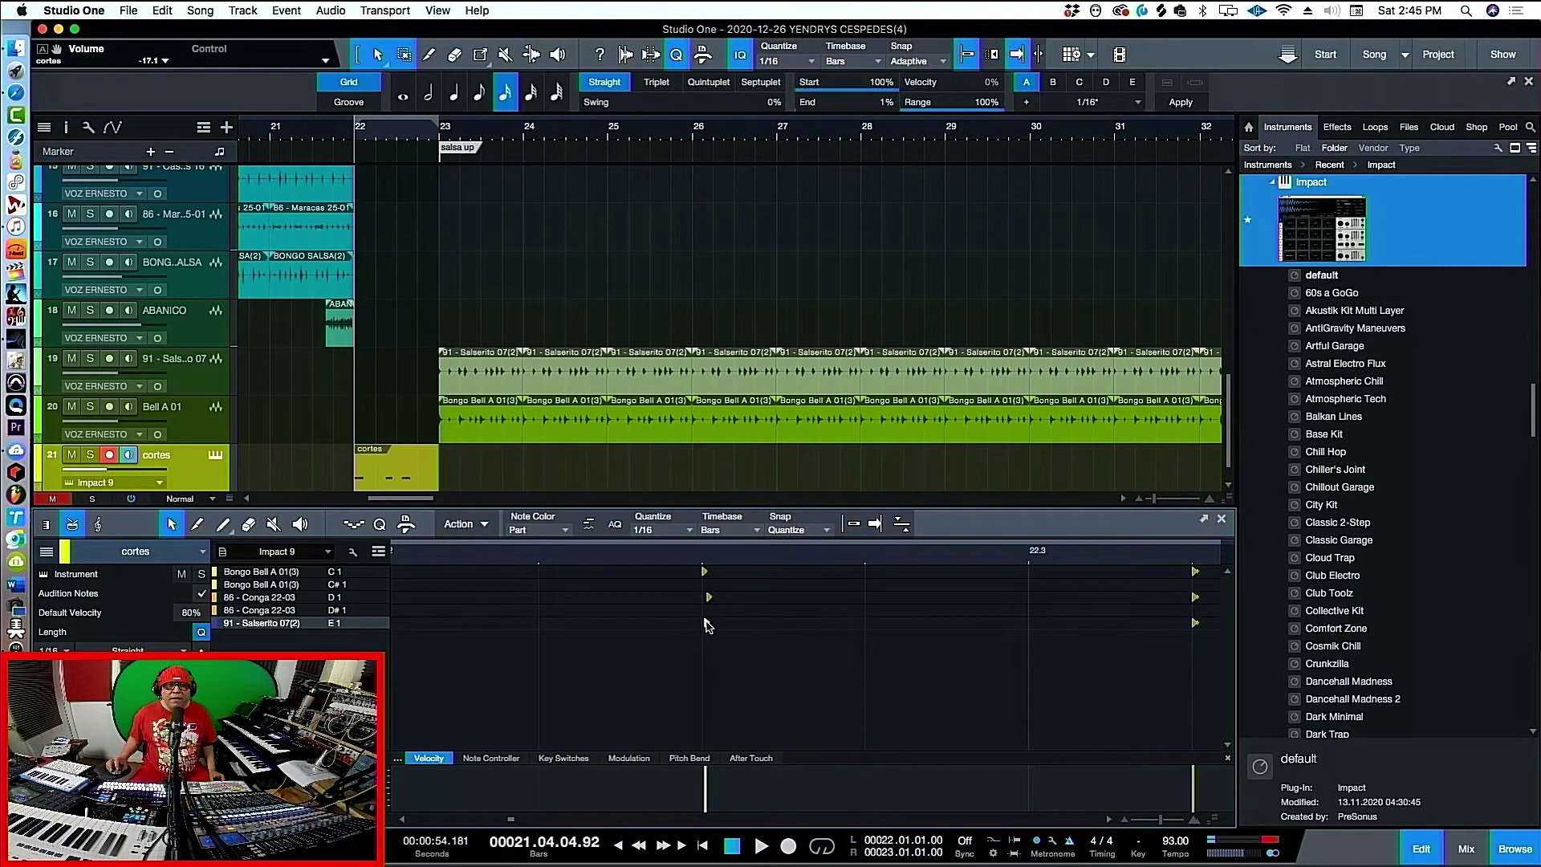
left_click_drag(1194, 600, 1200, 600)
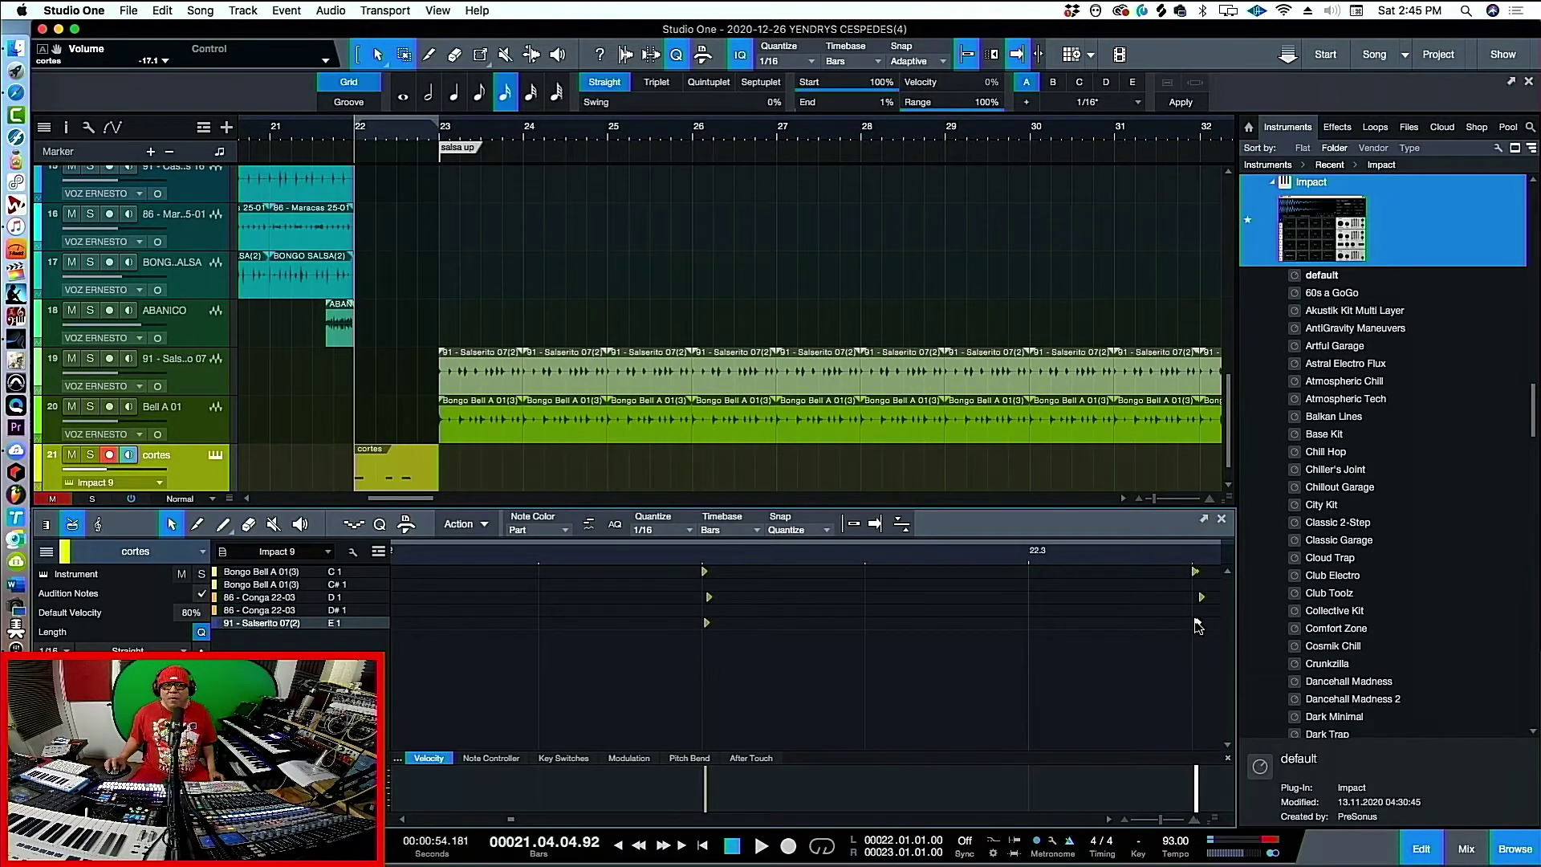
Play back the edited cortes hits and close the note editor
key("space")
key("space")
left_click(1222, 519)
key("space")
key("space")
Listen to bar 22 with the demo track soloed, then unsolo it and play the passage again
scroll(384, 236, "up", 8)
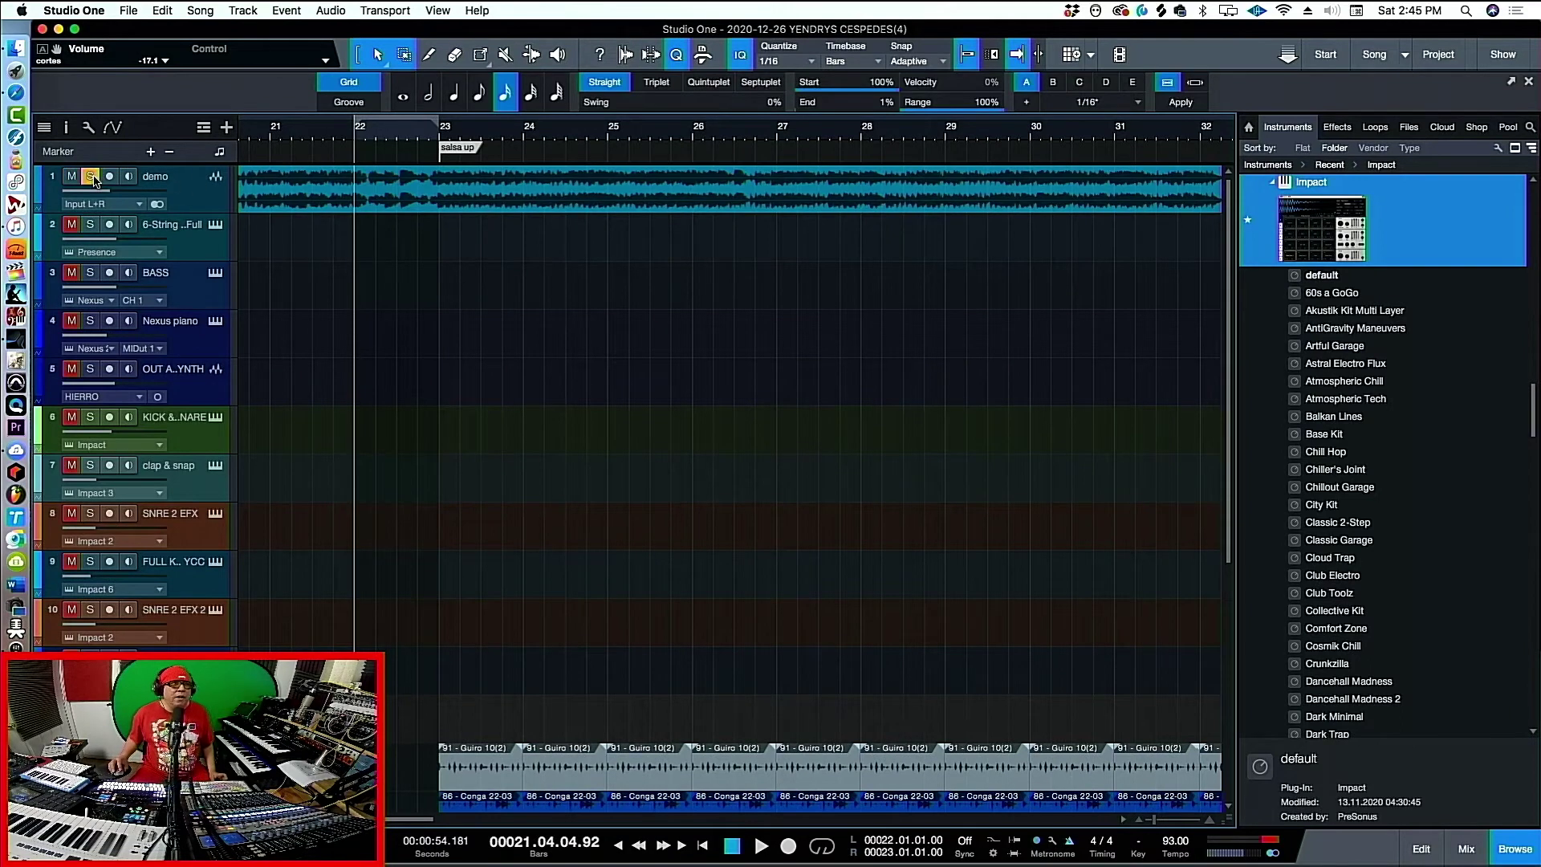
key("space")
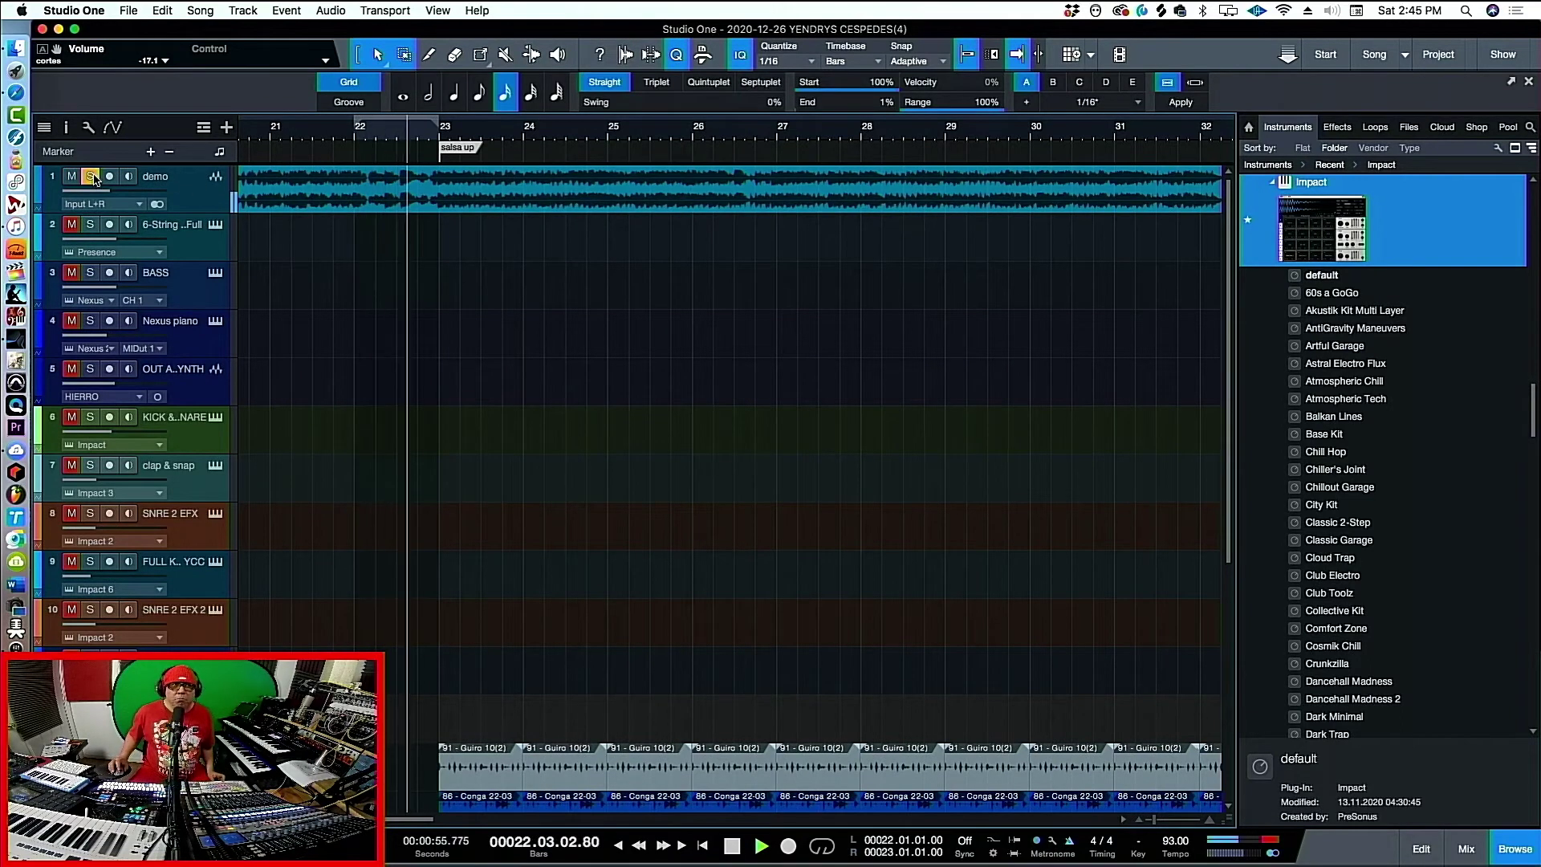
left_click(90, 176)
key("space")
key("space")
Finish the first bass take on the 6-String Bass Full track at bar 20 and record its continuation to the end of bar 21
scroll(373, 133, "down", 2)
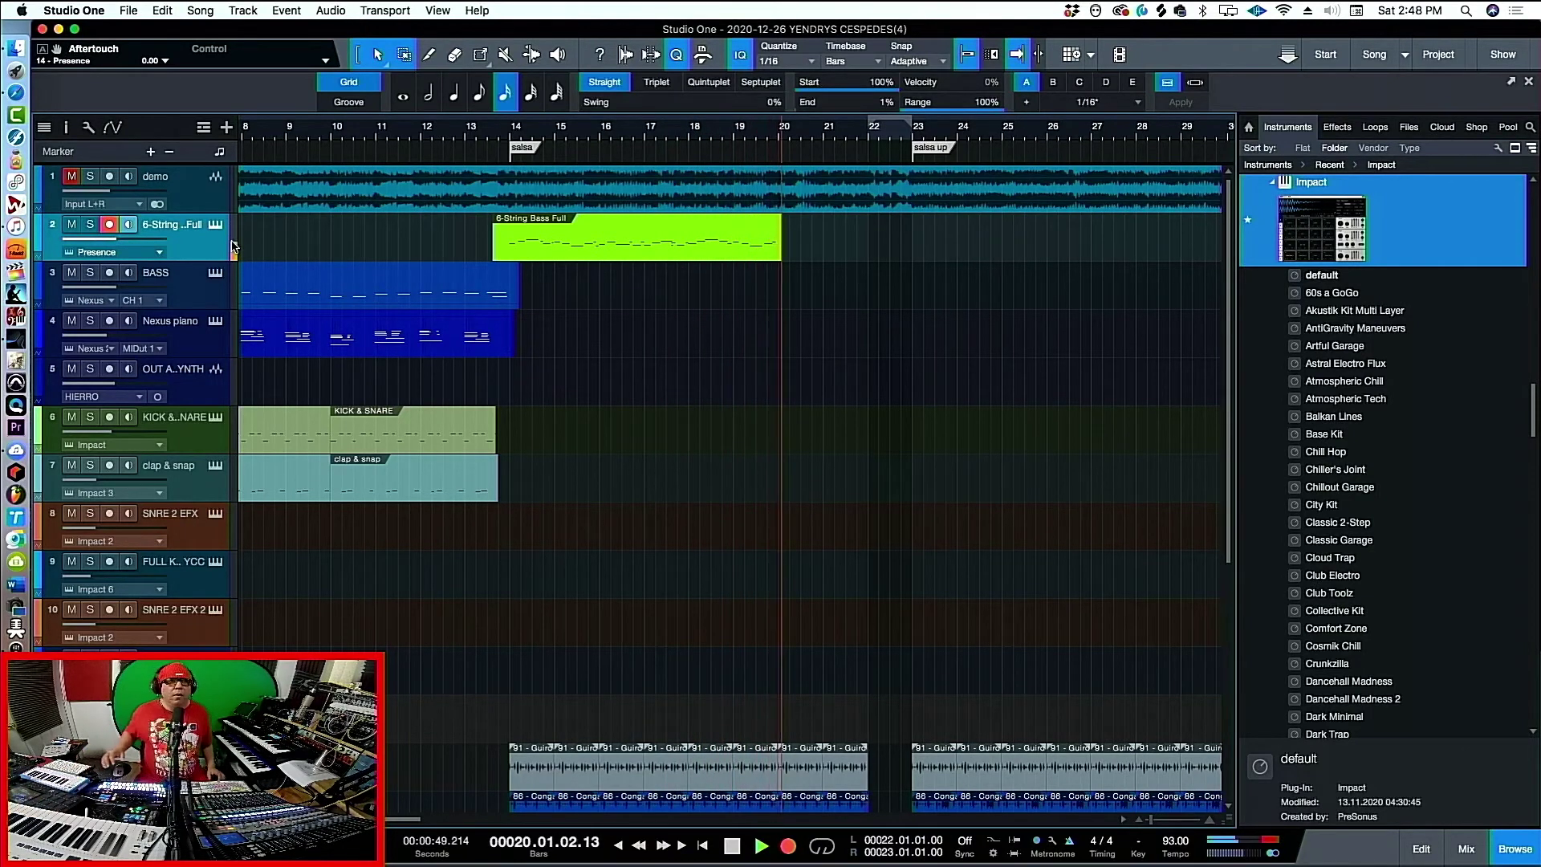
key("space")
left_click(504, 132)
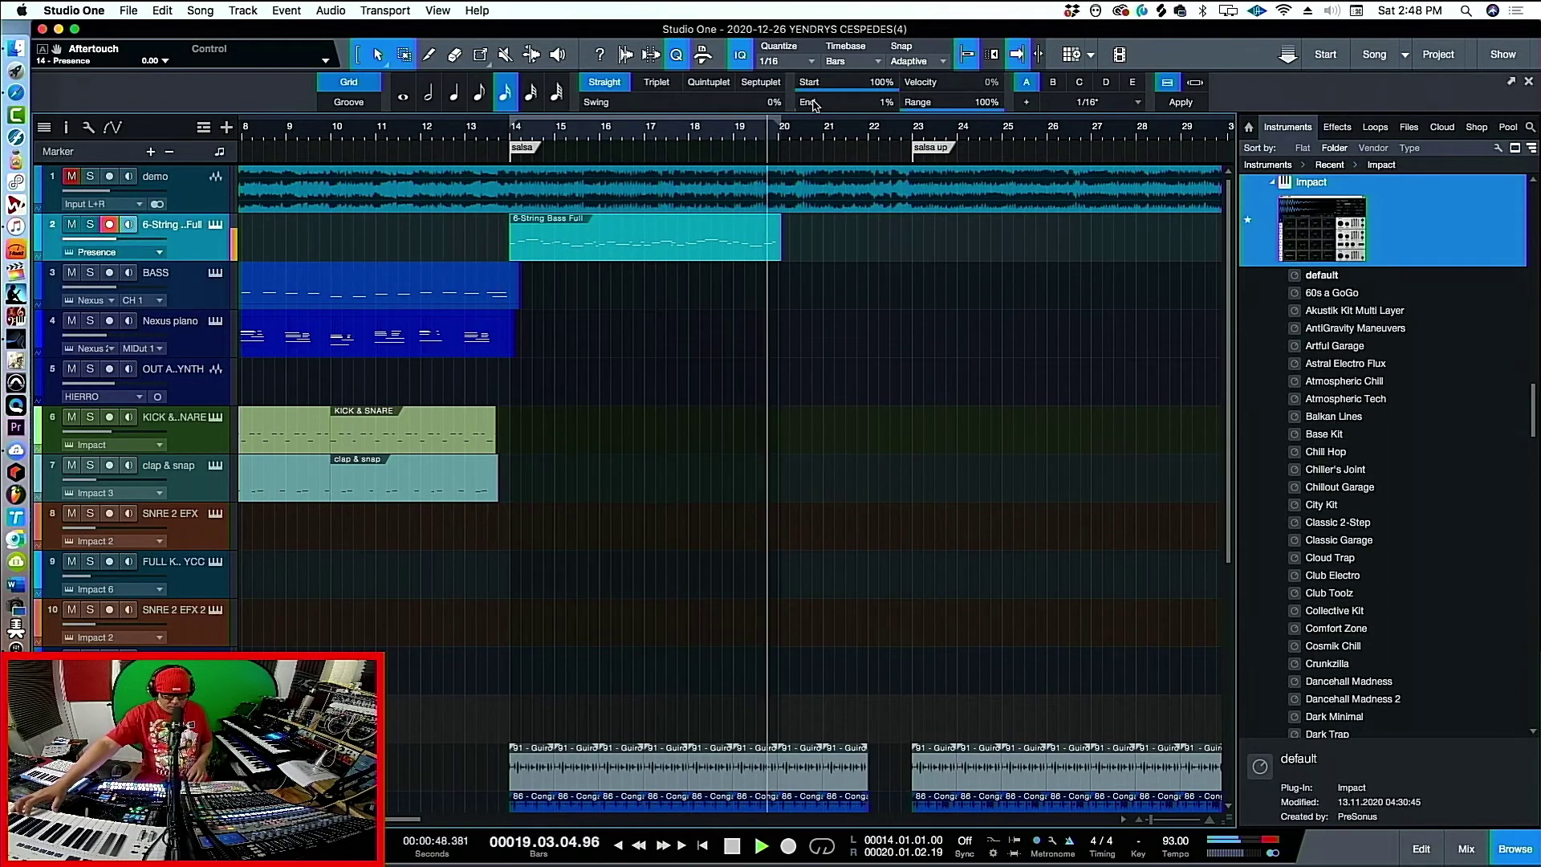
key("KP_Multiply")
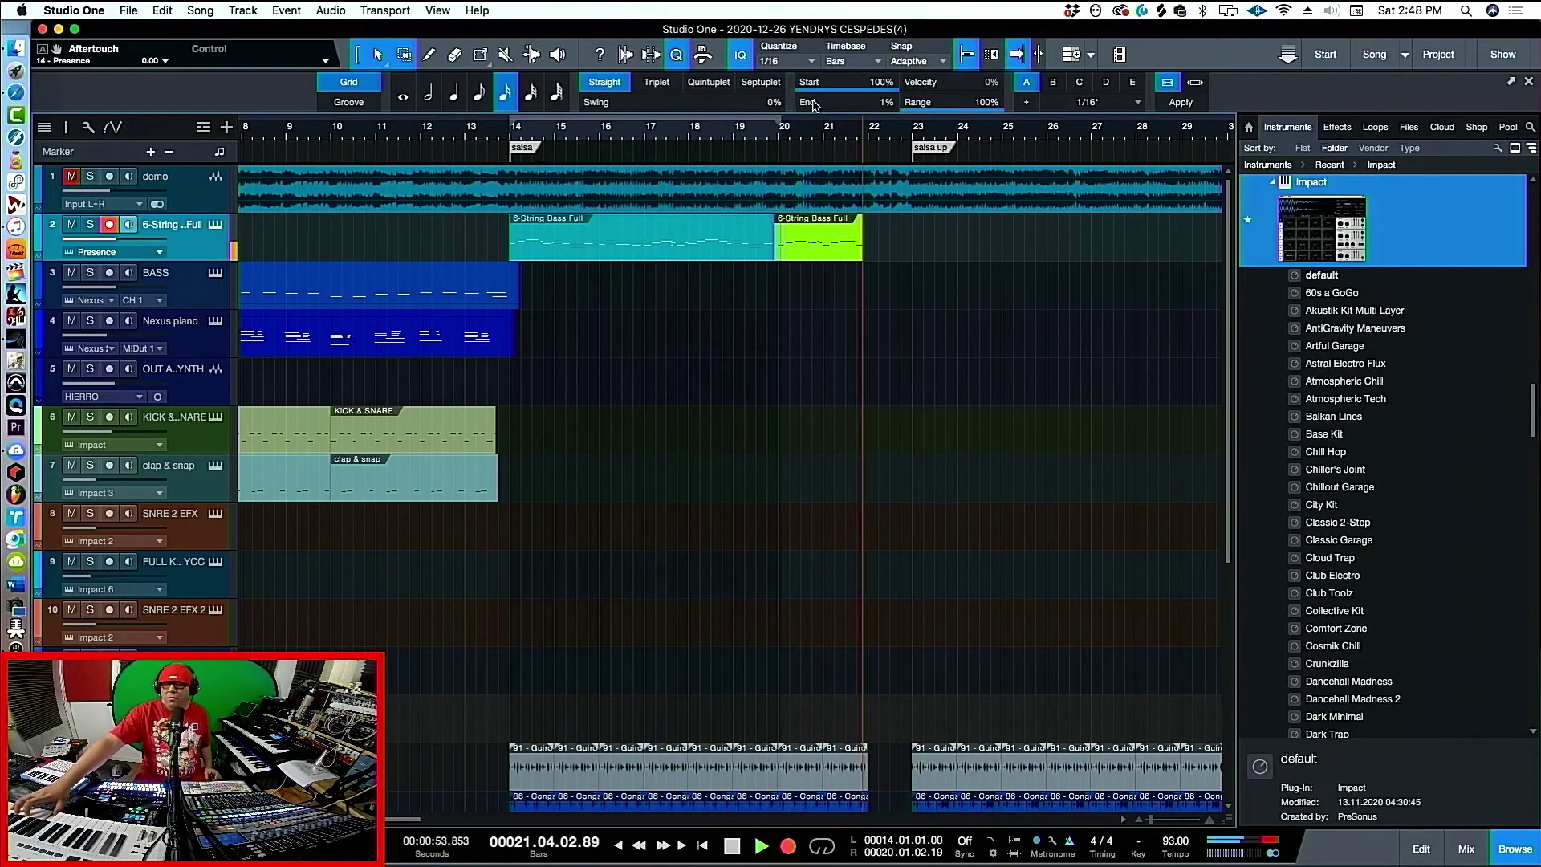
key("space")
Play from bar 21 and record the bass hits for bar 22 on the 6-String Bass Full track
left_click(839, 133)
key("space")
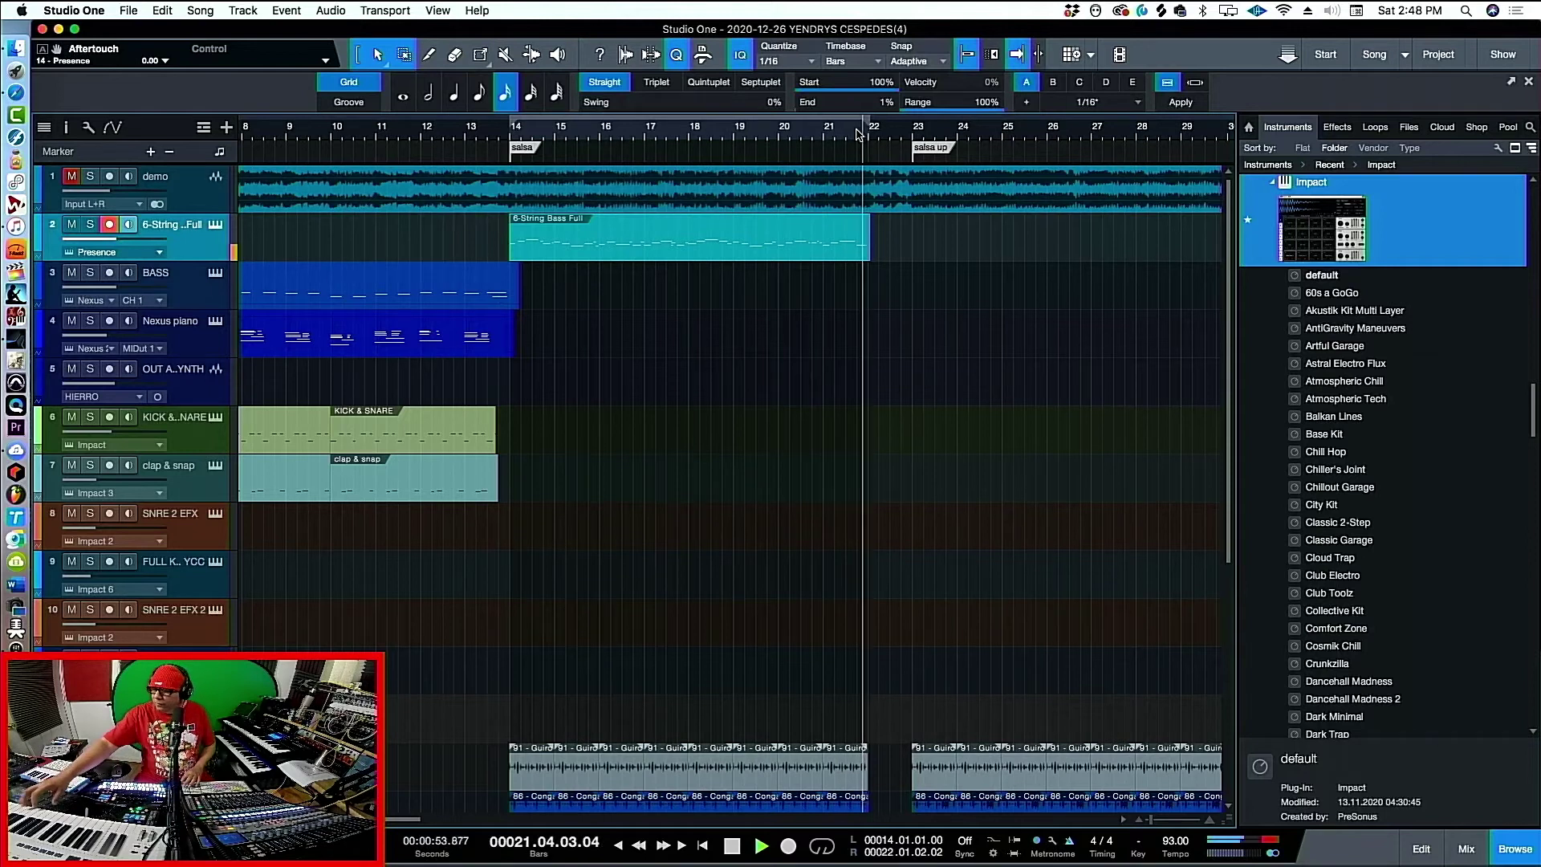
key("space")
key("space")
key("KP_Multiply")
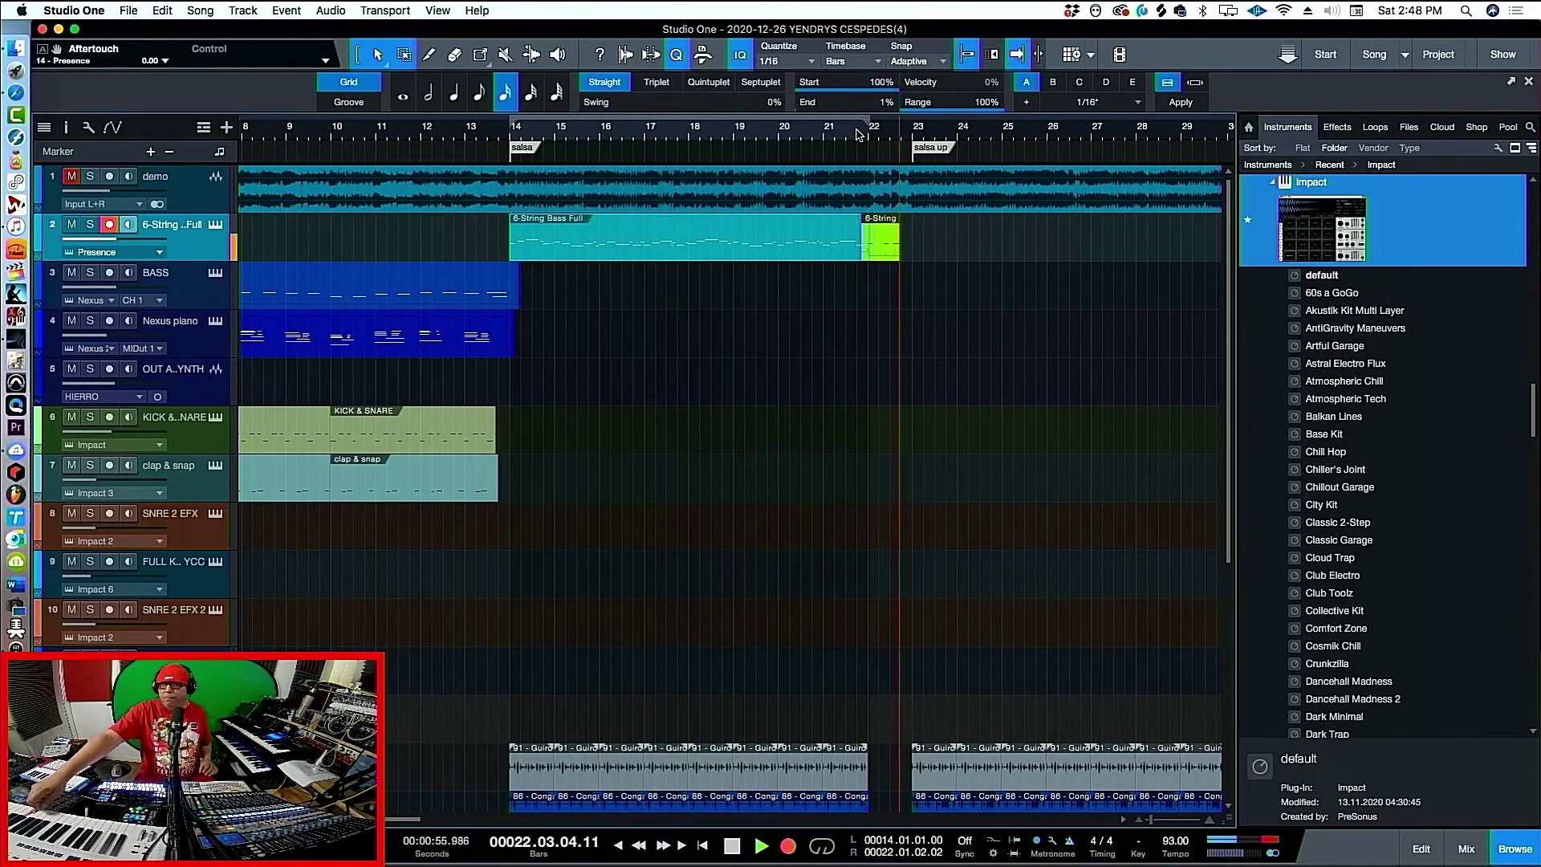
key("space")
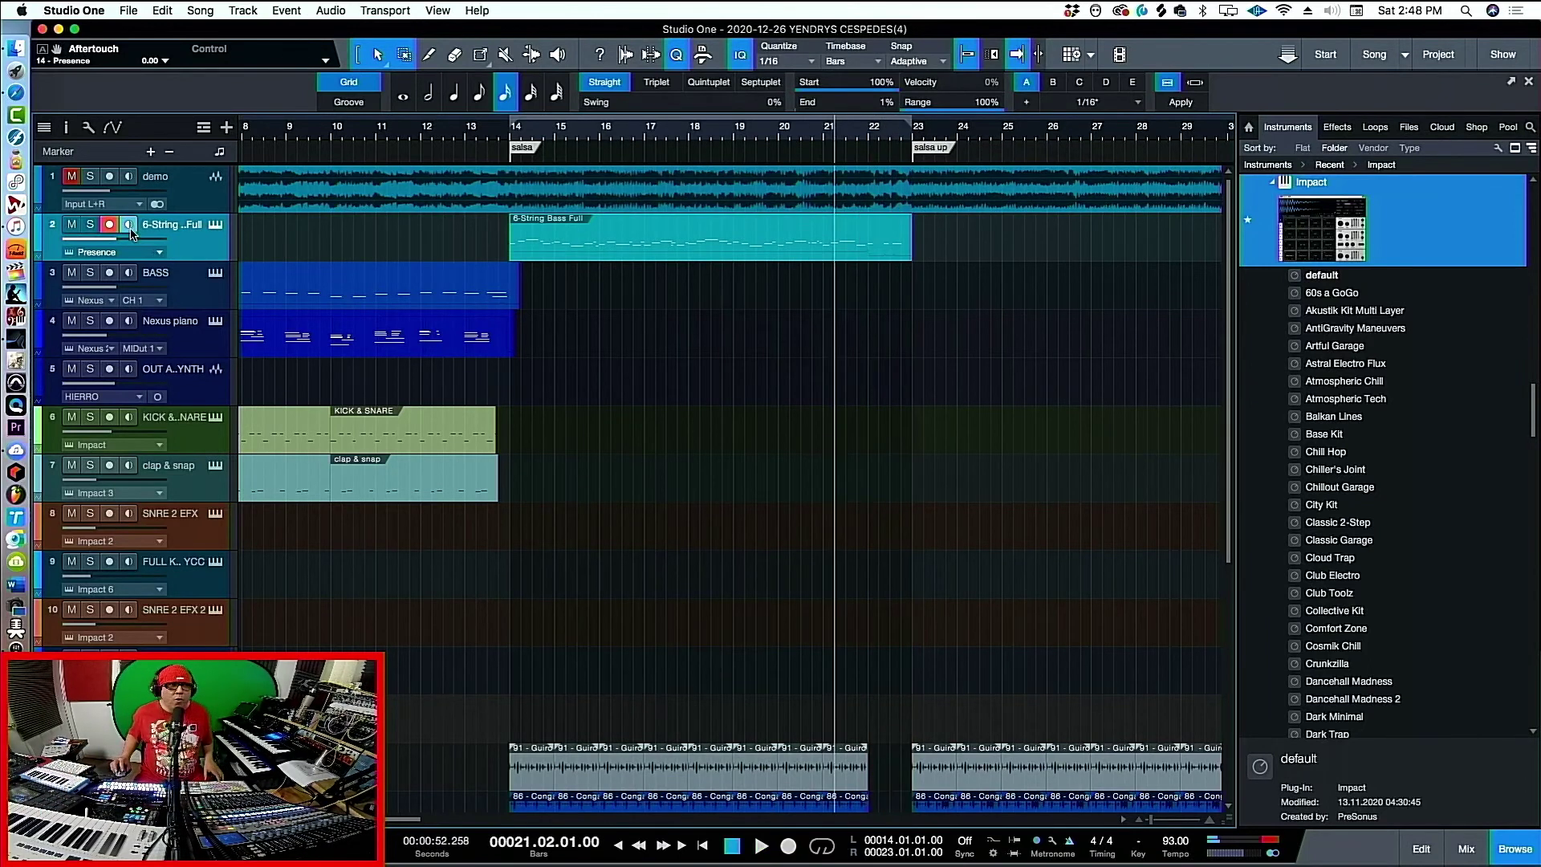
Arm the Nexus piano track and record a piano part over the salsa section that starts at bar 14
left_click(192, 293)
key("p")
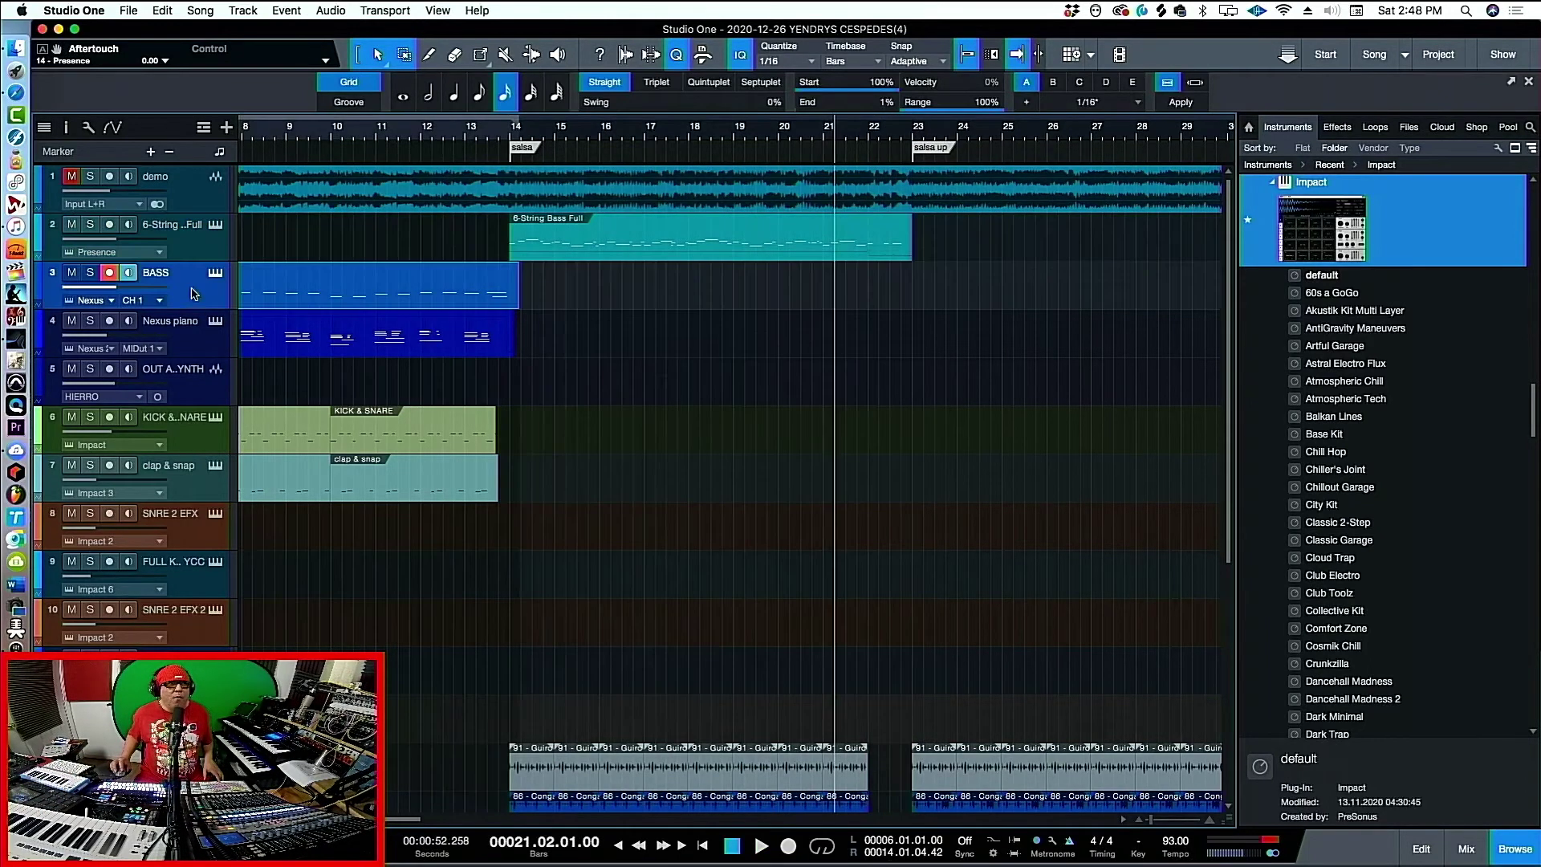
left_click(205, 348)
key("p")
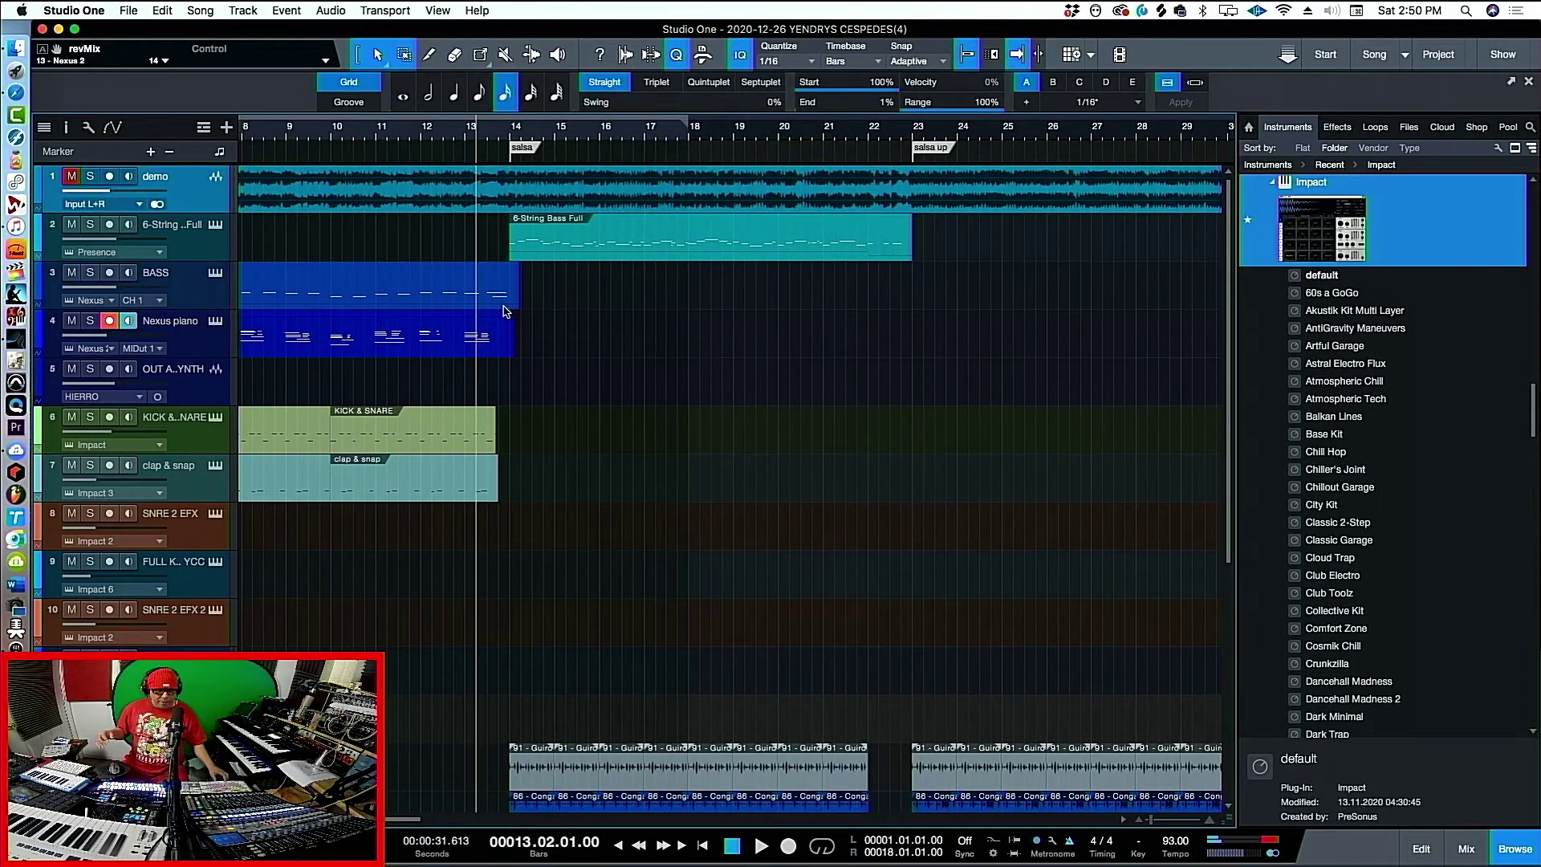
key("space")
key("KP_Multiply")
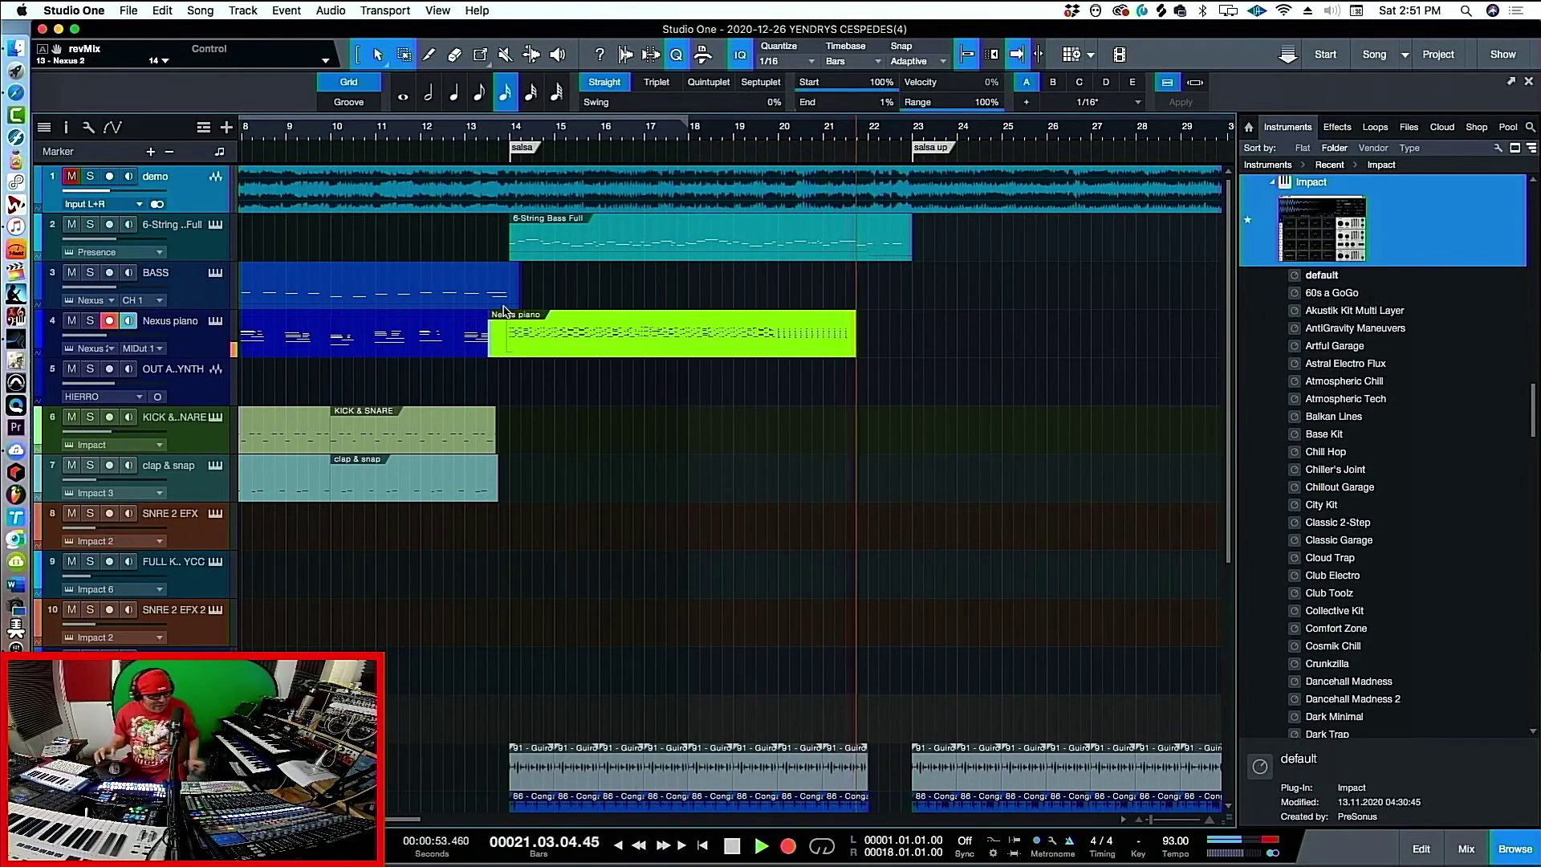
key("space")
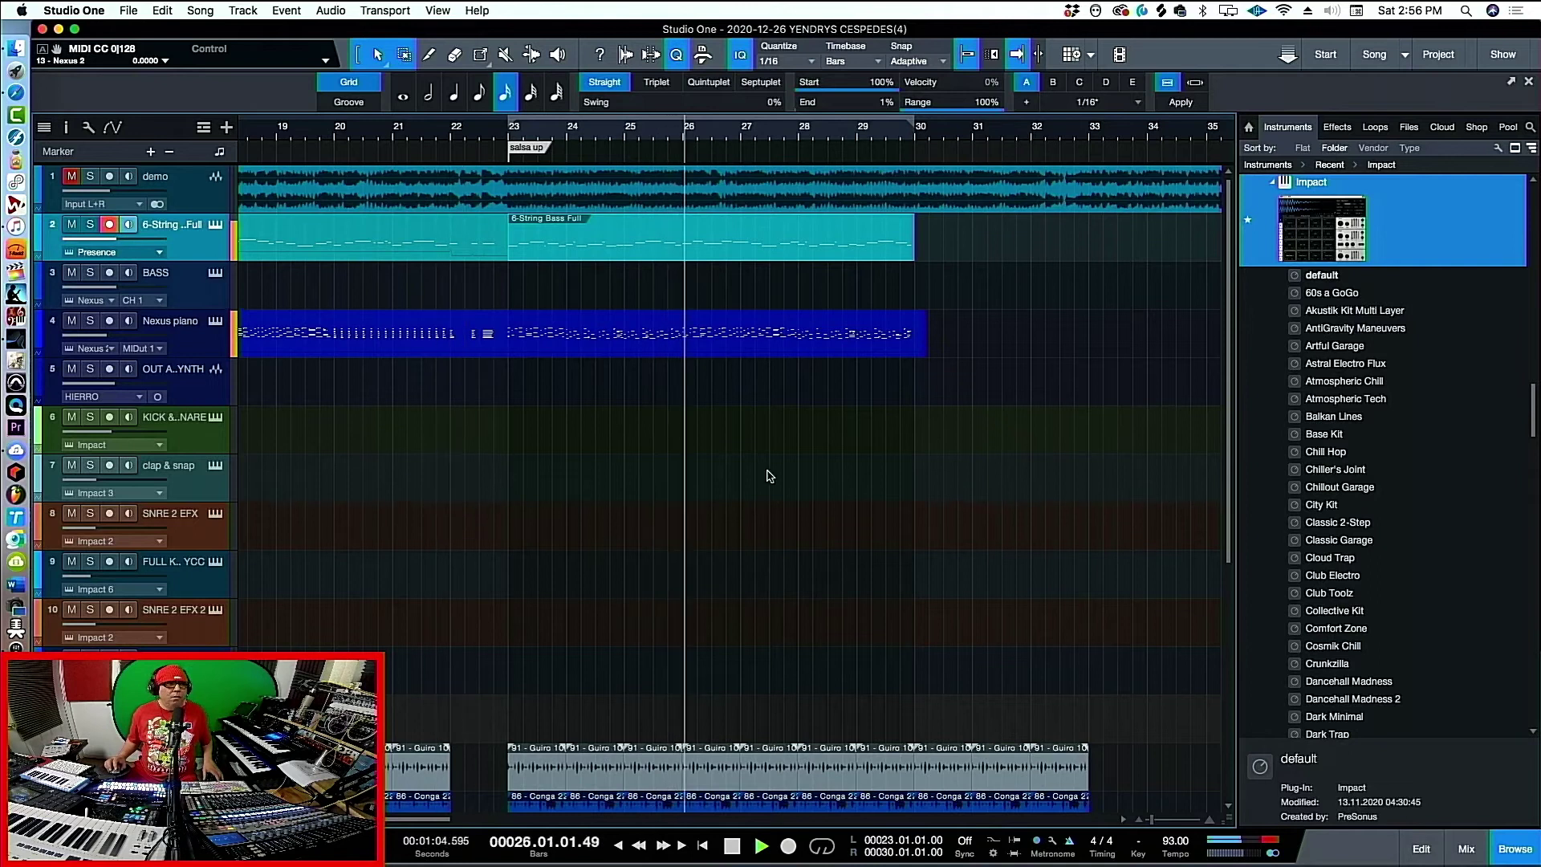
Play the "salsa up" section with the mixer showing the percussion channels, then close the mixer
scroll(776, 454, "down", 8)
key("F3")
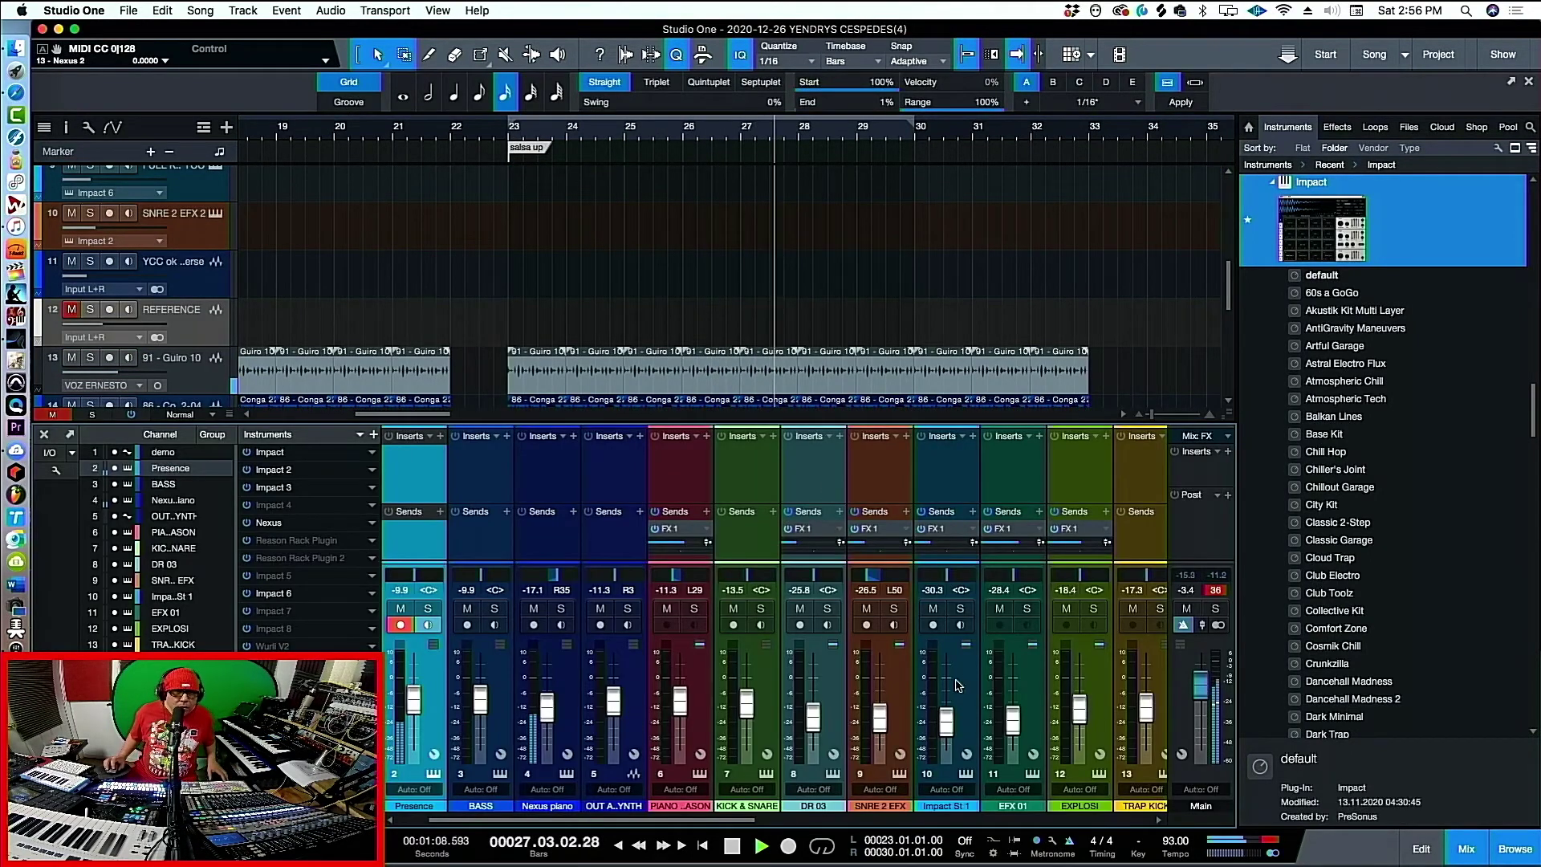
left_click_drag(747, 821, 1095, 833)
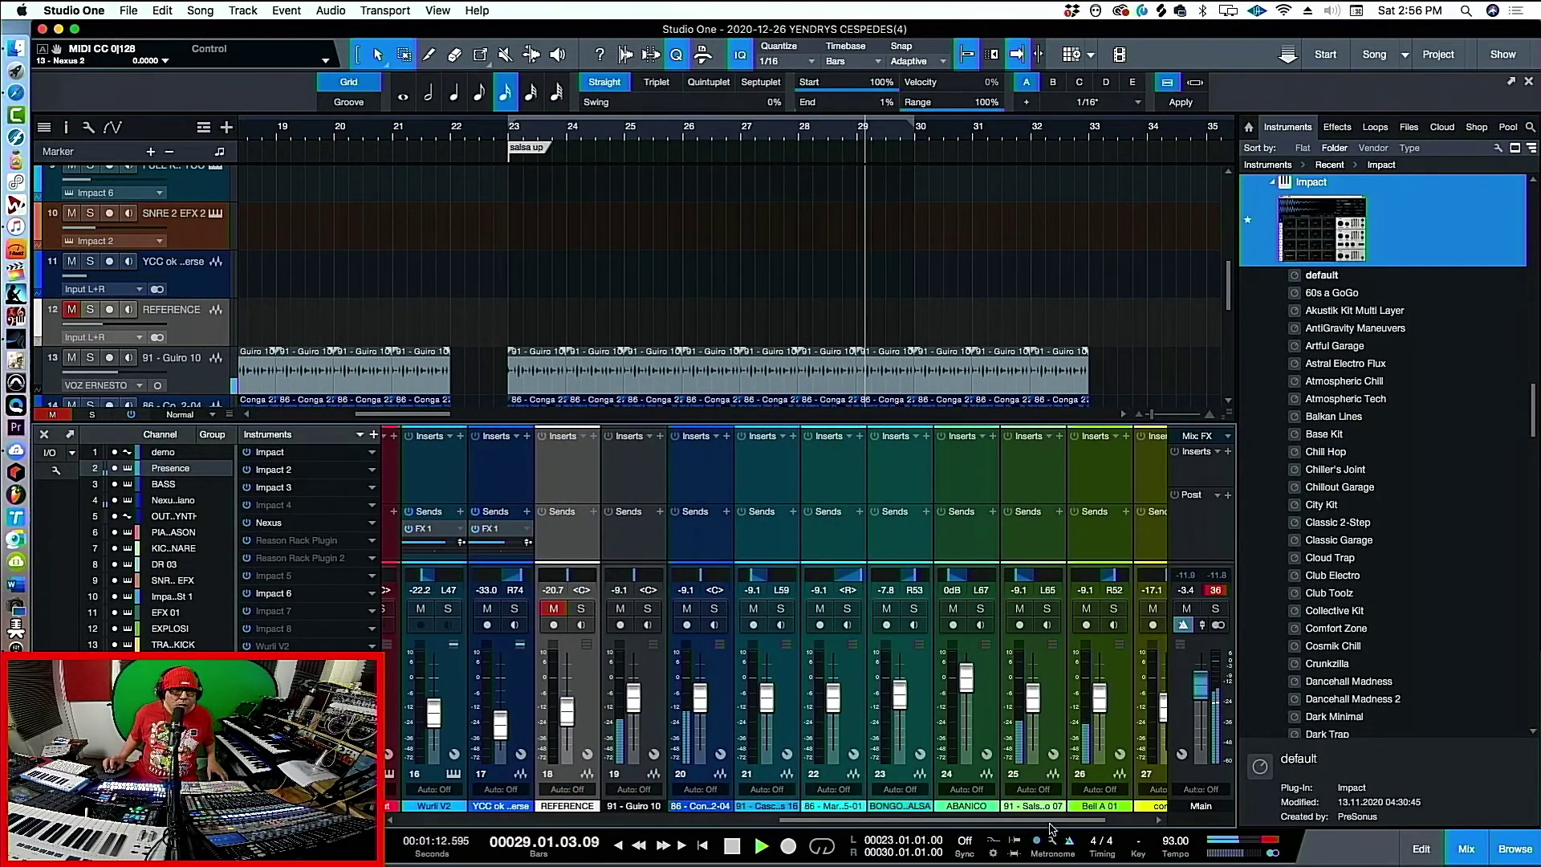
key("space")
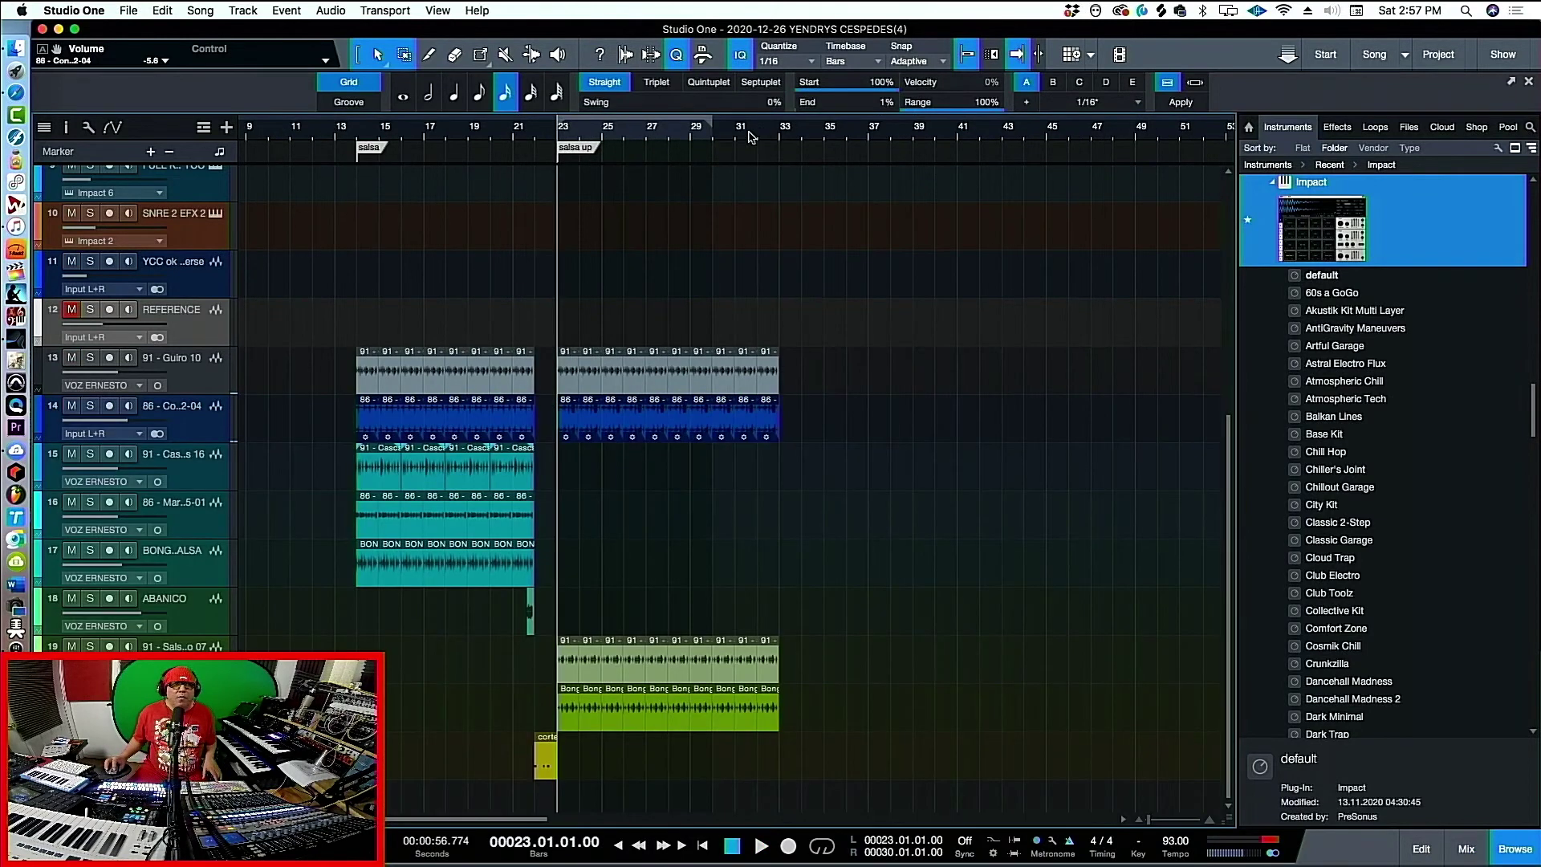
left_click(750, 136)
key("e")
key("e")
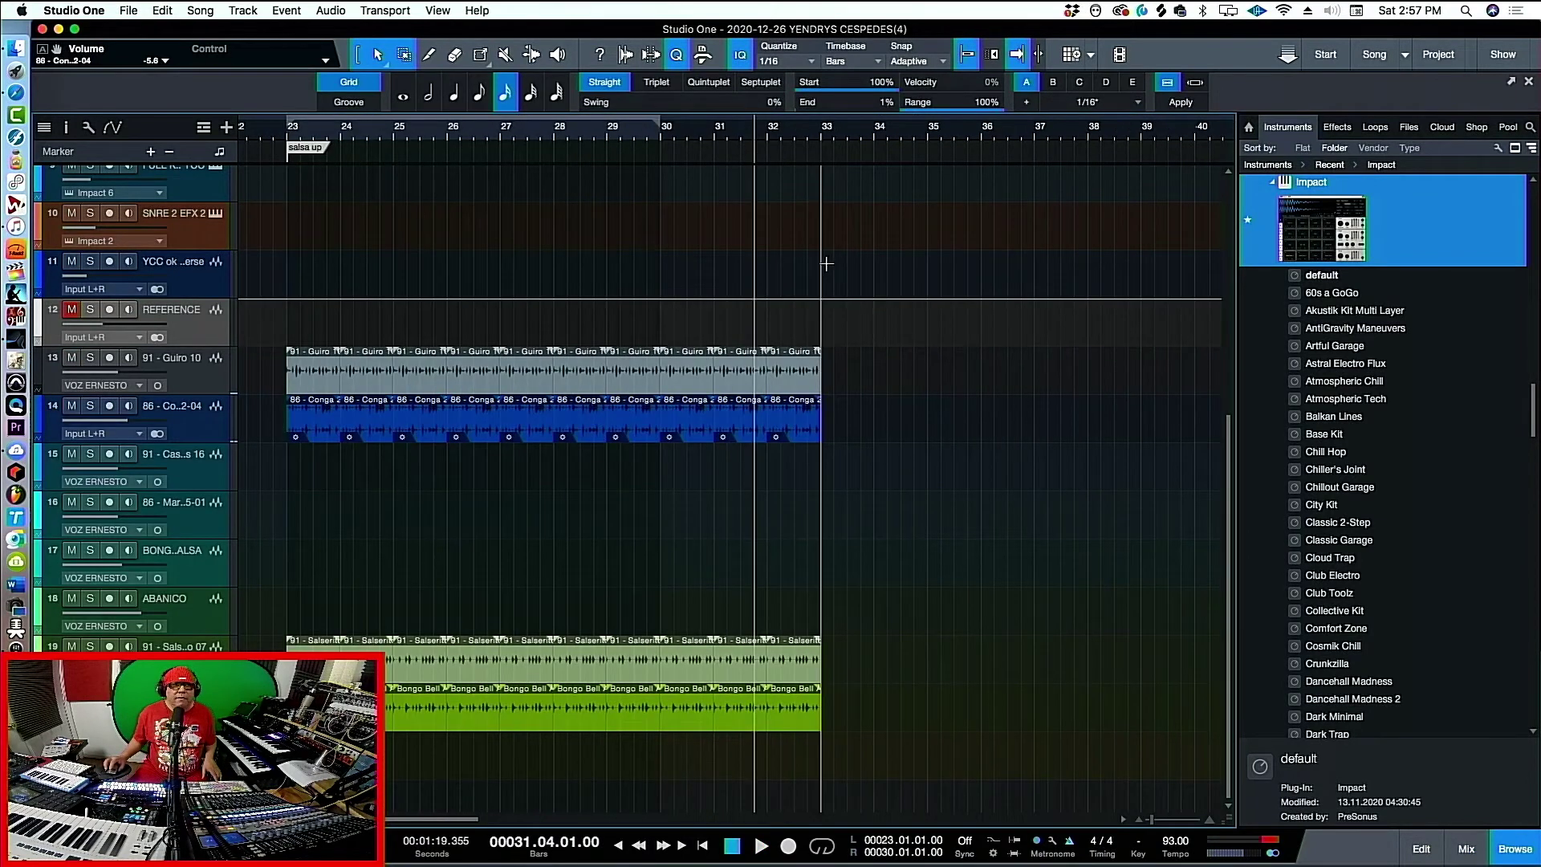
Cut the 91 - Guiro 10 clip at bar 32 and paste it at bar 33 on the same track
scroll(825, 263, "up", 10)
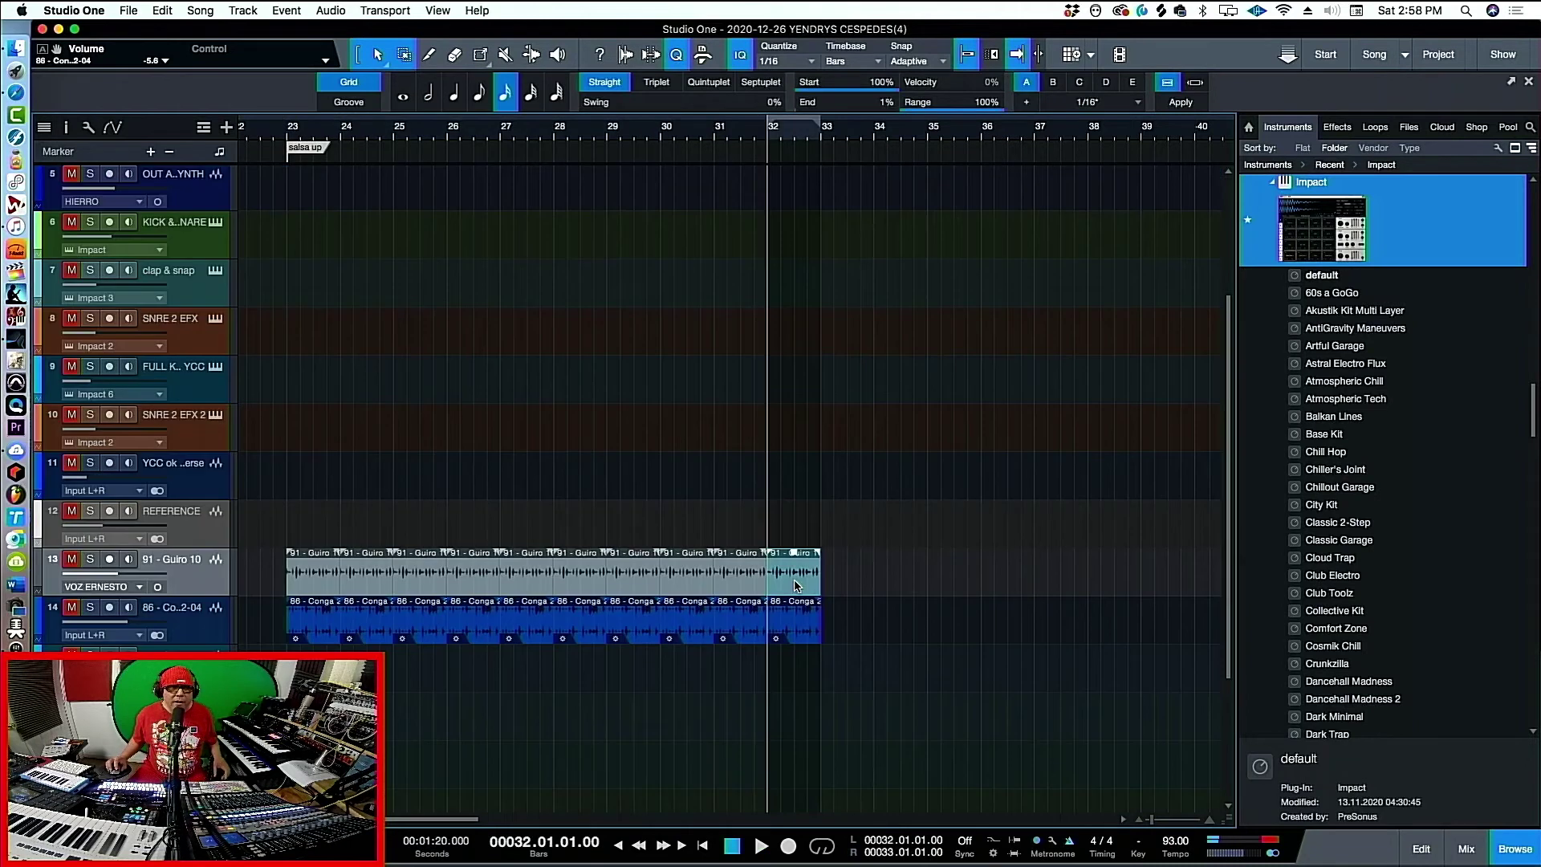
right_click(797, 585)
left_click(842, 308)
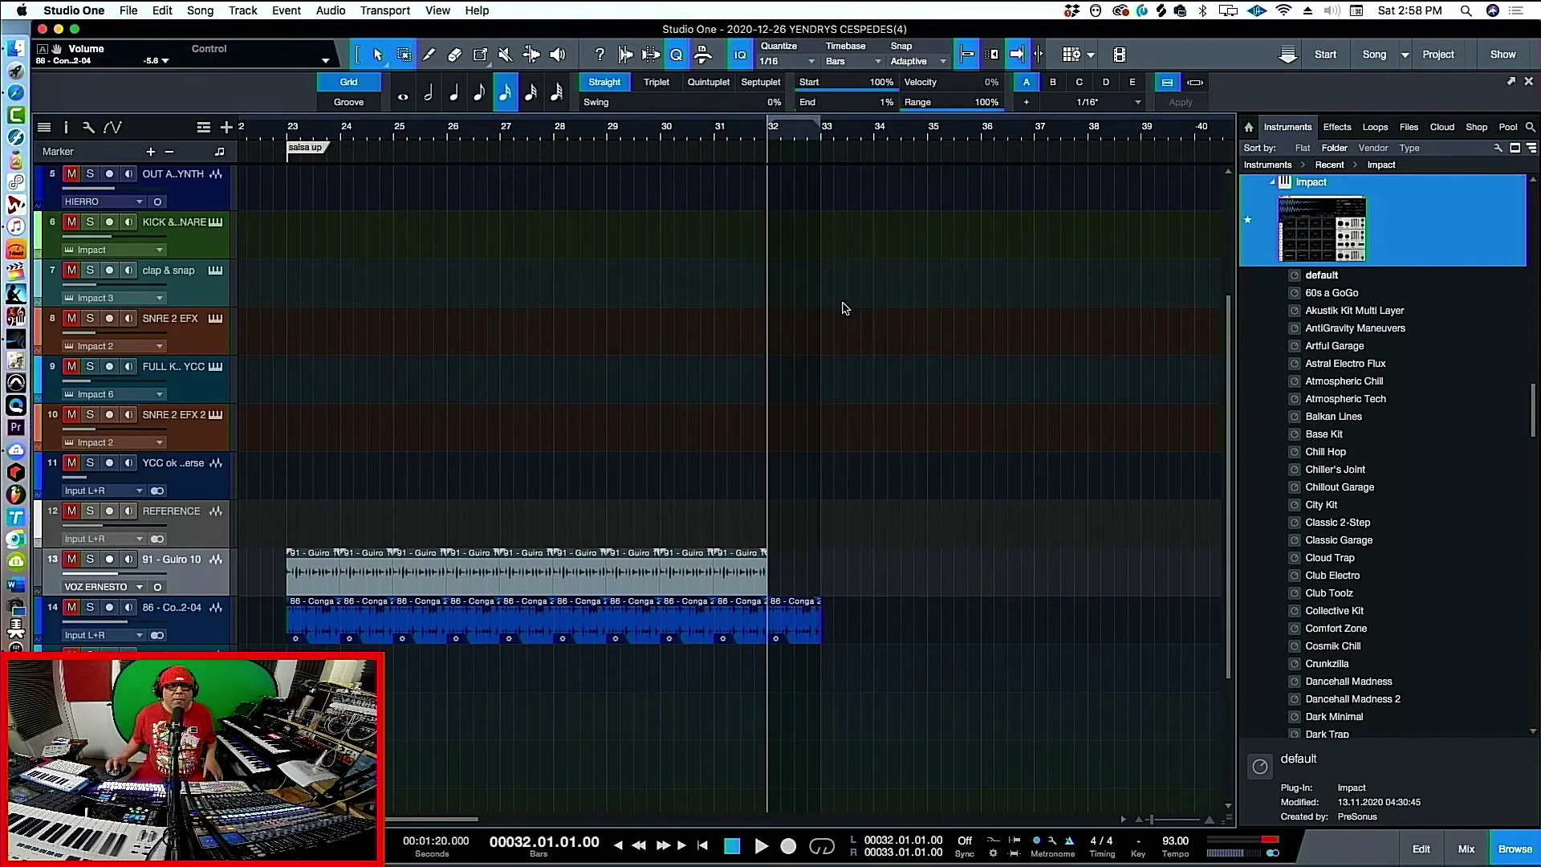
left_click(825, 135)
key("space")
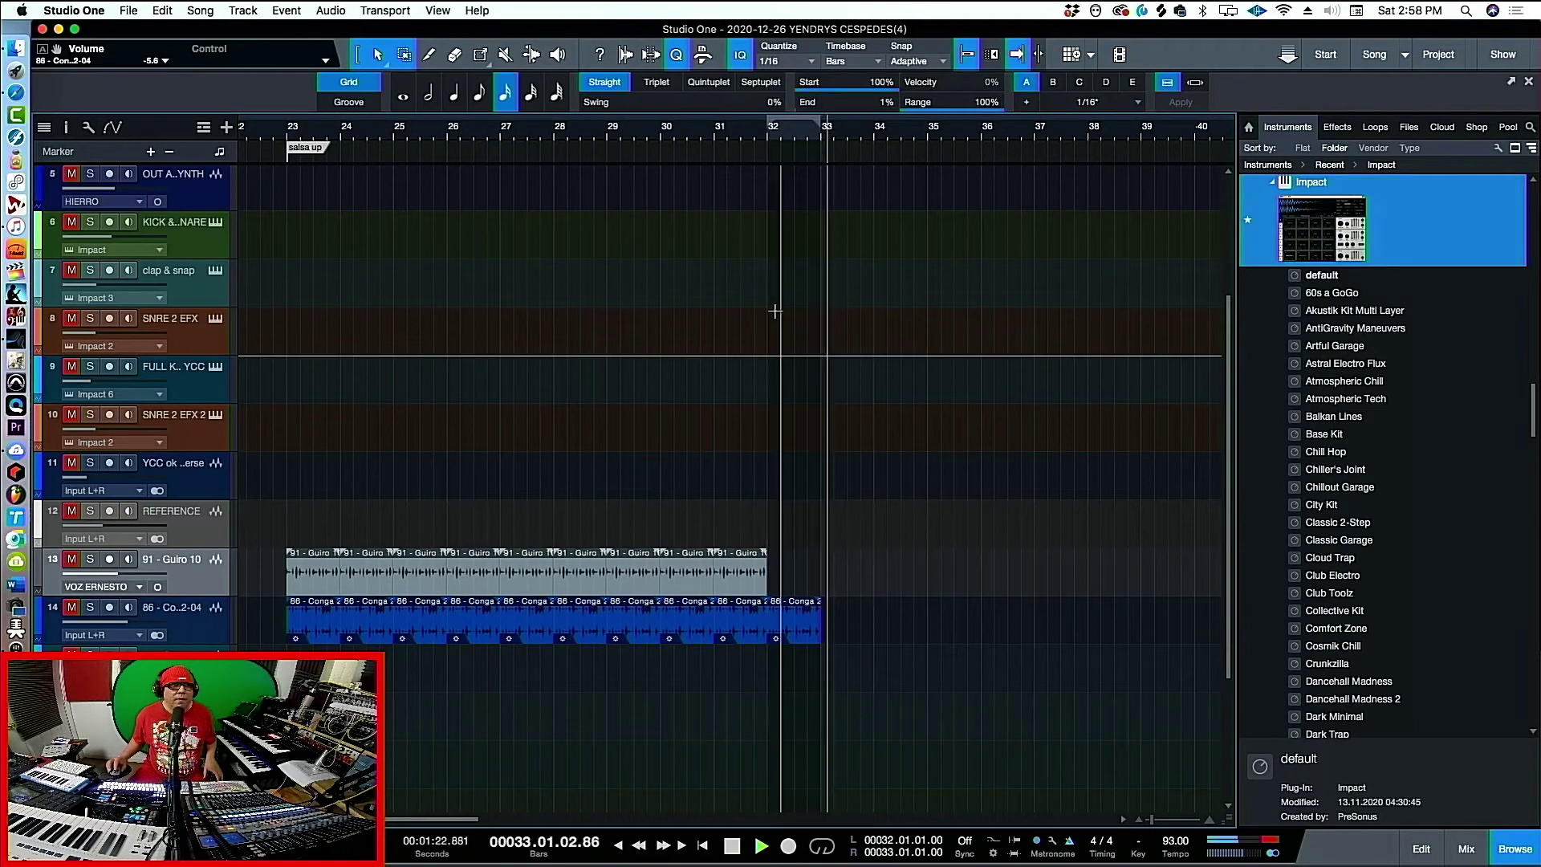
scroll(777, 313, "up", 4)
key("space")
scroll(992, 567, "down", 8)
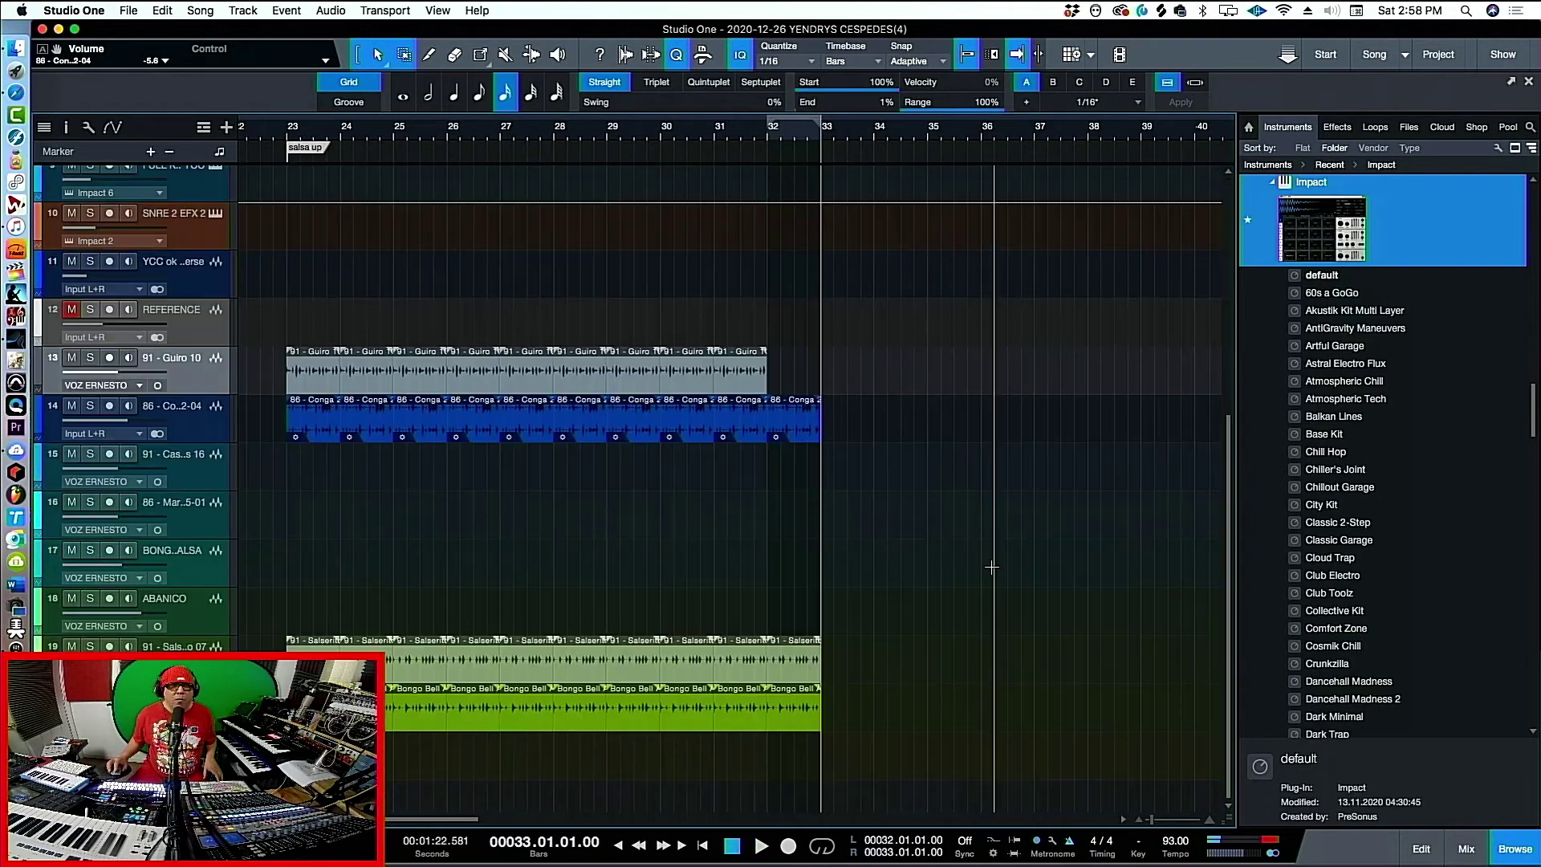
key("super+v")
Duplicate the pasted guiro clip three times to fill bars 33 to 36 and set the loop range to the last copy
key("space")
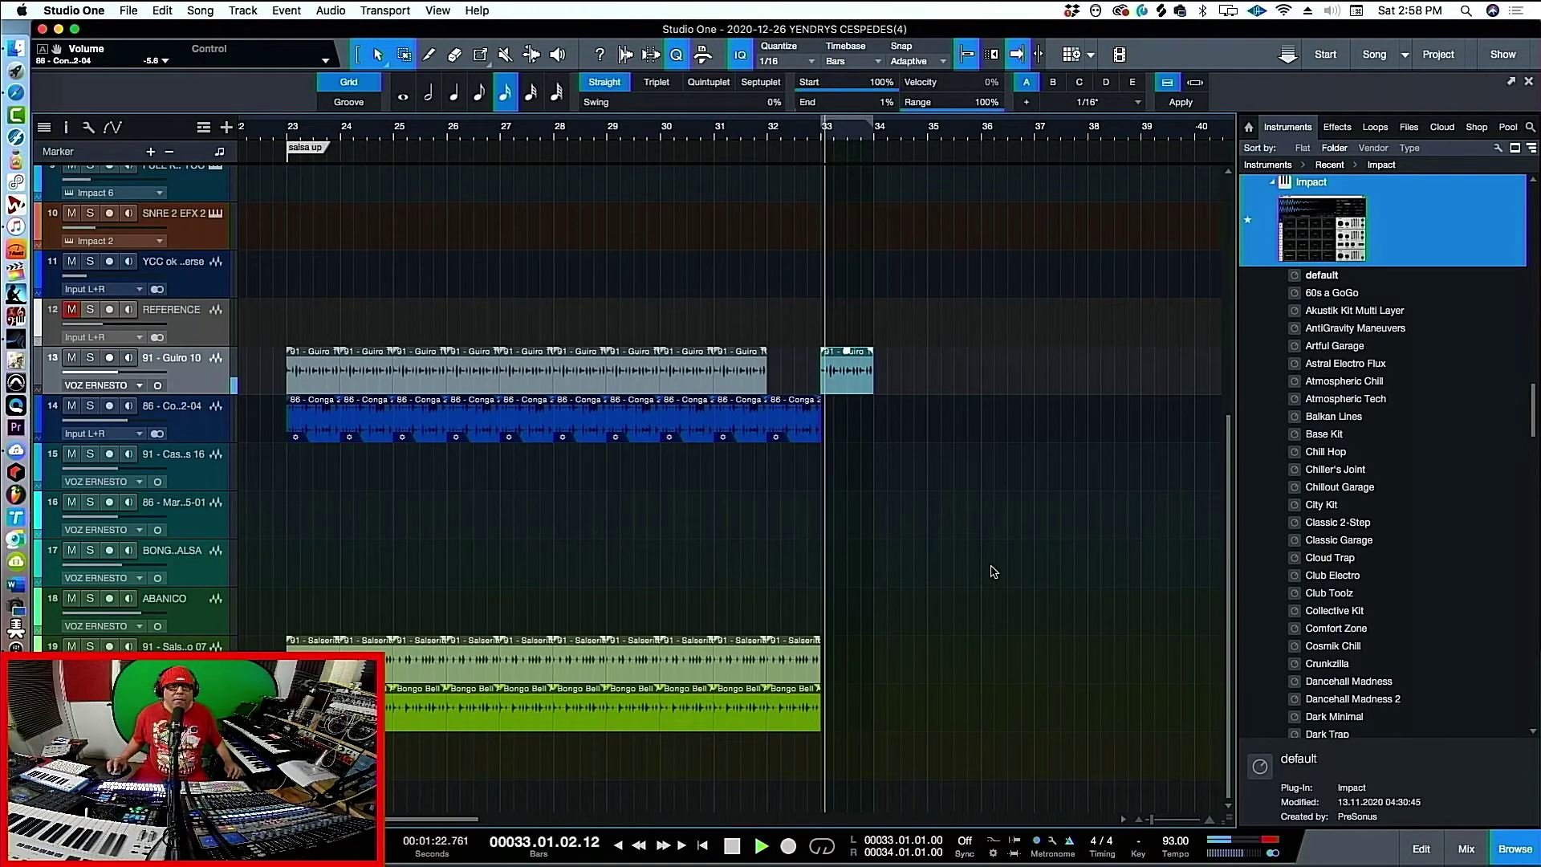
key("d")
key("d")
key("d")
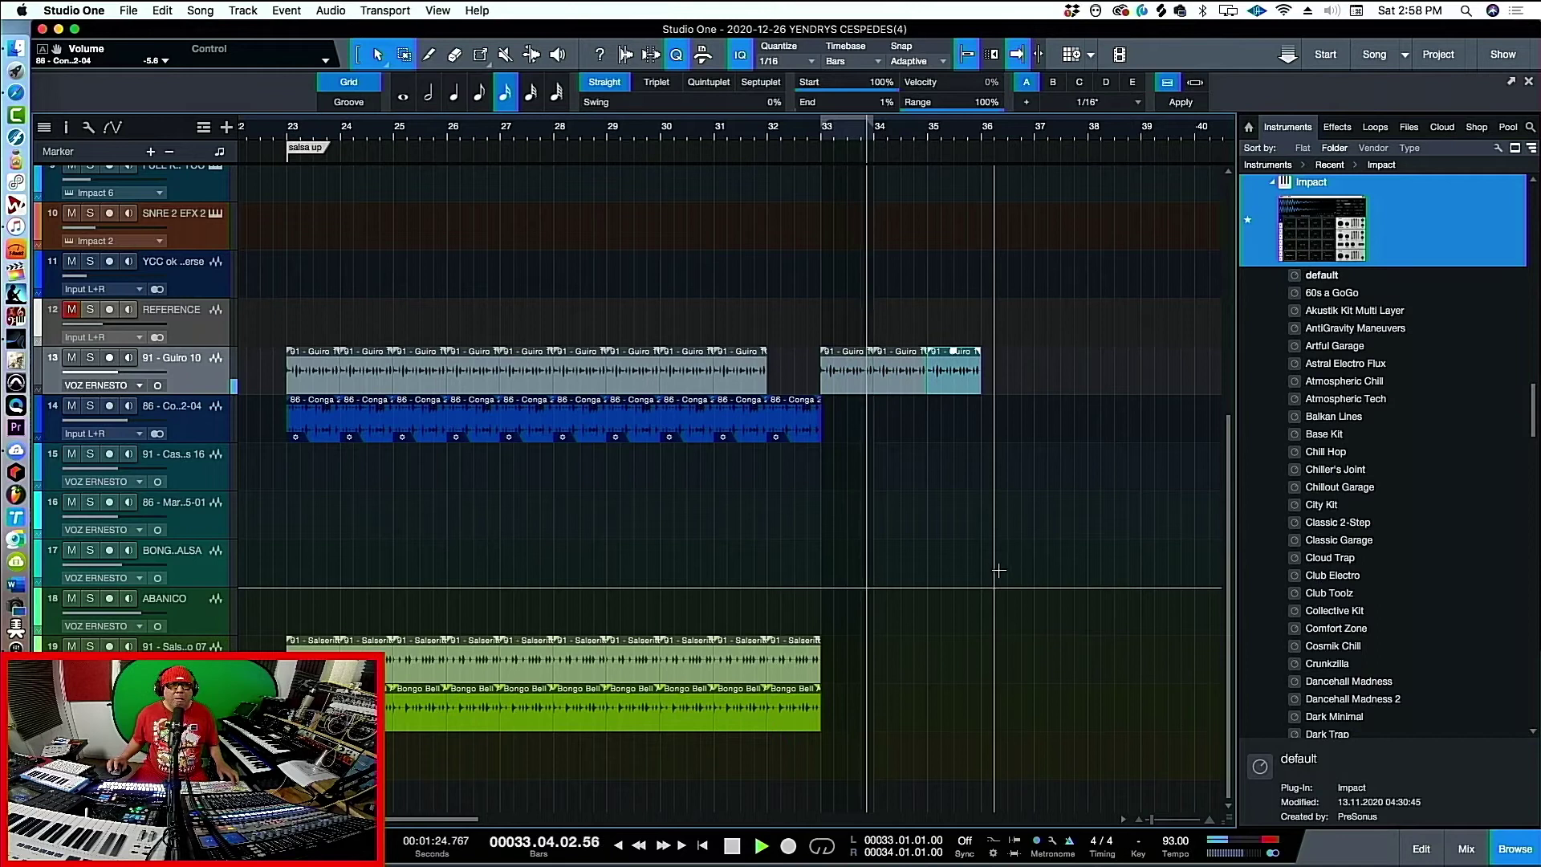
key("p")
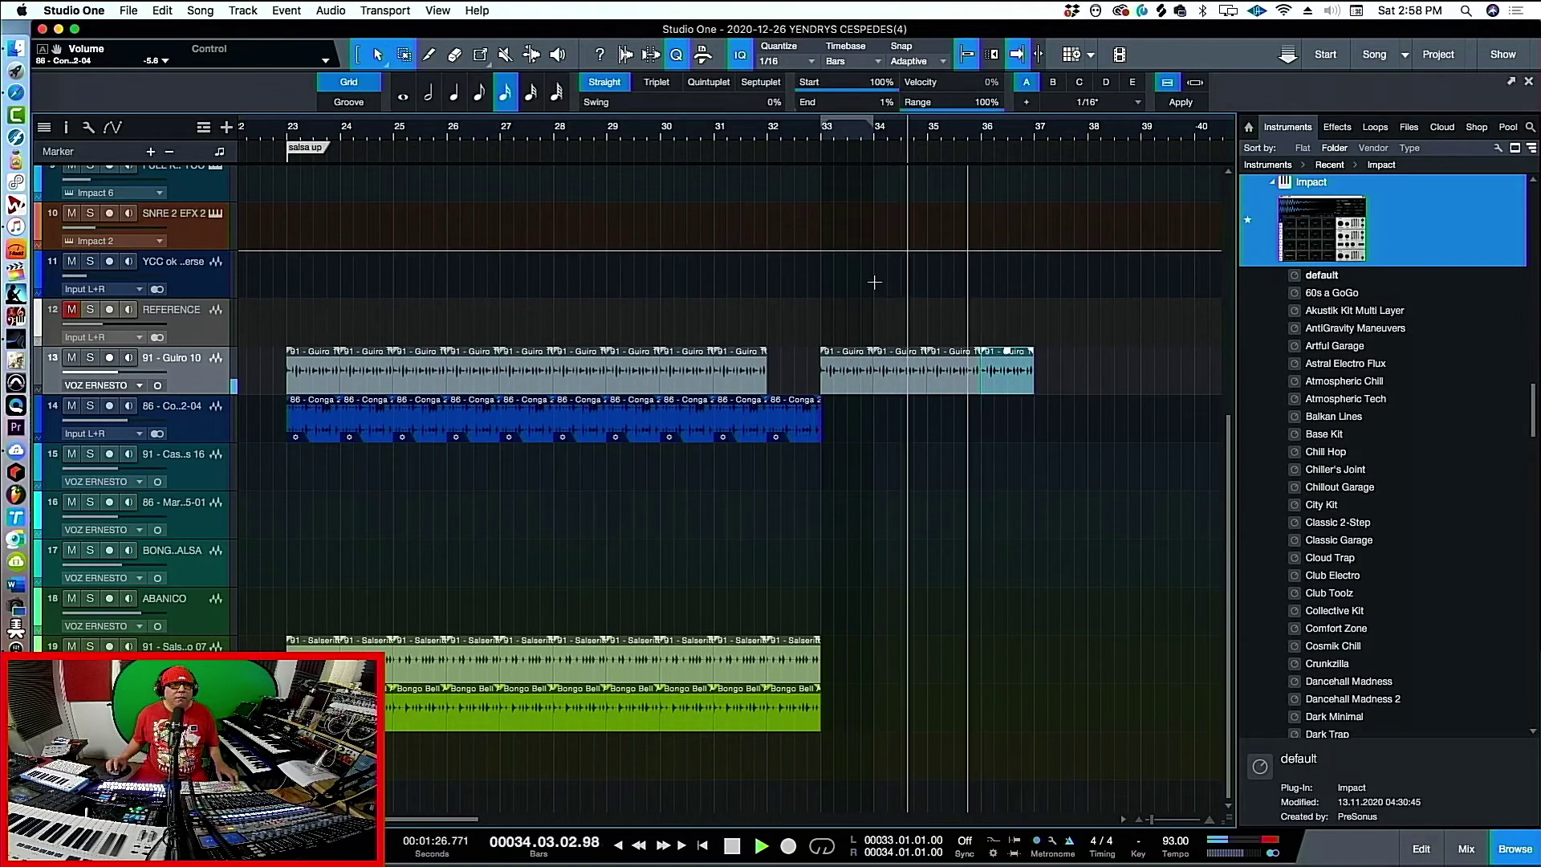
key("space")
Record a new part on the Nexus piano track starting in bar 32
scroll(575, 245, "up", 8)
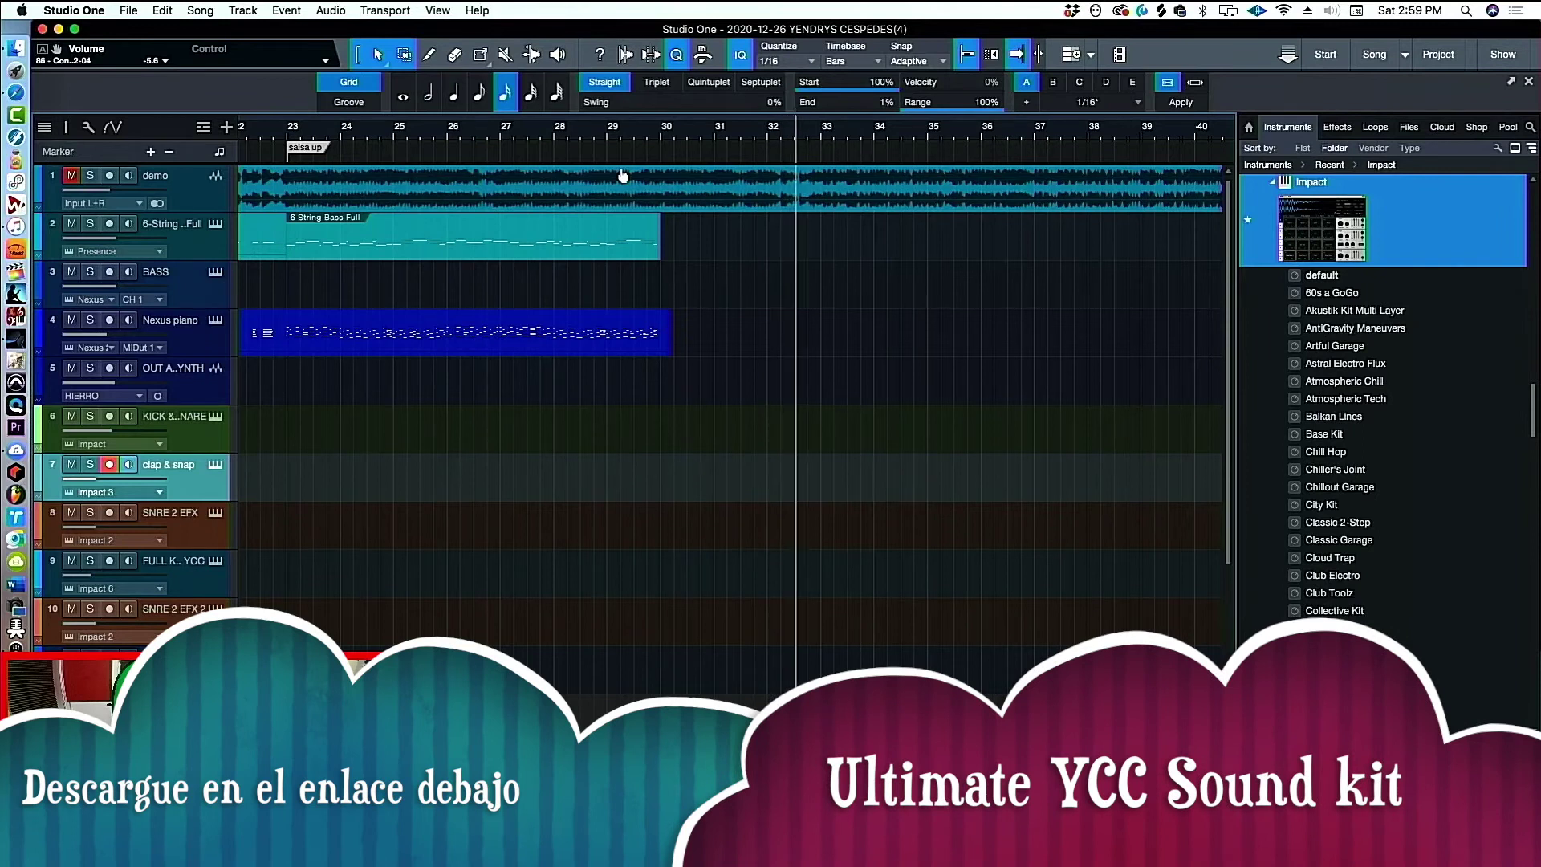
key("KP_Multiply")
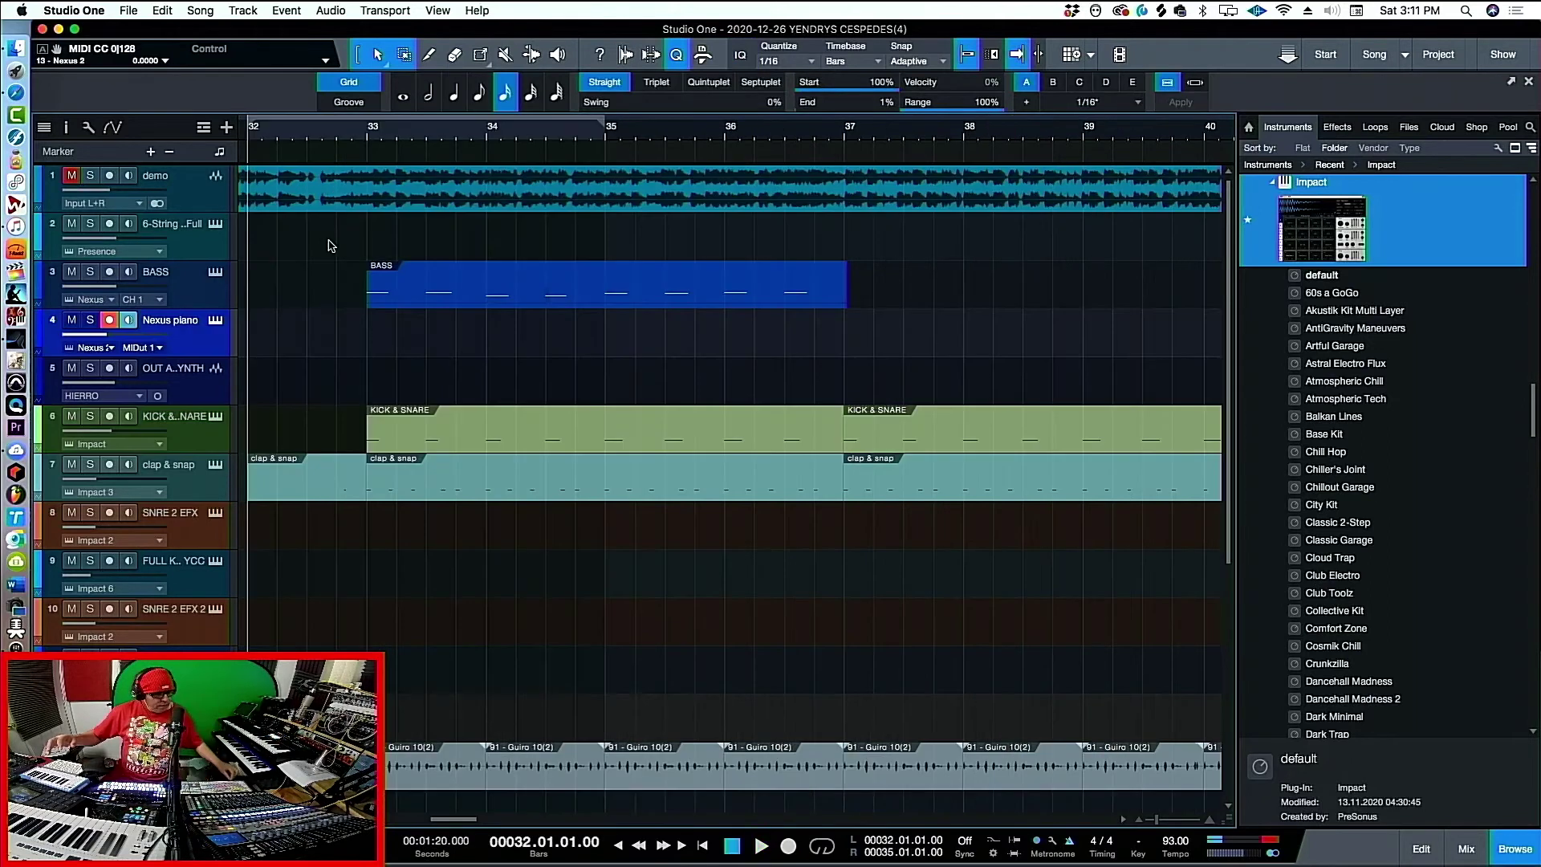
key("KP_Multiply")
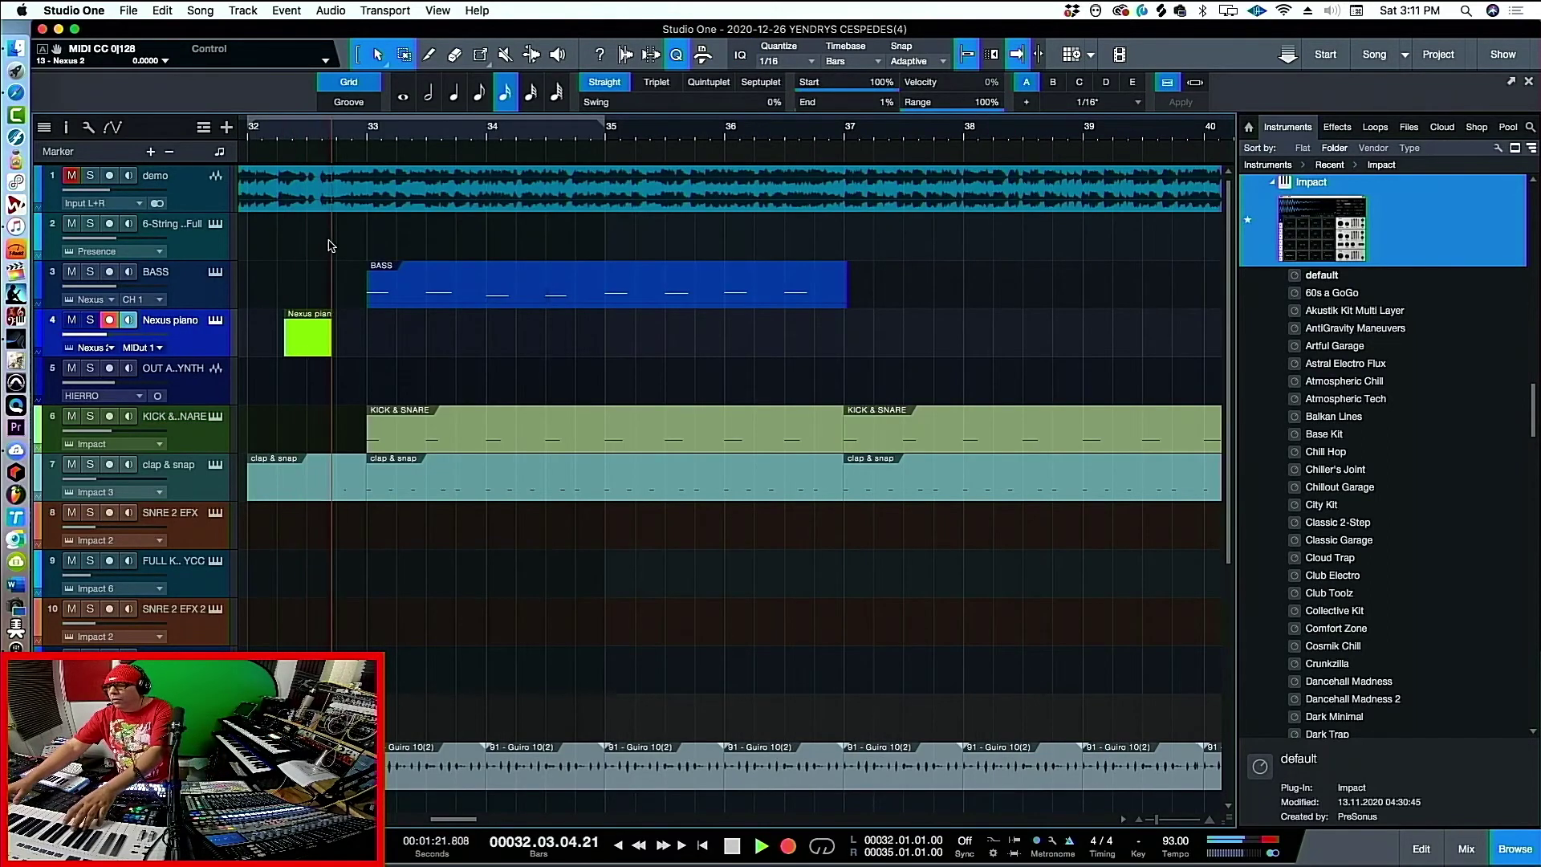
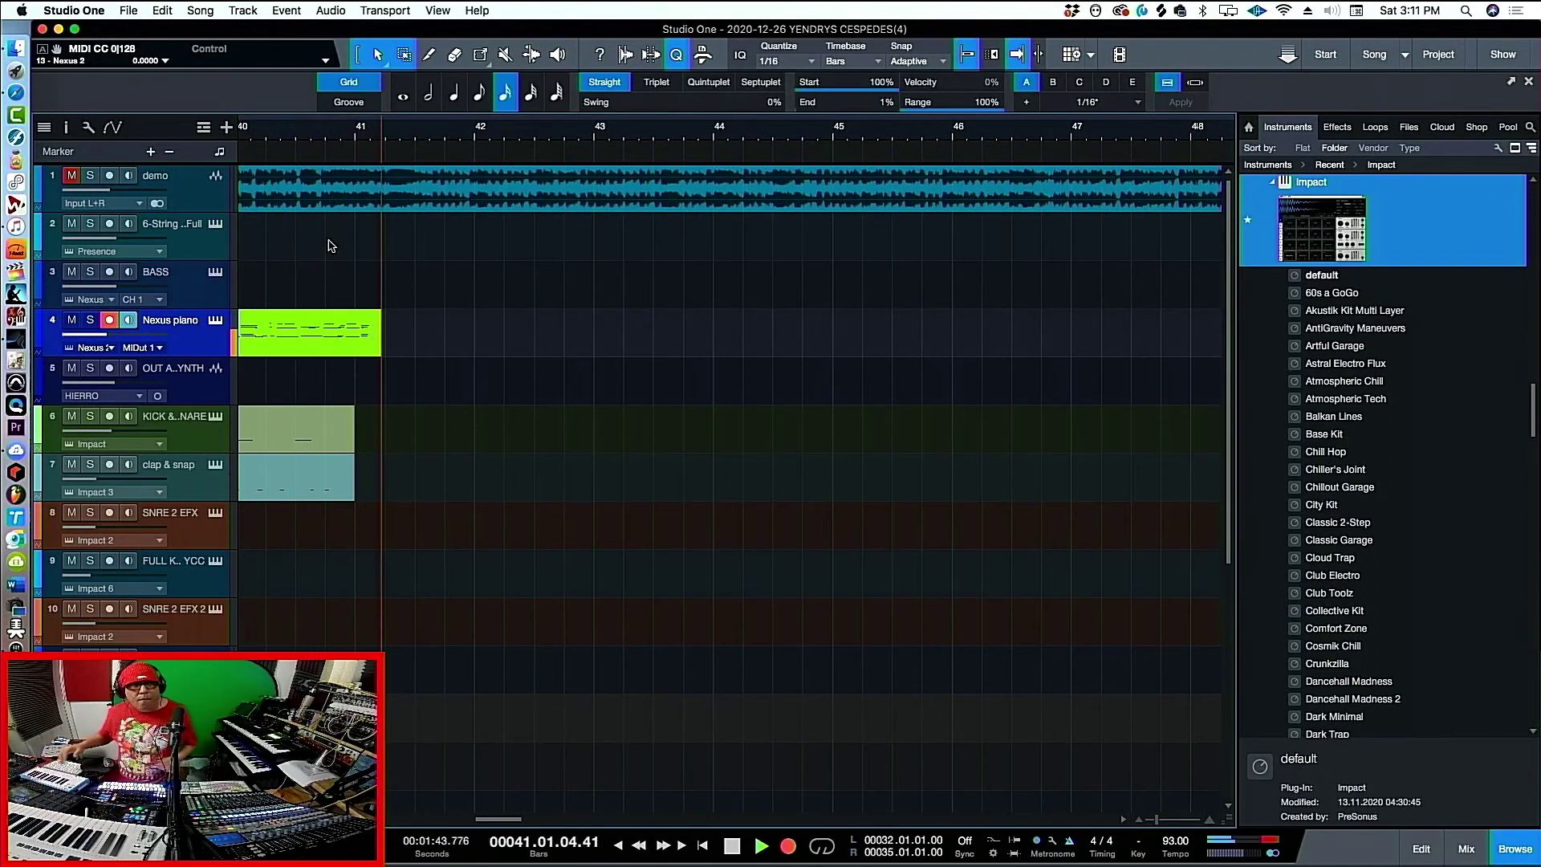
End the Nexus piano take past bar 41 and record a 6-String Bass Full part over bars 36 to 40
key("space")
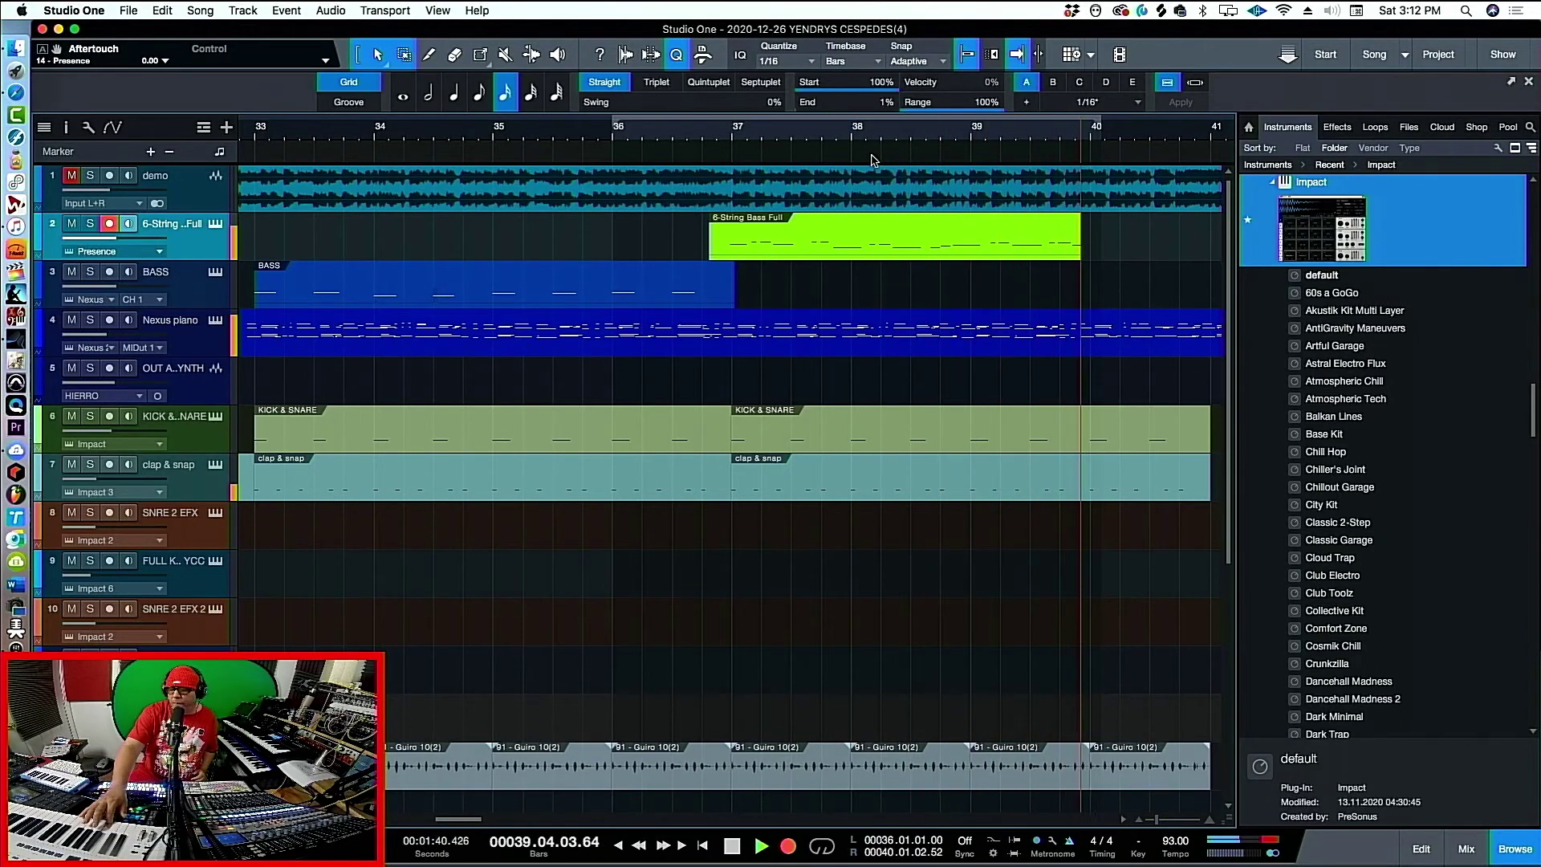
key("space")
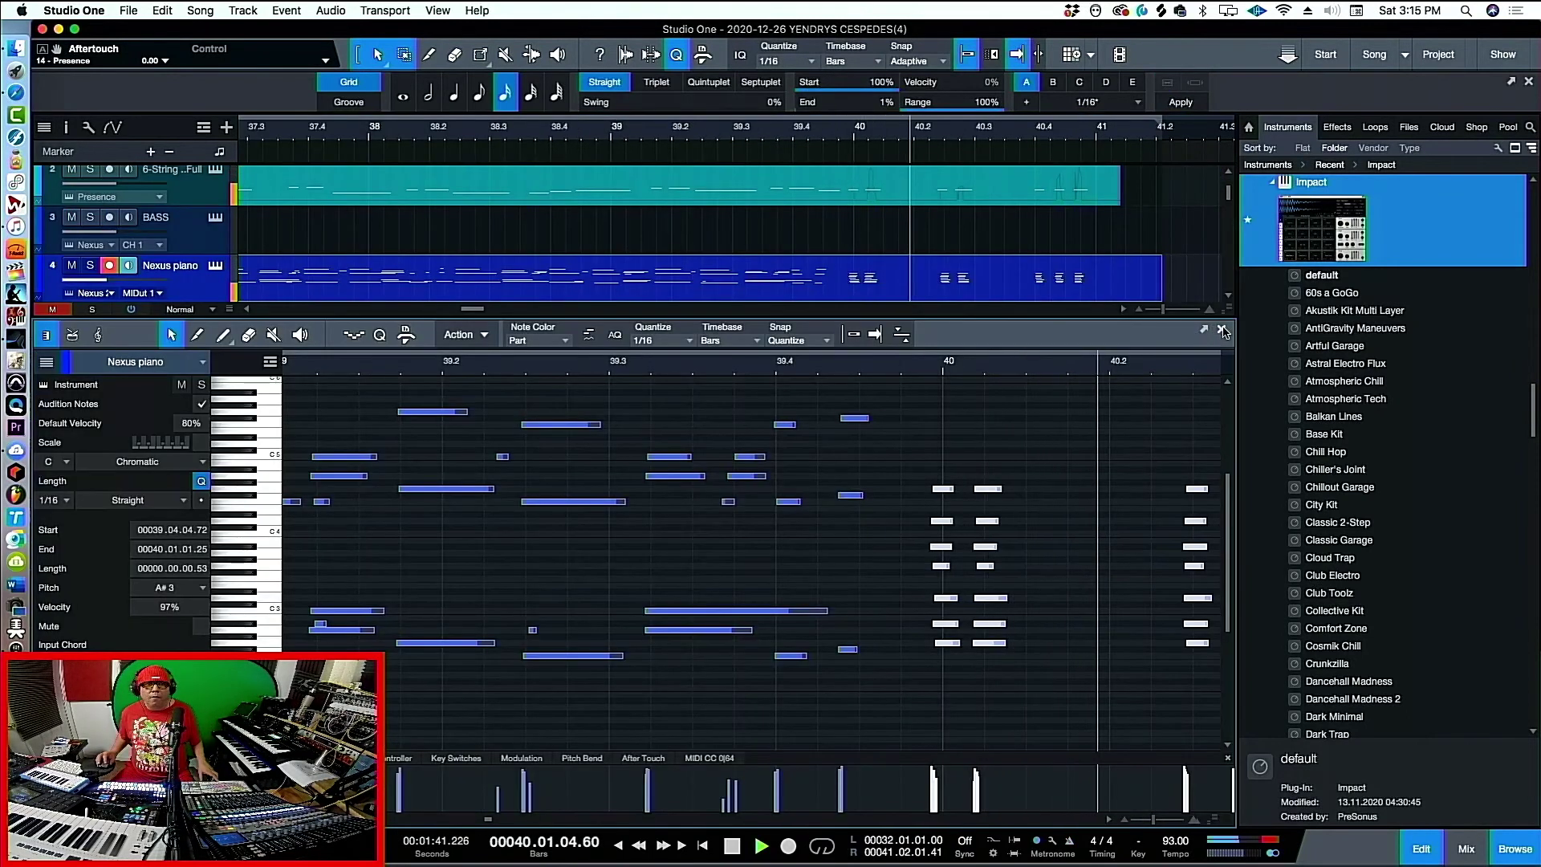
Close the Nexus piano note editor and play the recorded bass and piano parts around bar 39
key("F2")
key("space")
scroll(768, 139, "down", 3)
key("w")
key("space")
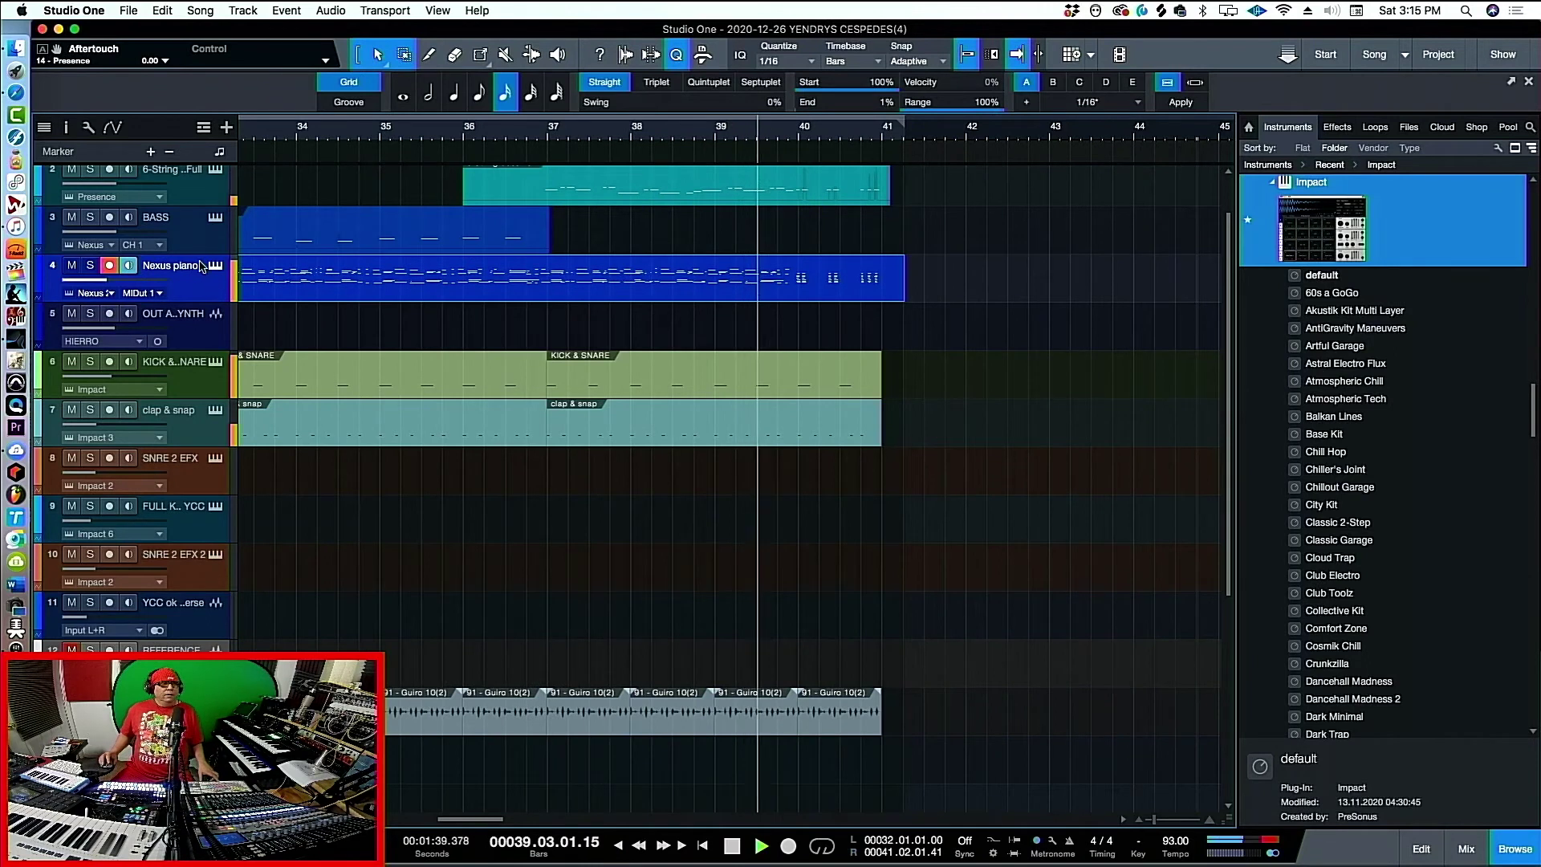
key("space")
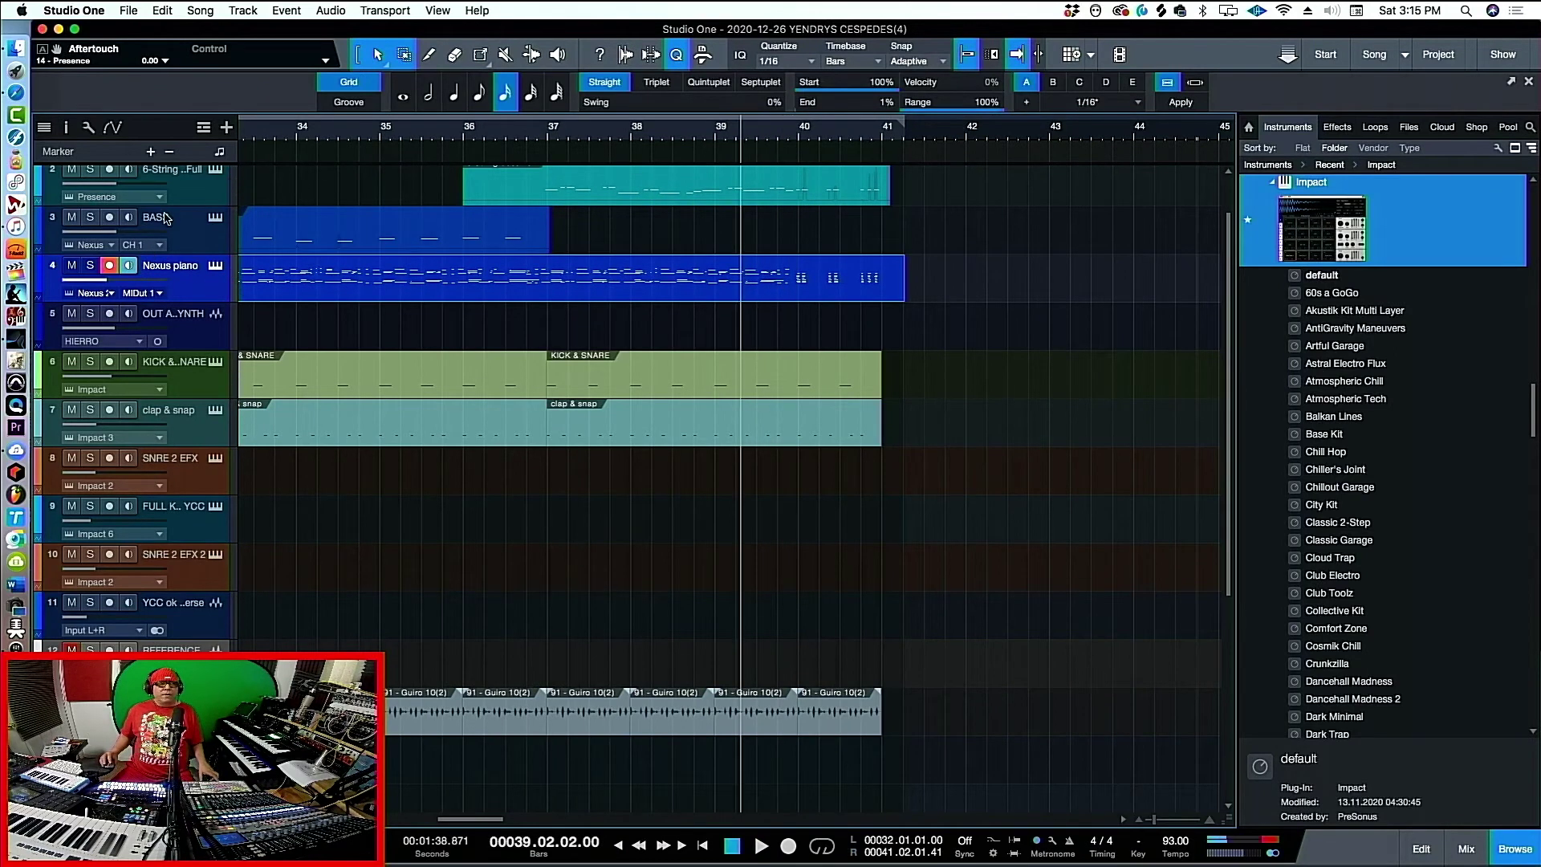
Play the arrangement from bar 33 and solo the demo track to compare against it
left_click(447, 133)
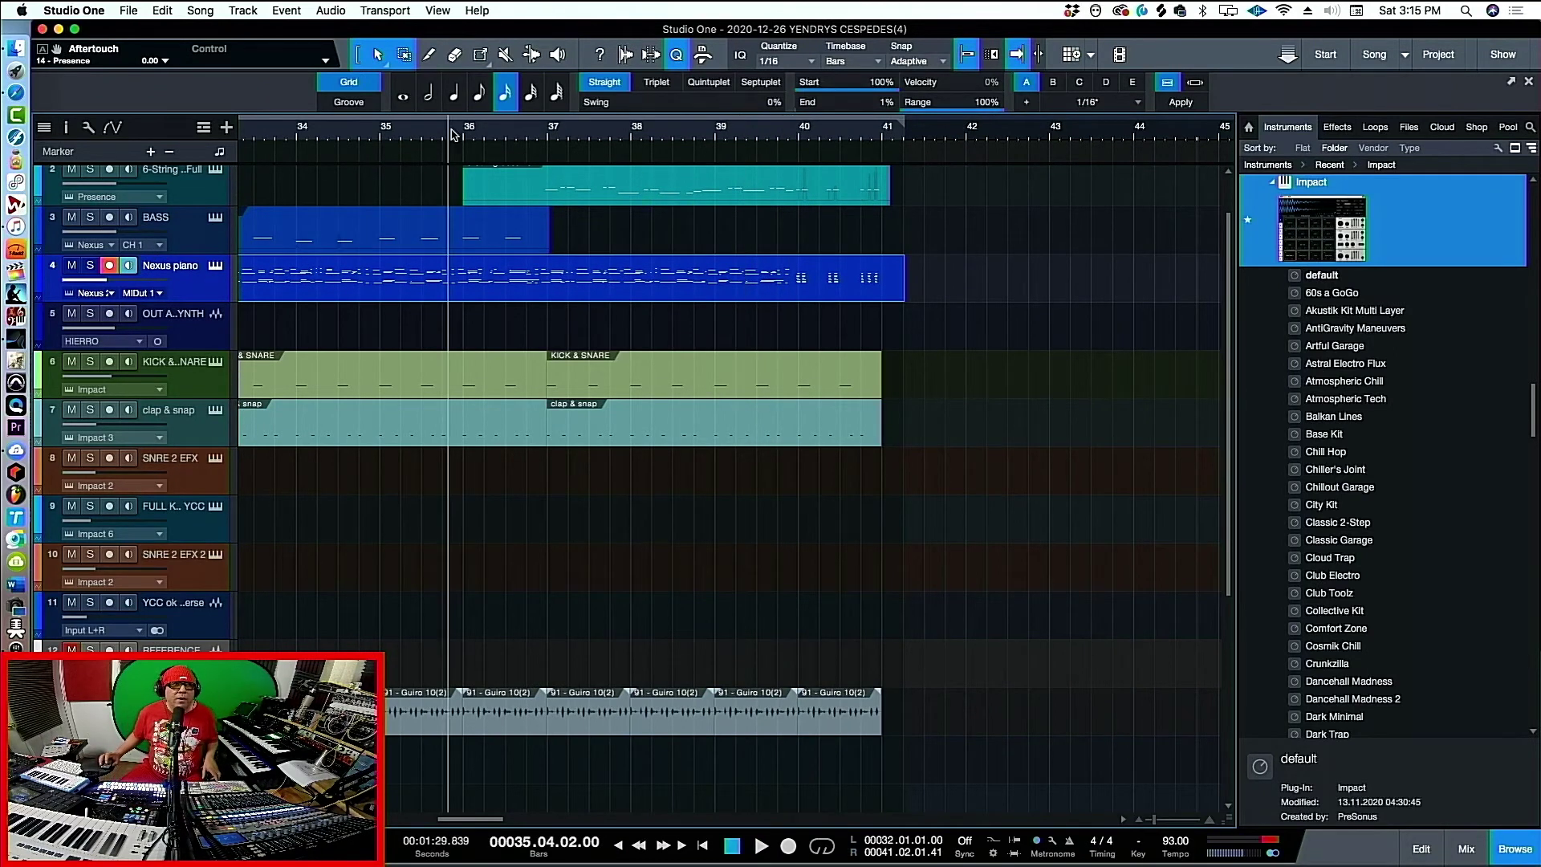
key("space")
key("w")
key("w")
key("w")
key("space")
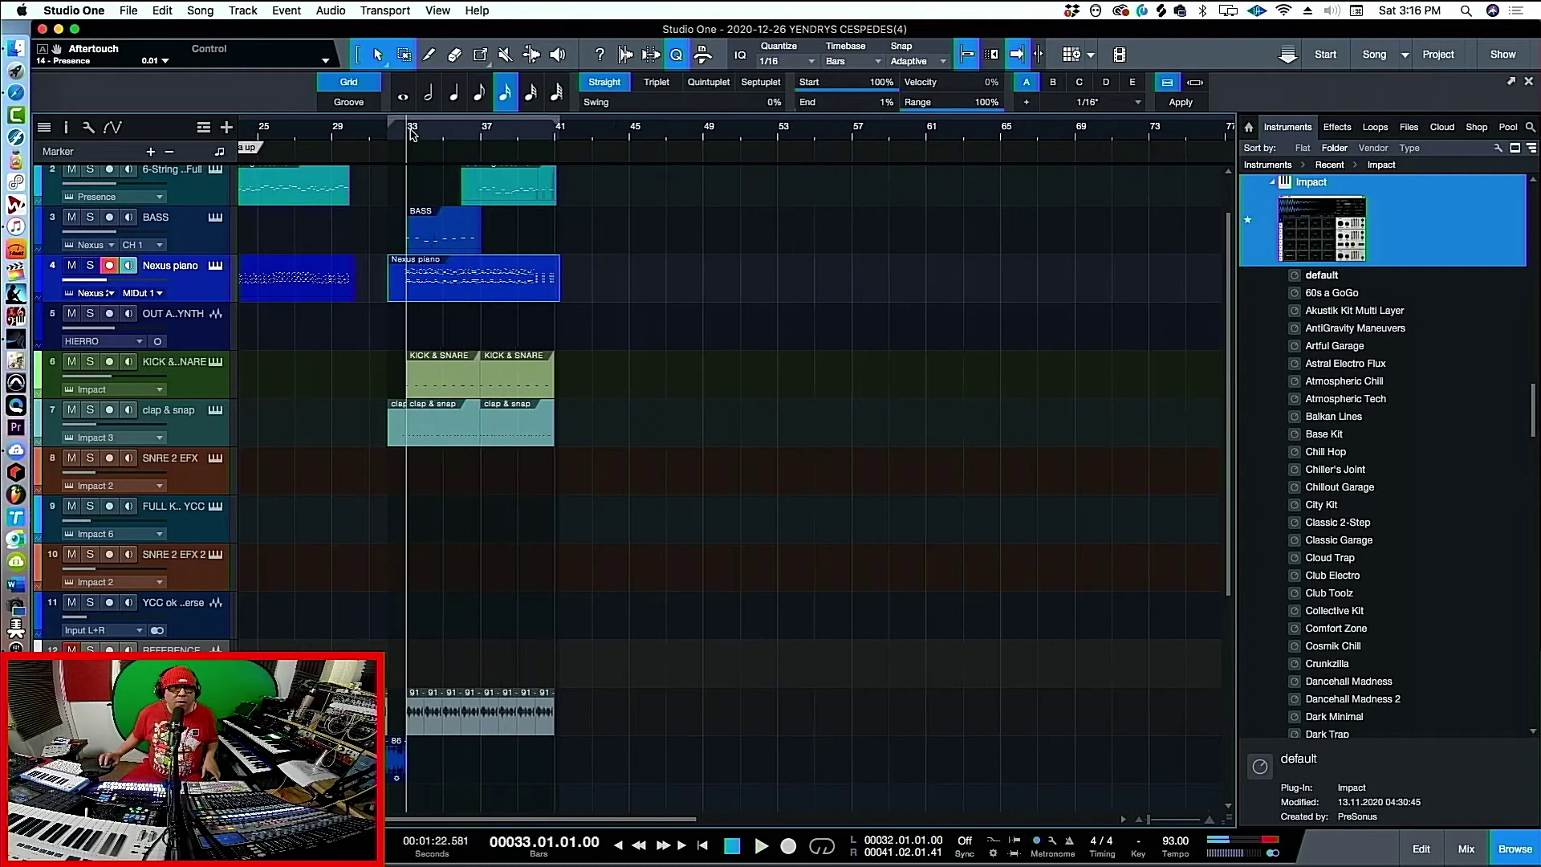
key("space")
key("e")
key("e")
key("e")
key("e")
key("w")
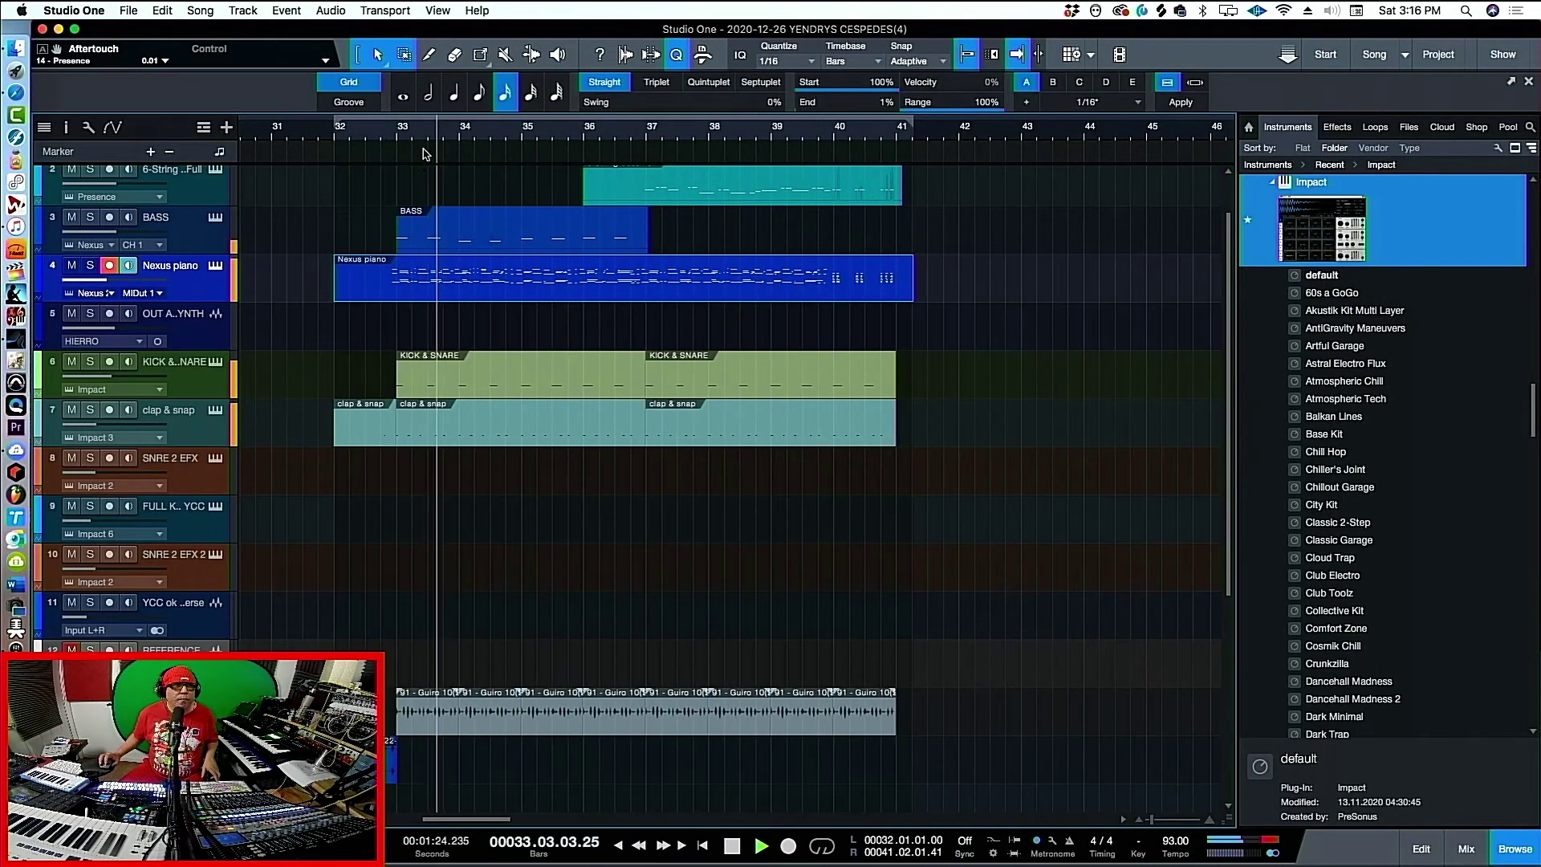
scroll(97, 184, "up", 1)
left_click(91, 177)
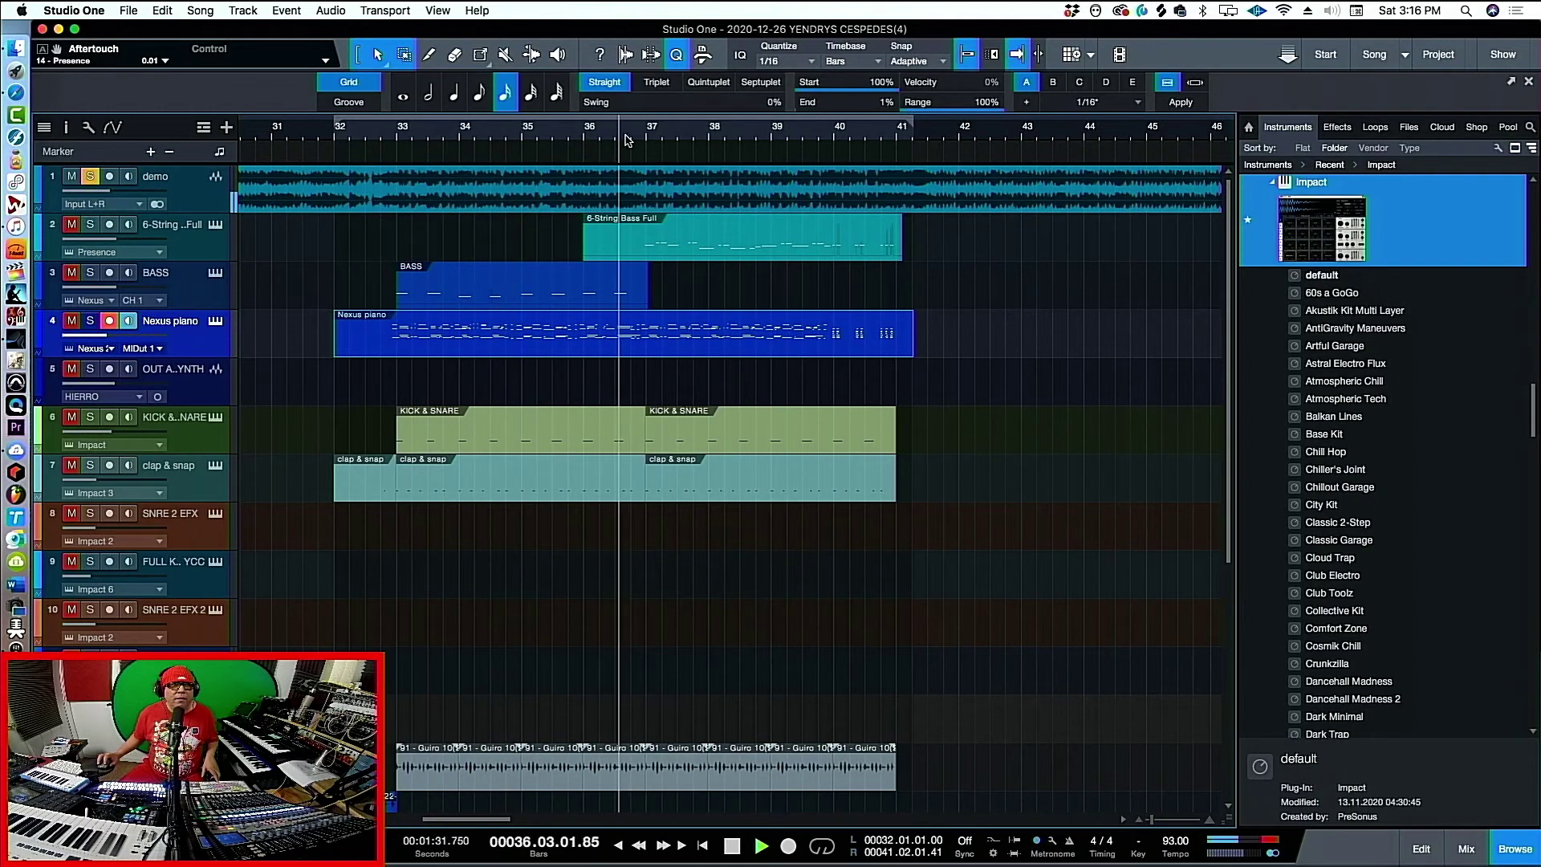
Delete the second KICK & SNARE clip at bars 37 to 40 and play briefly from bar 37
left_click(923, 447)
left_click_drag(922, 446, 691, 475)
key("p")
key("space")
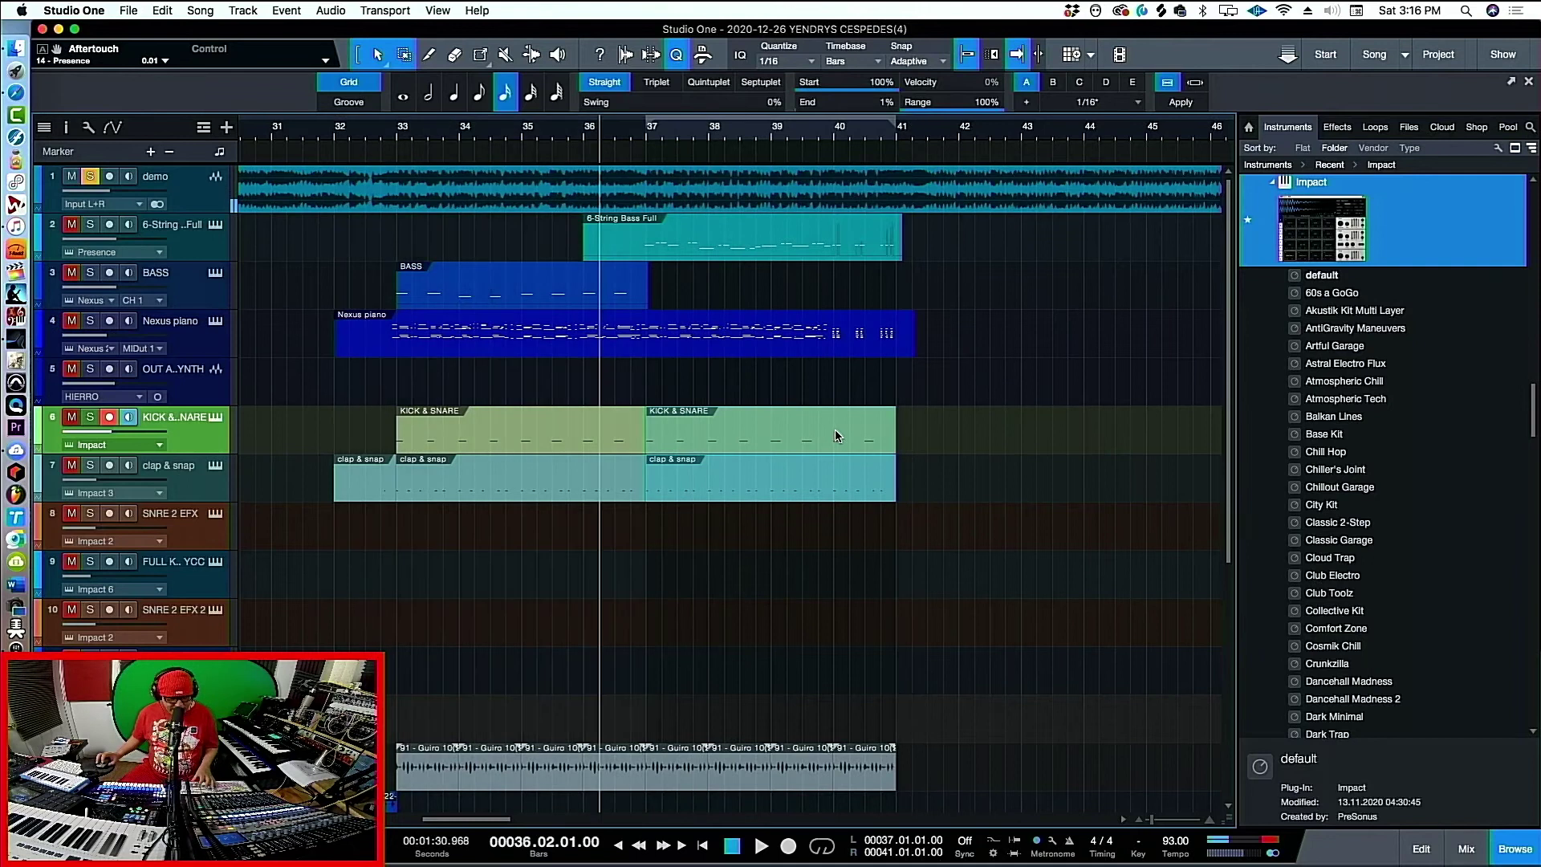
left_click(917, 437)
left_click(812, 446)
left_click(642, 136)
key("space")
key("space")
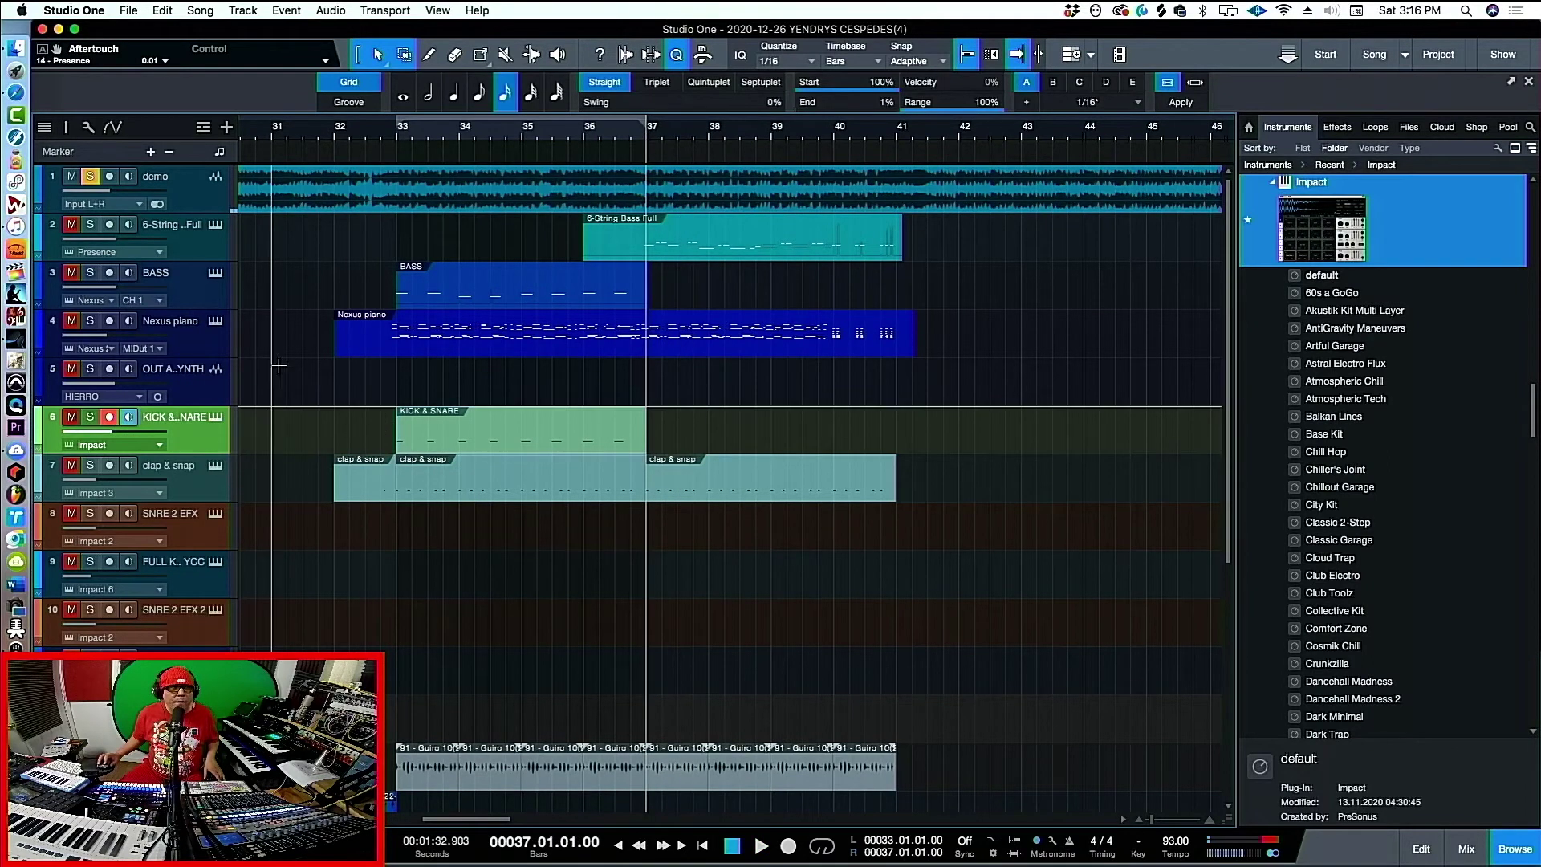
Unsolo the demo track and play the arrangement briefly from bar 37
scroll(383, 397, "down", 1)
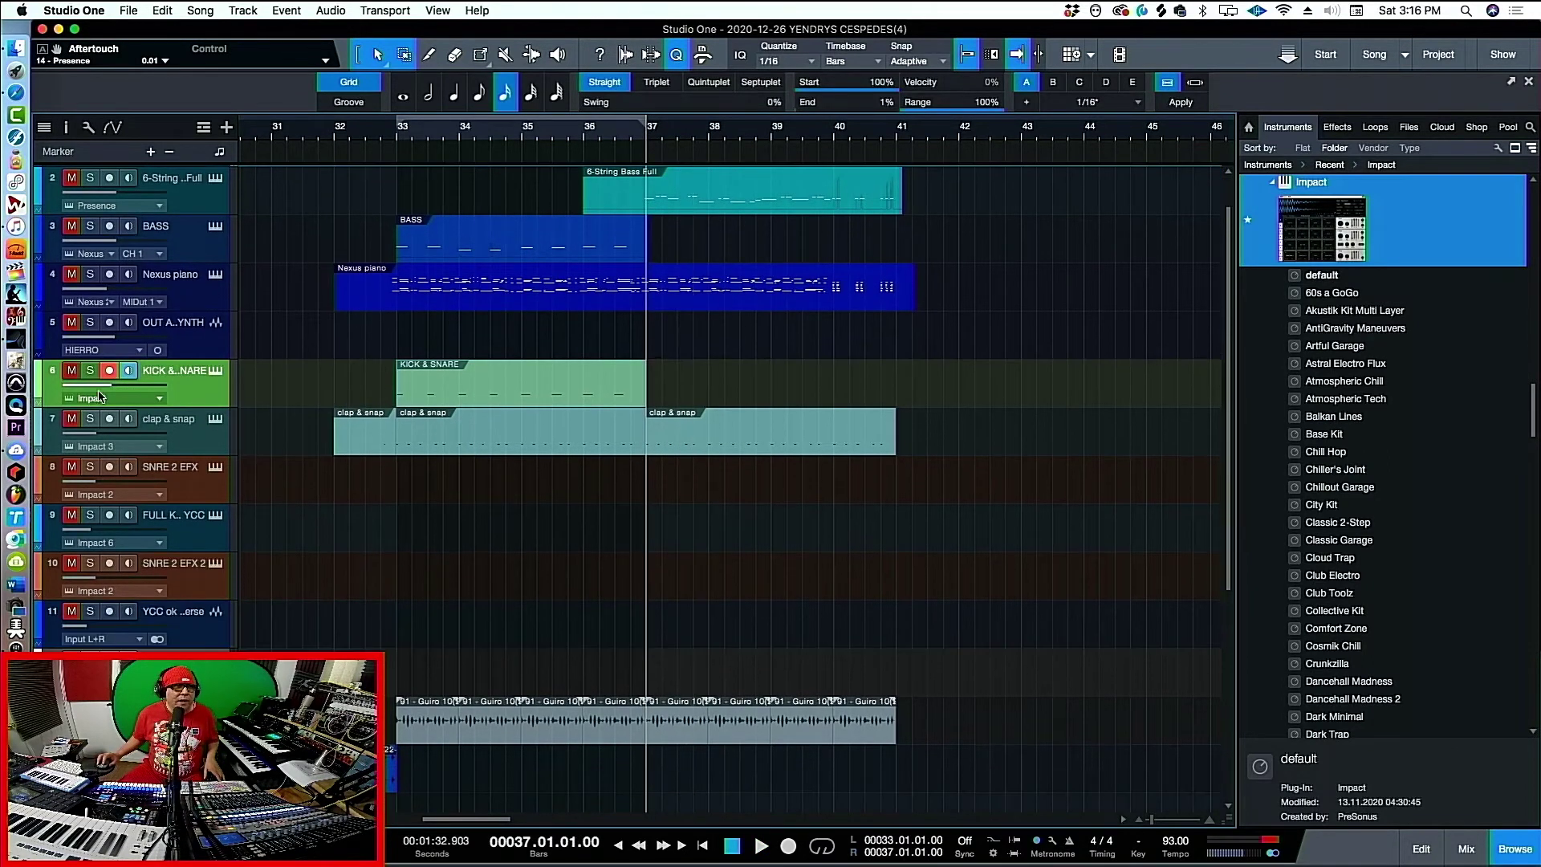
scroll(255, 343, "up", 1)
key("space")
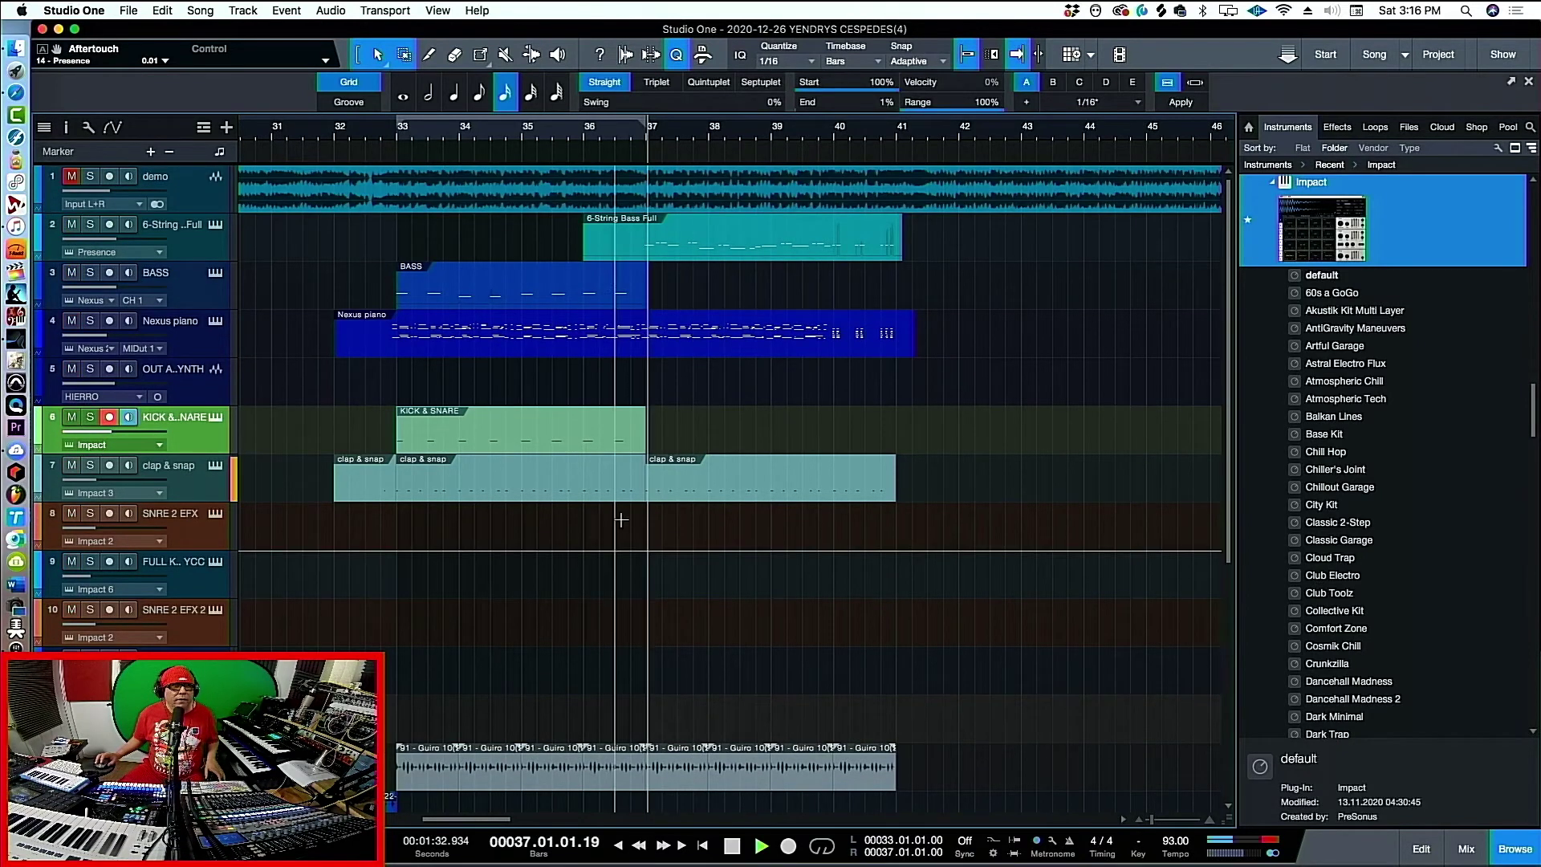
scroll(627, 534, "down", 8)
key("space")
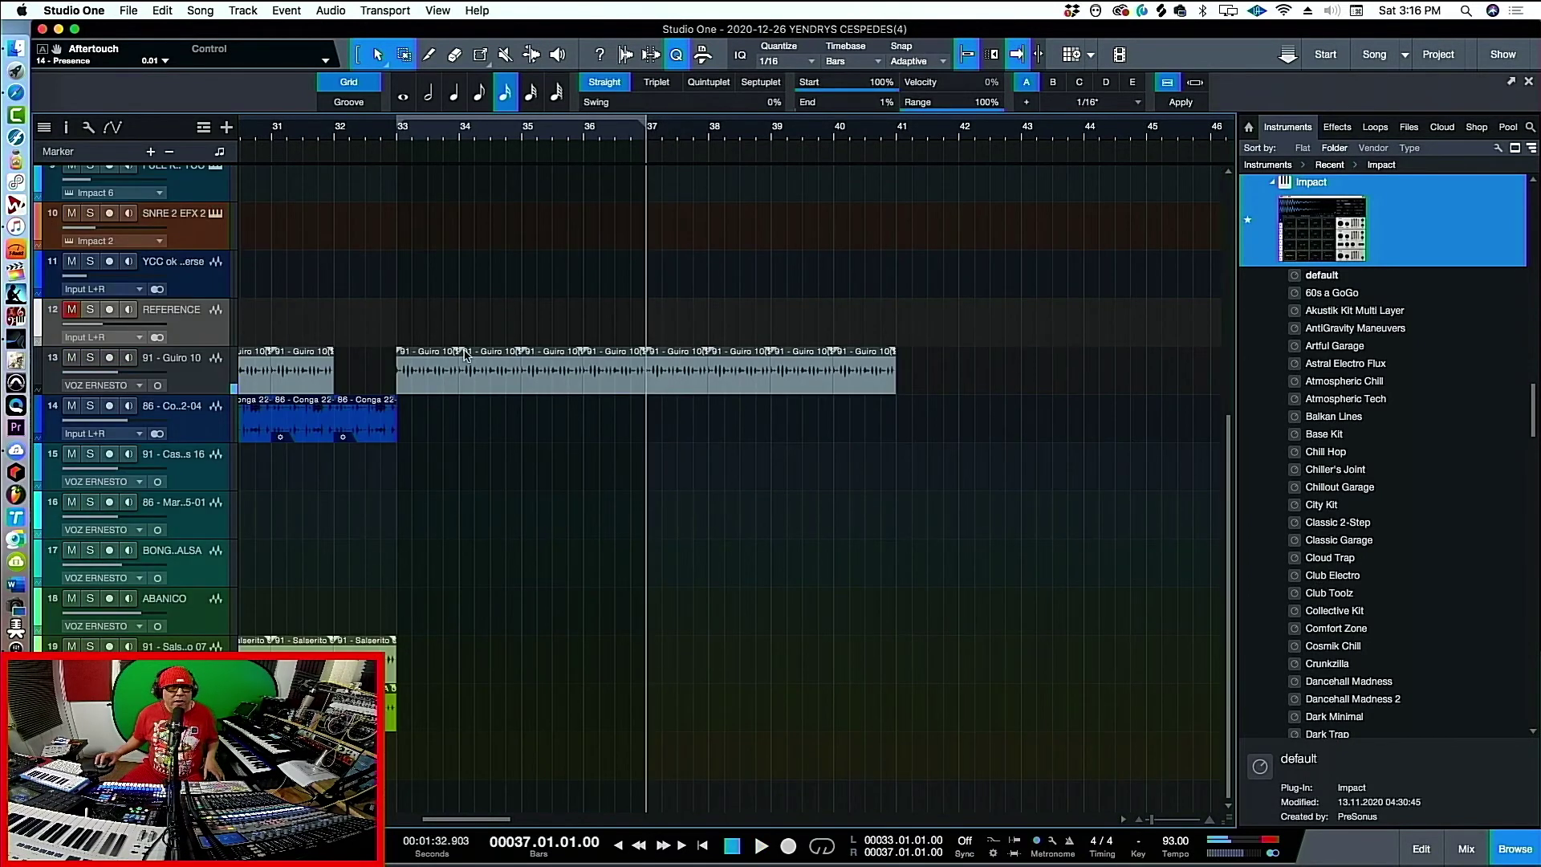
Copy the guiro, conga, Salserito and bongo bell clips of bars 23 to 27 in the "salsa up" section
scroll(664, 120, "down", 5)
left_click(492, 136)
key("space")
scroll(492, 136, "up", 5)
key("space")
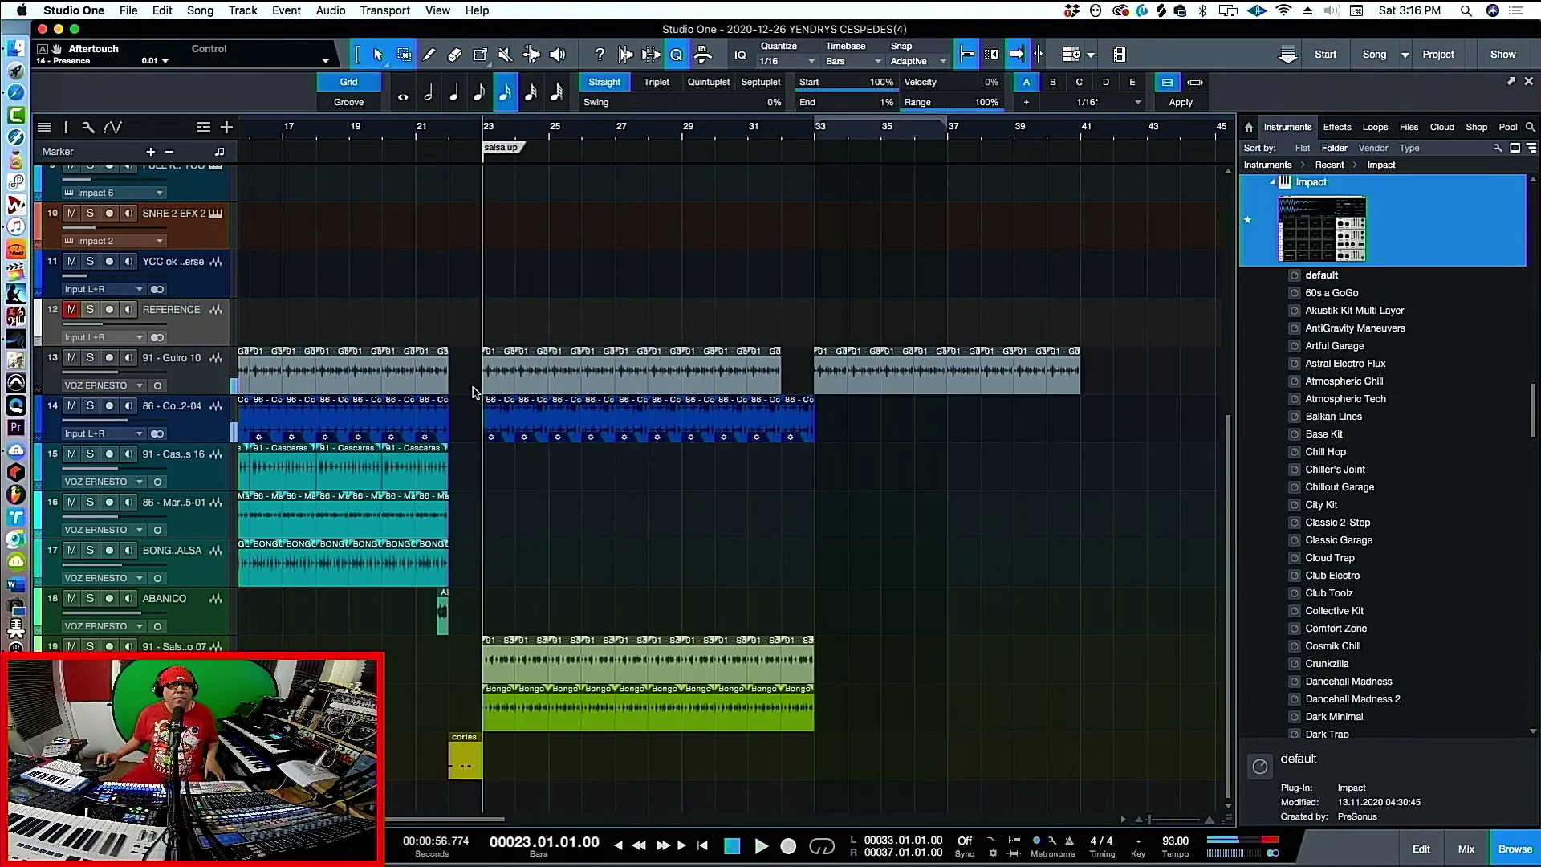
left_click_drag(536, 391, 650, 722)
key("p")
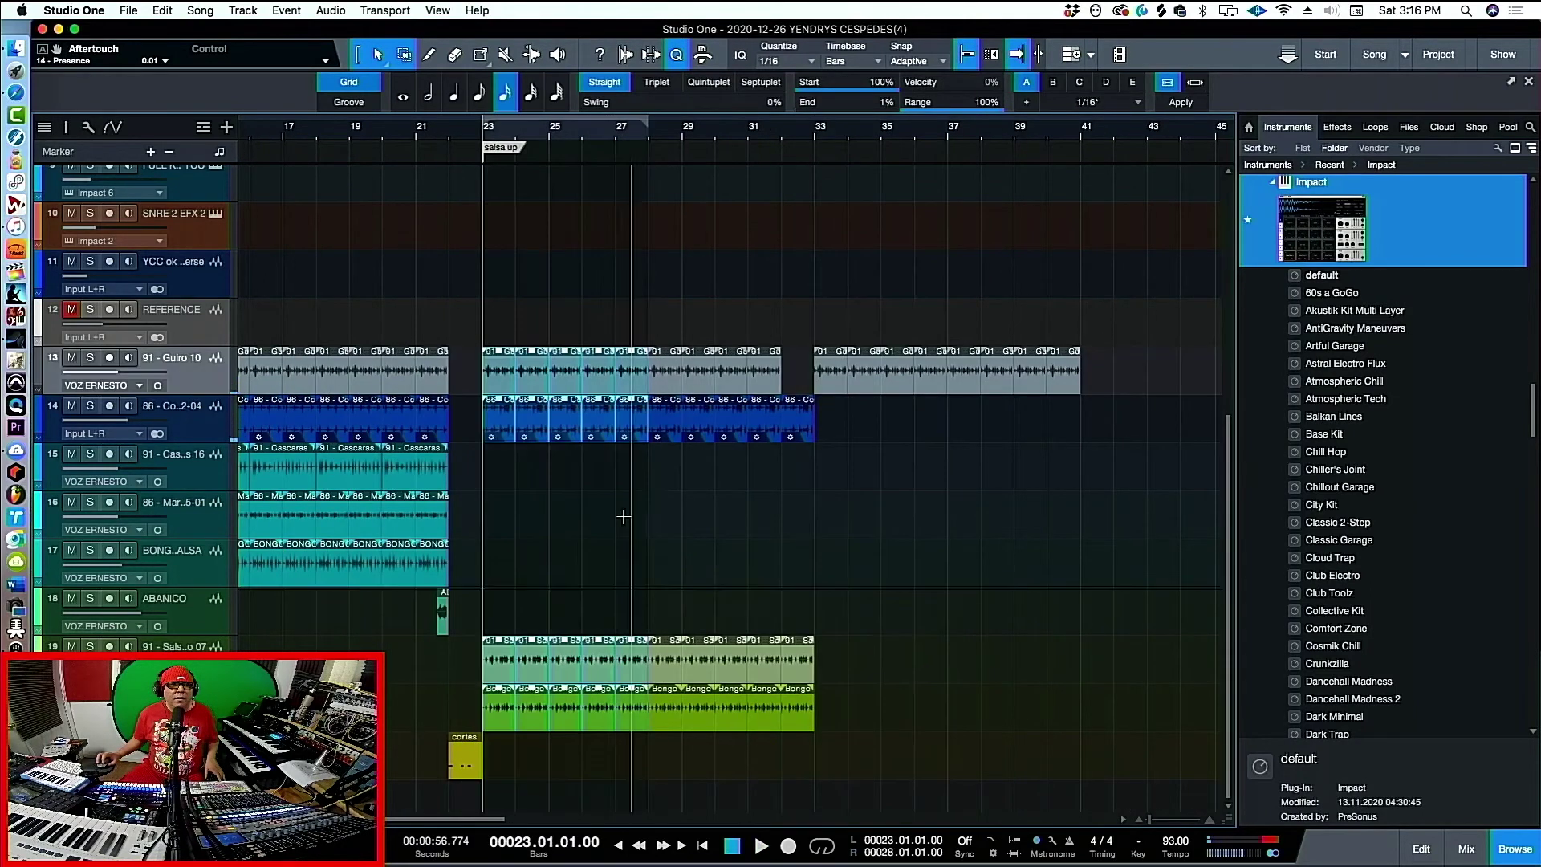
right_click(503, 384)
left_click(542, 524)
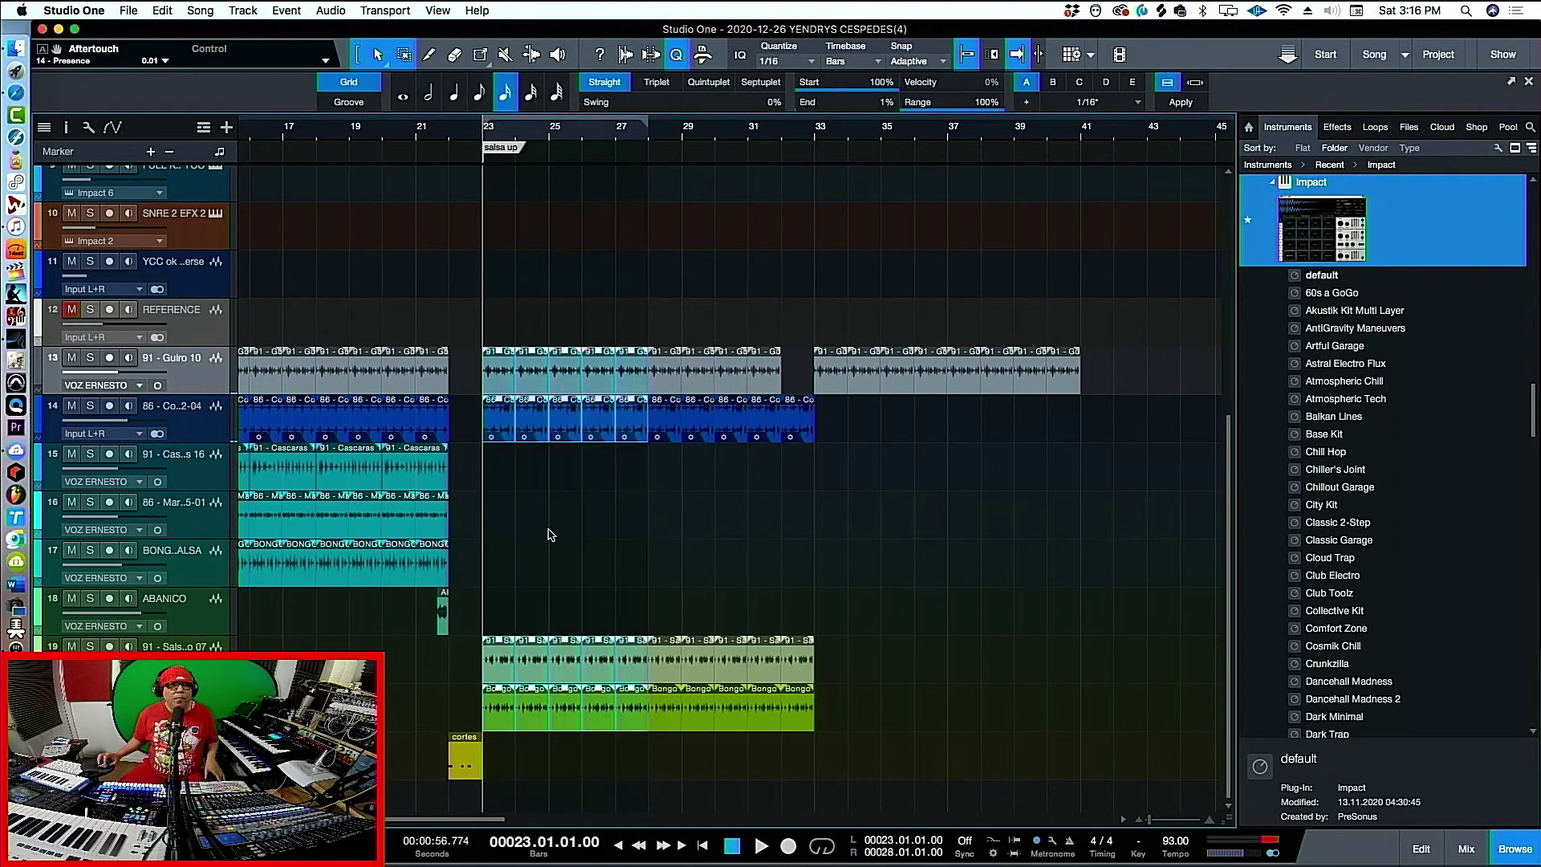
Play briefly from bar 33 and bar 37, and leave the playback position at bar 37
left_click(824, 133)
key("space")
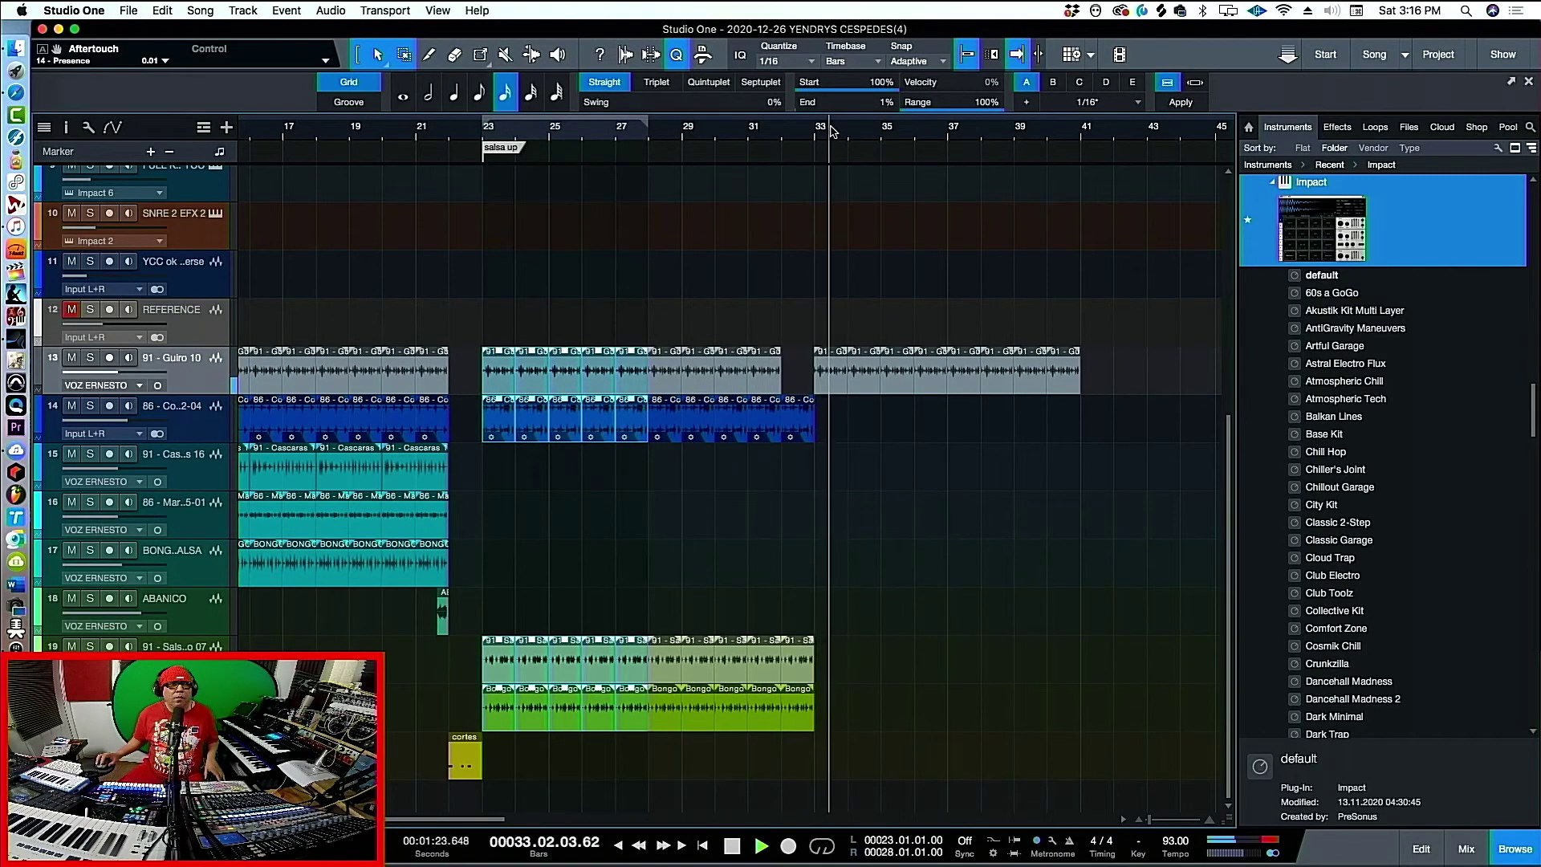
left_click(950, 132)
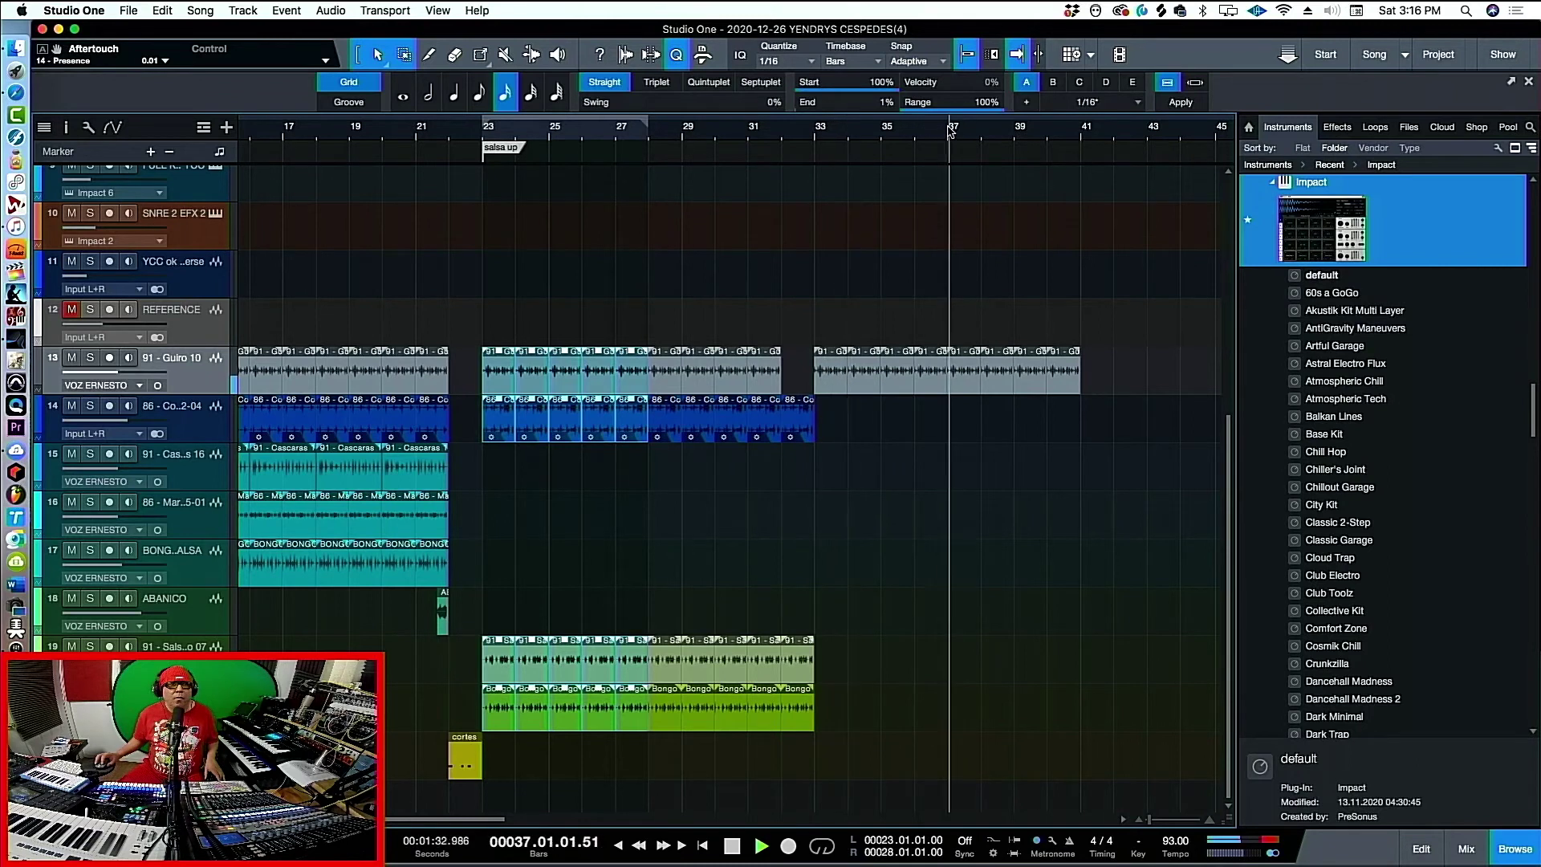
left_click(950, 133)
key("space")
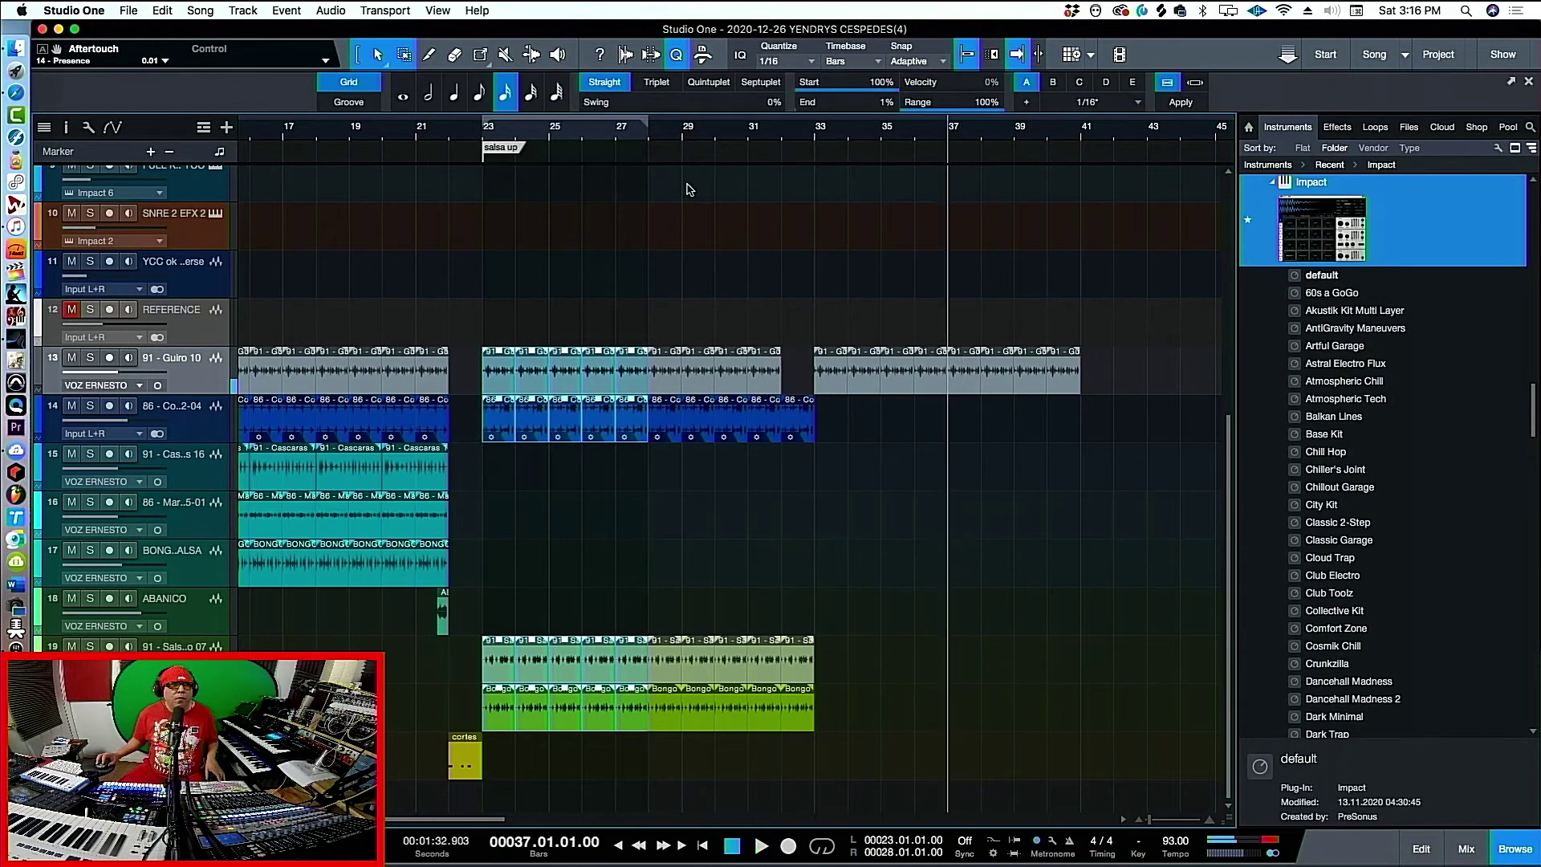
Copy only the conga, Salserito and bongo bell clips of bars 23 to 27 and paste them at bar 37
left_click(496, 468)
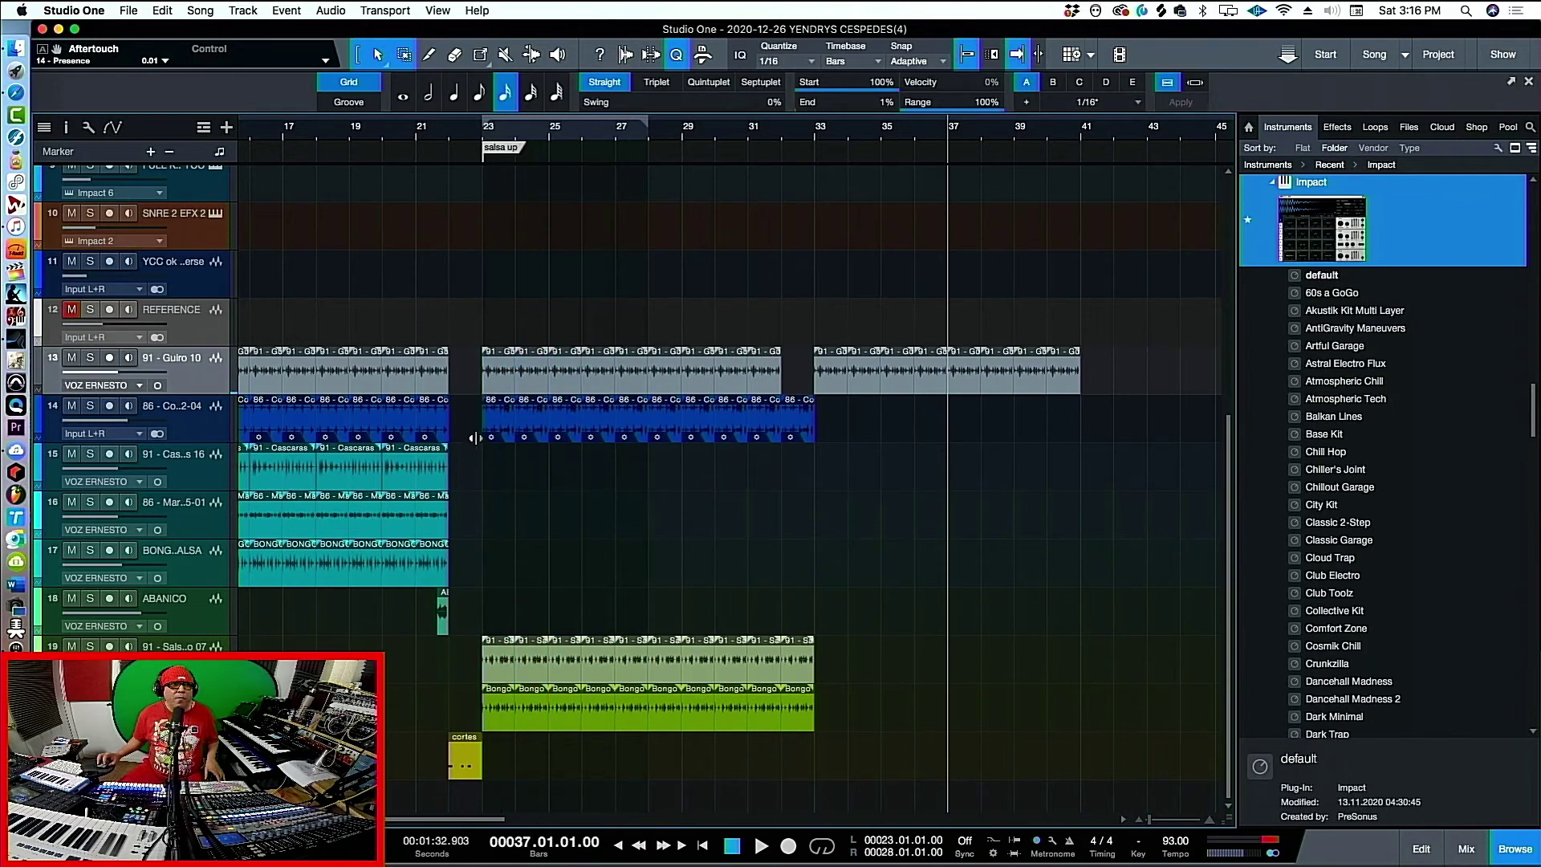
left_click_drag(552, 440, 645, 730)
right_click(504, 433)
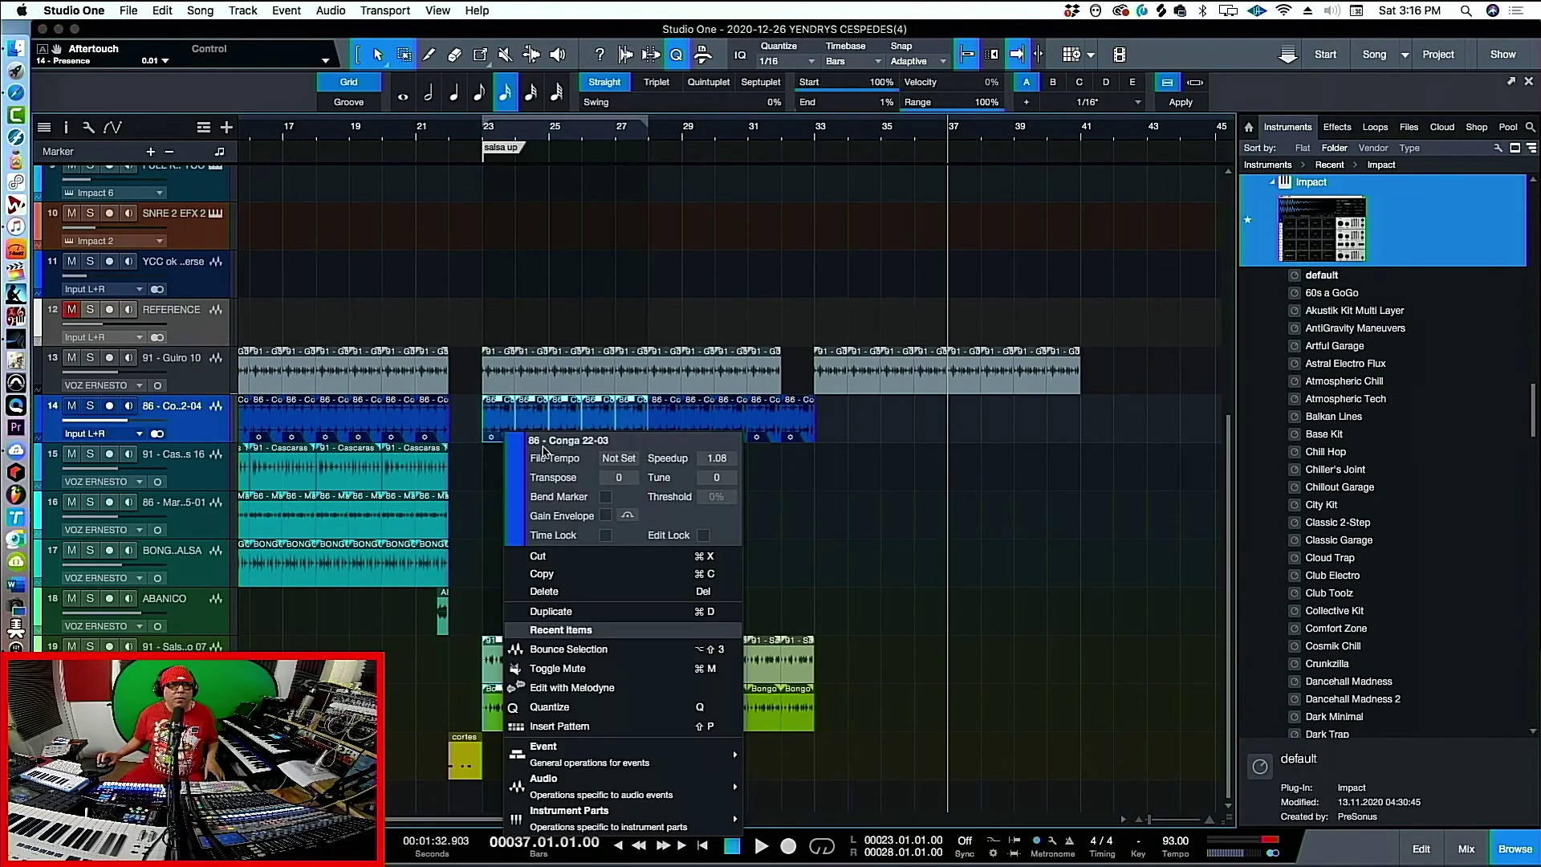
left_click(557, 575)
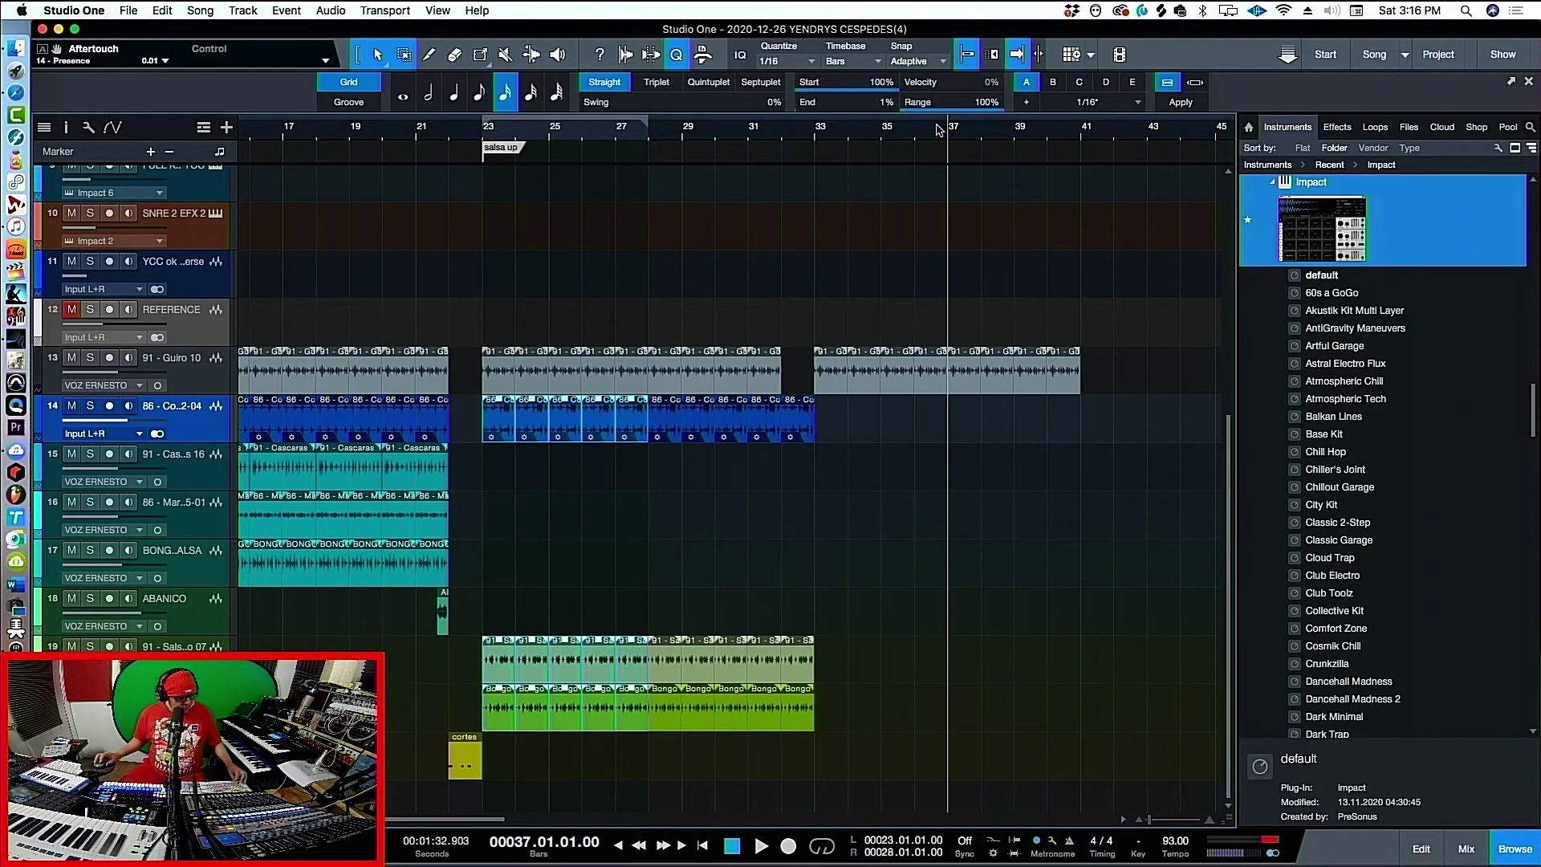
key("super+v")
Play the pasted percussion from bar 37 and stop at bar 40
key("space")
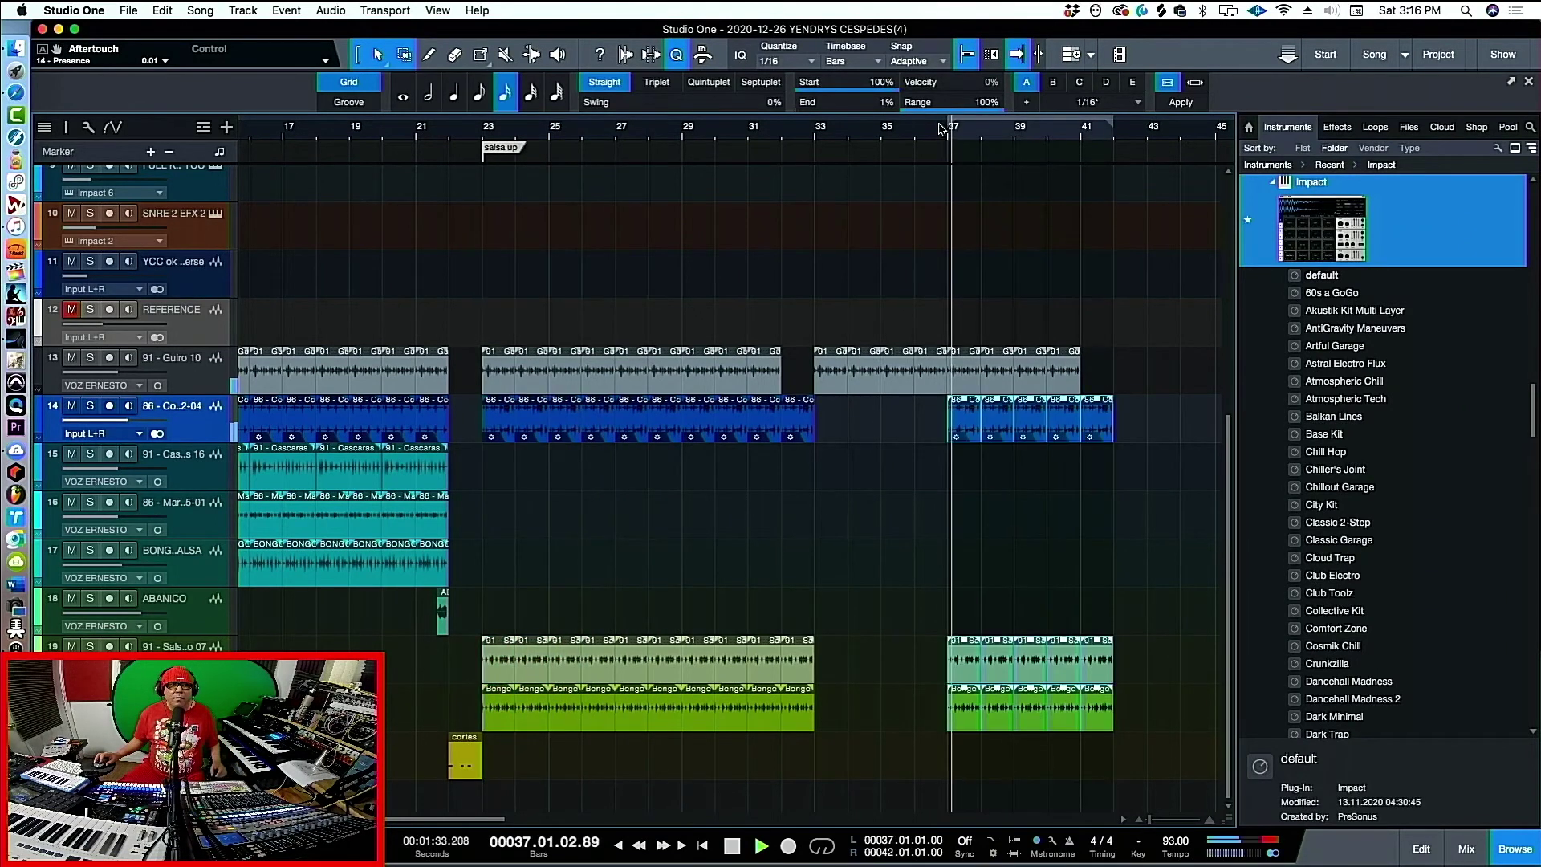
left_click(942, 128)
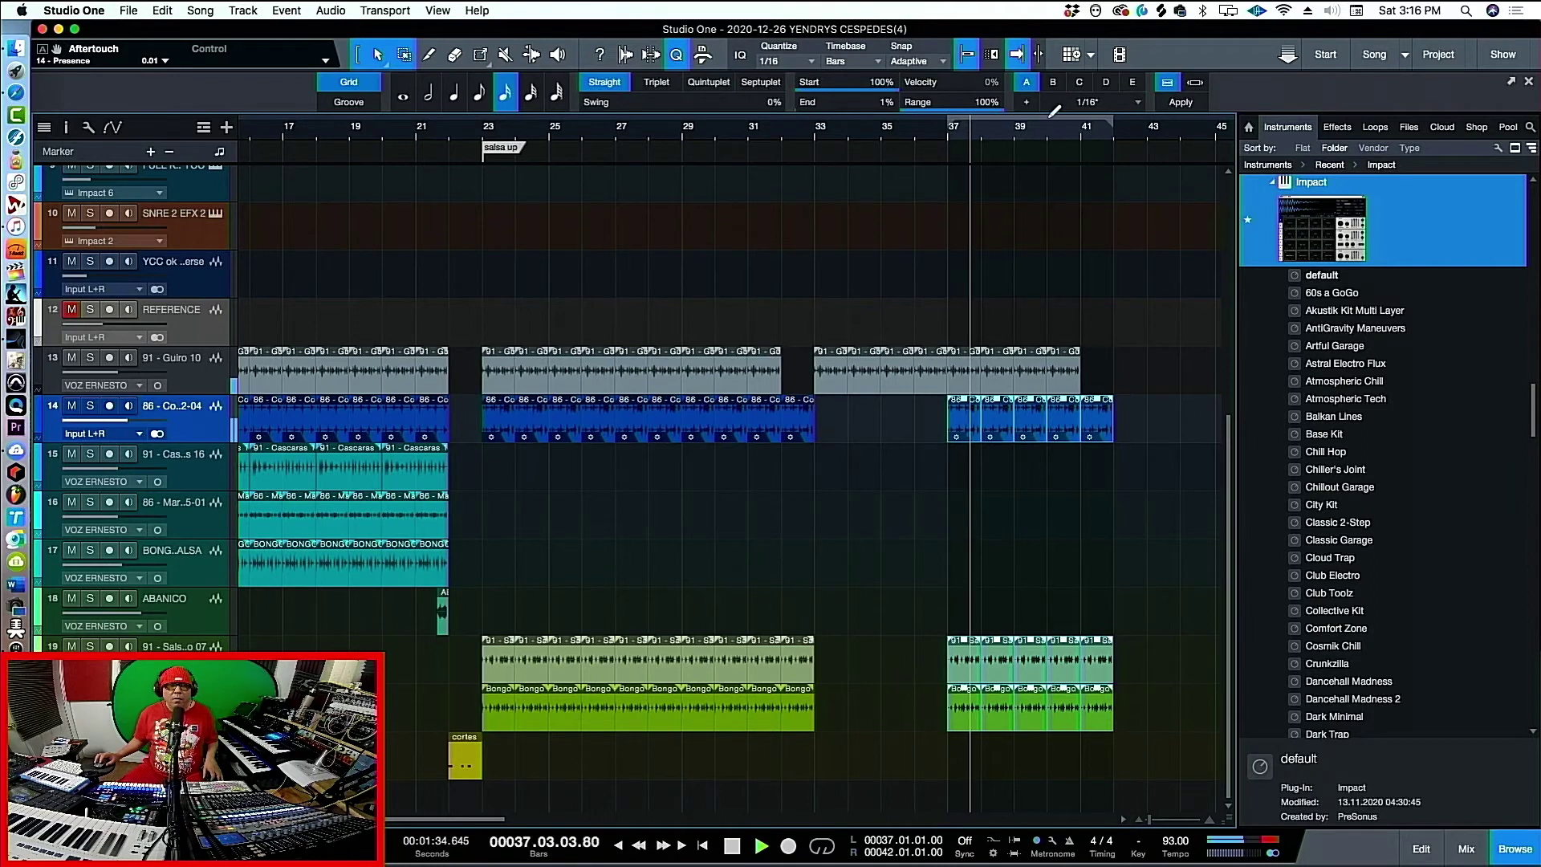
scroll(1053, 129, "up", 3)
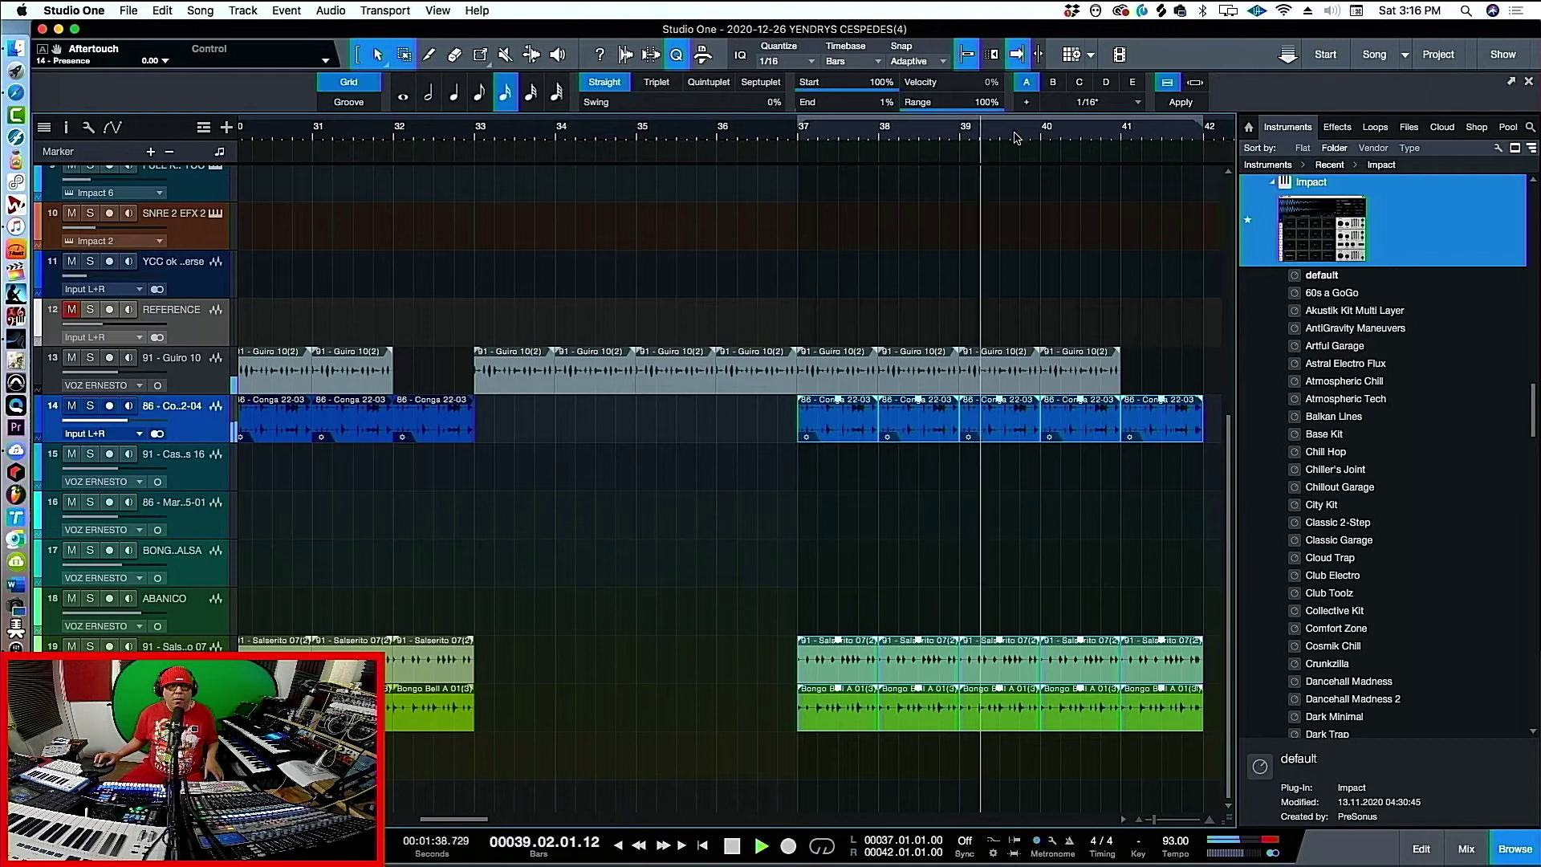
scroll(806, 132, "down", 4)
key("space")
scroll(866, 135, "up", 3)
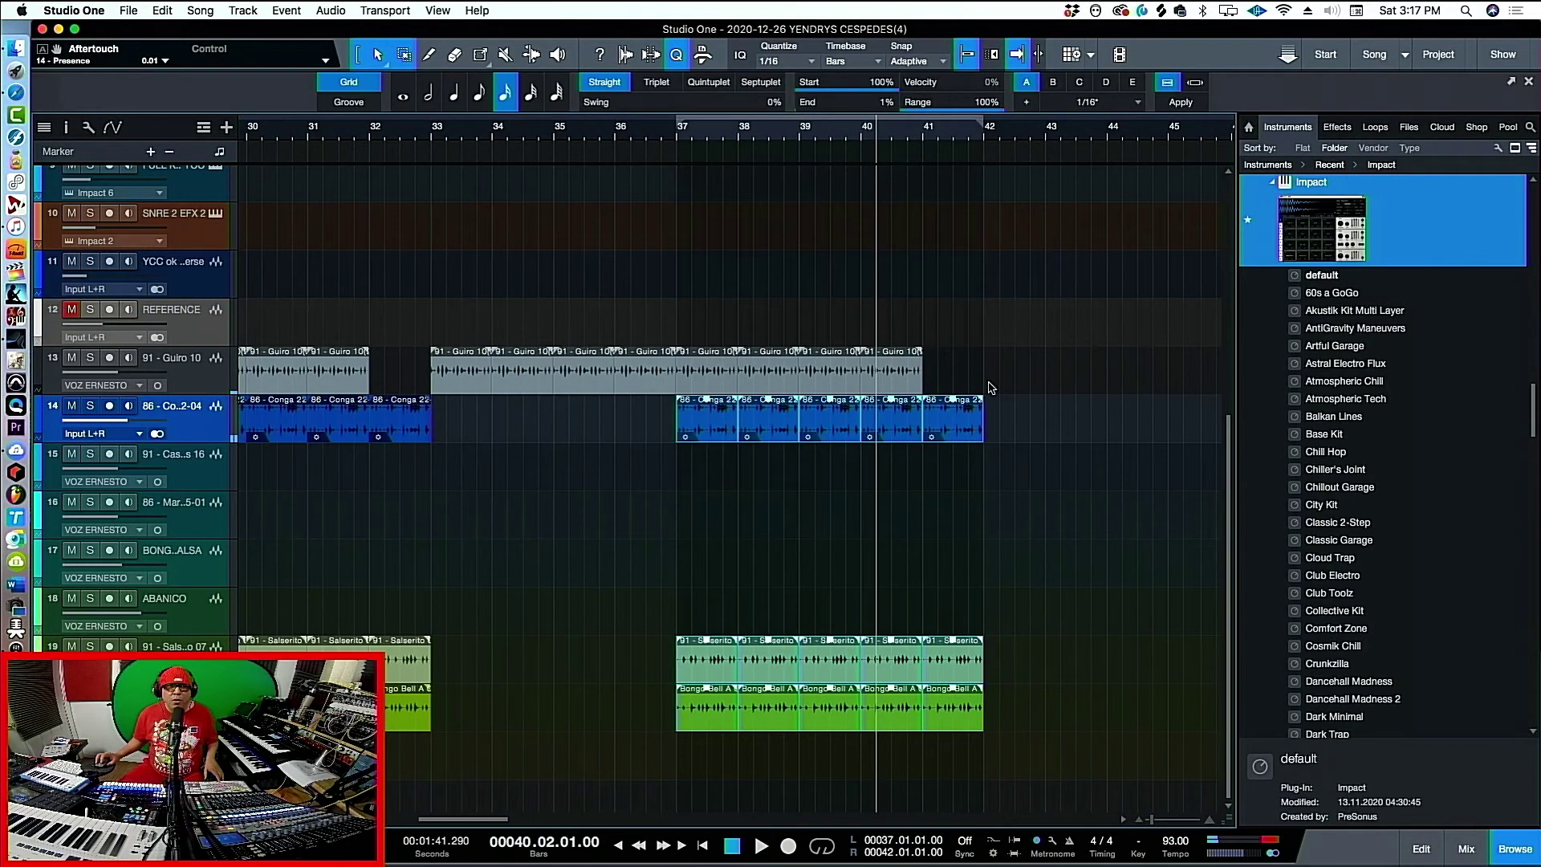
Delete the pasted conga, Salserito and bongo bell clips in bars 40 and 41 and play the new ending
left_click(1018, 437)
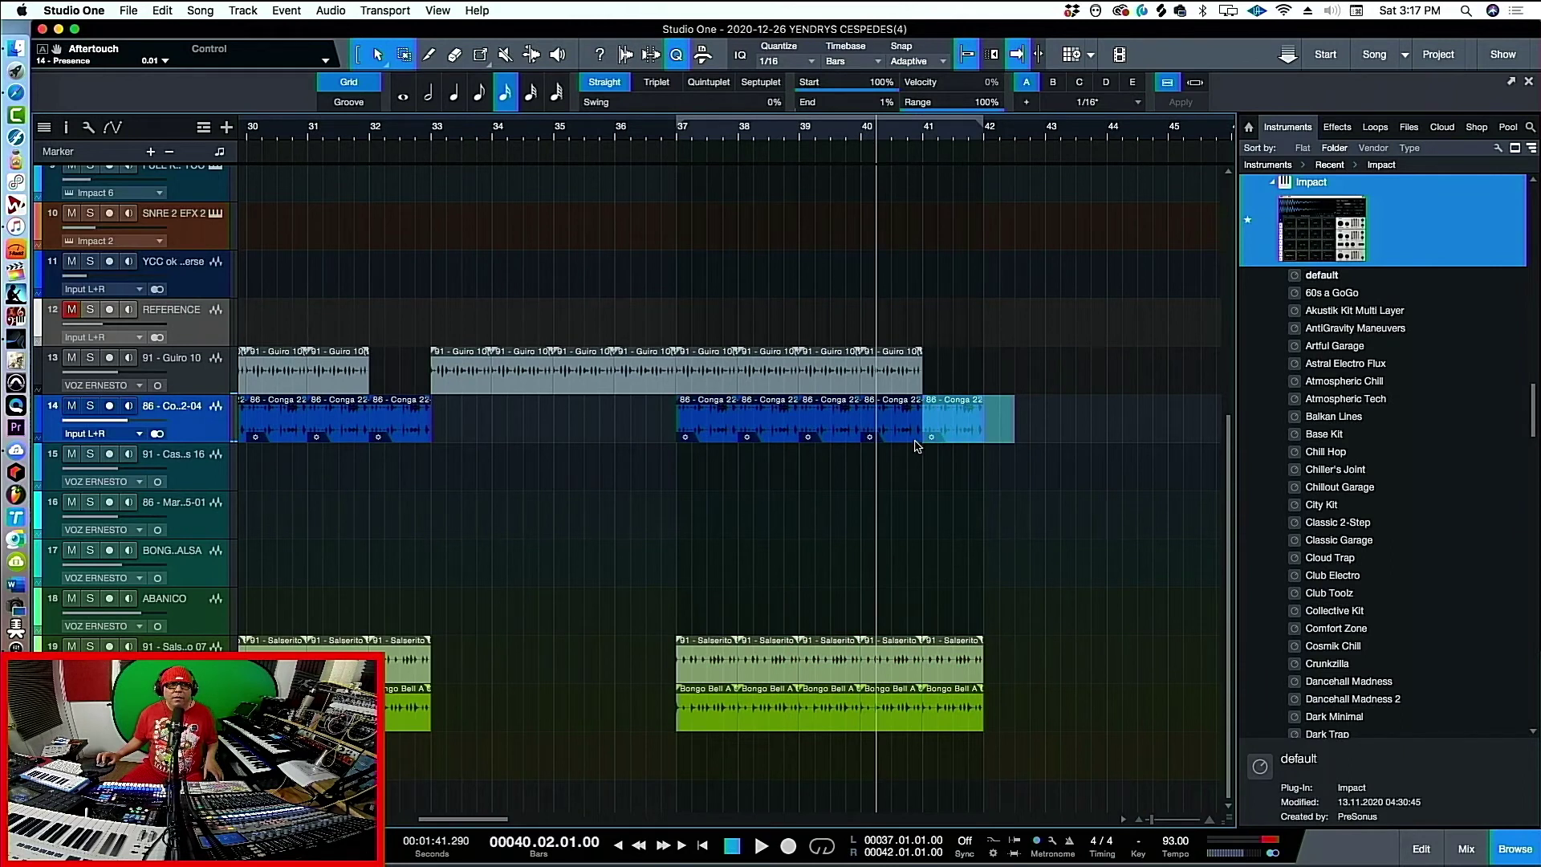
left_click_drag(914, 445, 887, 731)
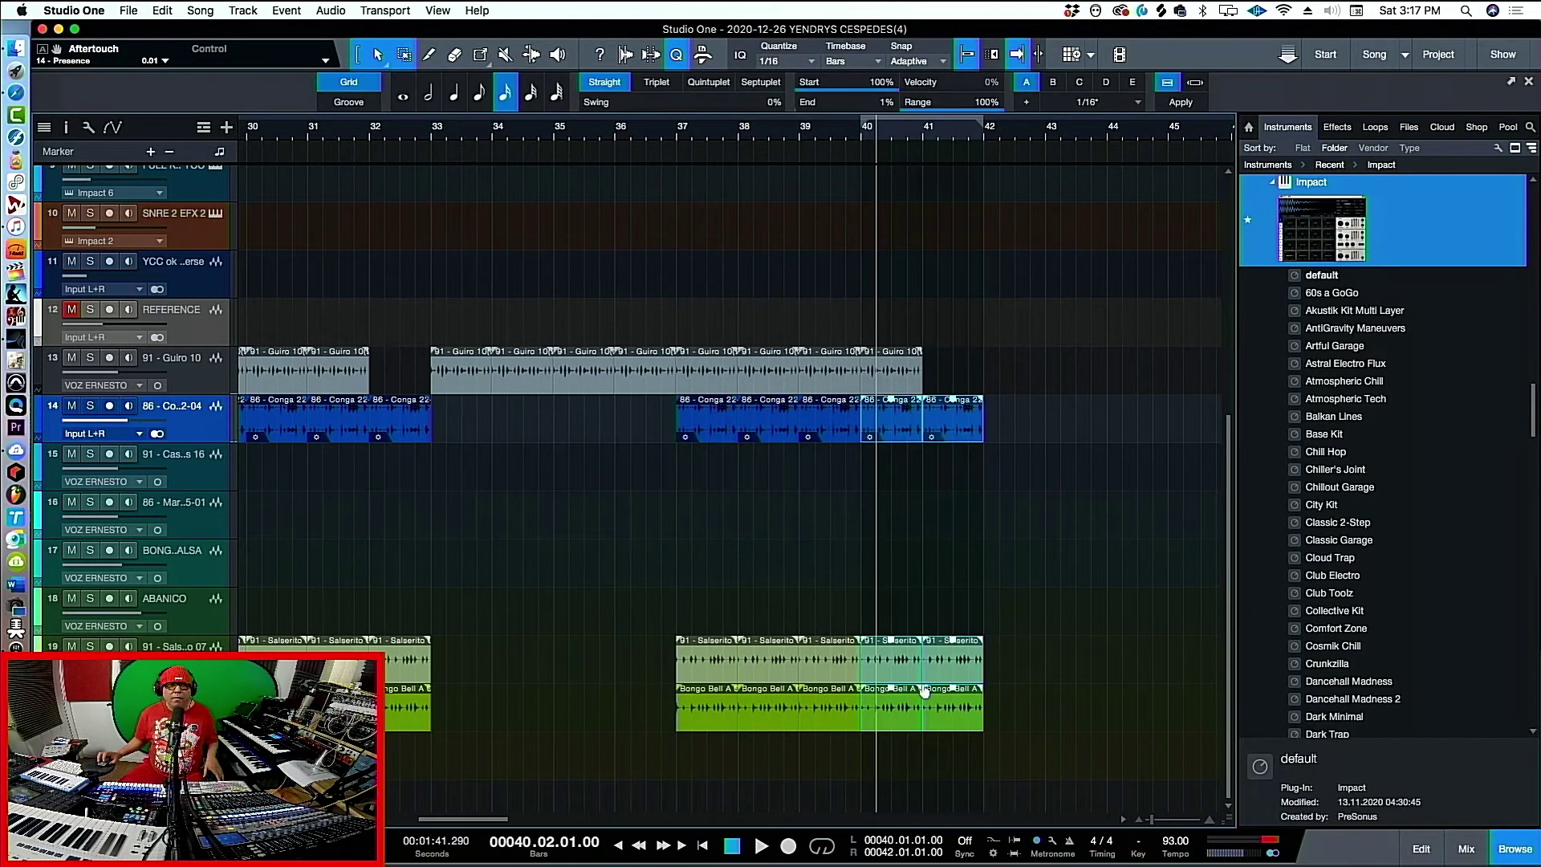
key("Delete")
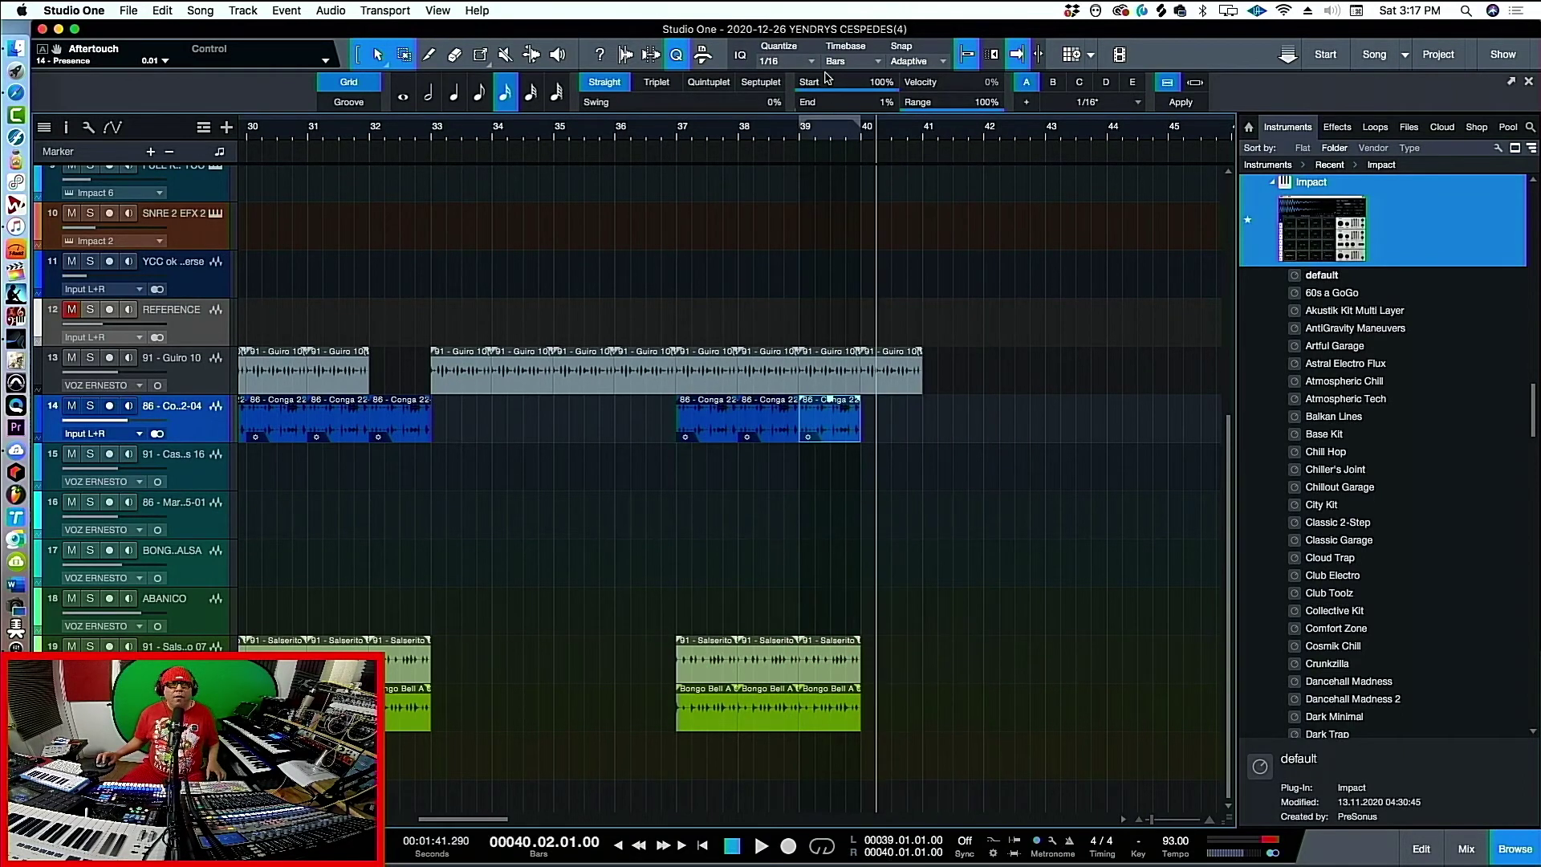
left_click(840, 130)
key("space")
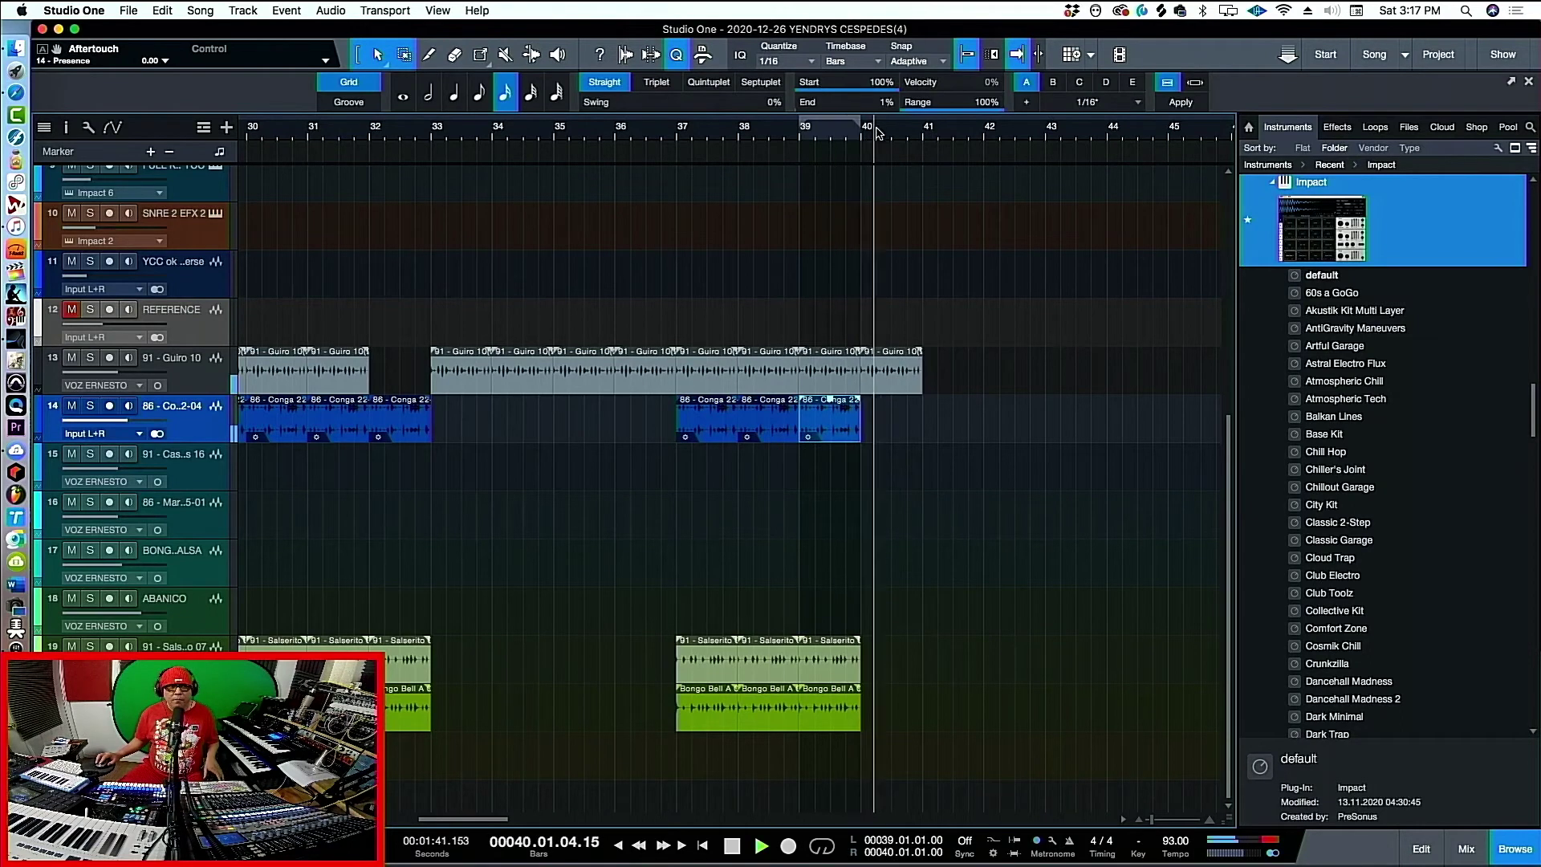
key("space")
Delete the guiro clip in bar 40 and play the end of the percussion section around bar 39
left_click(886, 394)
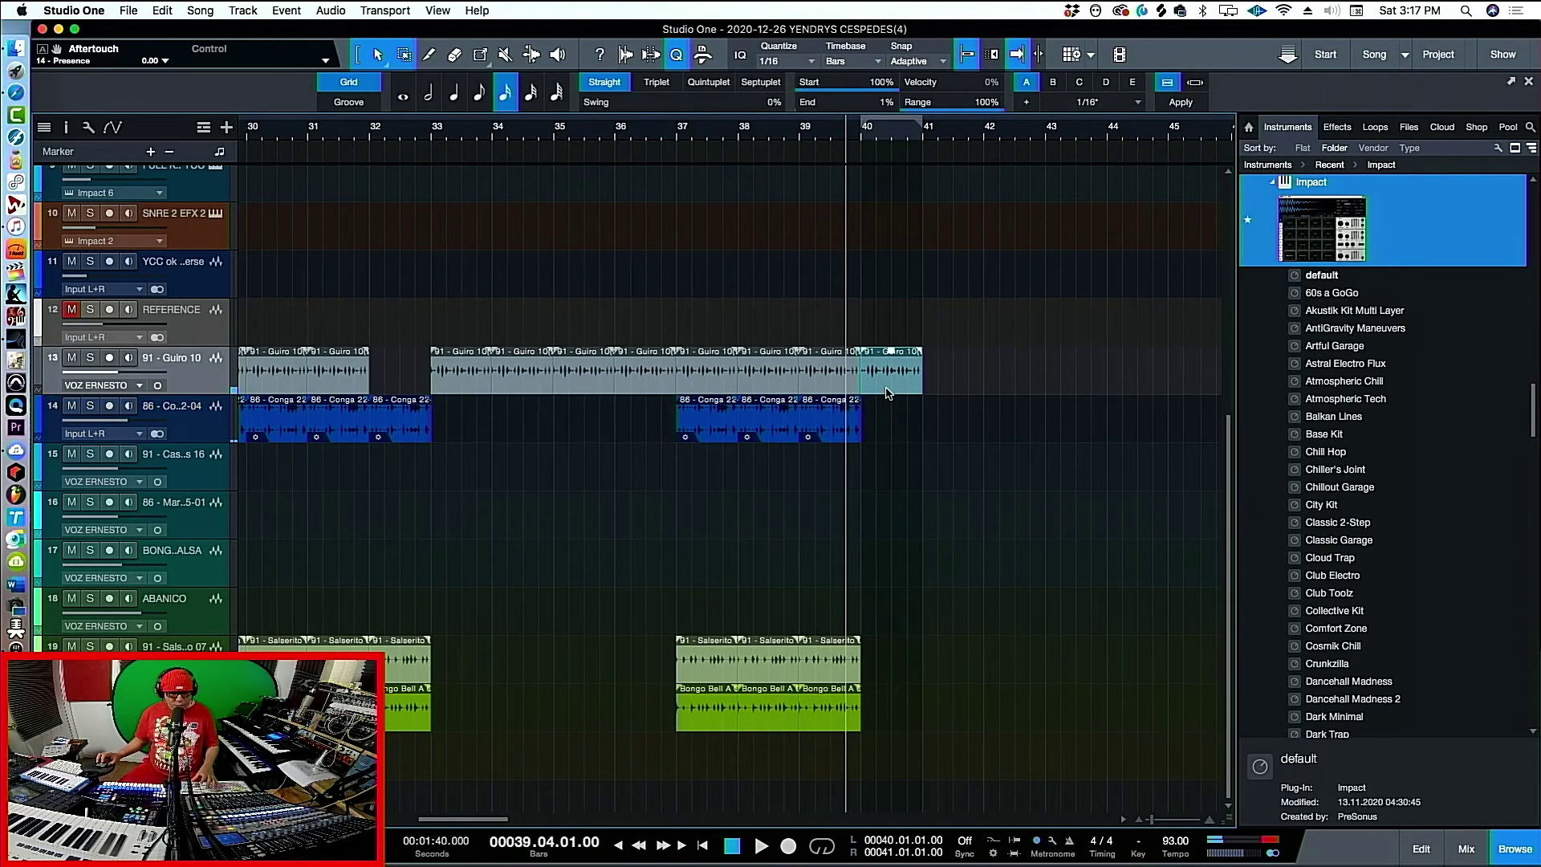
key("Delete")
left_click(827, 129)
key("space")
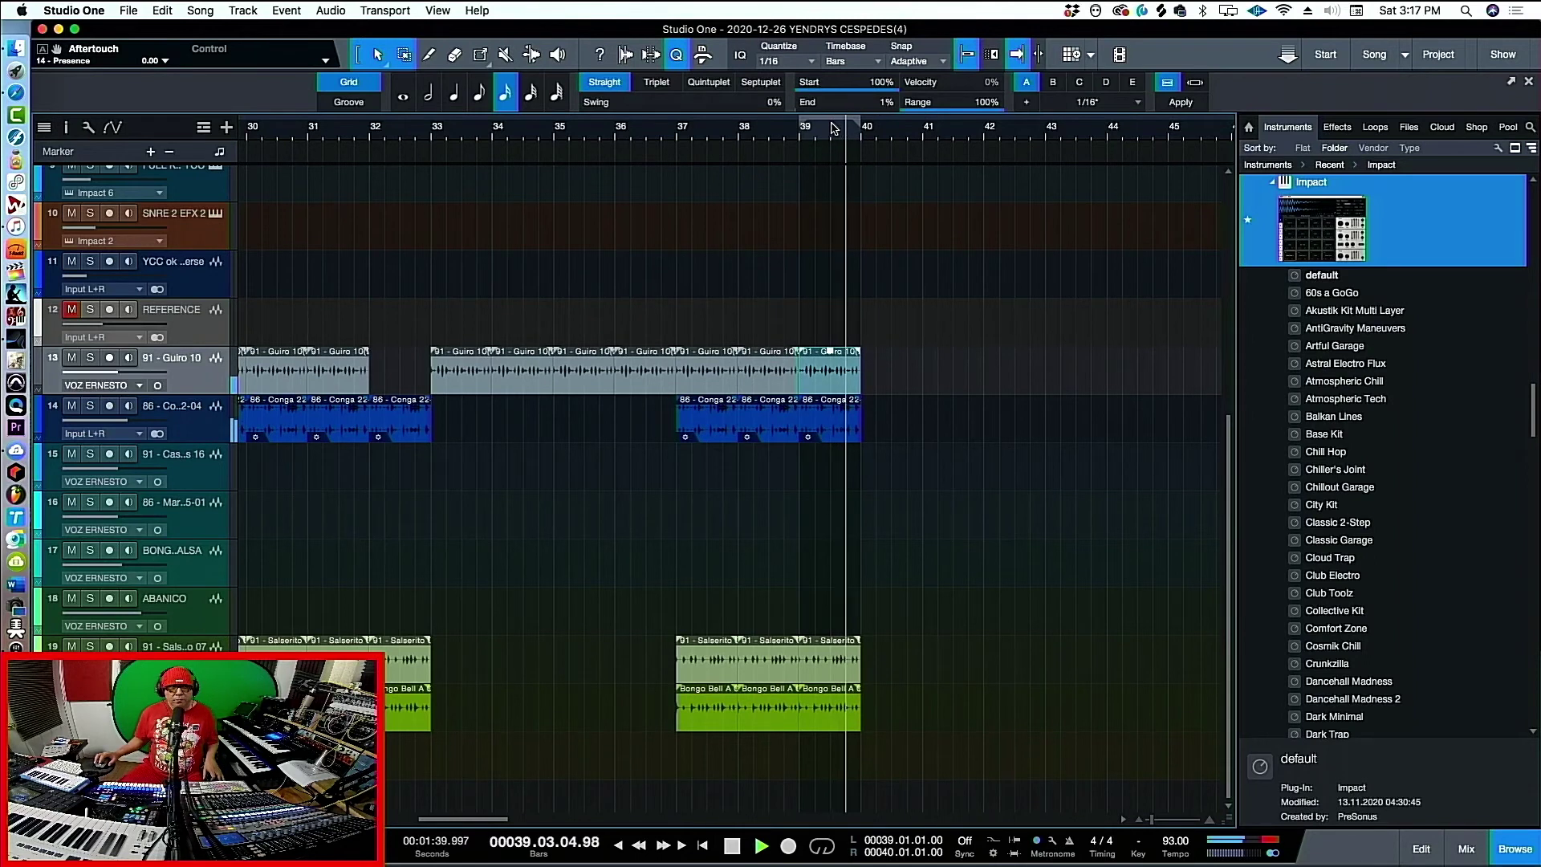
scroll(830, 129, "down", 3)
key("space")
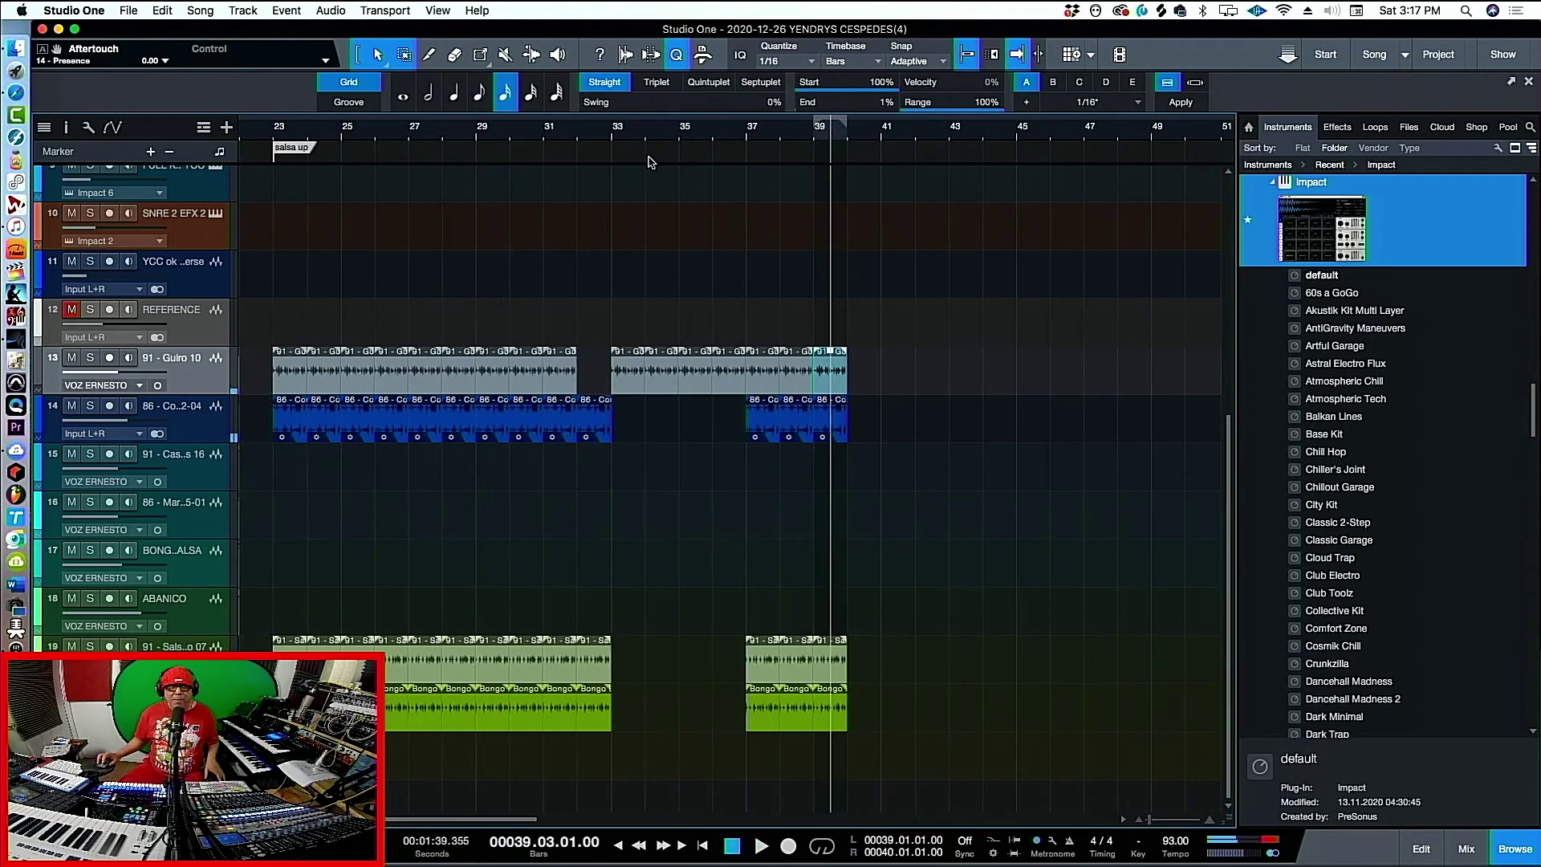
Play the arrangement from bar 22, just before the "salsa up" section
left_click(560, 127)
scroll(580, 133, "down", 2)
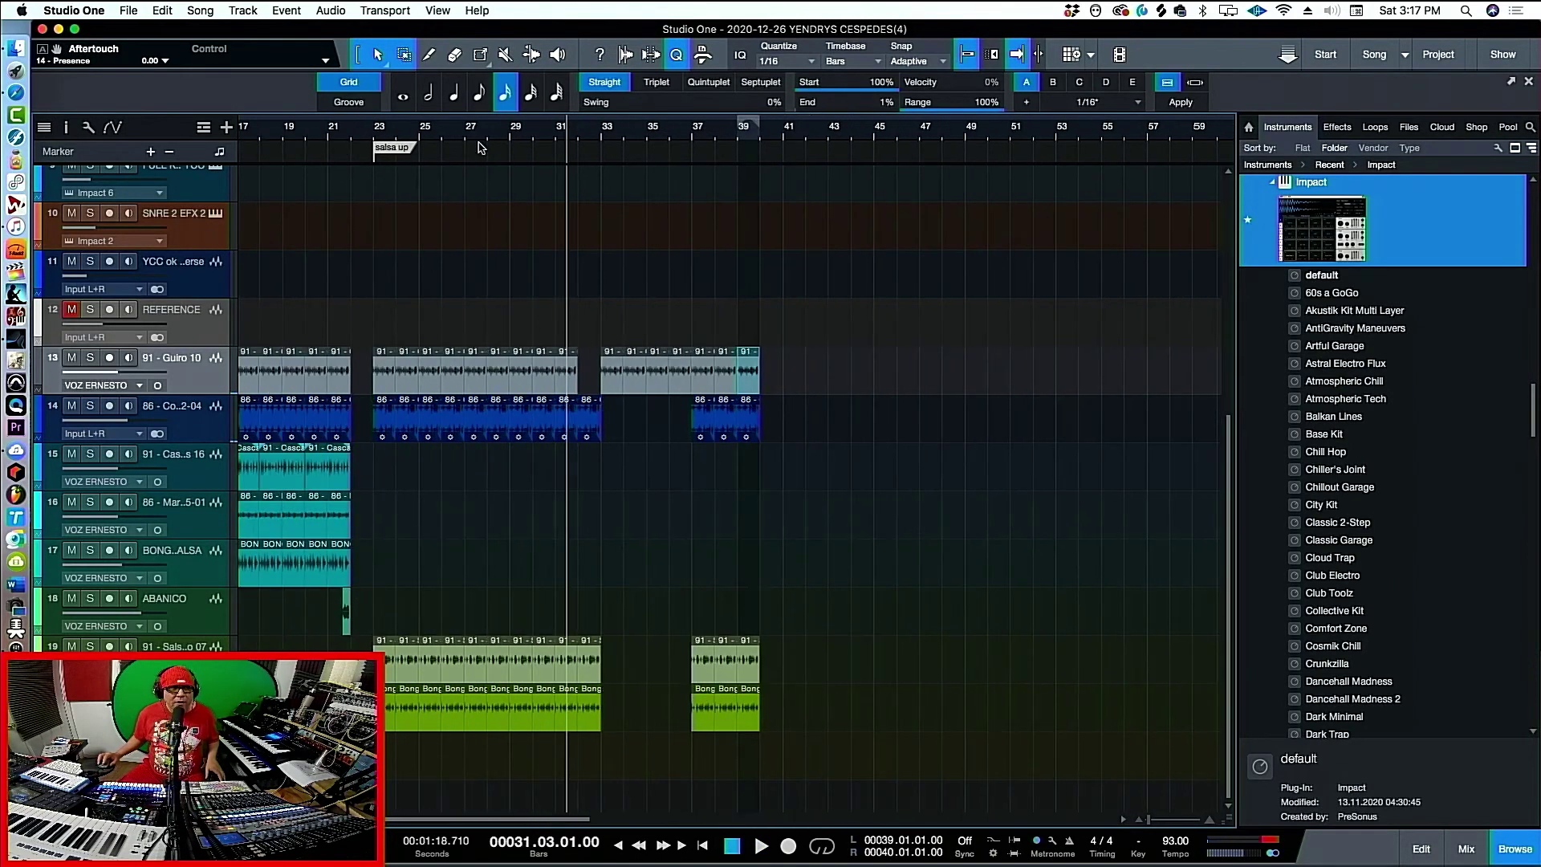
left_click(351, 134)
scroll(345, 130, "up", 5)
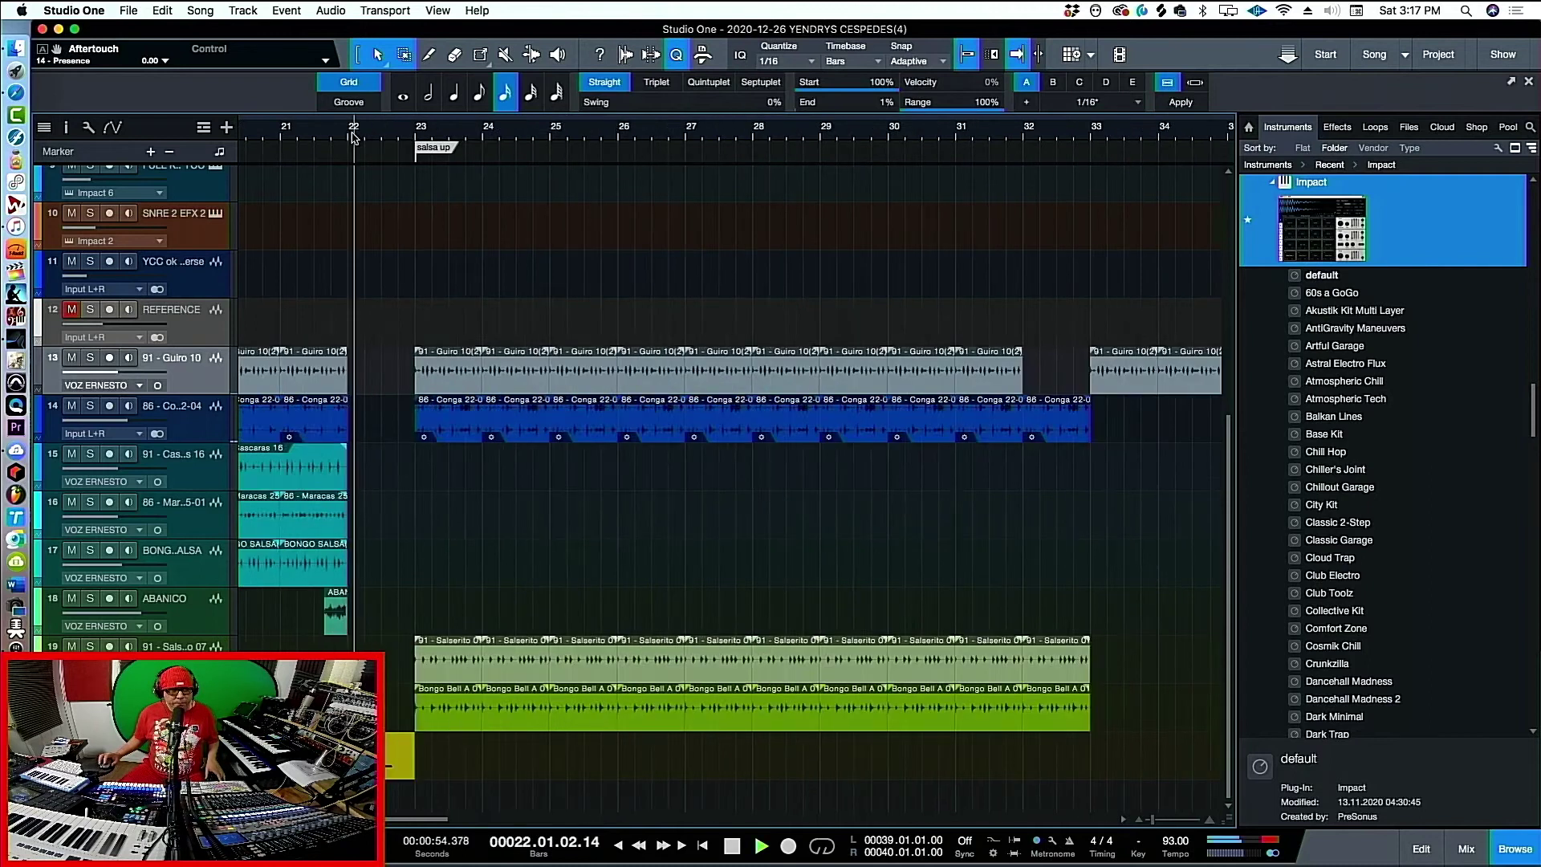
Unmute the REFERENCE channel and raise its volume to -7.8 dB, checking it during playback from bar 22
left_click_drag(383, 495, 379, 494)
key("F3")
key("space")
left_click_drag(567, 726, 566, 708)
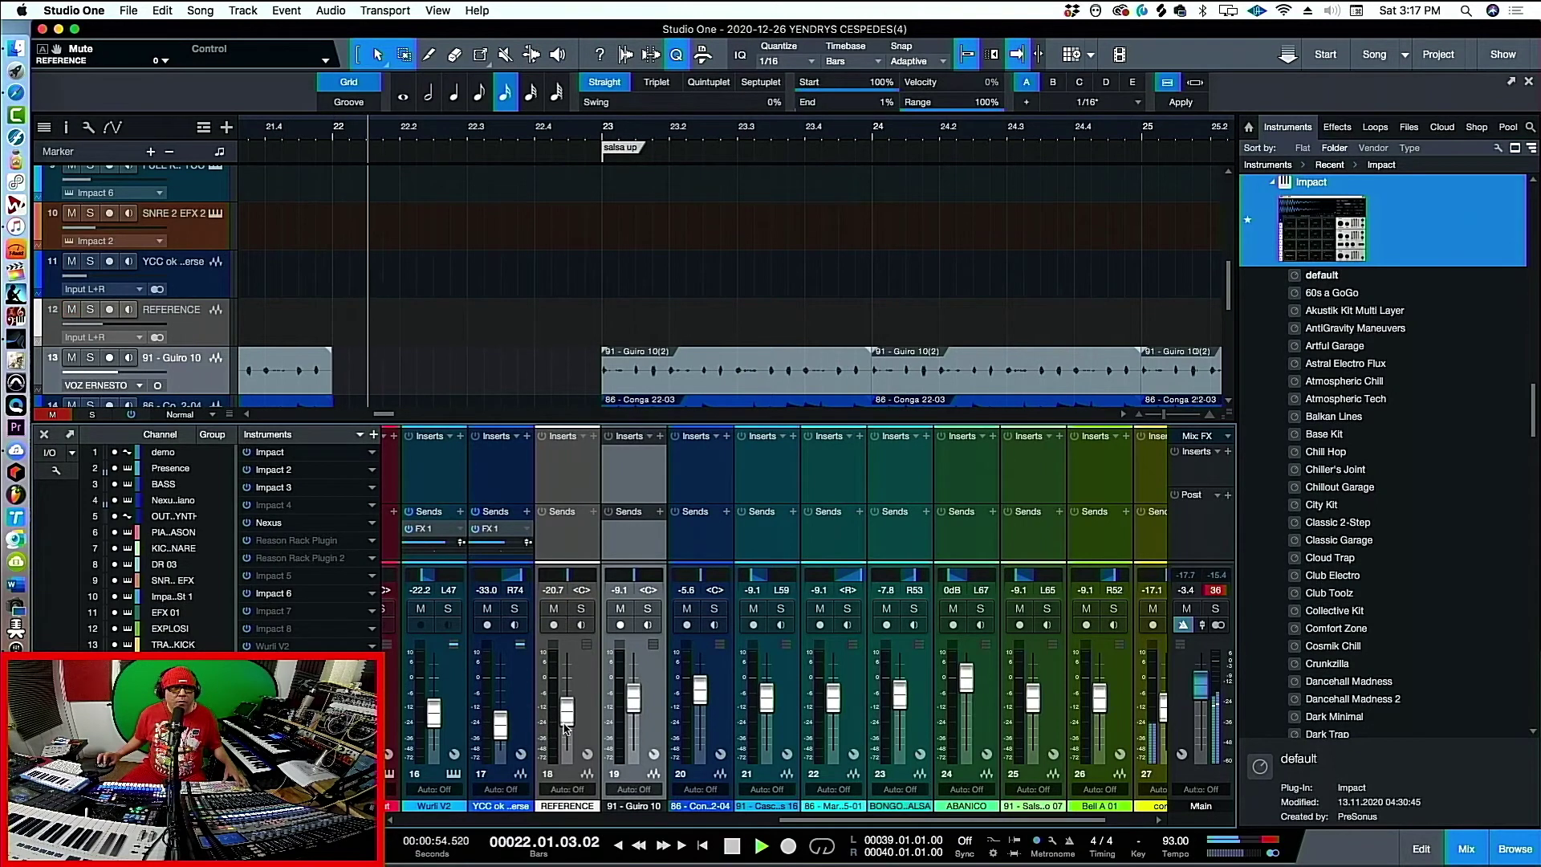
left_click(581, 610)
key("space")
left_click(581, 610)
key("F3")
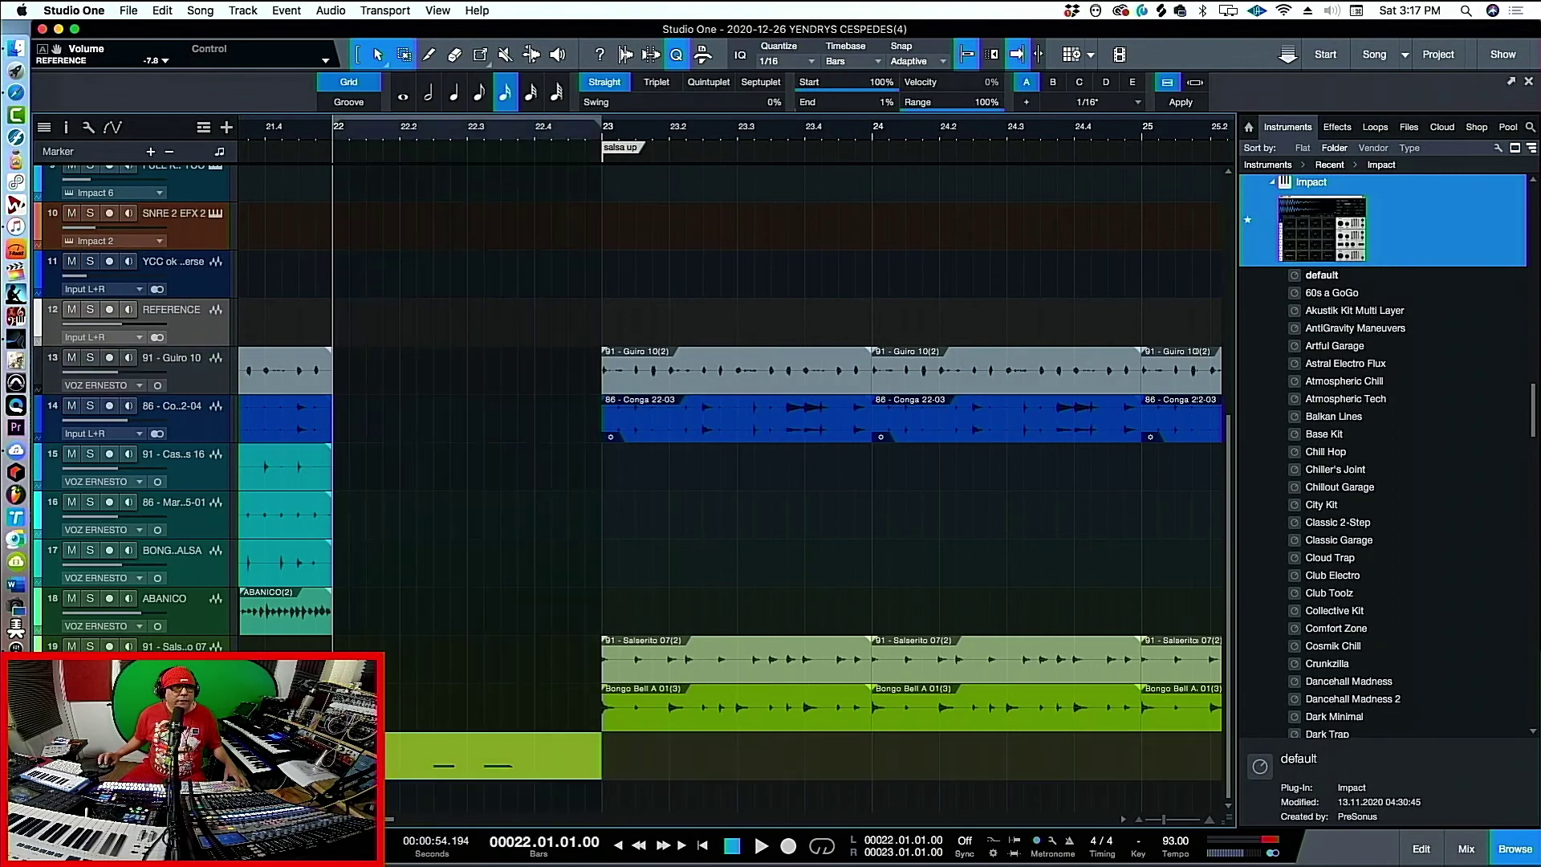
Raise the cortes channel's volume to -8.8 dB and play the hits from bar 22 to check the level
key("F3")
key("space")
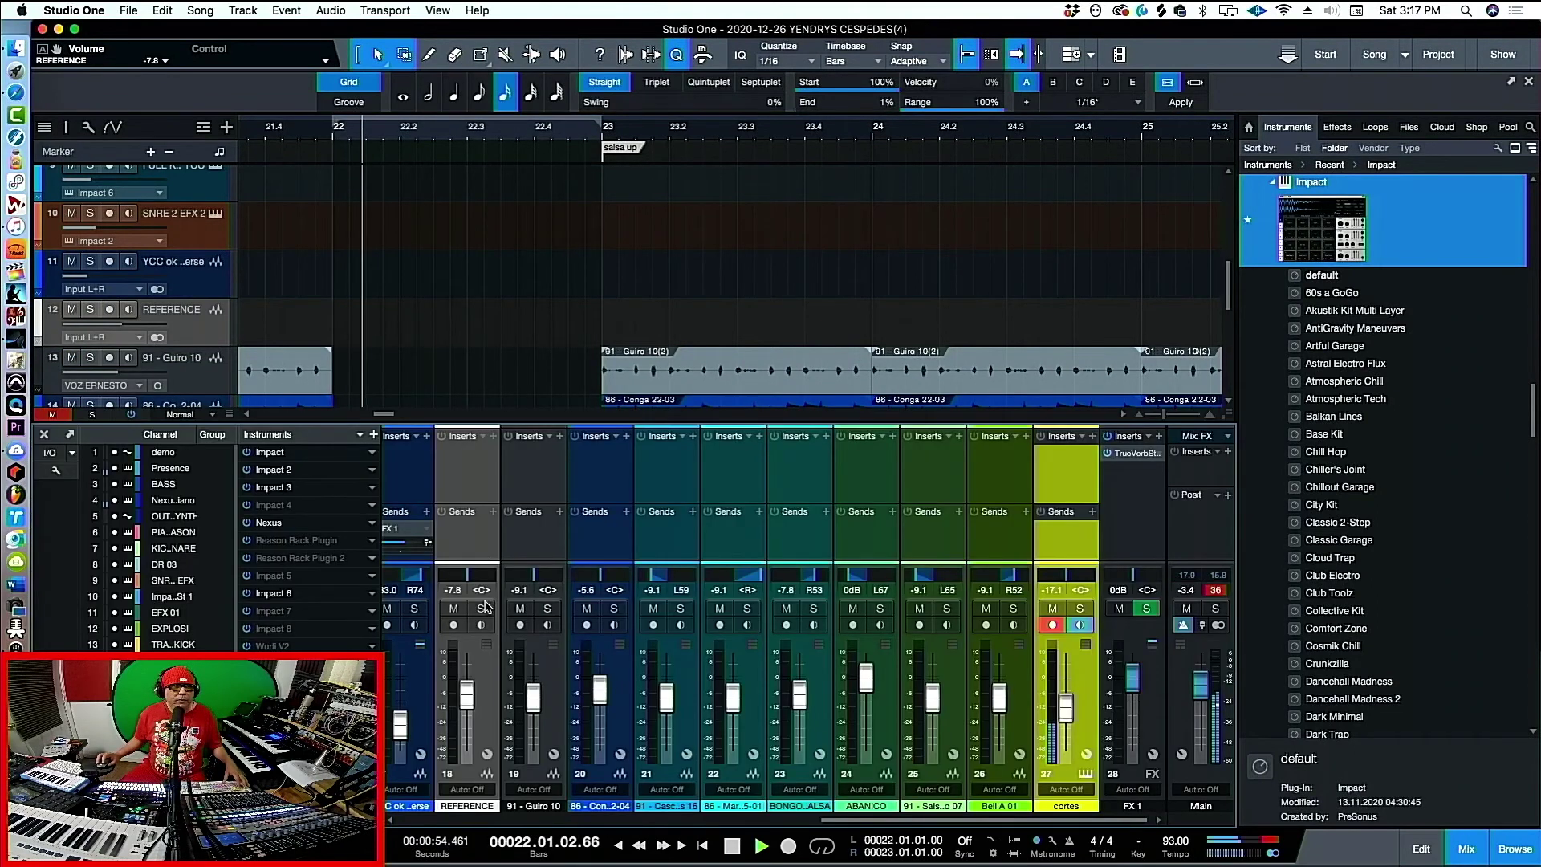
key("space")
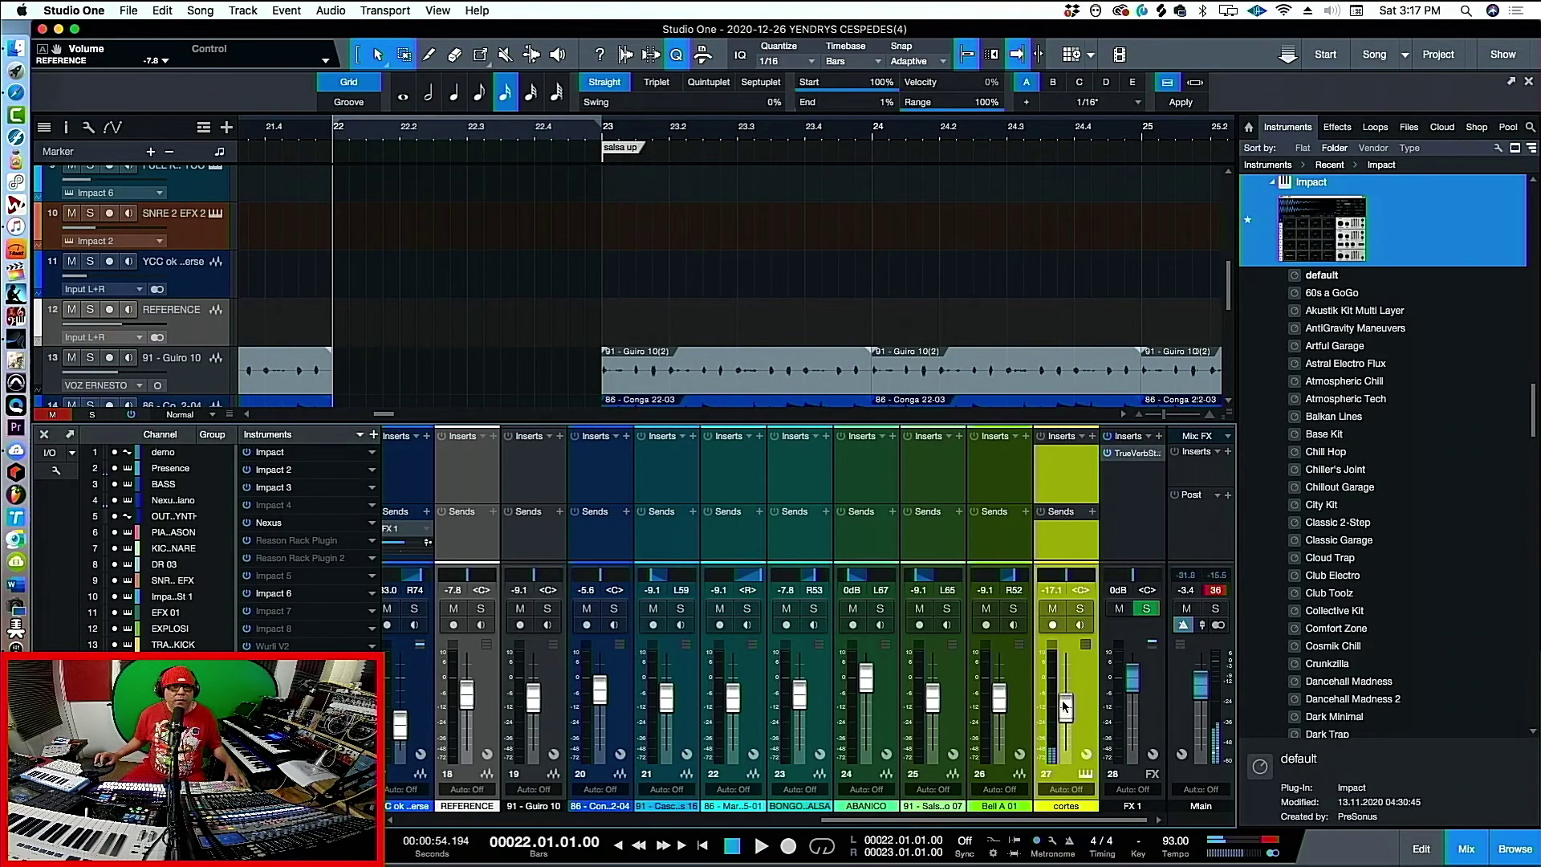
left_click_drag(1070, 699, 1068, 672)
key("space")
key("space")
key("F3")
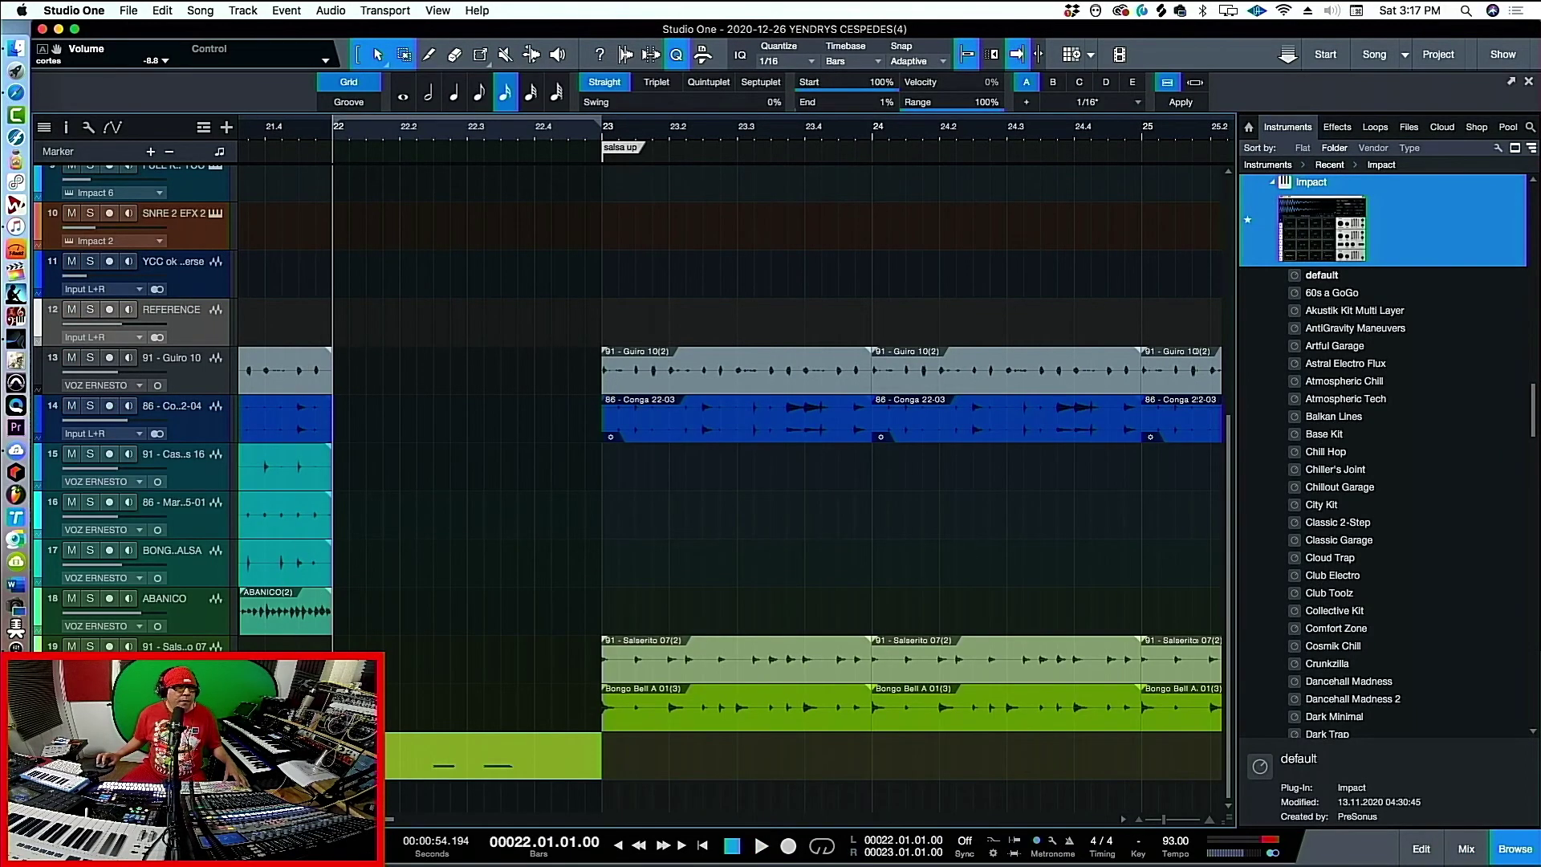
Open the cortes part's notes and audition its conga, Salserito and bongo bell sounds
key("F2")
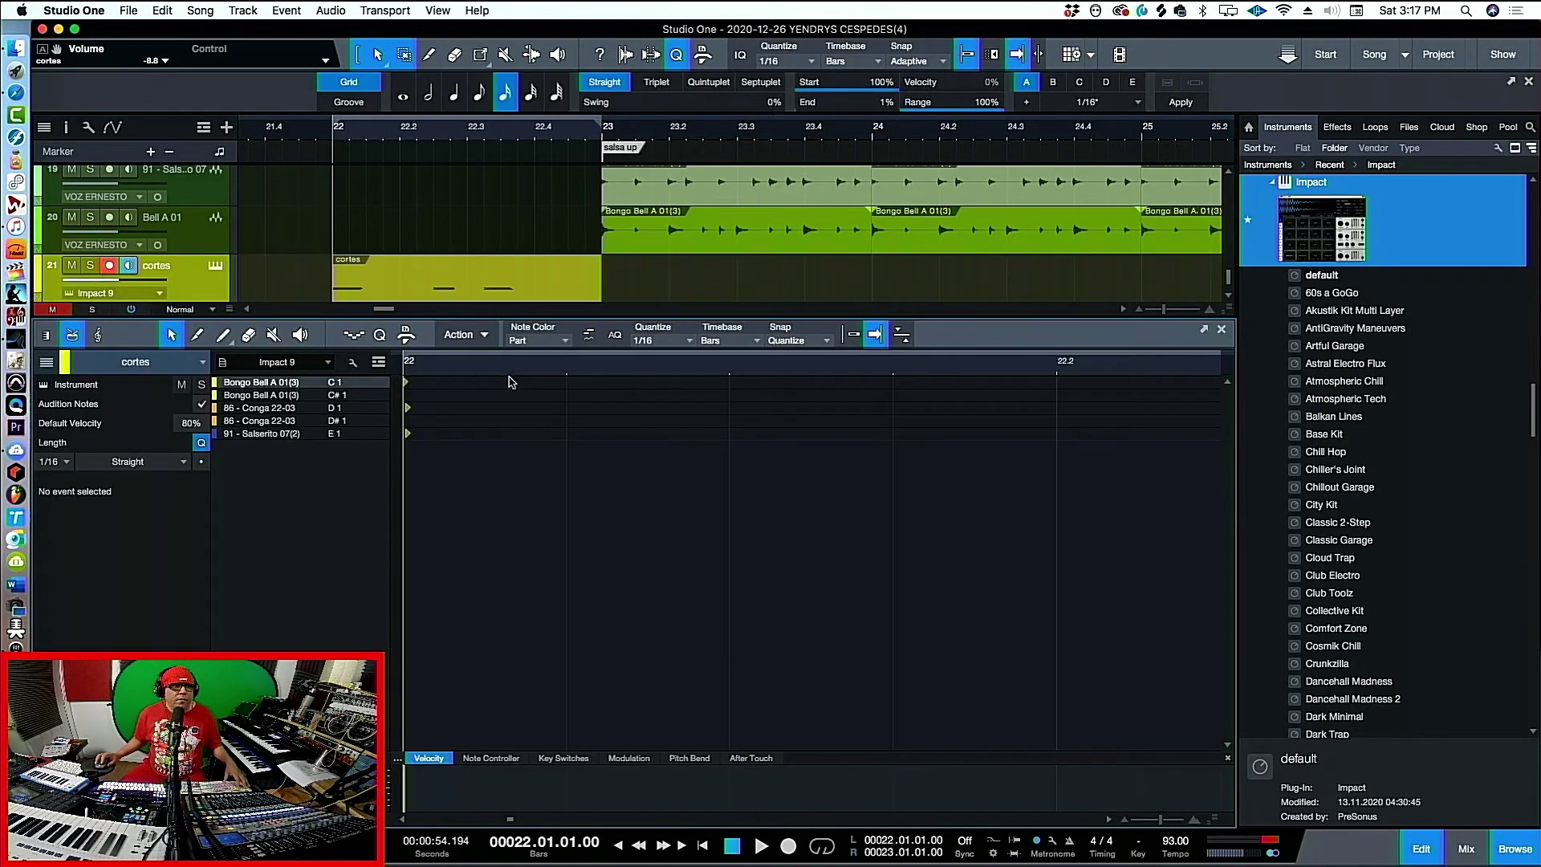
left_click(280, 407)
left_click(272, 420)
left_click(263, 434)
left_click(276, 407)
left_click(281, 382)
Open the cortes track's Impact instrument and load the guiro clip from bar 23 onto the empty F 1 pad
key("F3")
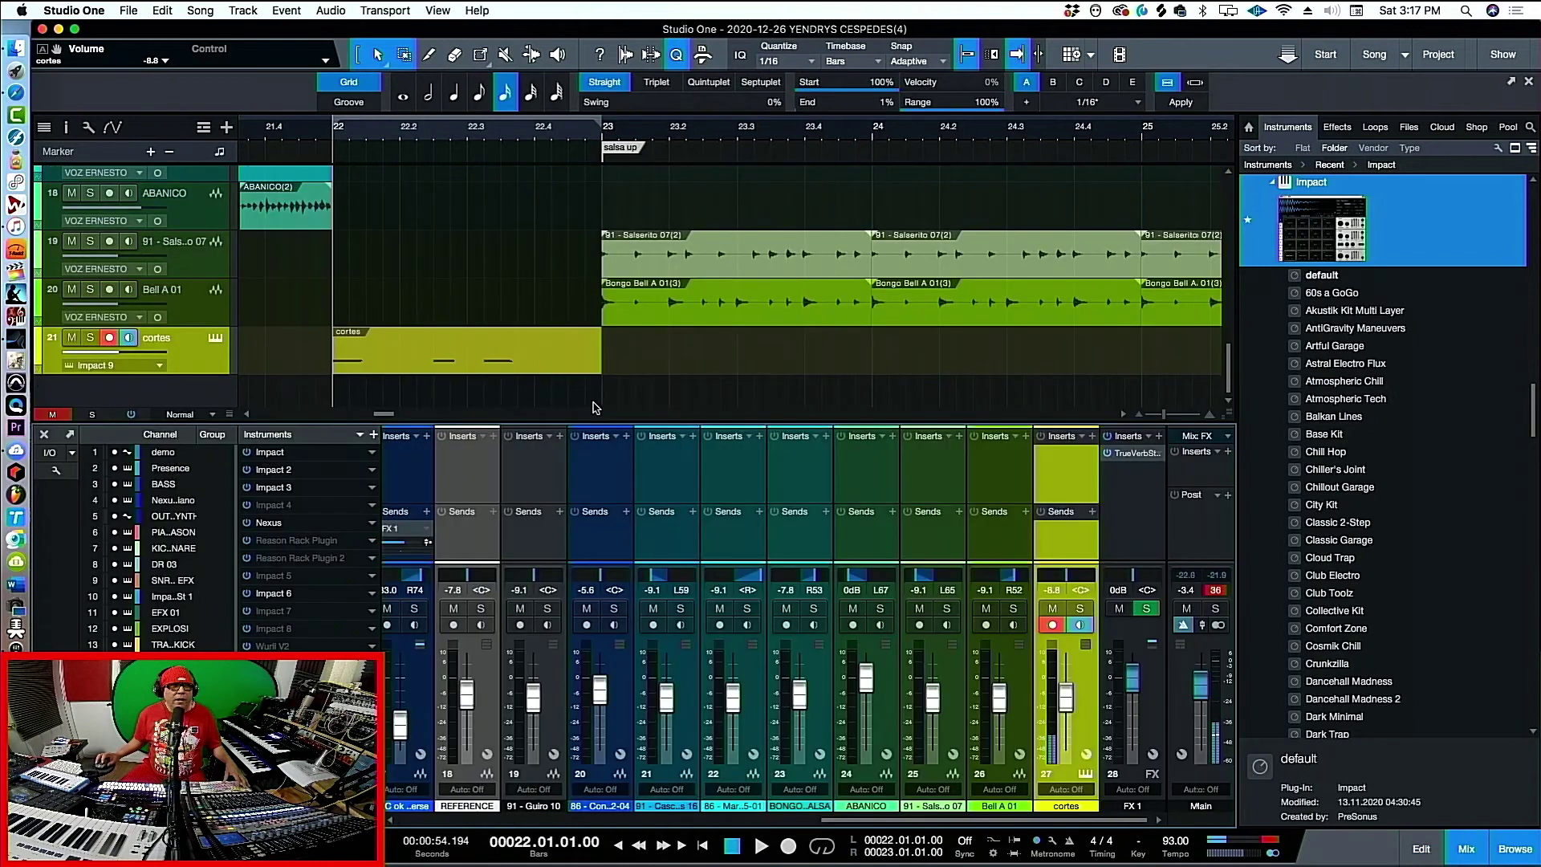
left_click(215, 344)
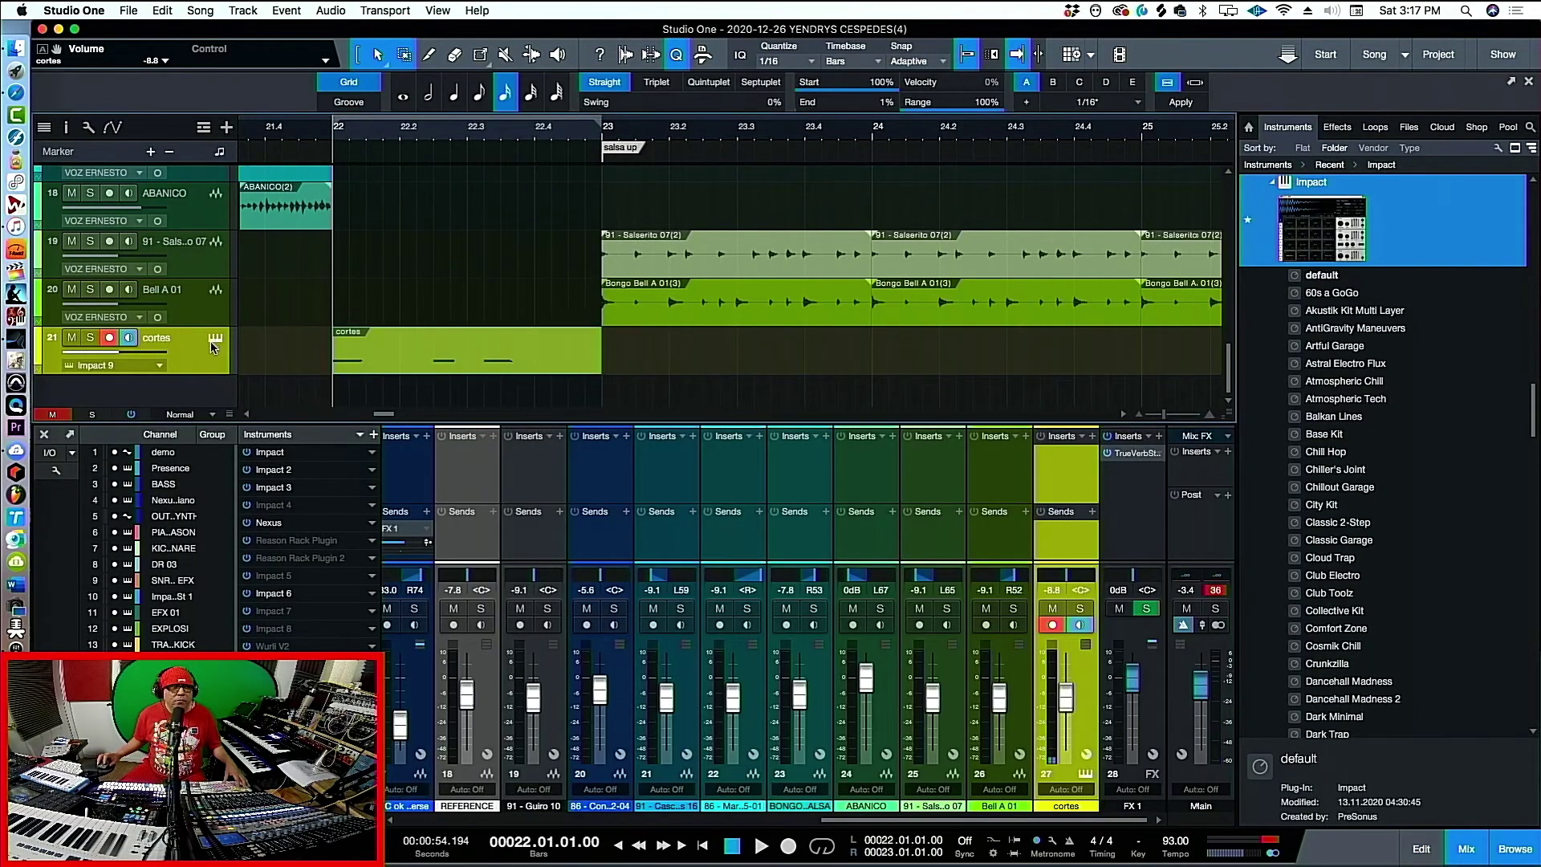
scroll(629, 278, "up", 5)
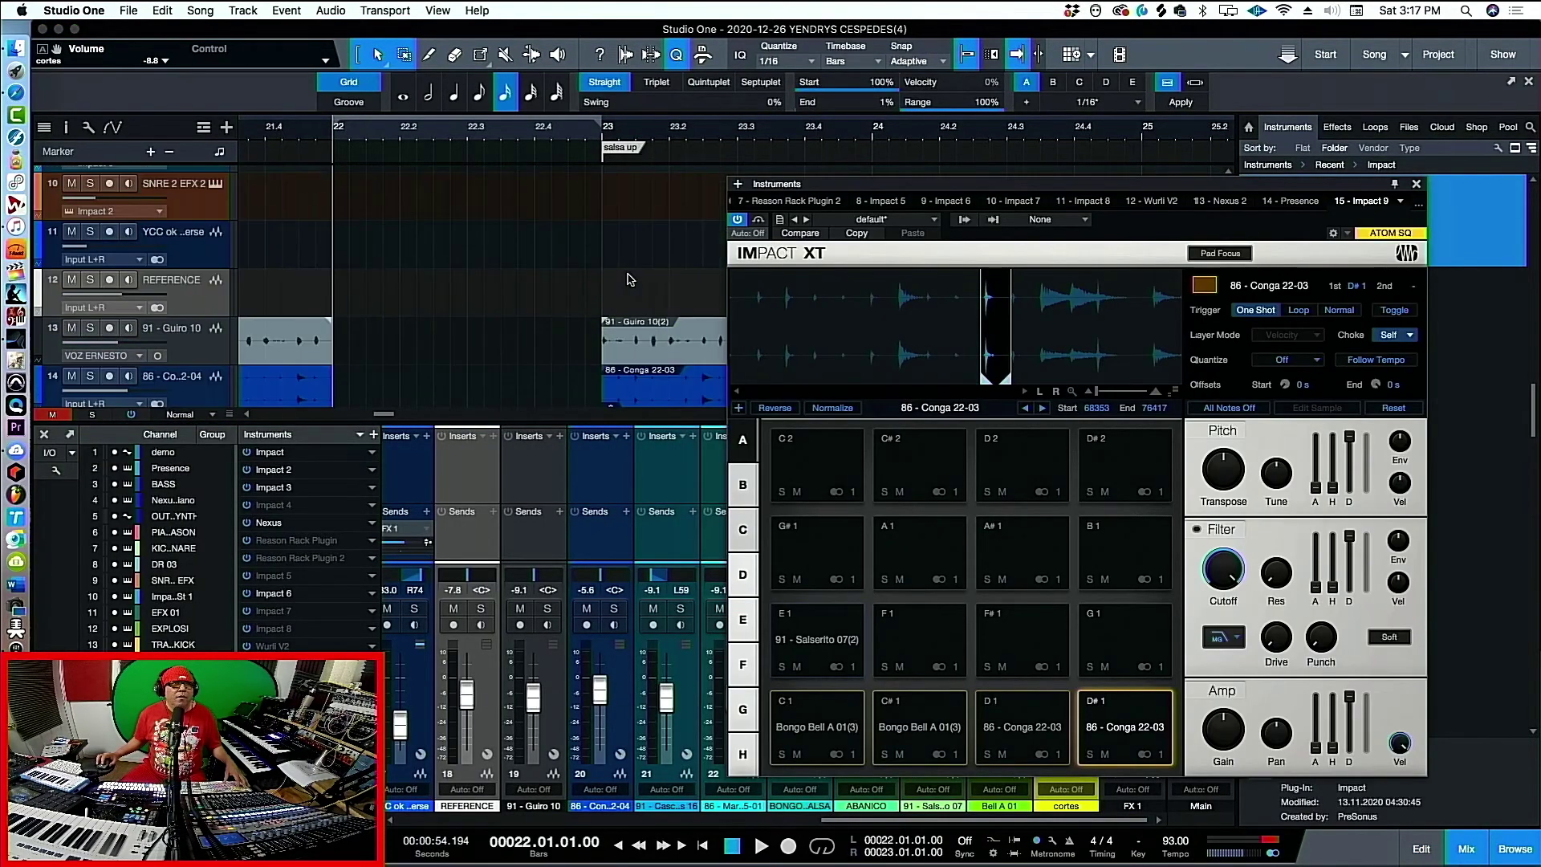
left_click(652, 349)
left_click_drag(636, 347, 923, 634)
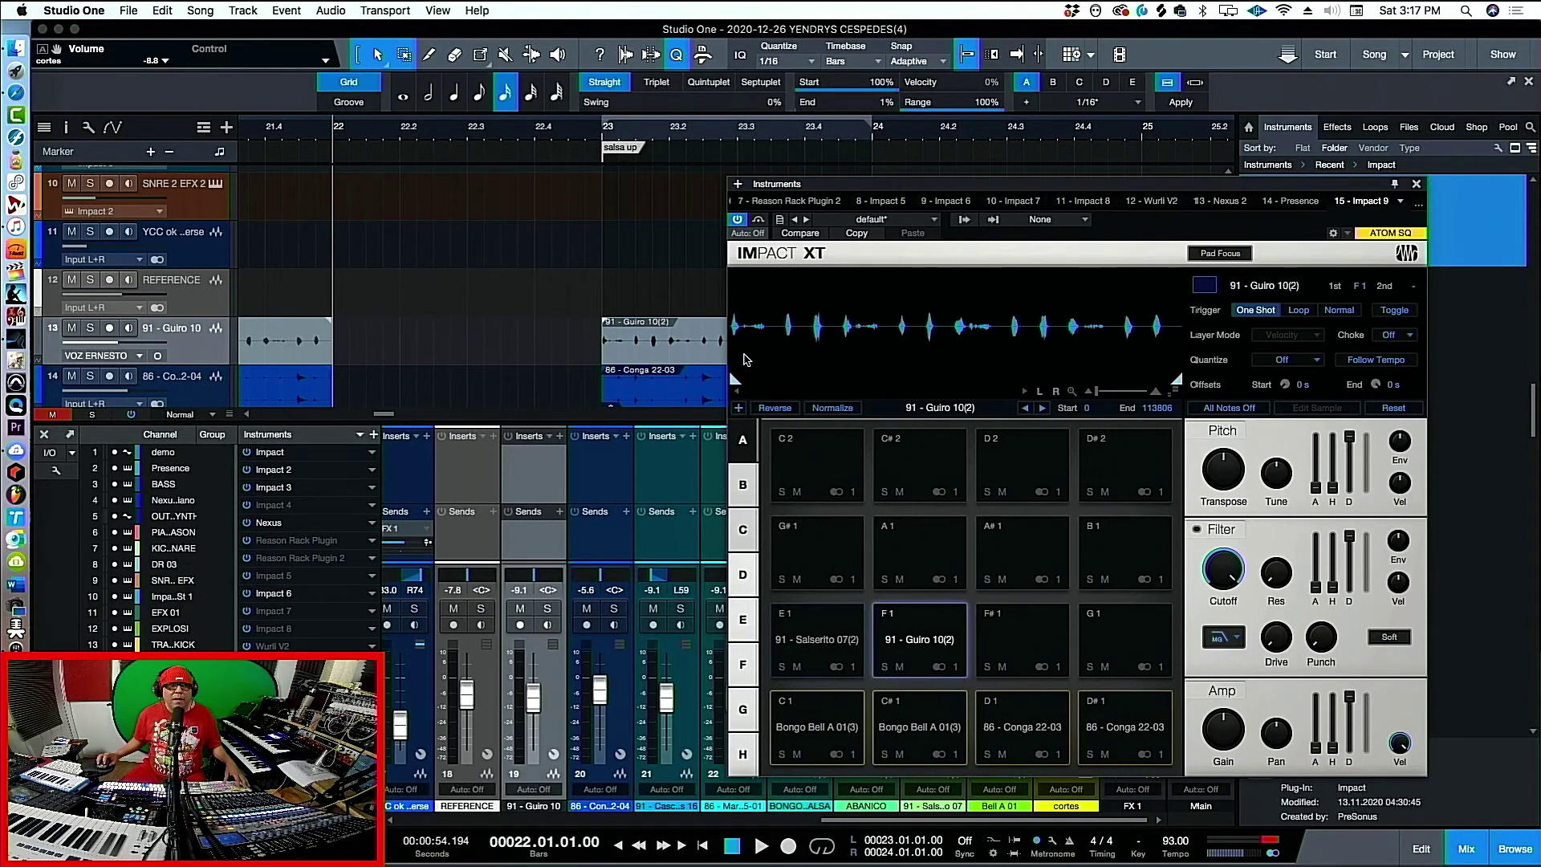
Trim the guiro sample on pad F 1 to a single hit, from start 13669 to end 20471, and audition it
left_click_drag(734, 382, 791, 372)
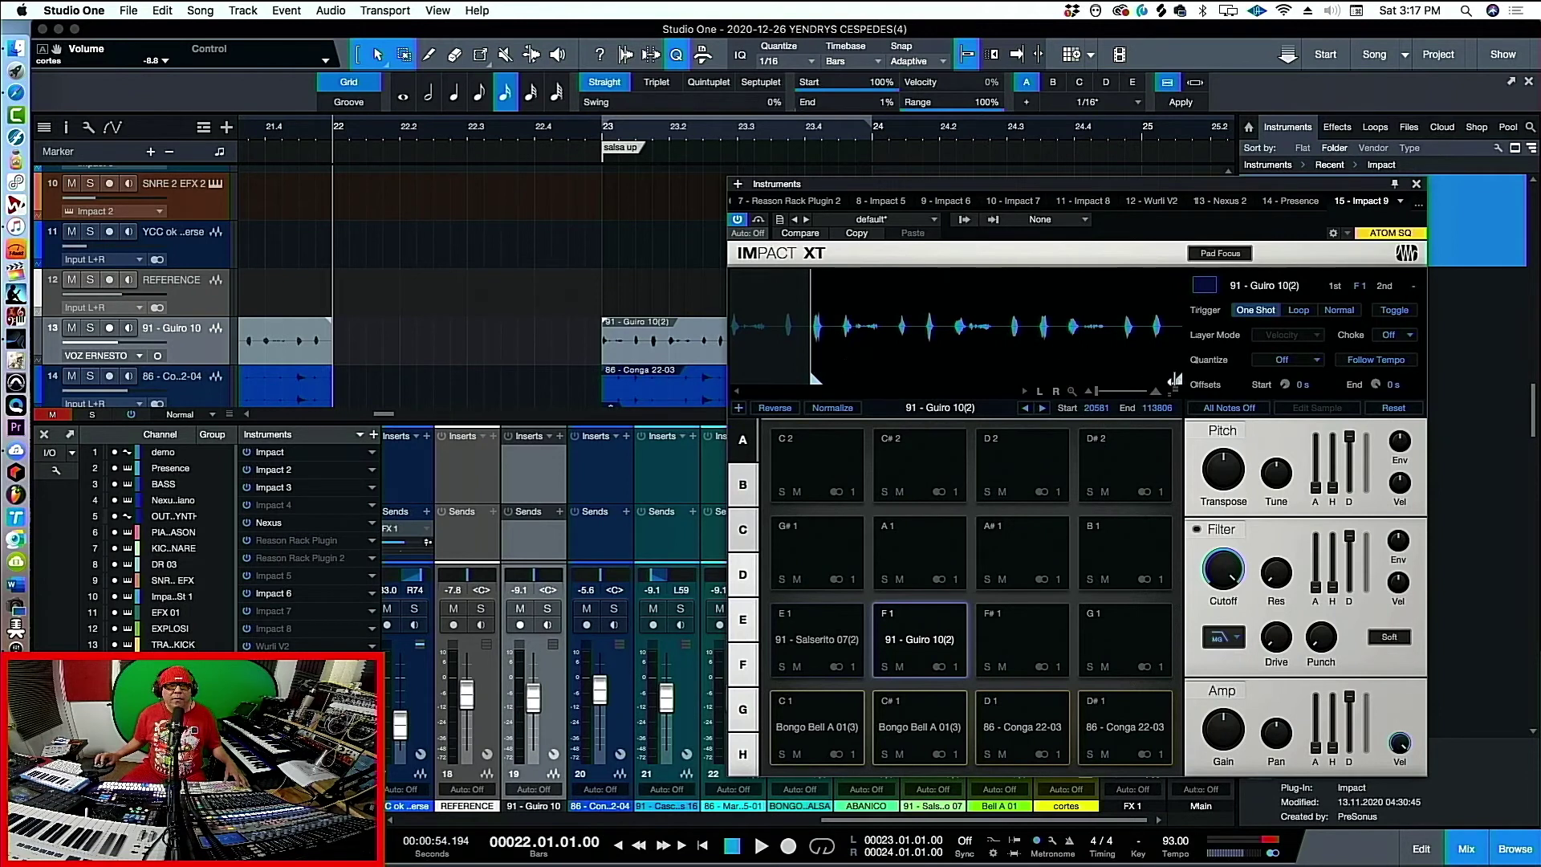
left_click_drag(1176, 379, 862, 366)
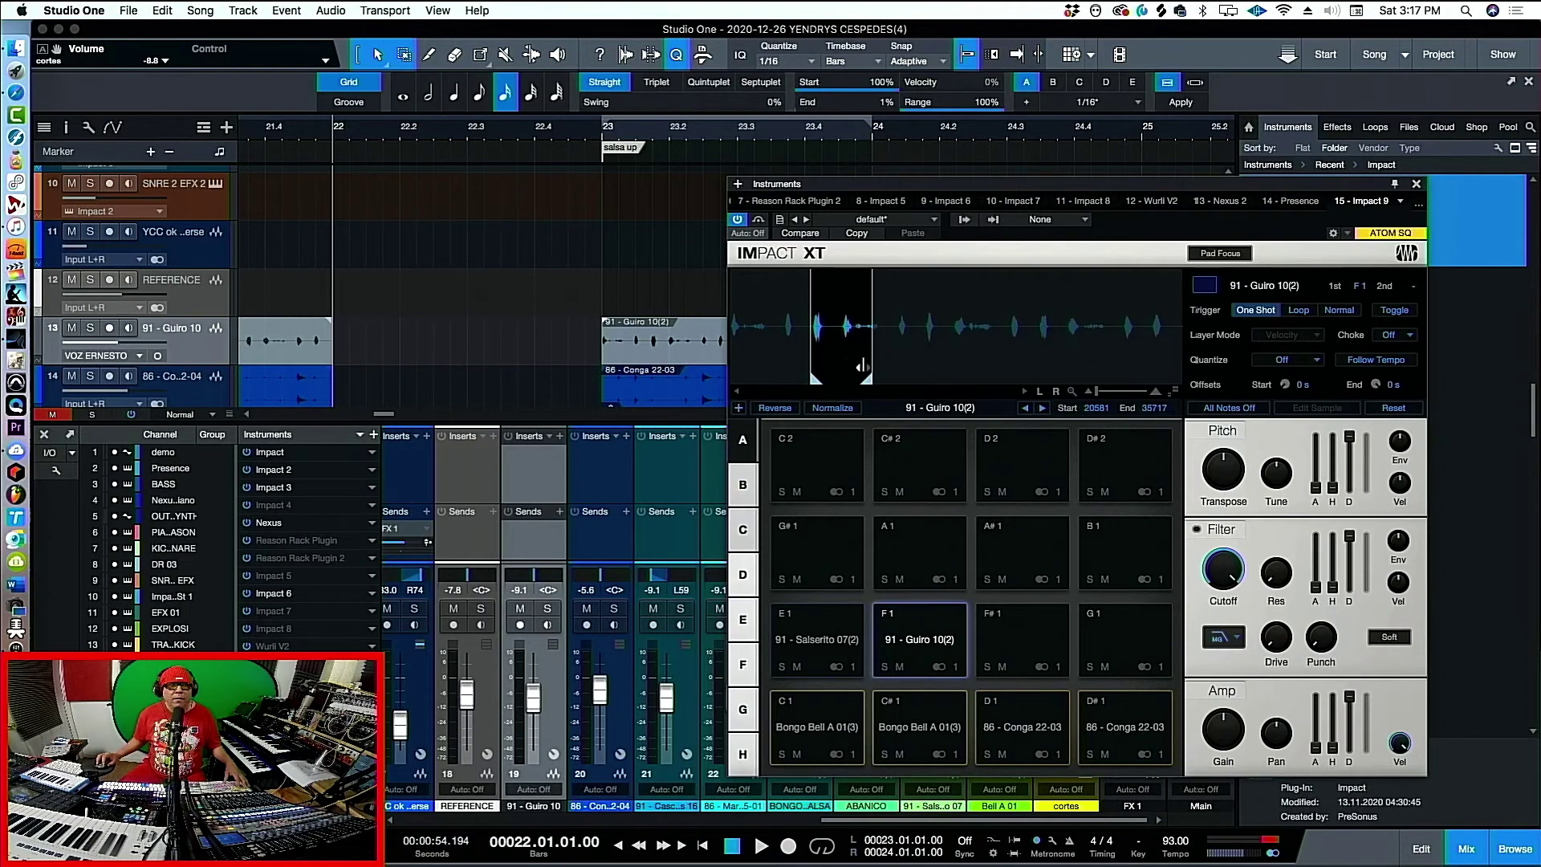
left_click(918, 652)
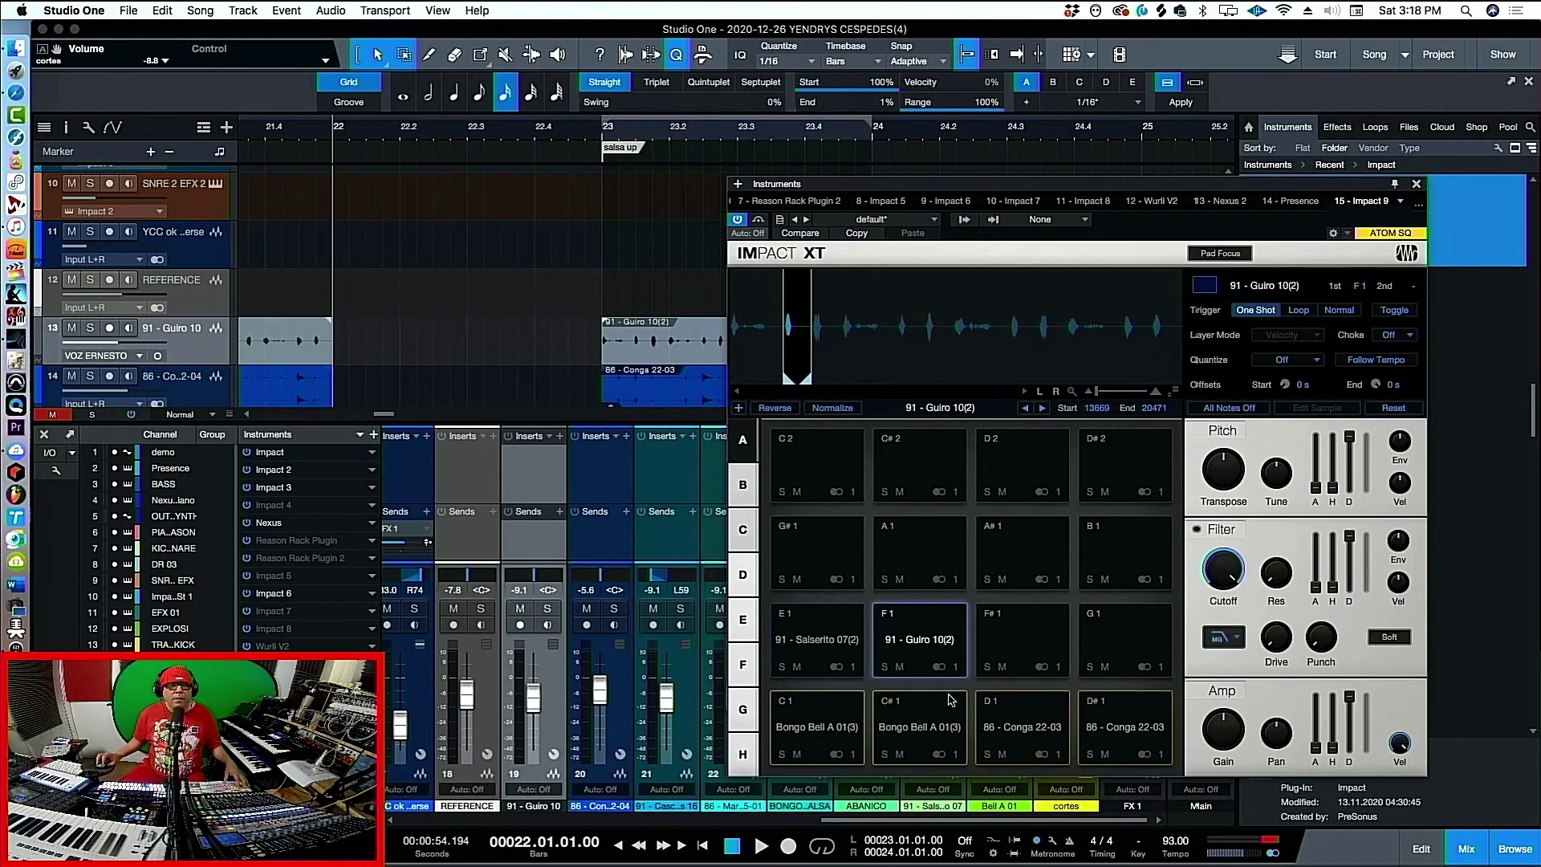
left_click(929, 652)
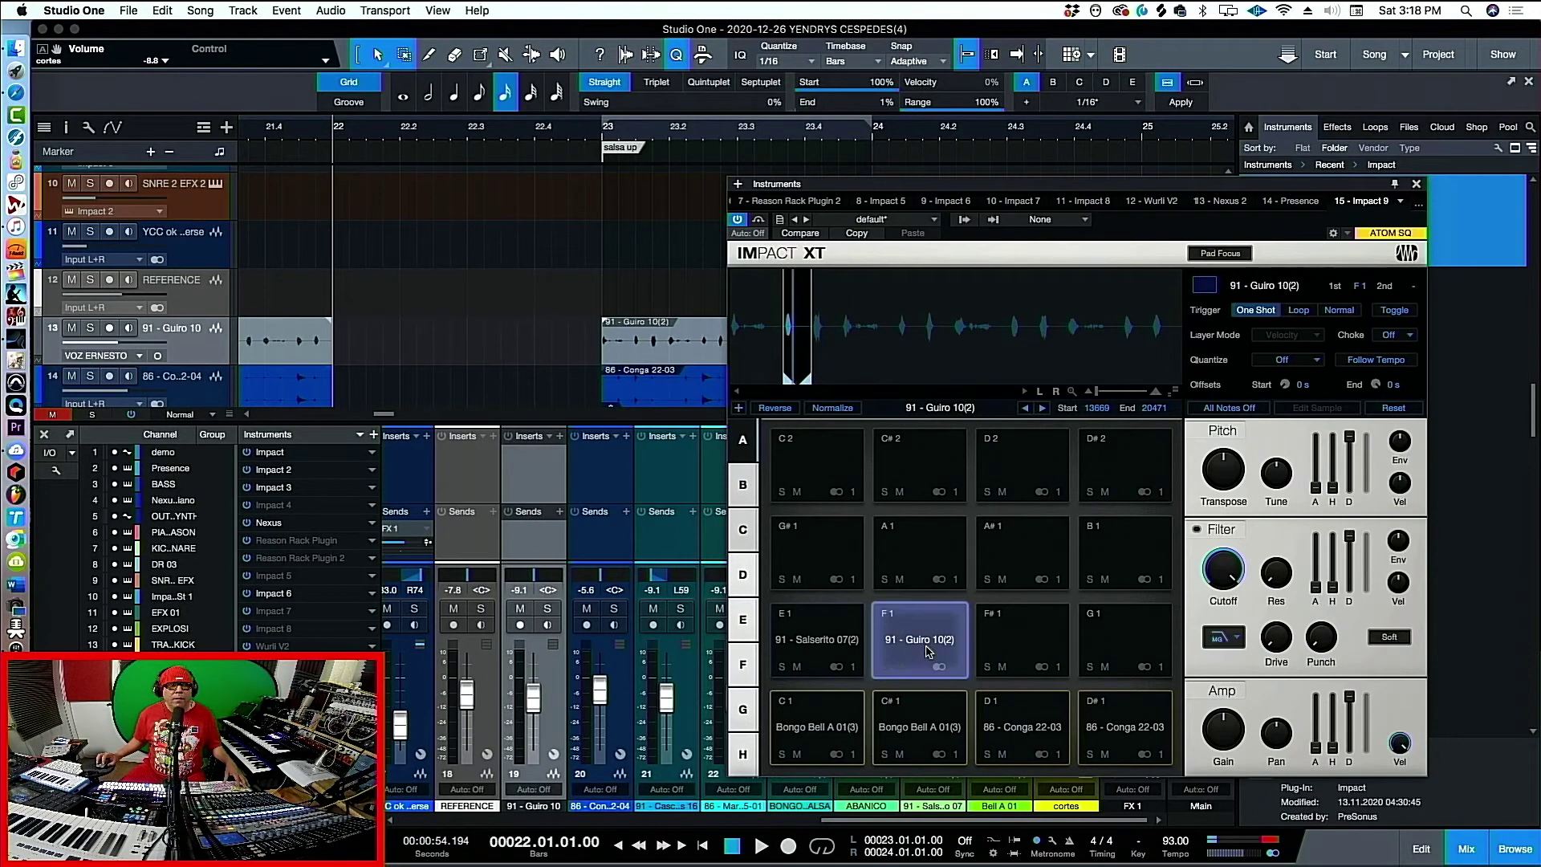
left_click(1415, 185)
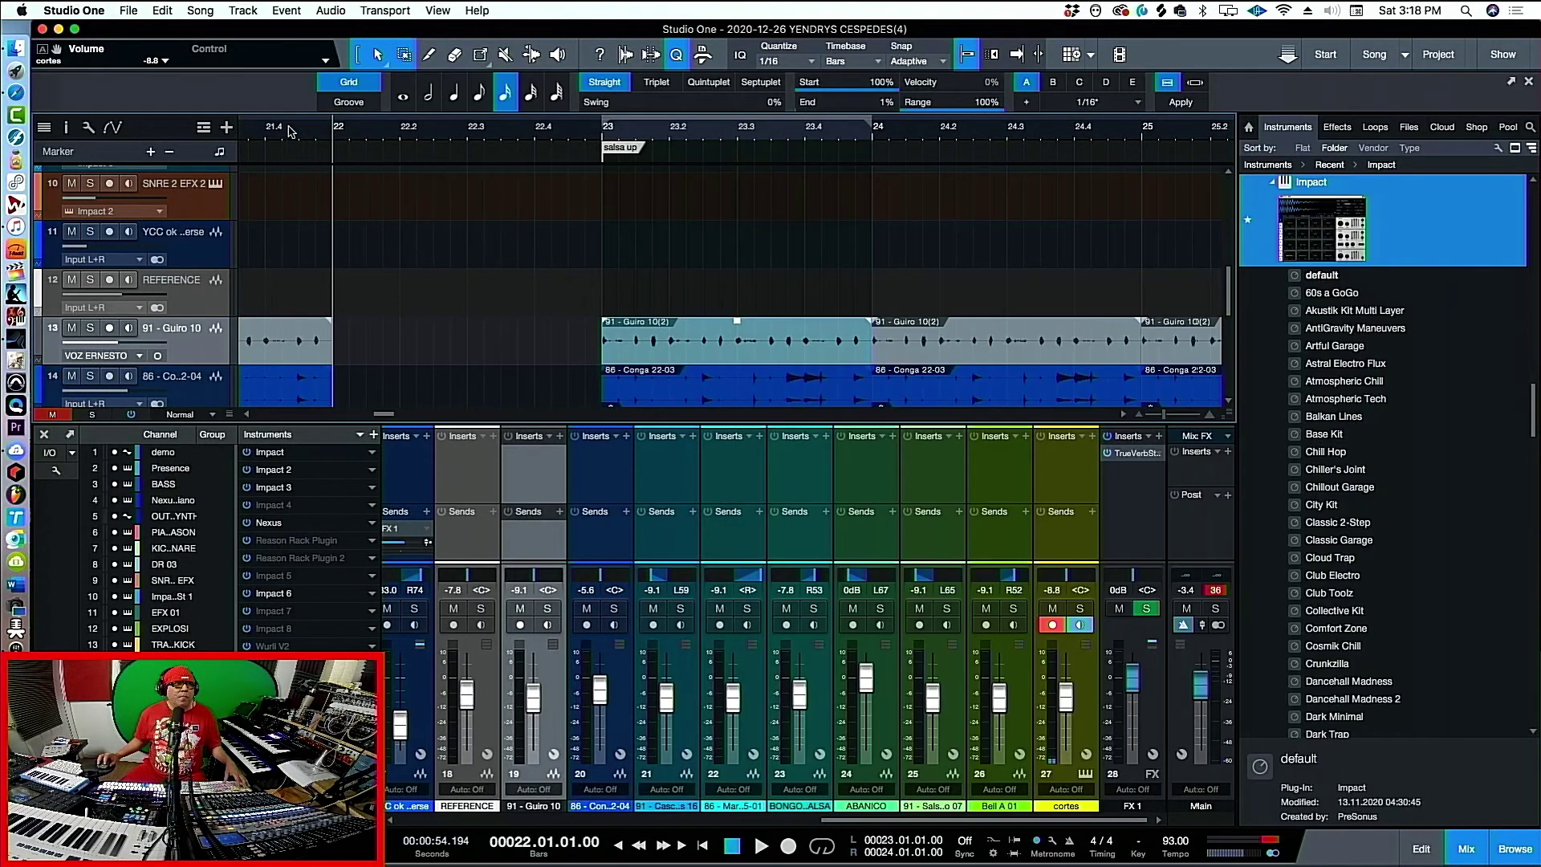
Play the arrangement from bar 21, beat 4 to try the guiro hit over the cortes, and hide the mixer
key("space")
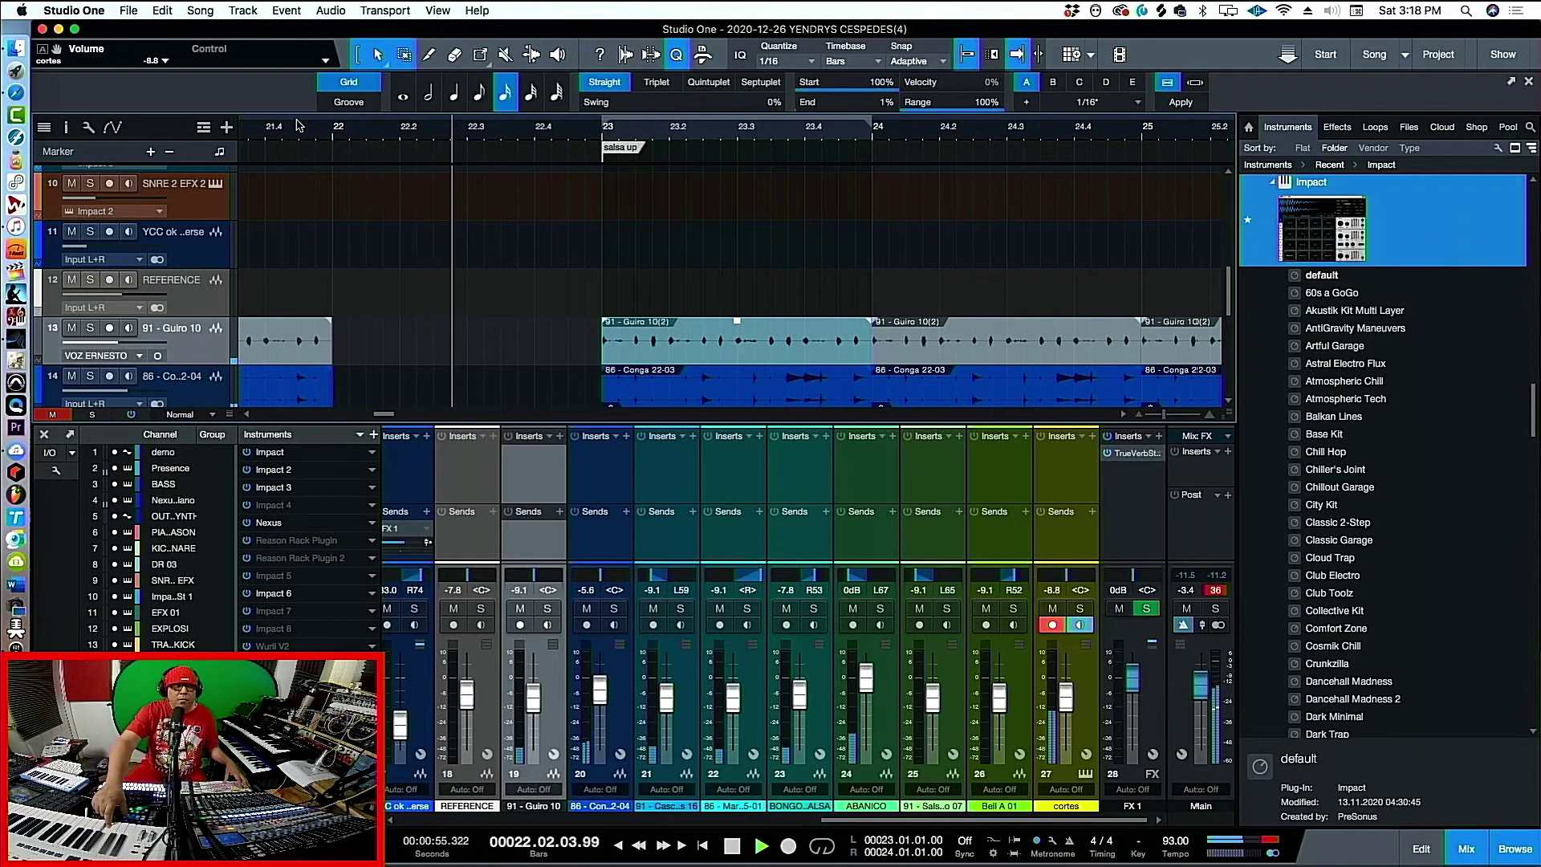
key("space")
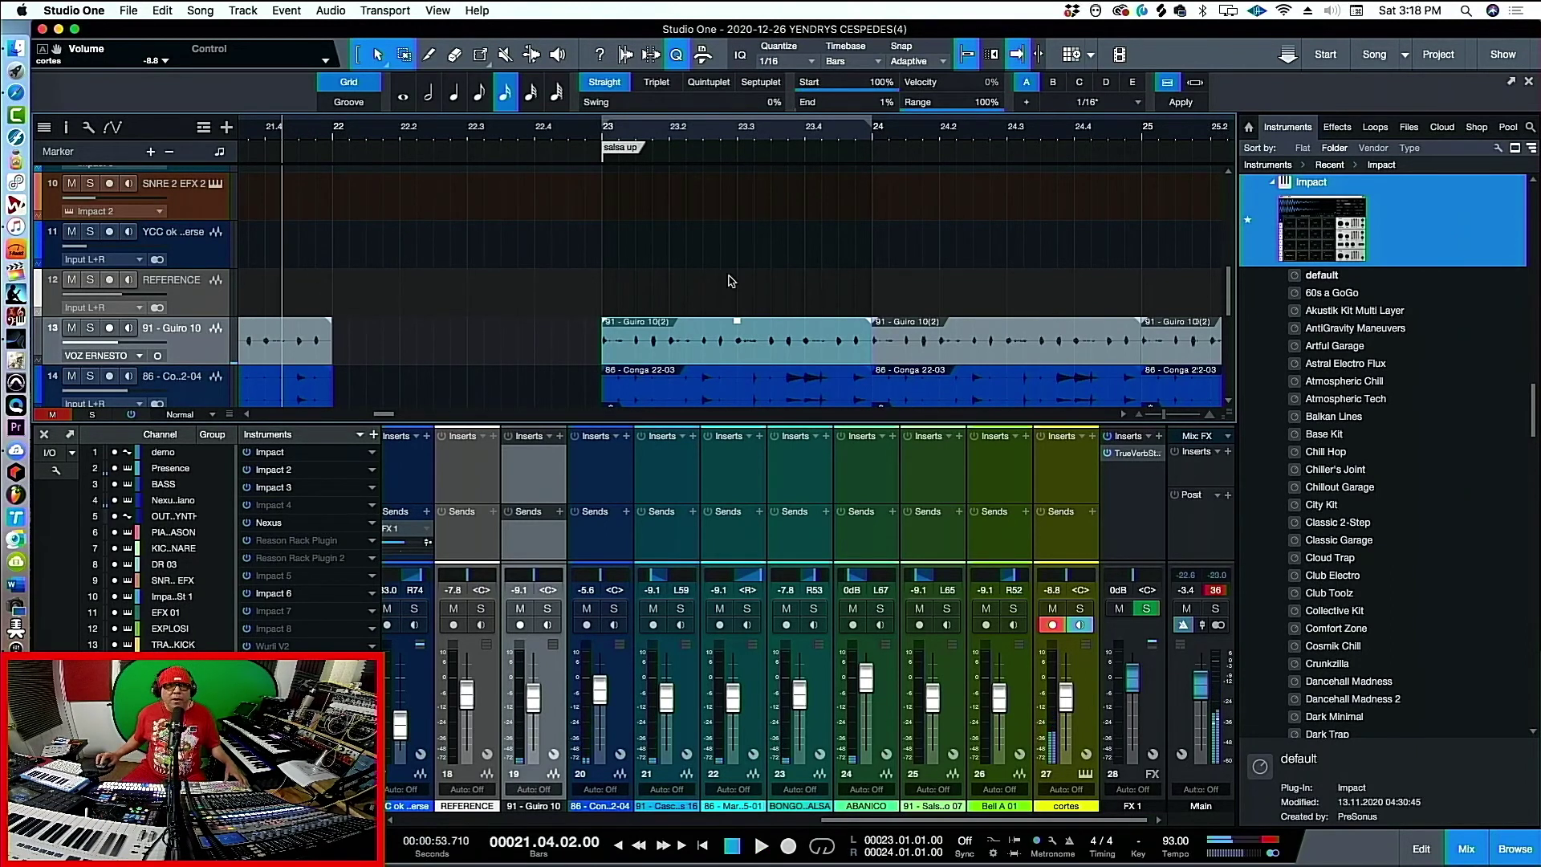
left_click(44, 434)
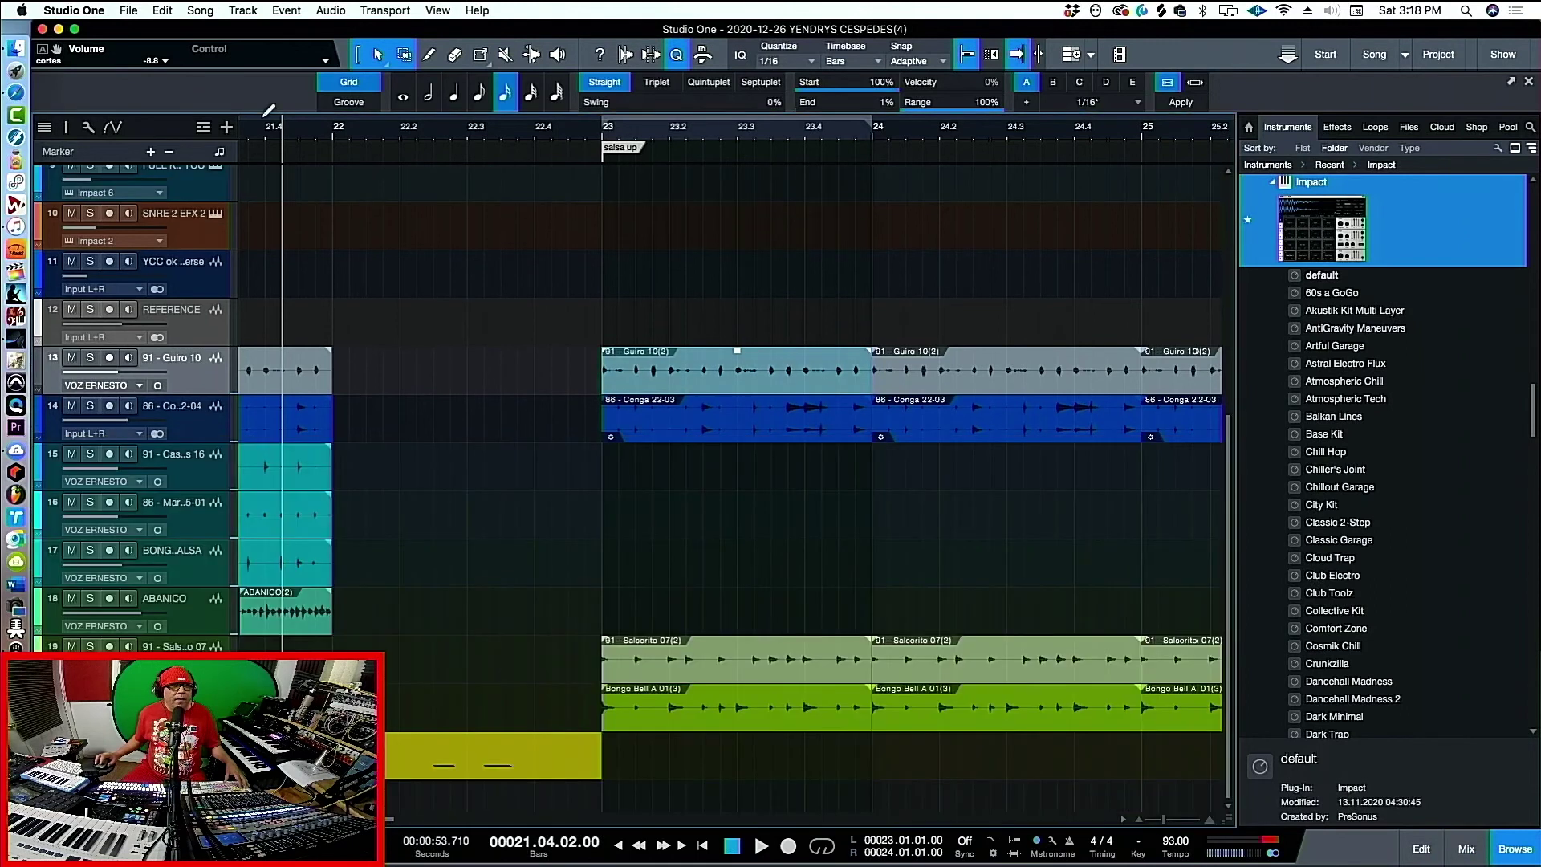
Set playback to start at bar 21, beat 3 and play the lead-in to the cortes hits
left_click(248, 127)
scroll(291, 127, "down", 4)
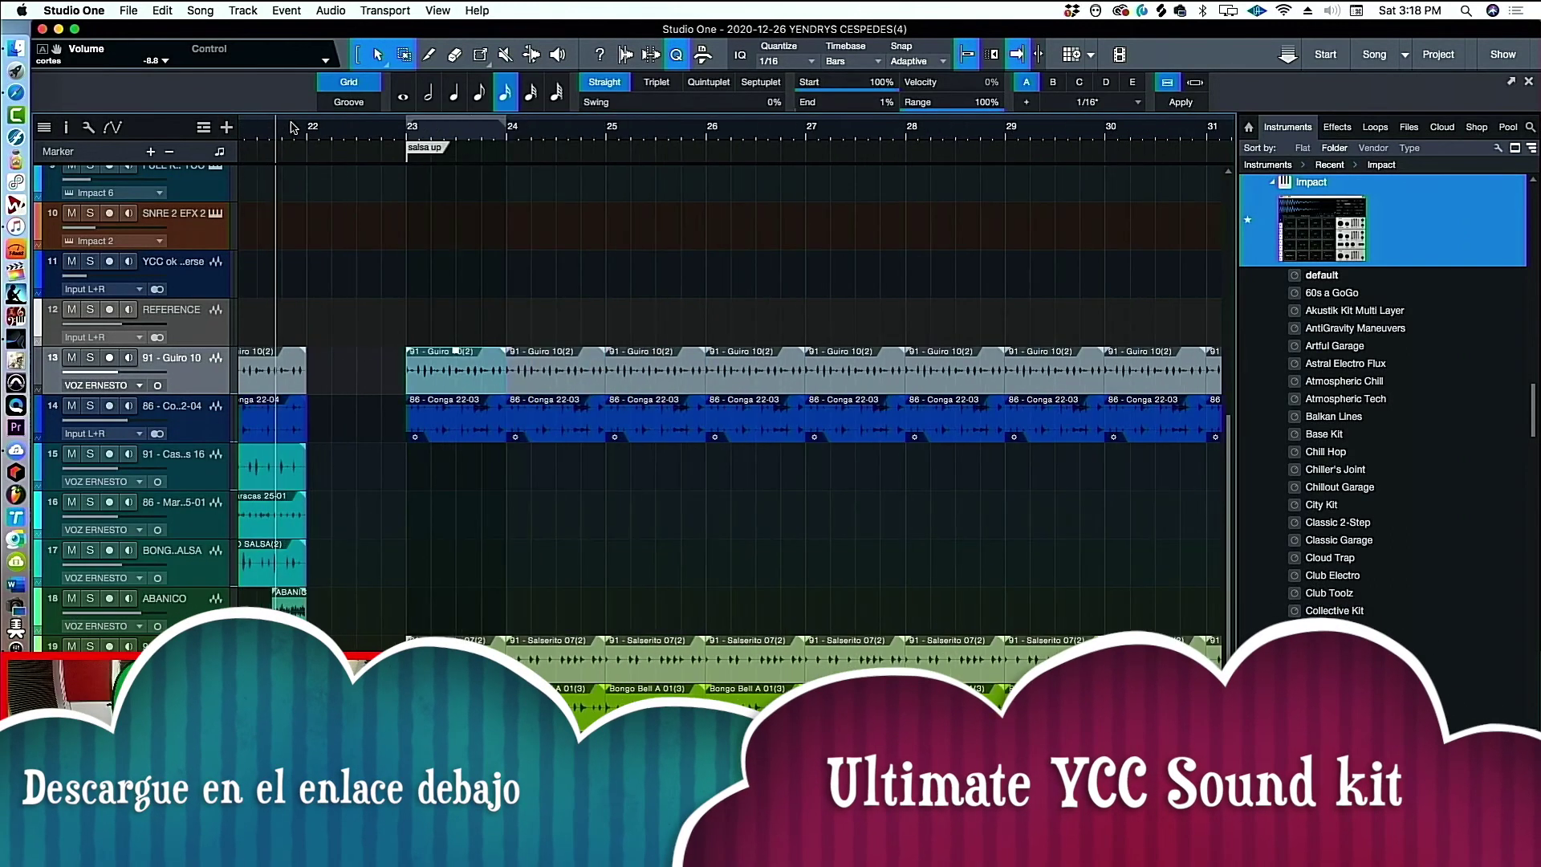
left_click(256, 135)
scroll(422, 144, "left", 5)
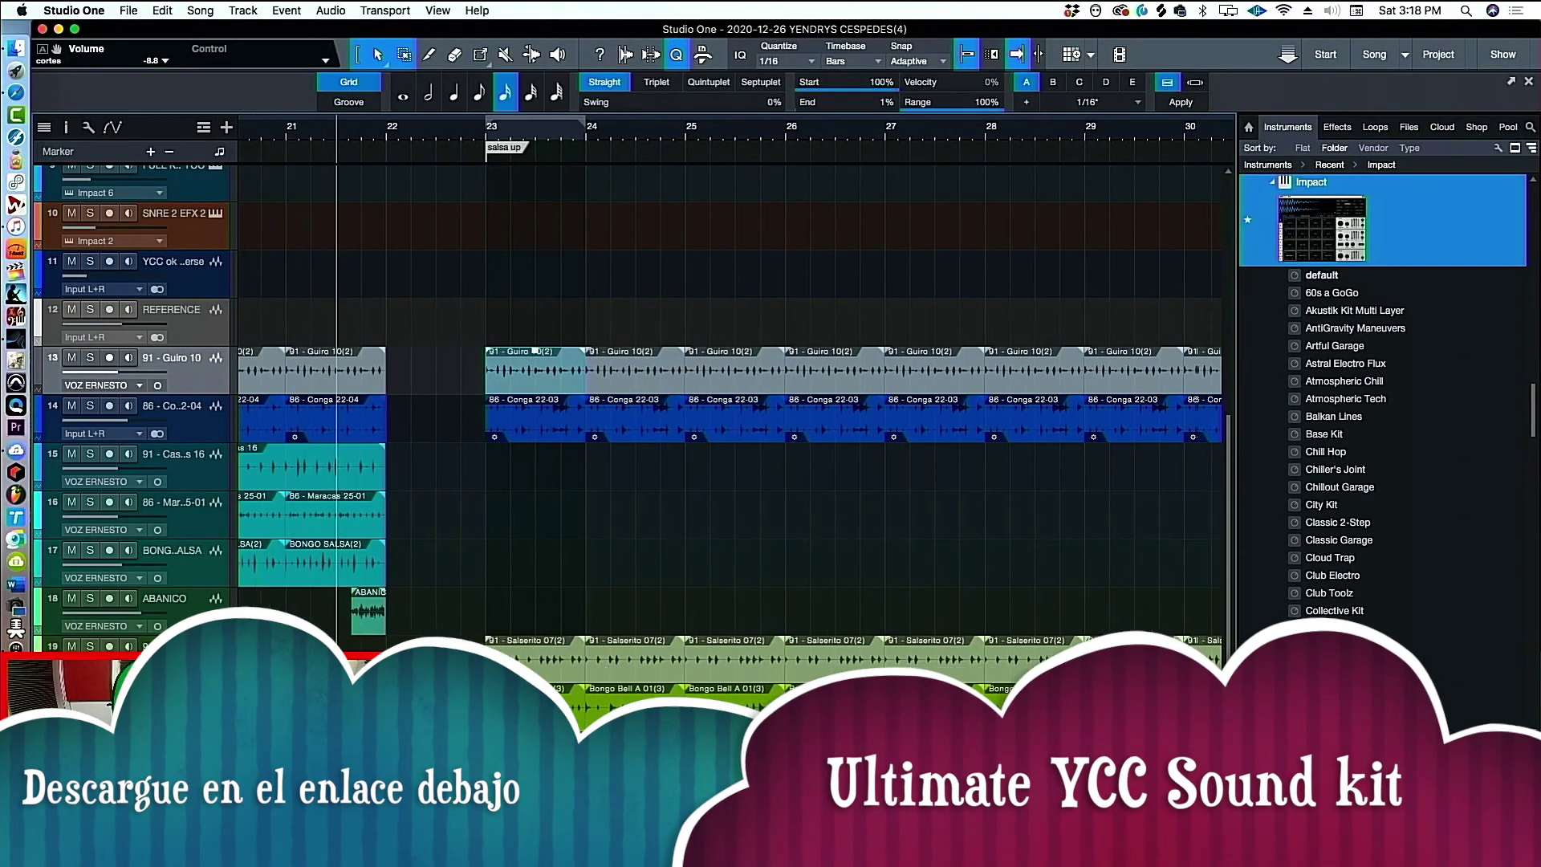
left_click(347, 138)
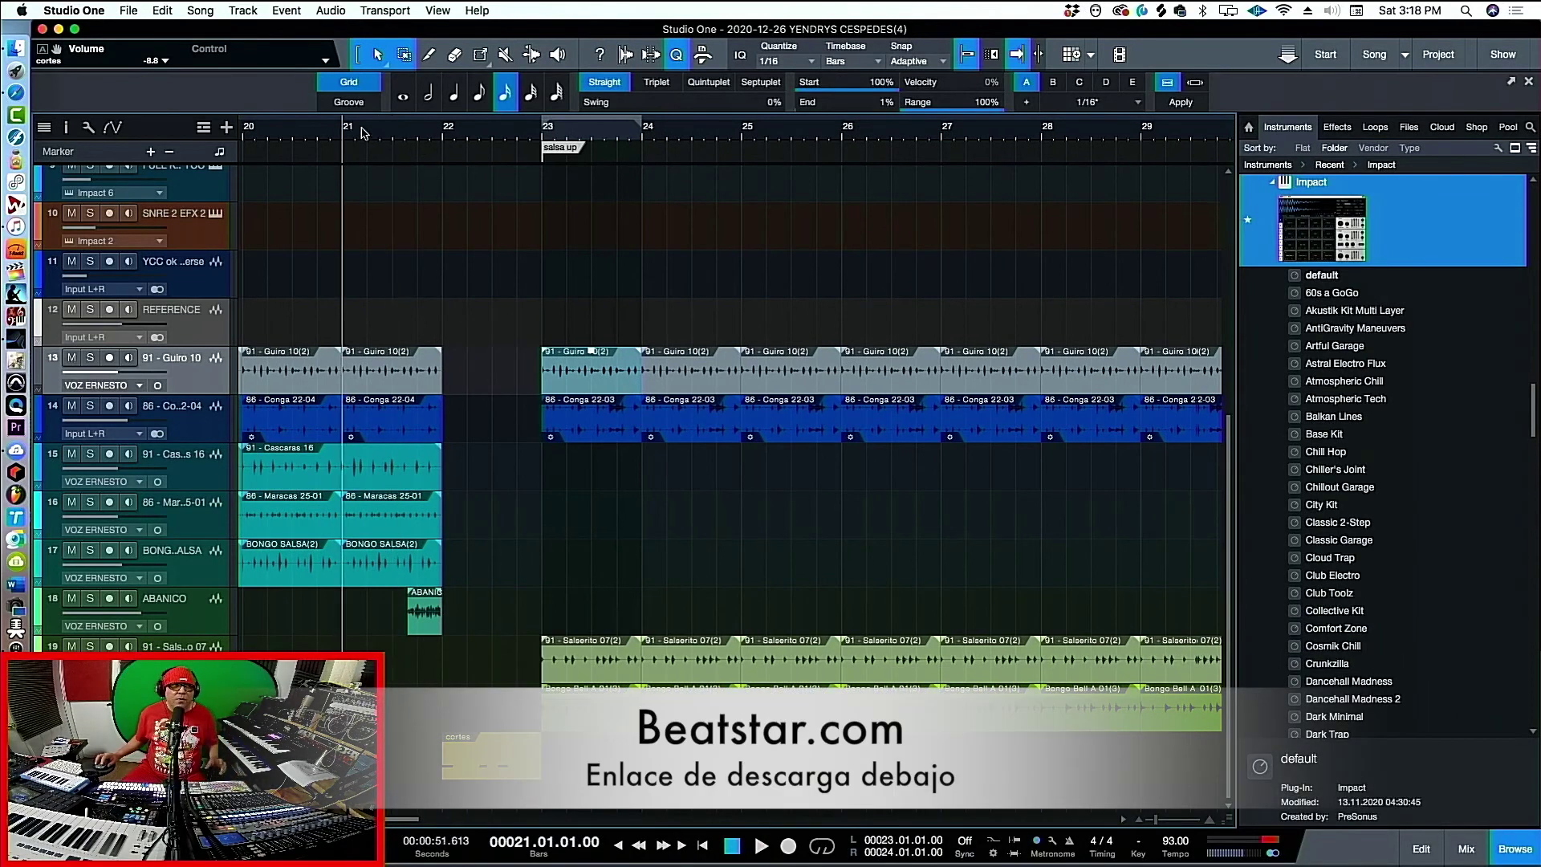
scroll(371, 131, "up", 2)
left_click(404, 132)
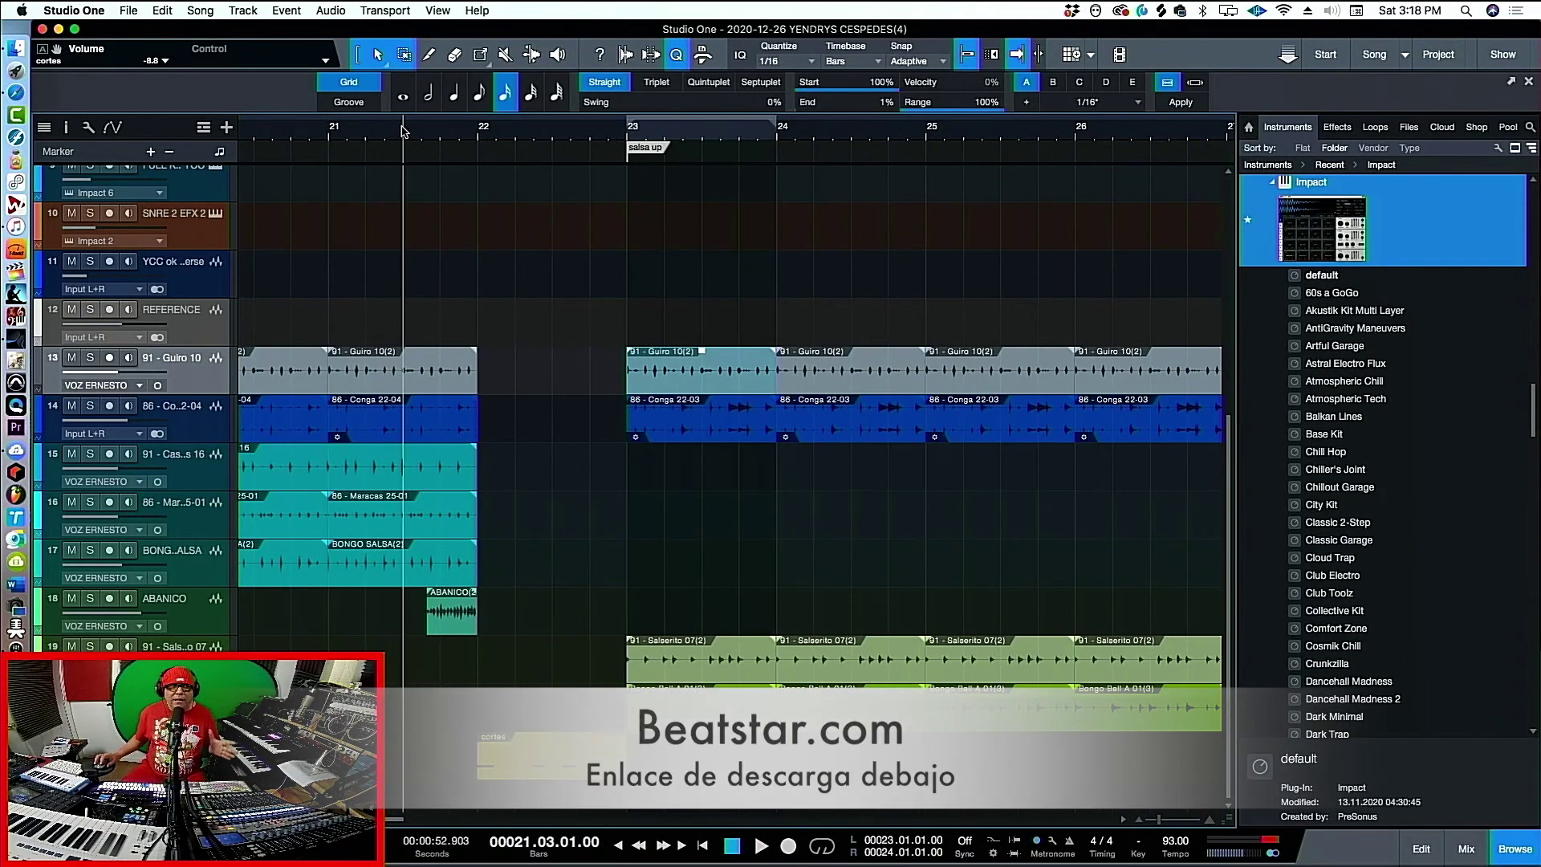
scroll(403, 131, "up", 2)
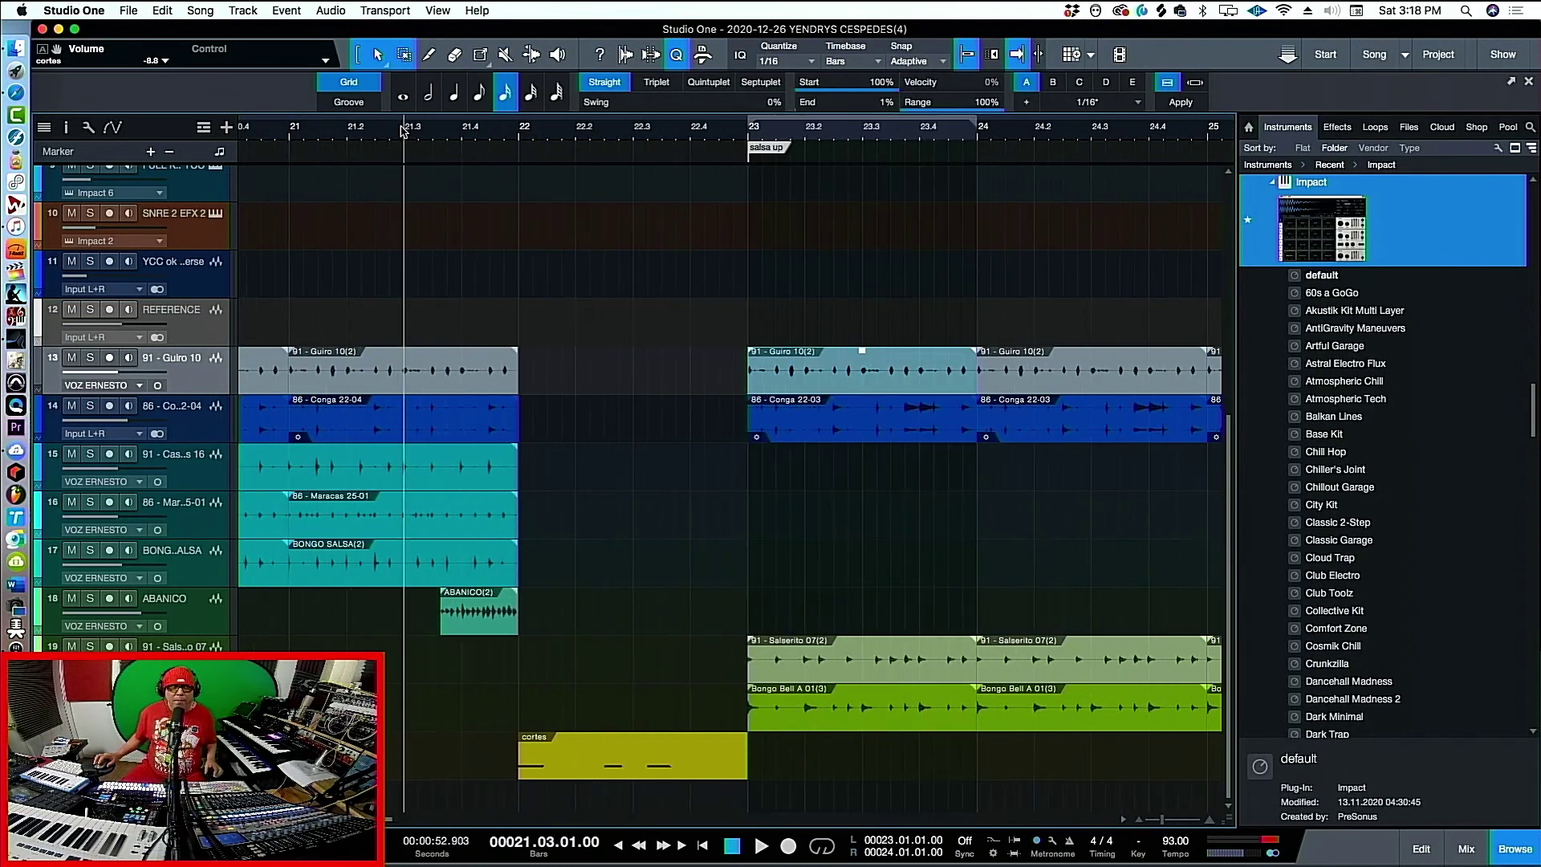
key("space")
key("space")
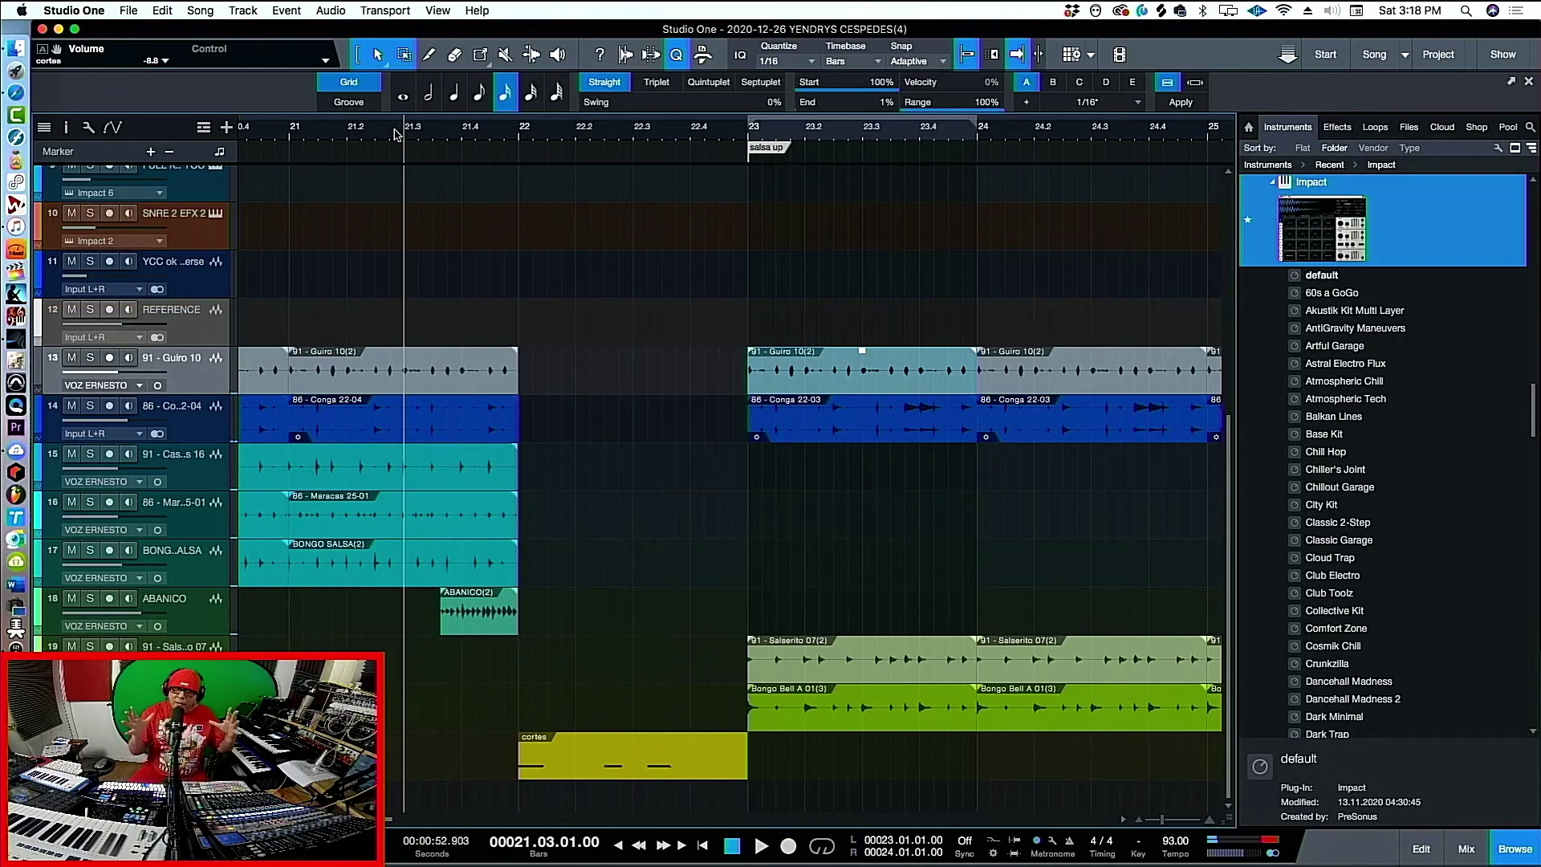
Rehearse the guiro hits over repeated playback from bar 21, beat 3
key("space")
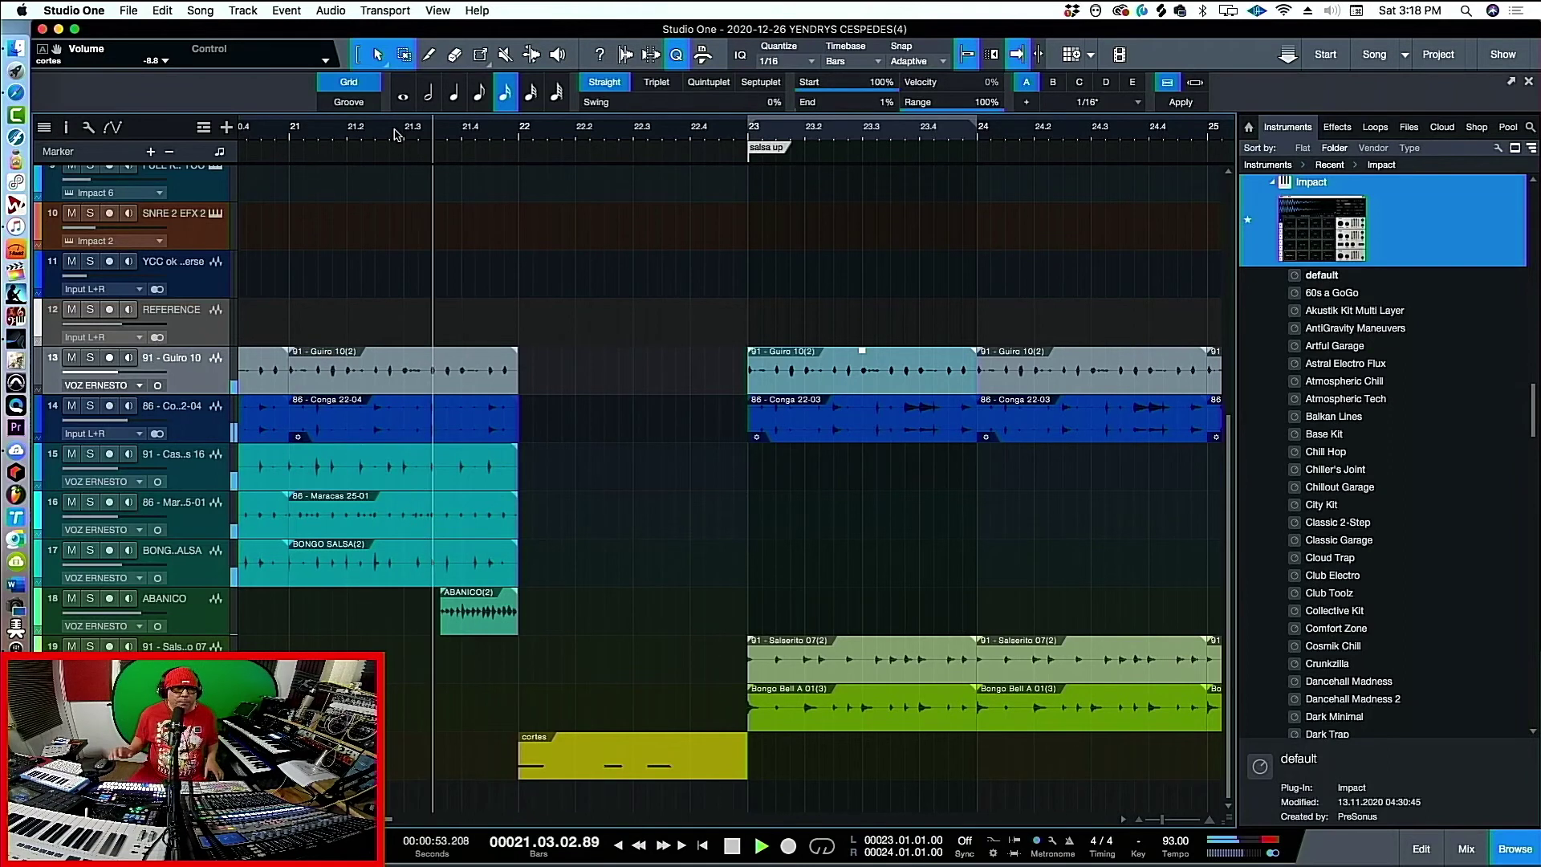
key("space")
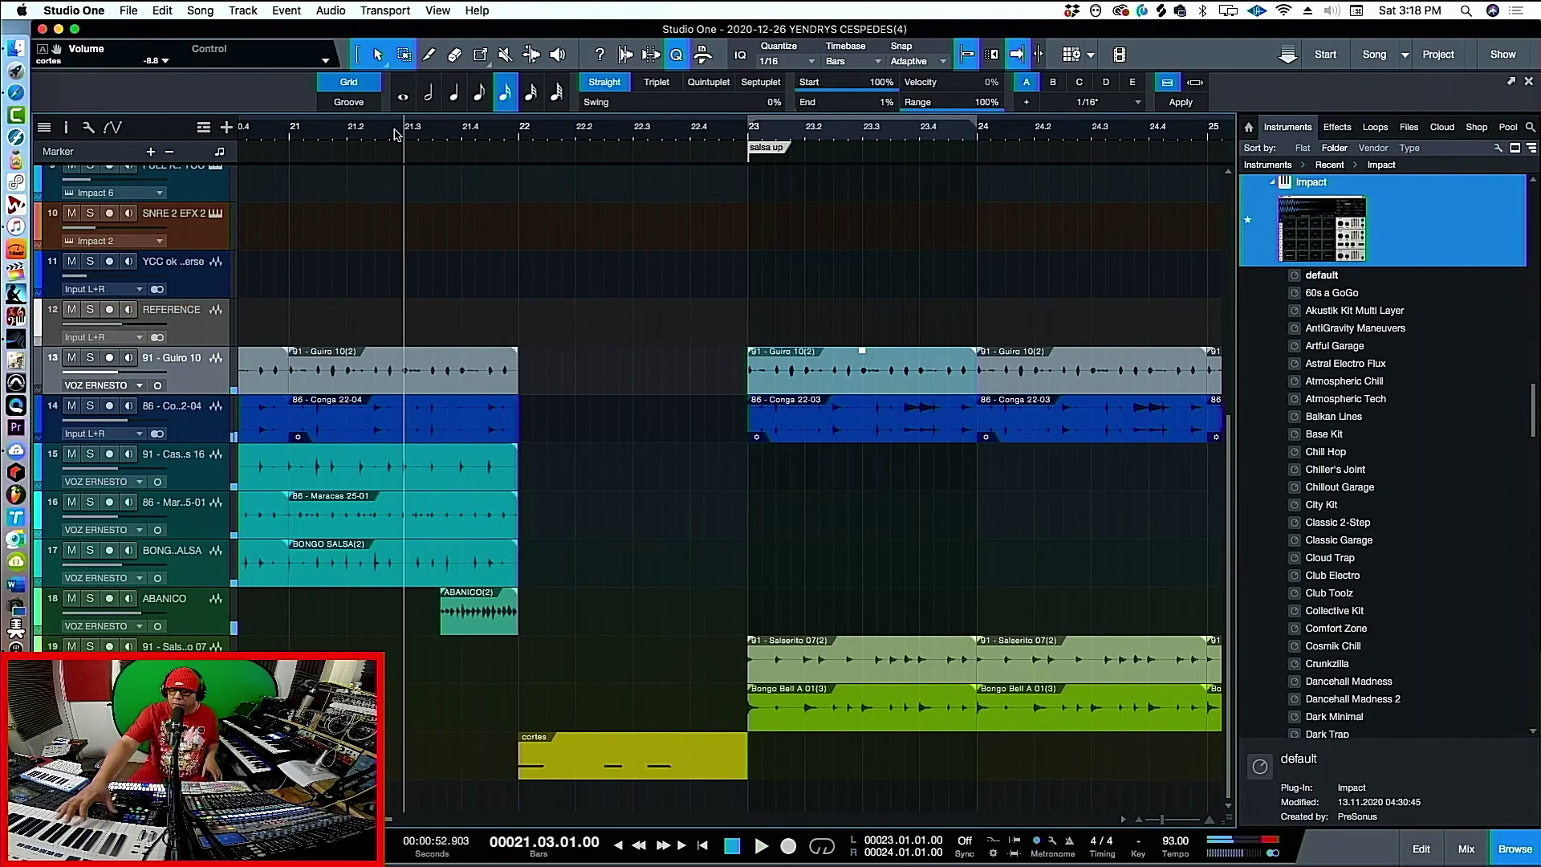
key("space")
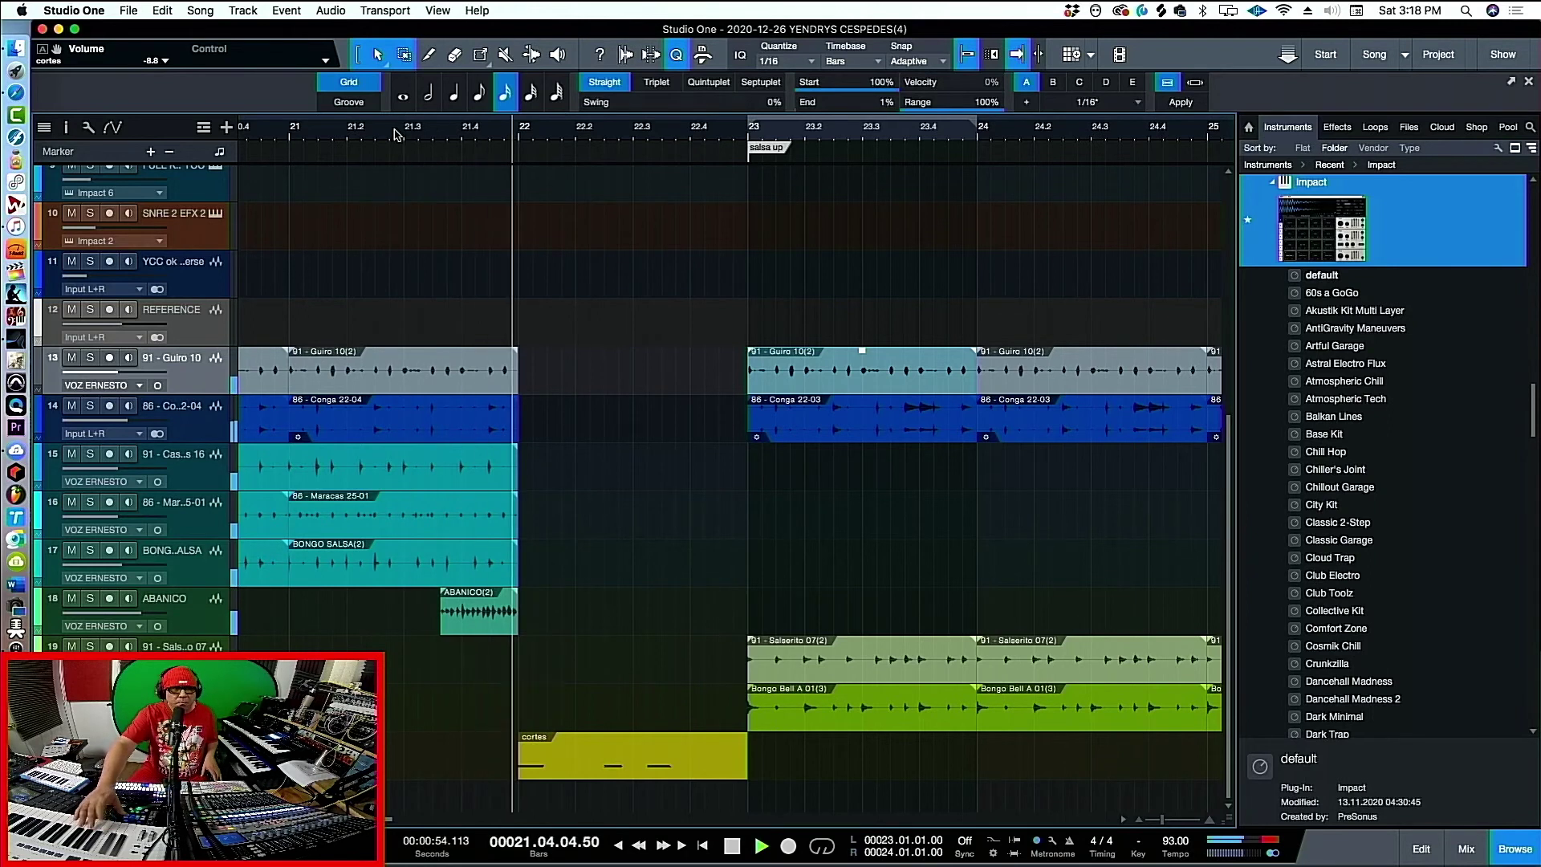
key("space")
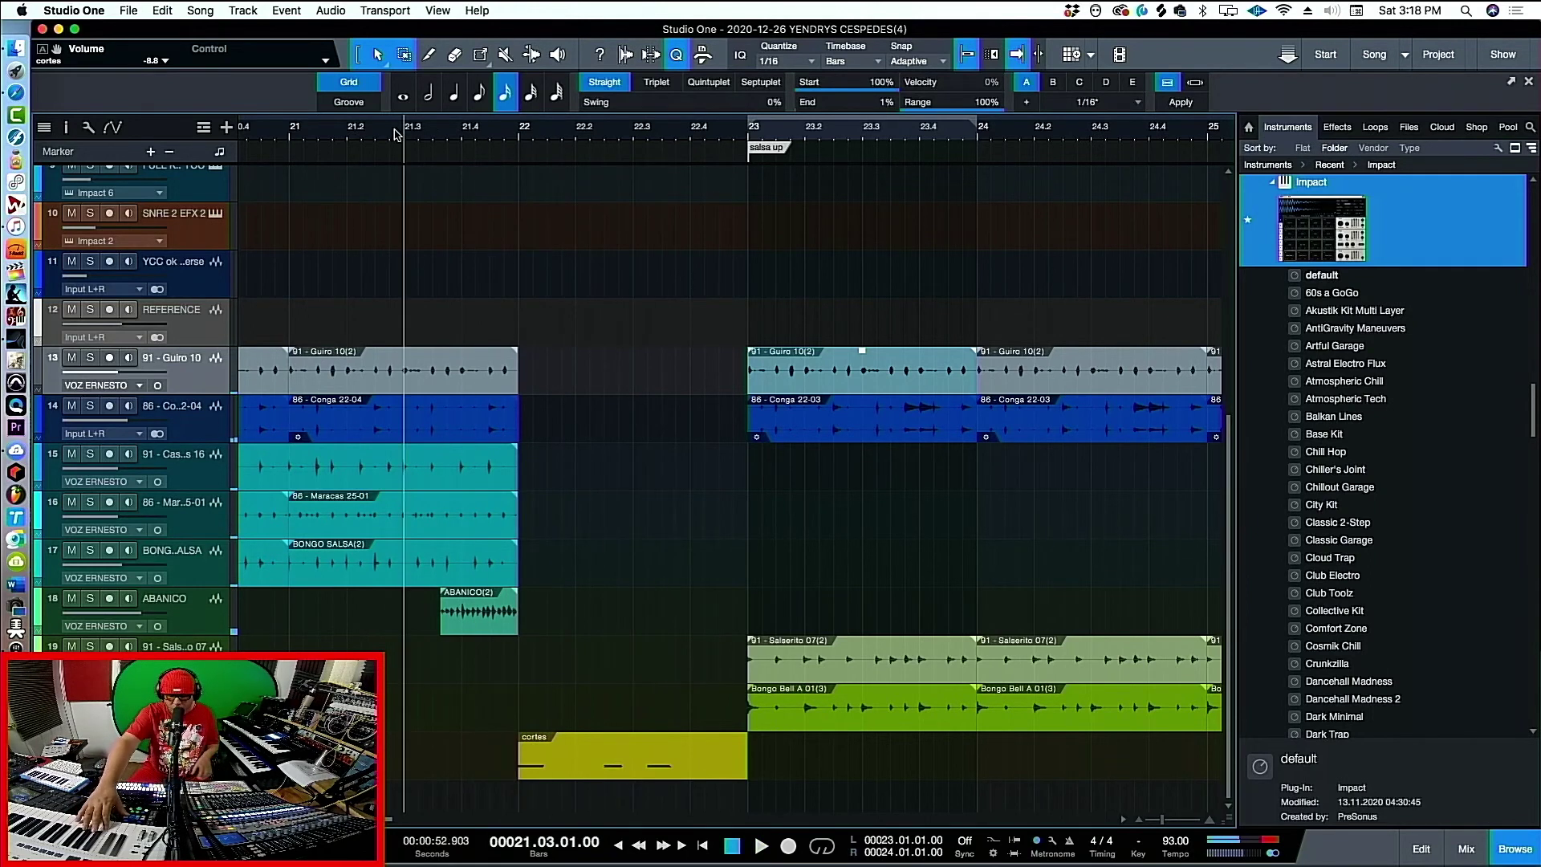
key("space")
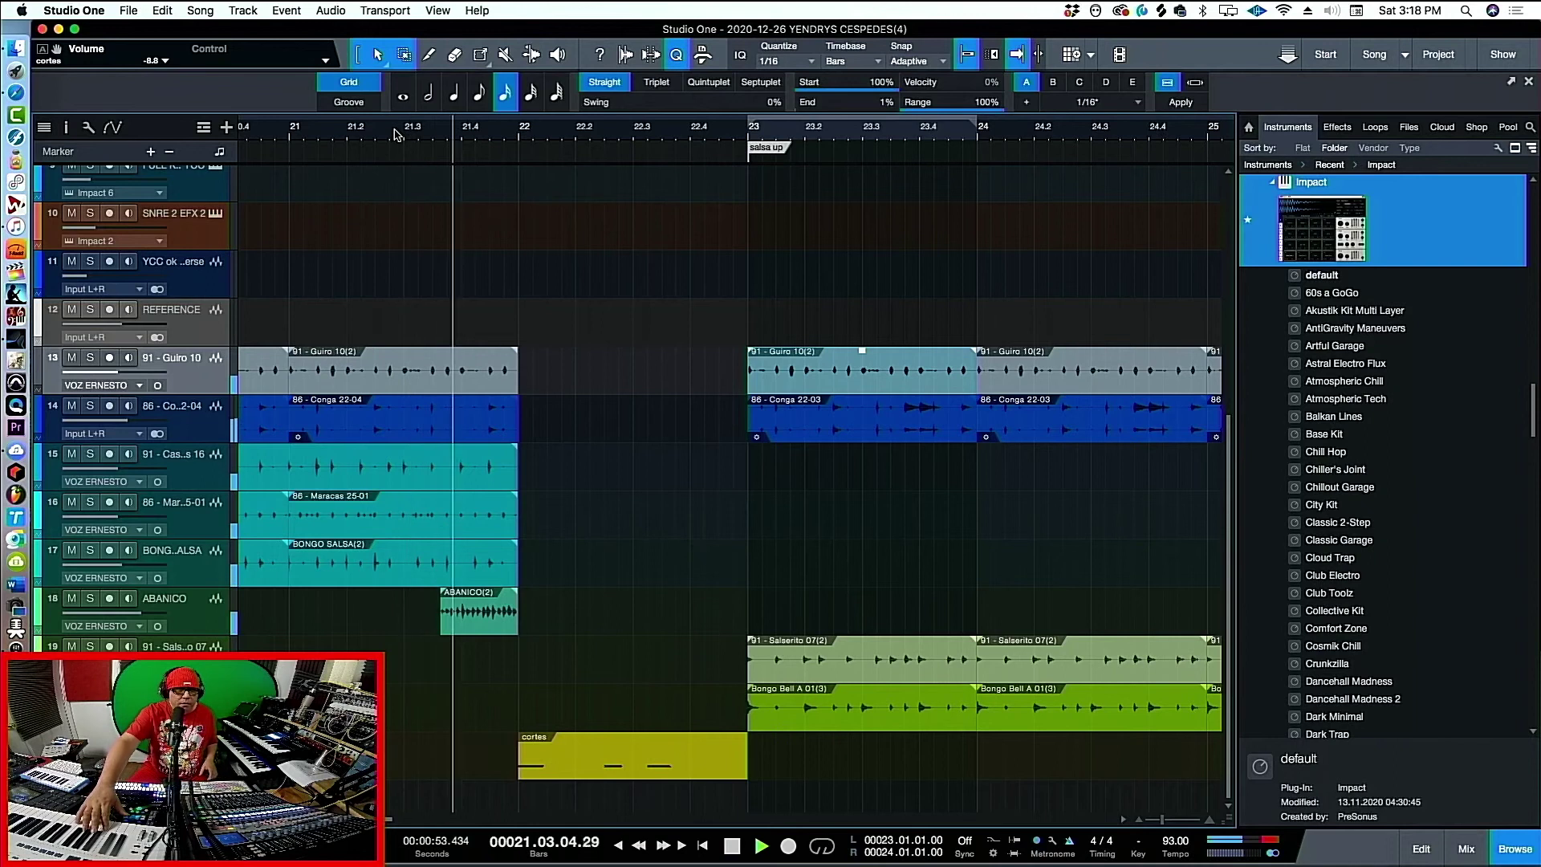
key("space")
Record the guiro hits into the cortes track around bar 22 and play back the take
key("KP_Multiply")
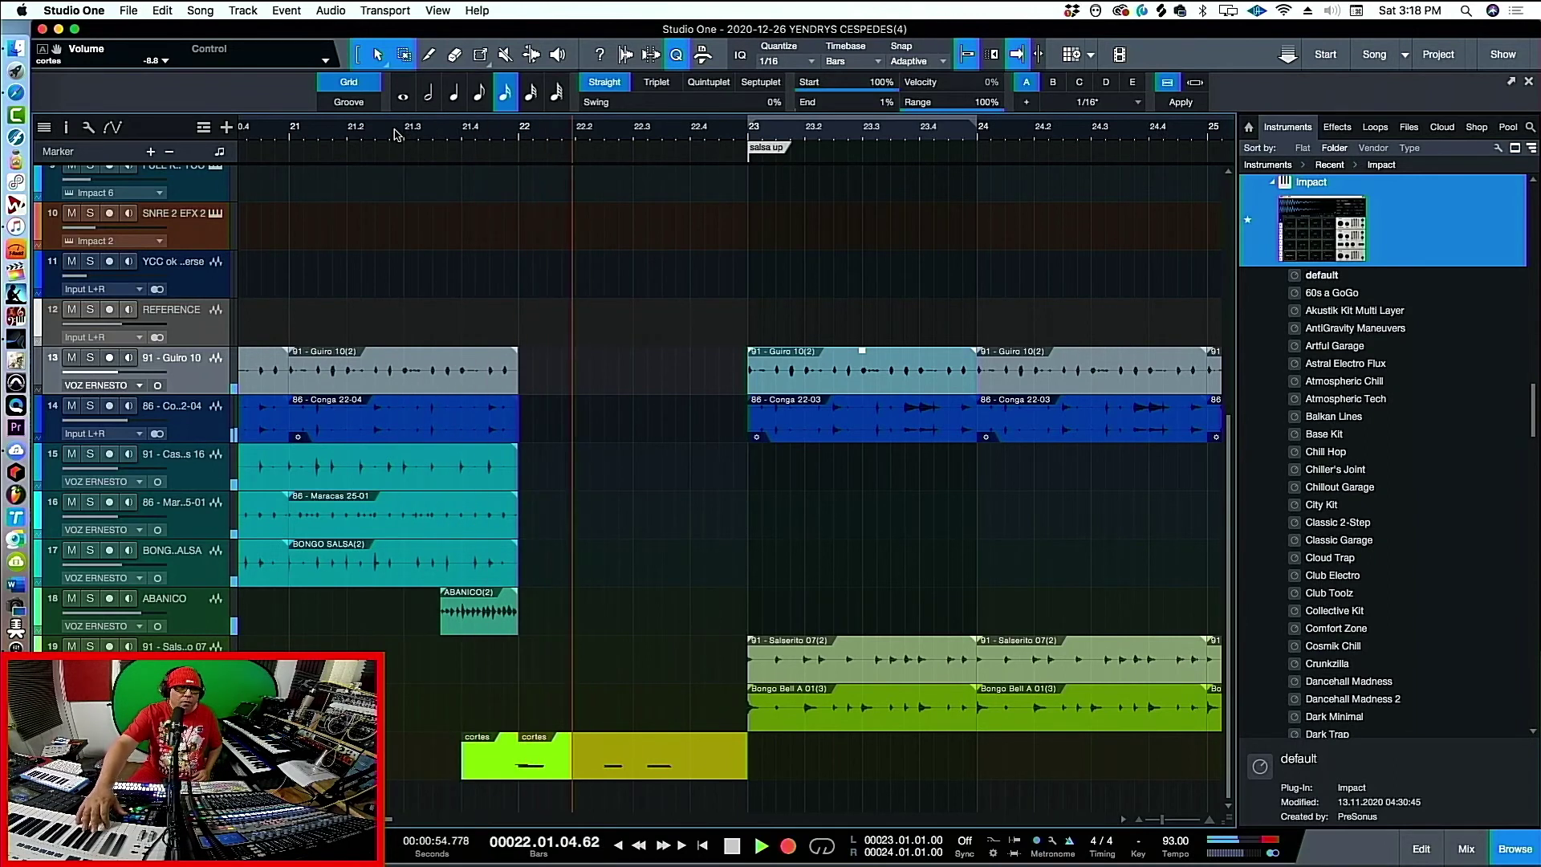
key("space")
key("space")
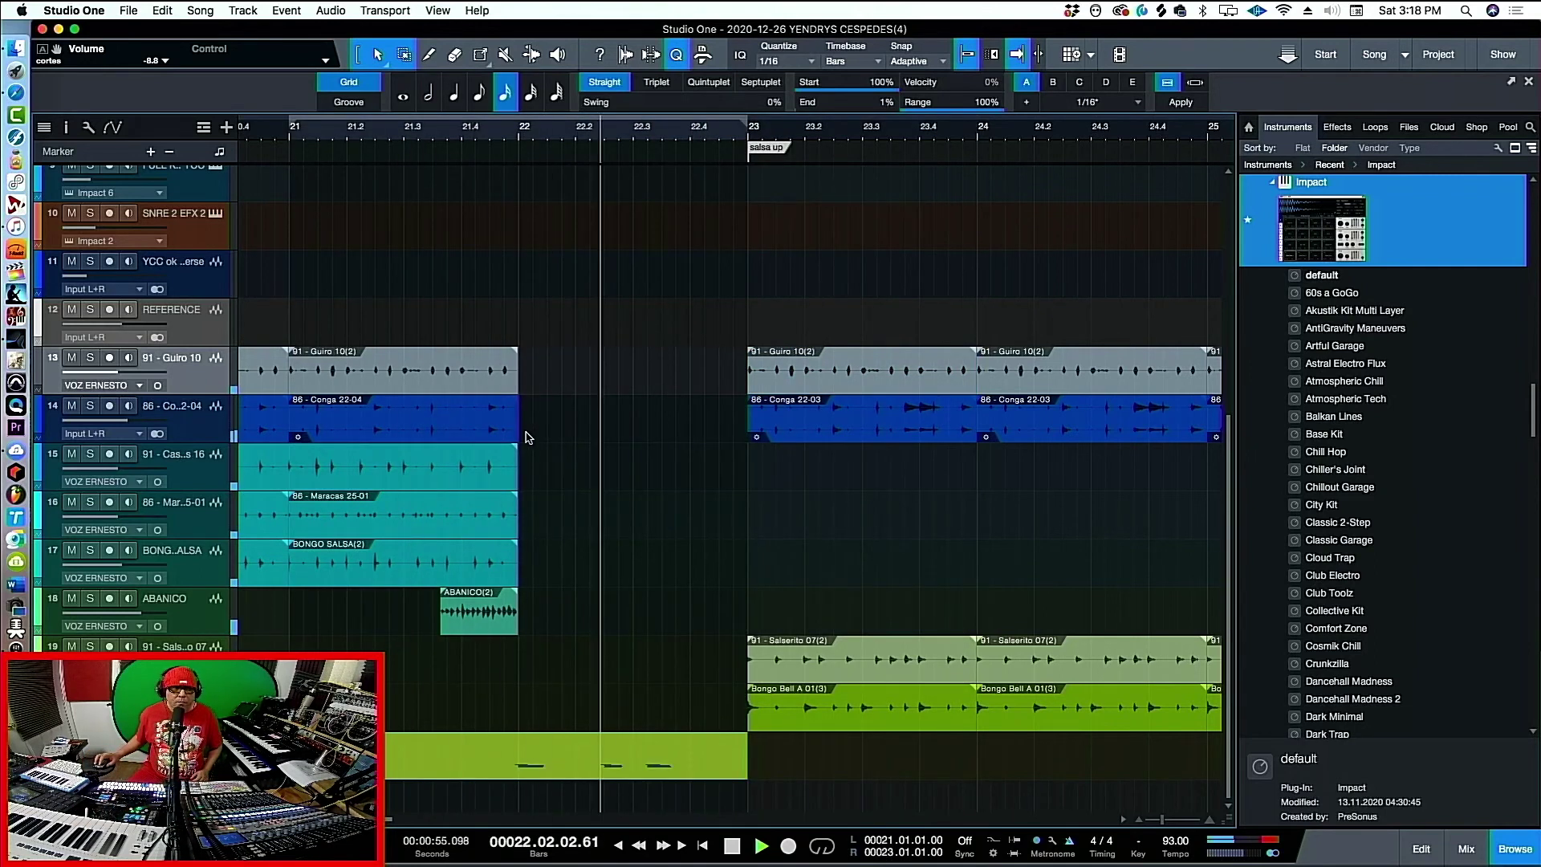
key("space")
Open the cortes part for note editing and select its three 91 - Guiro 10(2) notes in bar 22
double_click(559, 772)
key("space")
key("space")
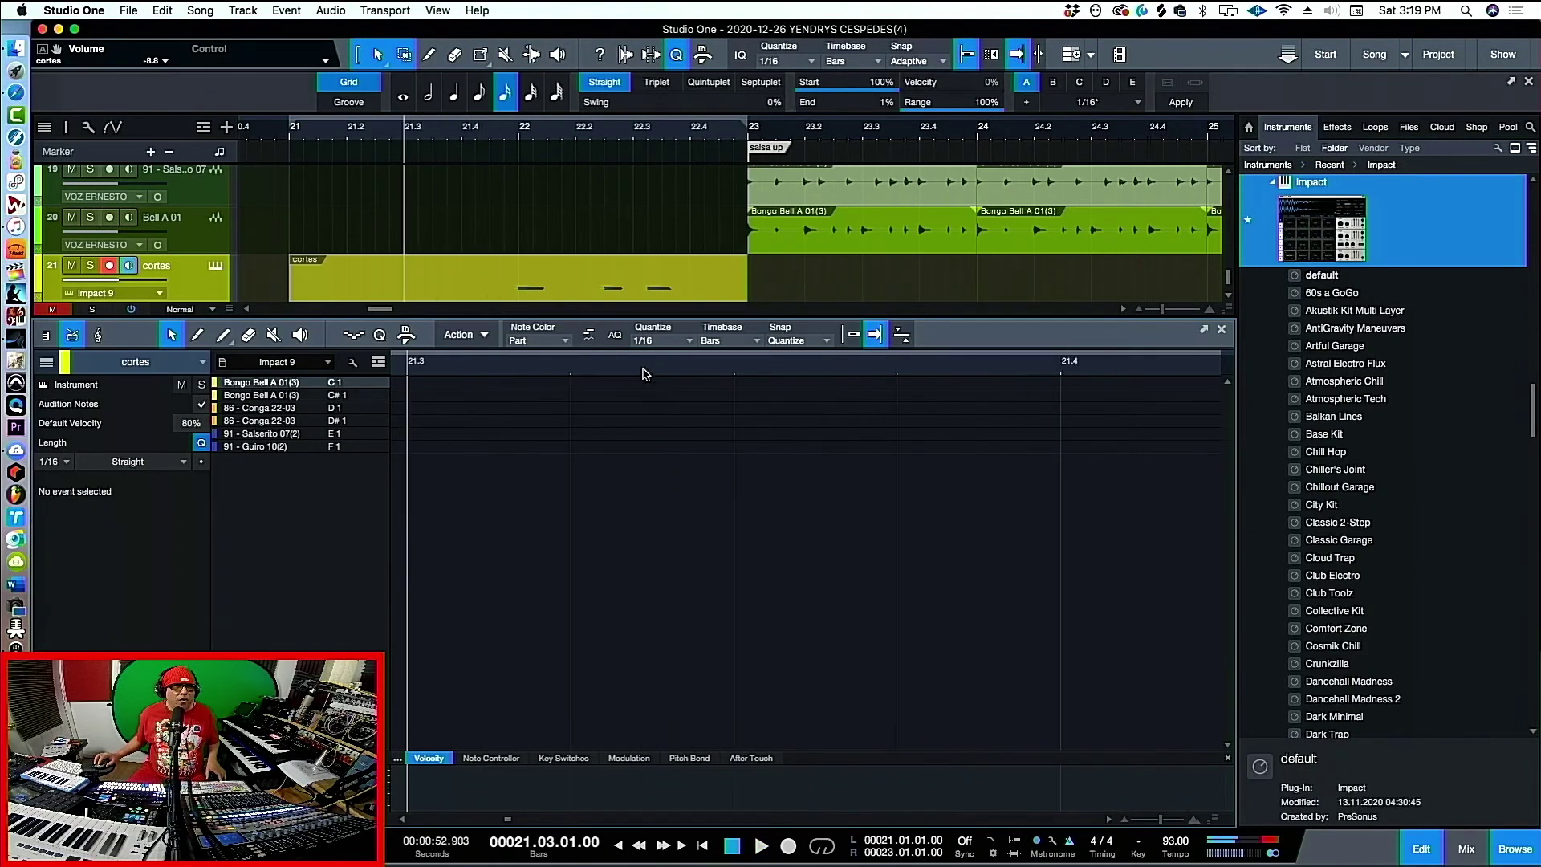
scroll(644, 373, "down", 5)
scroll(743, 361, "up", 5)
scroll(745, 362, "down", 5)
scroll(857, 366, "up", 5)
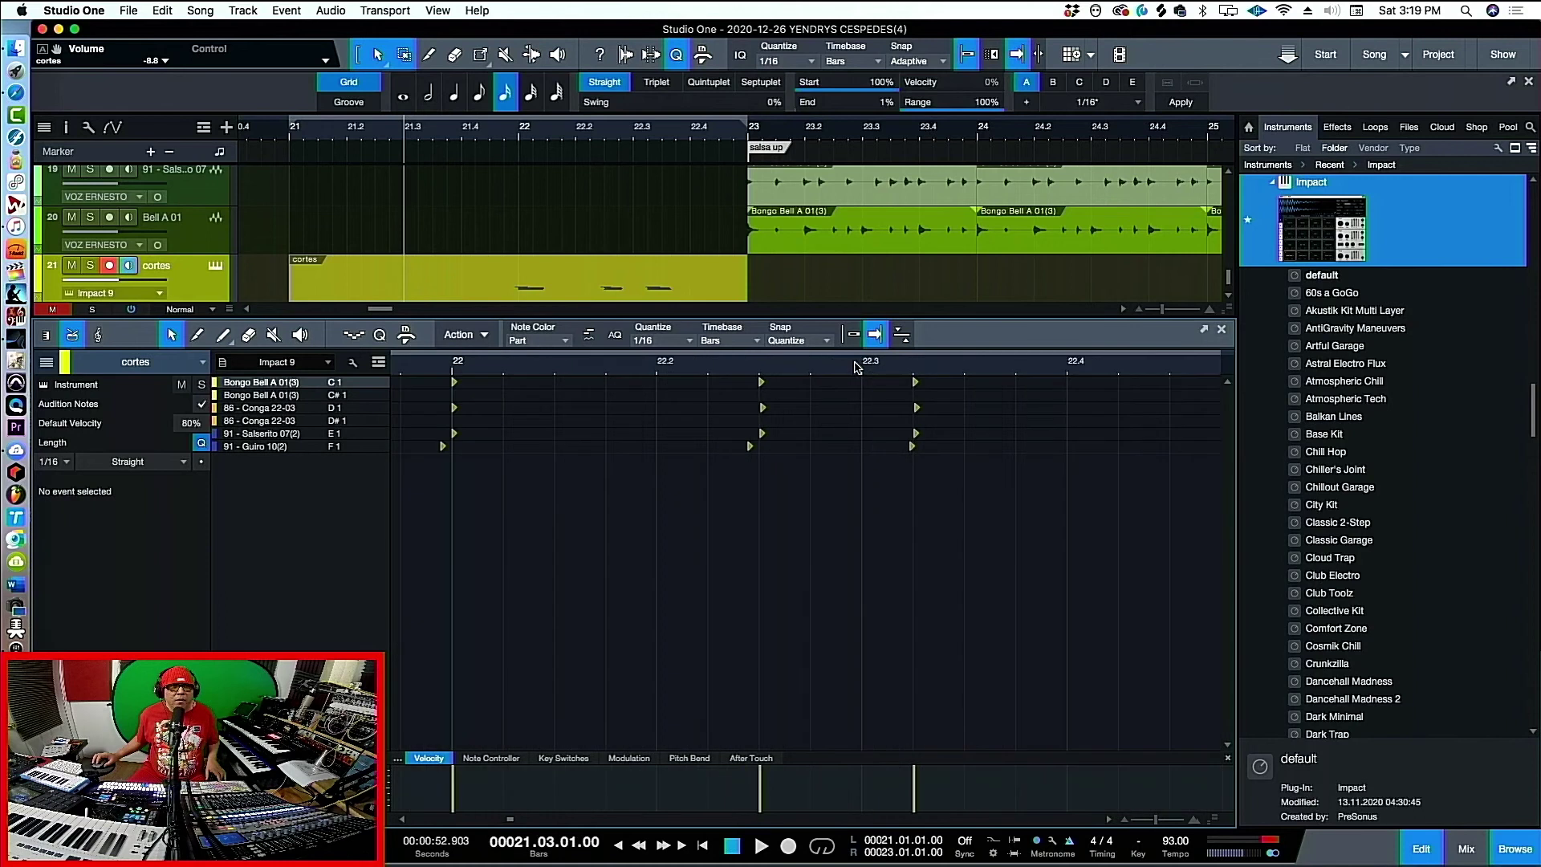
left_click_drag(424, 441, 923, 470)
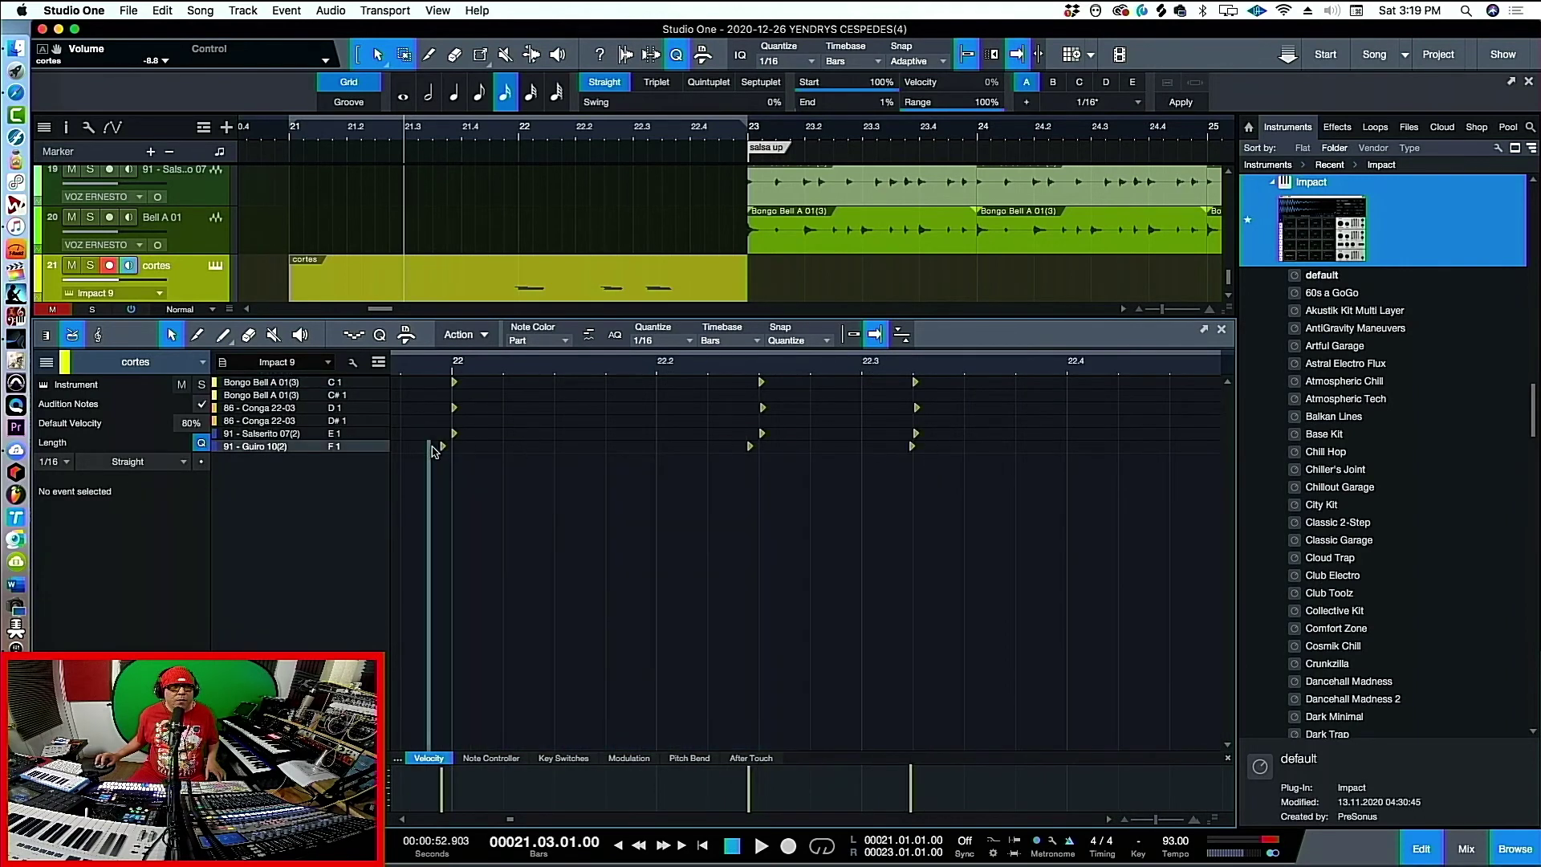
left_click_drag(432, 451, 927, 453)
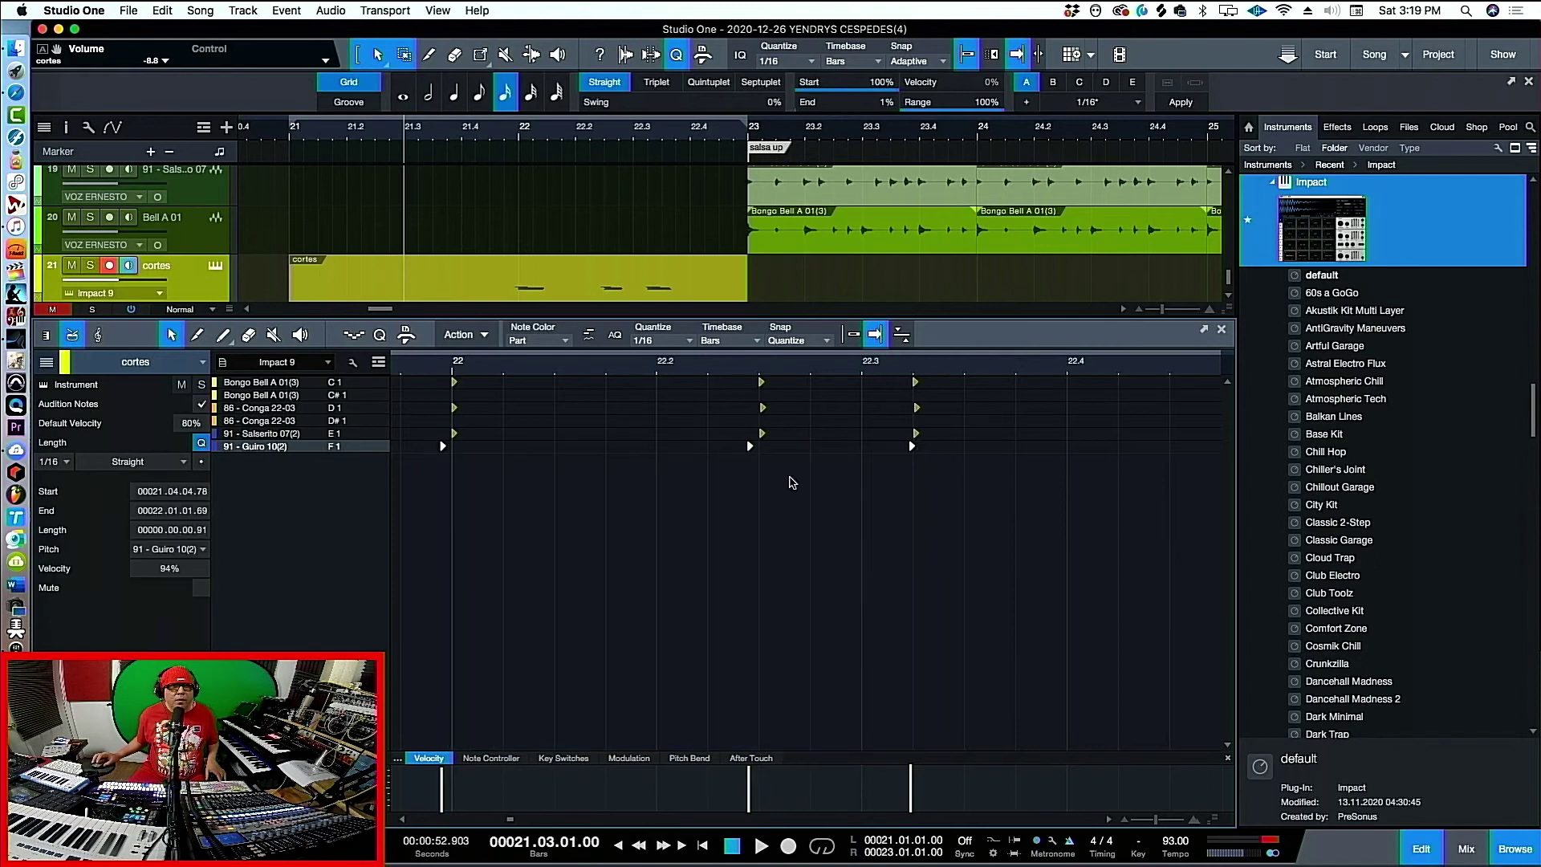
Move the selected guiro notes slightly later, so the first starts at 21.04.04.95, and play back the result
scroll(424, 376, "up", 2)
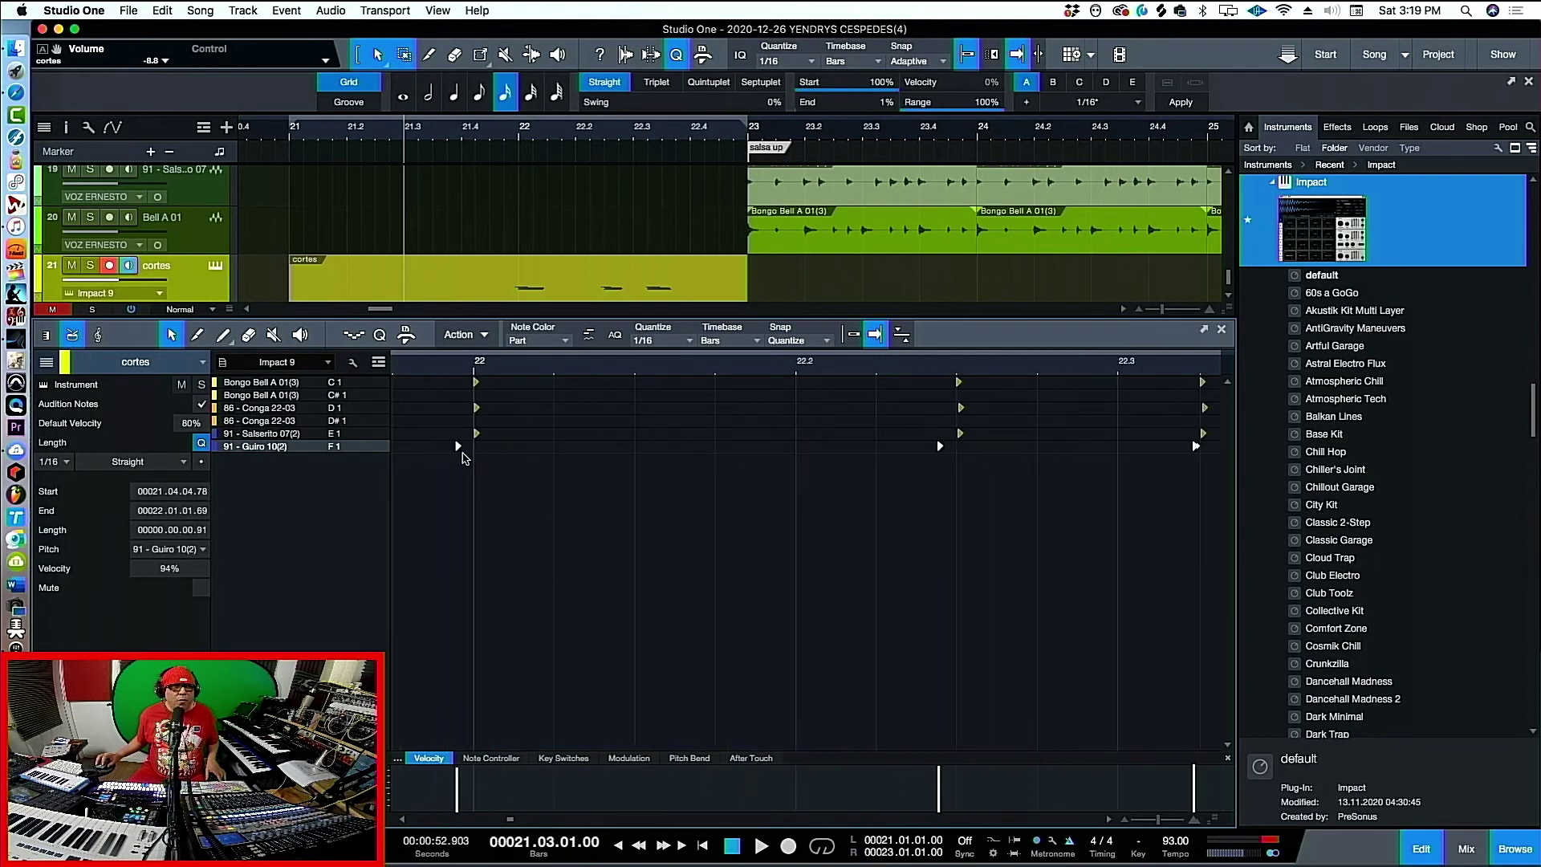
left_click_drag(456, 447, 472, 451)
key("space")
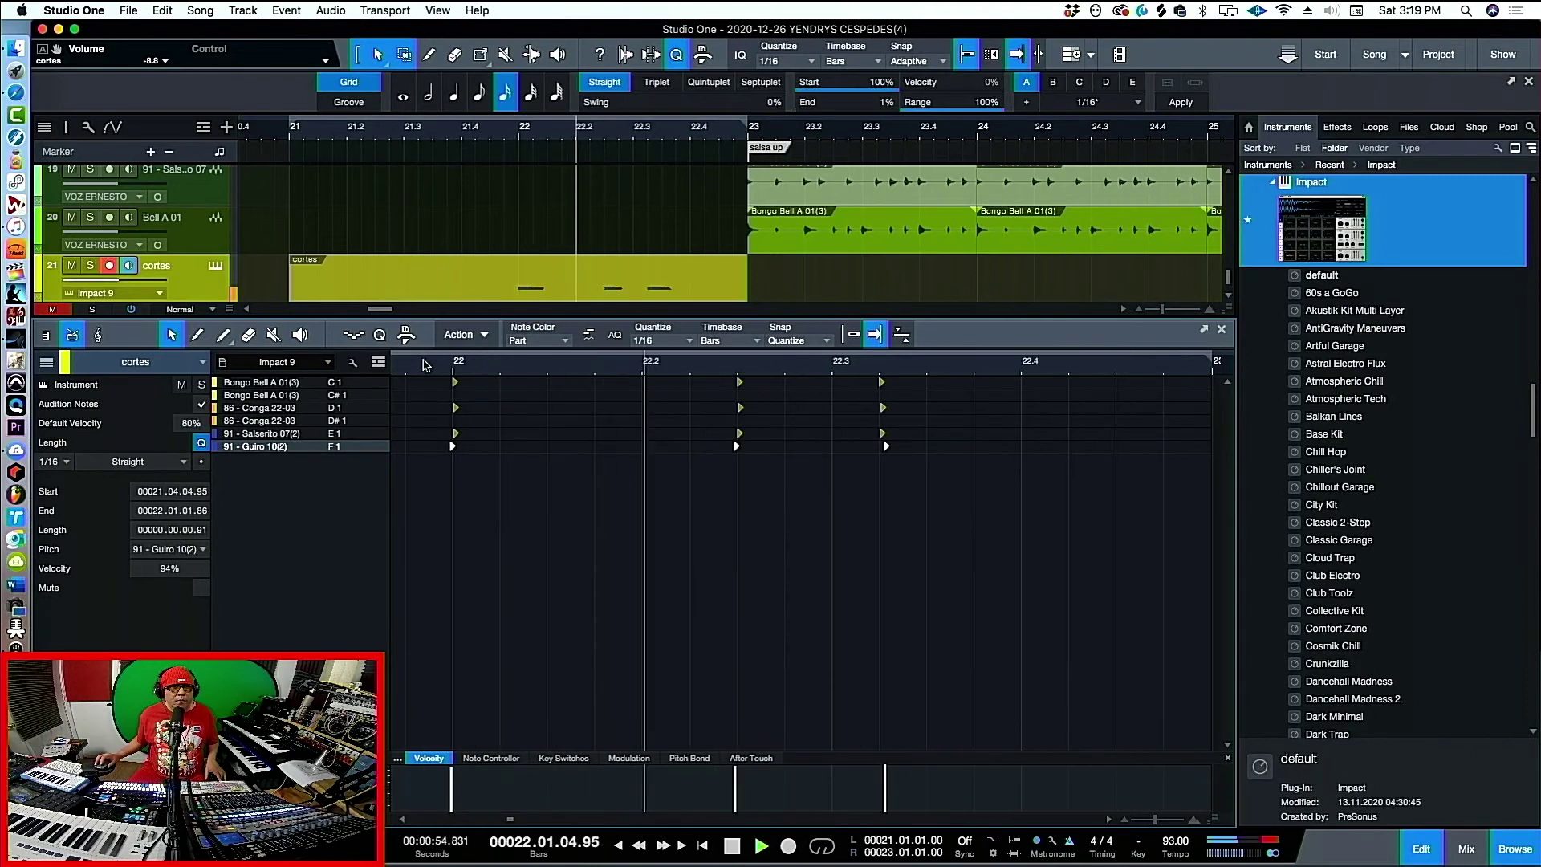
scroll(423, 365, "down", 8)
key("space")
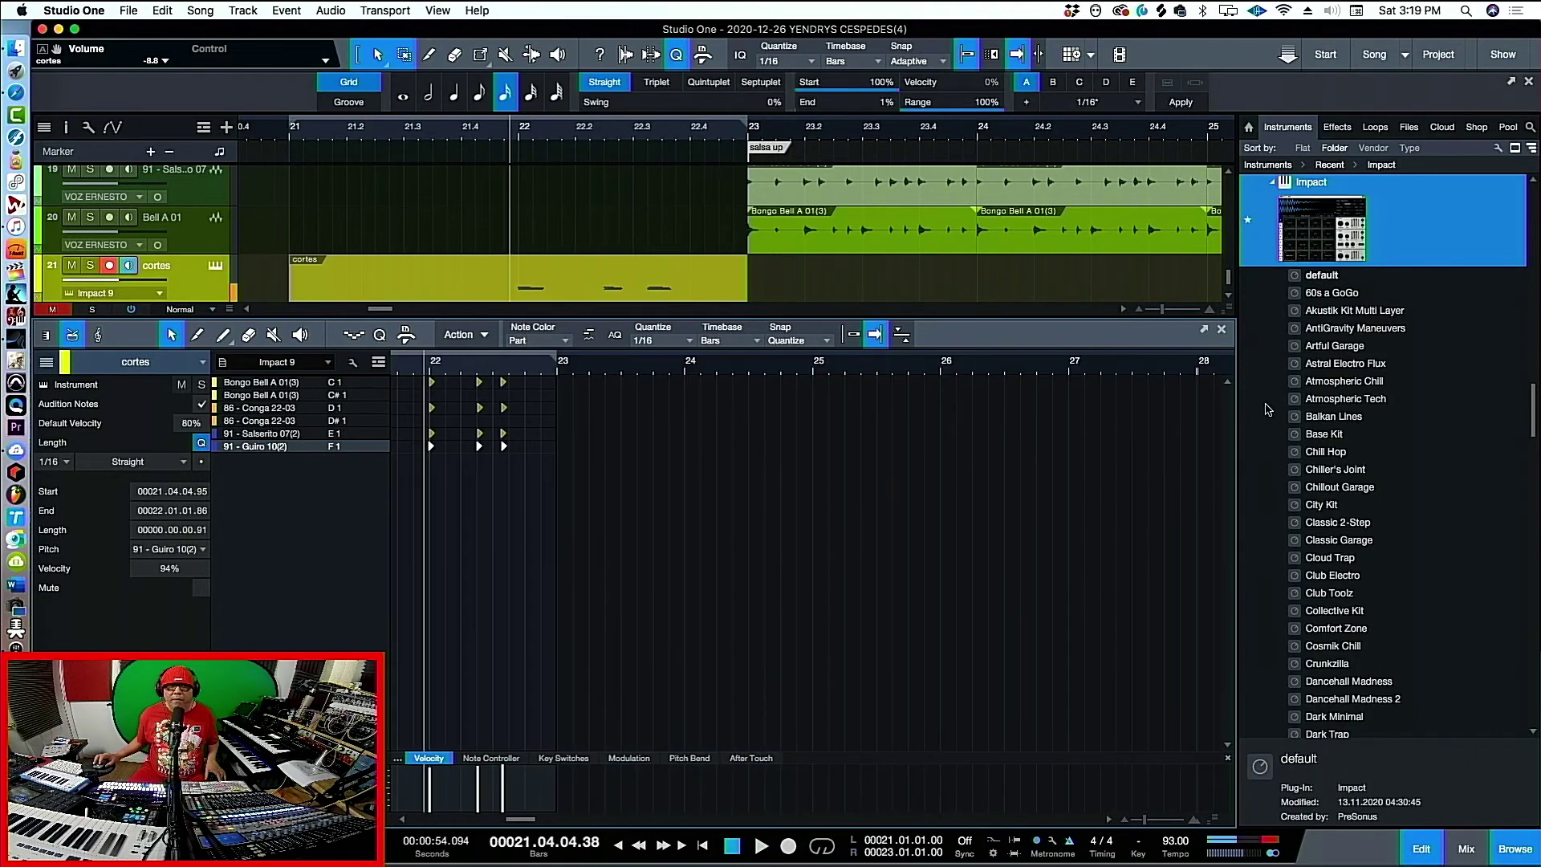
Close the note editor, play the cortes hits in the full arrangement, and move playback ahead to the end of bar 31
left_click(1221, 330)
key("space")
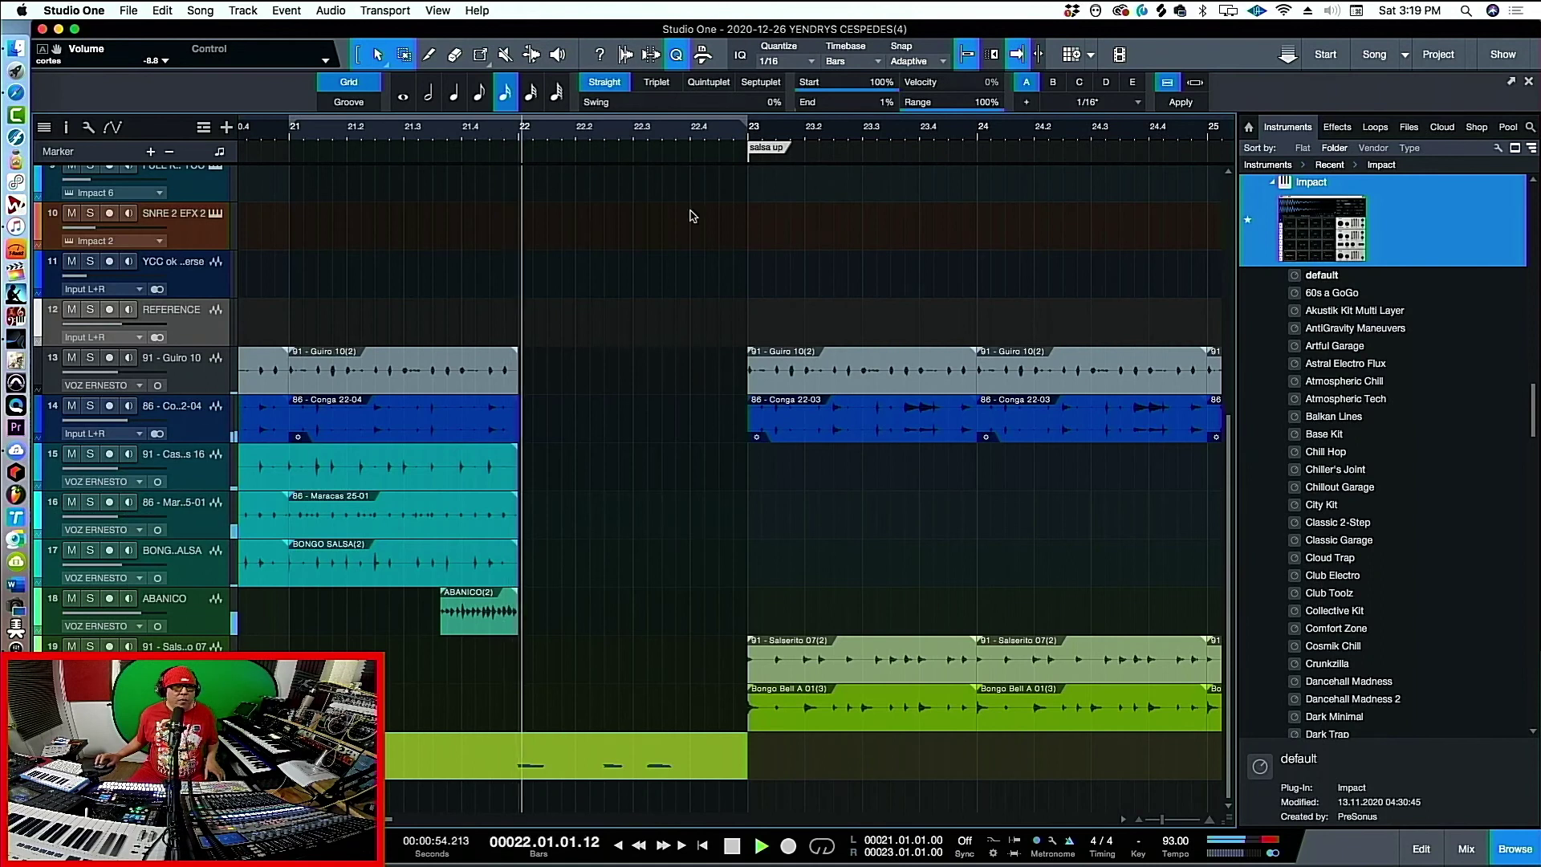
key("w")
key("w")
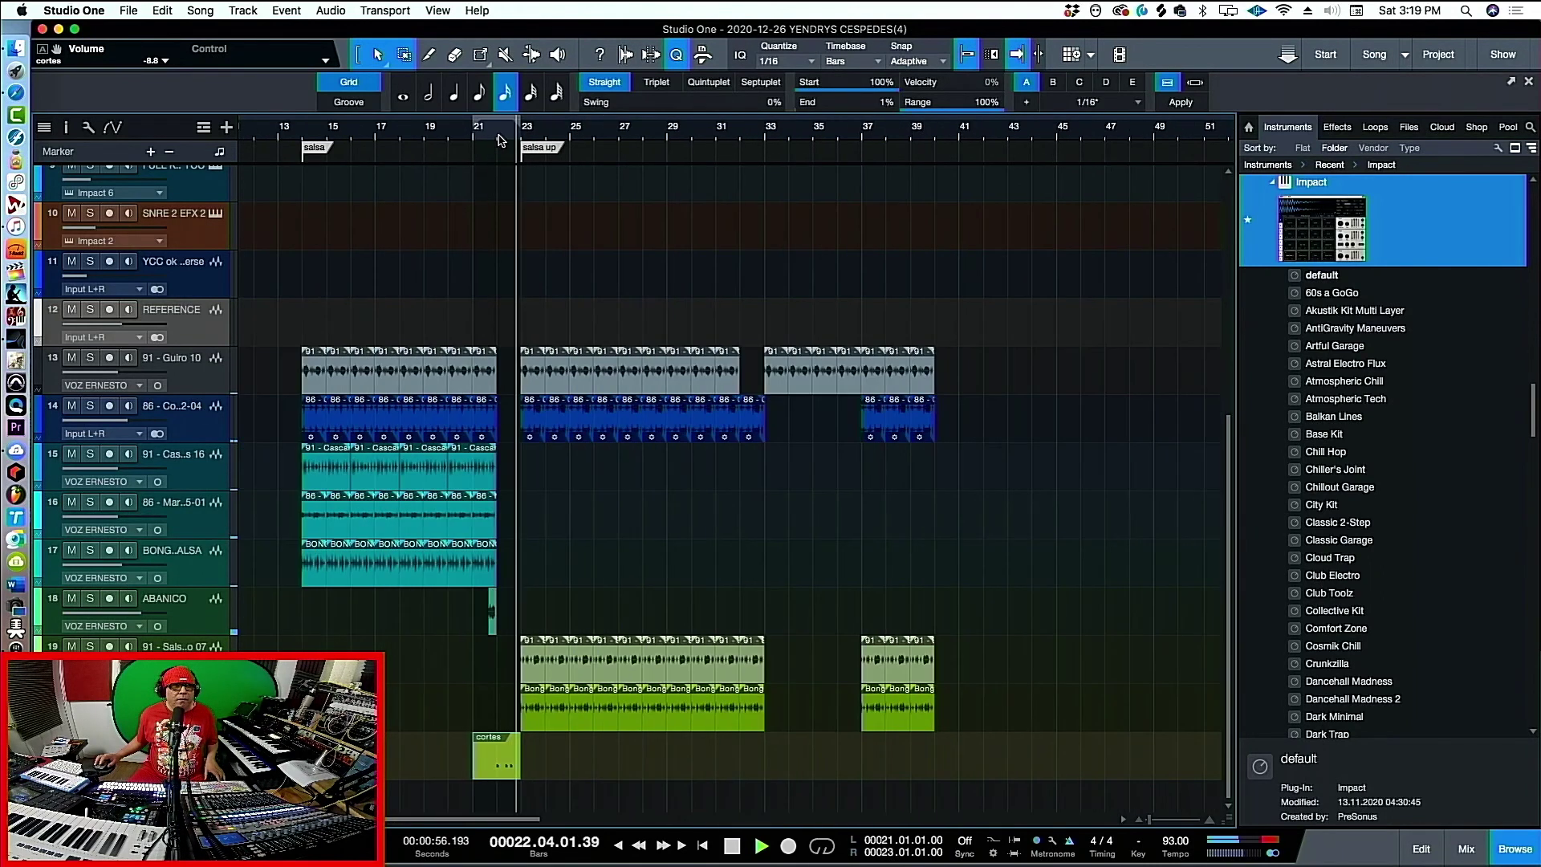
left_click(745, 130)
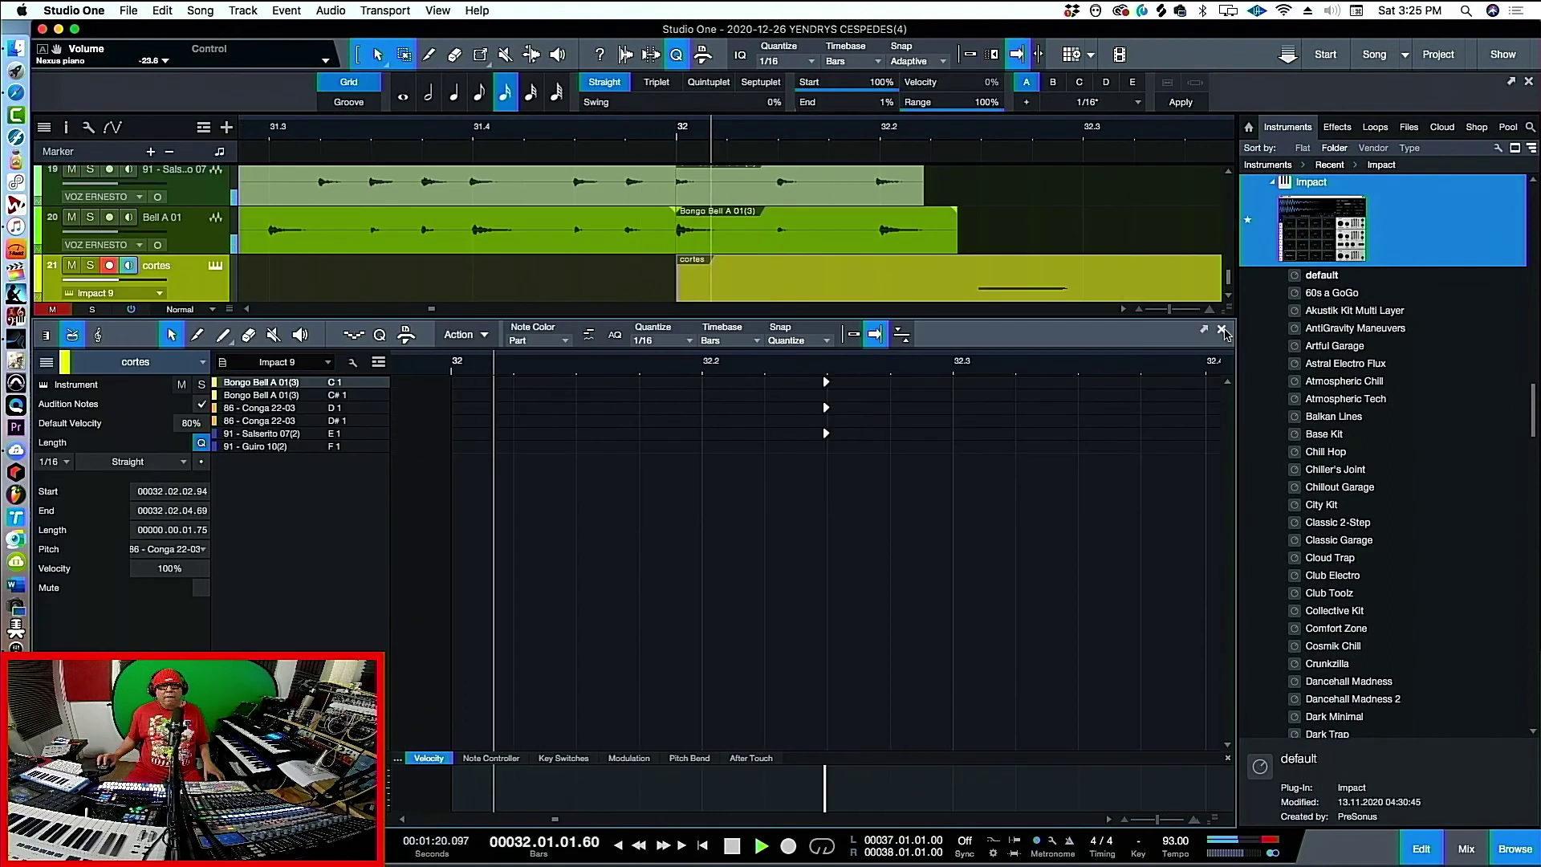
left_click(1222, 330)
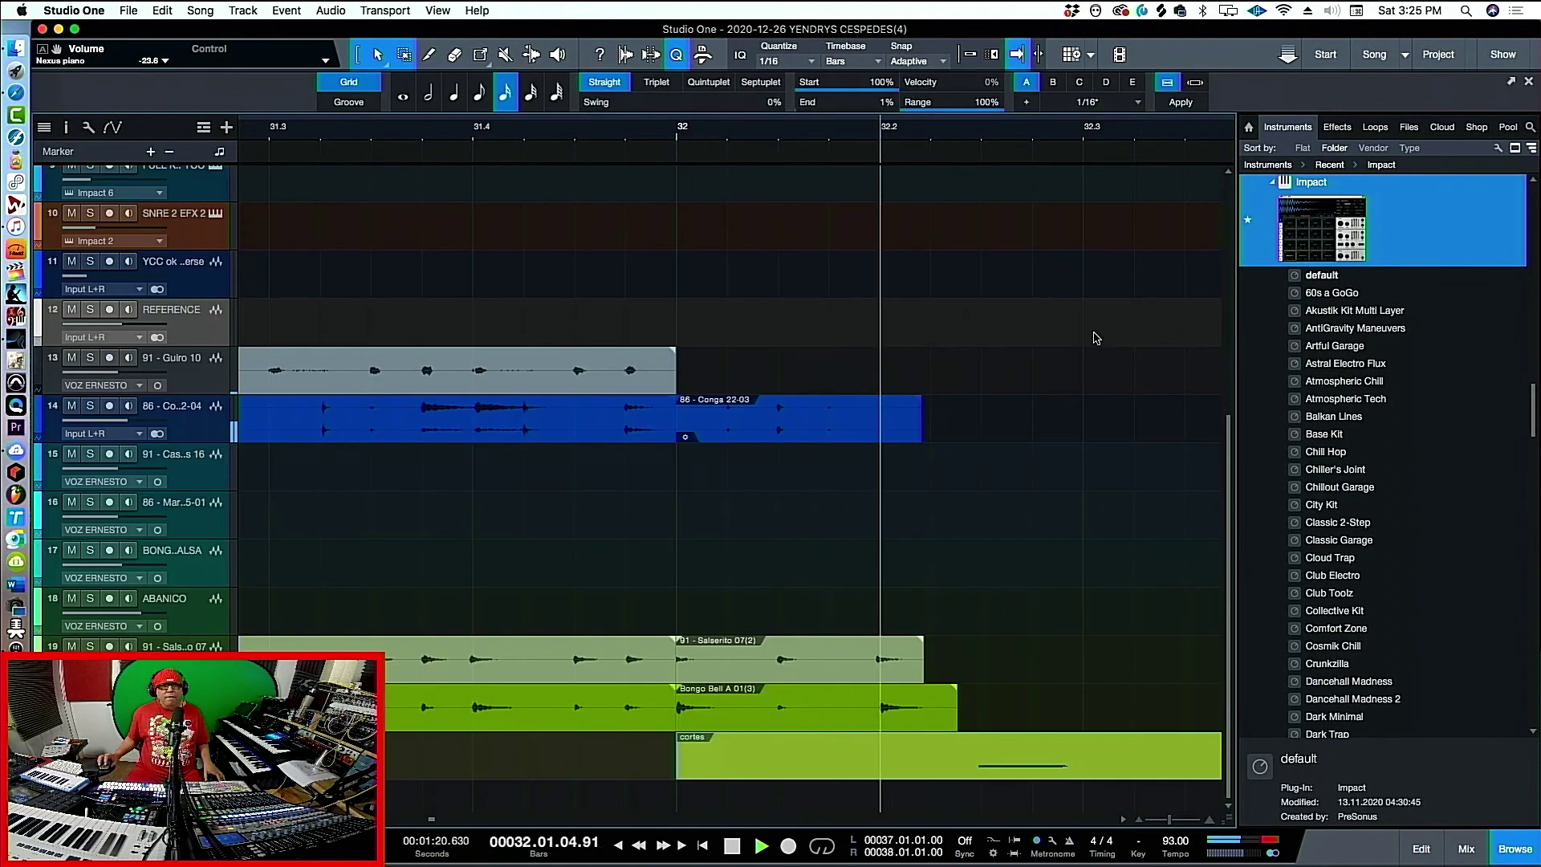
Play the second cortes part at bar 32 through to bar 35 with all tracks in view
scroll(924, 135, "down", 8)
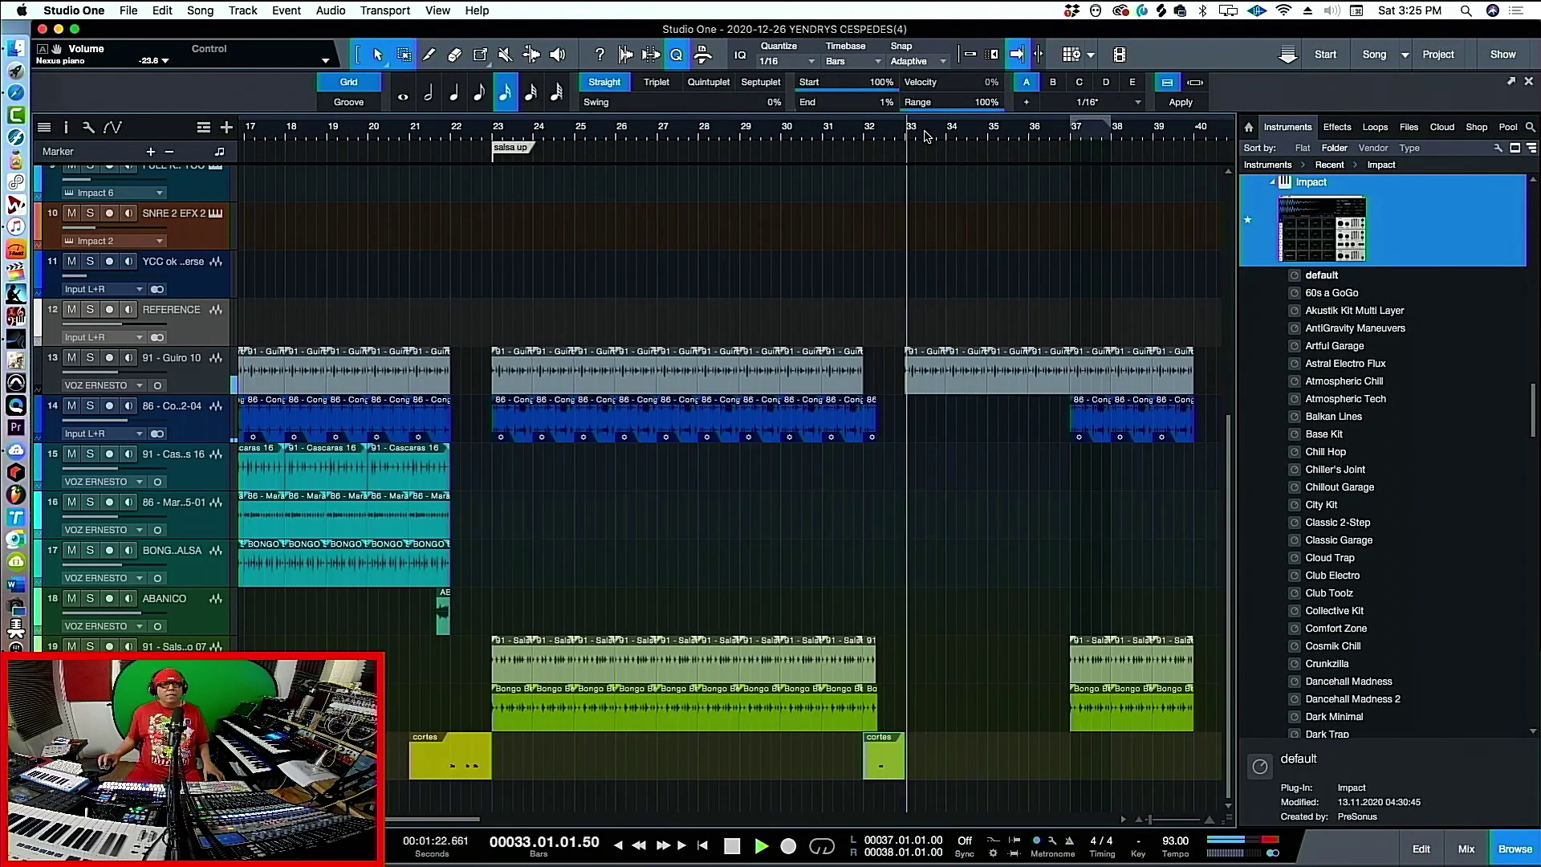
scroll(873, 133, "down", 1)
scroll(871, 134, "down", 1)
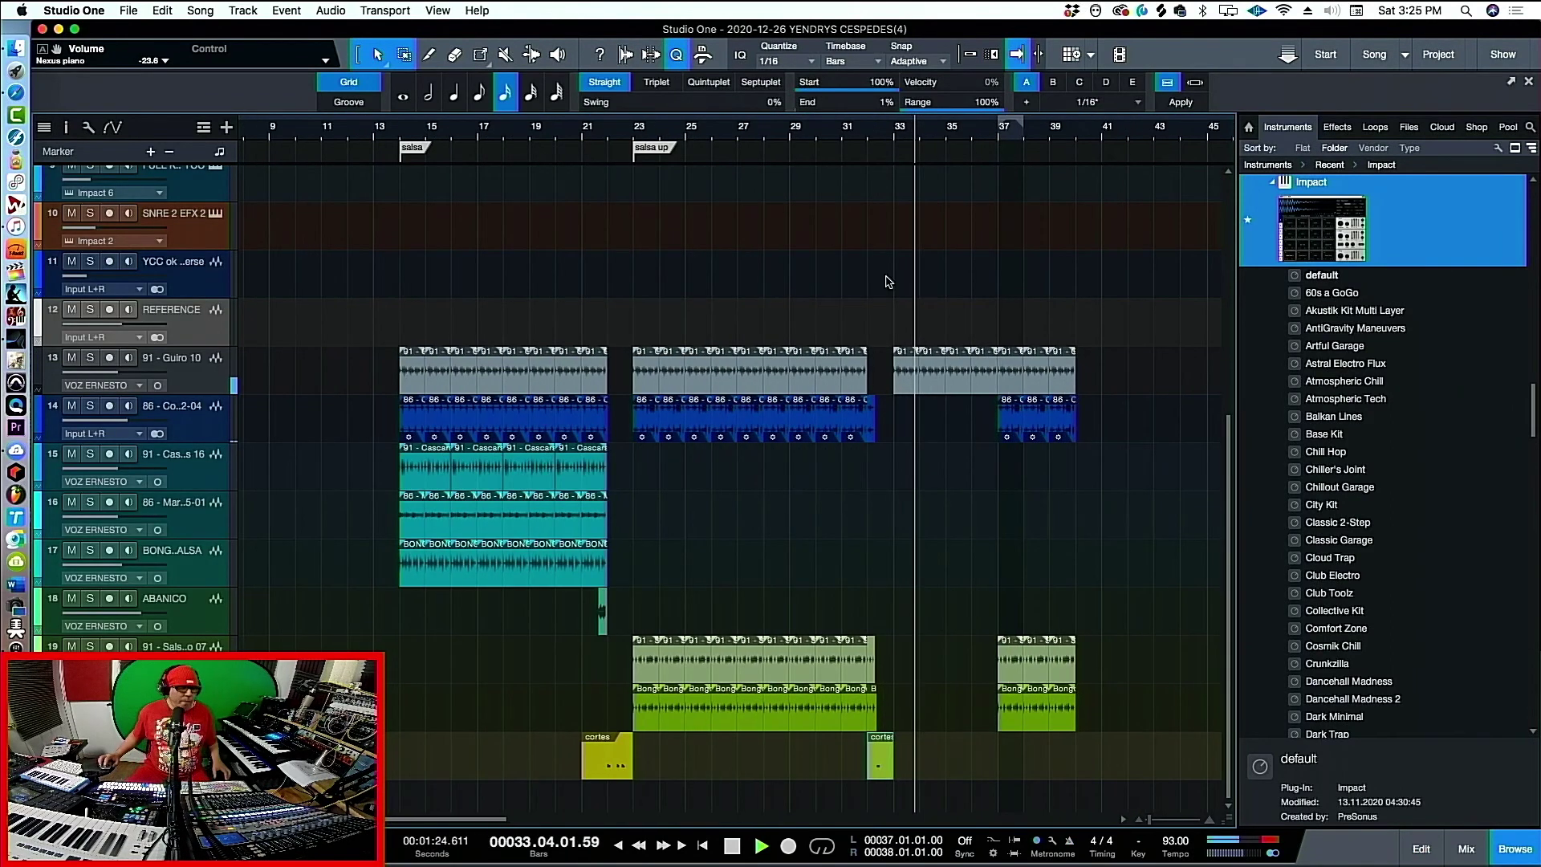
scroll(884, 279, "down", 2)
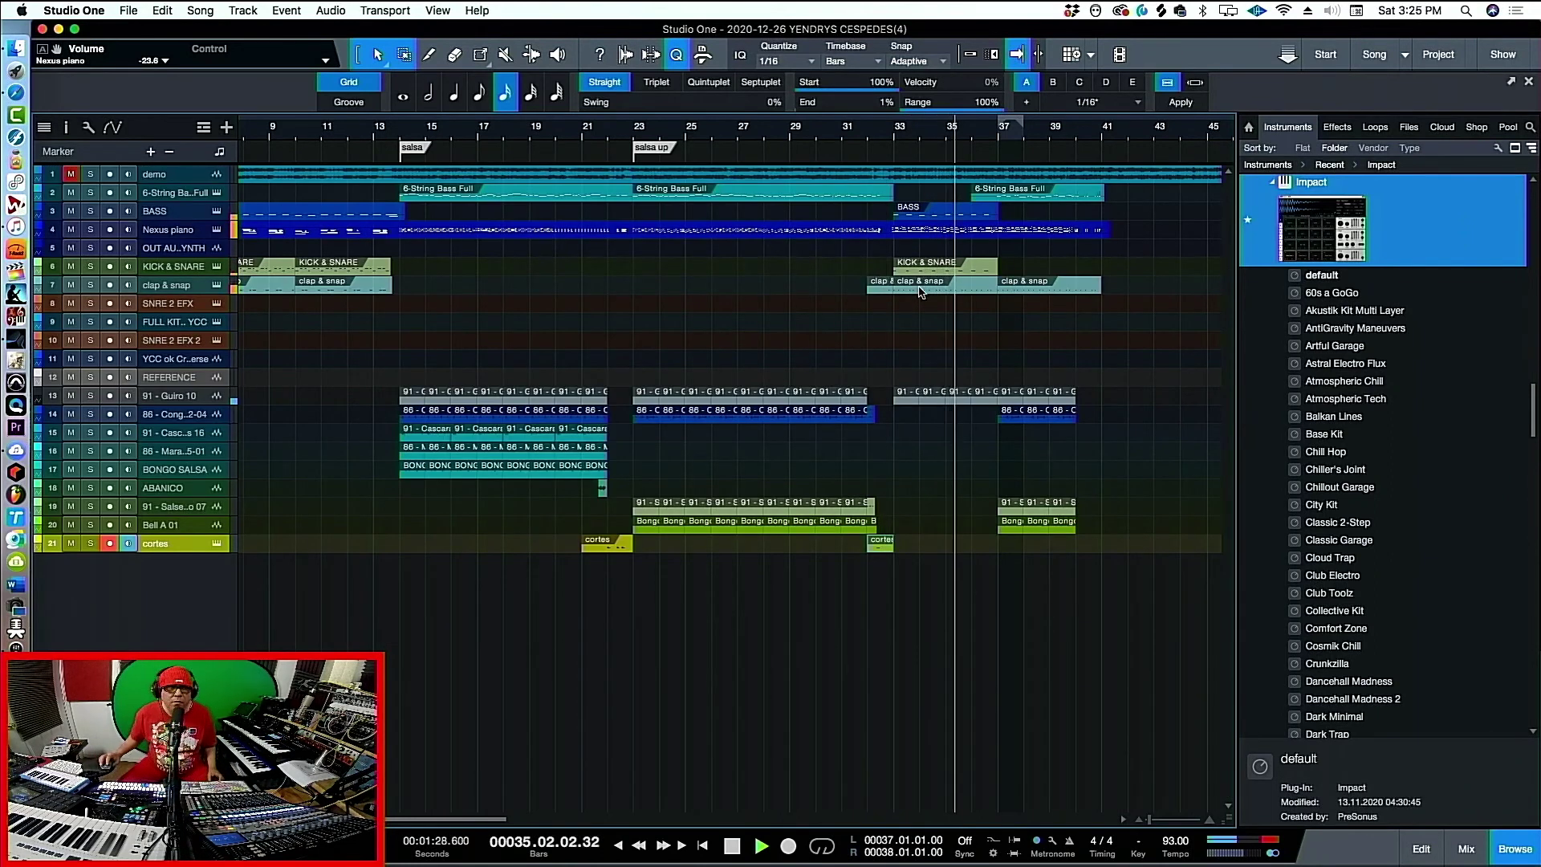
Set the loop range from bar 32 to bar 33 and briefly play from around bar 18
key("space")
key("p")
left_click(510, 136)
key("space")
key("space")
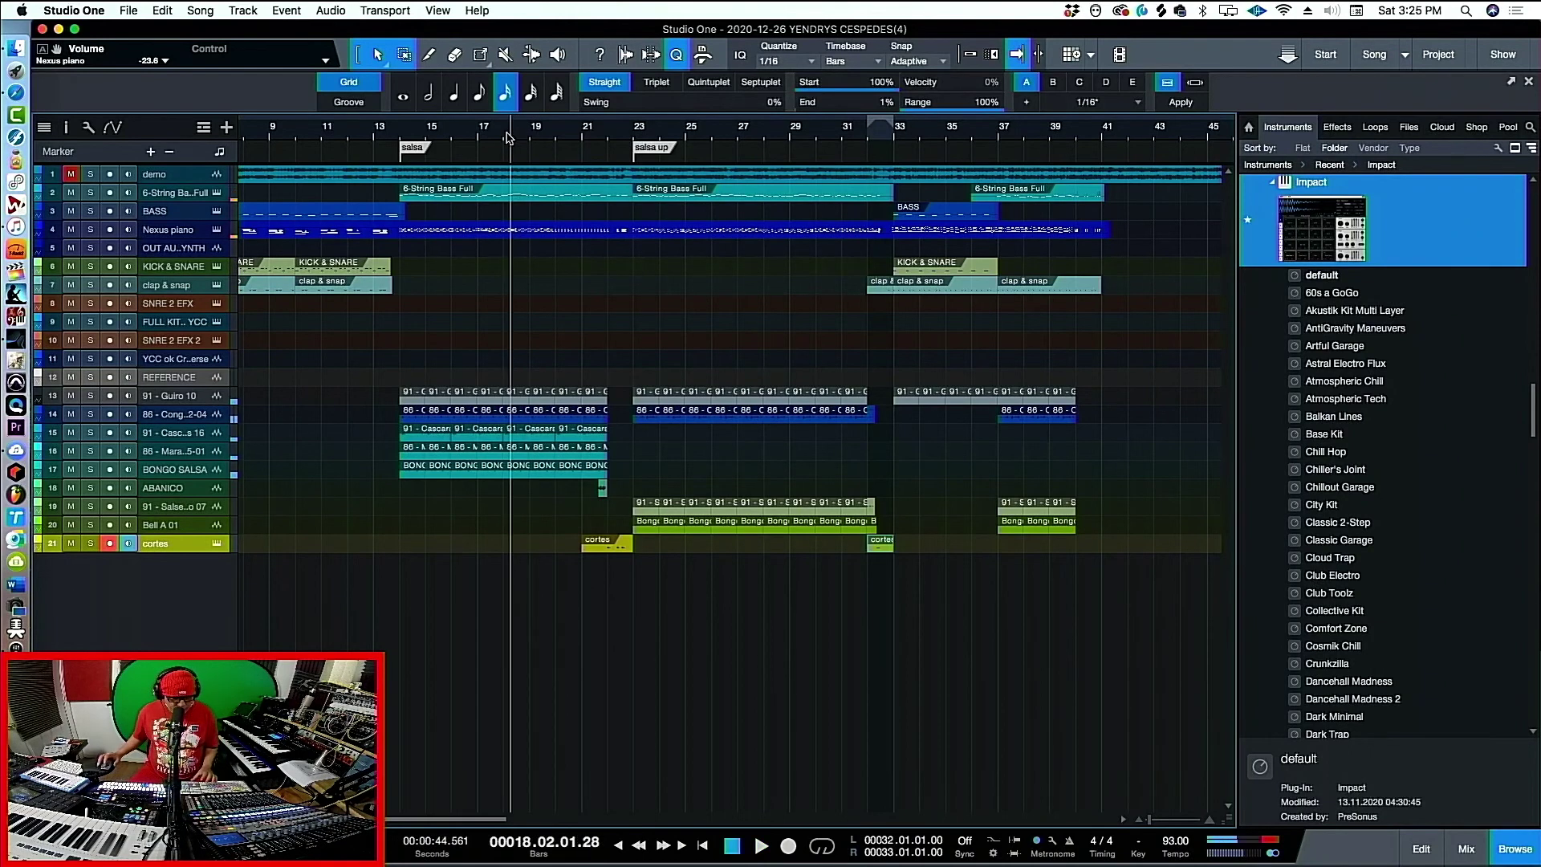
Play the whole arrangement from the beginning and check the percussion channels in the mixer
key("Home")
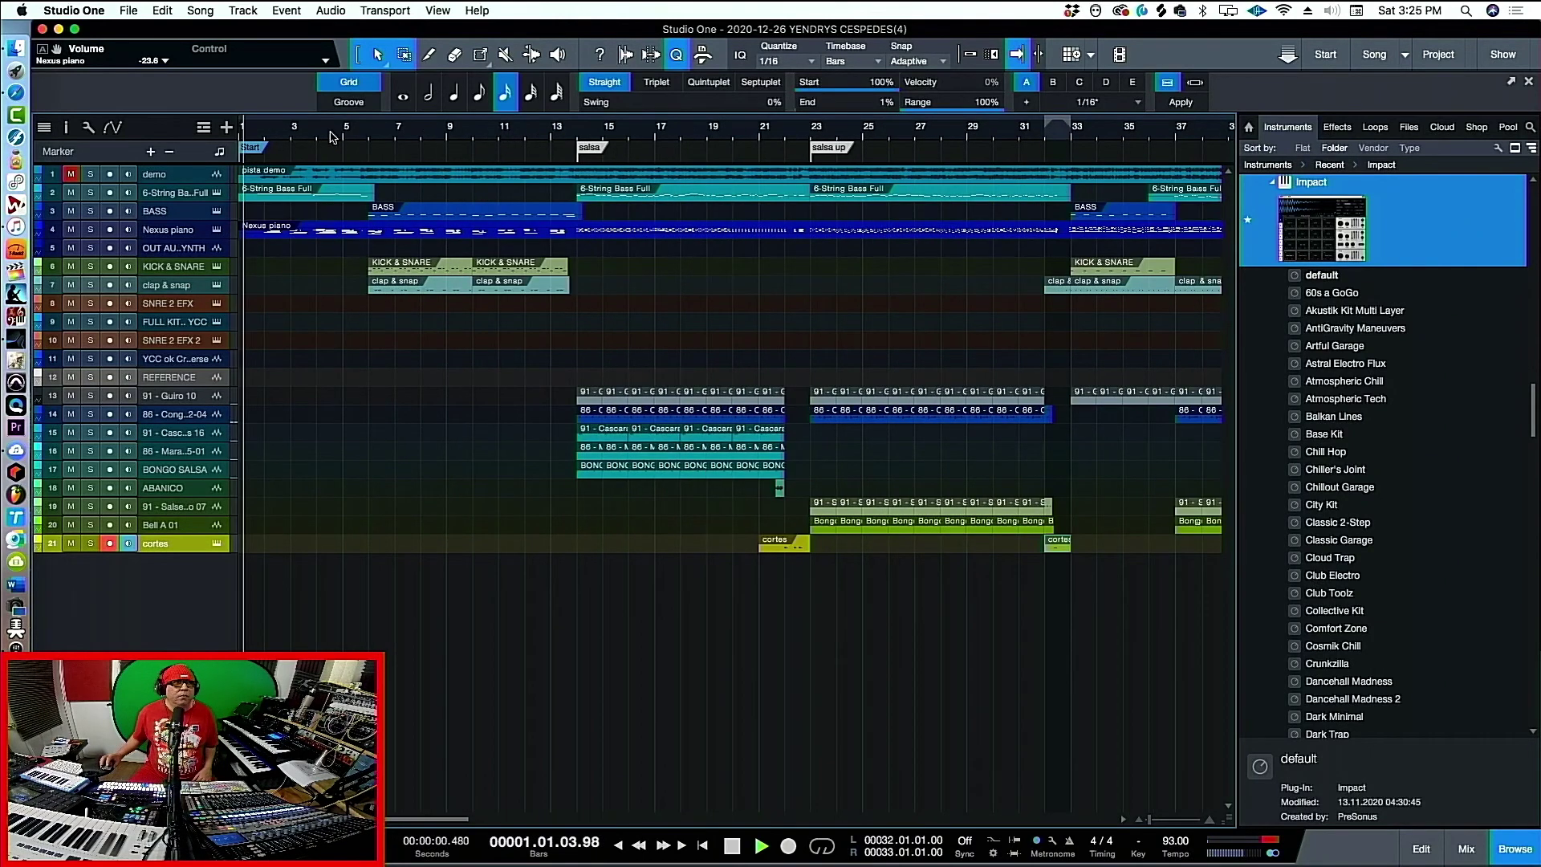
key("space")
scroll(341, 129, "down", 5)
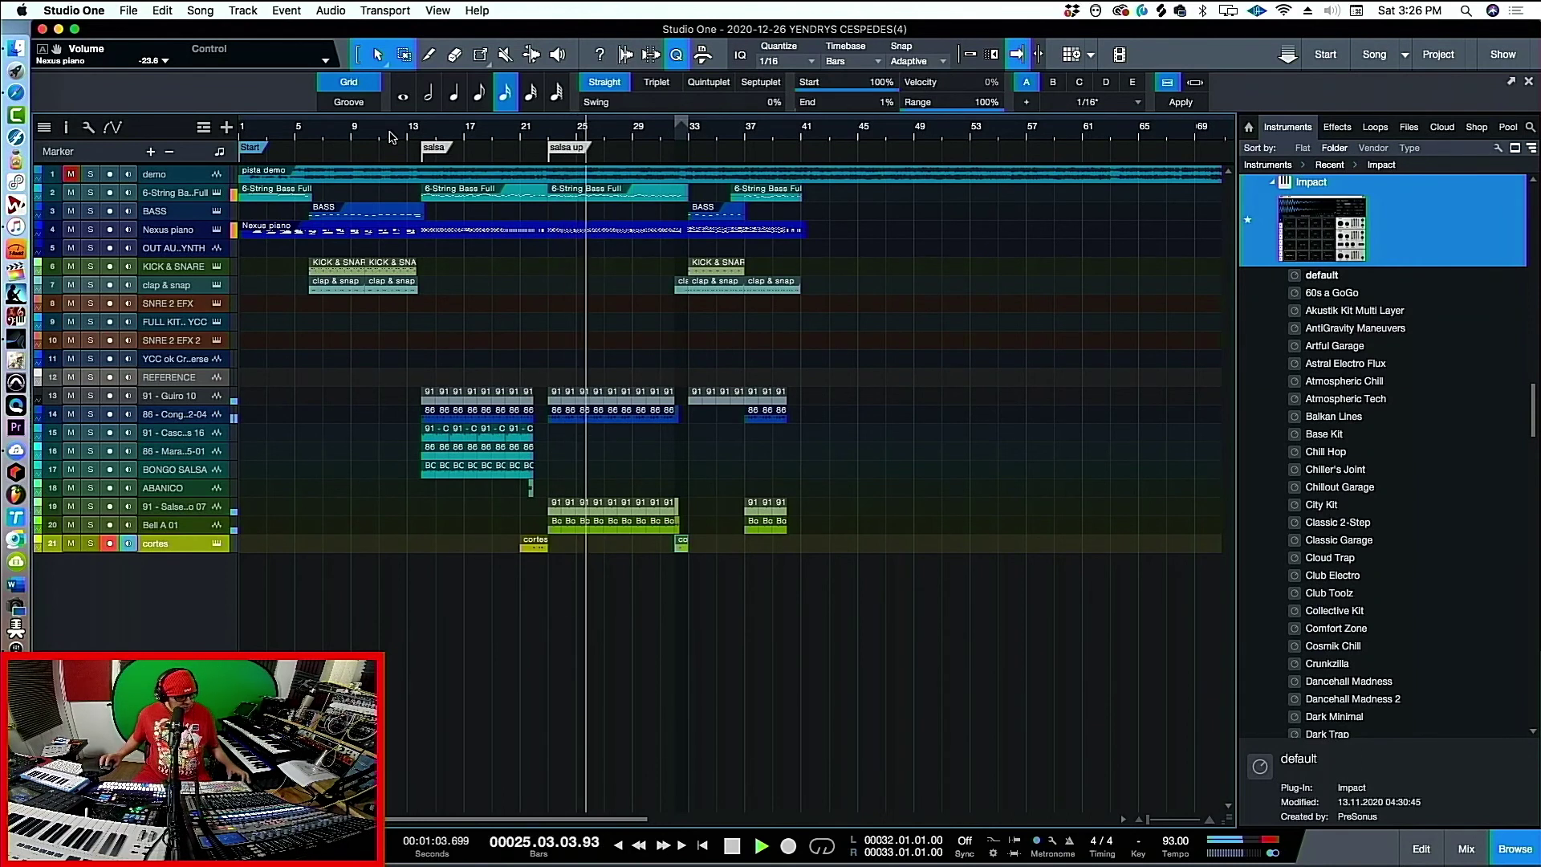
key("F3")
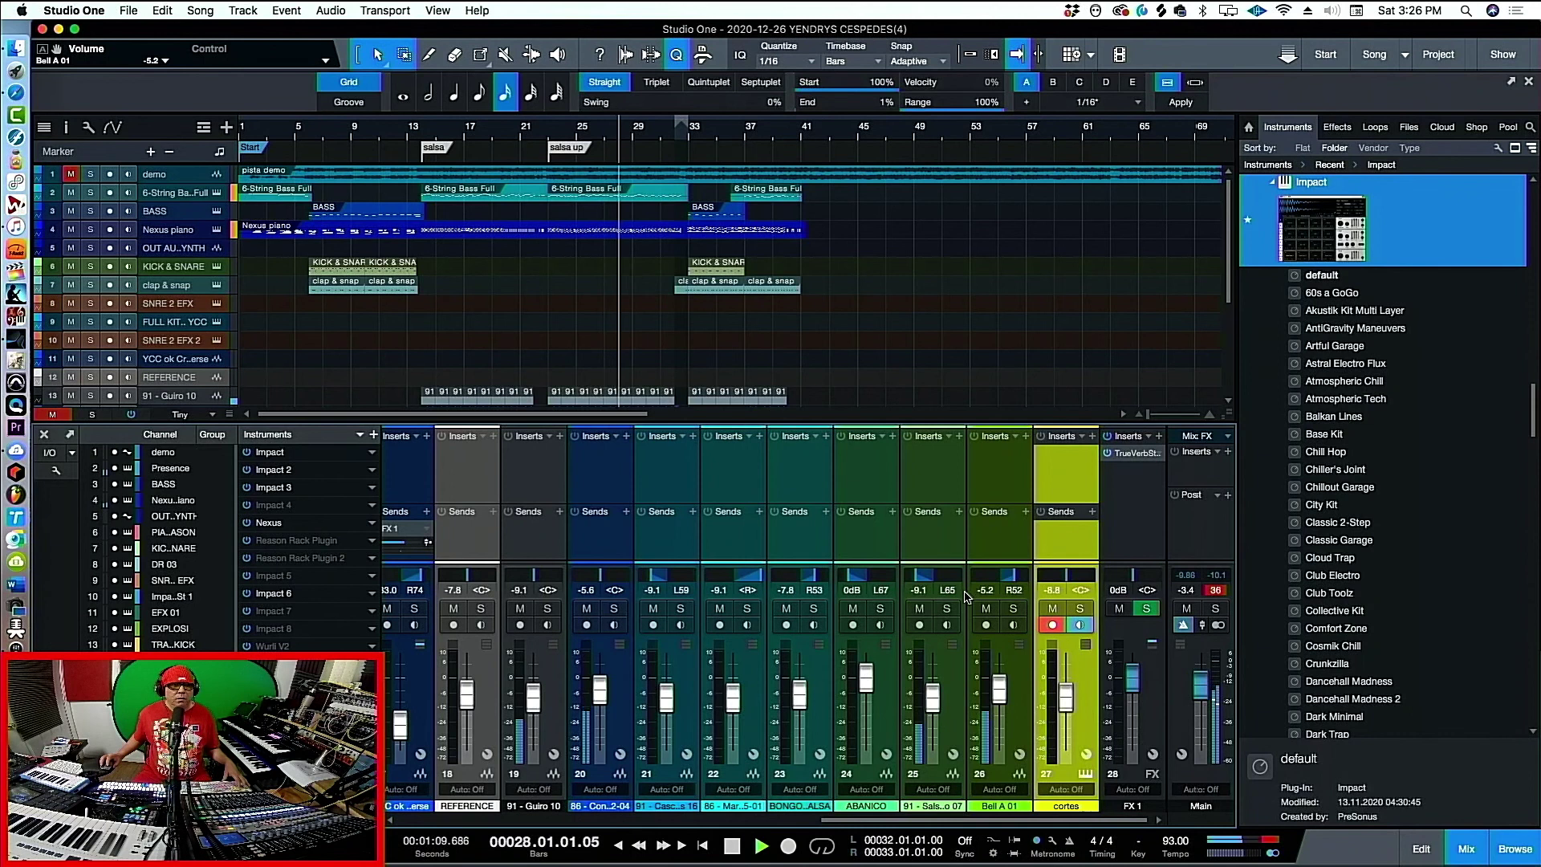
key("F3")
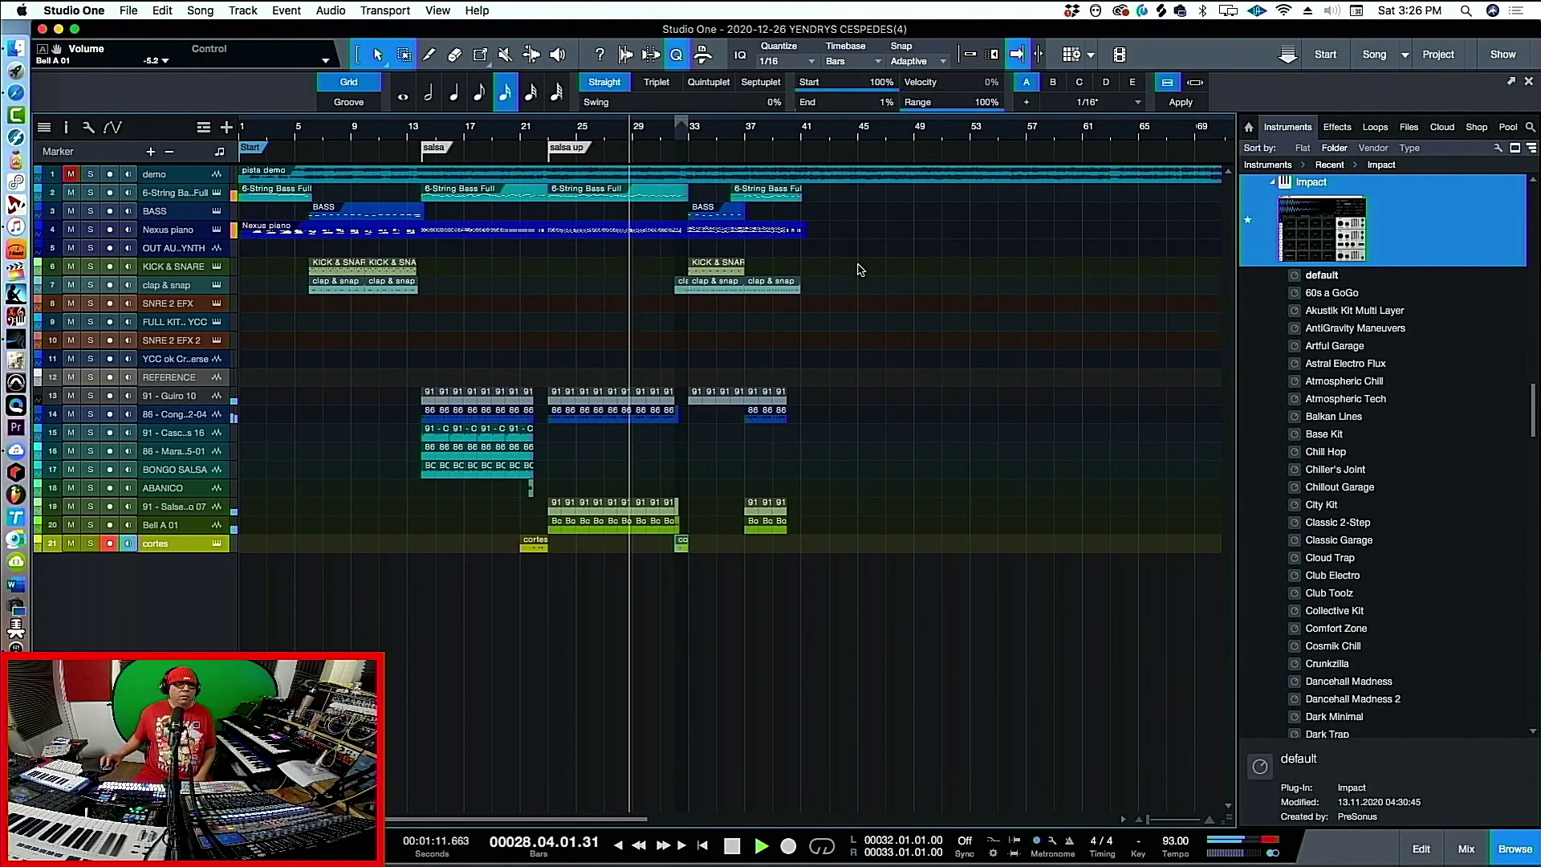
Listen to the salsa up section through the bar 32 cortes and into the KICK & SNARE section
scroll(694, 135, "up", 3)
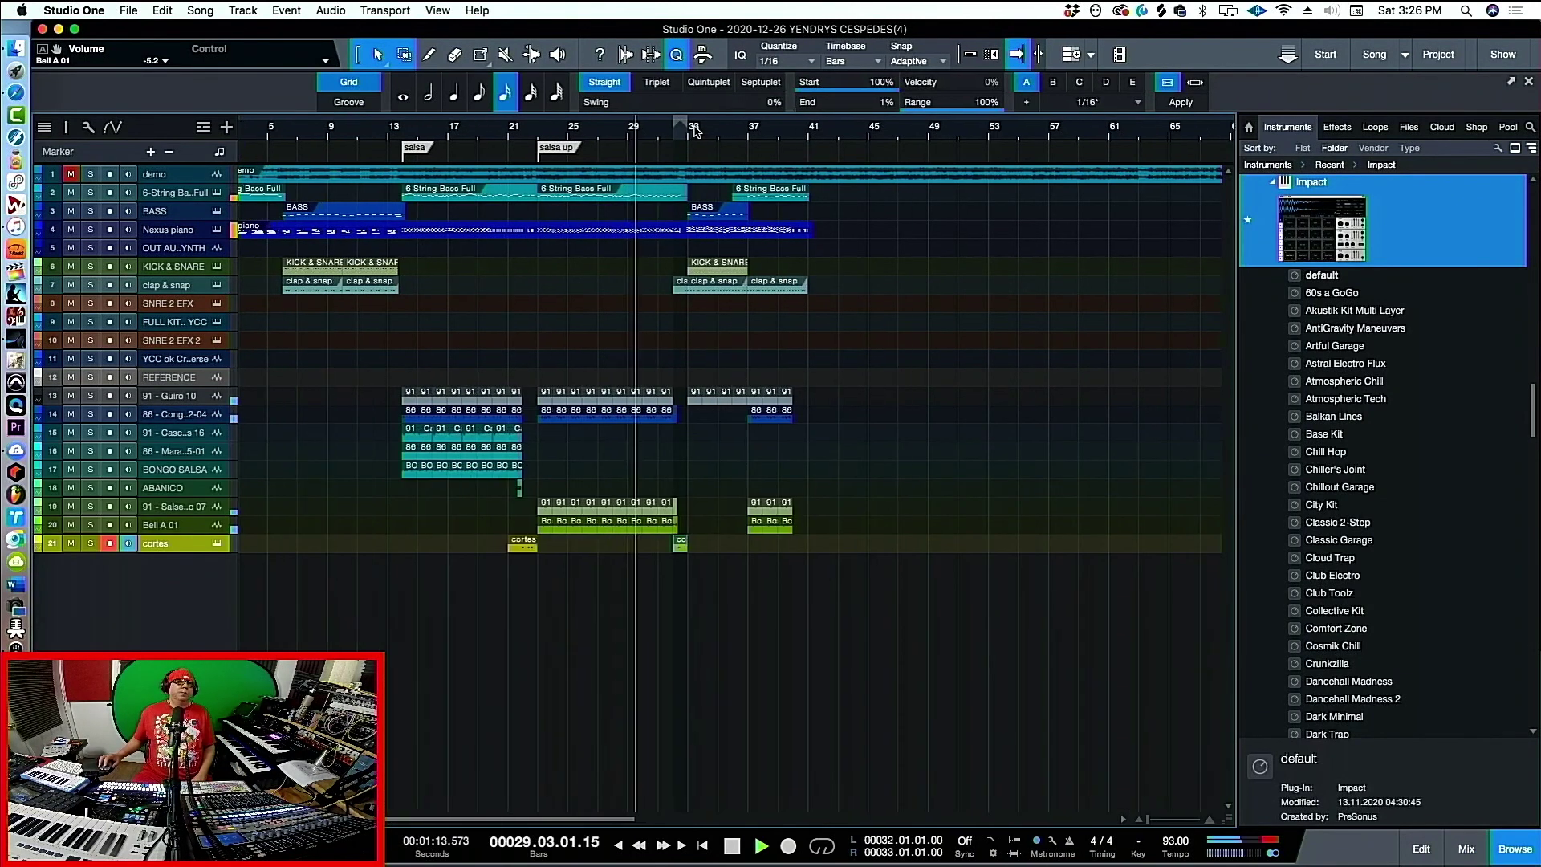
key("e")
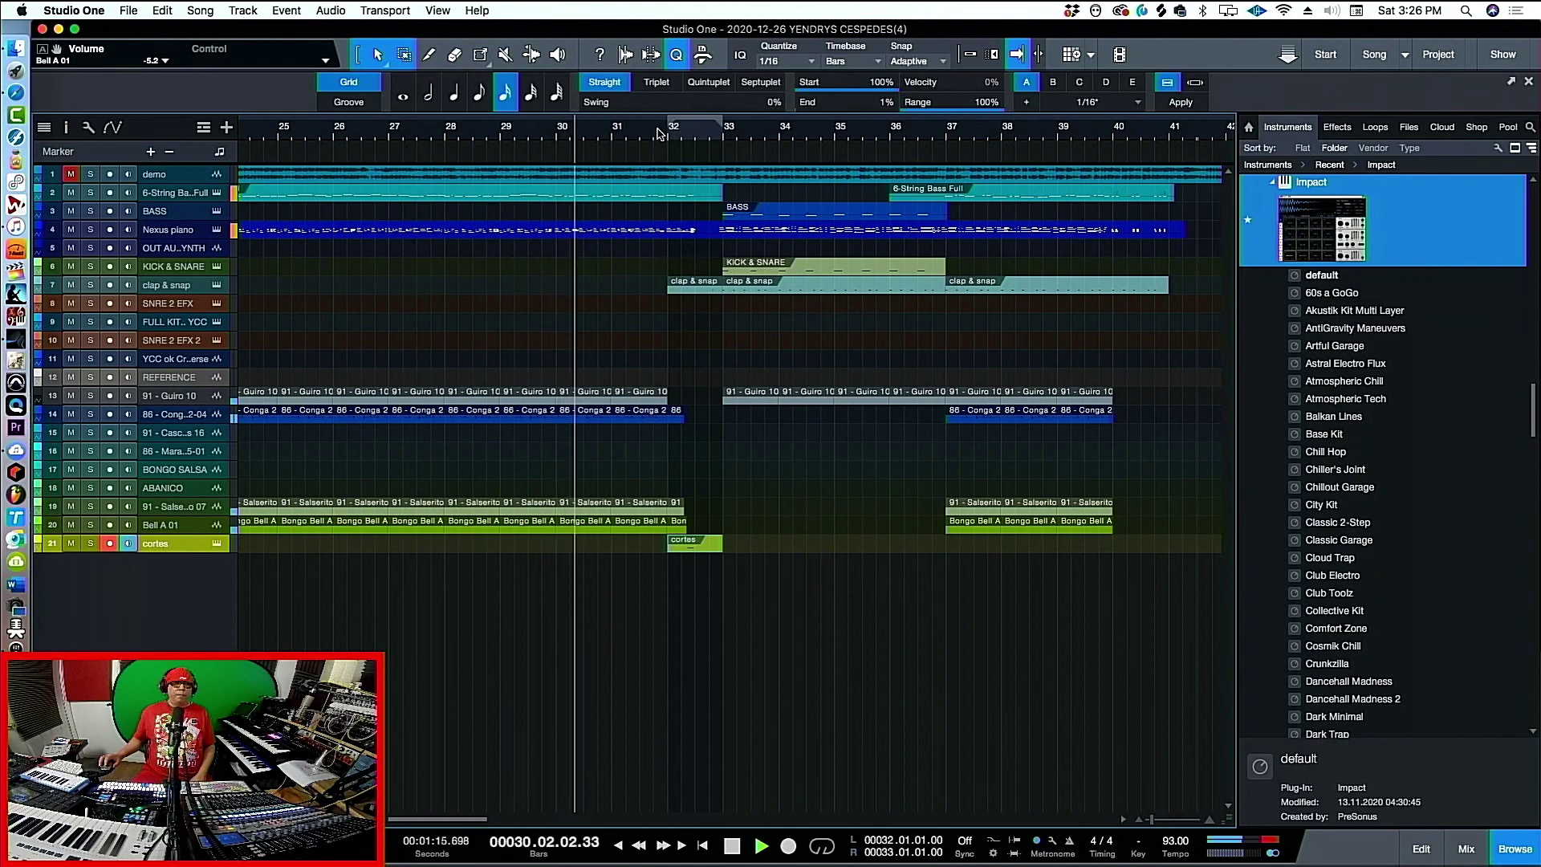
key("w")
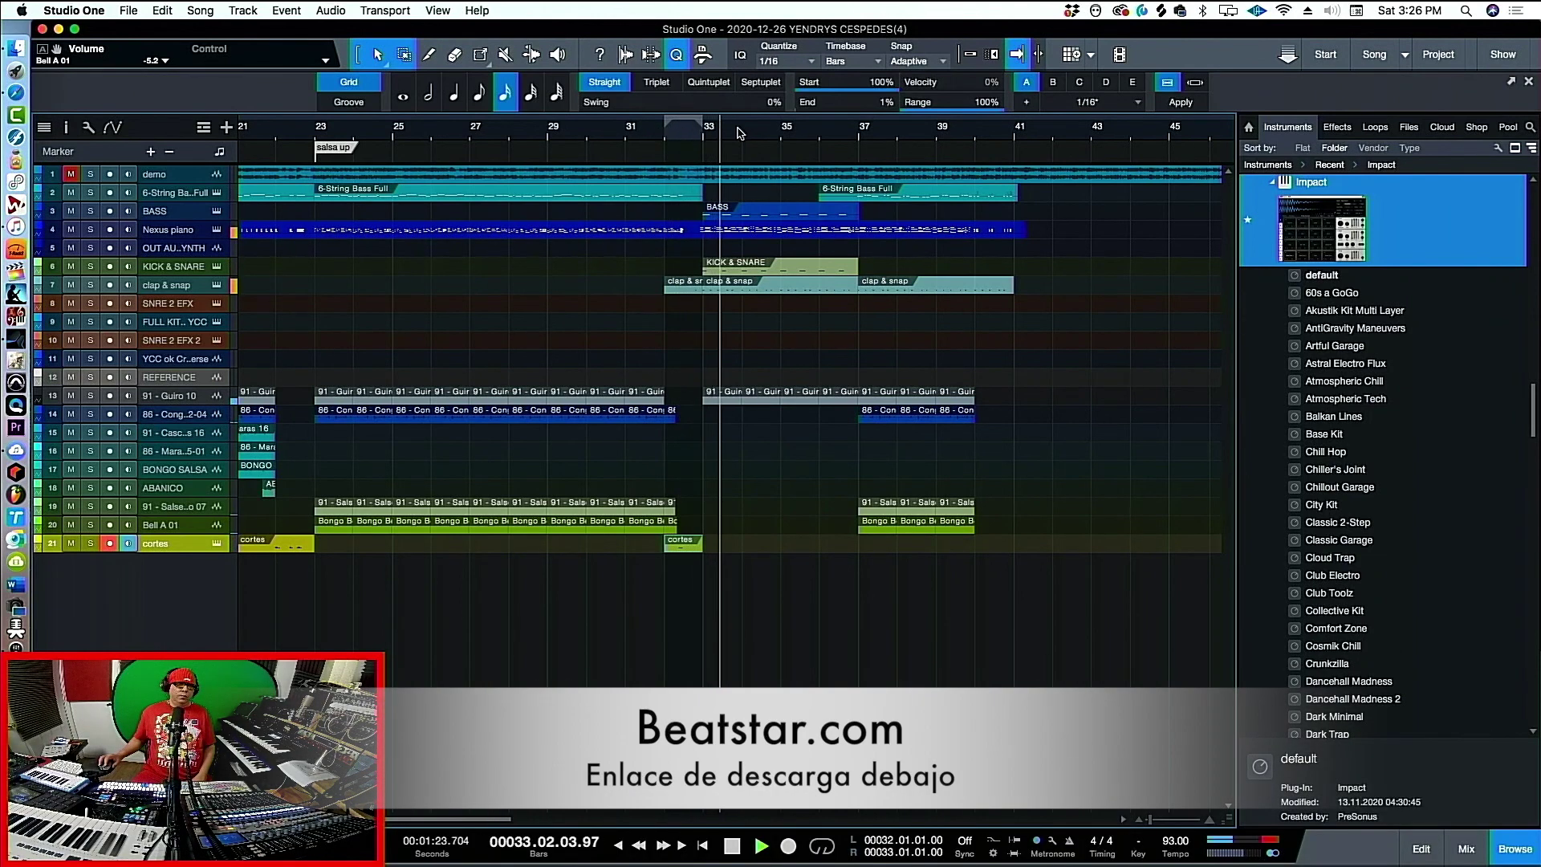
key("w")
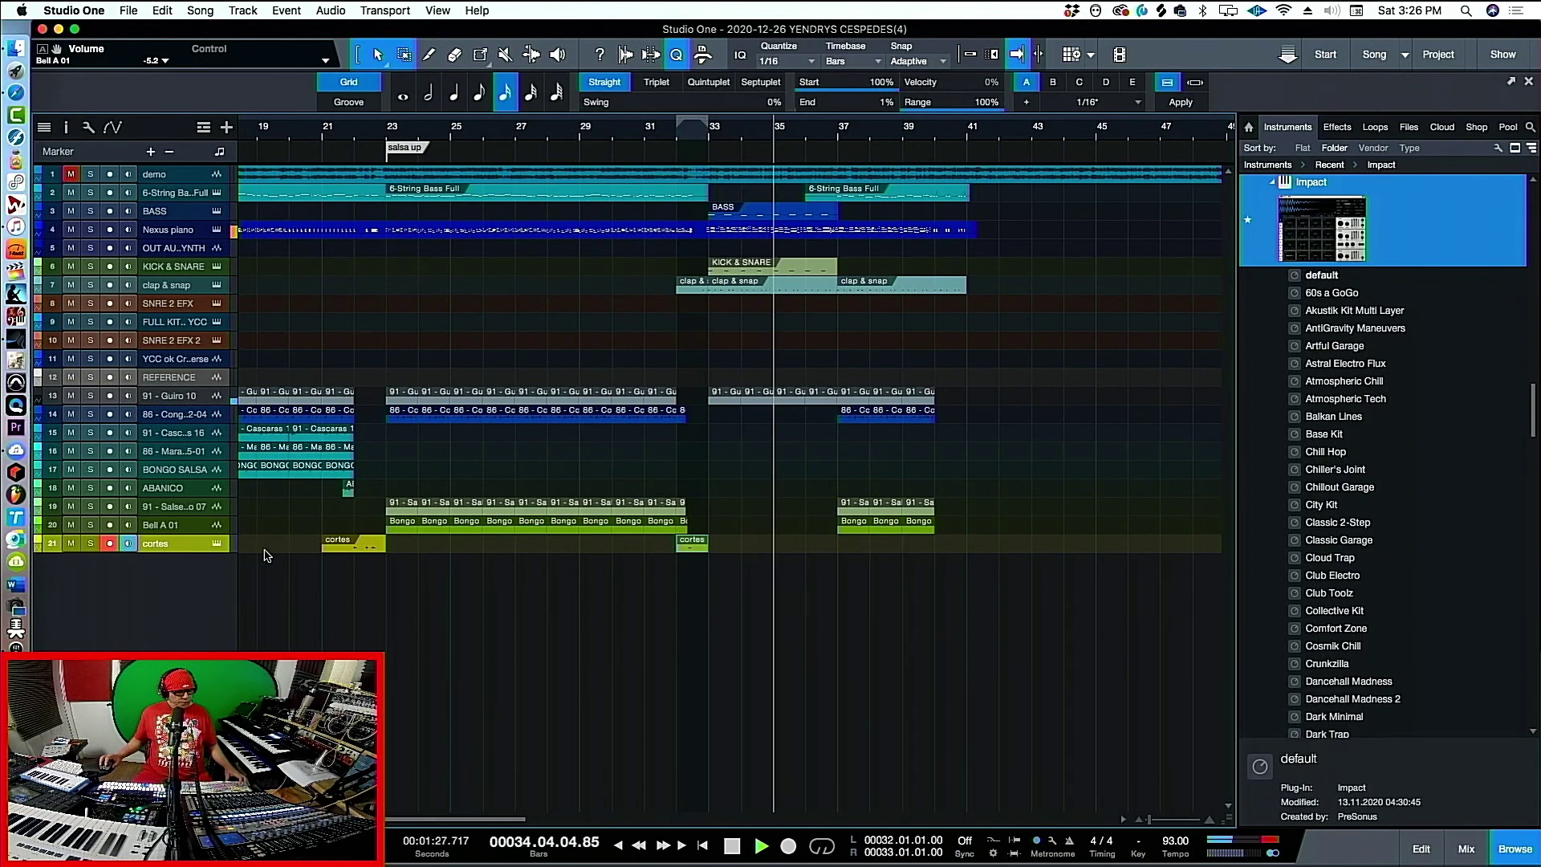
Lower the KICK & SNARE channel to -16.4 dB in the mixer, hide it, and play on to bar 40
key("F3")
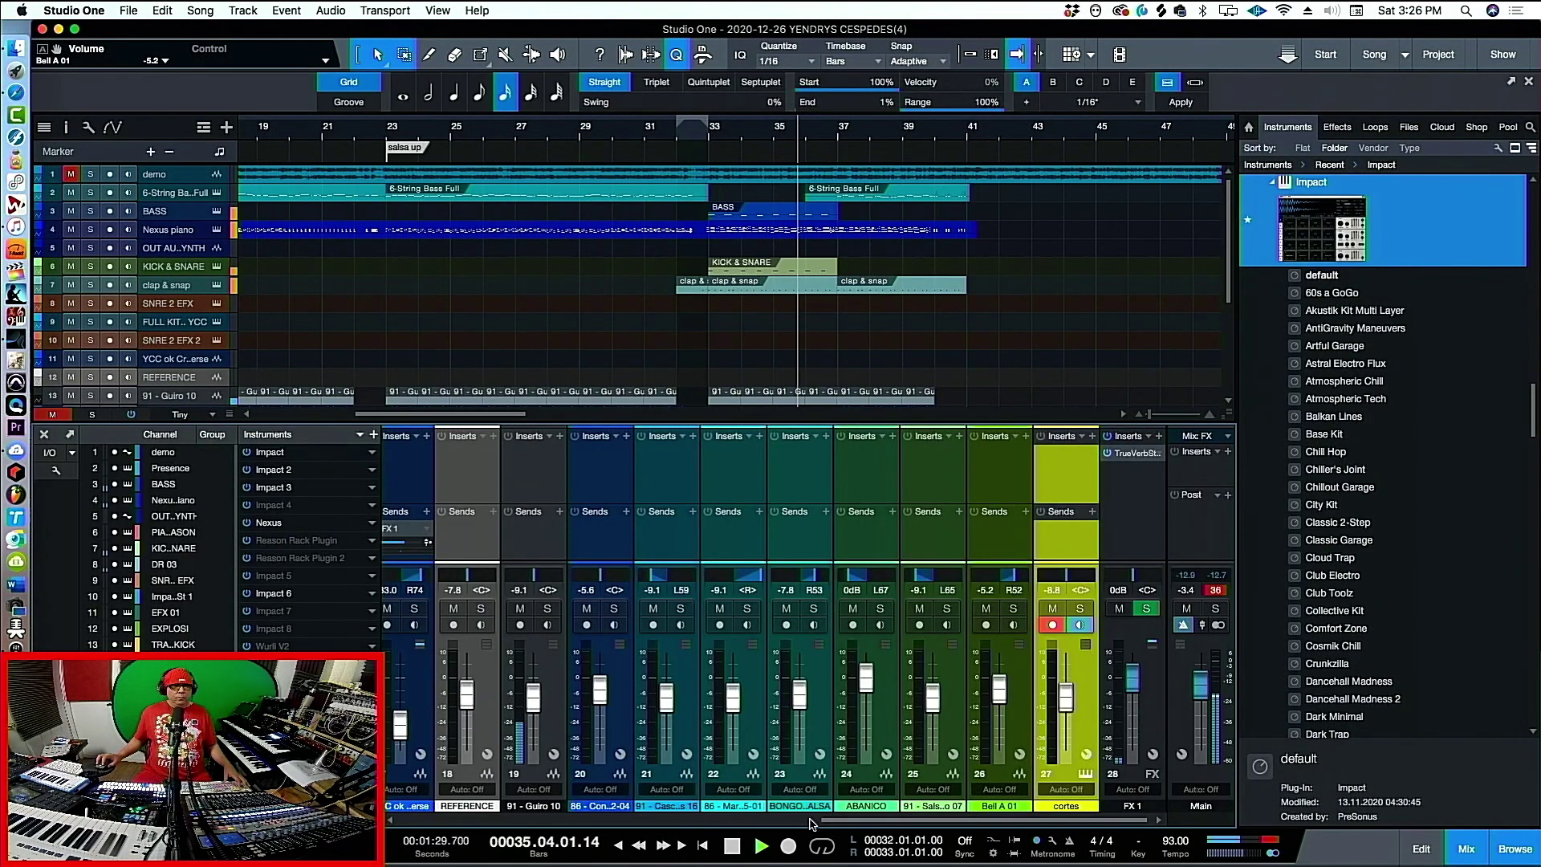
scroll(642, 782, "left", 10)
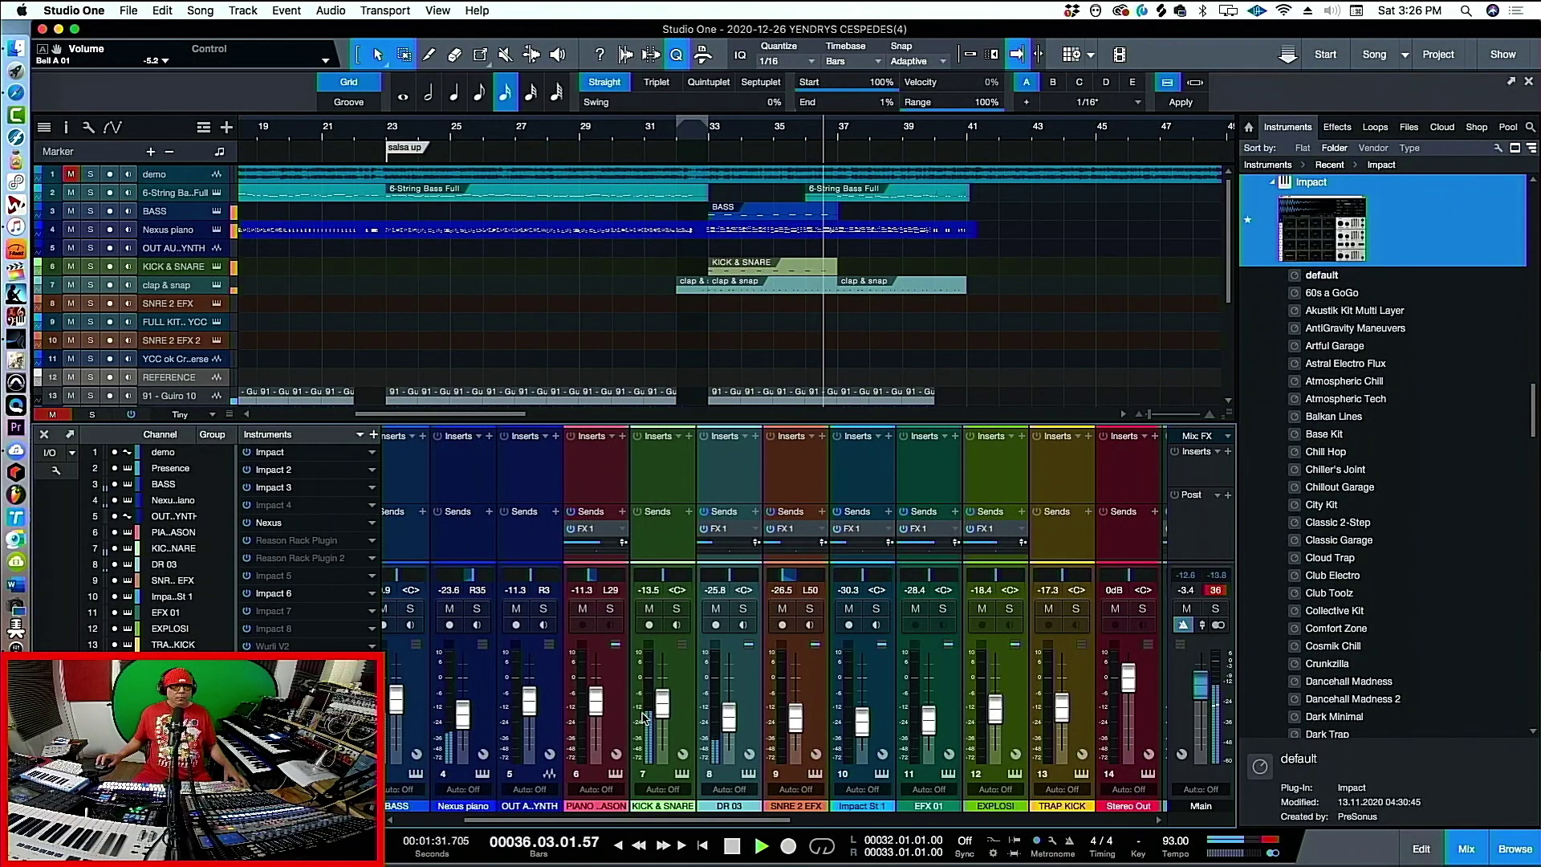
left_click_drag(663, 711, 665, 716)
key("F3")
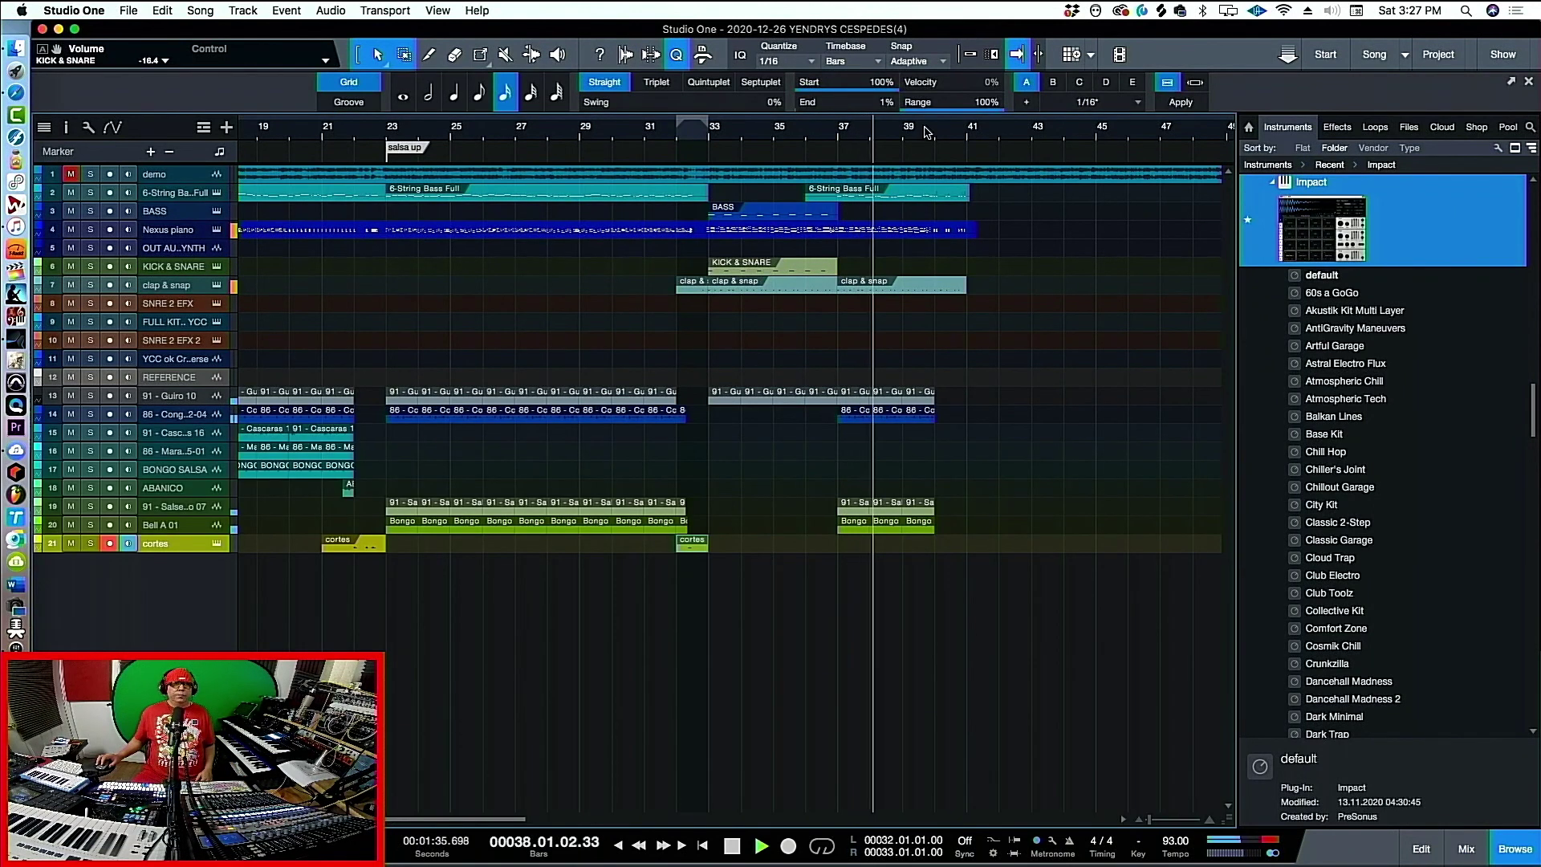
scroll(920, 149, "down", 1)
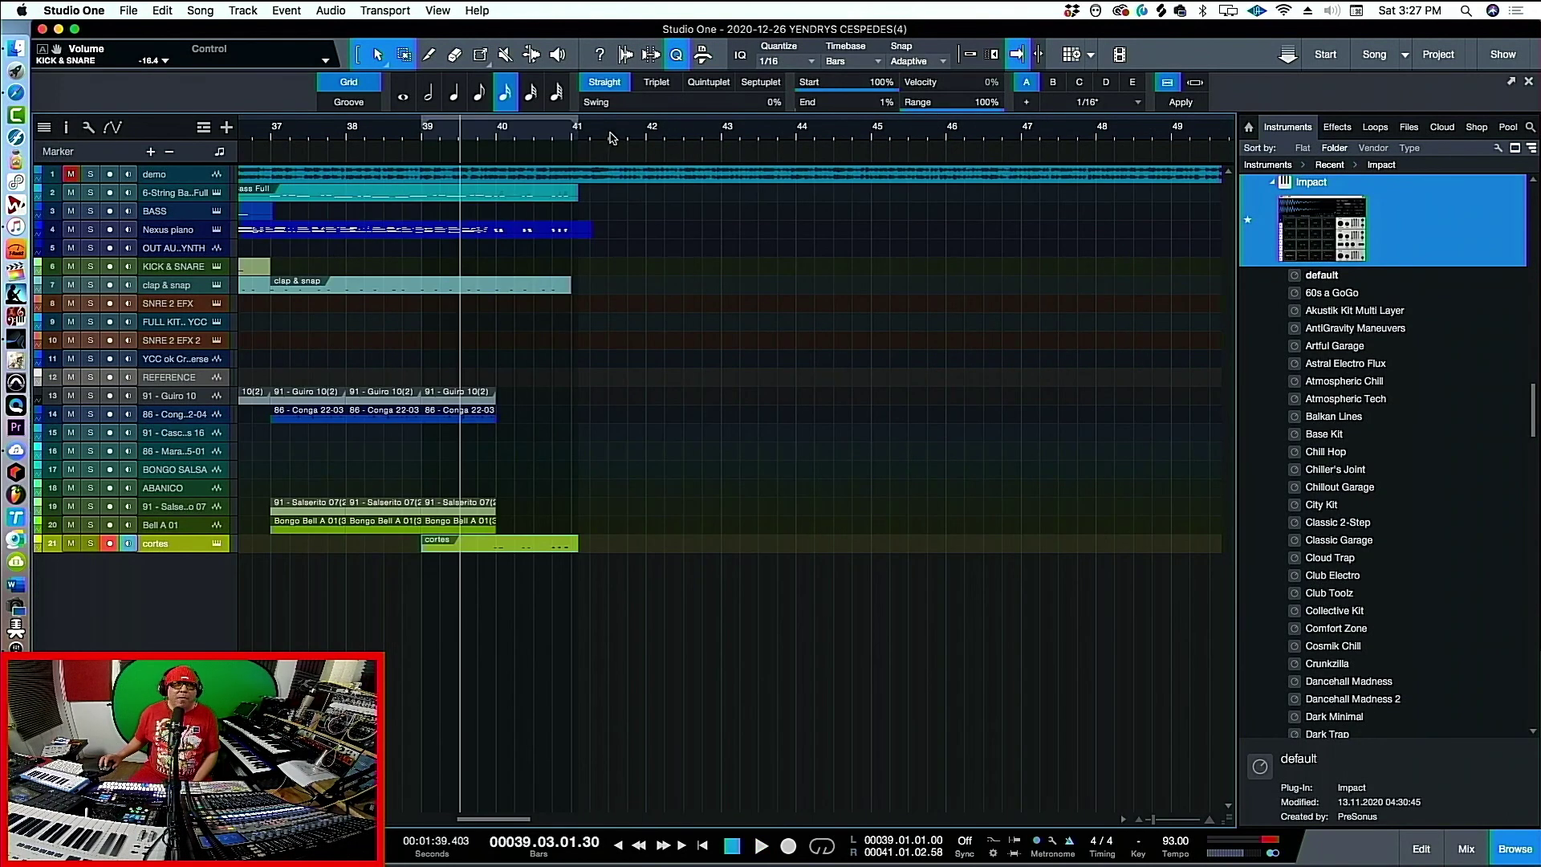
scroll(618, 124, "down", 5)
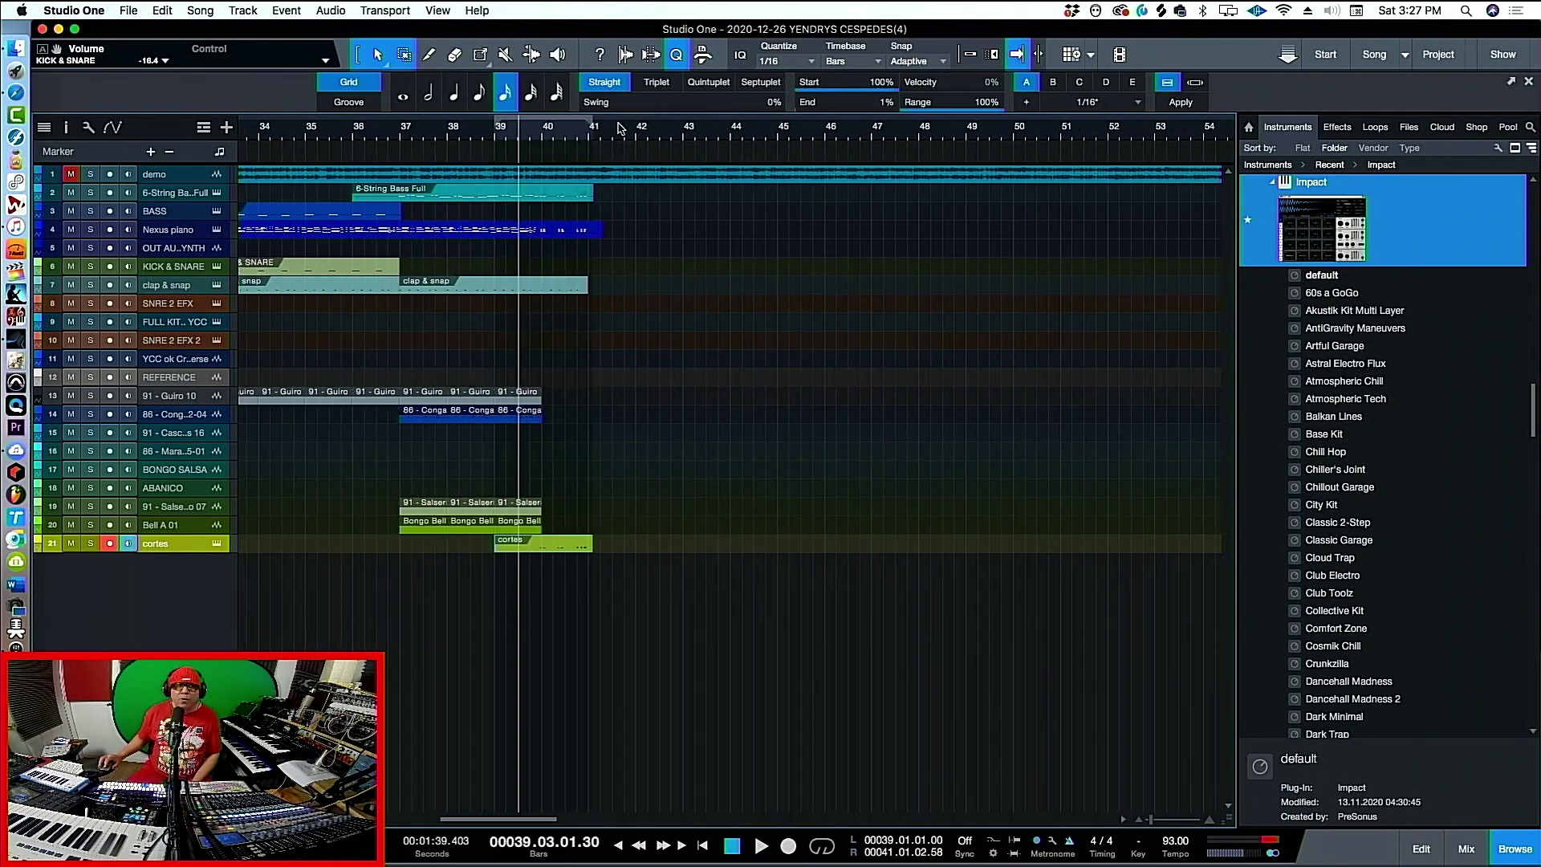